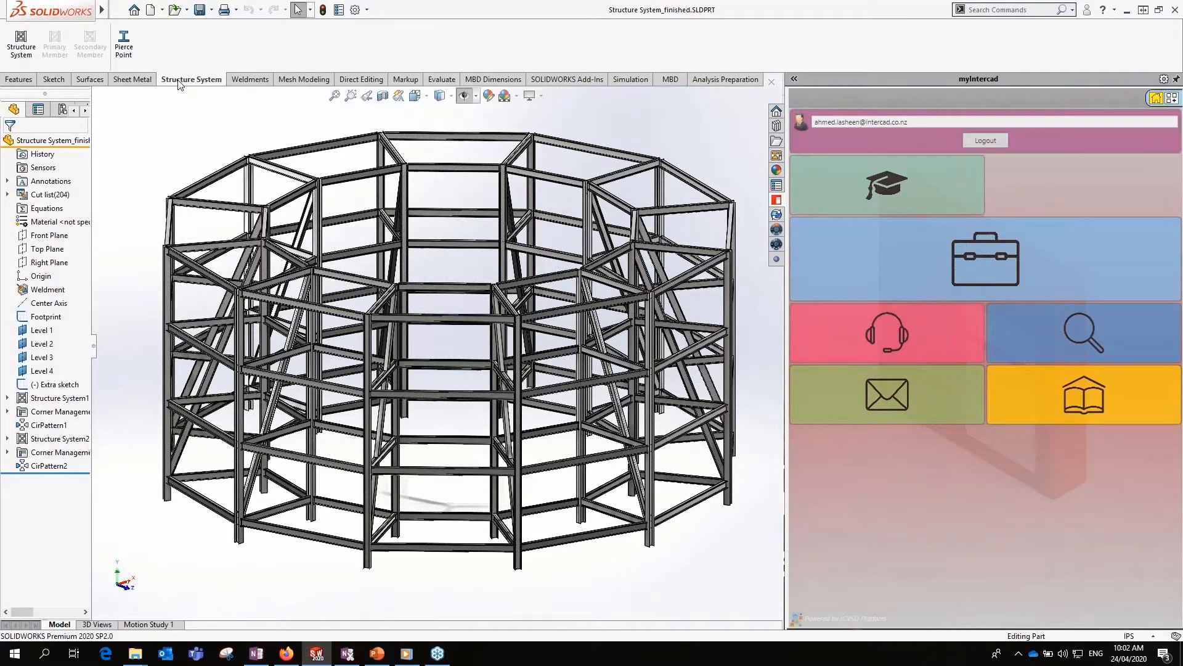
- Compare the Weldments and Structure System command sets and inspect the finished circular frame from different angles
left_click(249, 82)
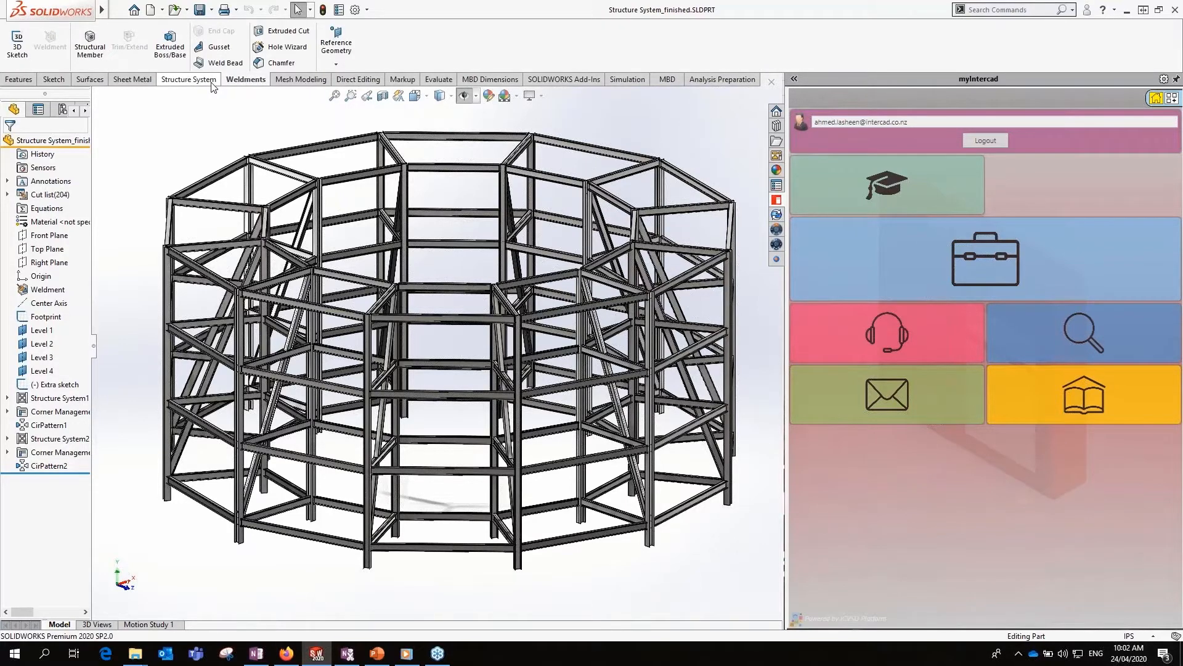
left_click(189, 80)
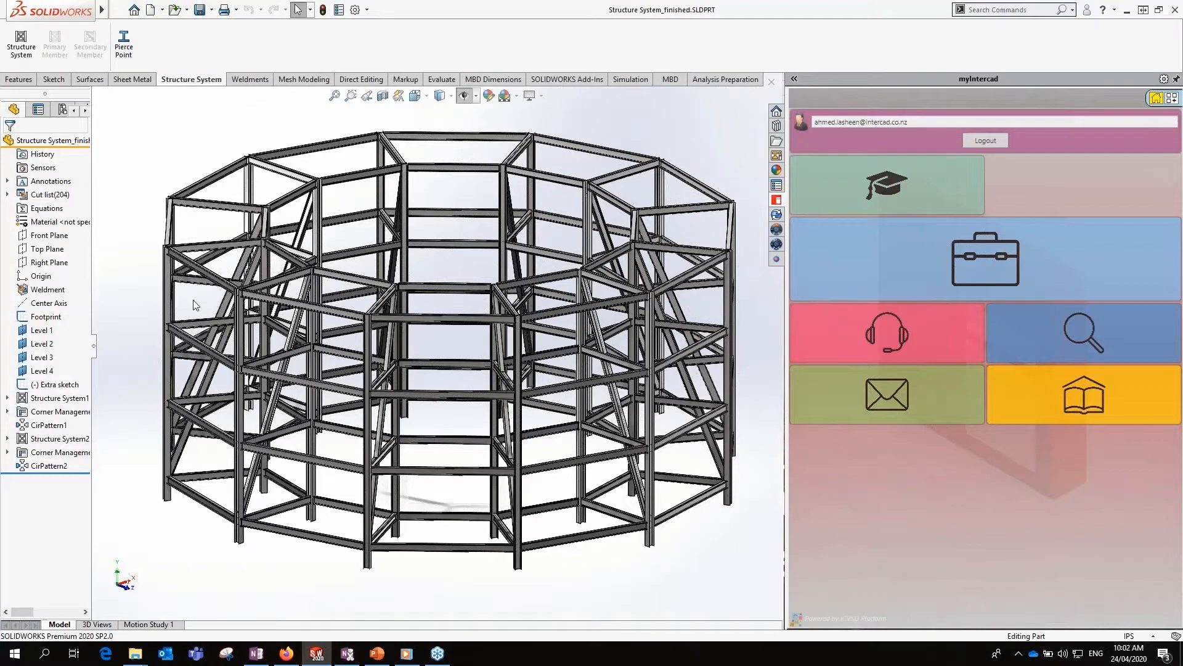
scroll(390, 360, "down", 3)
scroll(390, 361, "up", 5)
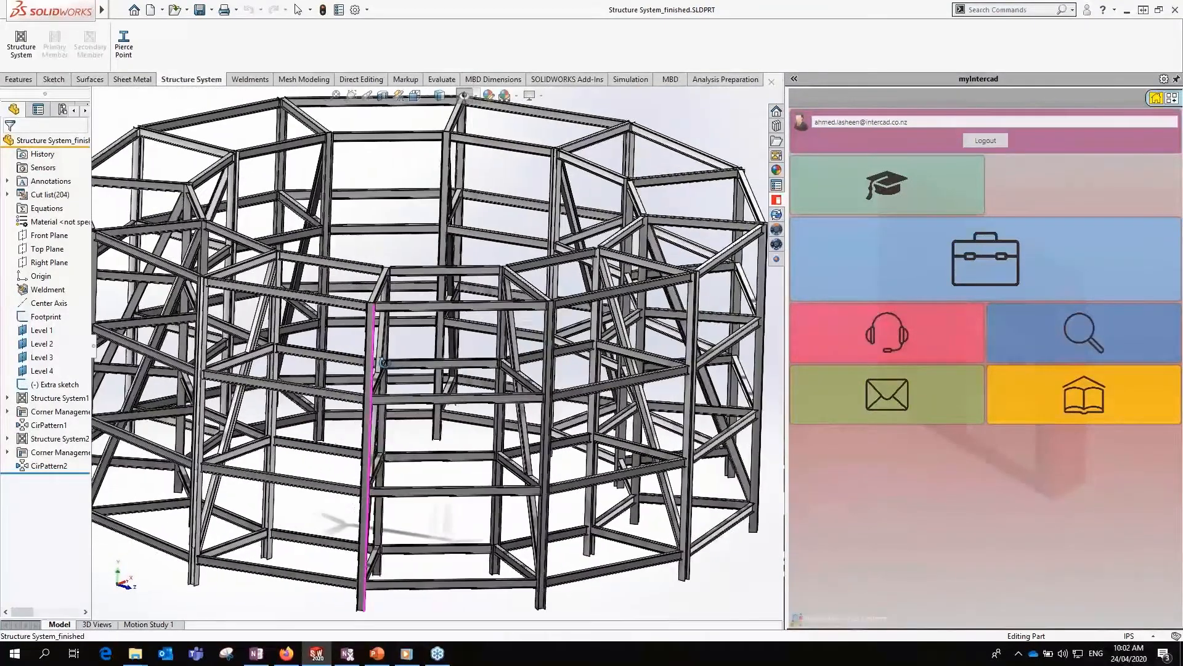
scroll(374, 366, "up", 2)
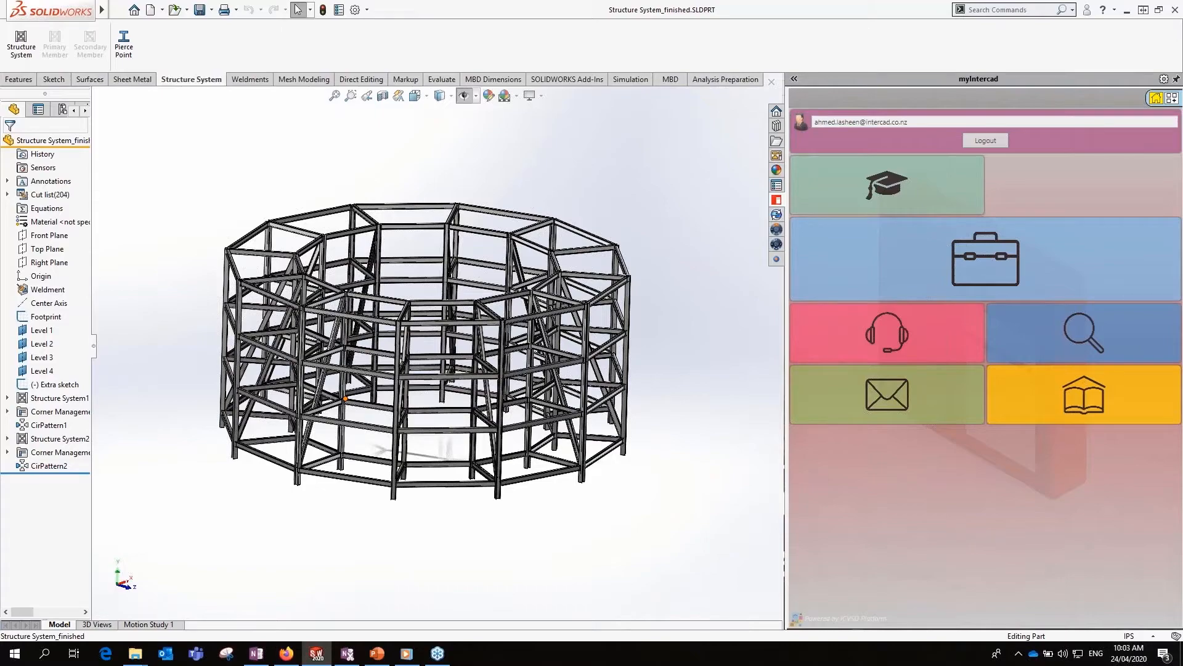
middle_click_drag(432, 308, 296, 278)
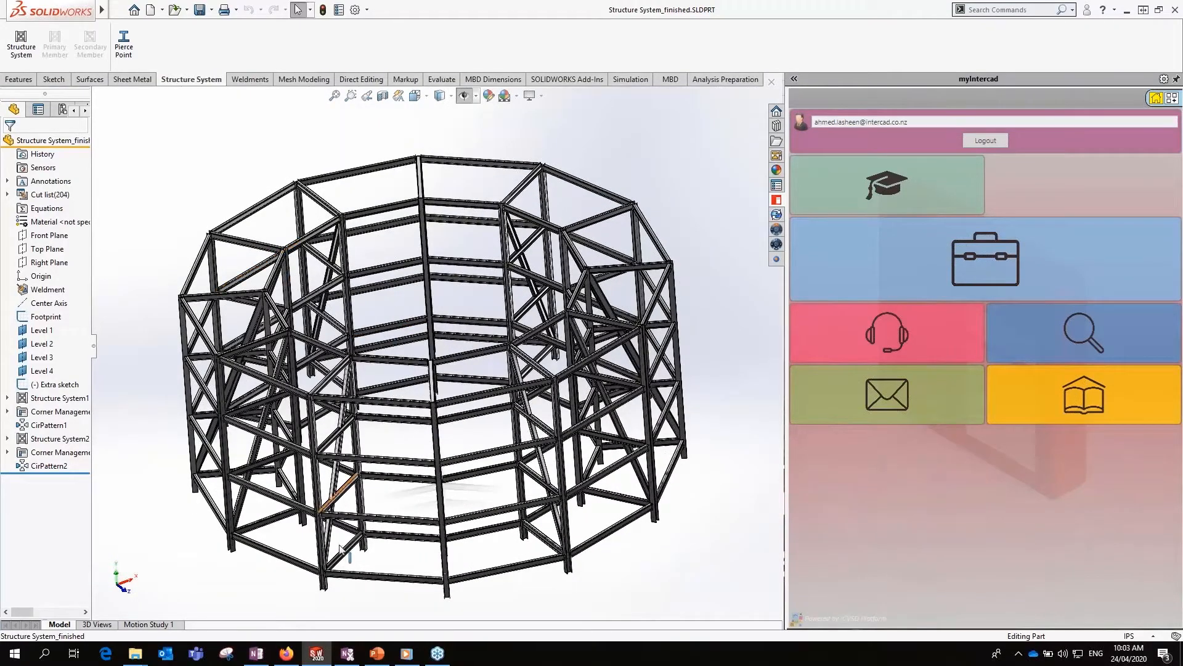
- Switch to File Explorer and browse the Weldment Profiles folder down to the ANSI Inch AI I Beam (standard) profile files
mouse_move(145, 659)
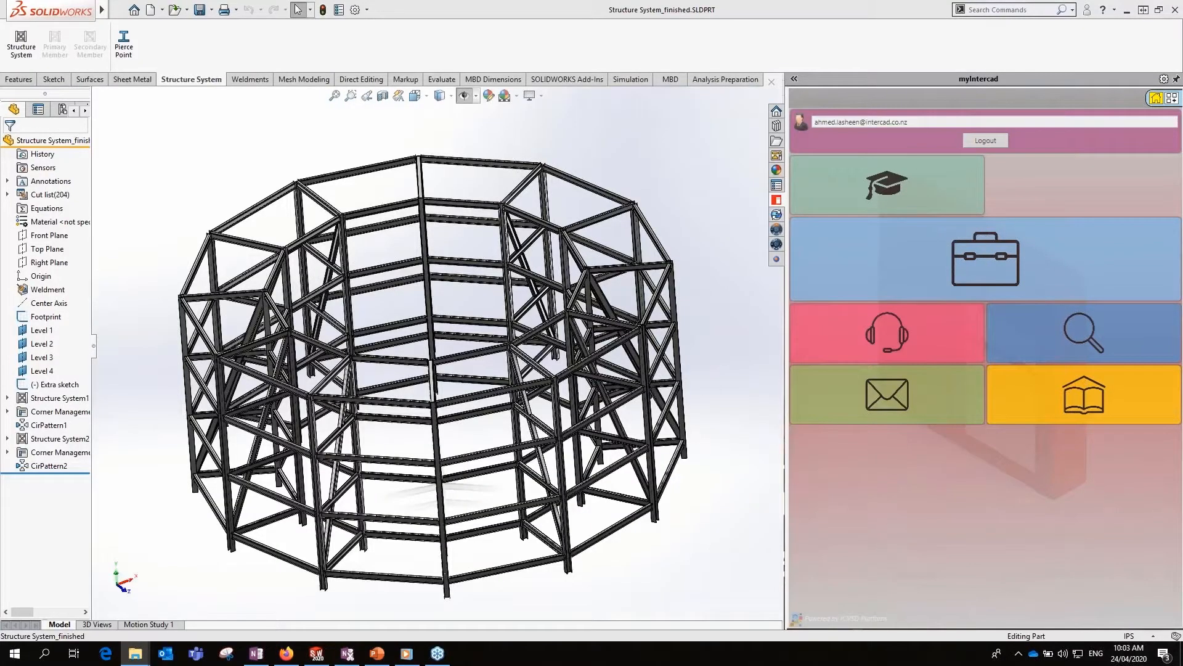
left_click_drag(0, 146, 478, 189)
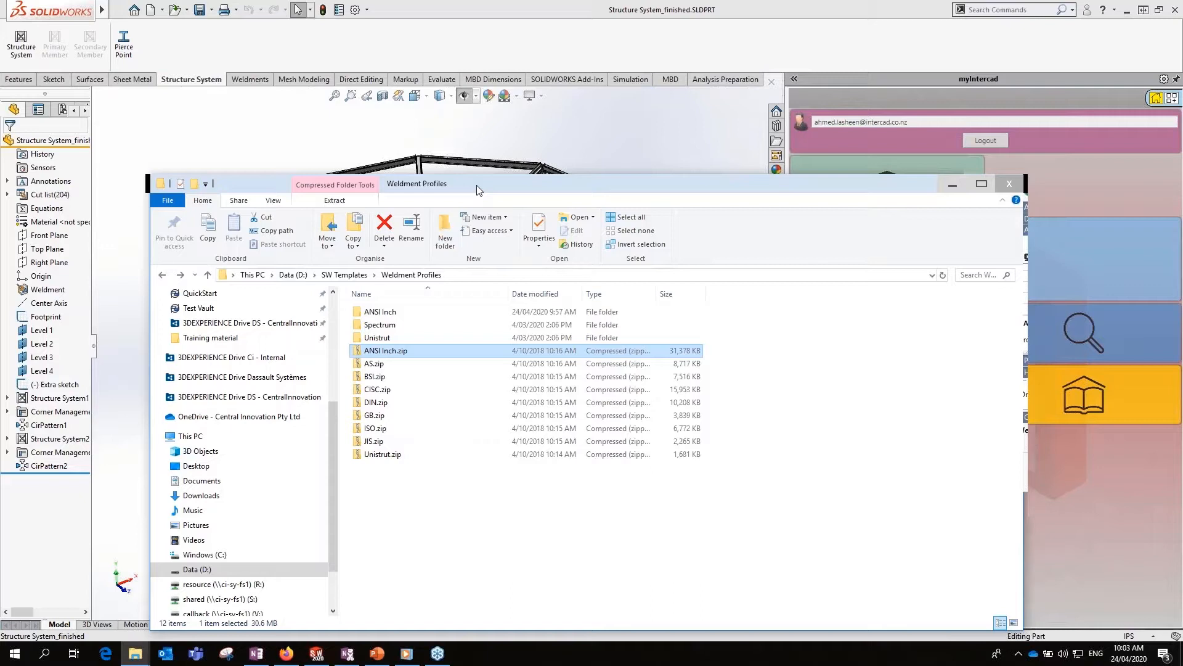
double_click(389, 318)
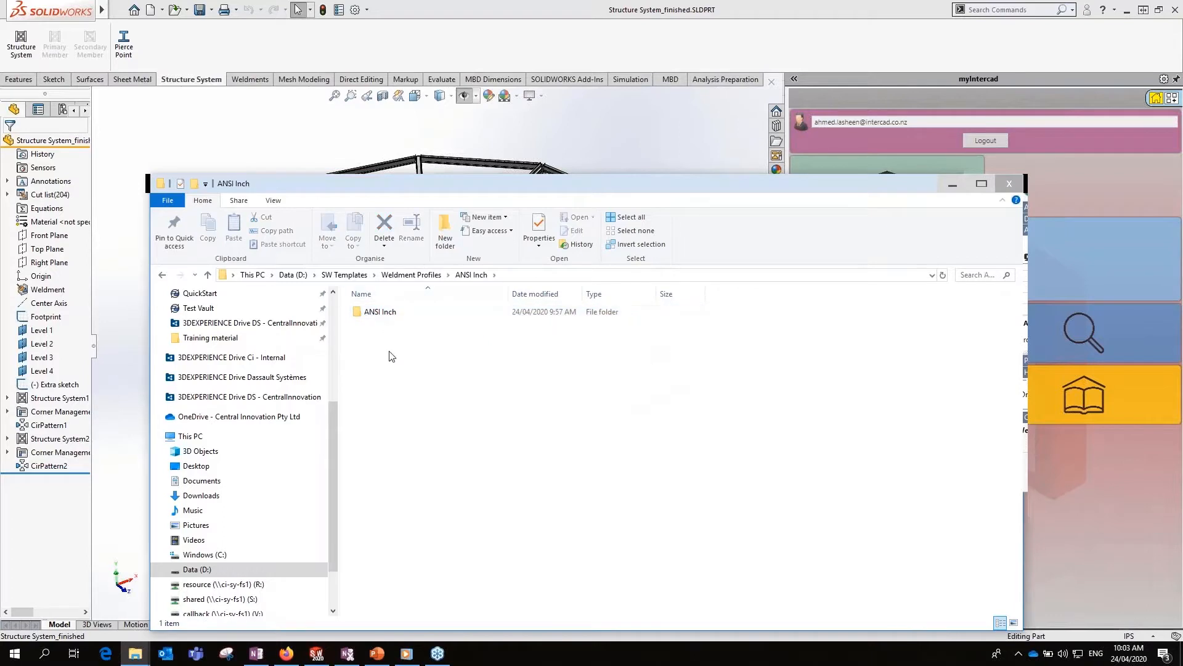
left_click(388, 317)
double_click(388, 316)
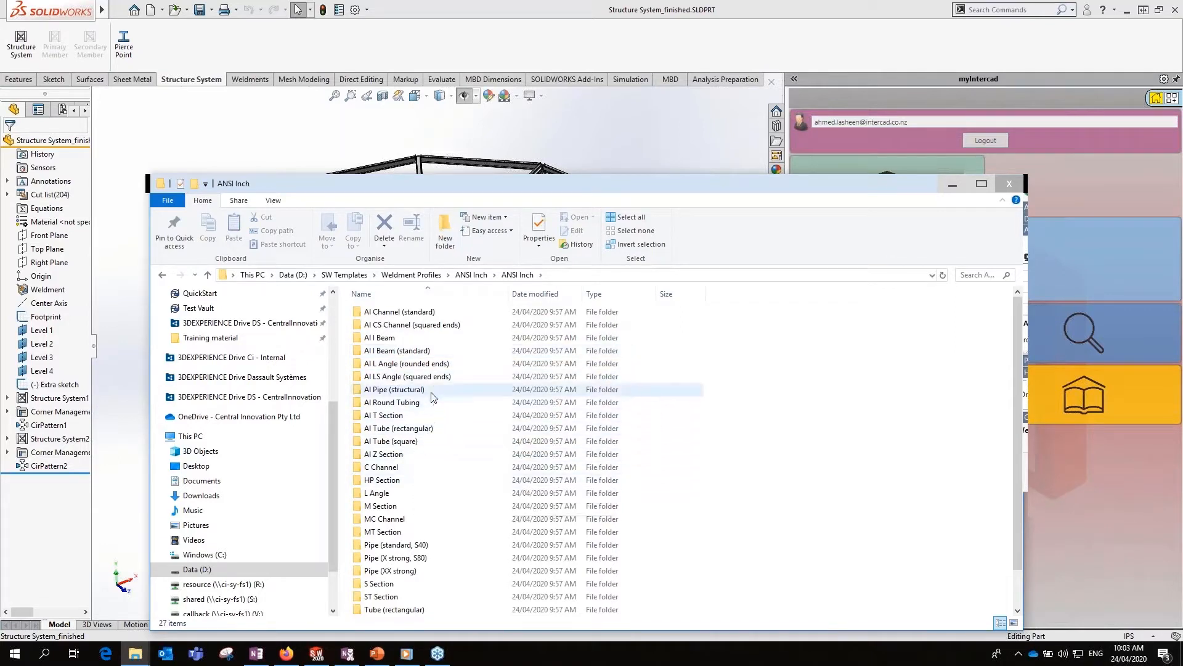
double_click(407, 352)
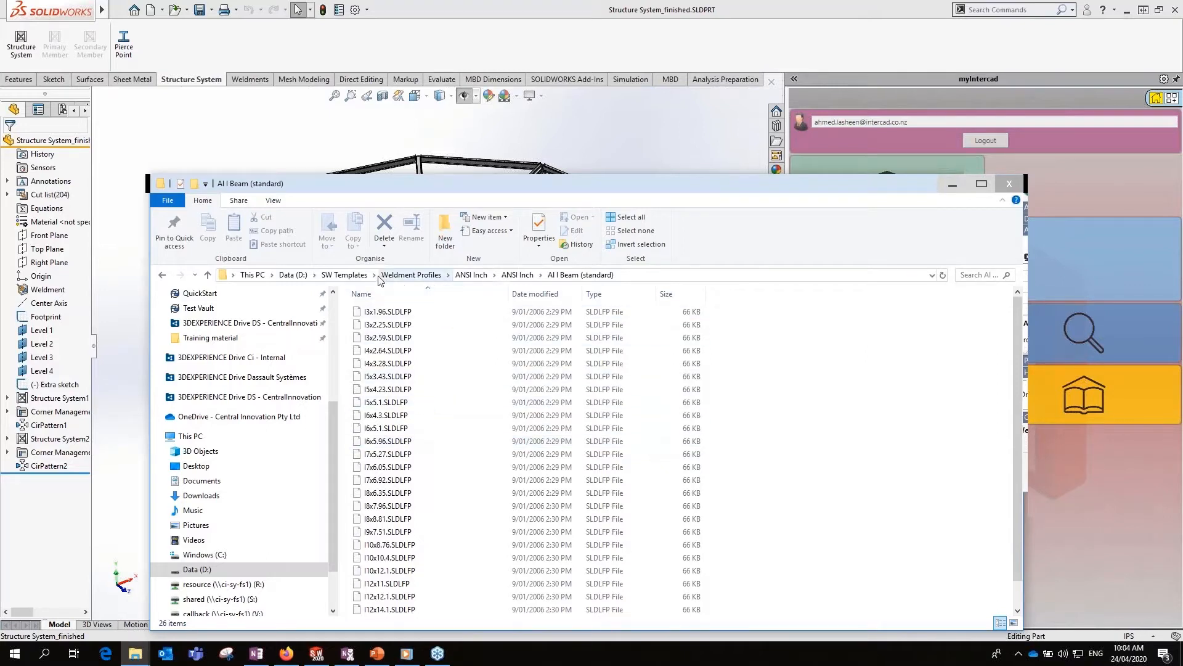
- Go back to SW Templates and open the AS folder within Configured Weldment Profiles
left_click(345, 275)
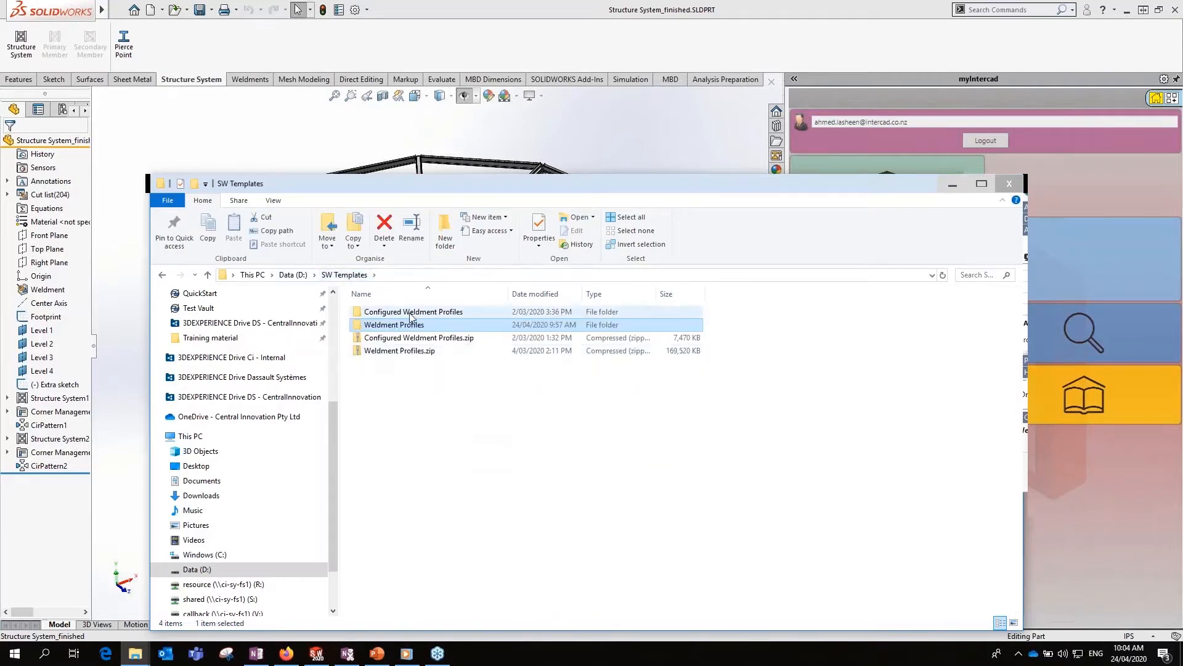
double_click(411, 313)
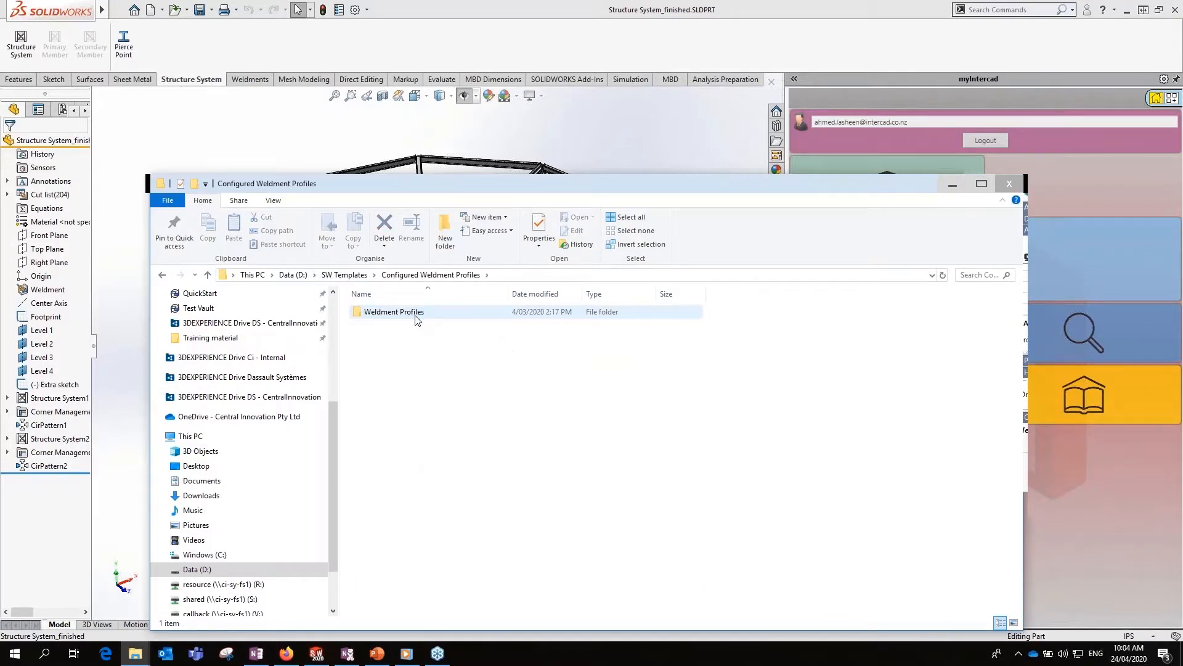
double_click(417, 319)
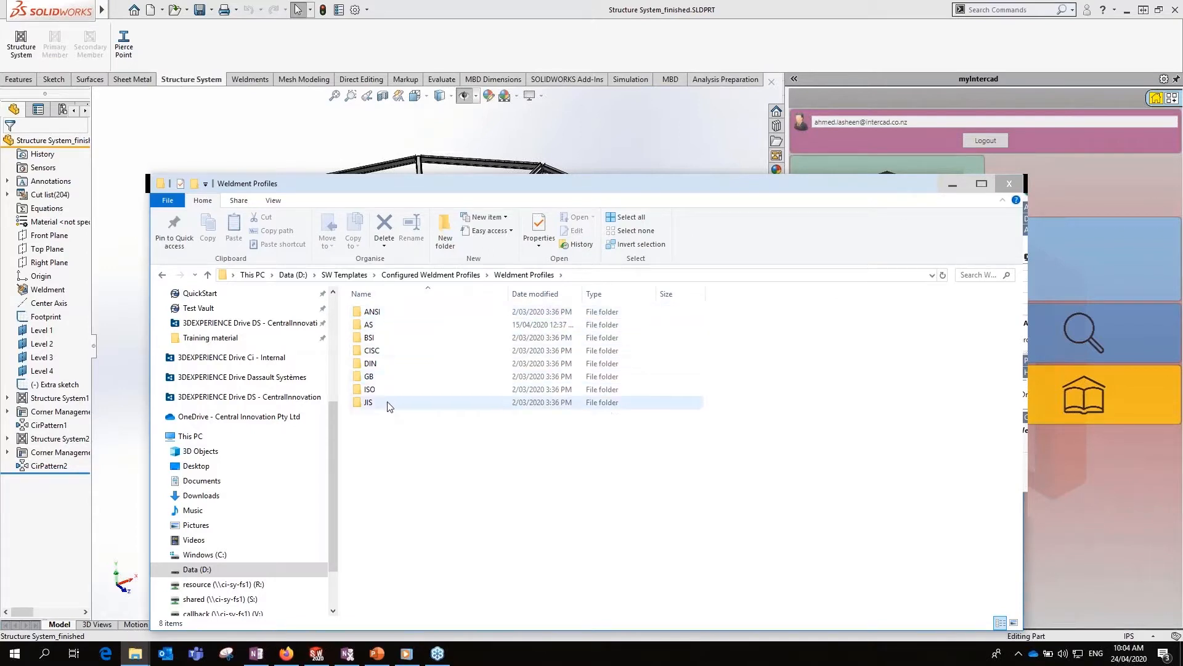
double_click(392, 325)
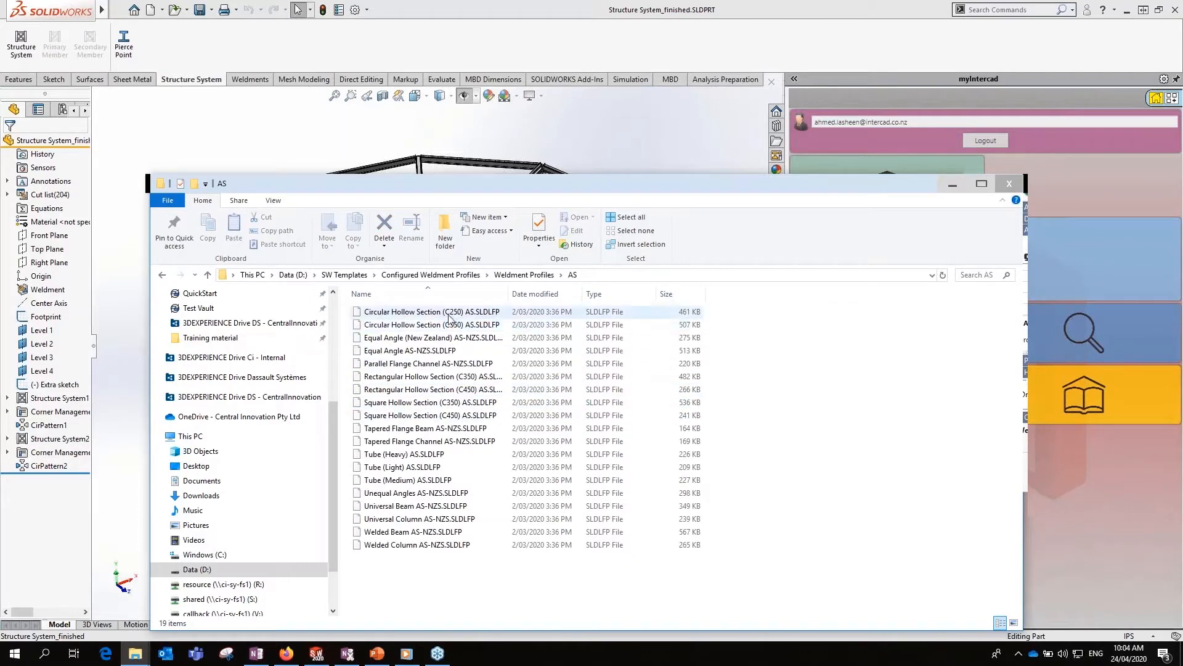
- Open the Rectangular Hollow Section (C450) AS profile file in SOLIDWORKS
left_click(451, 316)
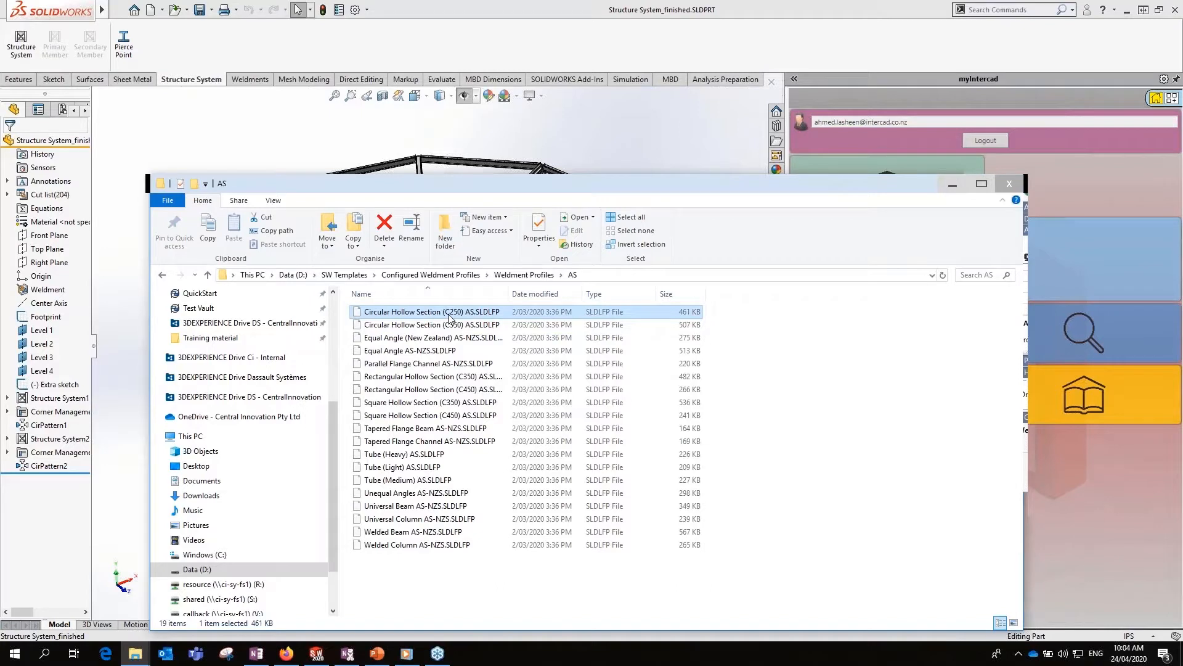
double_click(421, 389)
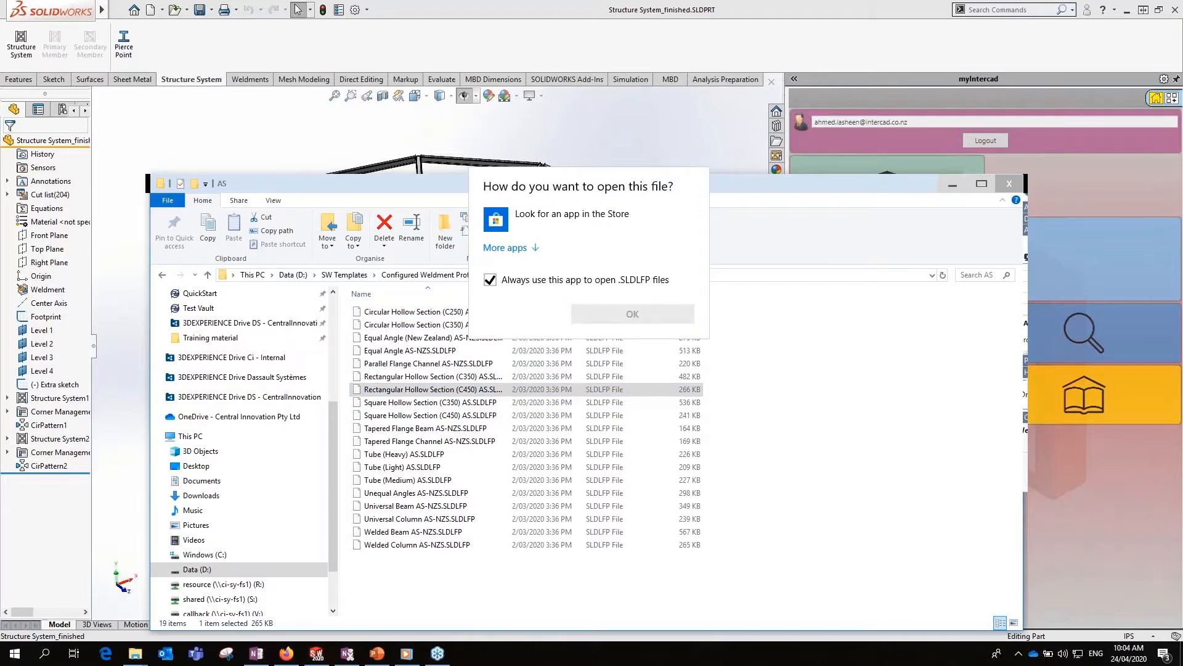
left_click(808, 406)
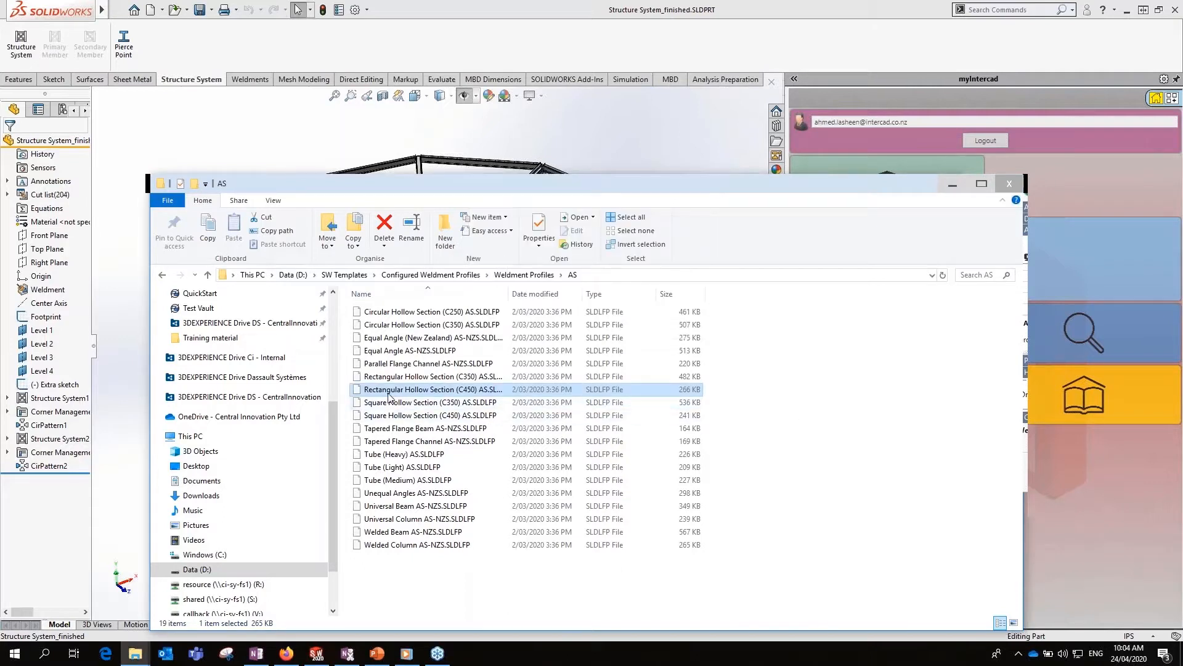
left_click_drag(388, 397, 434, 45)
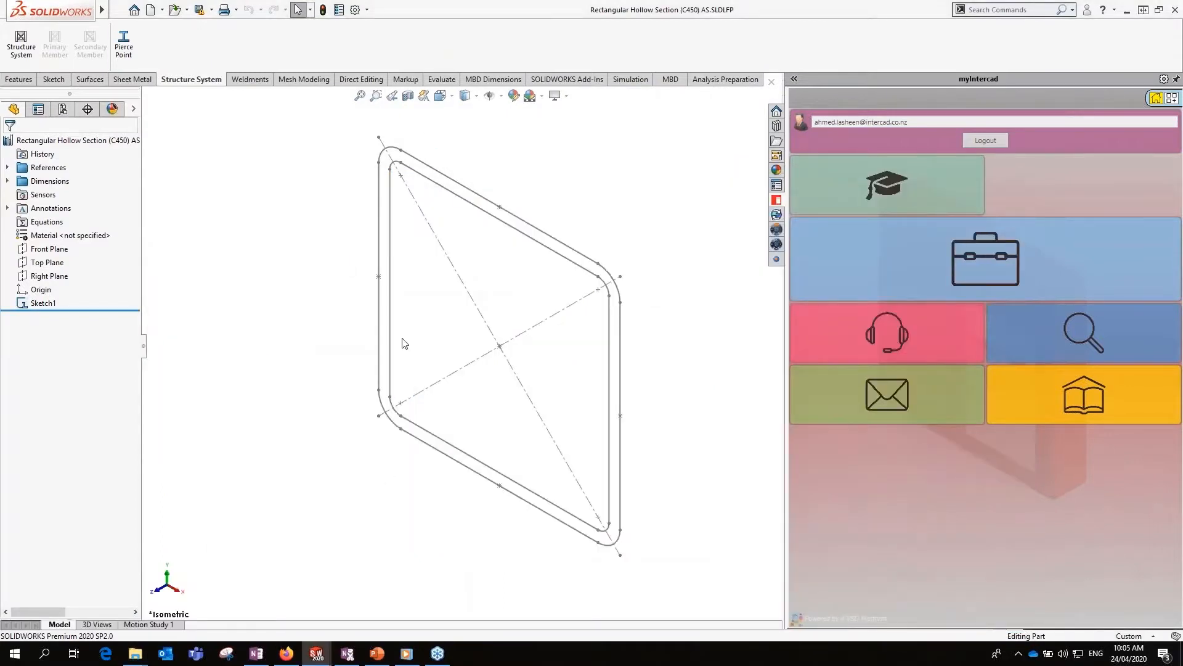
- Show the profile's configurations and open its design table for editing without adding new parameters
left_click(62, 110)
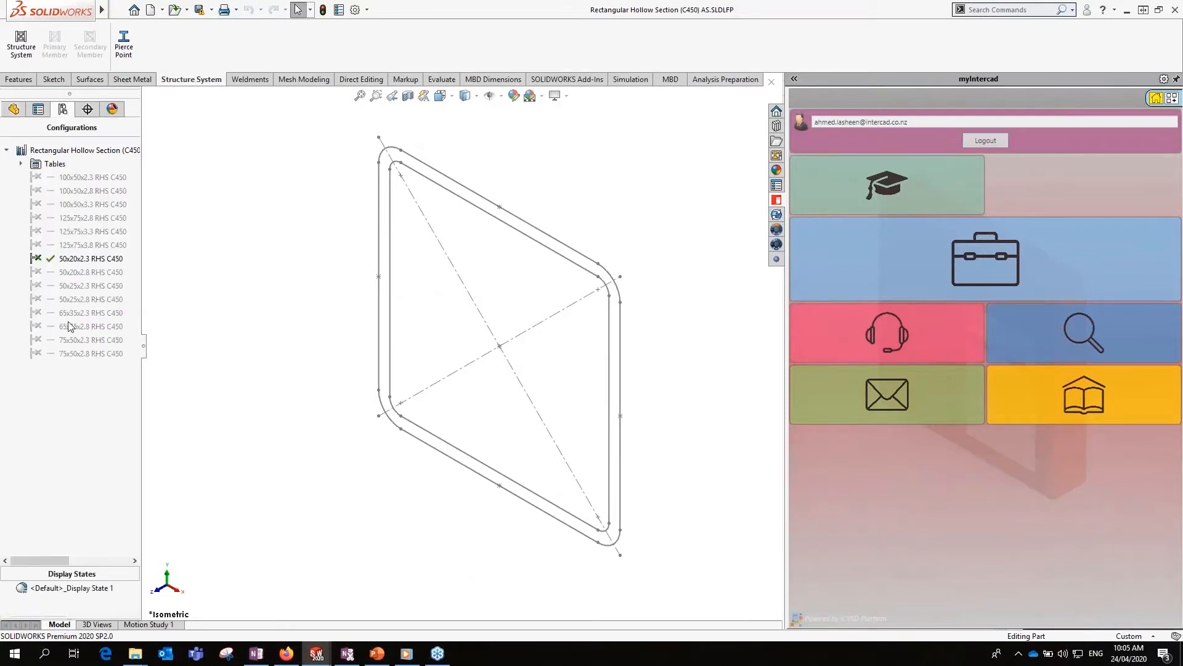
left_click(22, 164)
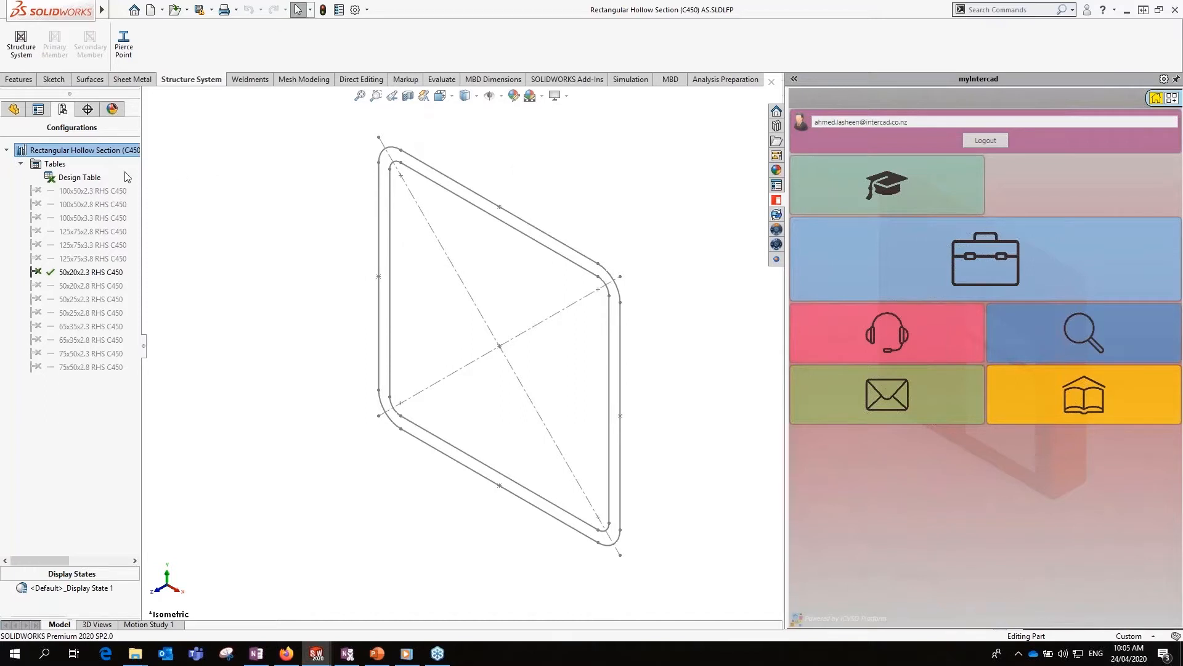
right_click(84, 178)
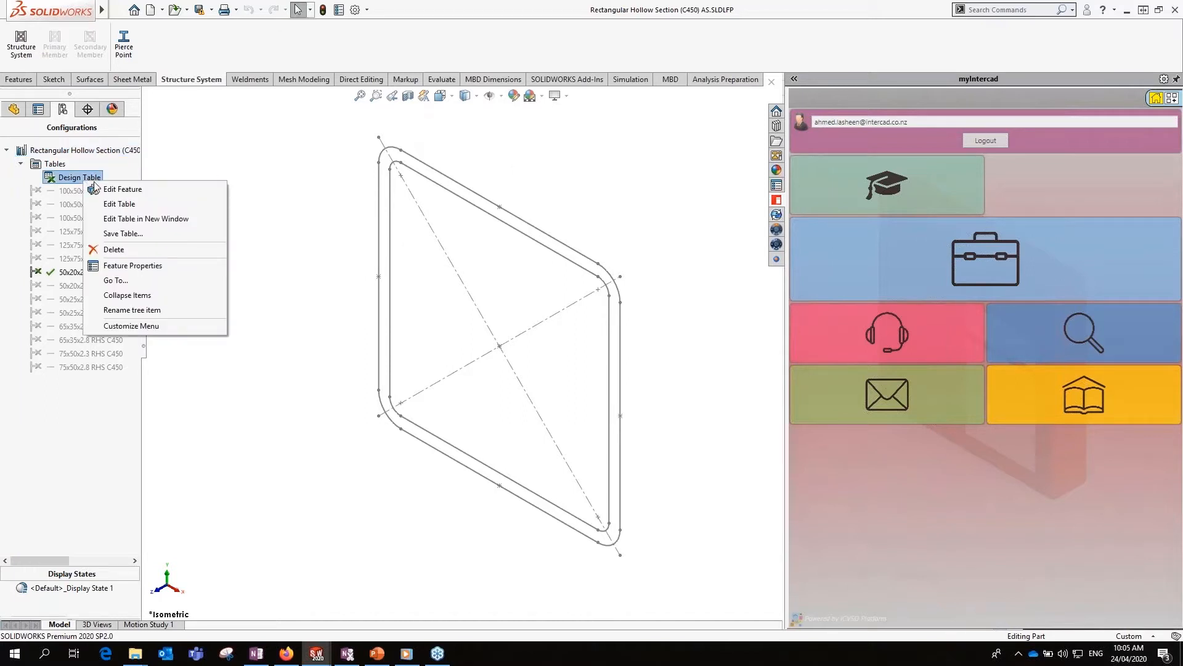
left_click(147, 216)
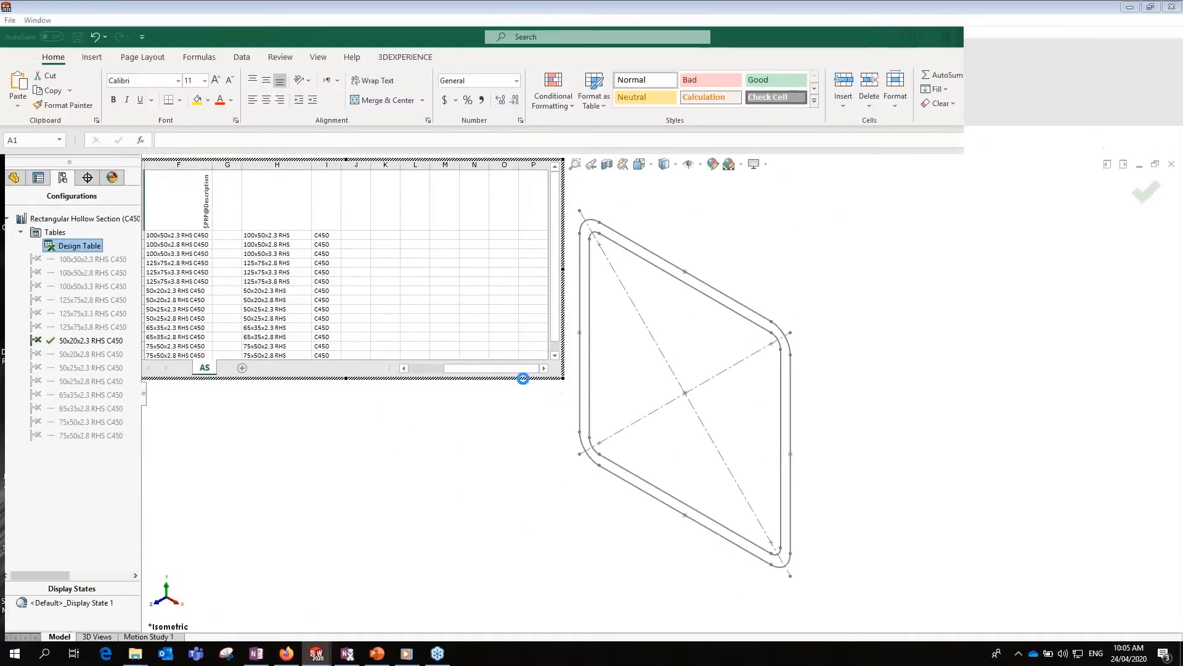
left_click(523, 378)
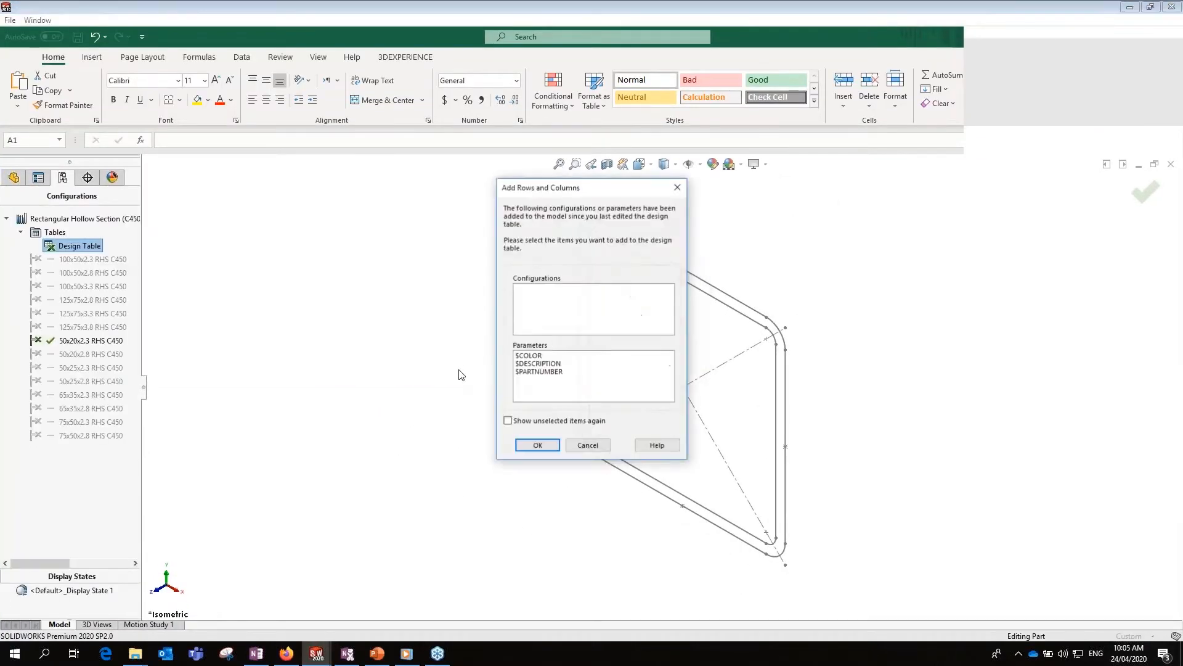
left_click(588, 445)
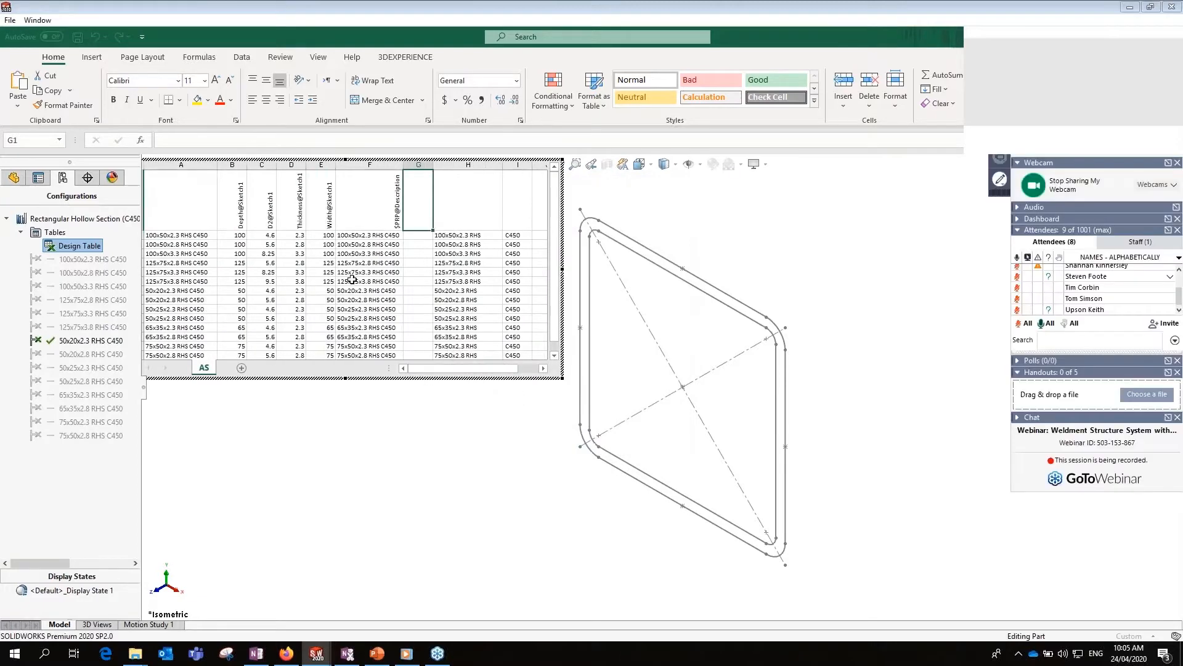
- Review the section sizes and dimension columns in the design table, and close the table
scroll(352, 279, "down", 1)
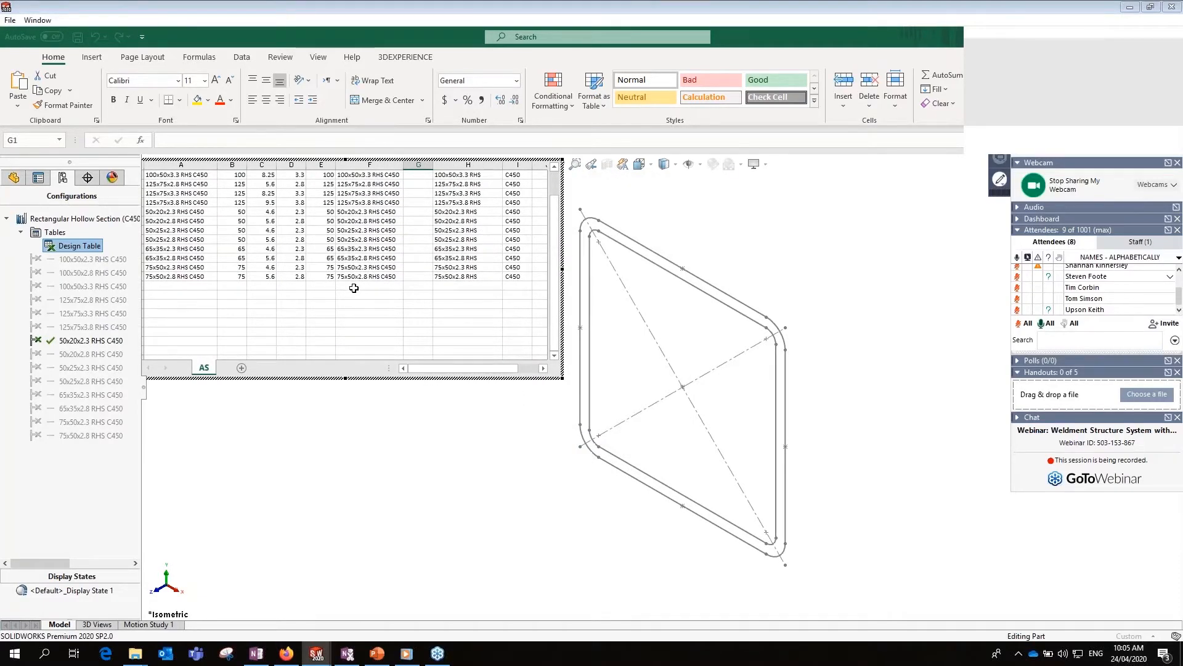
scroll(354, 288, "up", 1)
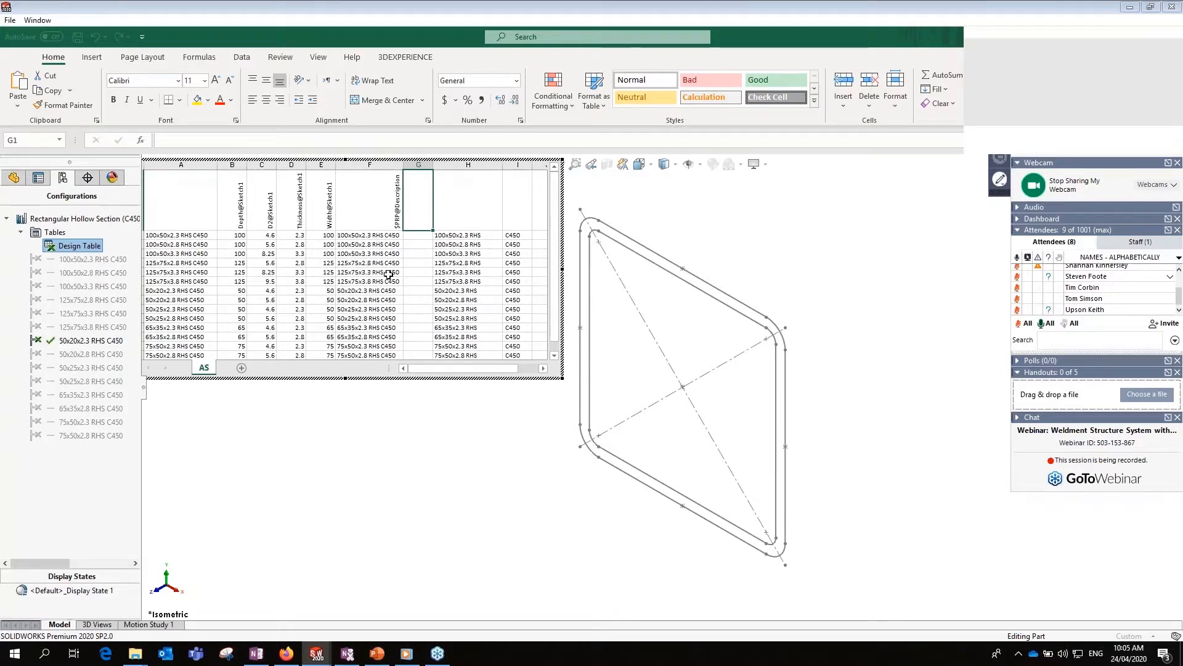
left_click(418, 463)
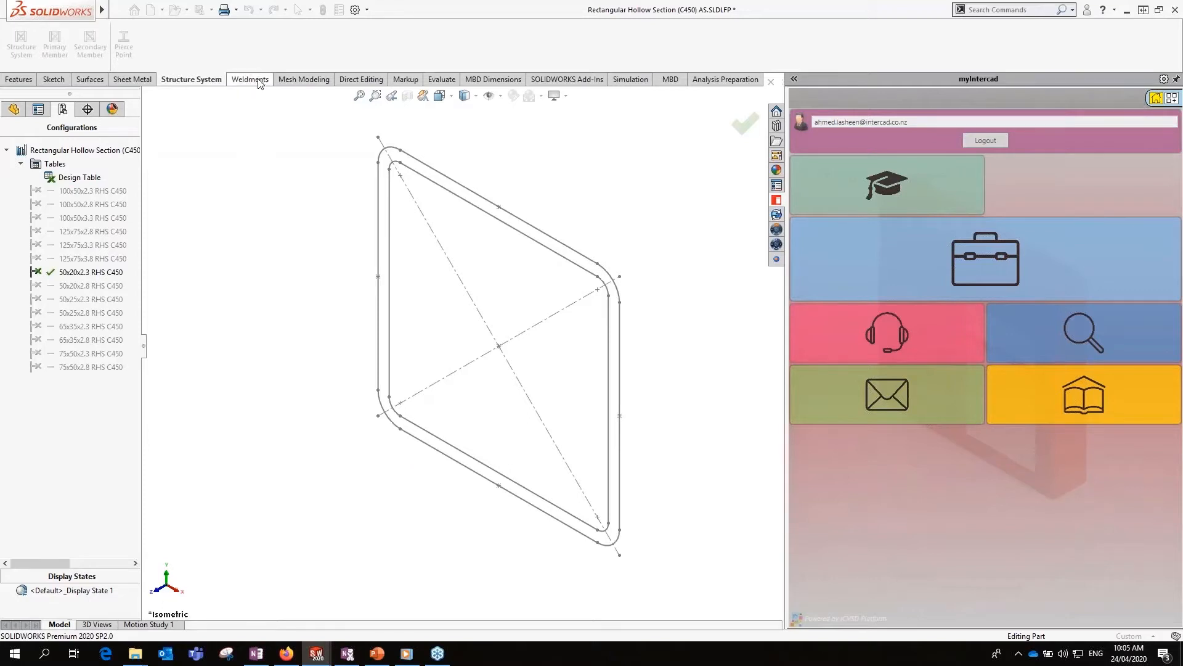
- Bring the AS profiles folder window back into view in File Explorer, reposition it, and minimize it
mouse_move(131, 658)
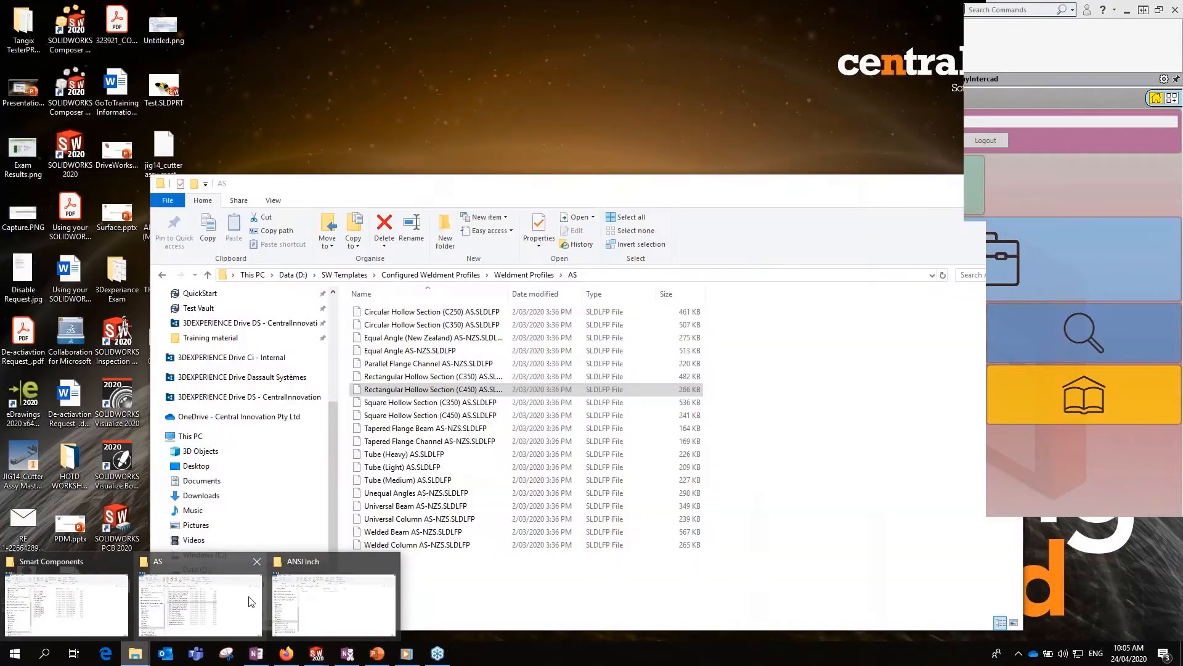
left_click(251, 601)
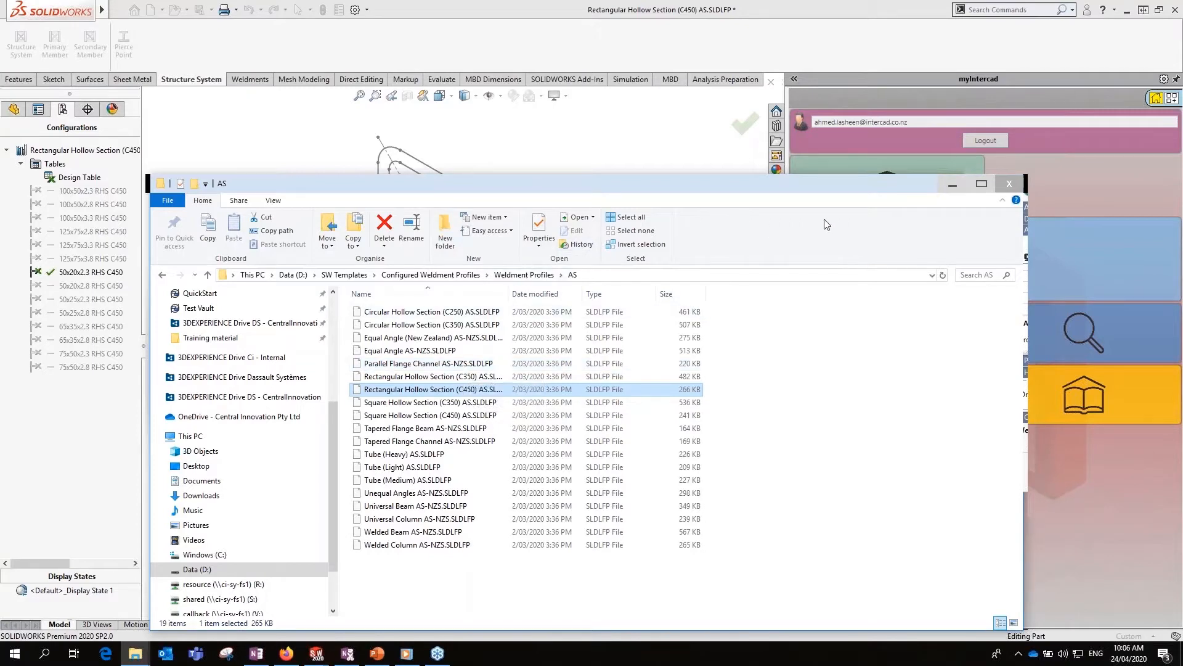
left_click_drag(845, 201, 703, 236)
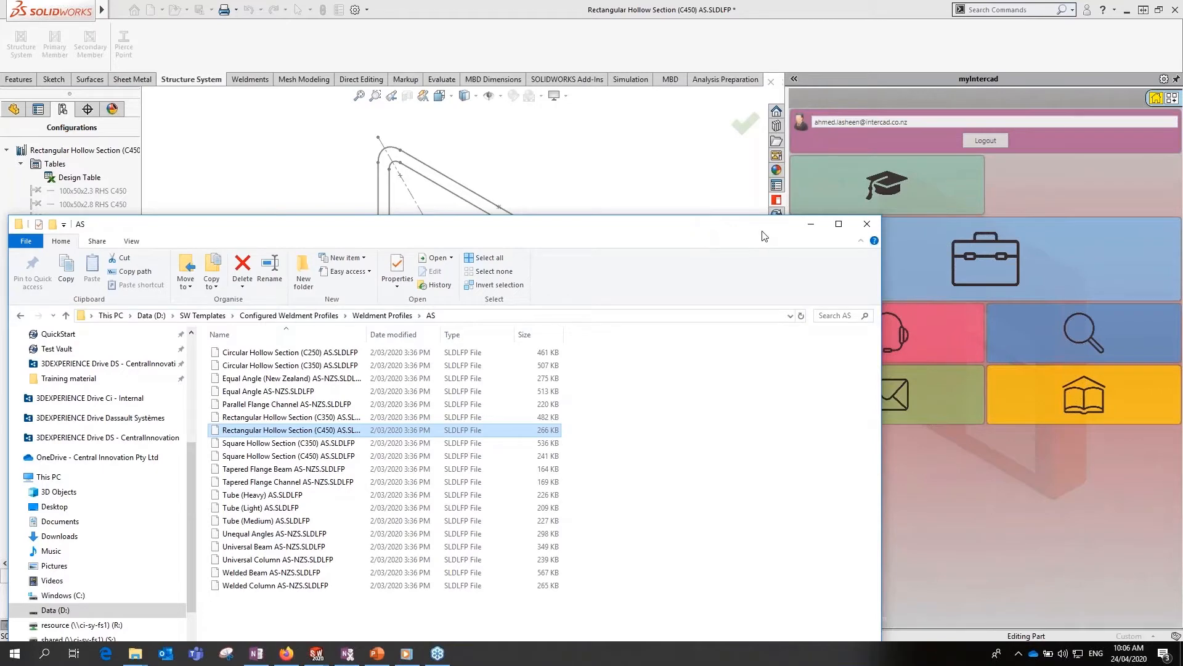
left_click(811, 224)
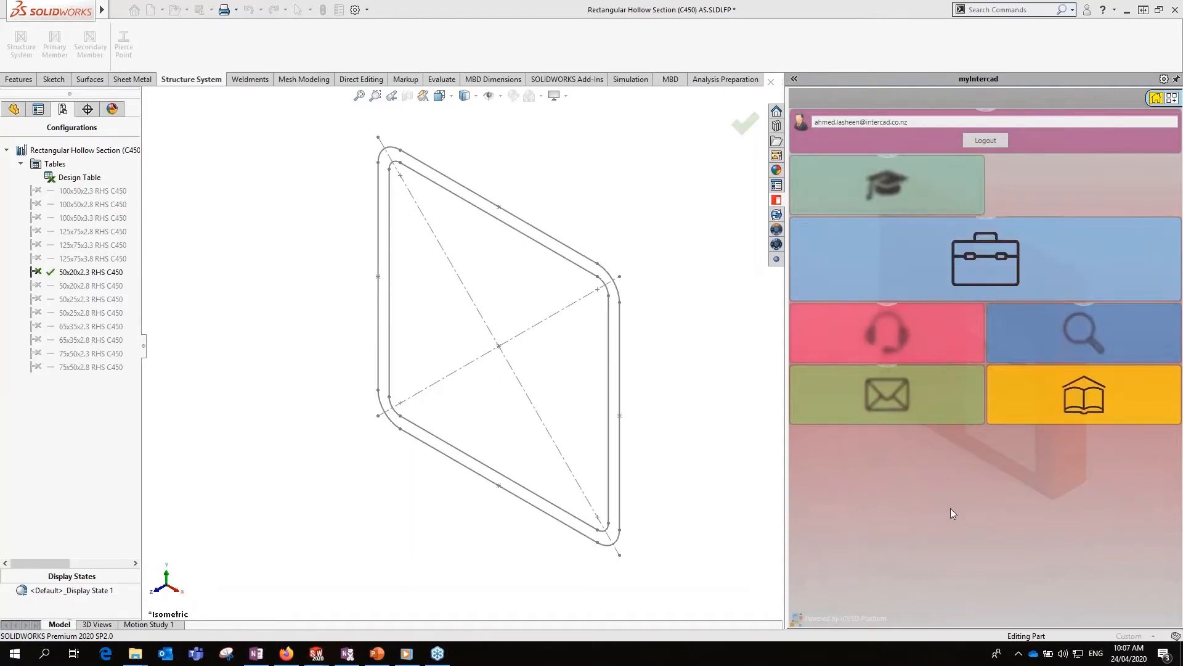
- Open the myIntercad toolkit content list and browse its downloadable Weldment Profiles and other categories
mouse_move(1033, 229)
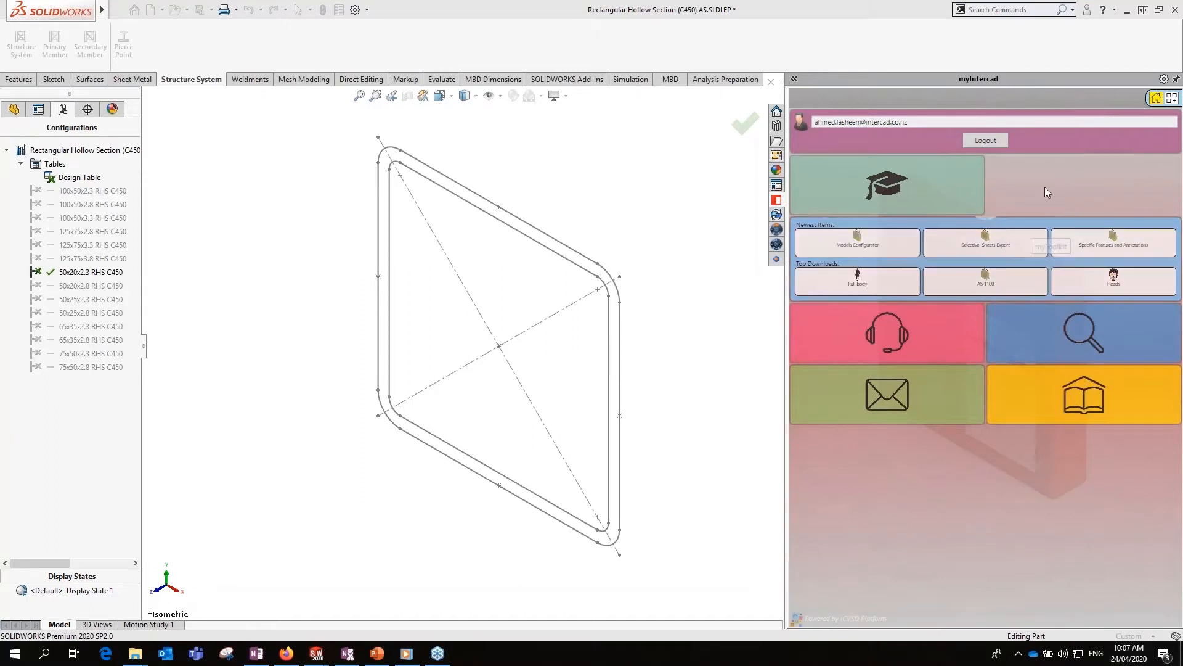
left_click(1046, 223)
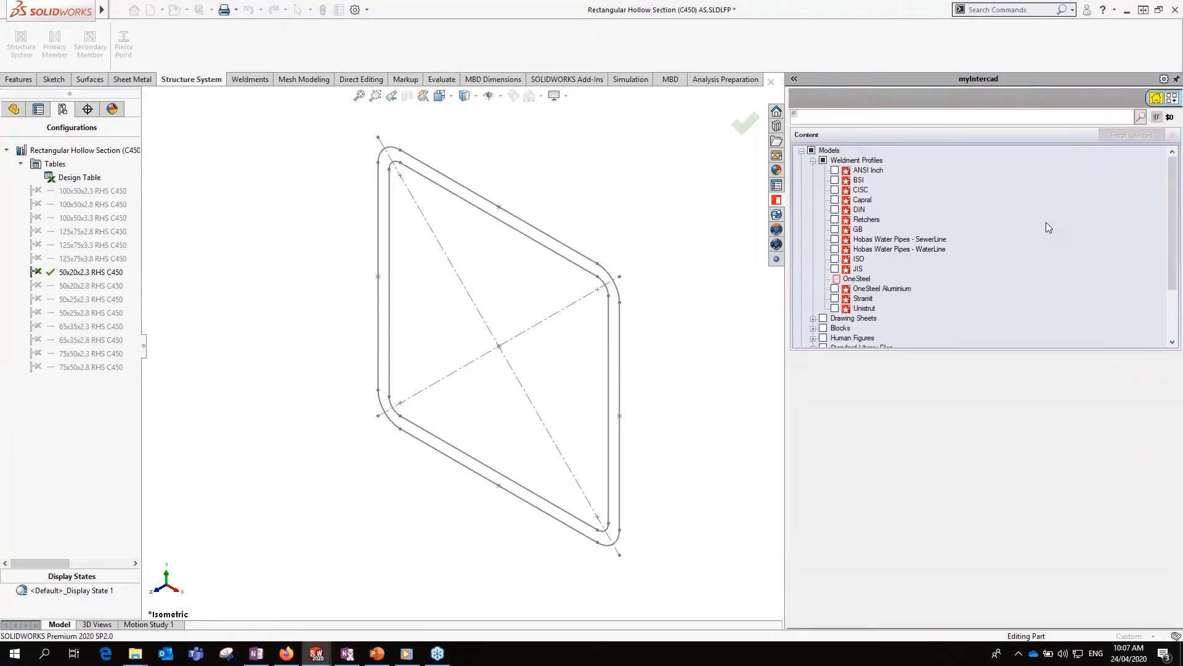
scroll(880, 264, "down", 3)
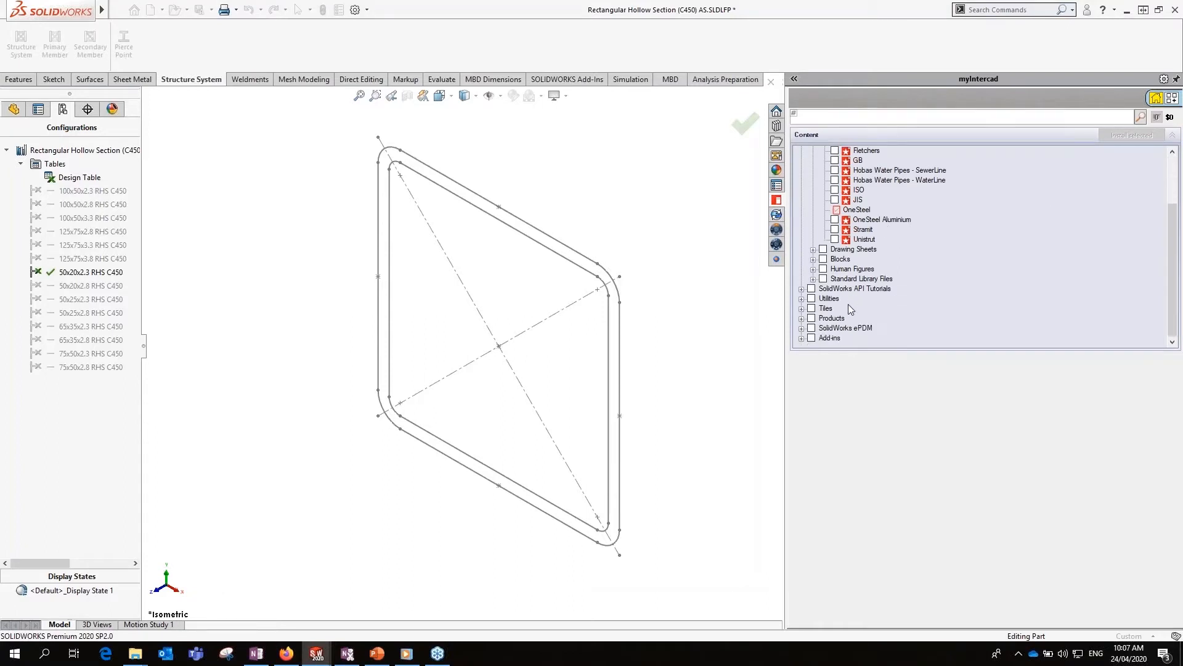
scroll(848, 304, "up", 3)
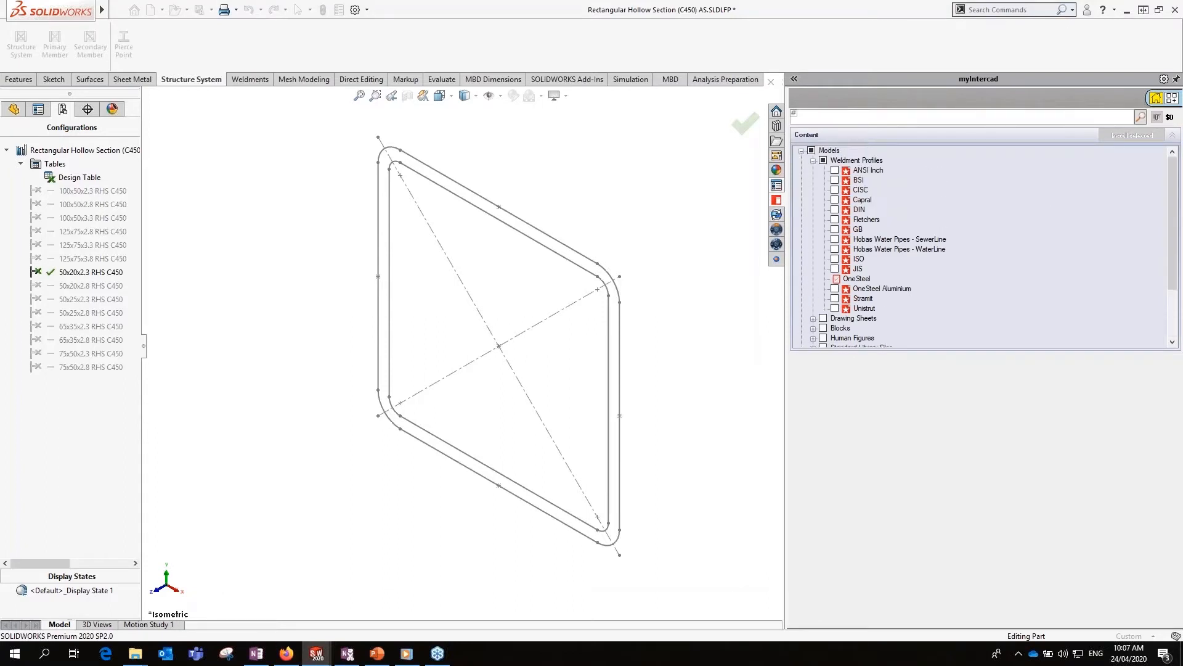
- Inspect the OneSteel weldment profiles package in the content list, and return to the myIntercad home page
left_click(861, 161)
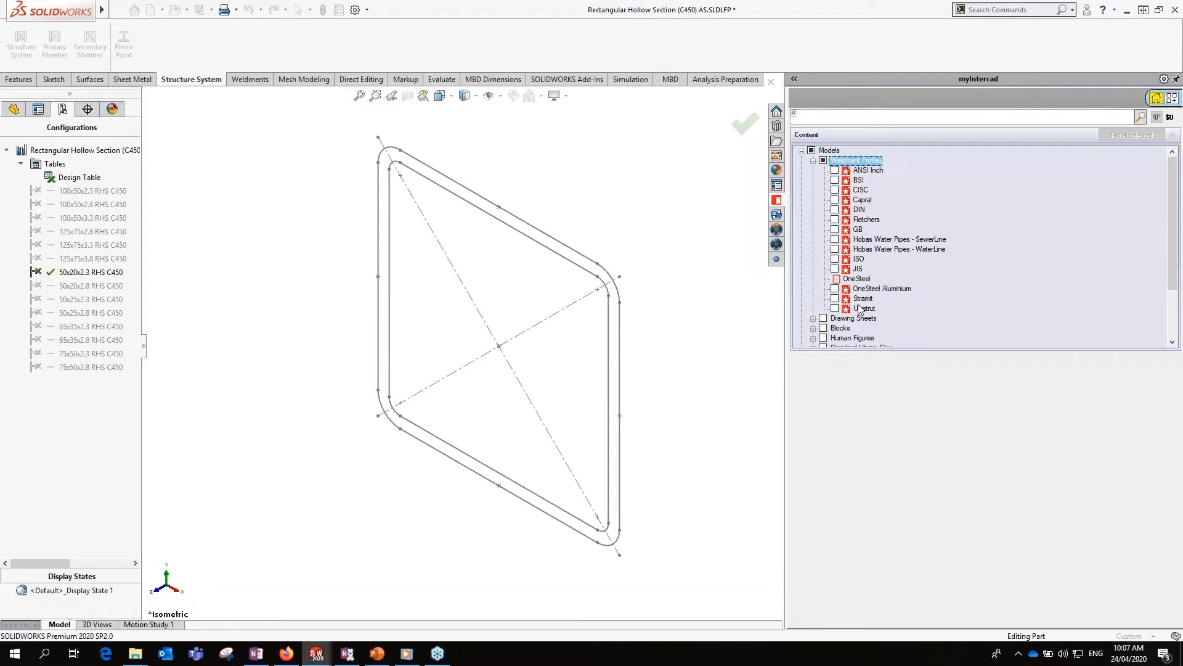
left_click(857, 279)
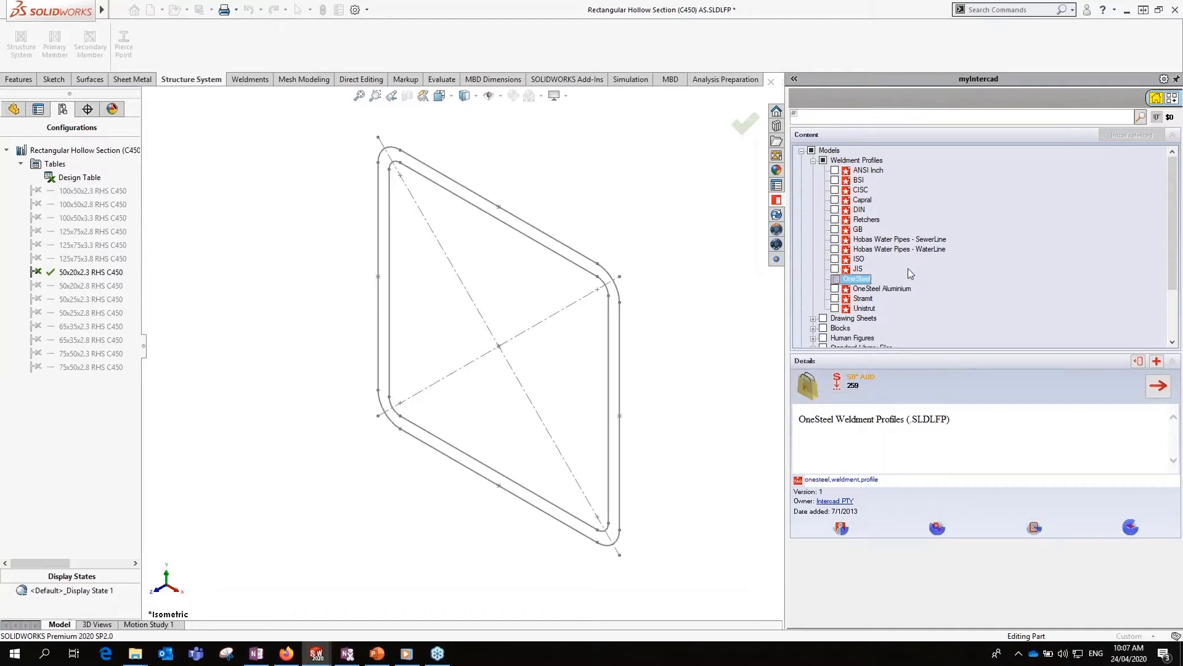
scroll(882, 270, "down", 1)
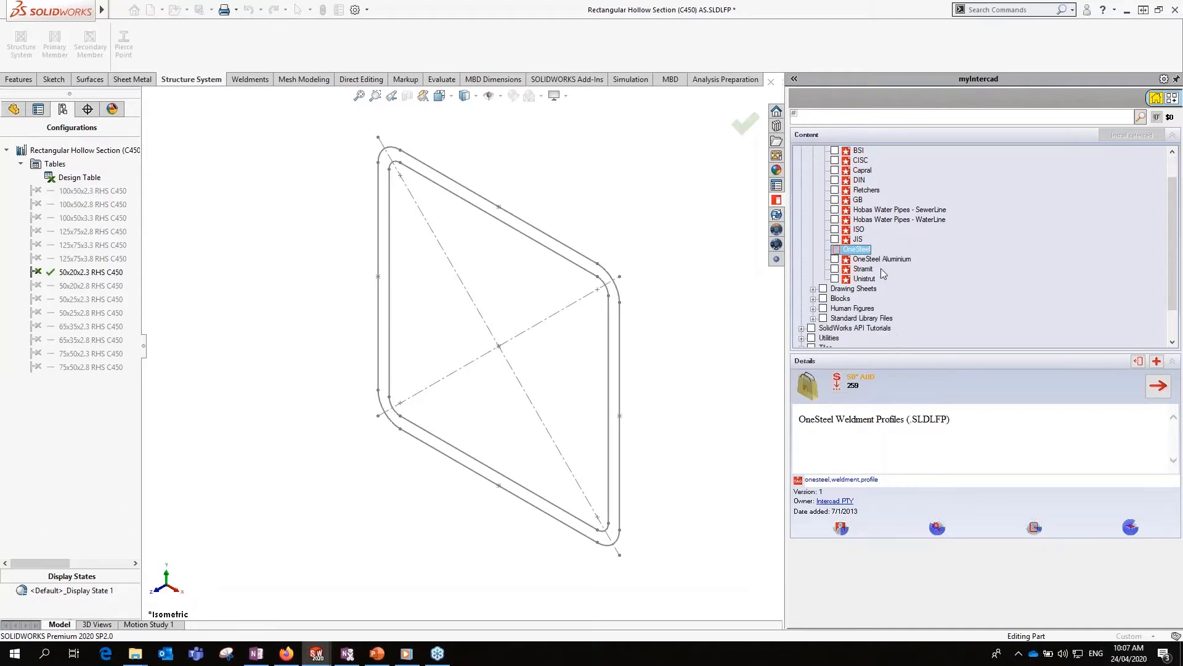
scroll(882, 270, "up", 1)
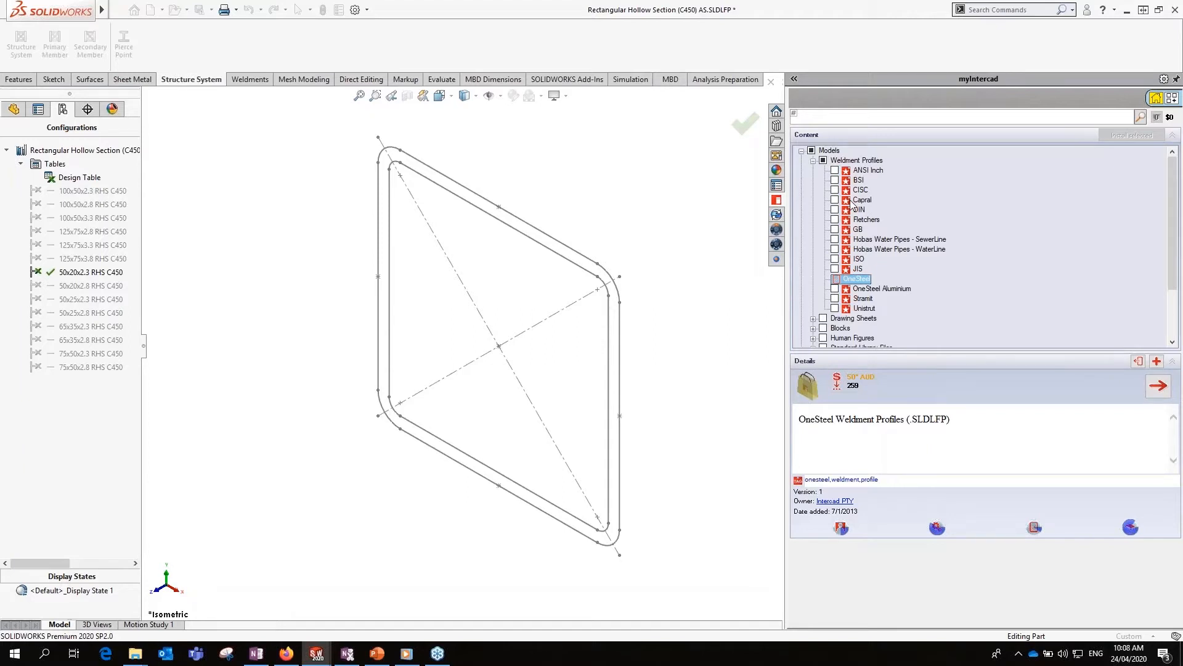
left_click(1154, 100)
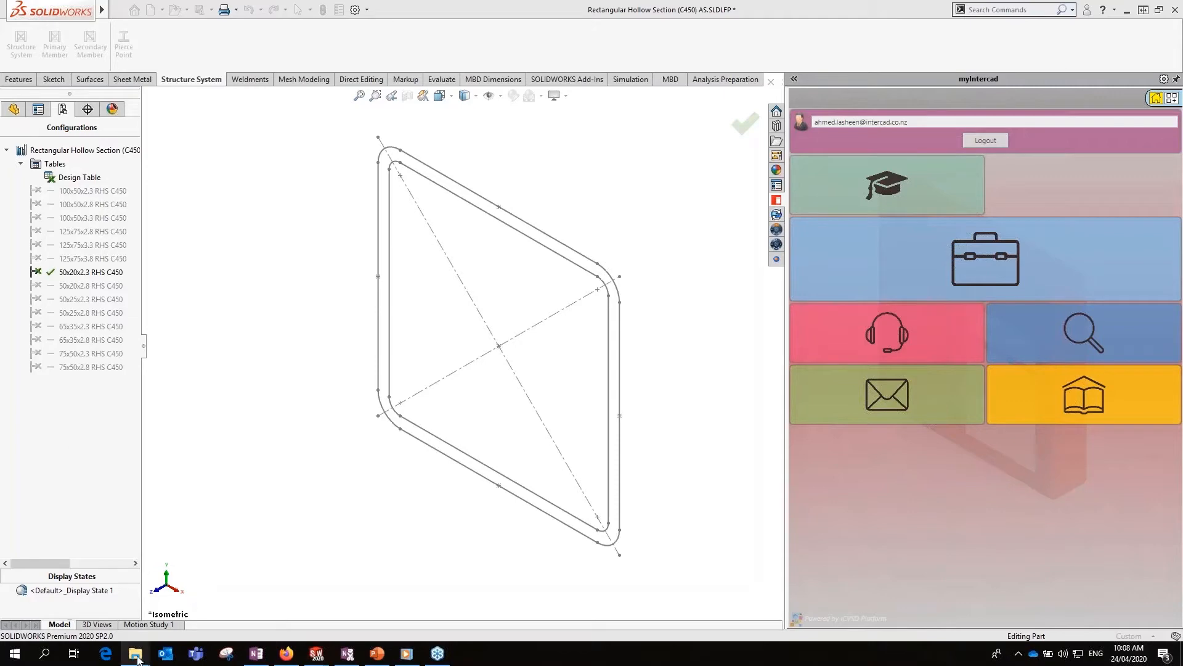
- Bring the AS profiles folder forward in File Explorer, reposition its window, and select the Circular Hollow Section (C350) profile
mouse_move(135, 653)
mouse_move(326, 610)
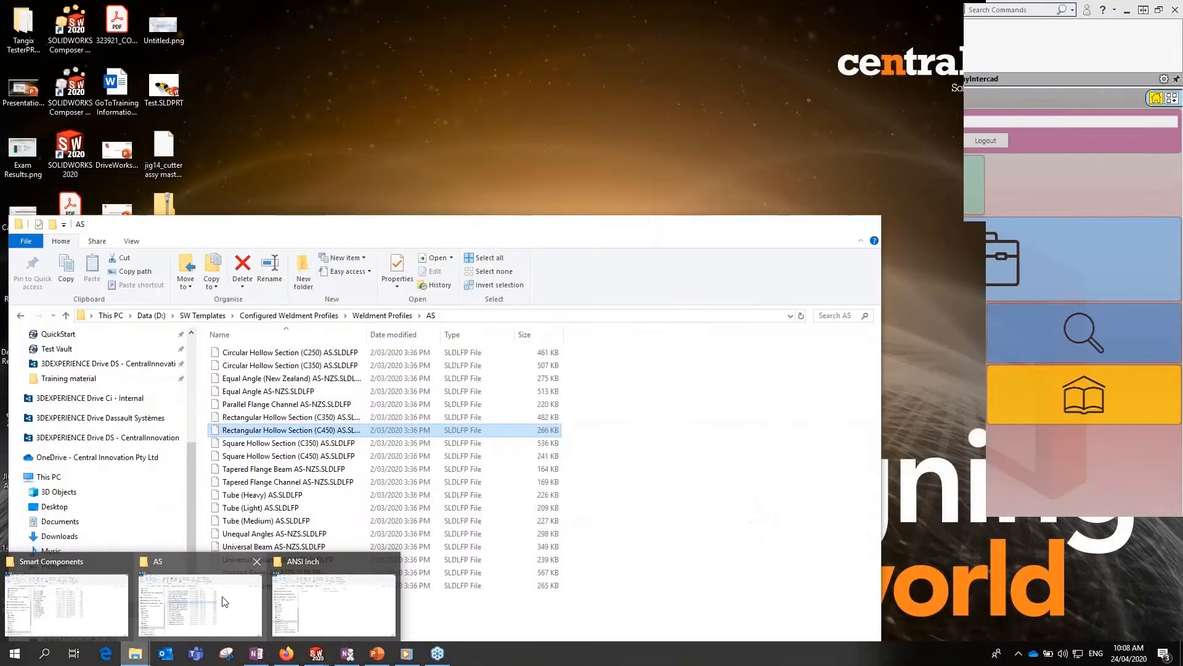
left_click(225, 601)
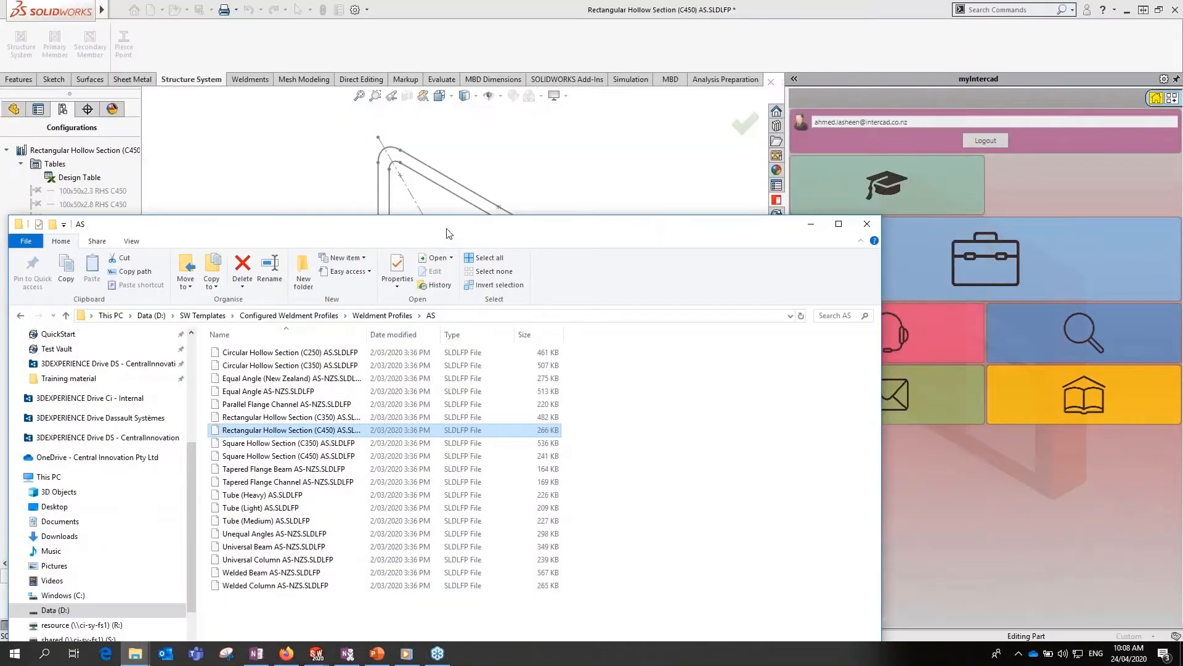
left_click_drag(446, 224, 538, 140)
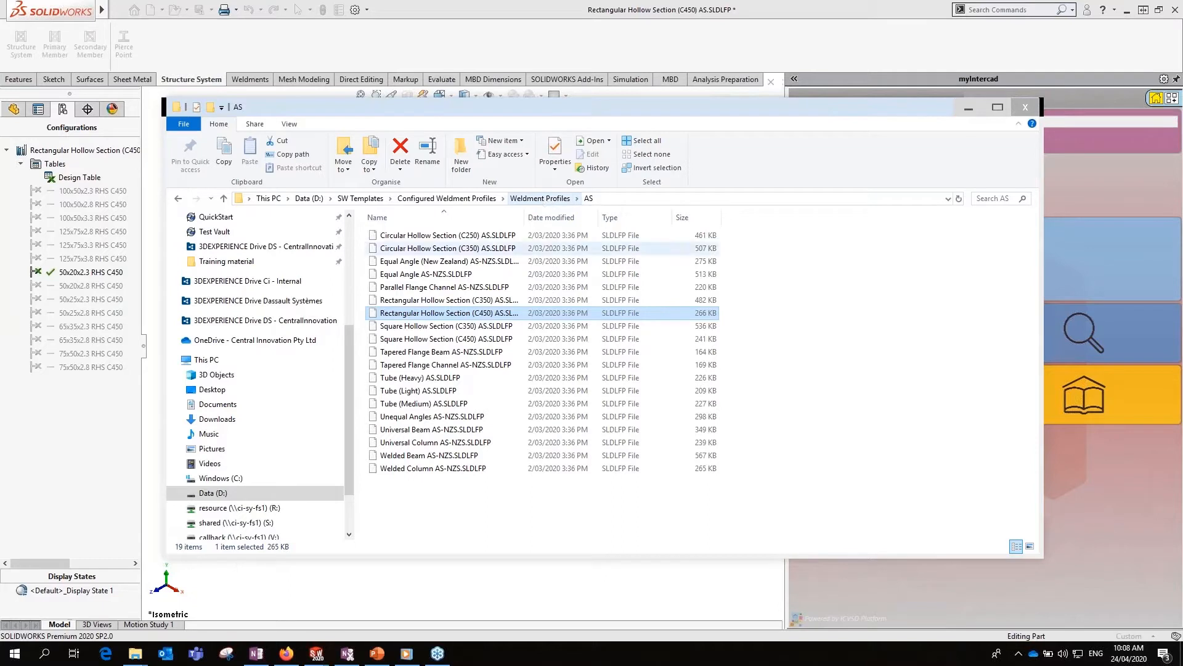
left_click(491, 249)
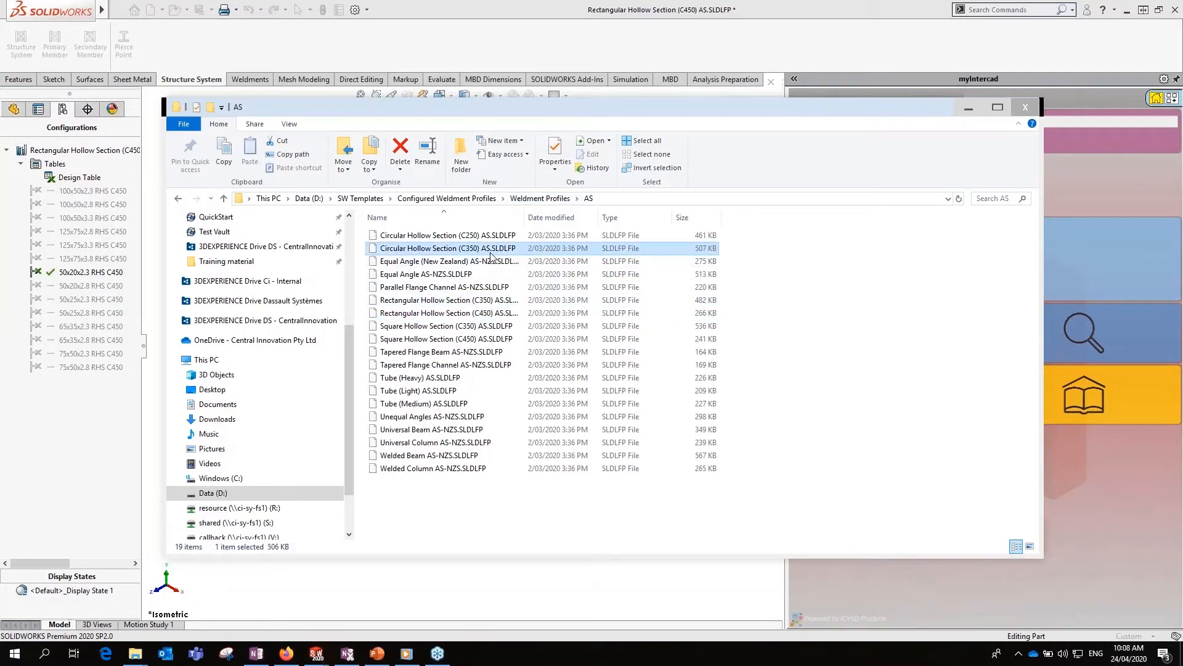
- Show the Weldments commands, return to the Structure System commands, and dismiss the message box
left_click(245, 80)
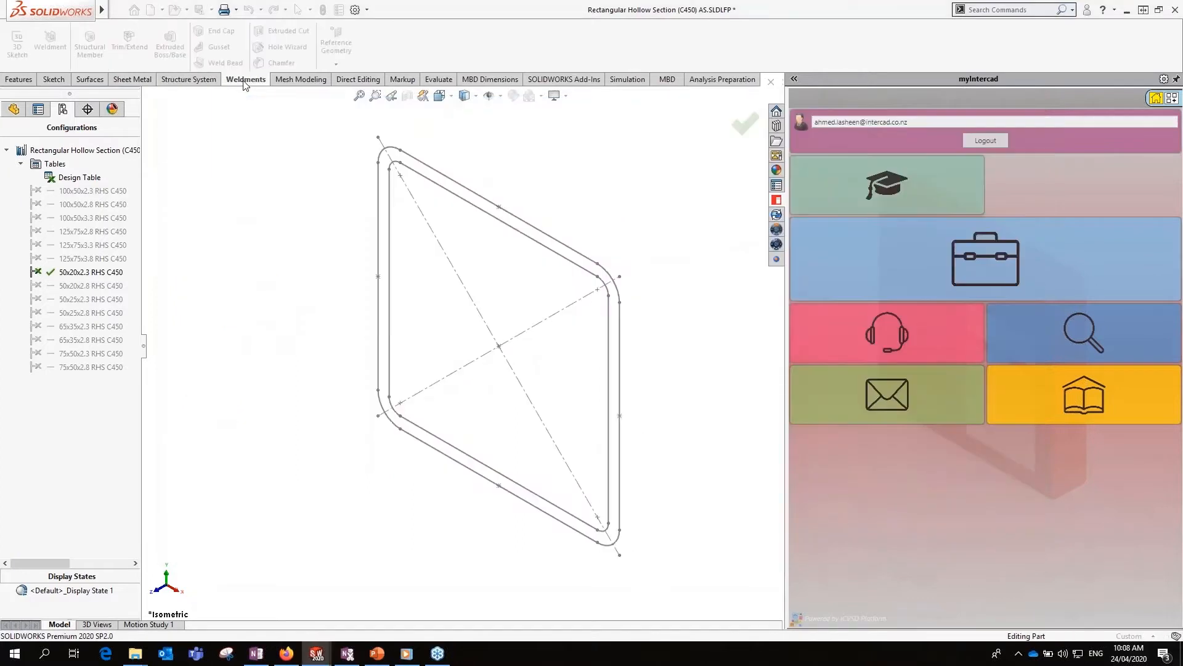
left_click(183, 80)
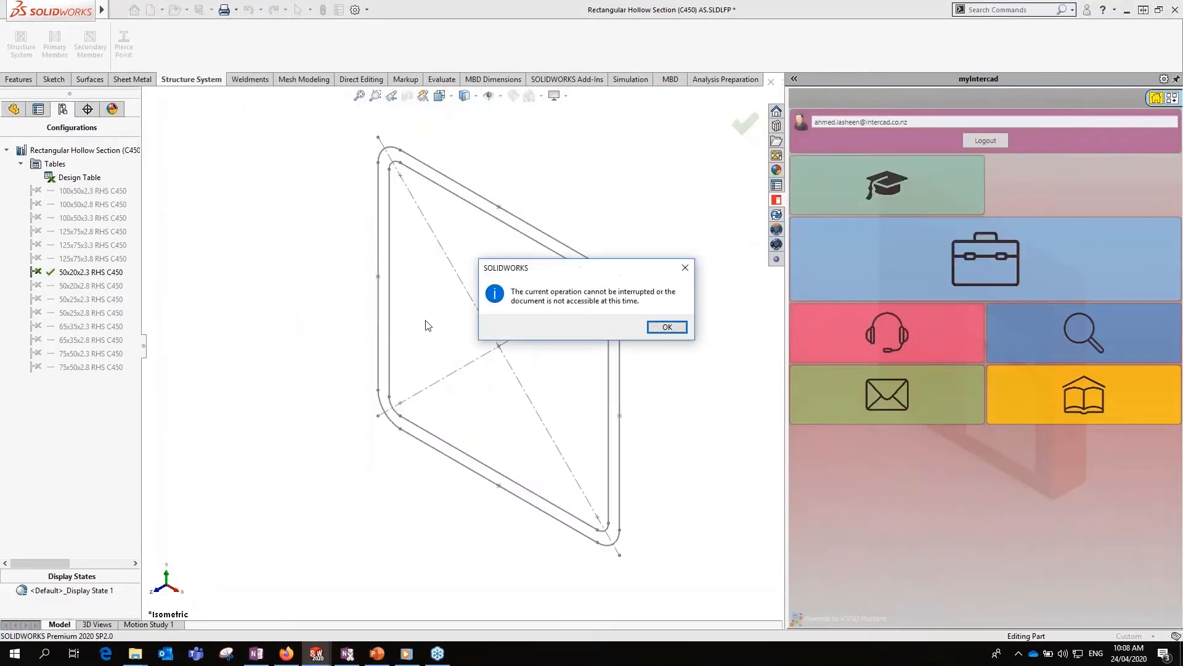
left_click(667, 327)
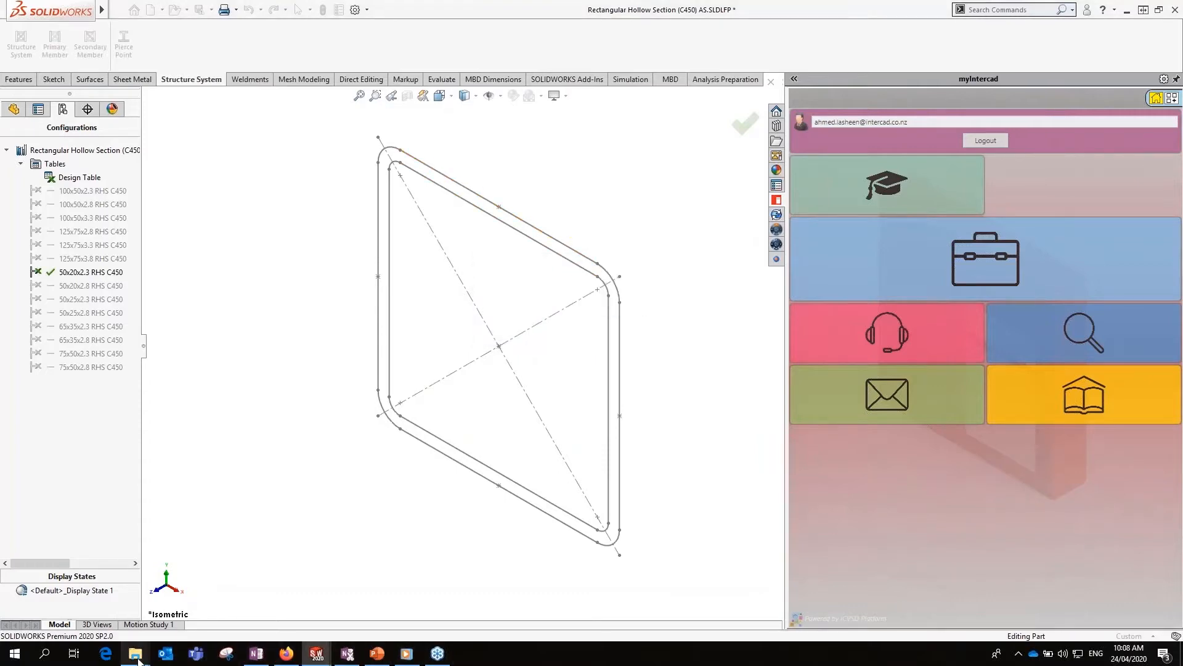
- Review the AS profile files in File Explorer again, and switch back to SOLIDWORKS
mouse_move(137, 657)
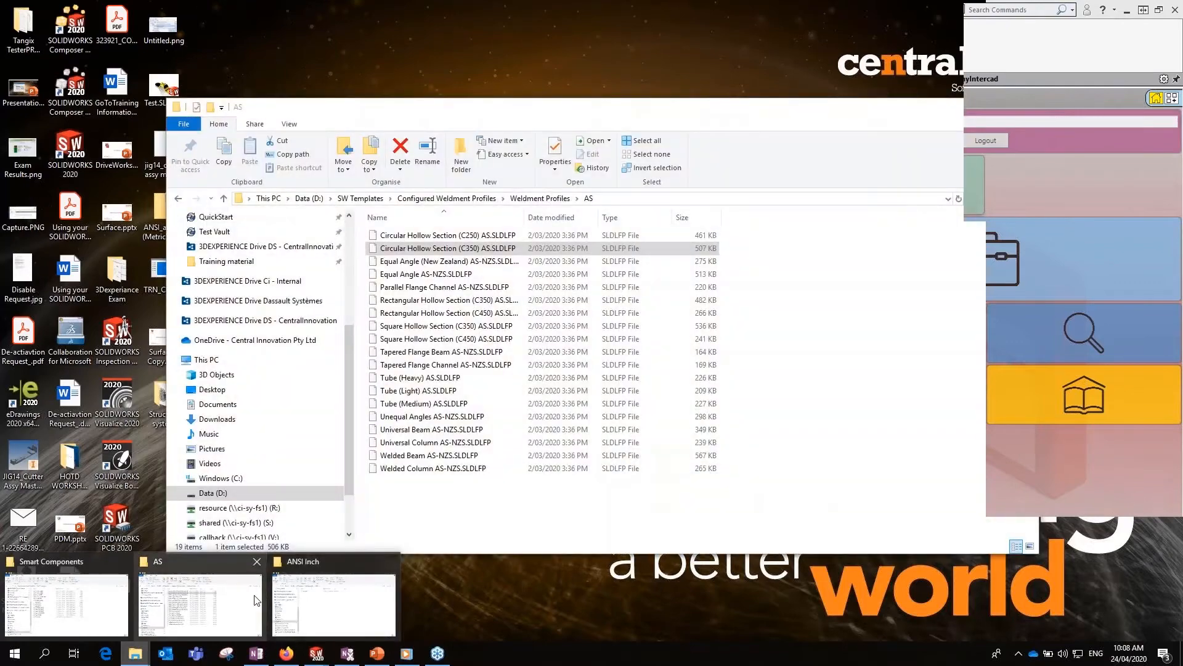
left_click(257, 600)
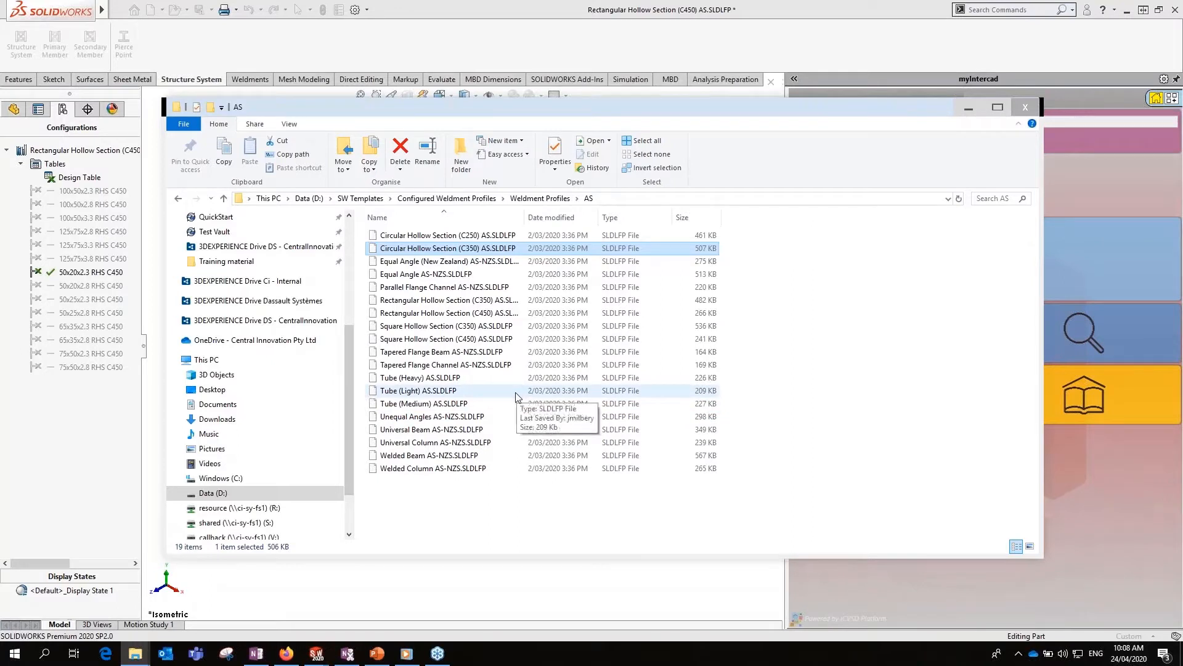
left_click(348, 600)
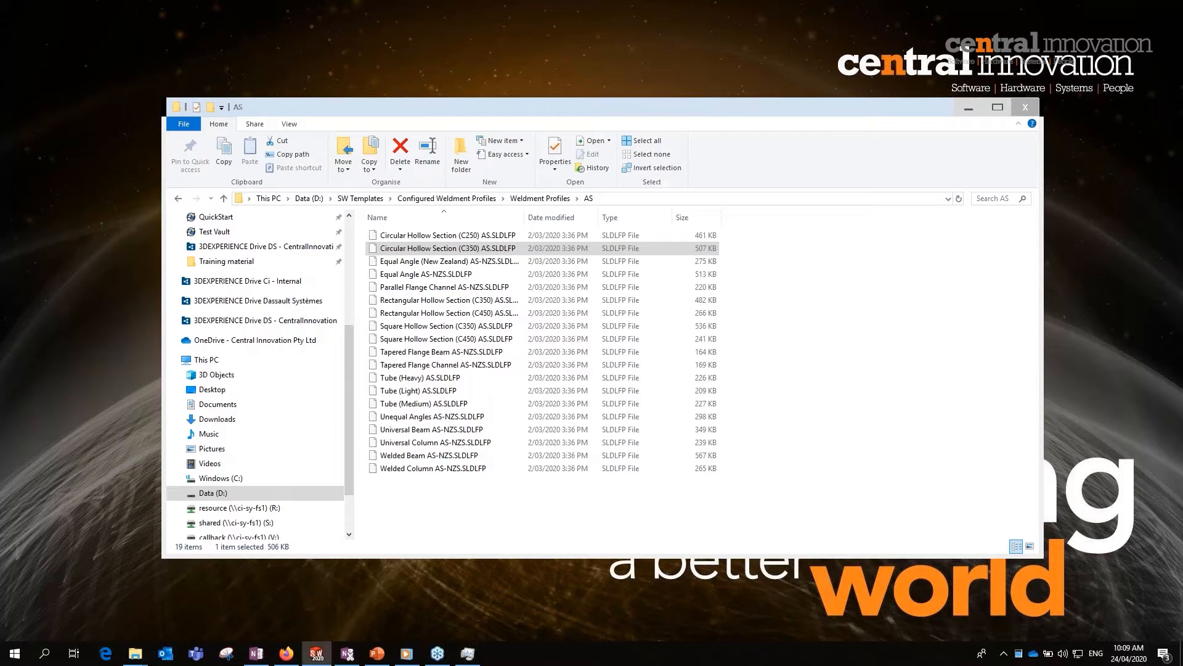
left_click(321, 659)
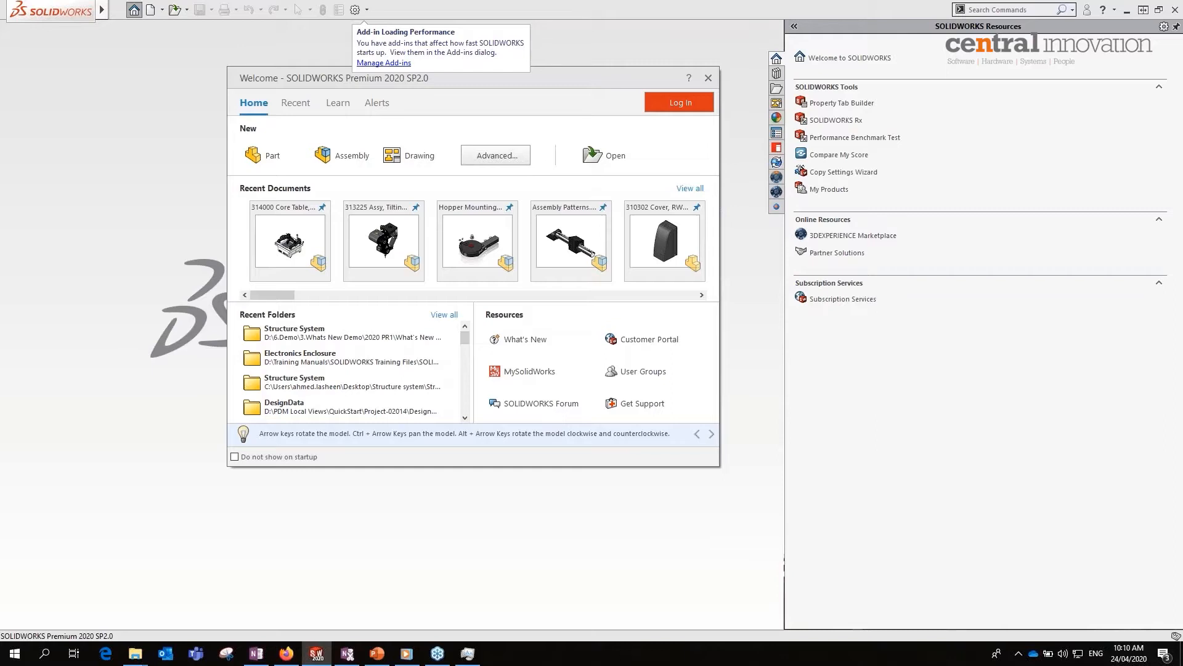
scroll(533, 243, "down", 2)
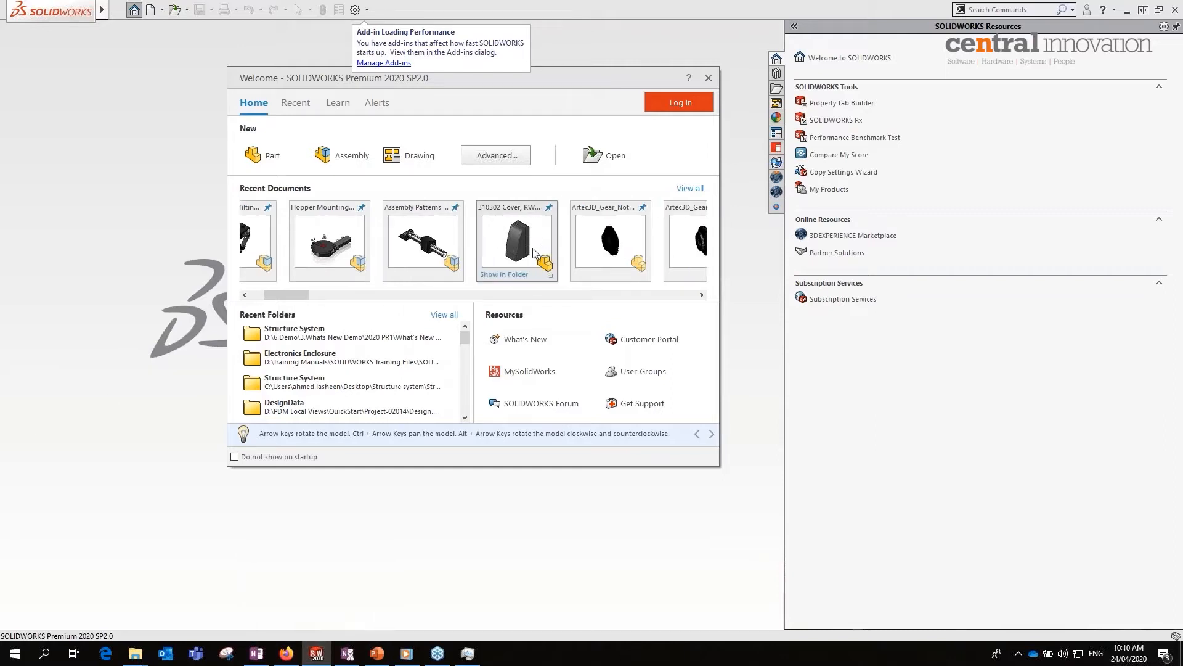
key("Escape")
mouse_move(134, 660)
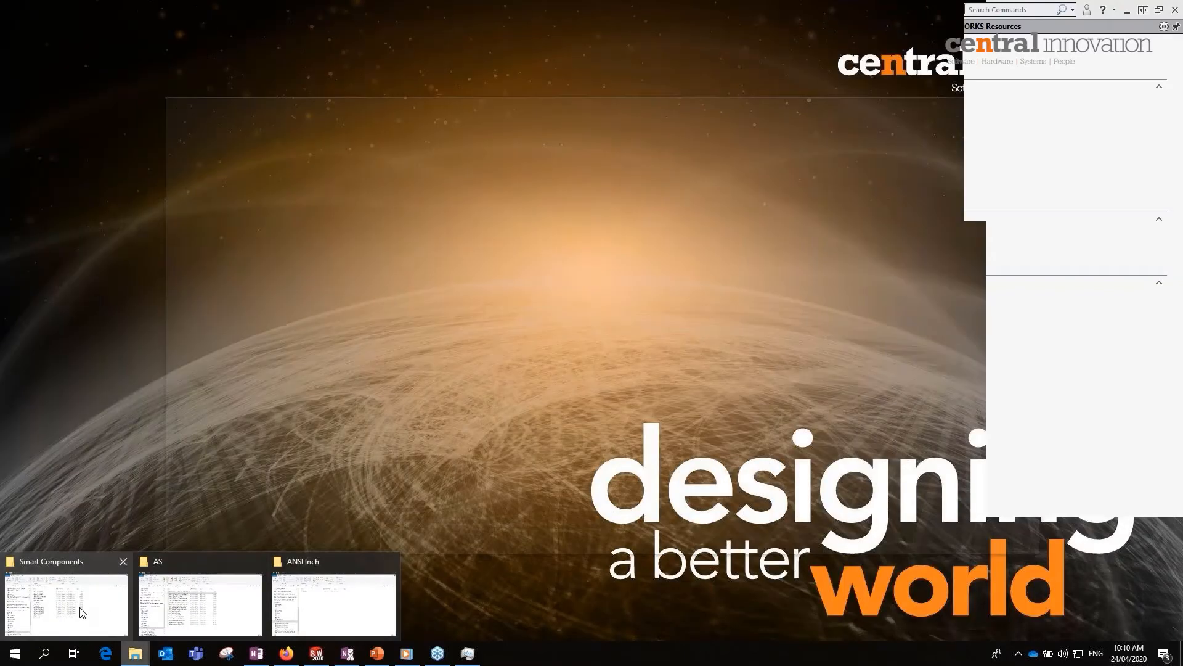
left_click(83, 609)
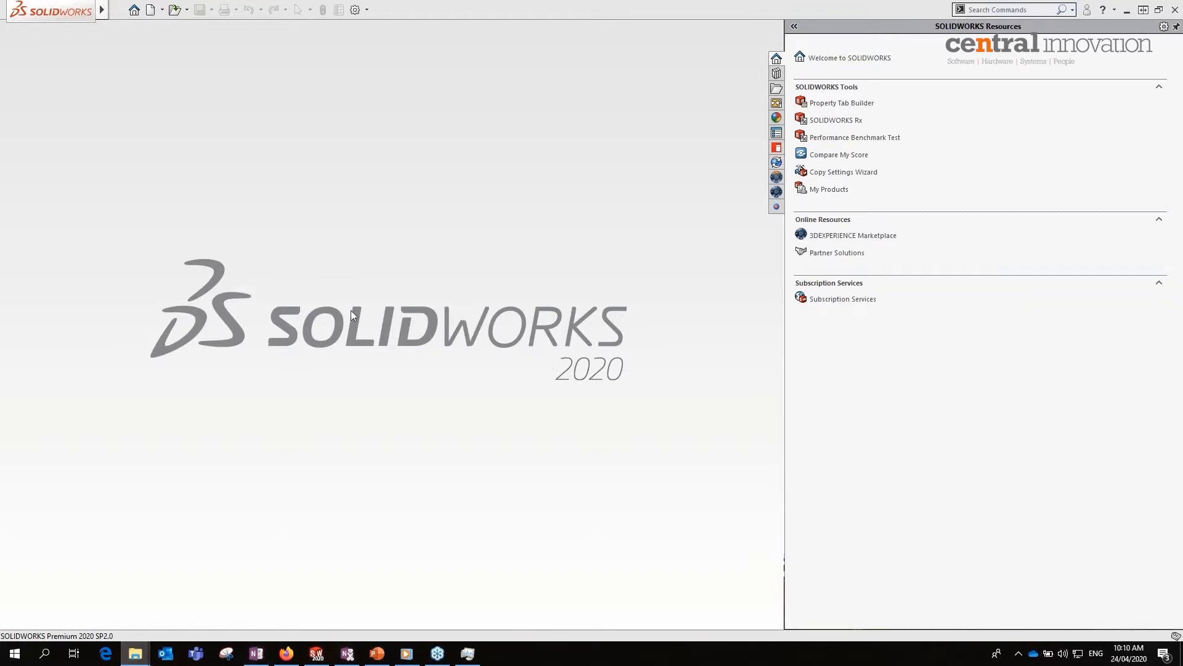
- Open the Structure System part from the recent documents
left_click(349, 283)
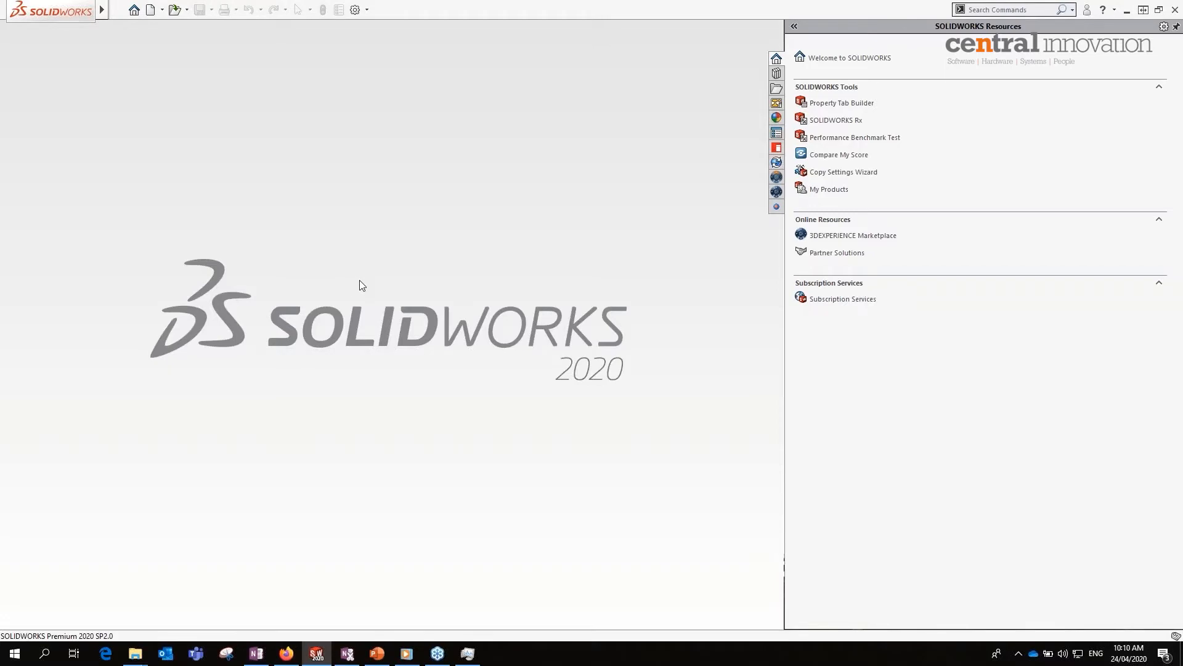
scroll(356, 401, "down", 1)
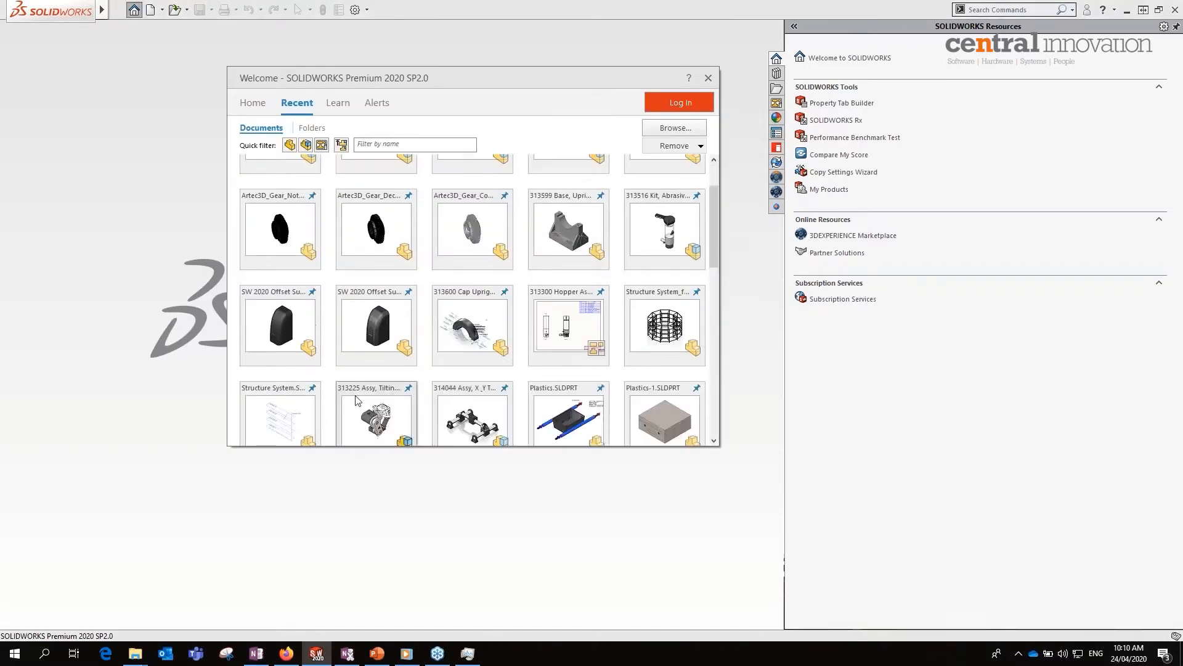
left_click(287, 410)
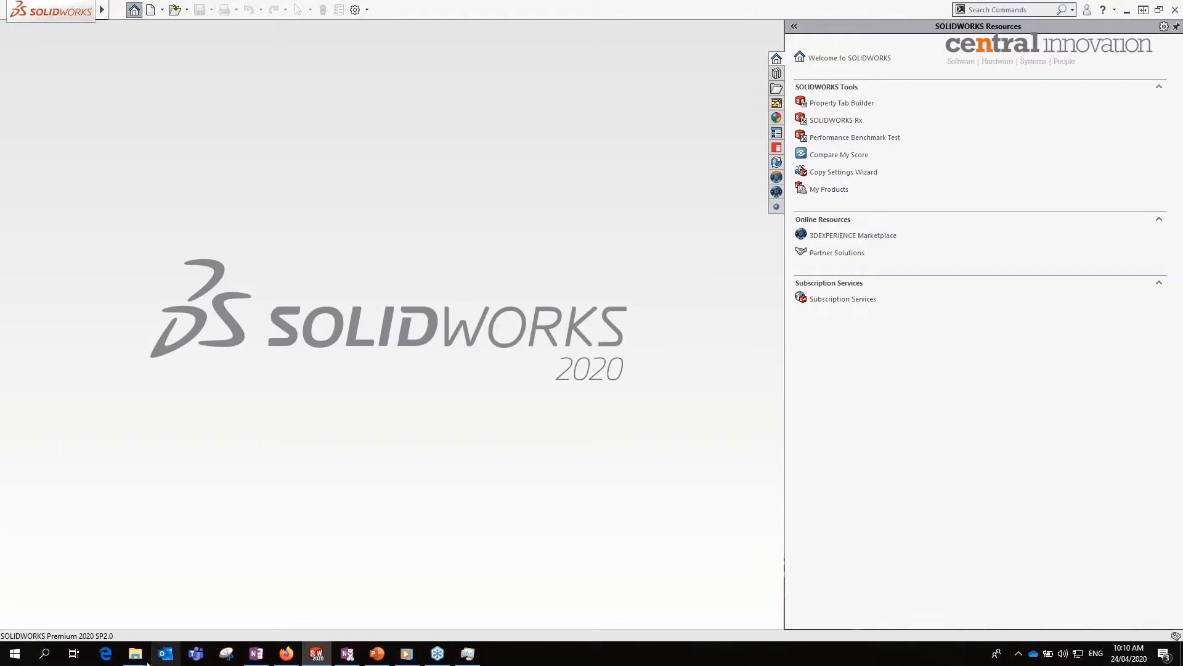
mouse_move(138, 656)
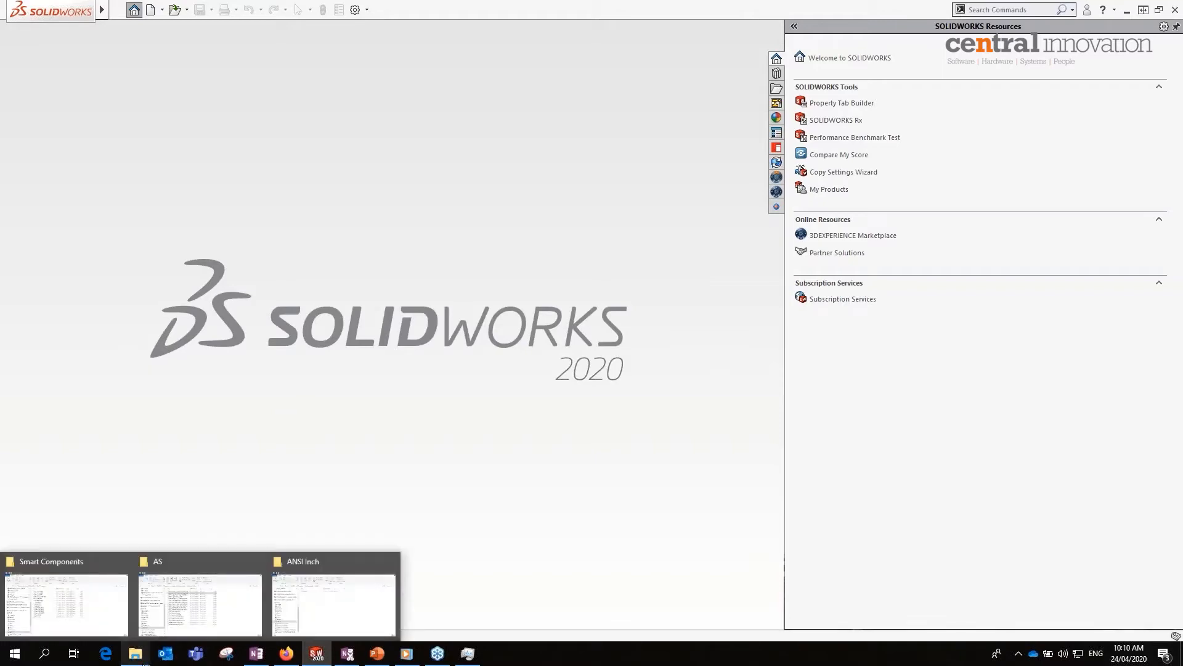
mouse_move(243, 575)
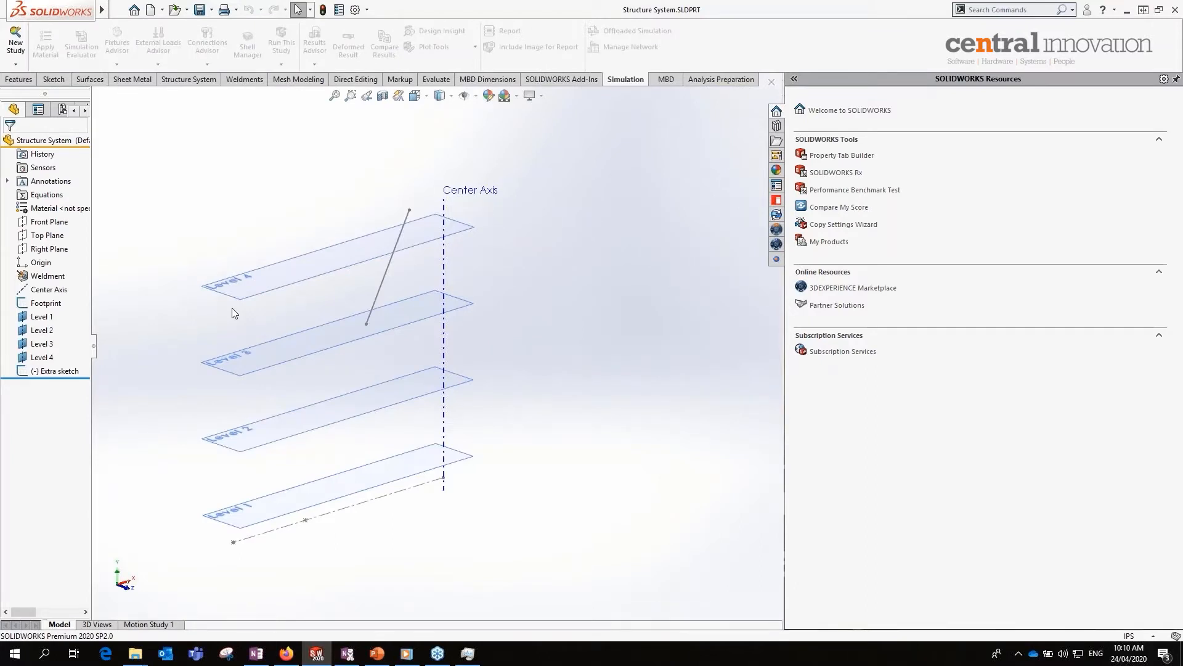
- Start a new structure system with a primary member, and widen the property pane to show all its options
left_click(185, 80)
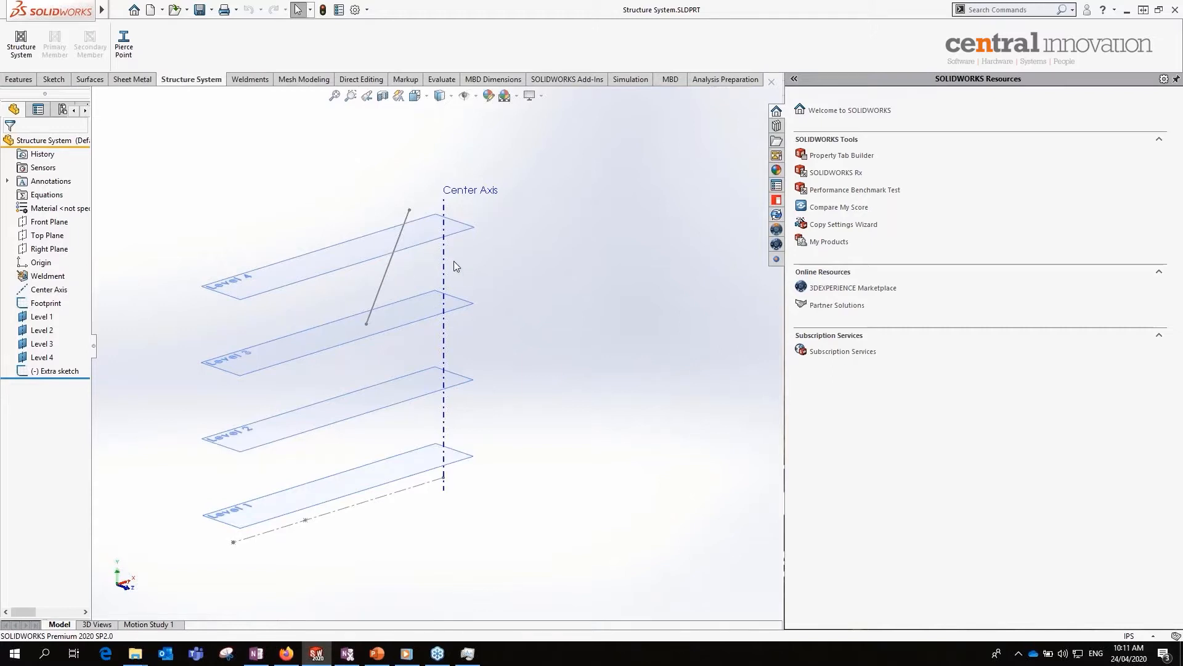
left_click(24, 53)
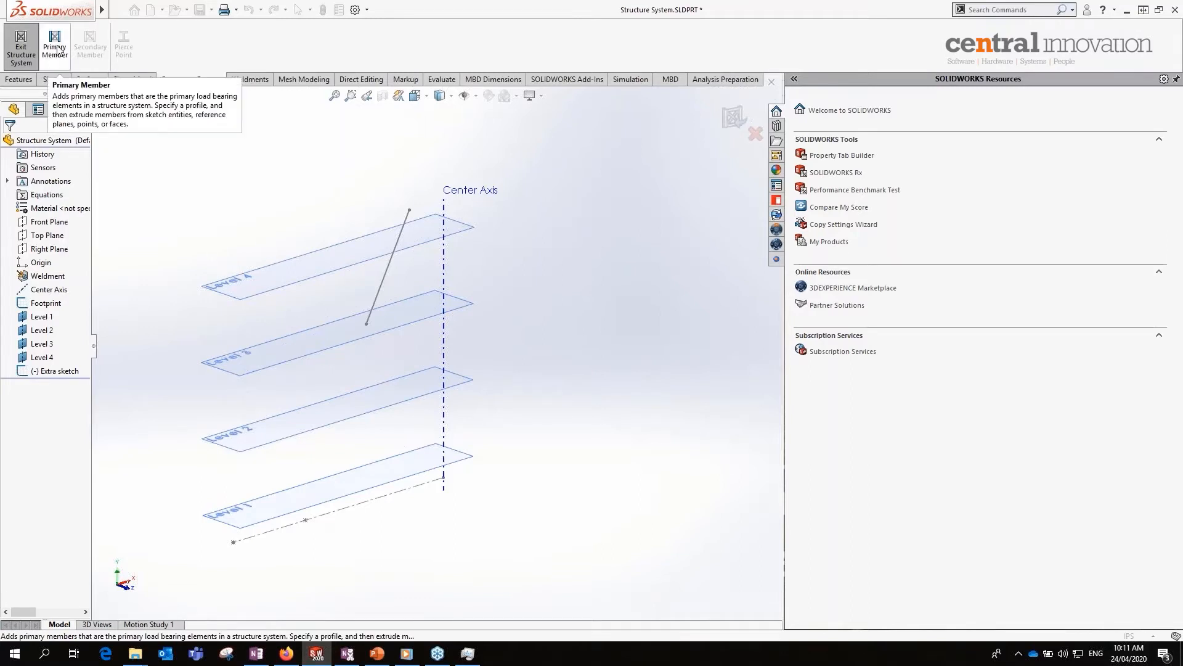
right_click(57, 47)
left_click(116, 121)
left_click(59, 45)
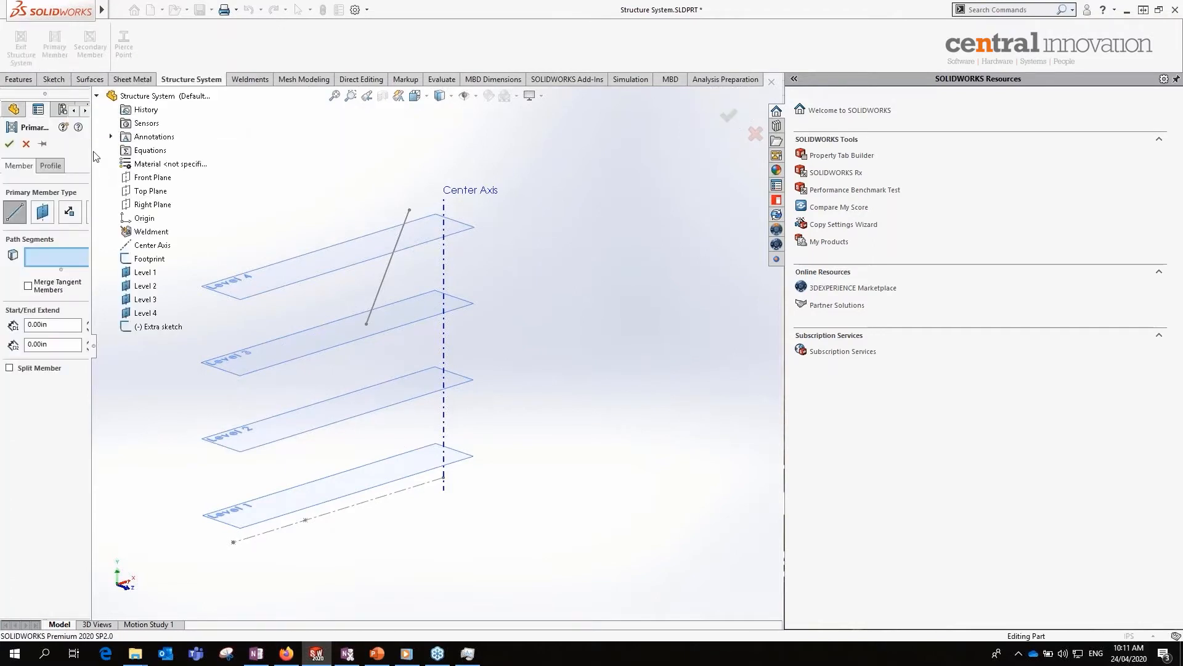
left_click_drag(93, 154, 162, 152)
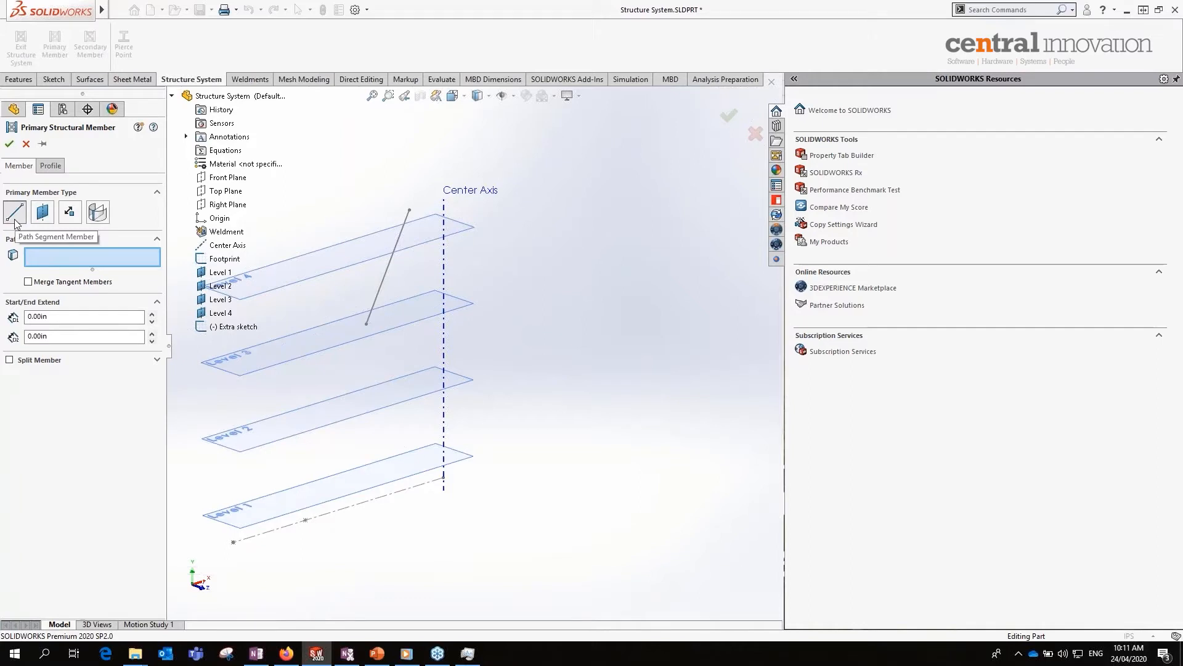
- Compare the options of the points-and-length, face-based and path segment types for the primary member
left_click(72, 212)
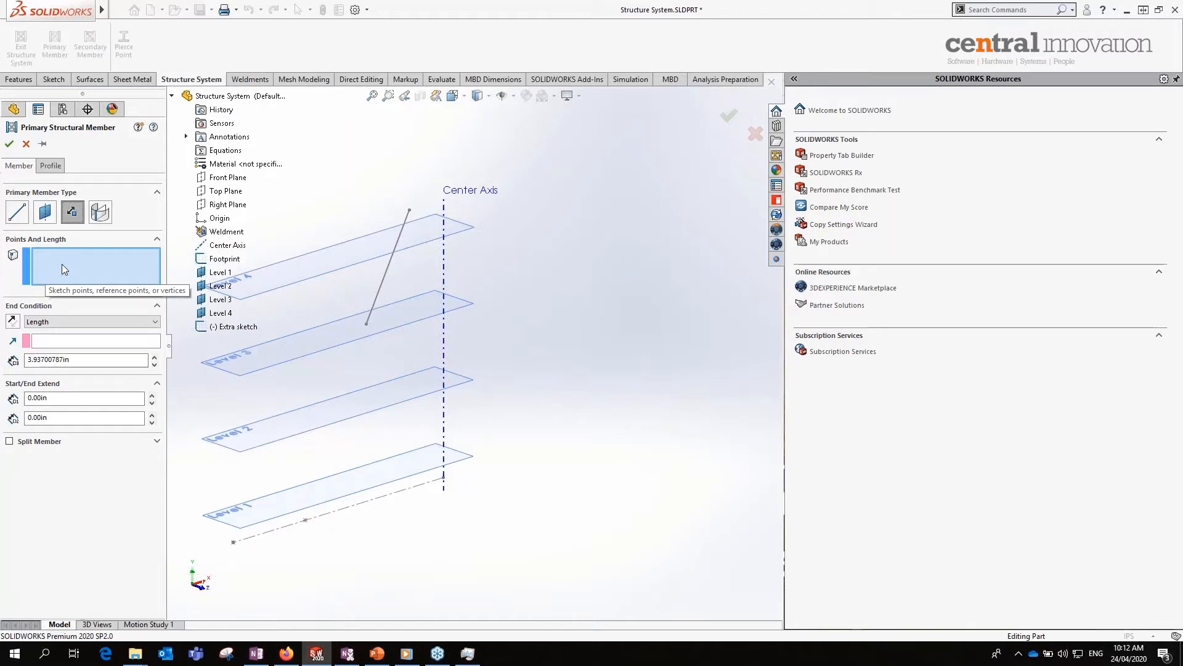
left_click(102, 212)
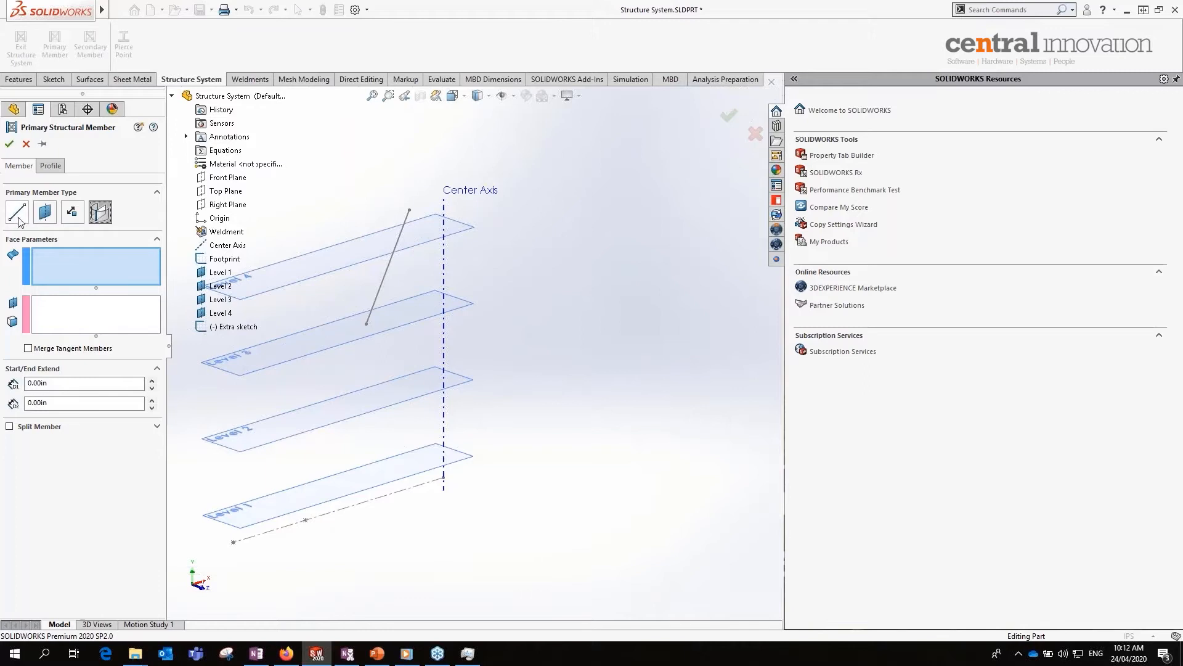
left_click(72, 212)
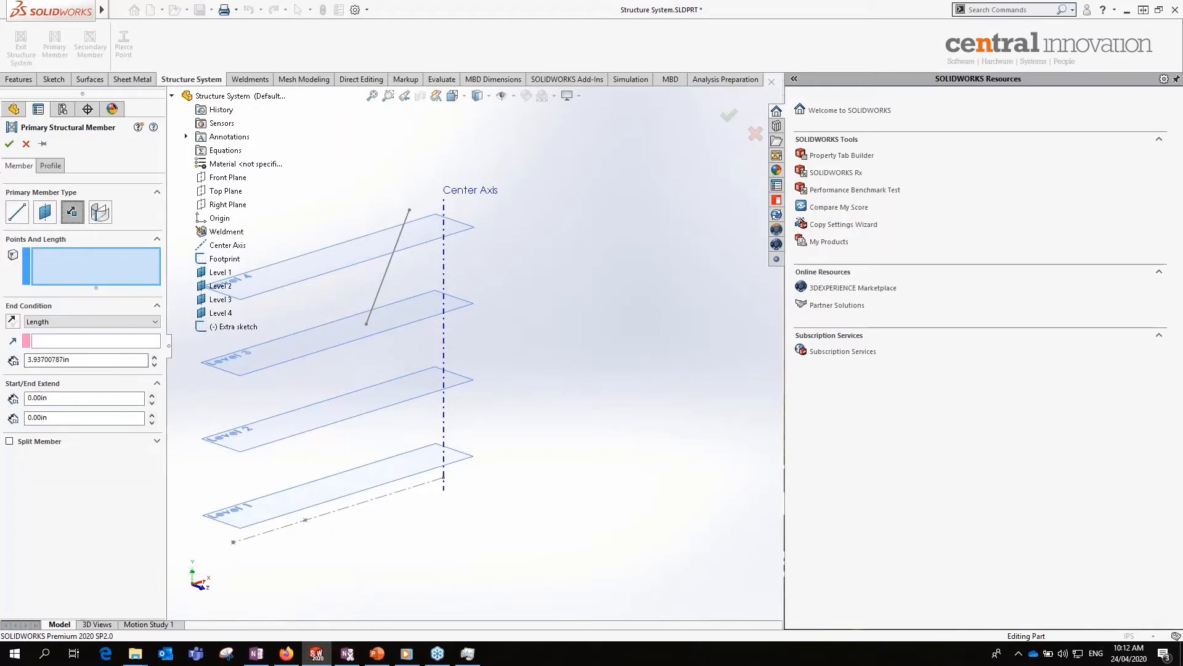
left_click(18, 212)
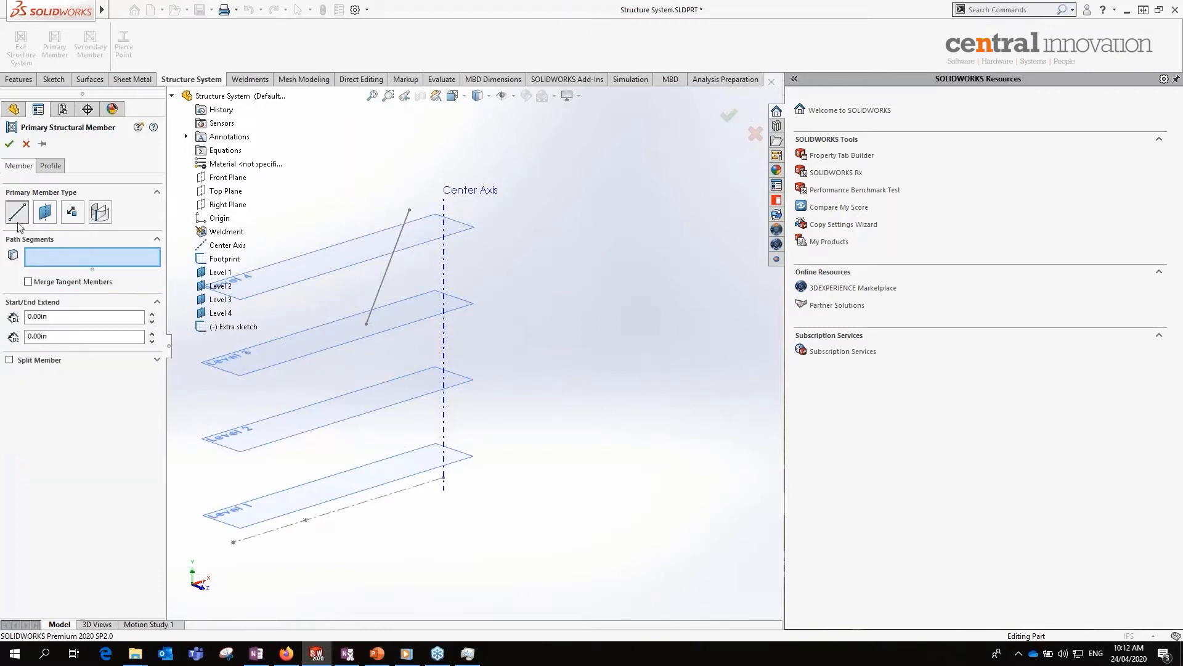
- Look through the profile standards available for a points-and-length primary member, cancel the member, and exit the structure system
left_click(74, 217)
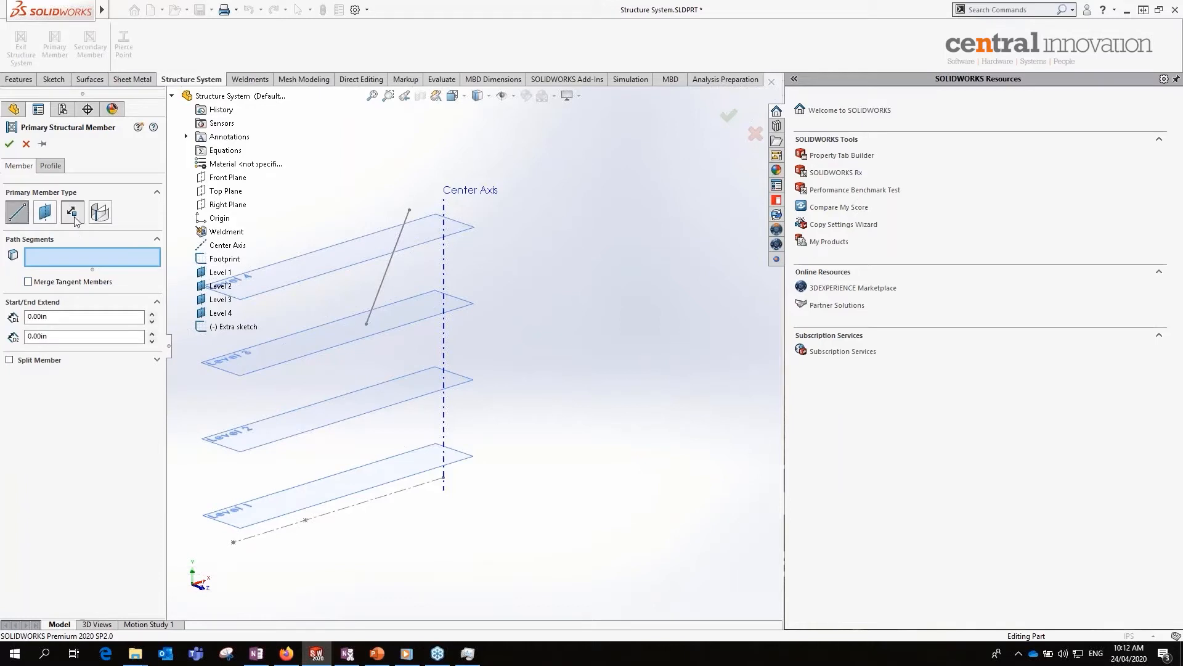
middle_click_drag(311, 425, 345, 409, "ctrl")
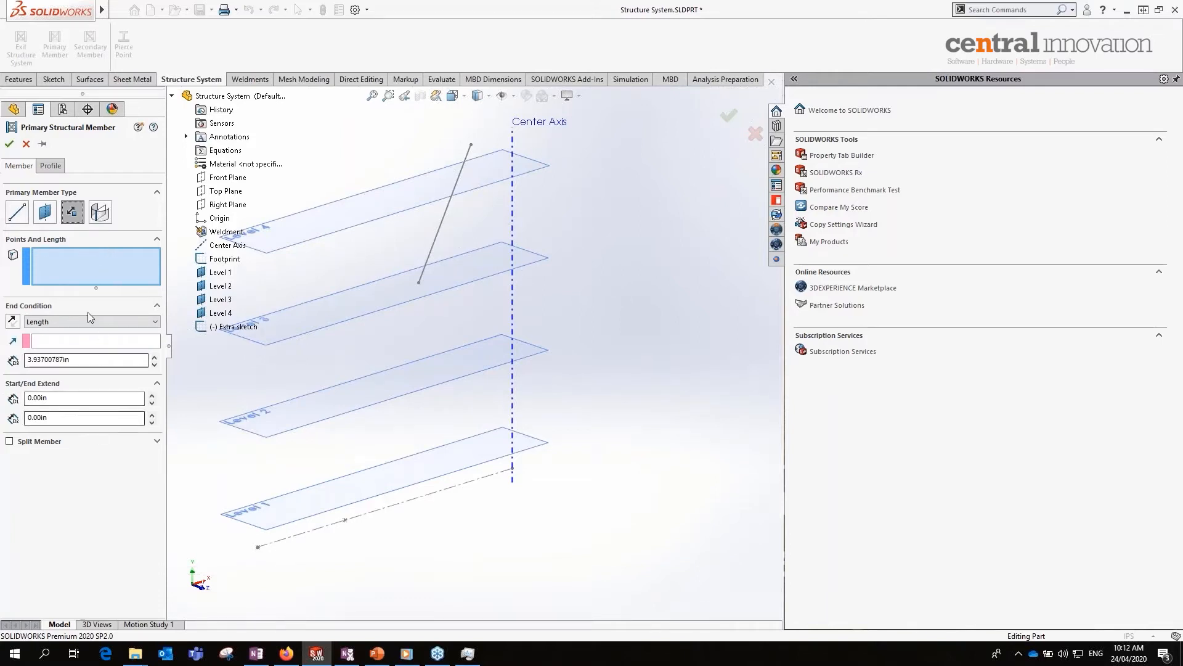
left_click(52, 167)
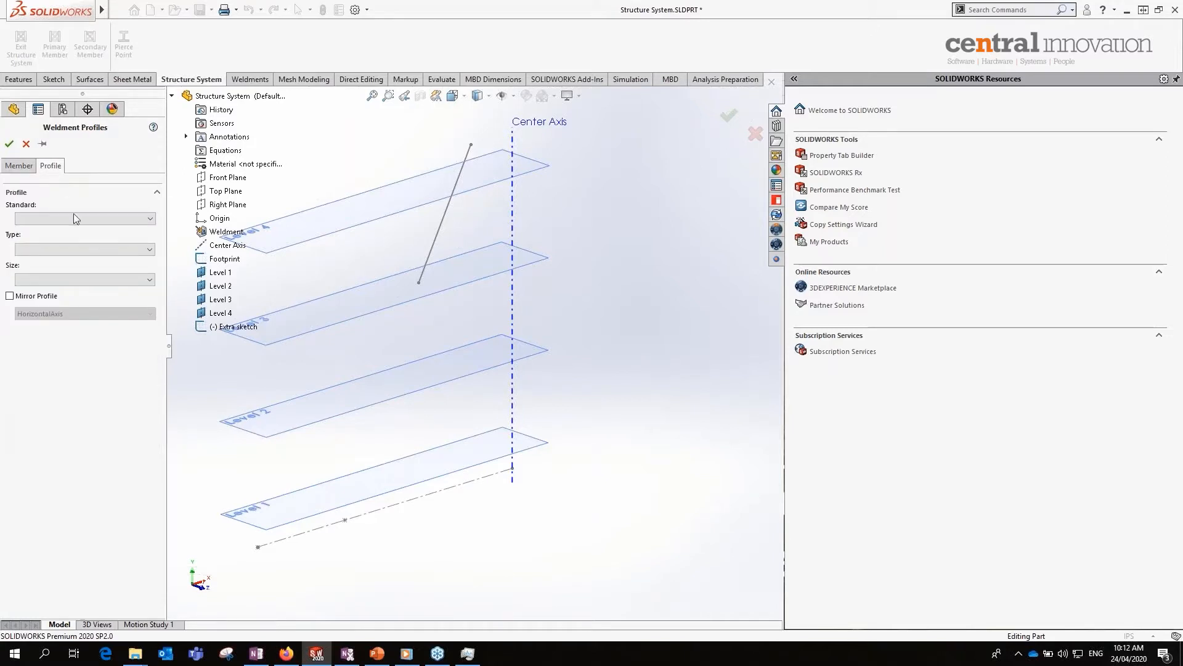
left_click(69, 222)
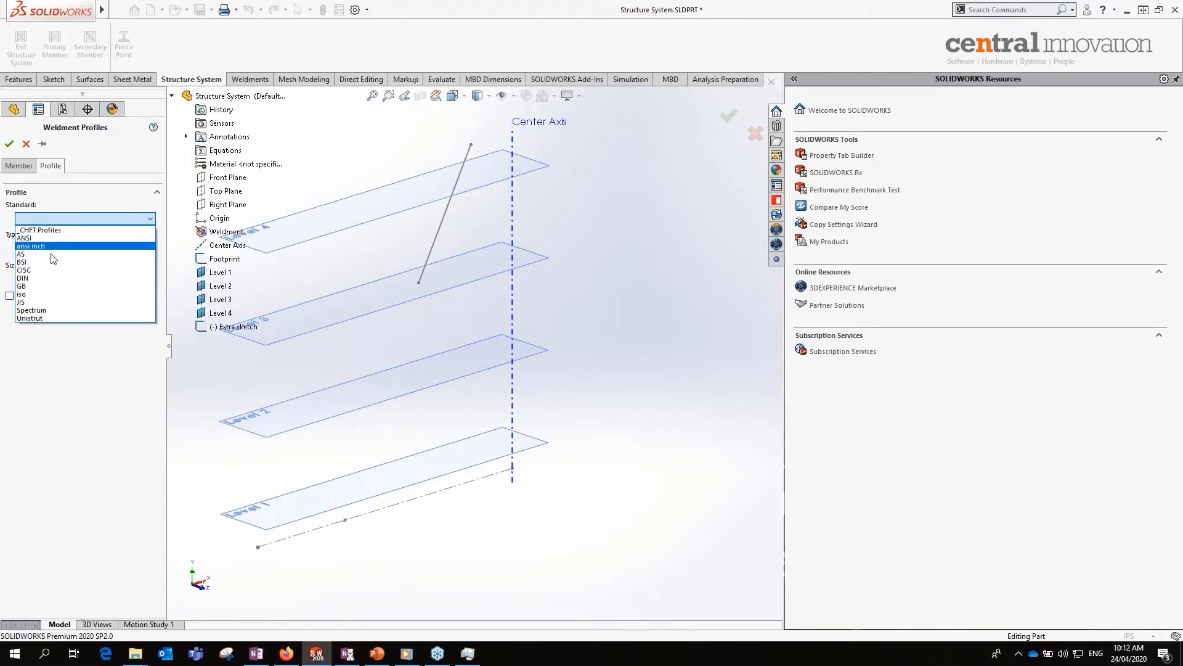
left_click(60, 360)
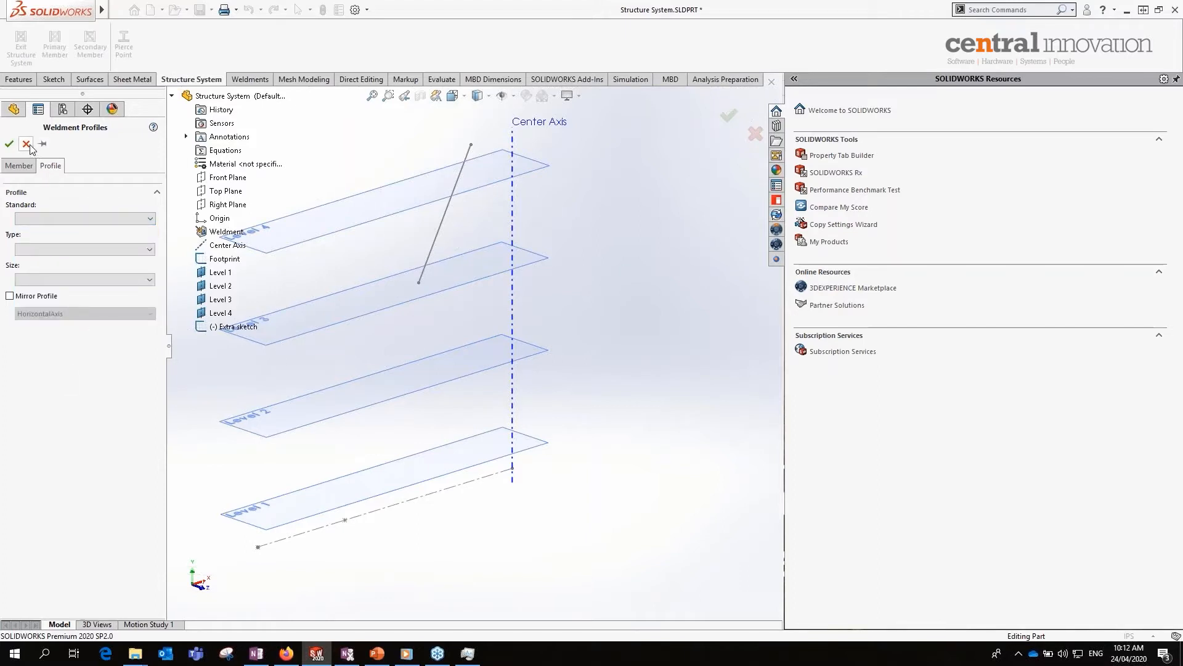
left_click(26, 143)
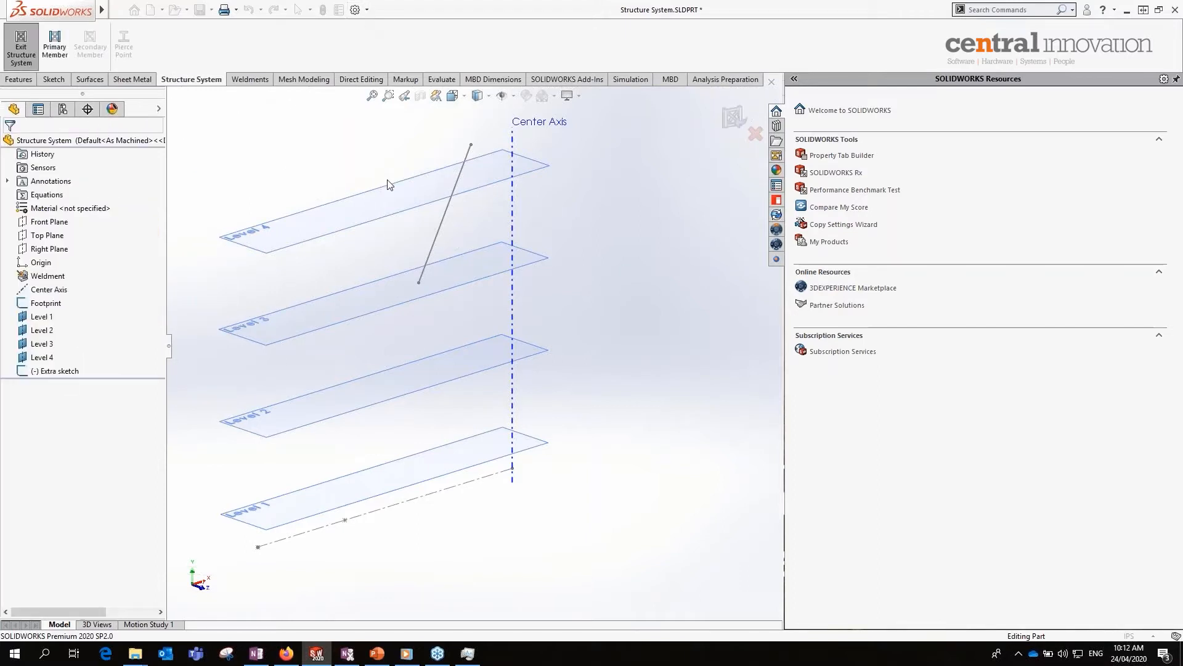
left_click(735, 117)
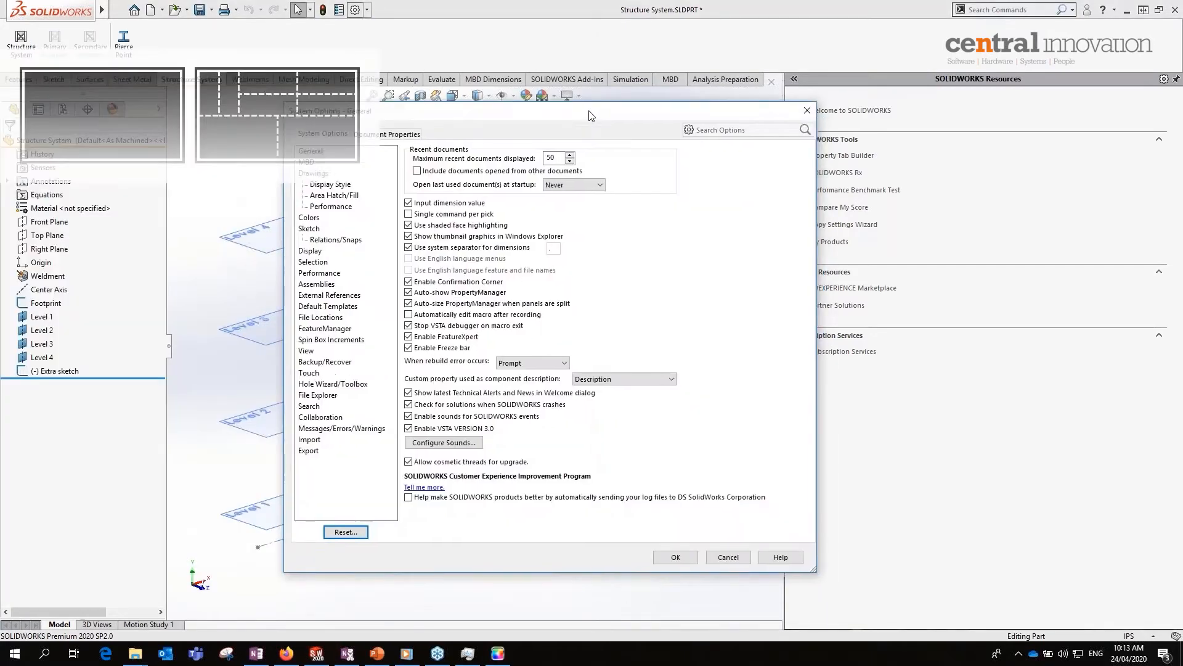
- Check the folder locations set for Weldment Profiles in the system options, and close the options without changes
left_click(327, 317)
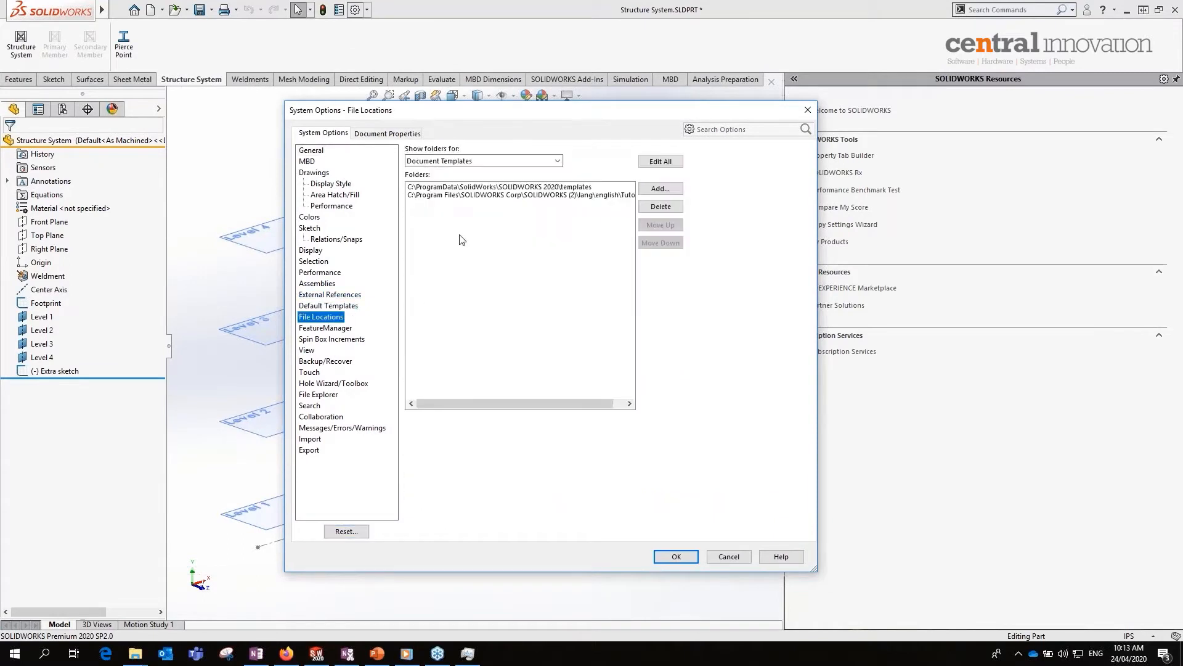
left_click(558, 160)
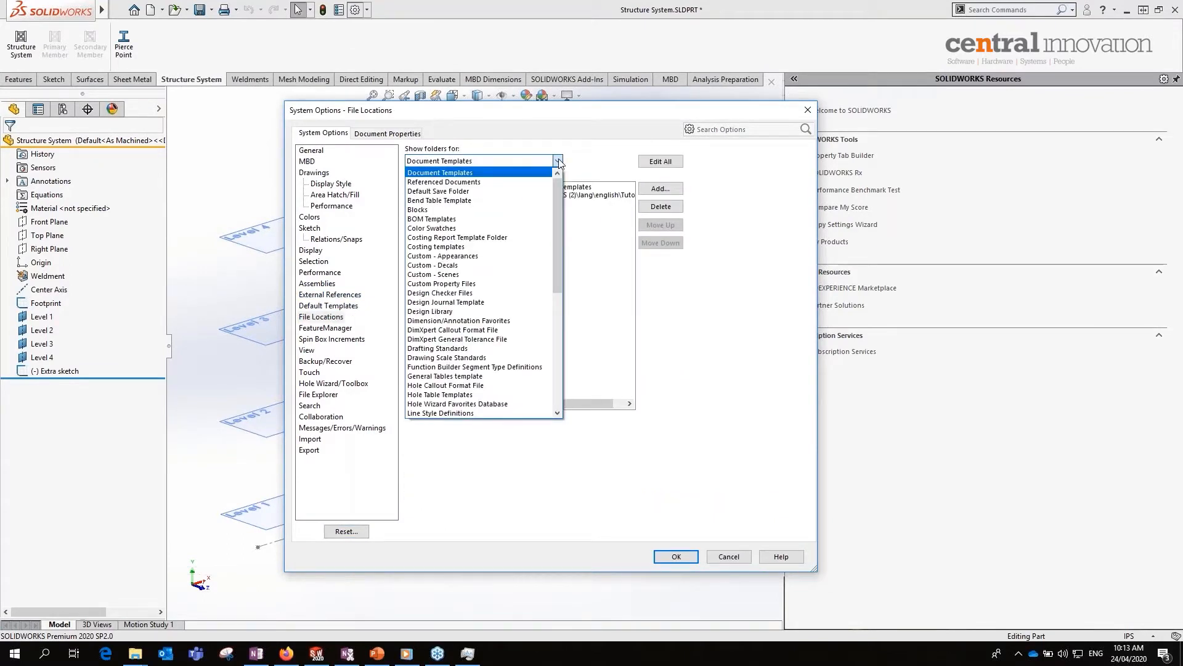
key("w")
key("w")
key("w")
key("w")
key("w")
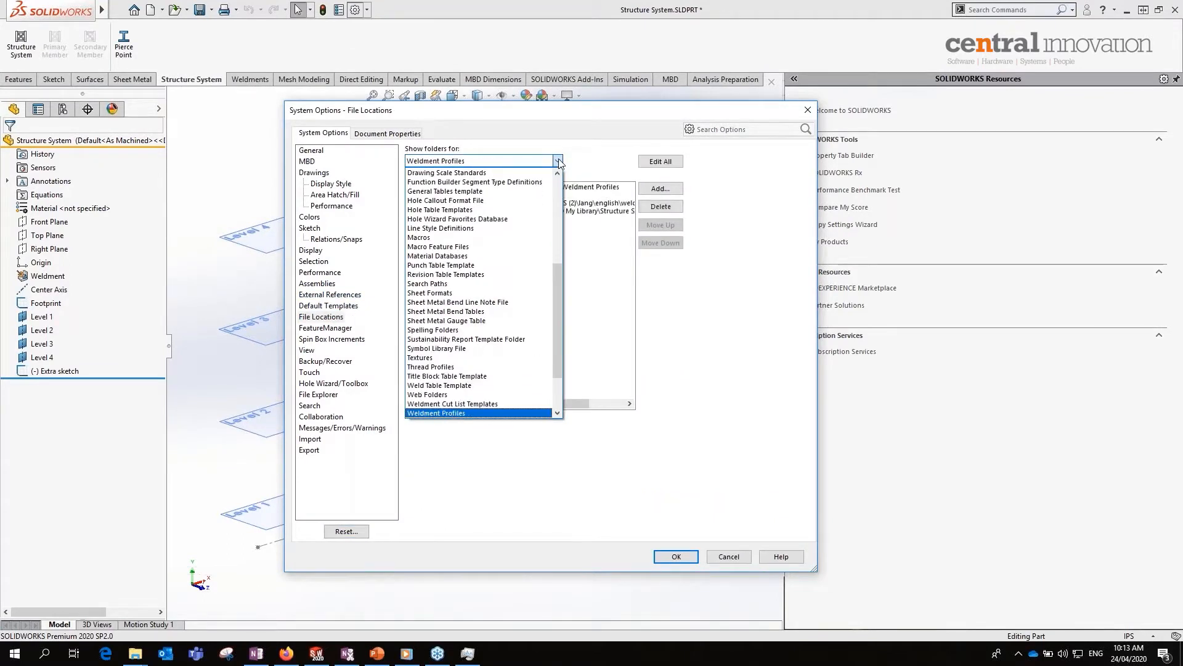
left_click(445, 403)
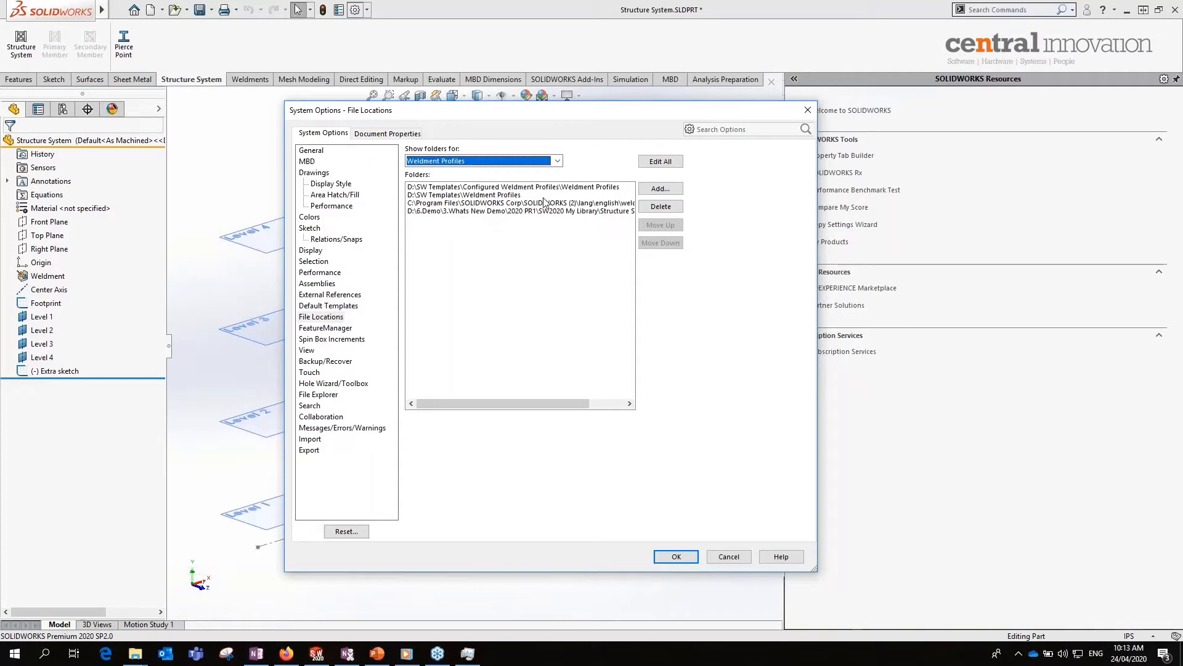
left_click(736, 560)
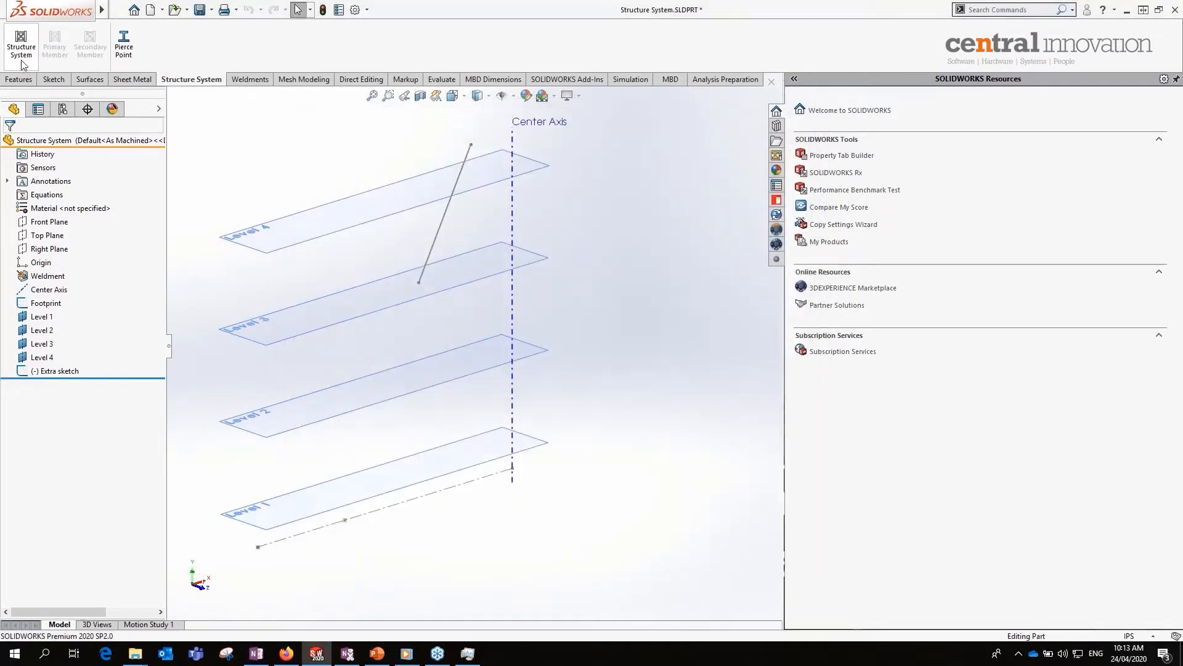
- Start a points-and-length primary member in a new structure system, using the _CHFT Profiles standard, W Section type and W12x65 size
left_click(22, 60)
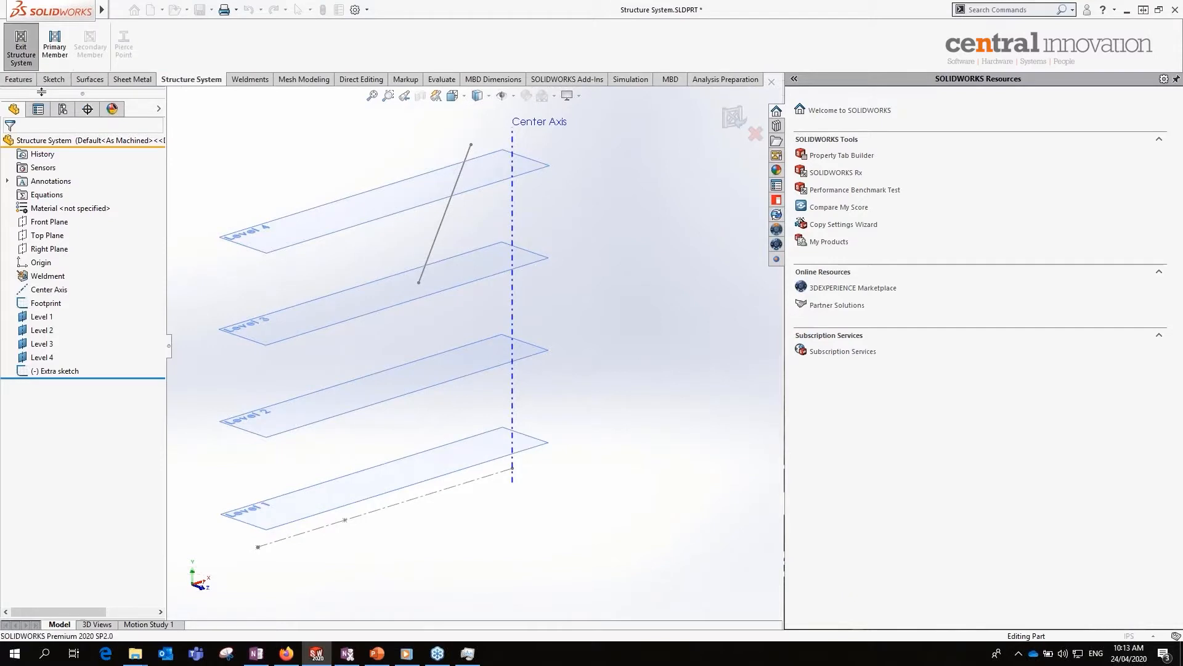
left_click(56, 46)
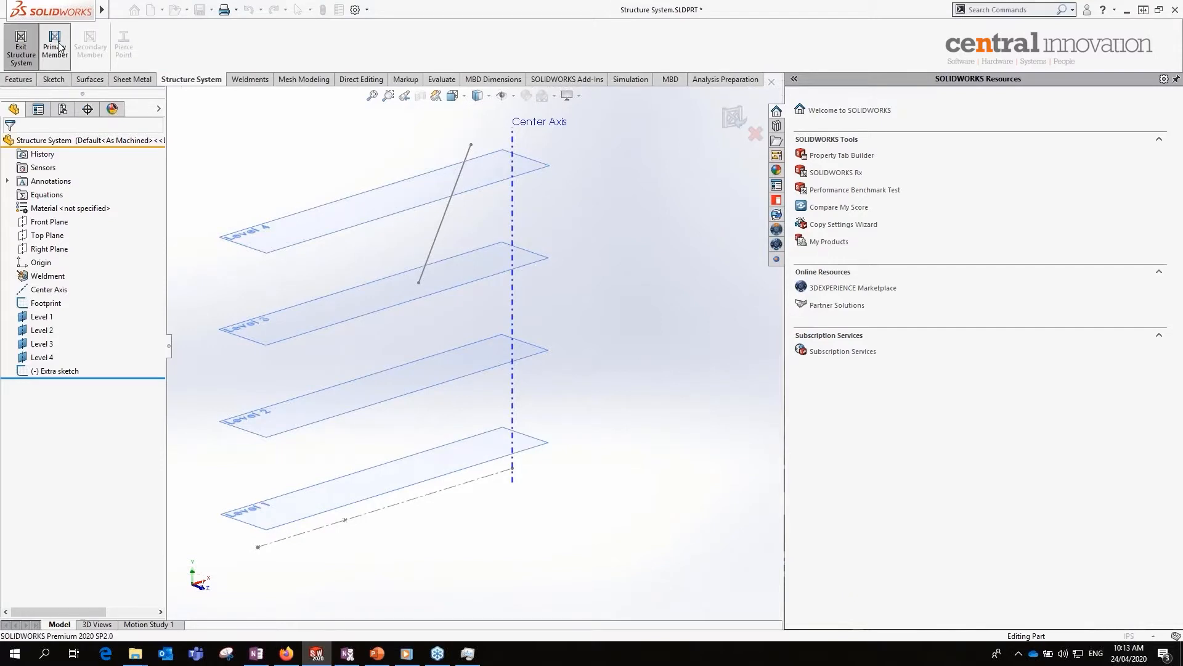
left_click(52, 166)
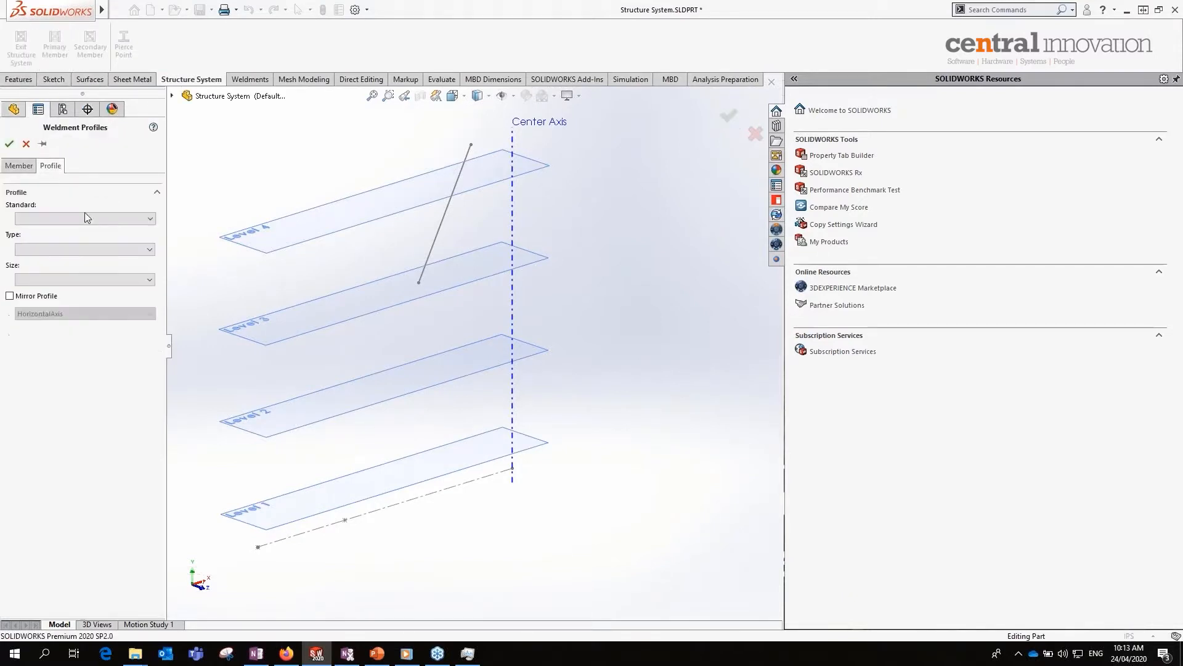
left_click(86, 220)
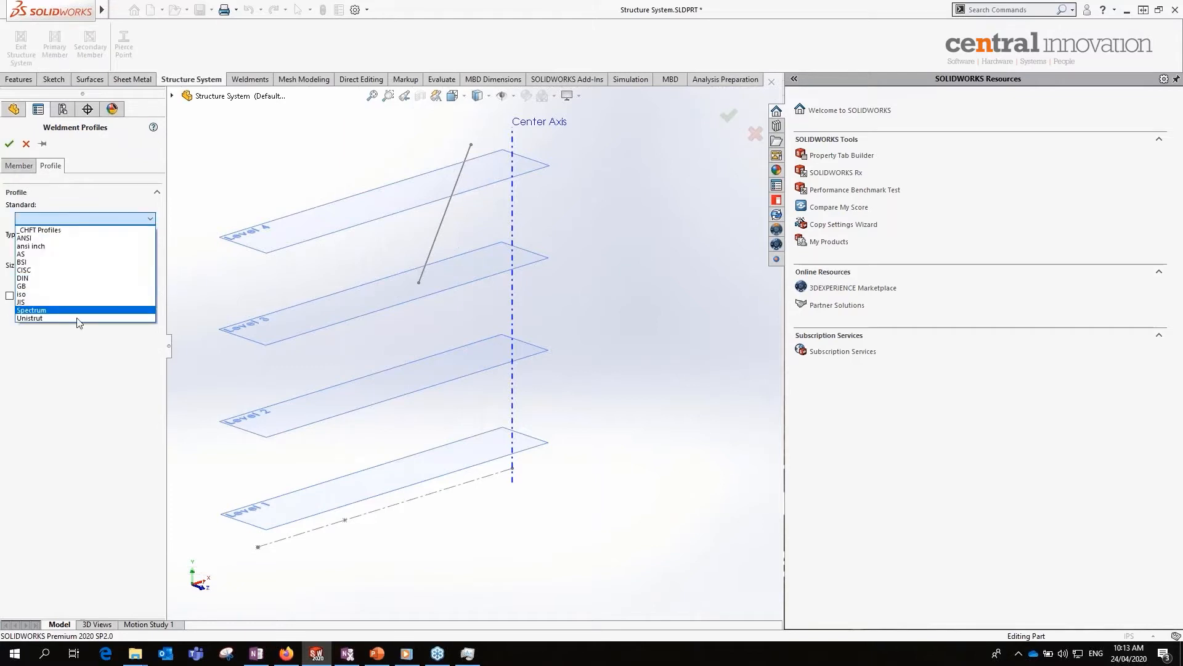
left_click(62, 231)
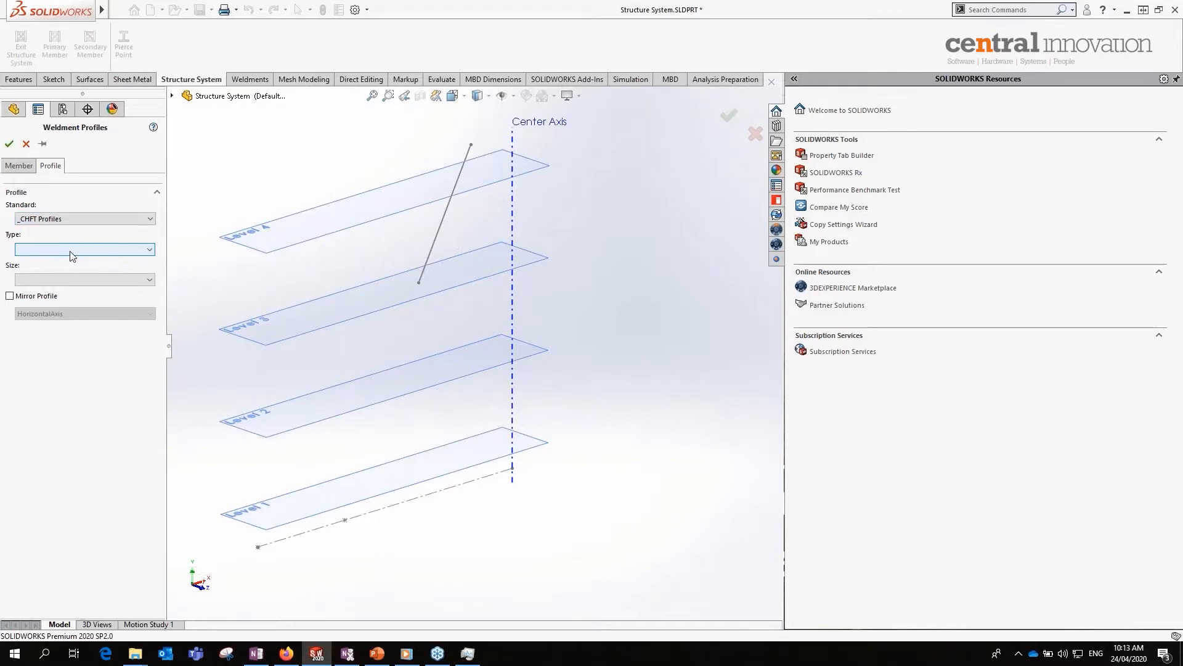
left_click(70, 250)
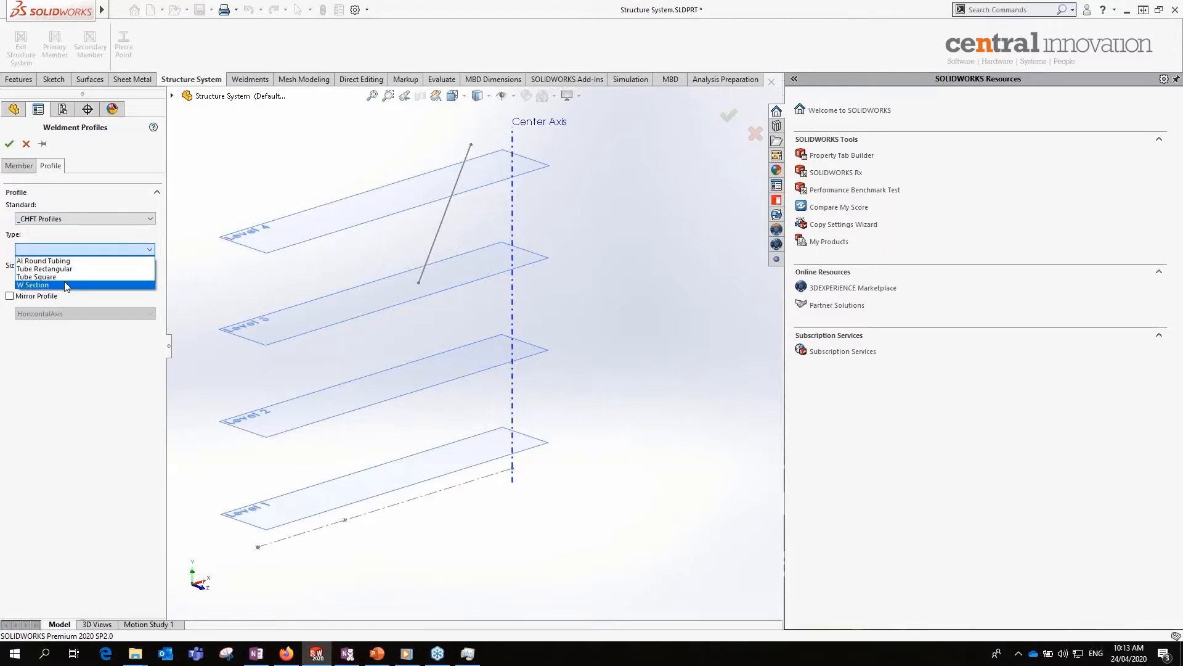
left_click(84, 285)
left_click(85, 280)
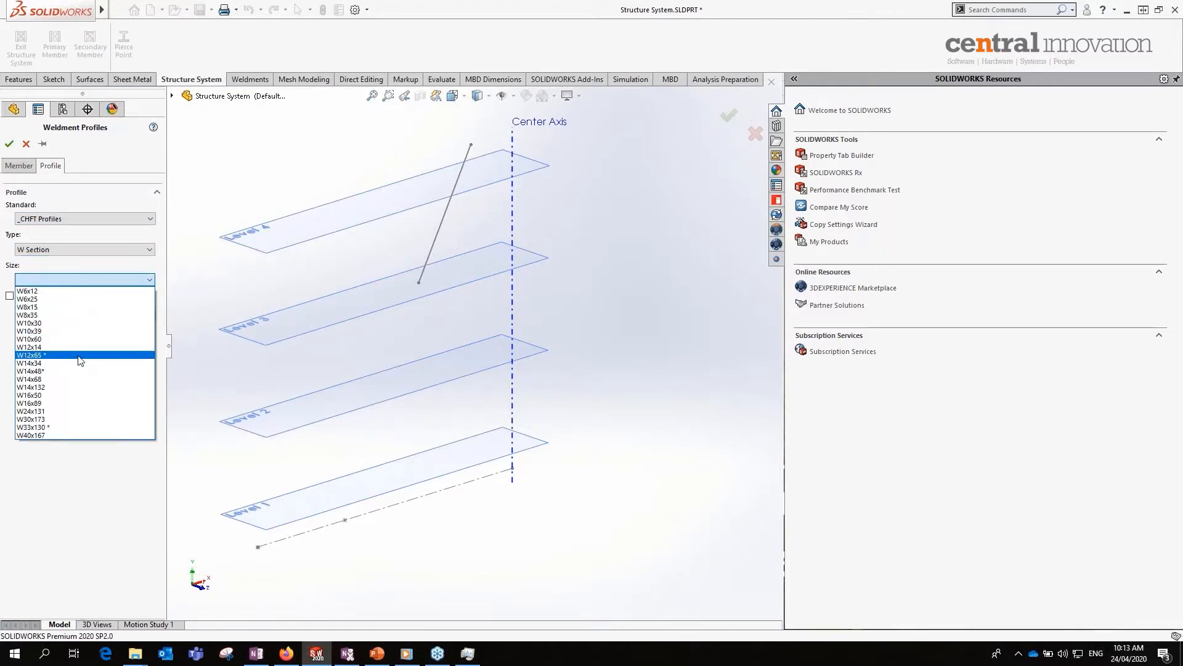
left_click(80, 356)
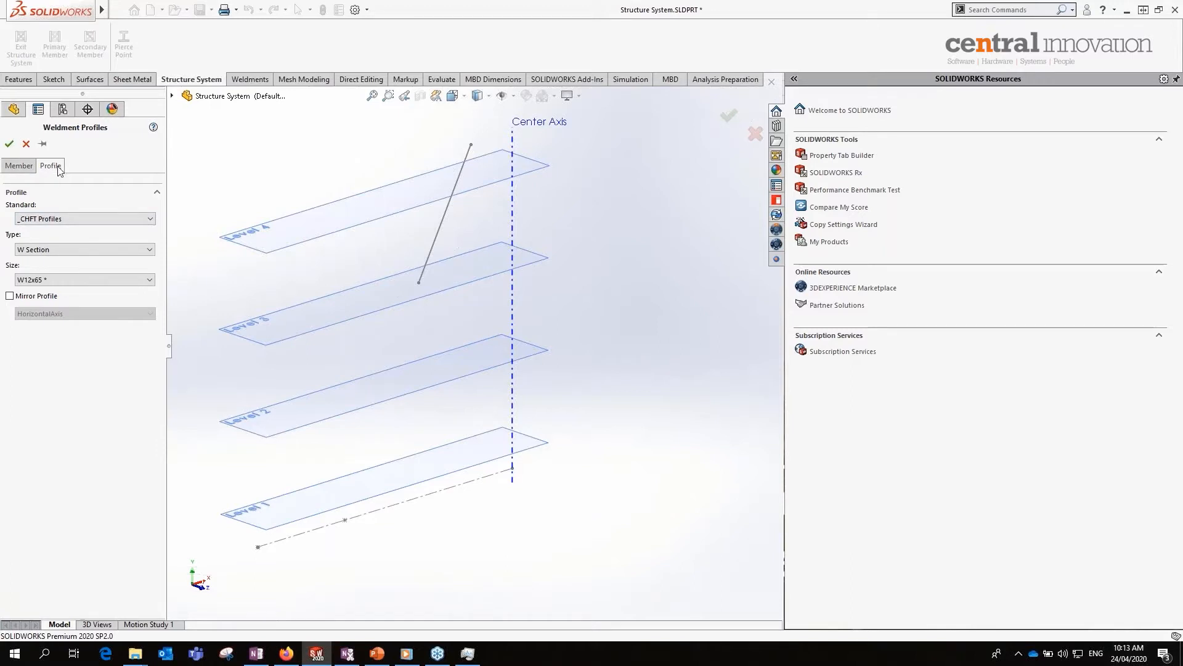
left_click(19, 166)
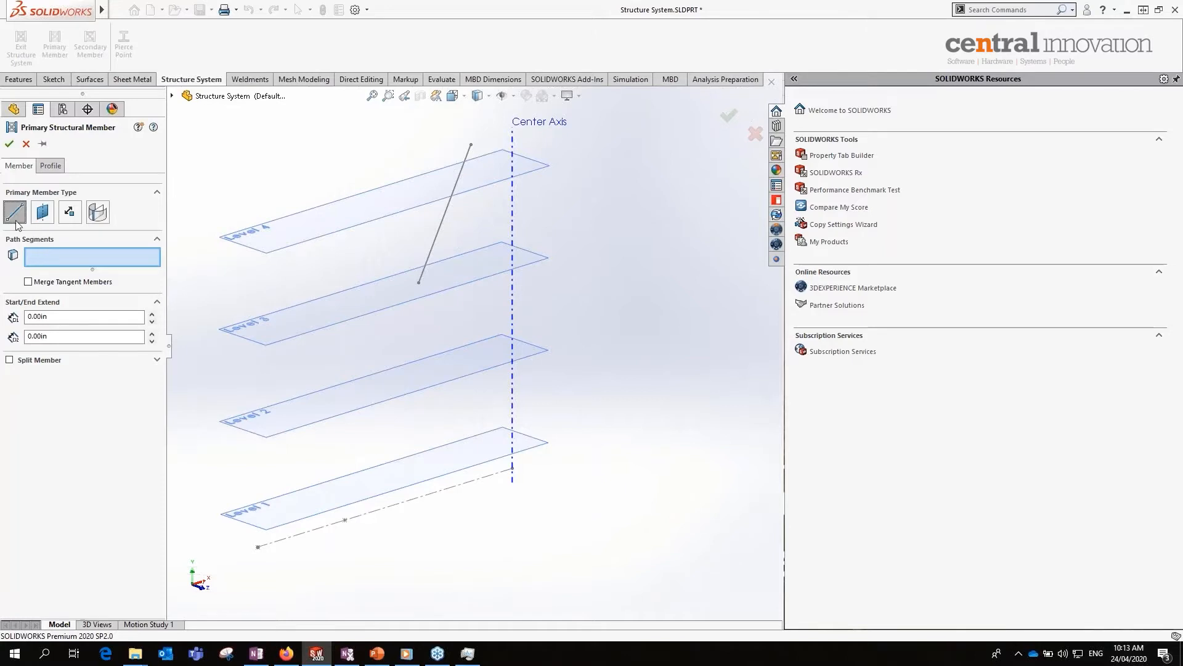
left_click(70, 213)
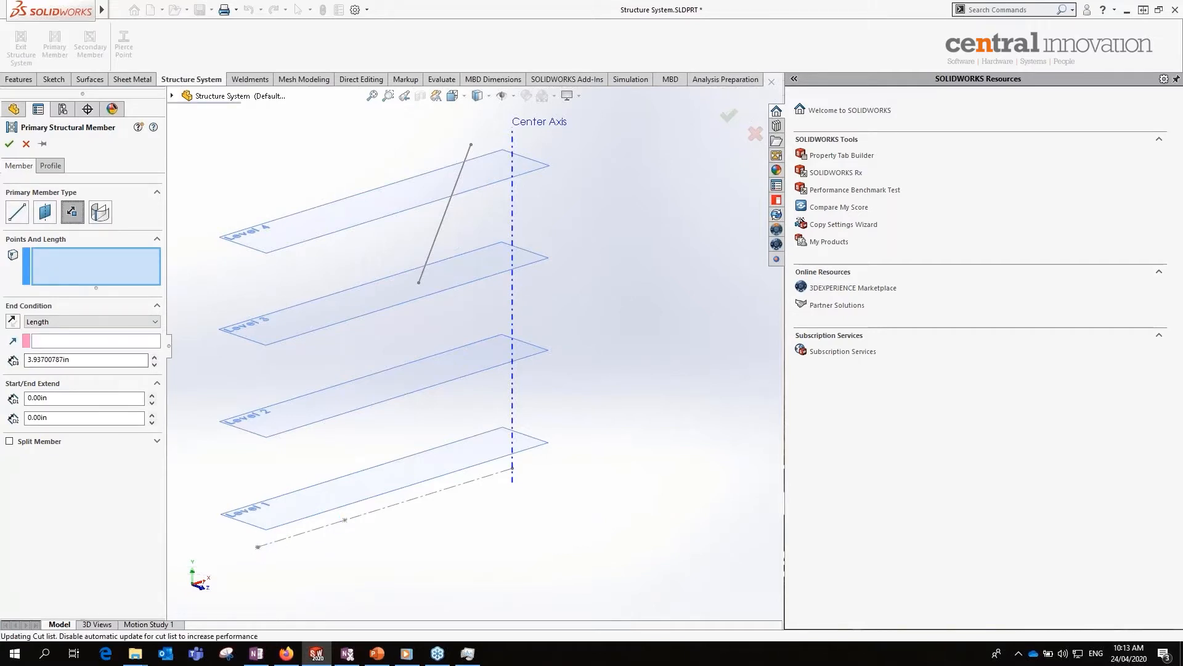
left_click(346, 522)
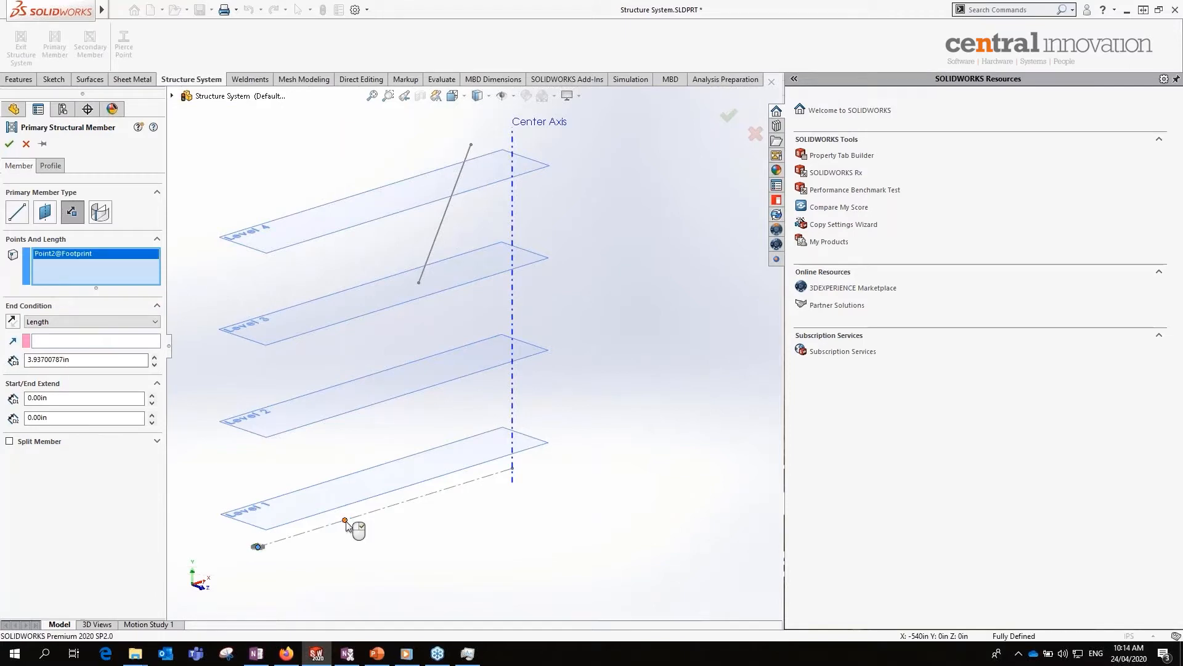
left_click(346, 520)
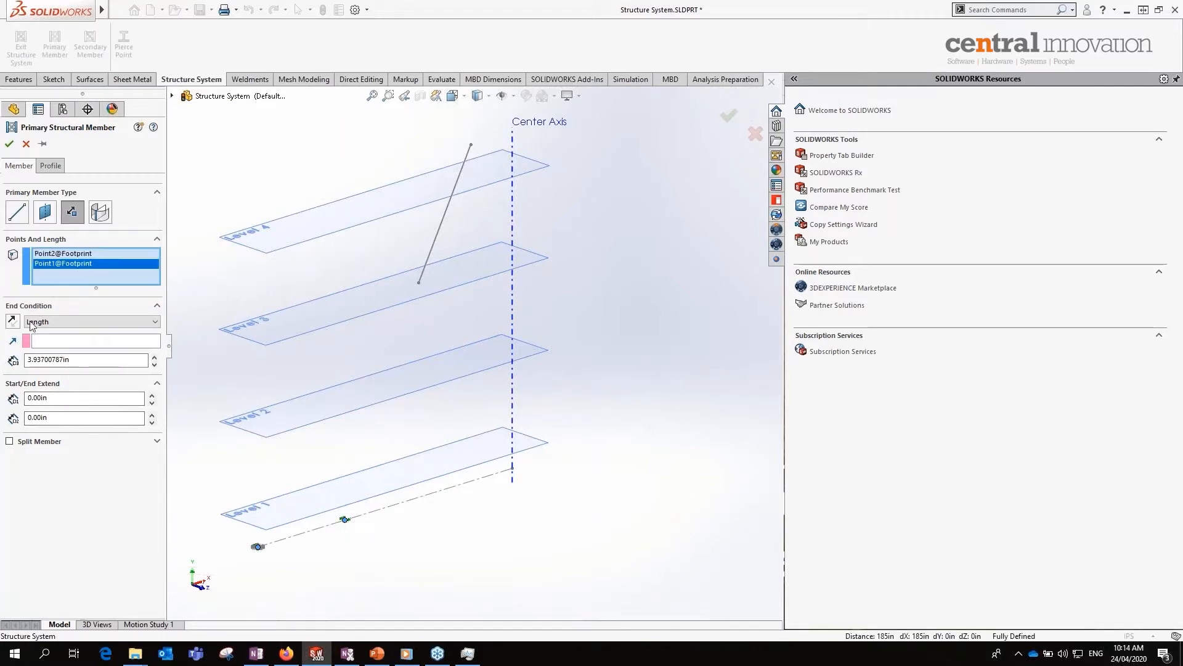
left_click(64, 324)
left_click(59, 333)
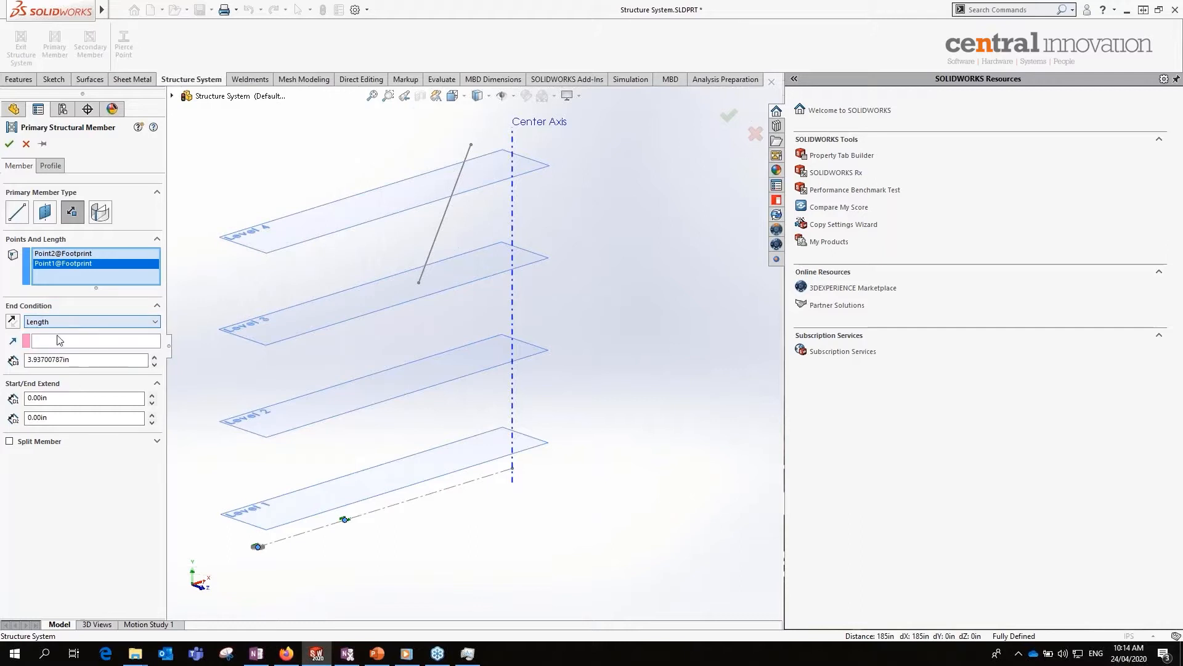
right_click(60, 277)
left_click(86, 282)
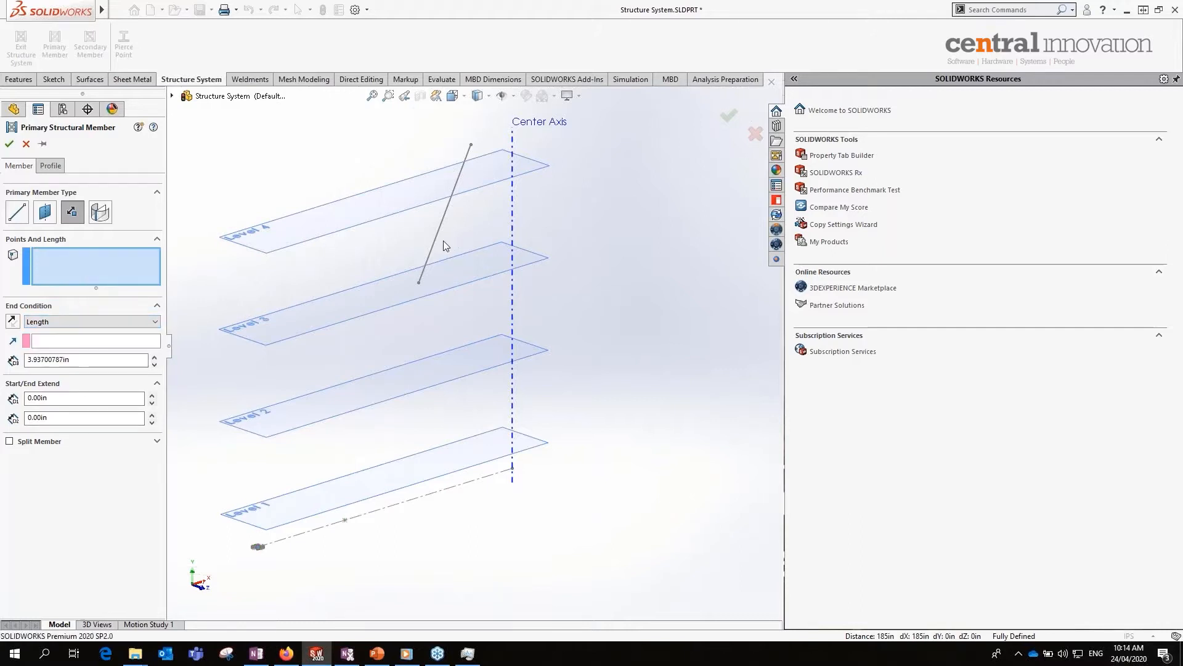
left_click(419, 283)
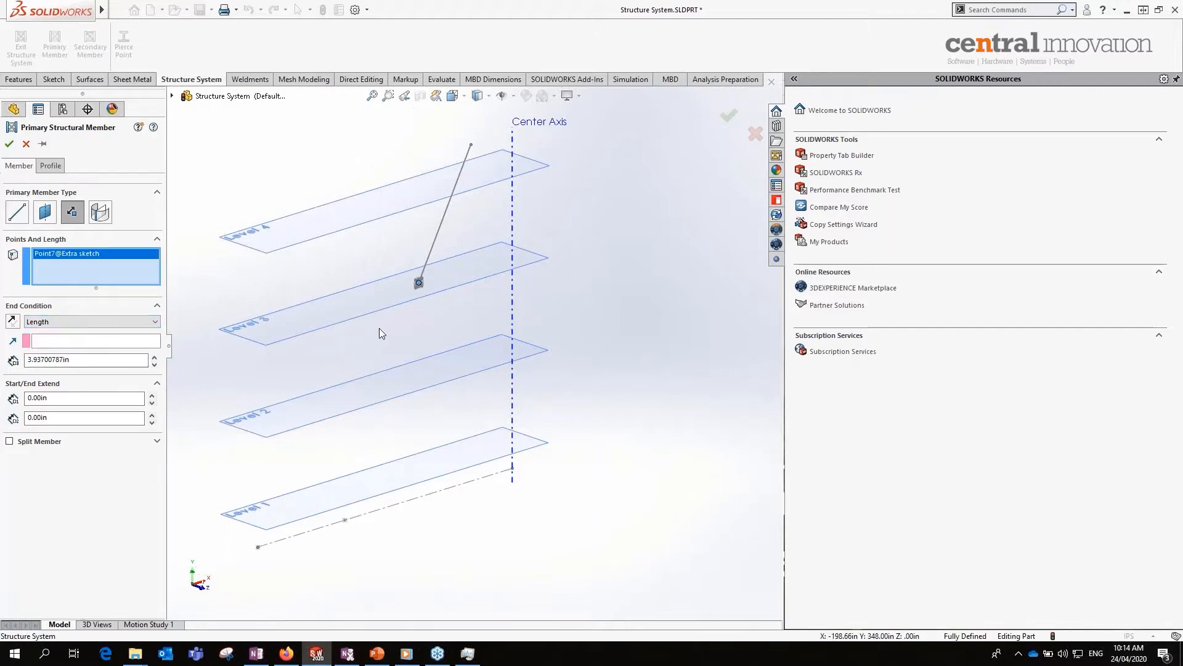
right_click(61, 263)
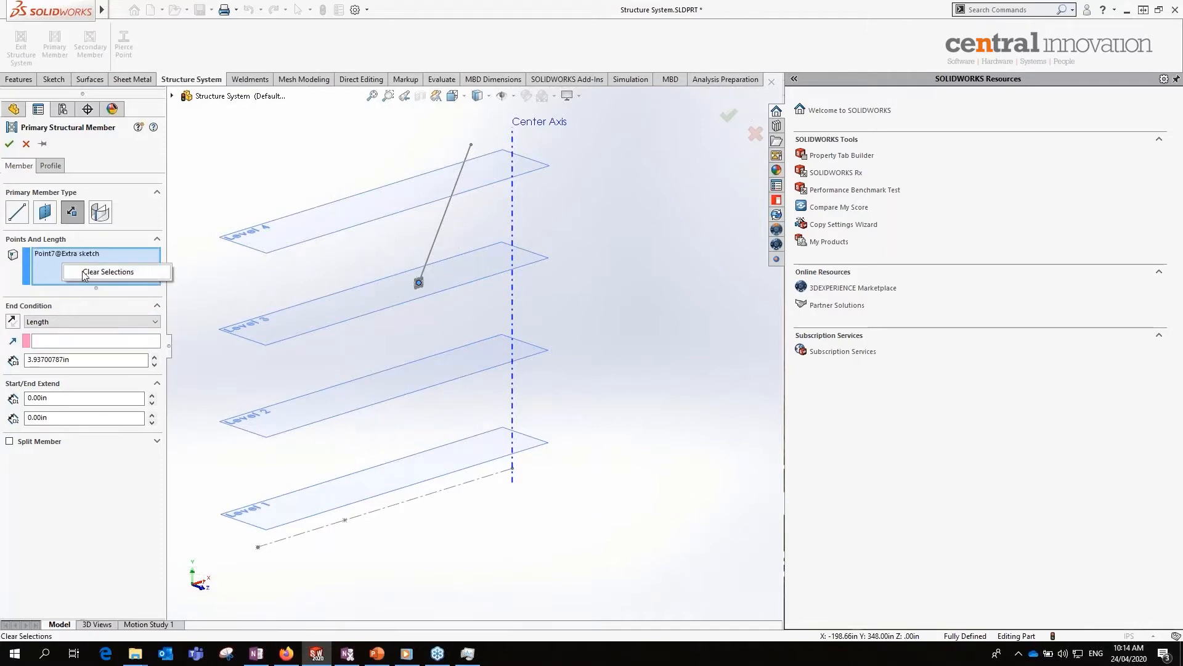
left_click(86, 272)
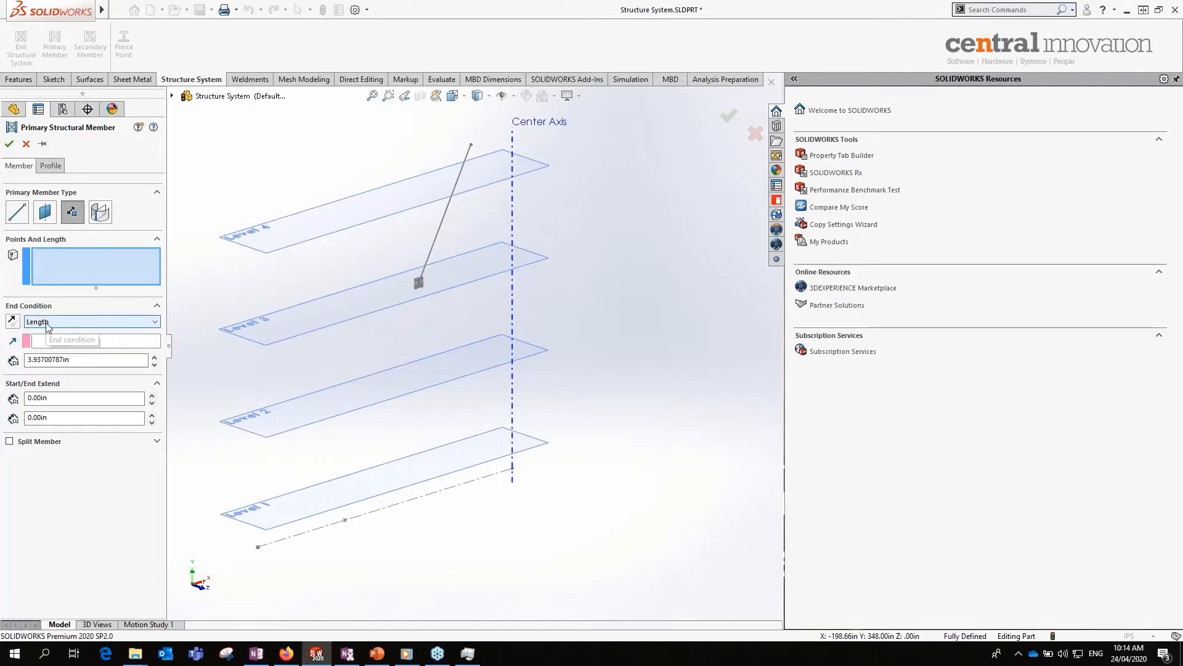
- Place the primary member at the outer endpoint of the Footprint line, below the labelled edge of the Level 1 plane
scroll(267, 553, "down", 3)
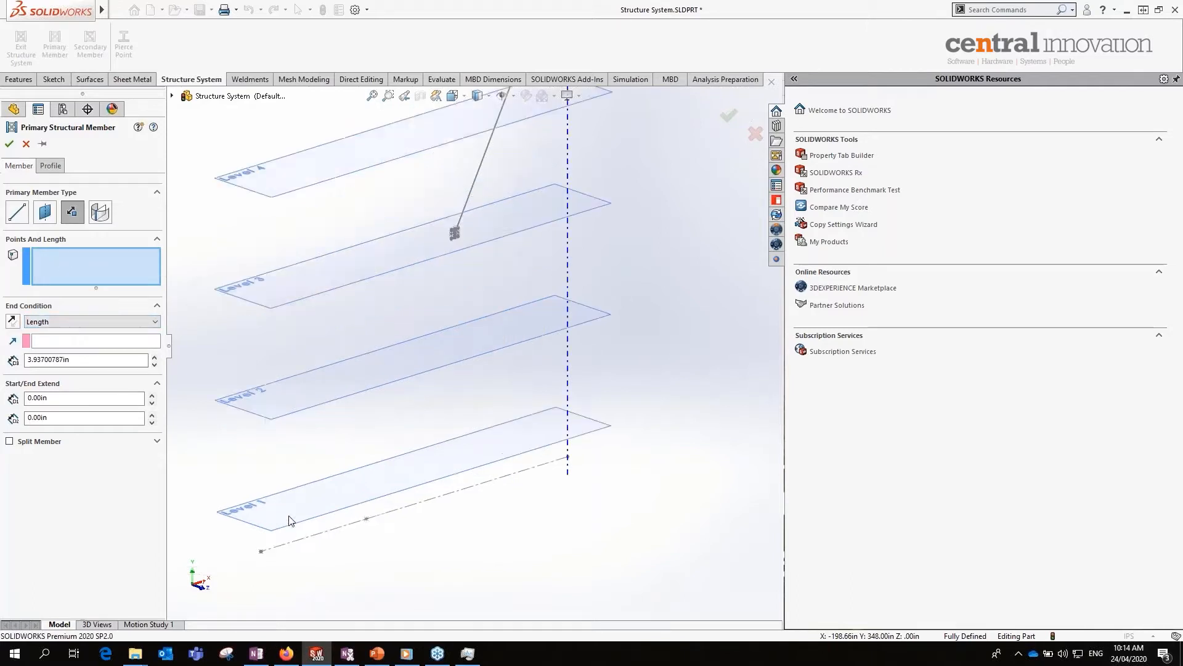
left_click(265, 550)
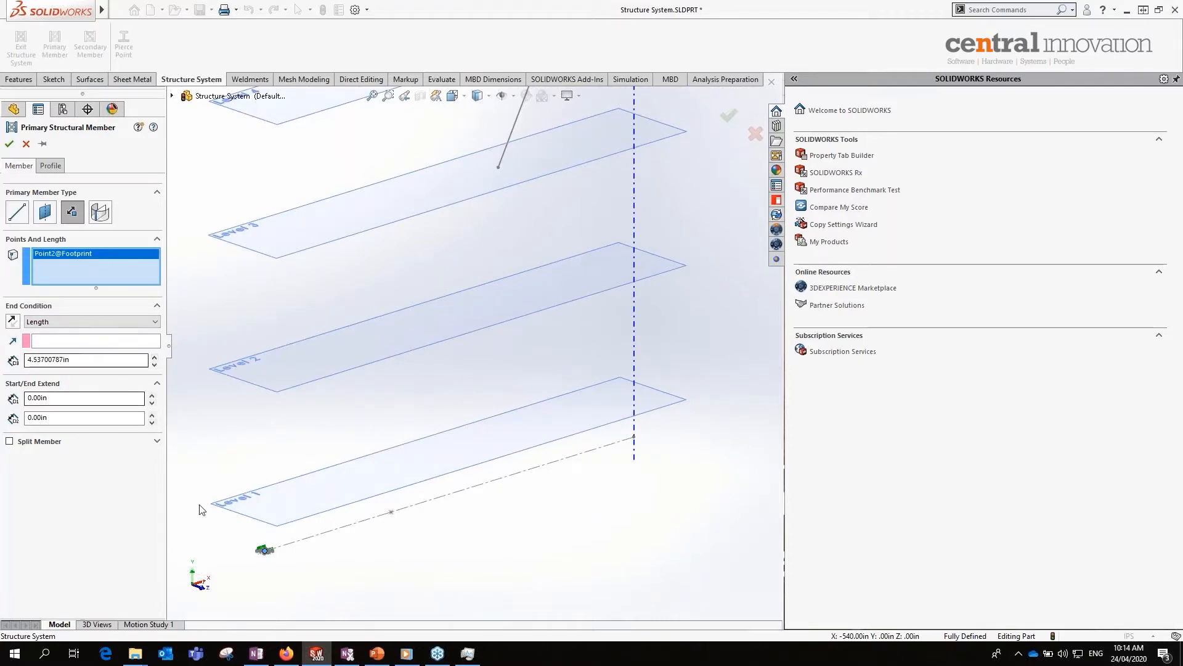
scroll(465, 542, "down", 5)
scroll(464, 543, "down", 3)
scroll(515, 348, "up", 5)
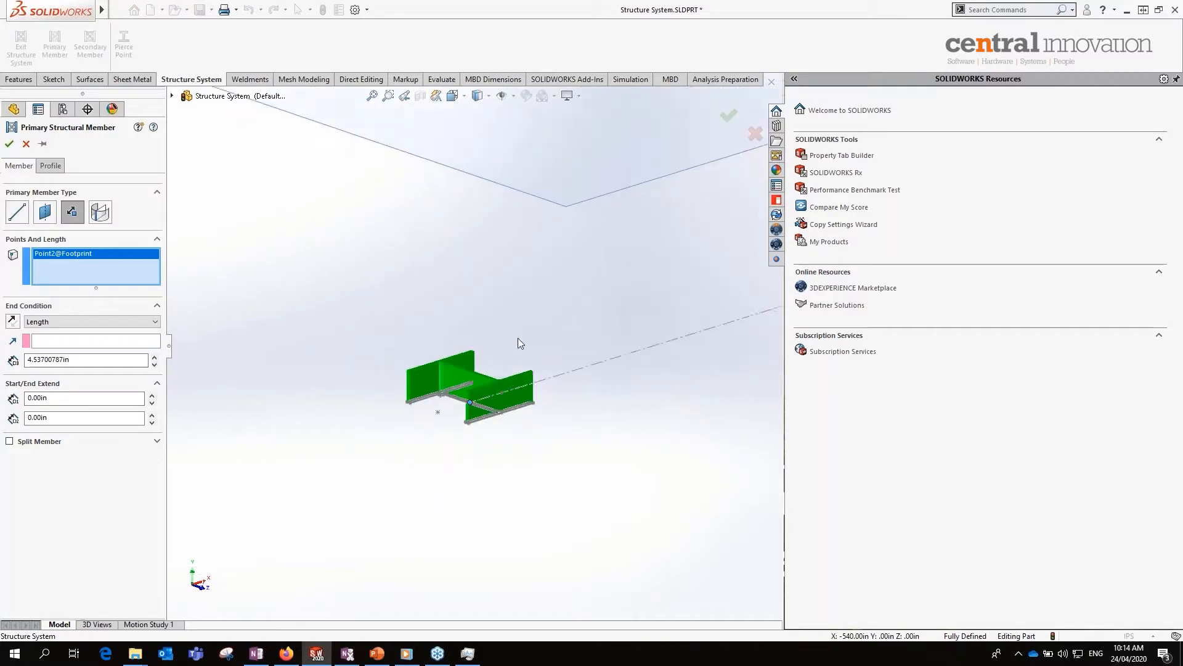
scroll(459, 376, "down", 3)
scroll(456, 396, "down", 1)
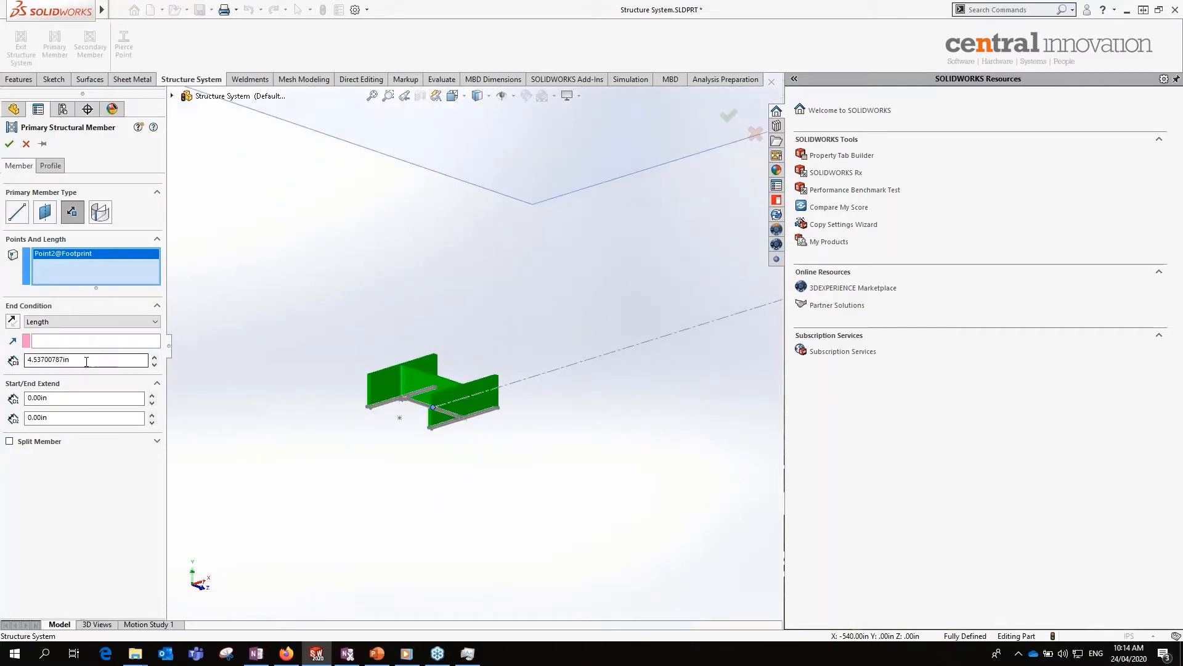
- Set the length of the vertical primary member to 500 in
double_click(86, 360)
type("500")
key("Return")
scroll(607, 368, "up", 8)
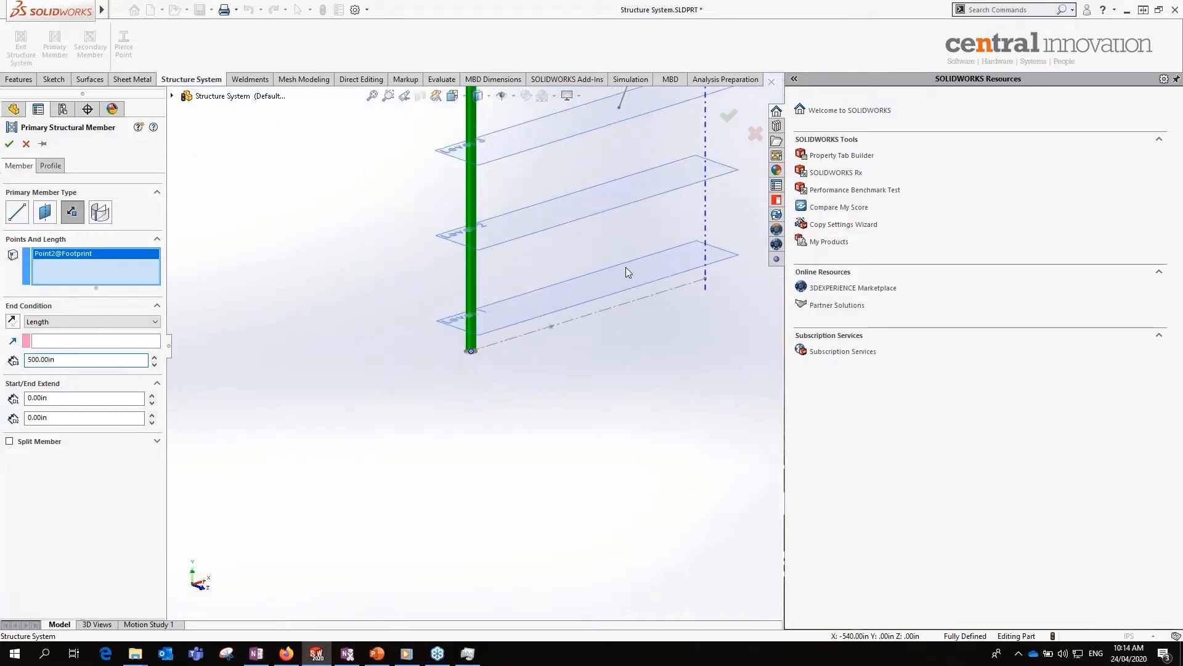
scroll(427, 366, "down", 2)
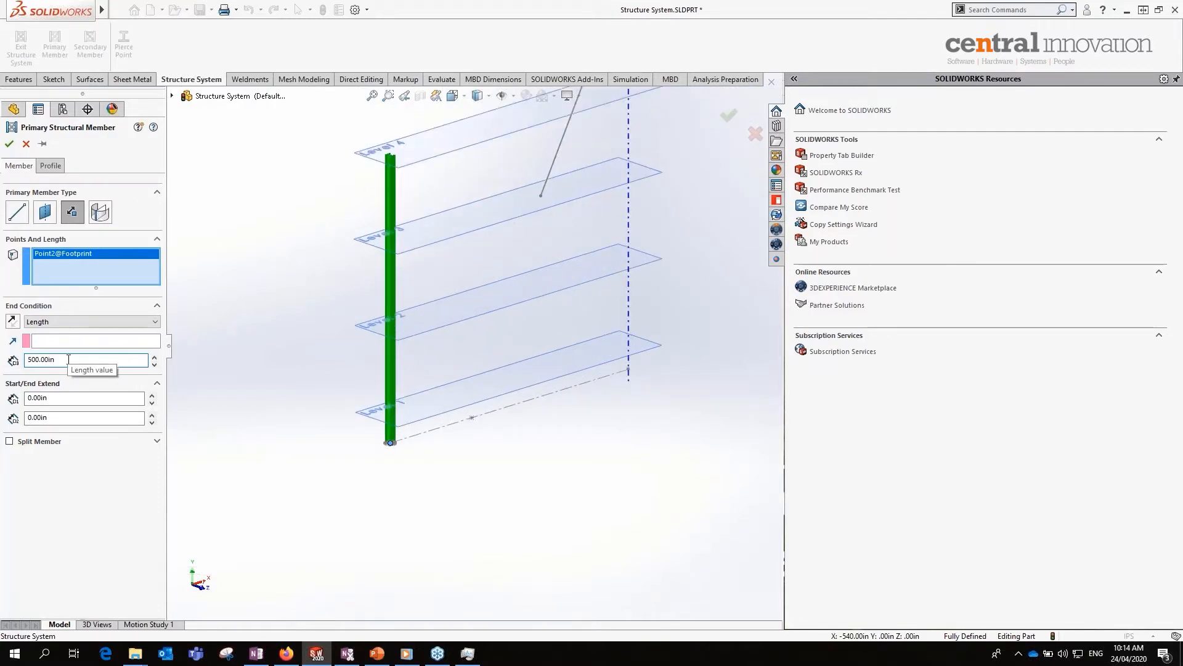
- Preview a primary member from the Footprint line's outer endpoint to its intermediate point using the Point end condition, and clear the selection
left_click(73, 321)
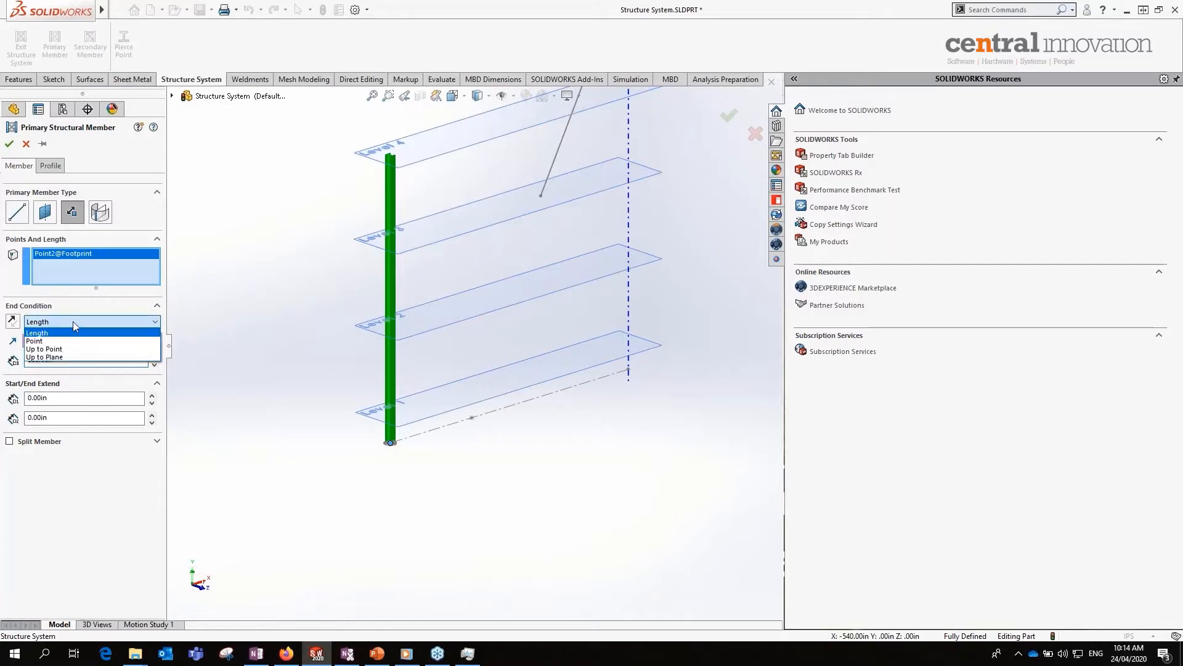
left_click(37, 341)
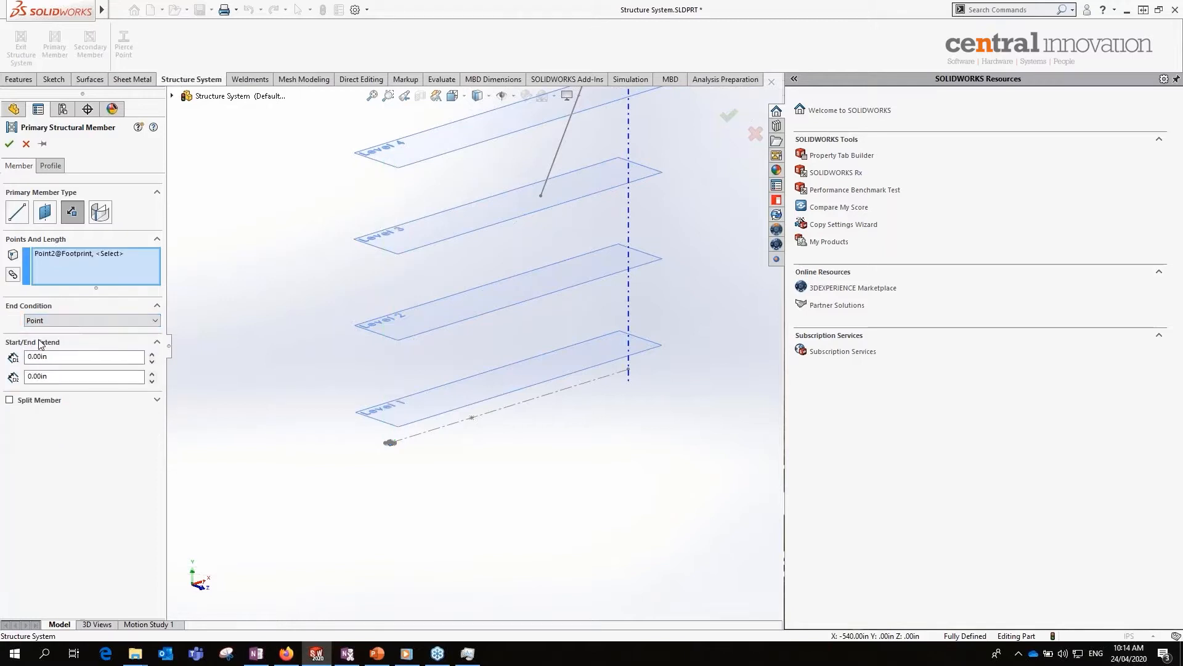
left_click(472, 418)
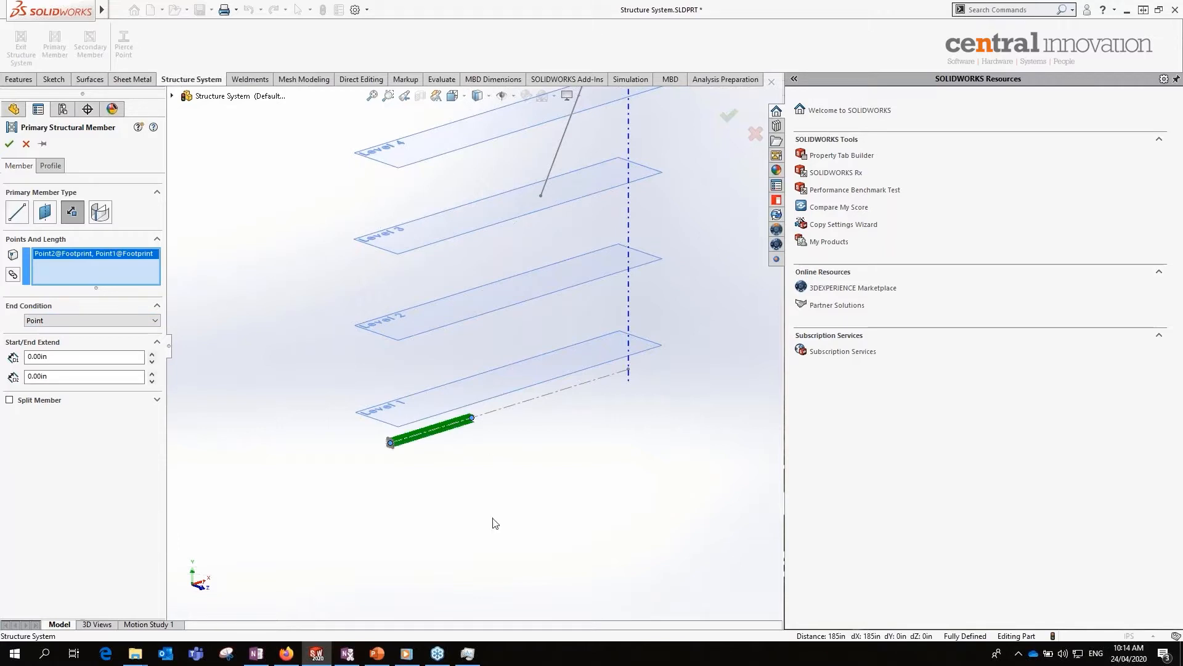
right_click(59, 278)
left_click(83, 281)
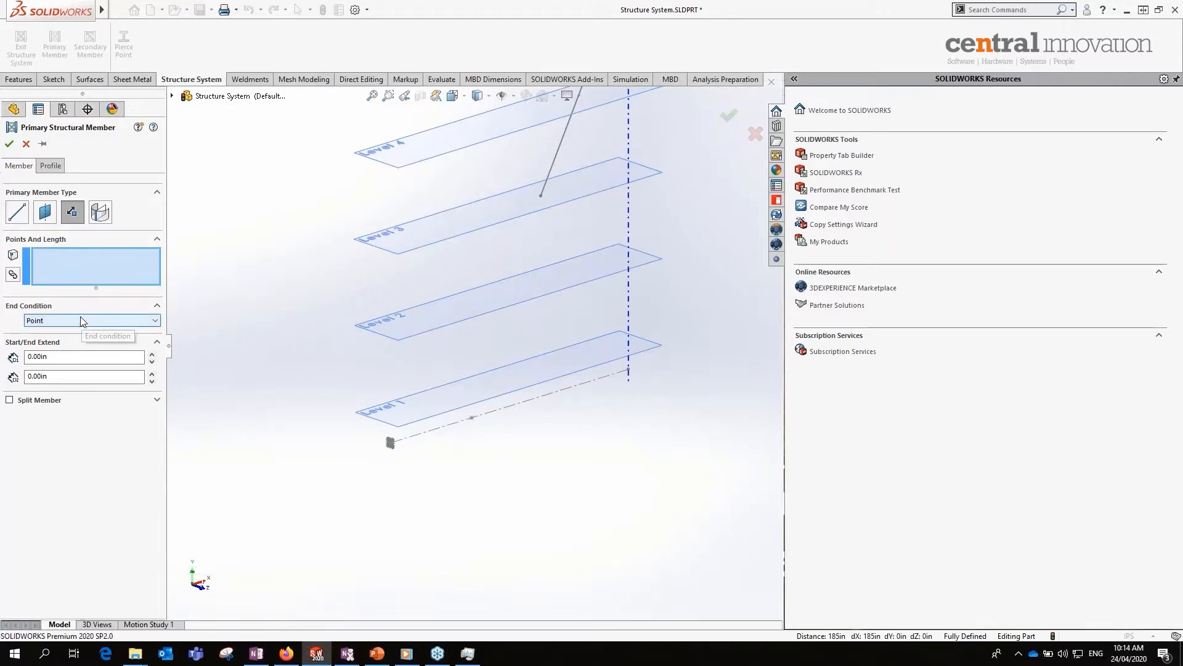
- Preview chained members from the Footprint's outer endpoint through its intermediate point and both Extra sketch line endpoints, and clear the selection
left_click(13, 276)
scroll(423, 425, "down", 2)
scroll(423, 423, "down", 3)
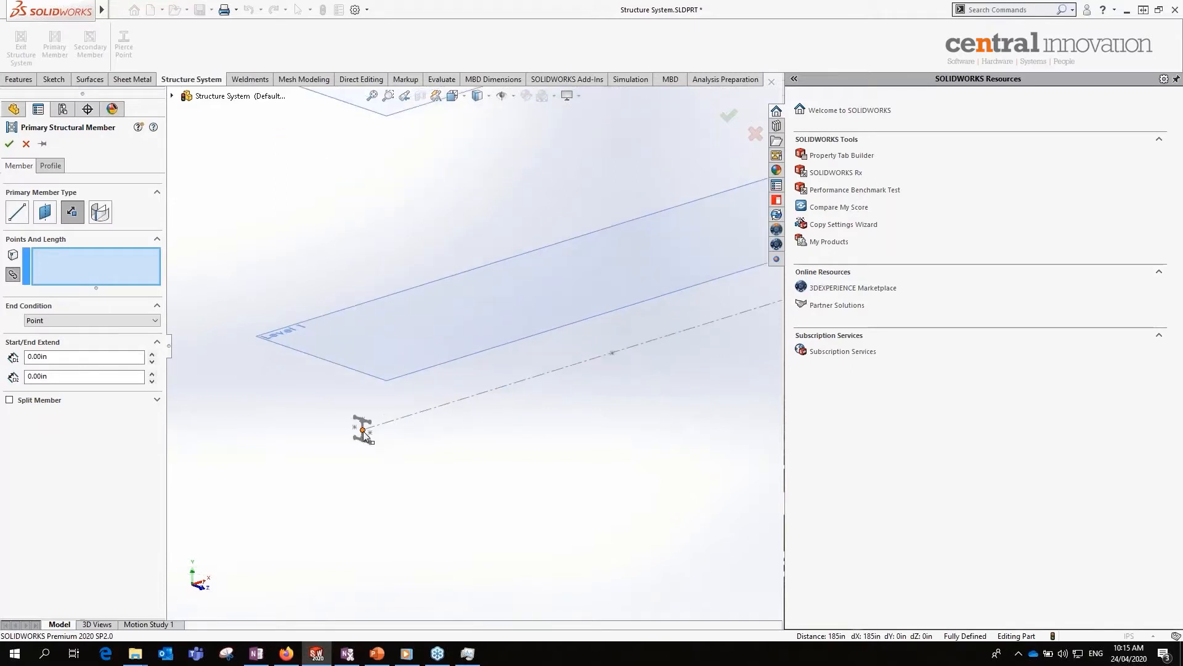
left_click(363, 429)
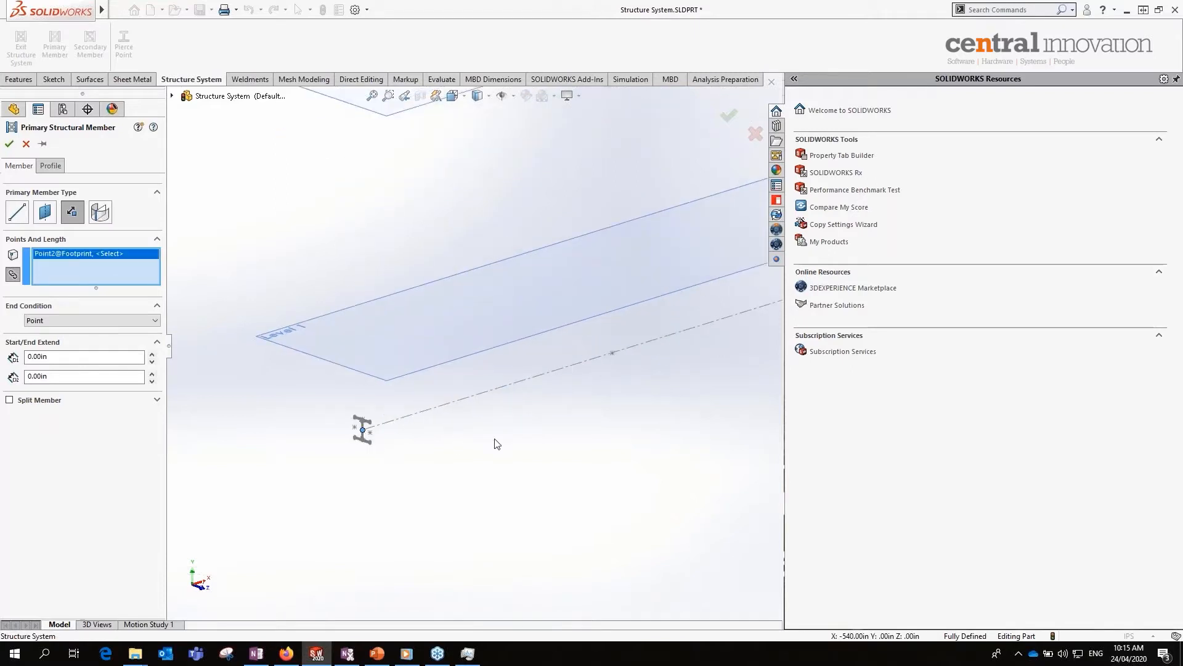
left_click(612, 352)
scroll(475, 390, "up", 5)
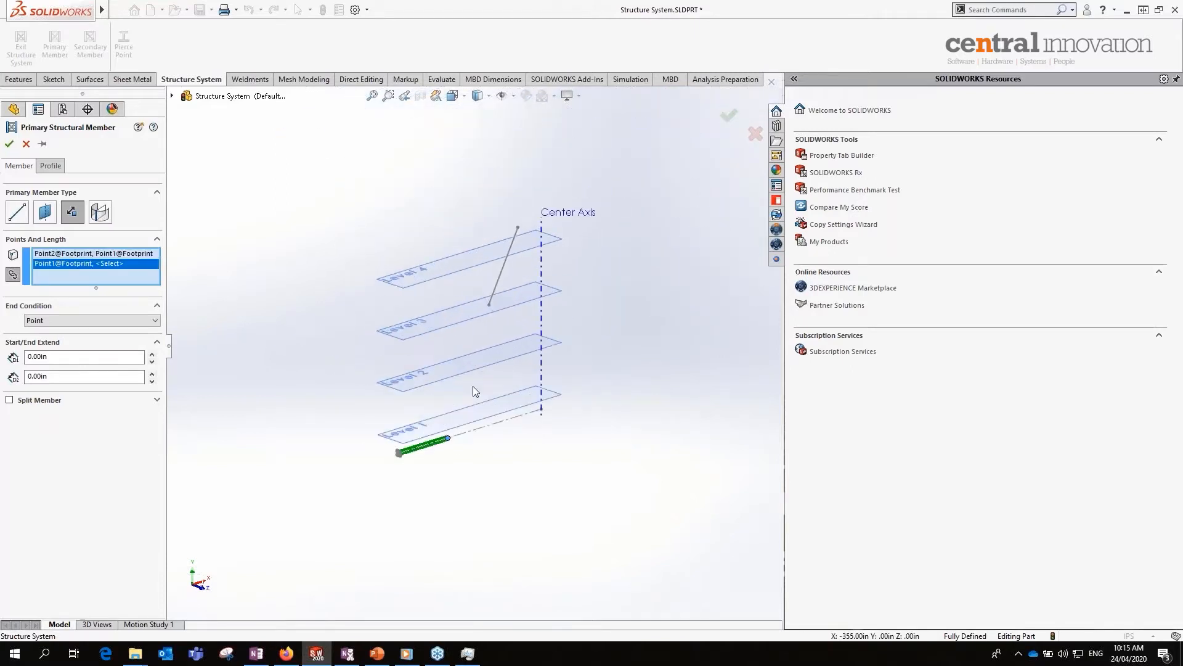
left_click(489, 305)
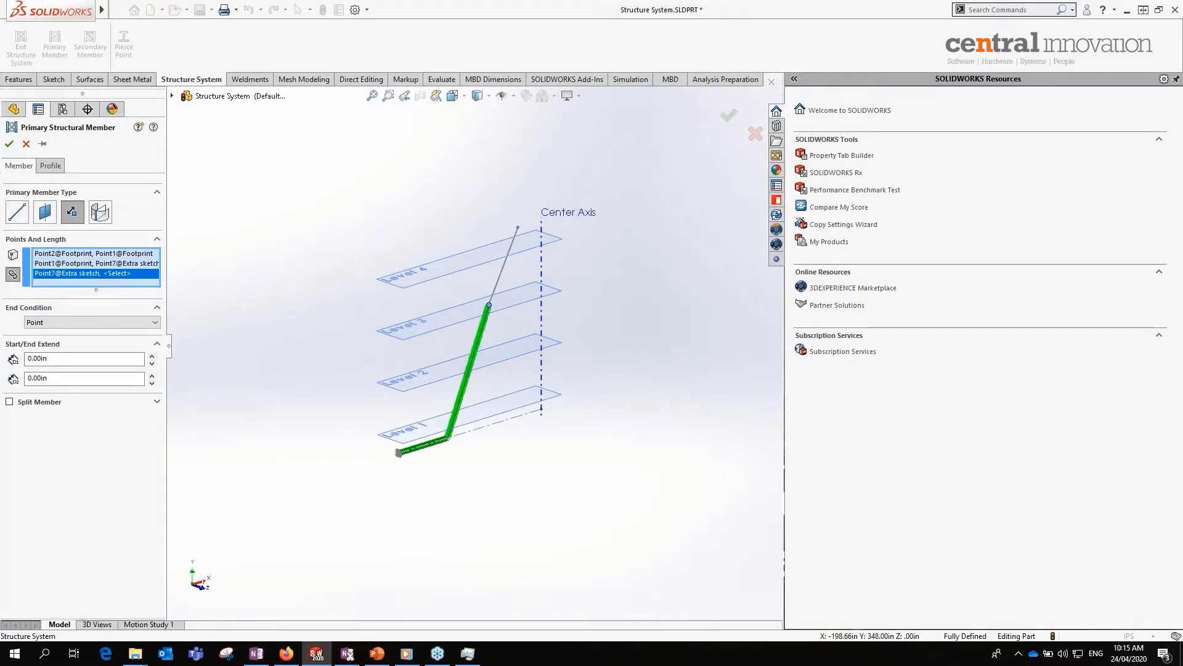
left_click(524, 227)
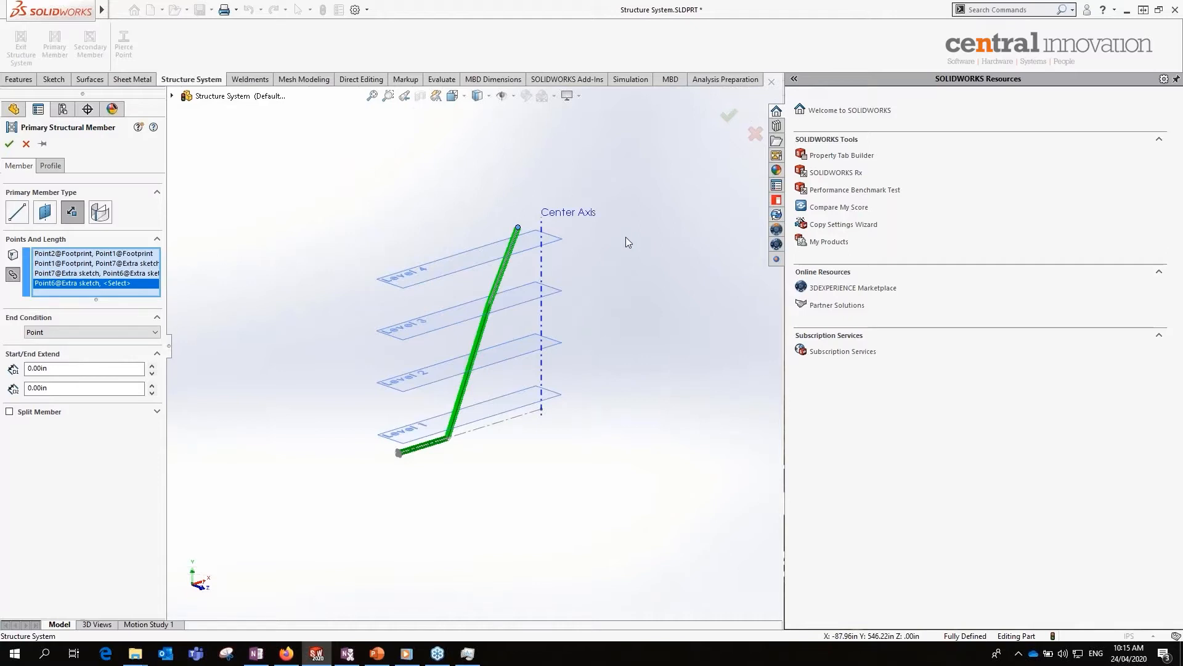
right_click(97, 291)
left_click(131, 298)
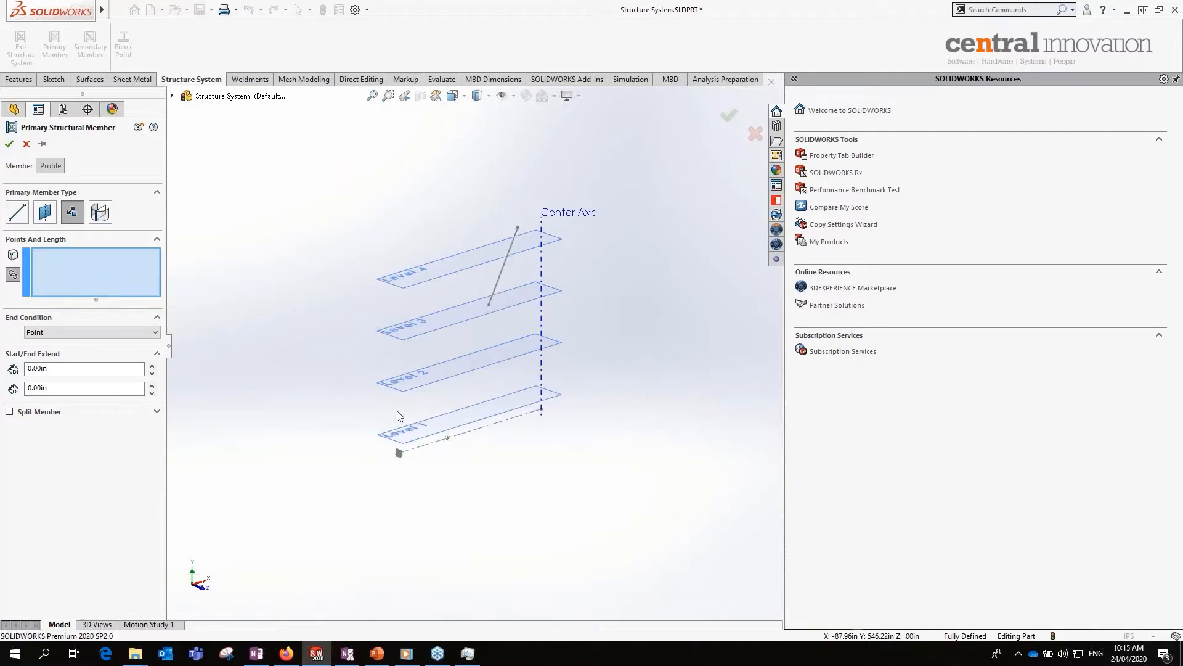
- Start members at the Footprint line's intermediate point and outer endpoint, ending them Up to Point at the Extra sketch line's lower endpoint
left_click(448, 438)
left_click(61, 333)
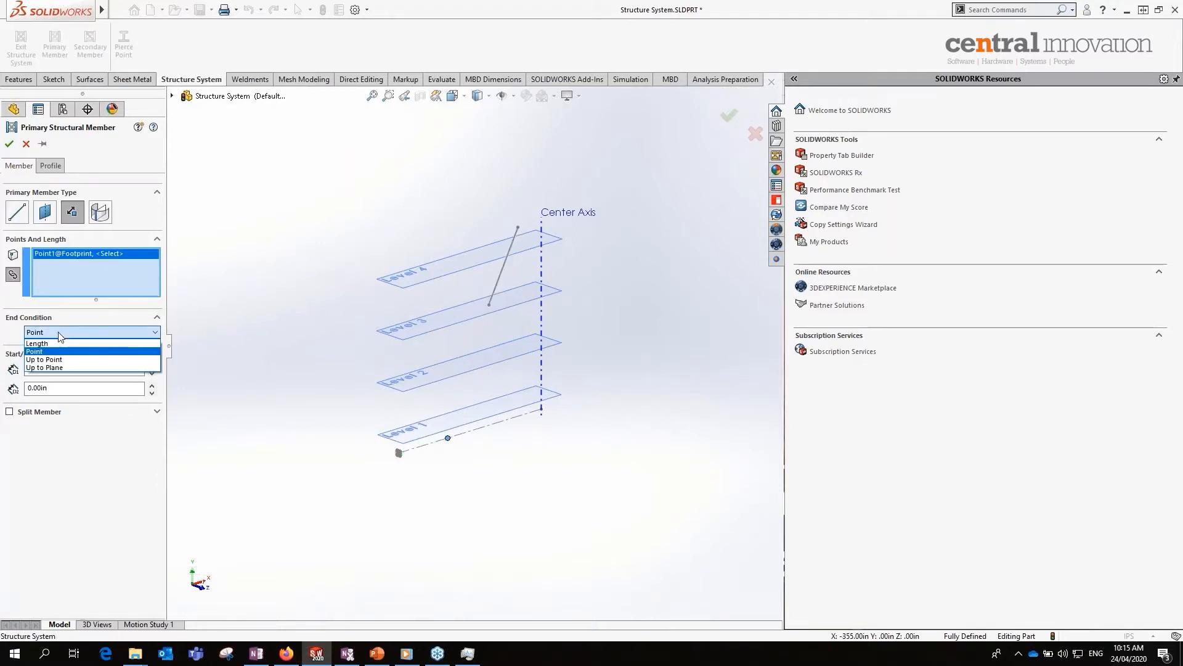
left_click(81, 359)
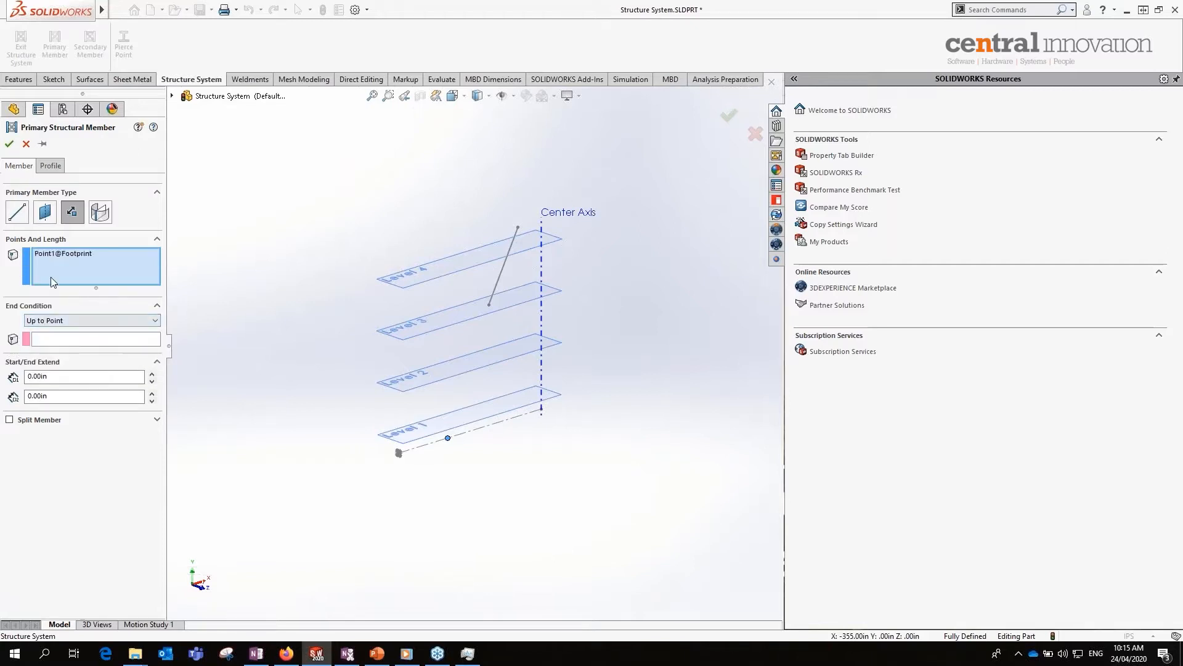
scroll(422, 461, "down", 5)
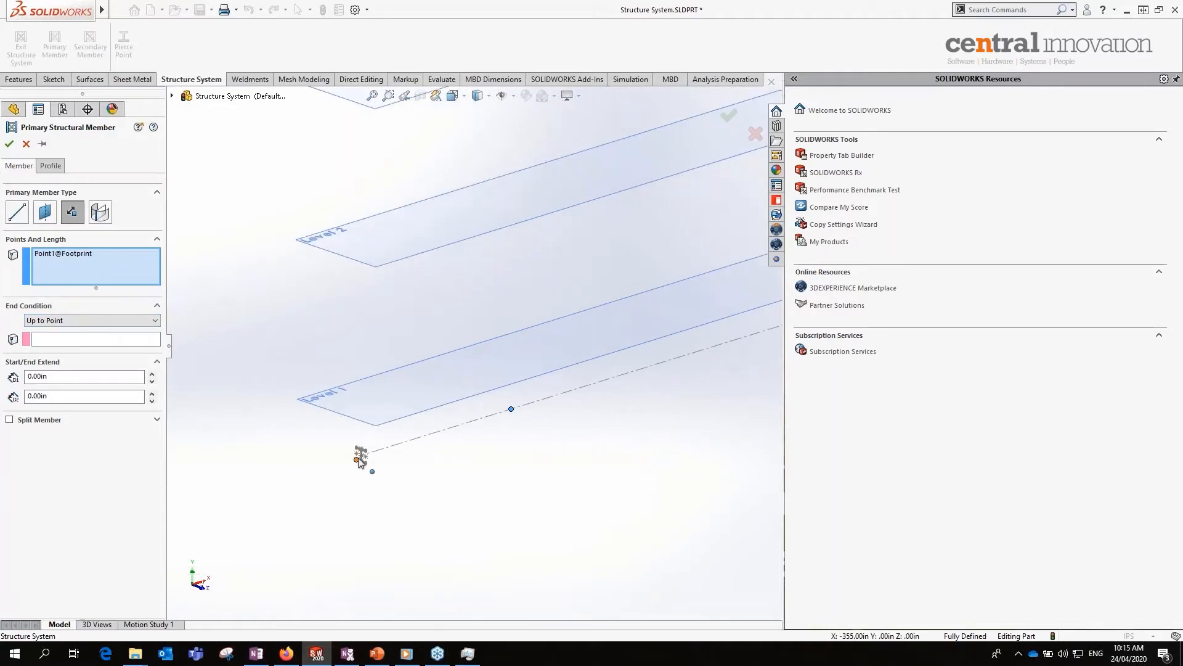
left_click(362, 457)
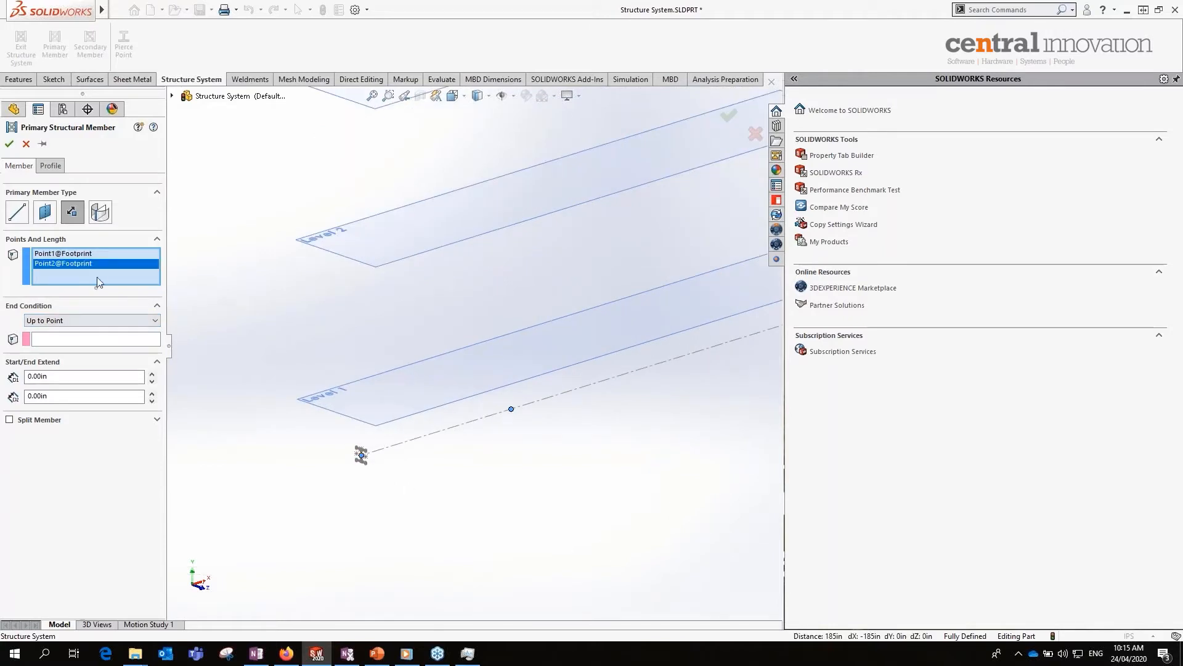
left_click(78, 340)
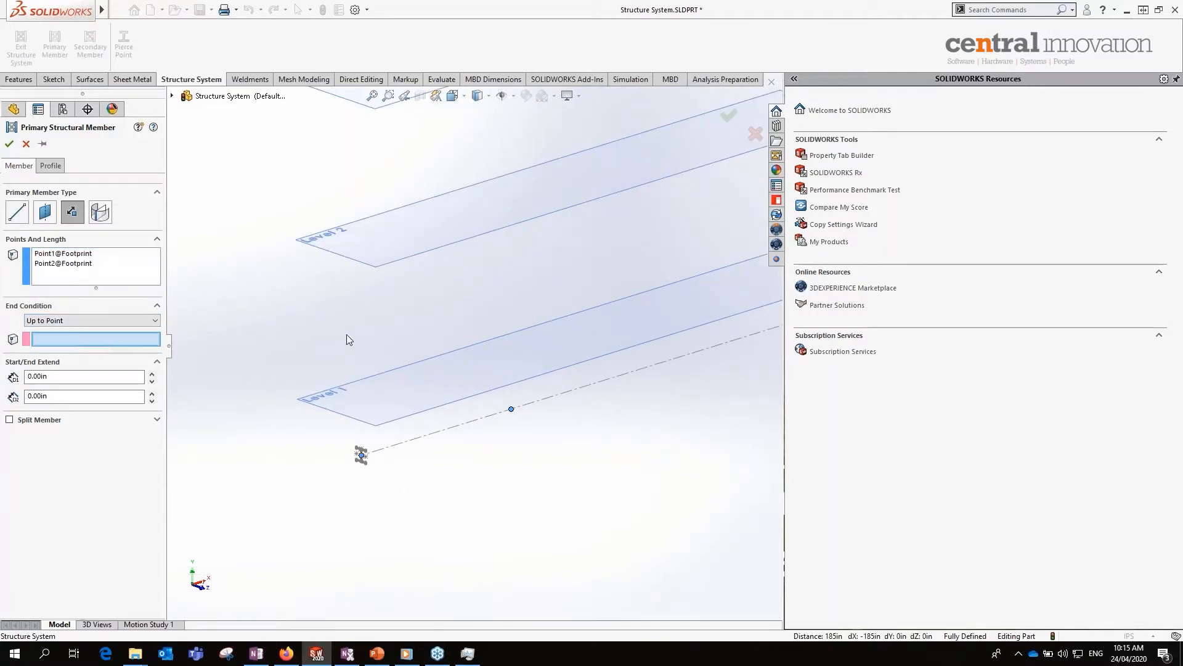
scroll(485, 251, "up", 4)
left_click(556, 233)
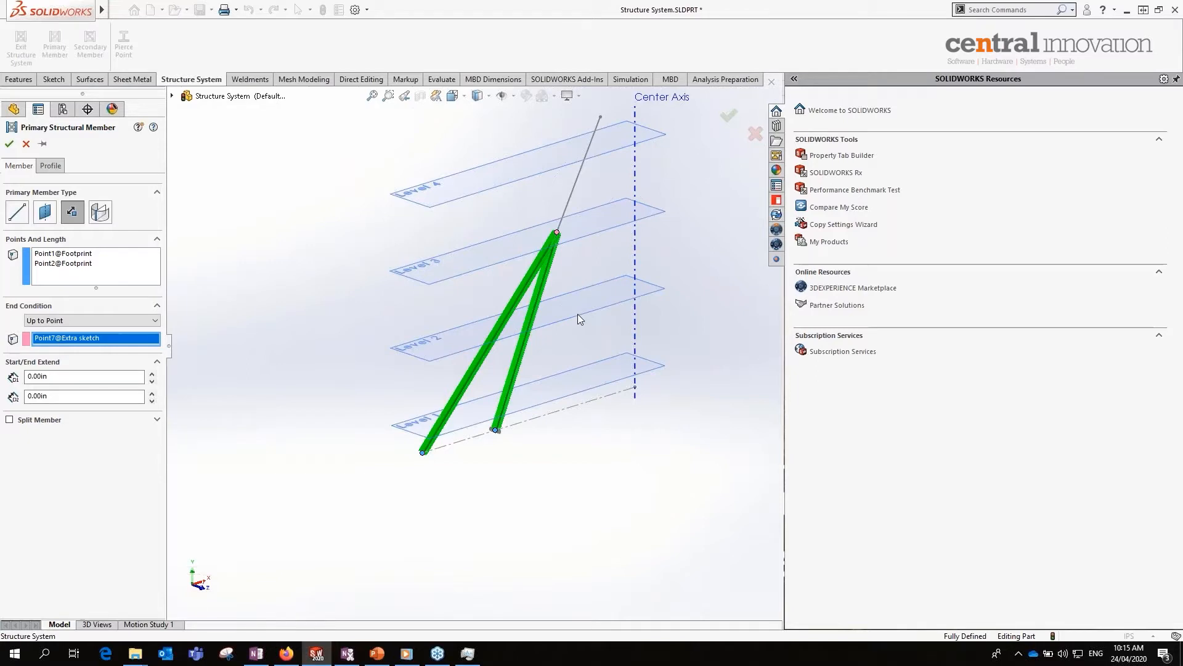
- Change both members' end condition to Up to Plane, with the Level 4 plane as the end plane
left_click(62, 321)
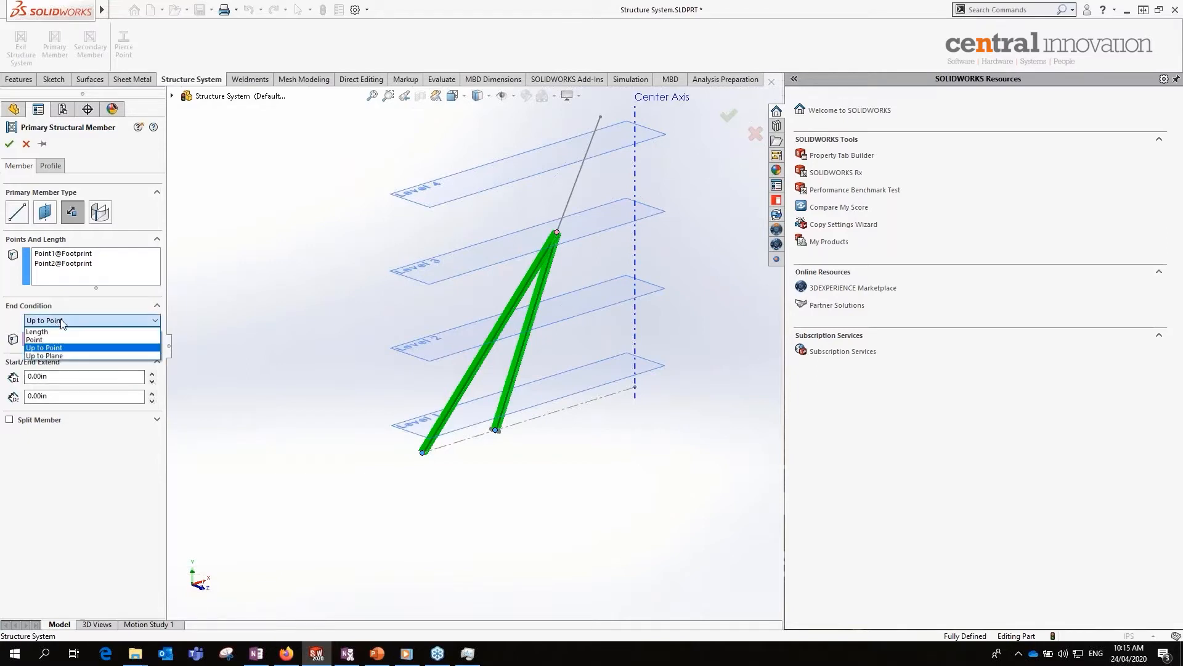
left_click(77, 356)
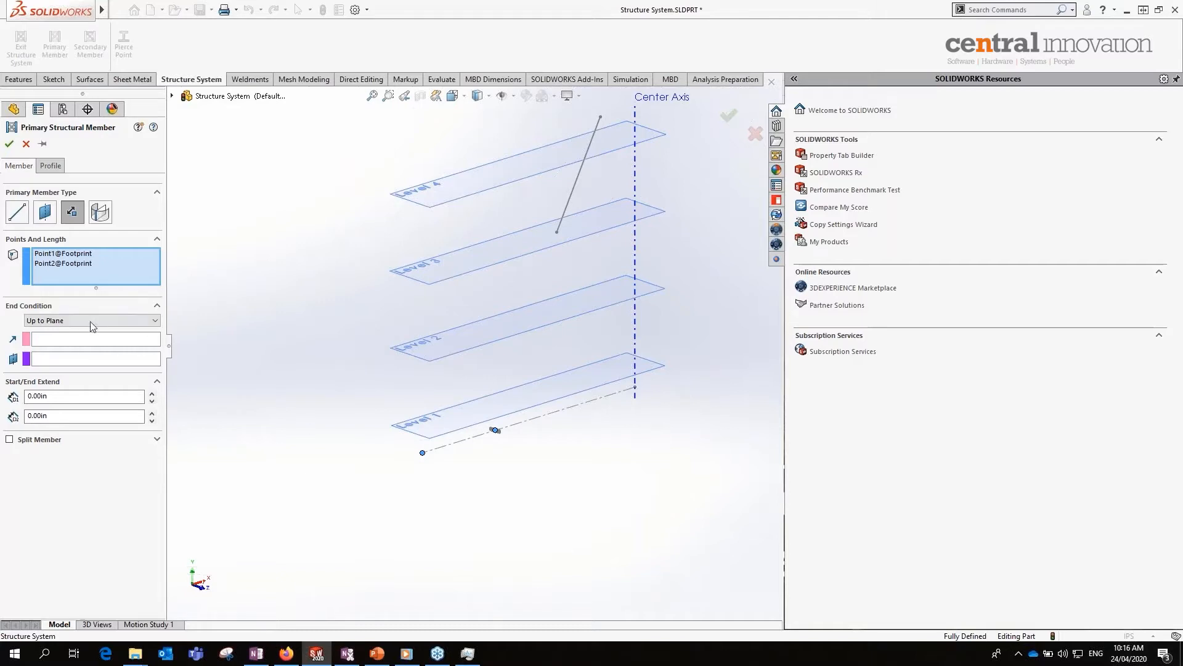
left_click(86, 359)
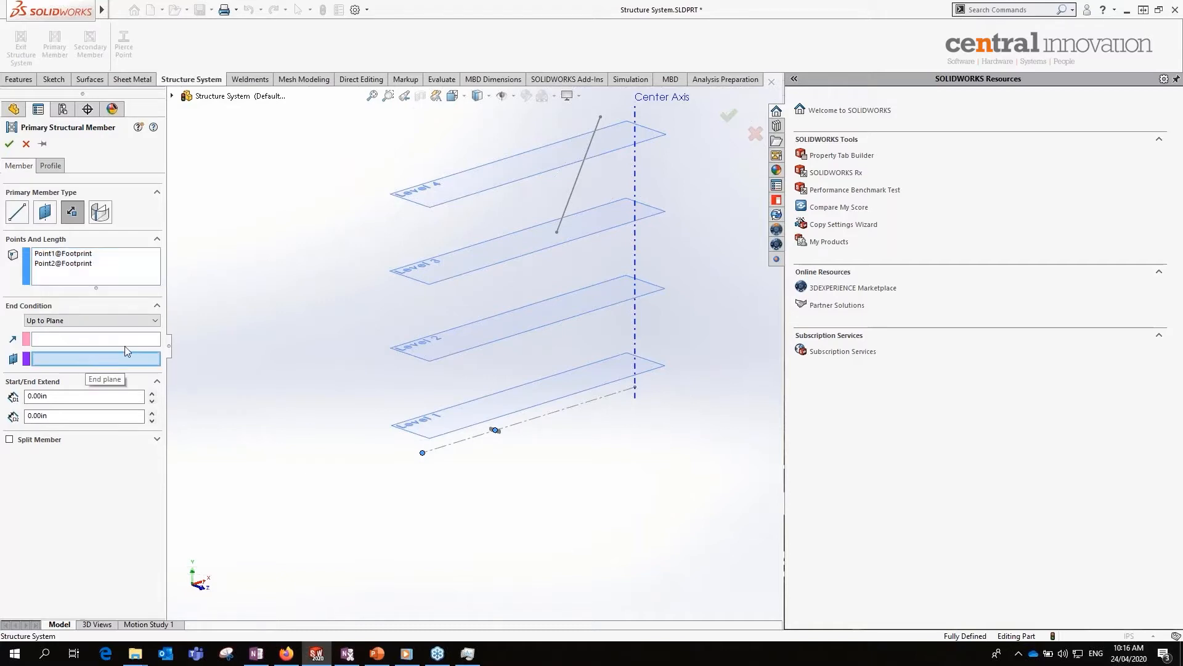
left_click(427, 196)
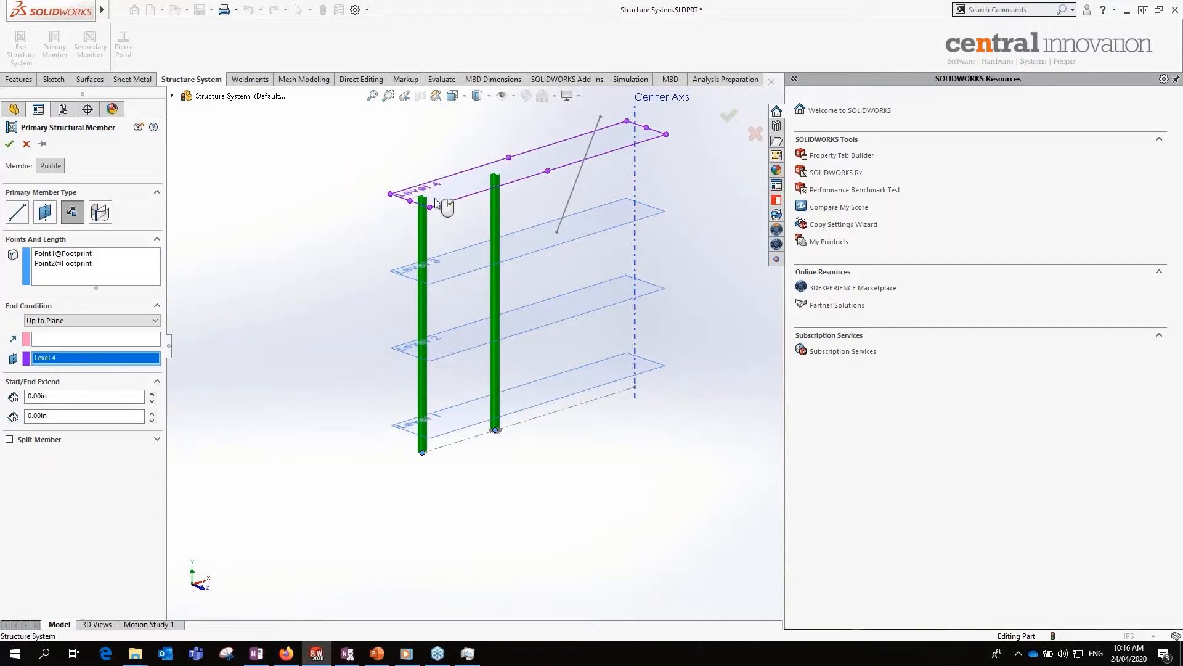
left_click(95, 322)
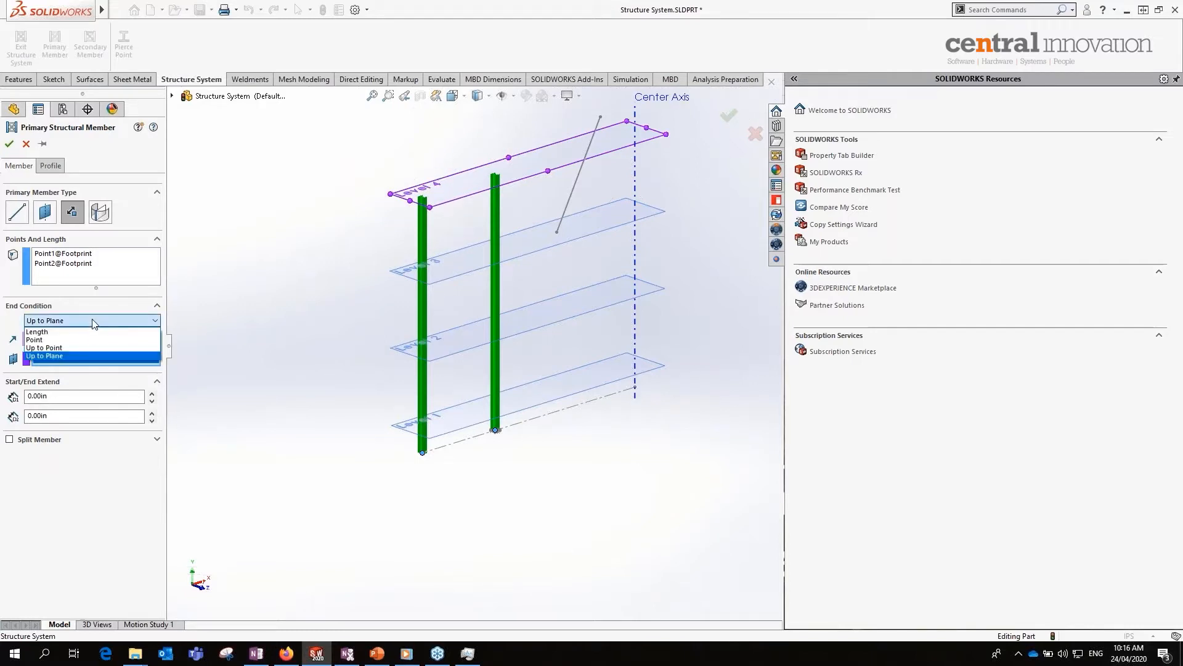
left_click(42, 323)
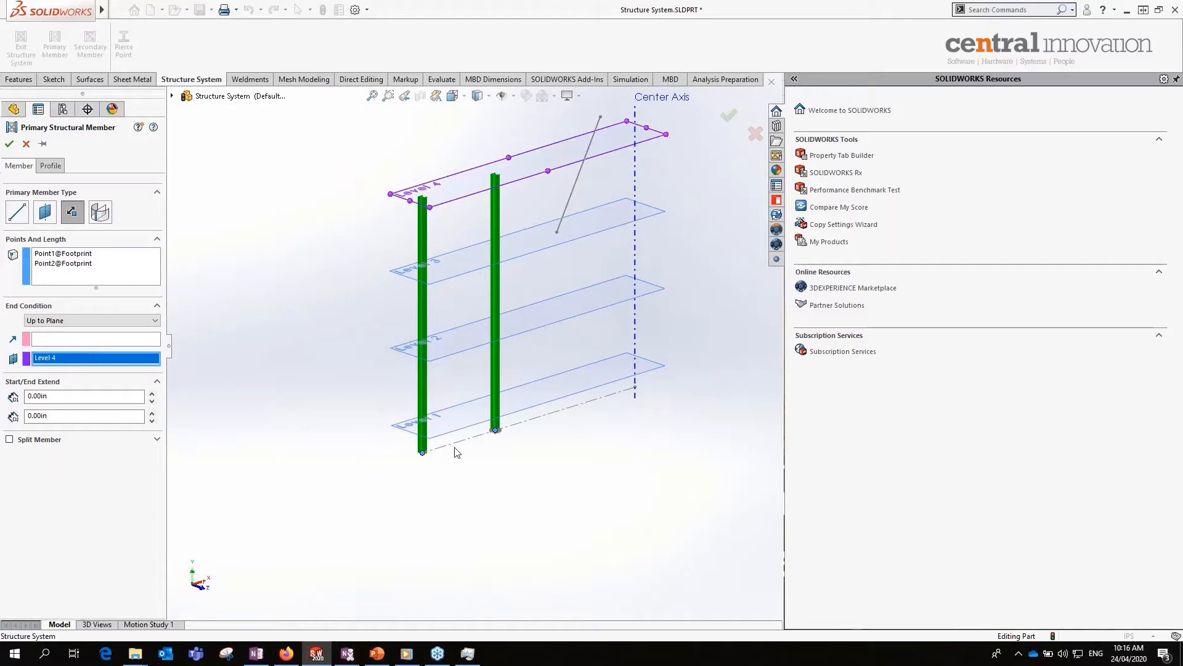
scroll(480, 329, "down", 8)
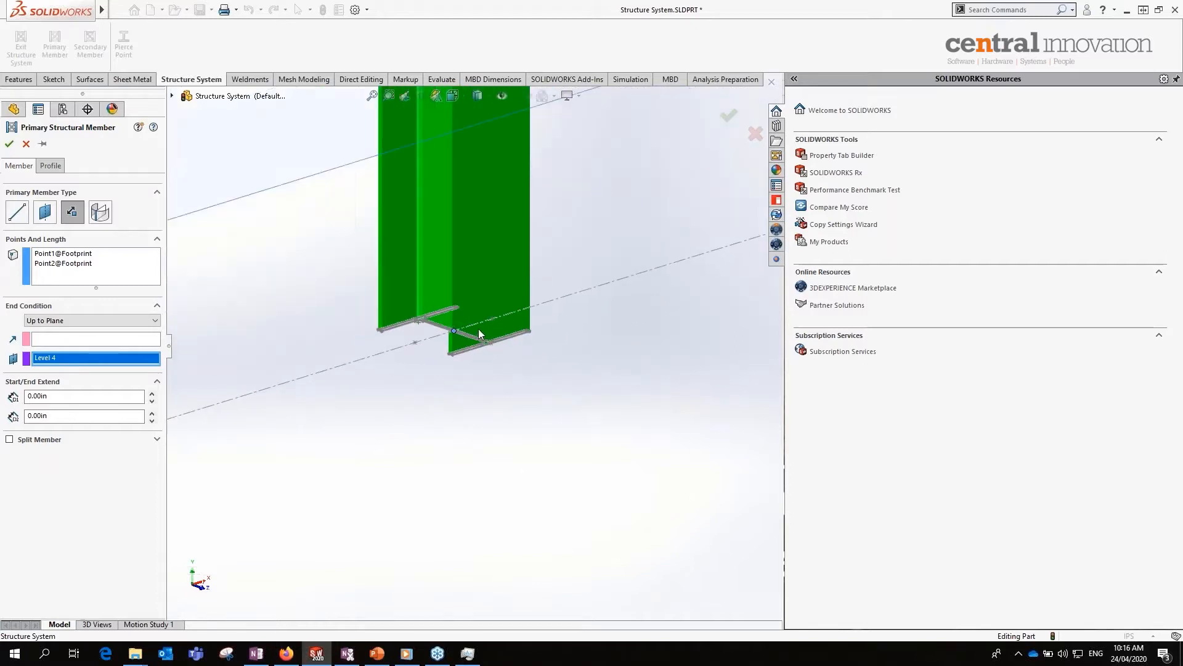
scroll(532, 241, "up", 8)
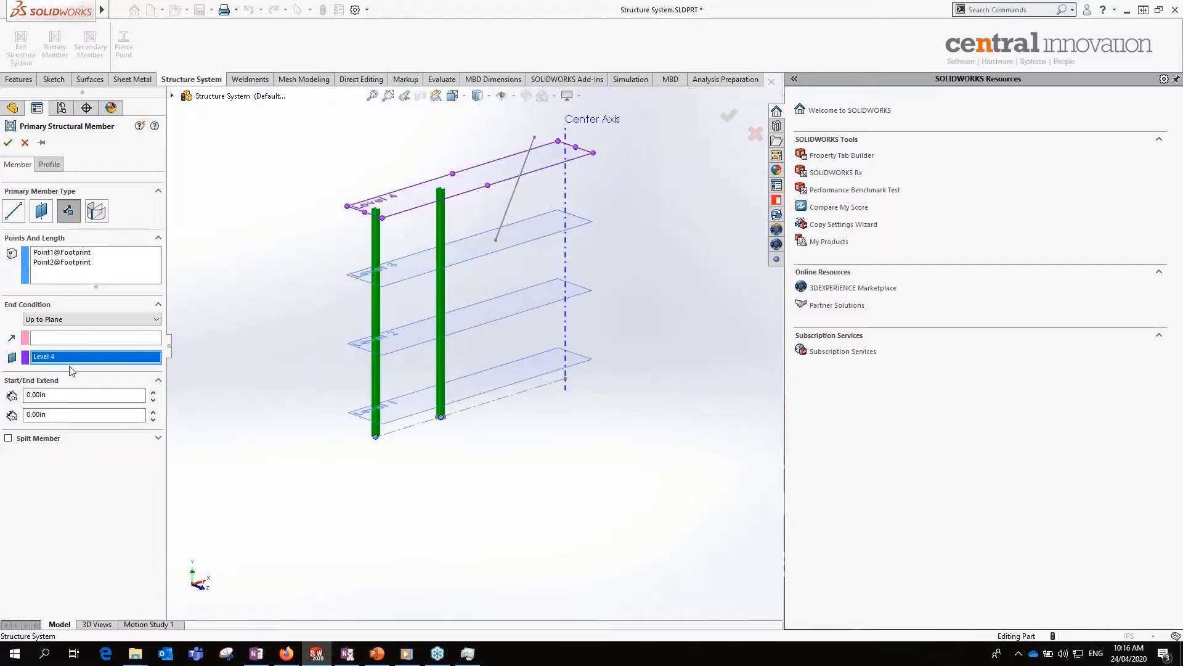
- Change the end condition of both members to Length with a value of 400 in
left_click(54, 320)
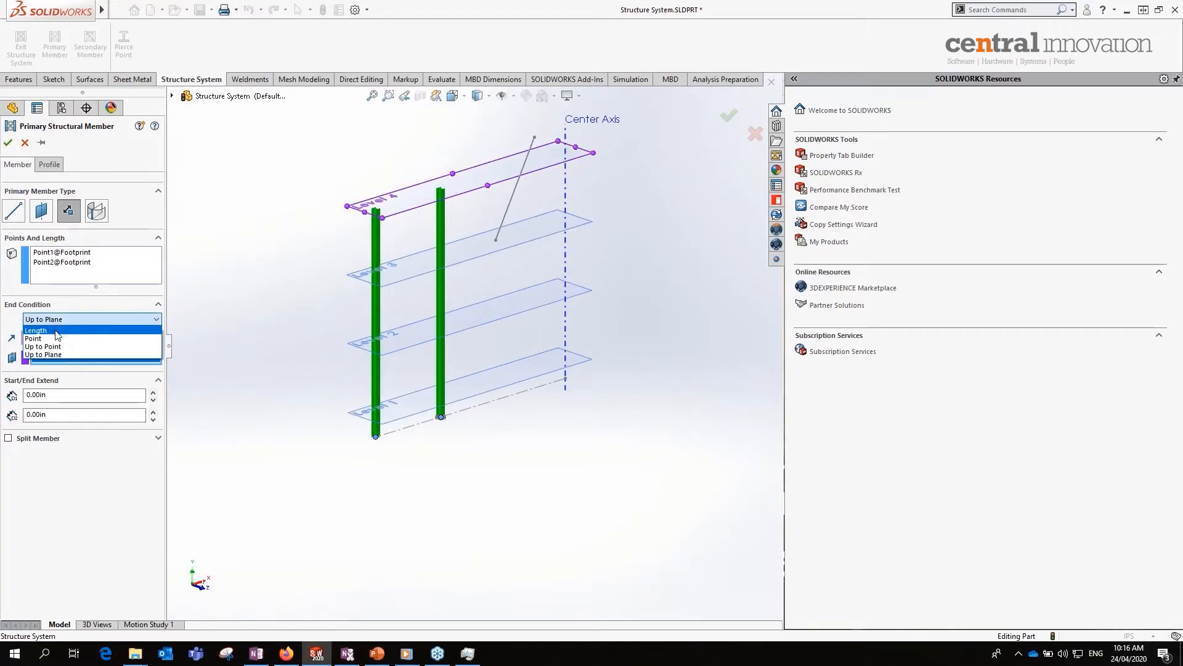
left_click(69, 352)
left_click(70, 357)
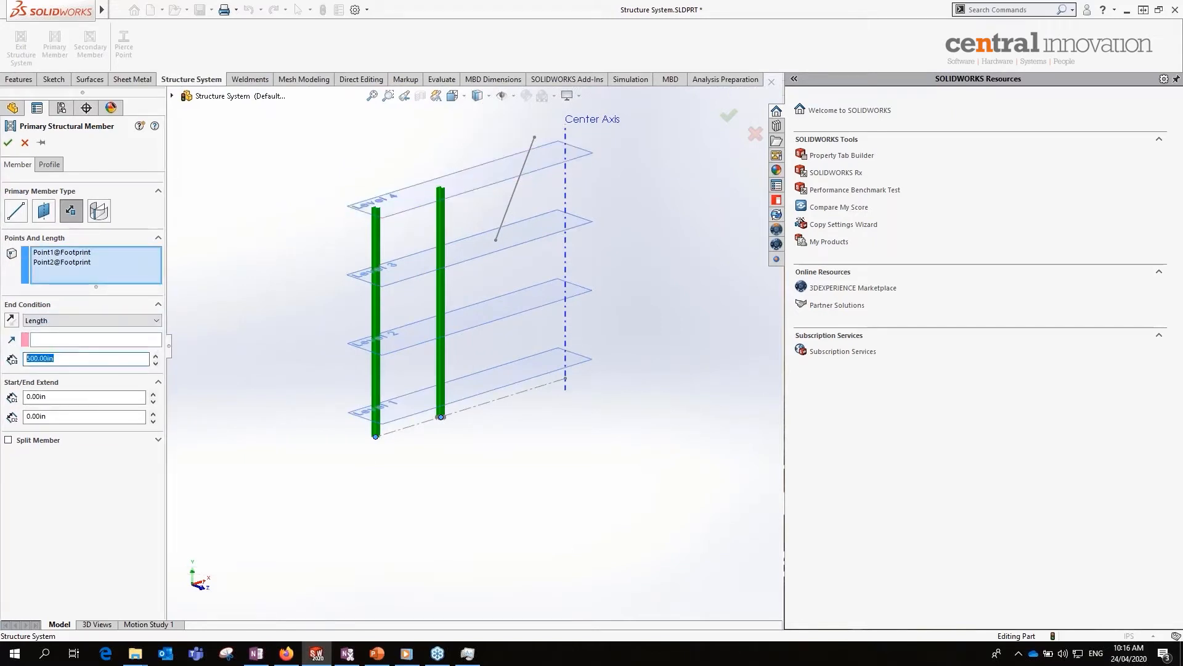
type("400")
key("Return")
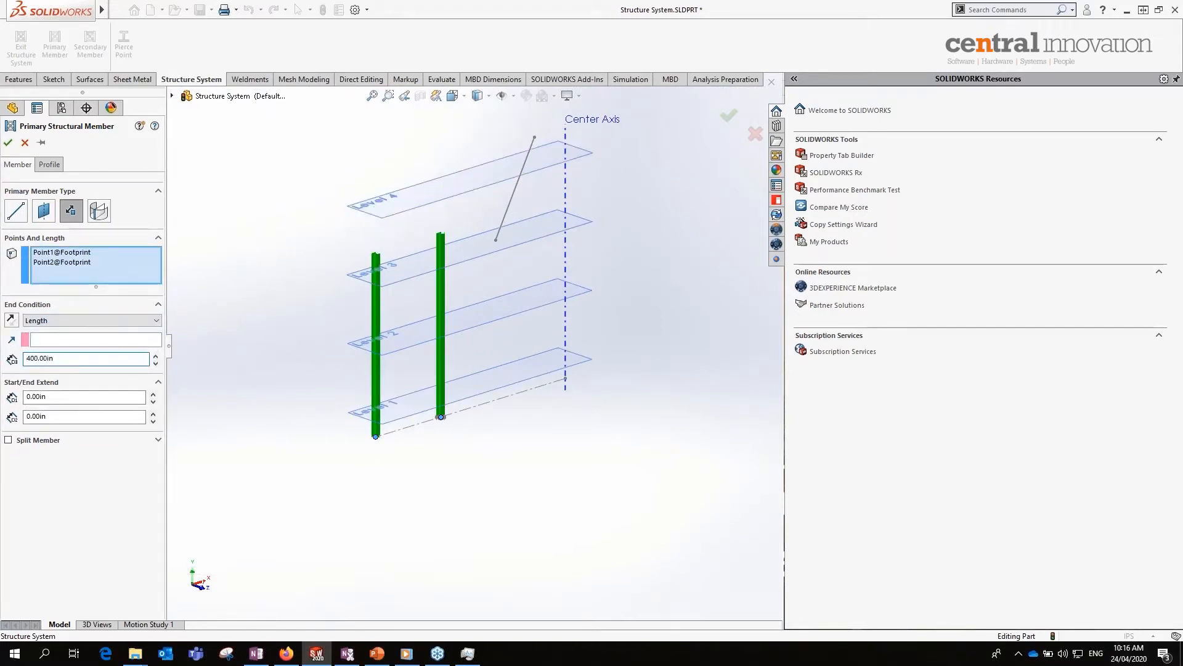
- Examine the lower ends of both vertical members at the Footprint line, and check what the member direction setting is for
scroll(371, 418, "down", 5)
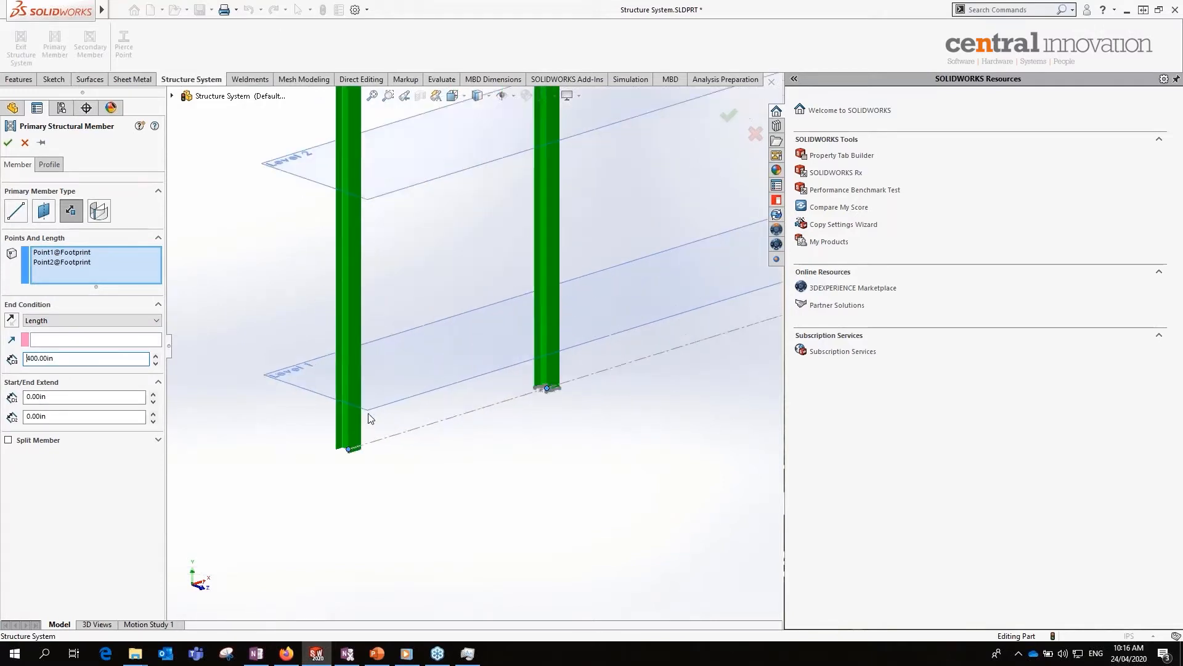
scroll(370, 419, "down", 3)
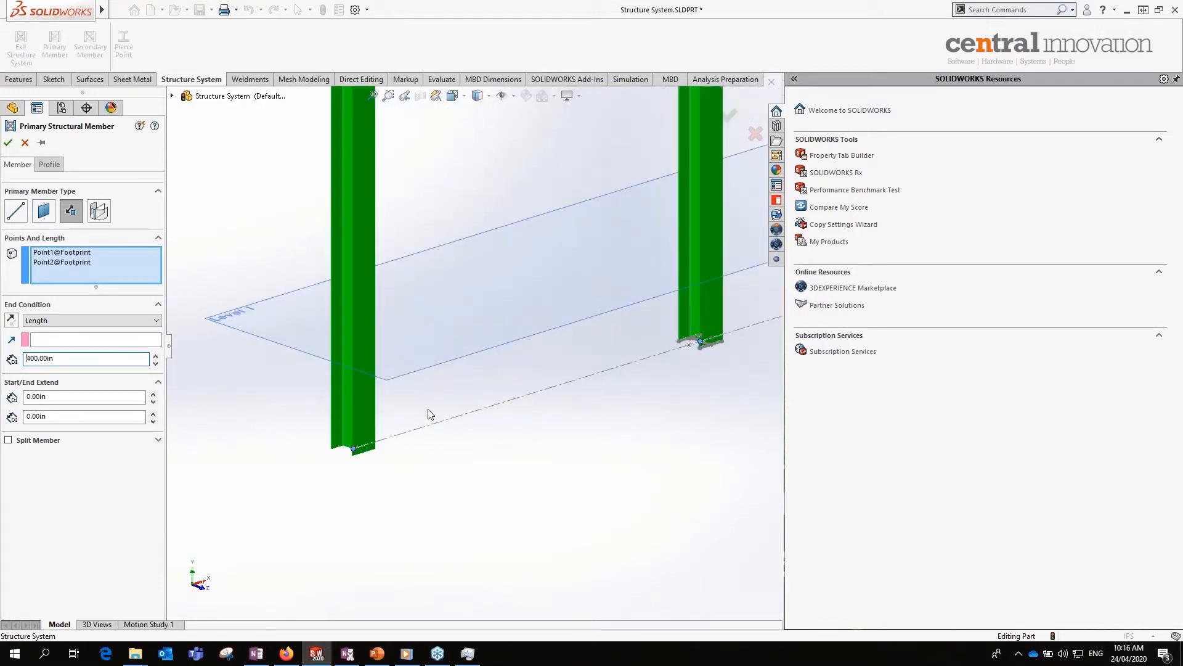
middle_click_drag(430, 414, 428, 358)
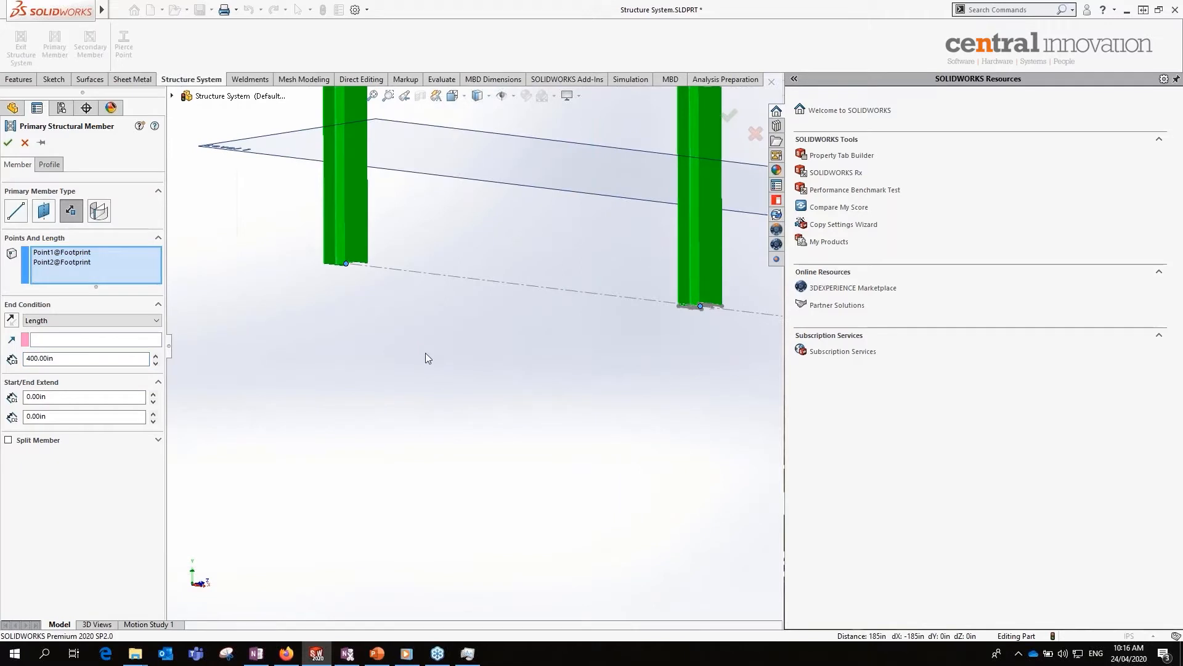
scroll(357, 275, "down", 5)
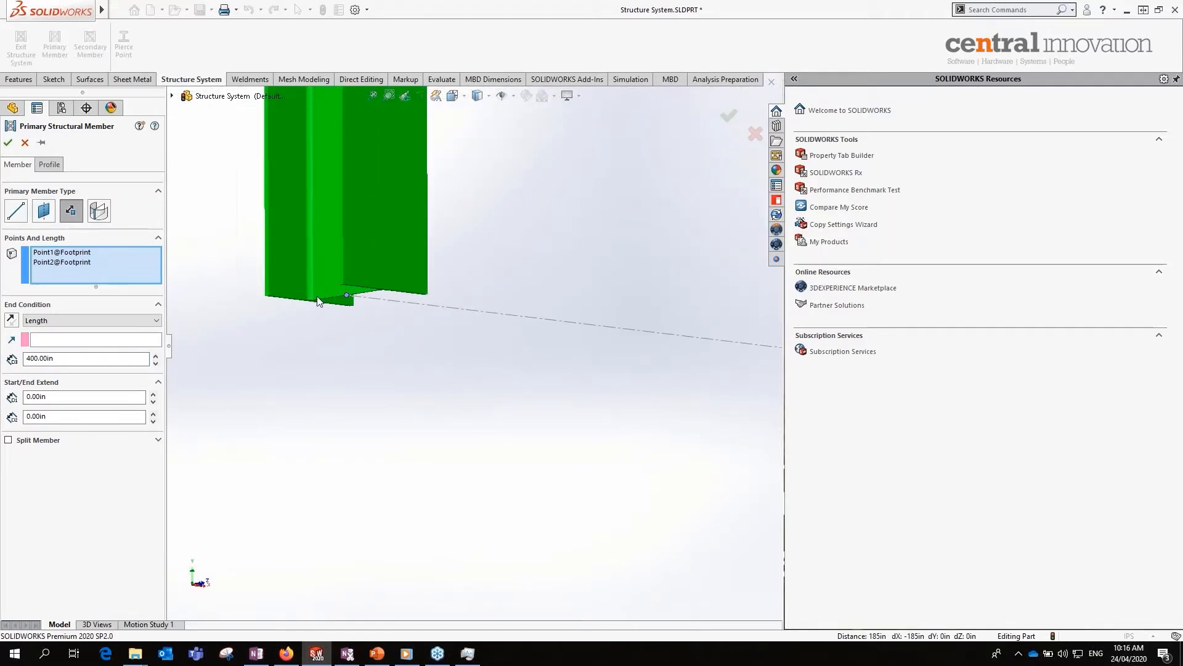
scroll(556, 343, "up", 3)
scroll(574, 374, "up", 3)
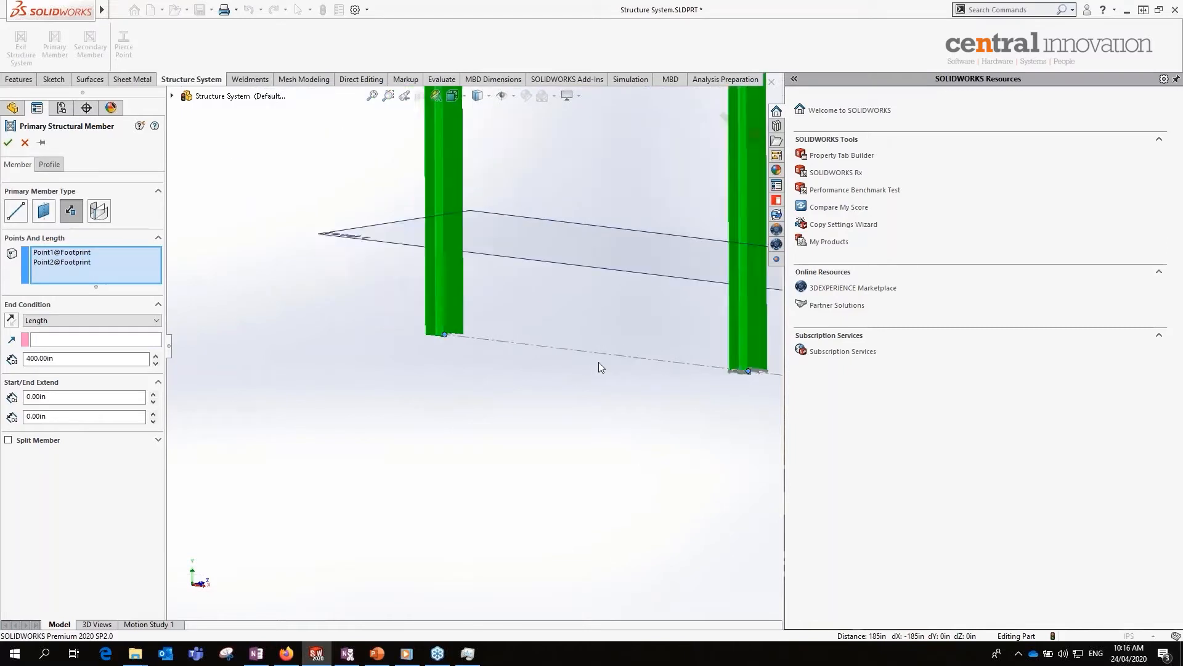
middle_click_drag(616, 350, 519, 401)
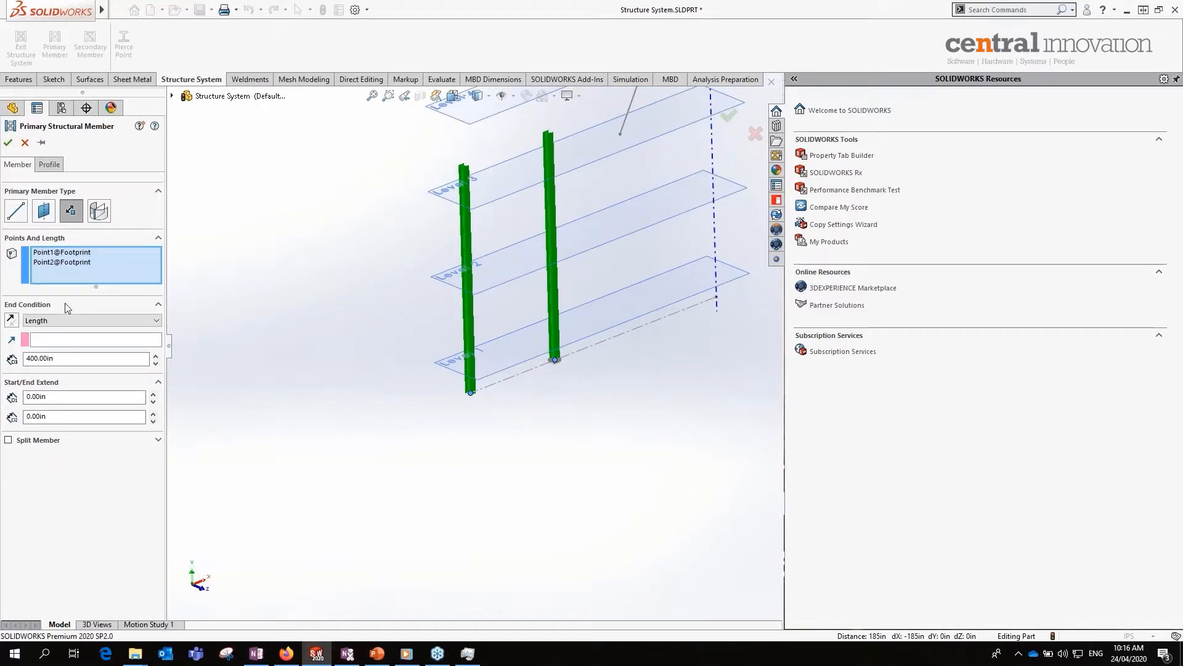
left_click(65, 319)
left_click(65, 320)
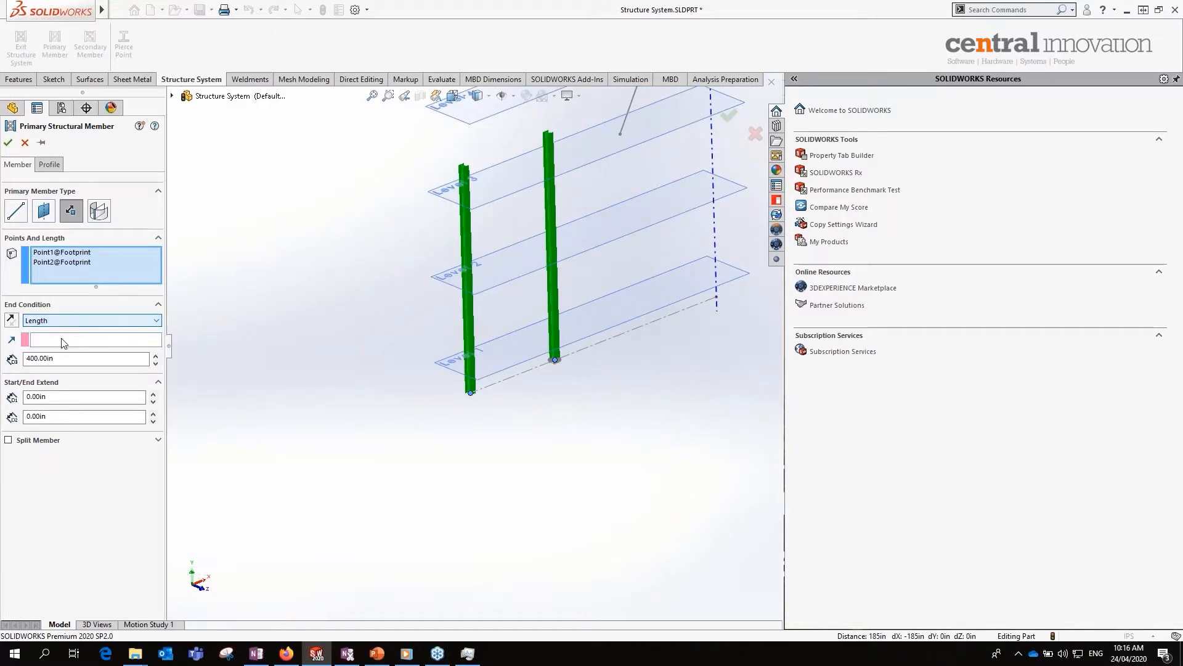
left_click(62, 344)
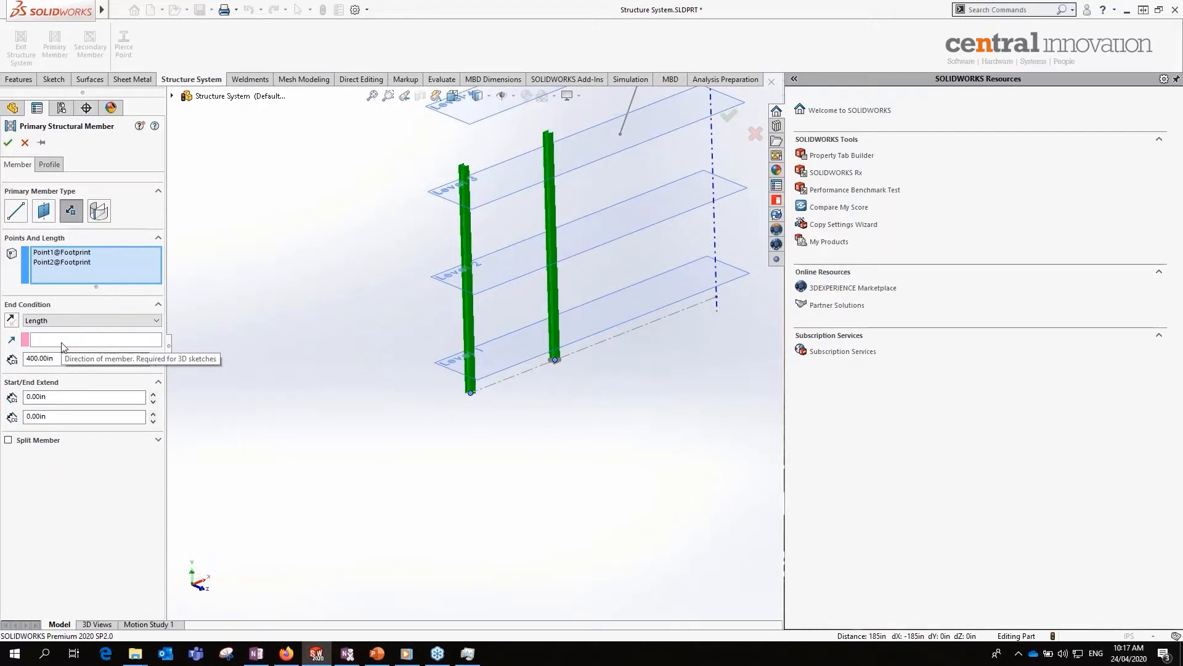
- Use the Extra sketch line as the direction of the two 400 in members, and flip it so they slope upward from the Footprint points
key("ctrl")
key("ctrl")
left_click(61, 343)
scroll(551, 231, "up", 3)
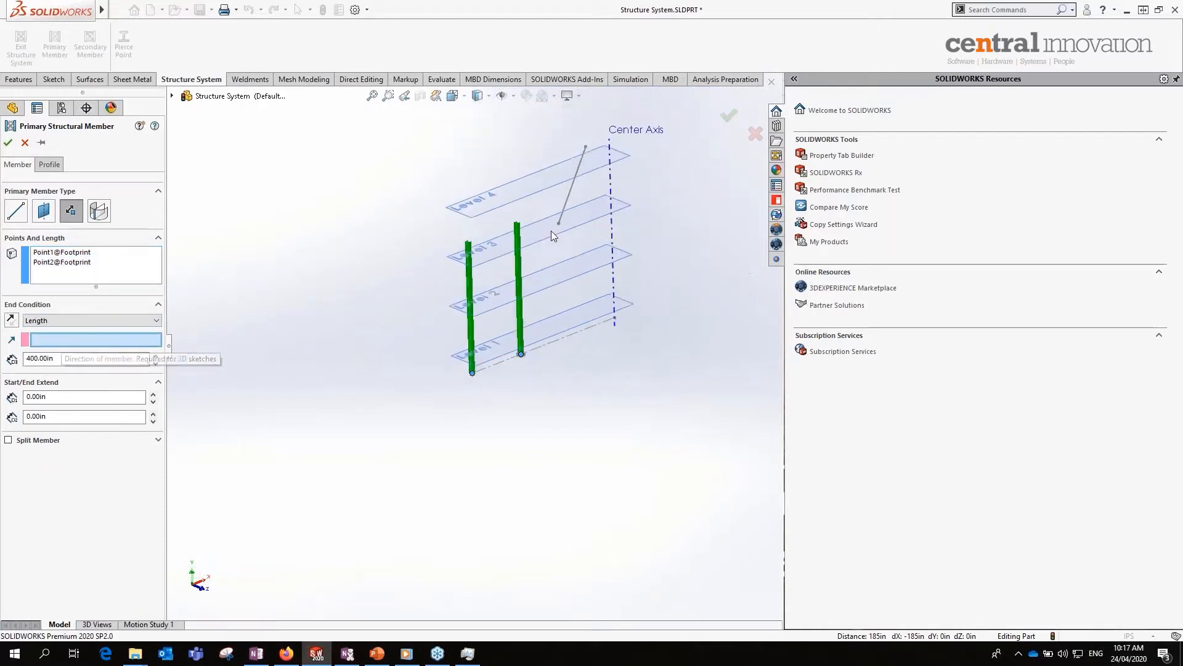
left_click(564, 194)
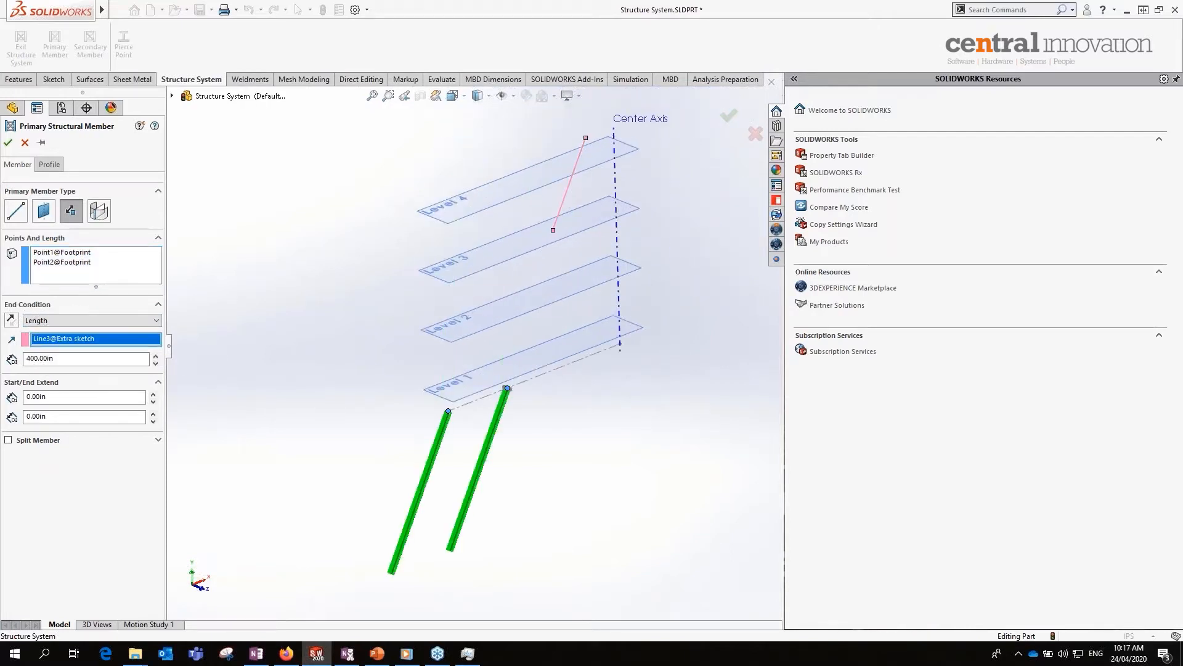
left_click(10, 320)
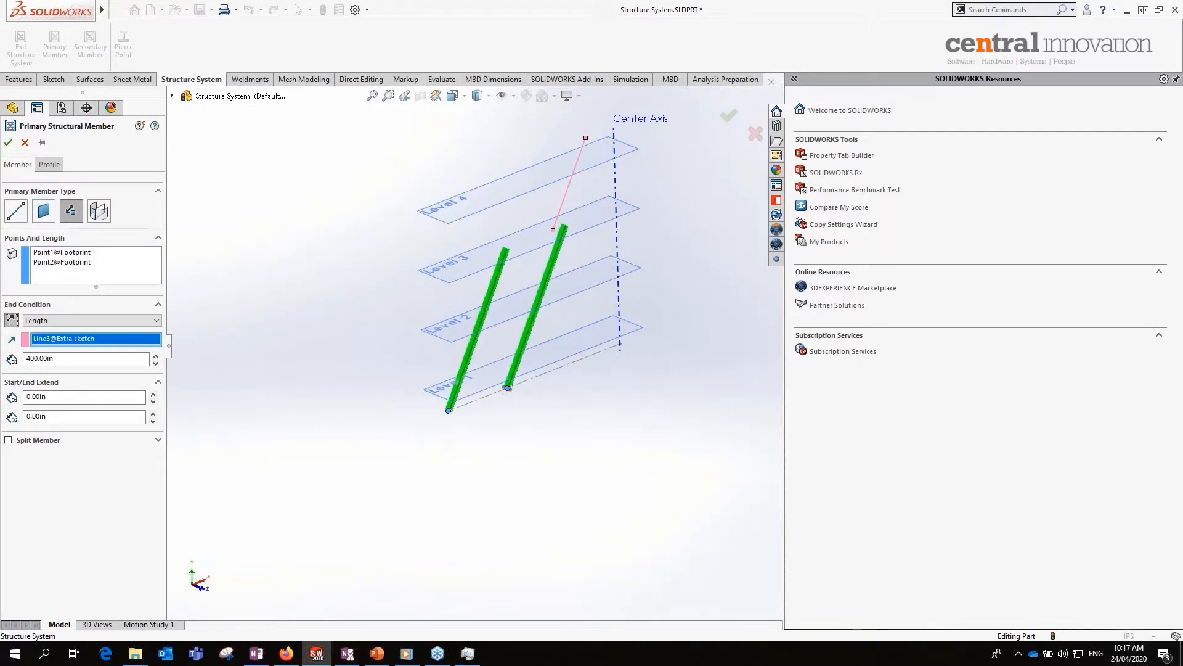
- Change the end condition to Up to Plane, clear the Extra sketch line from the direction reference, and end the members at the Level 4 plane
left_click(54, 321)
left_click(63, 353)
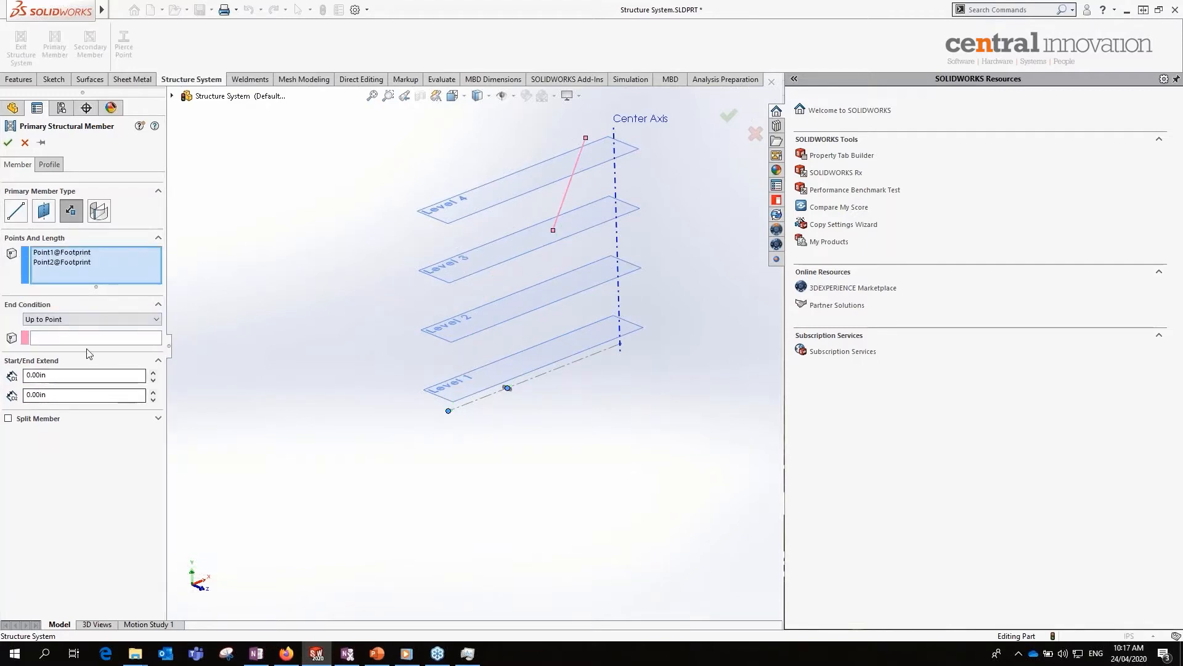
left_click(61, 319)
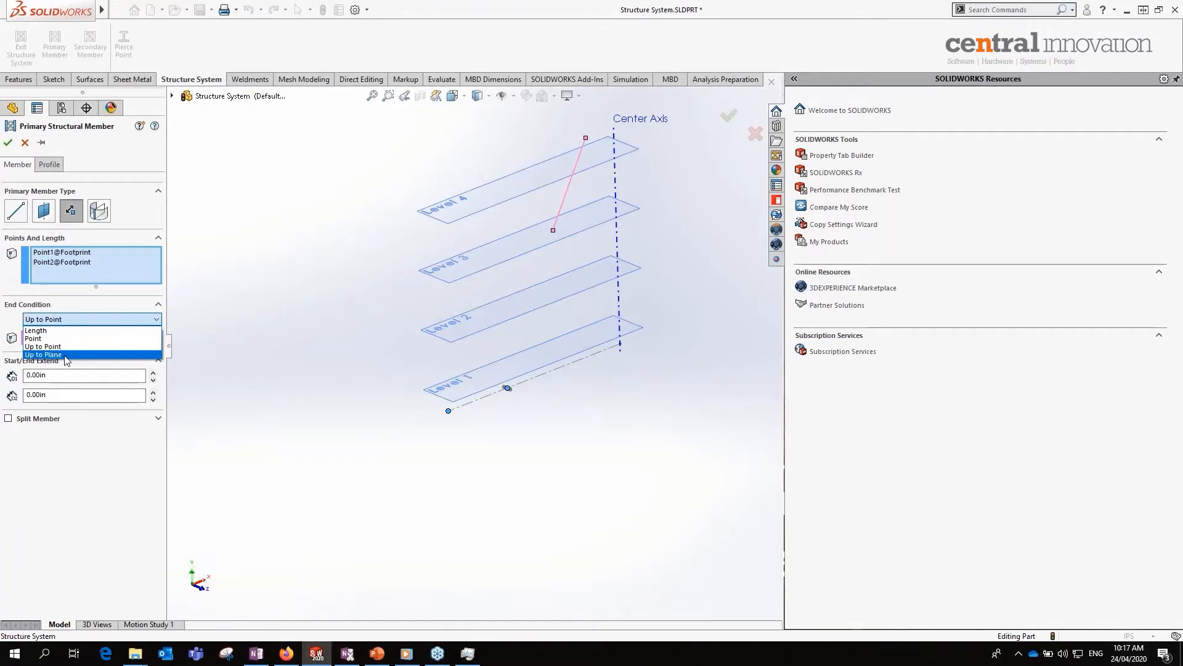
left_click(44, 355)
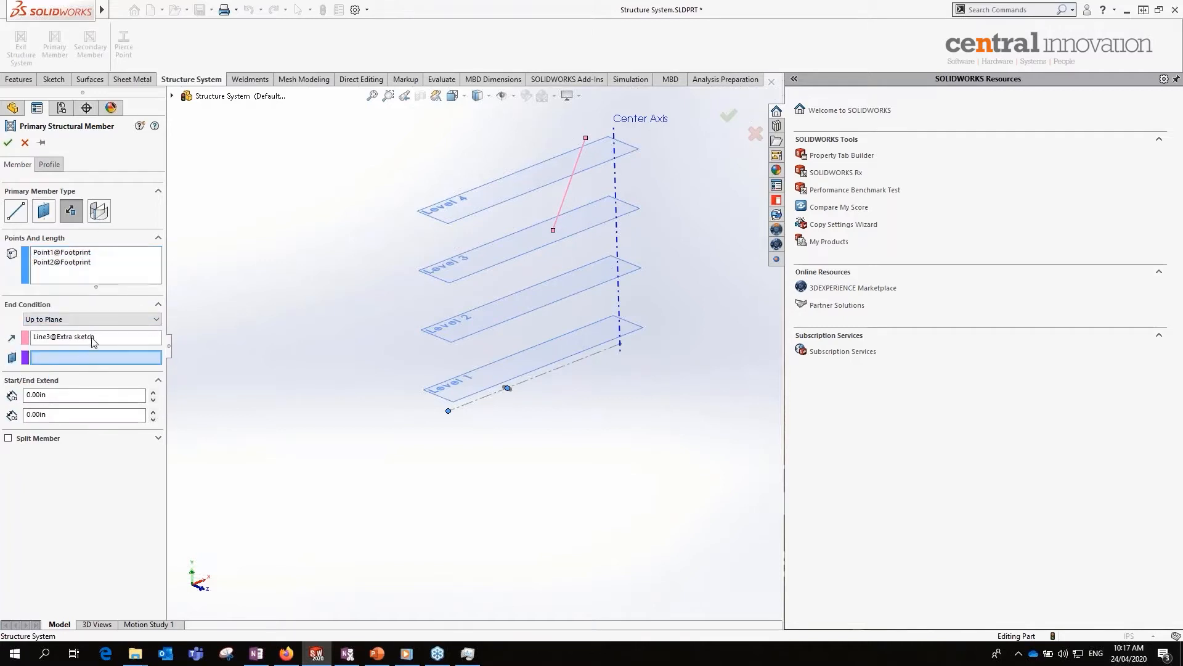
left_click(93, 340)
right_click(92, 338)
left_click(106, 347)
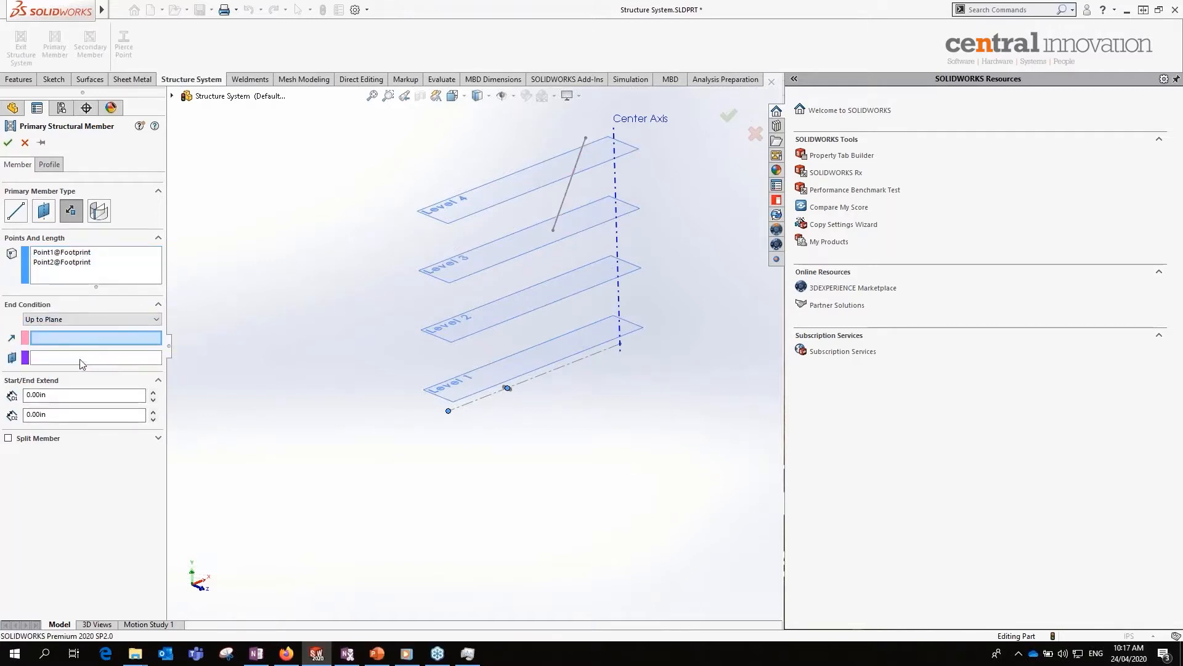
left_click(80, 360)
left_click(484, 192)
- Try the Extra sketch line as the direction reference, remove it again, and accept the two vertical members ending at Level 4
left_click(69, 339)
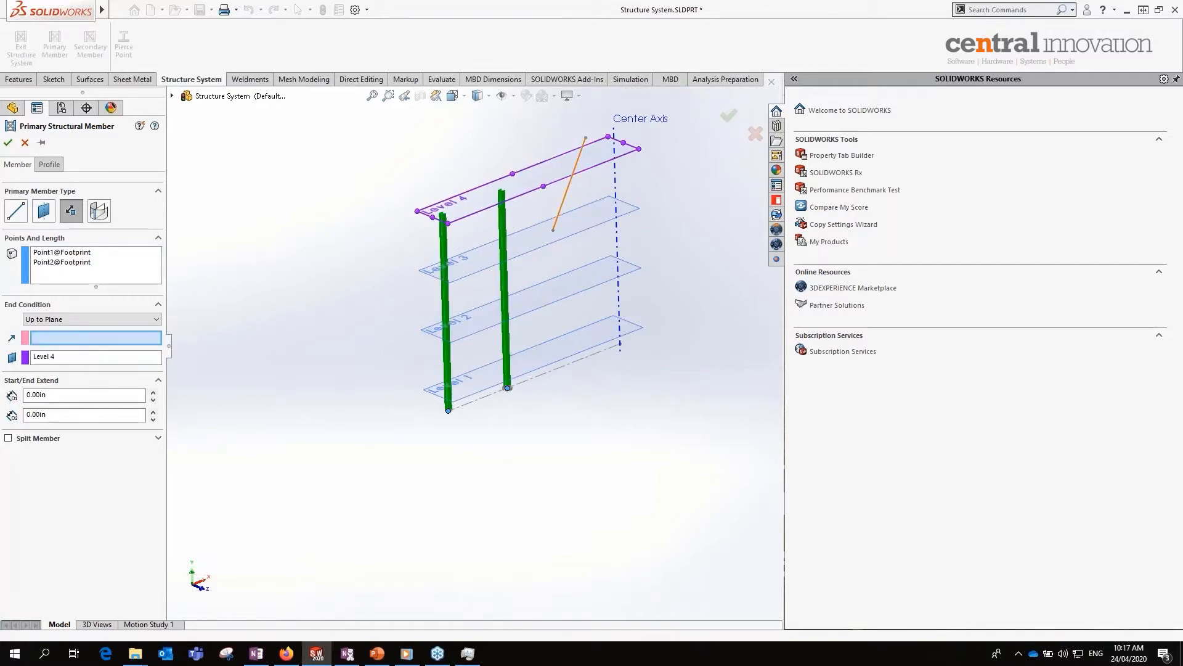
left_click(567, 188)
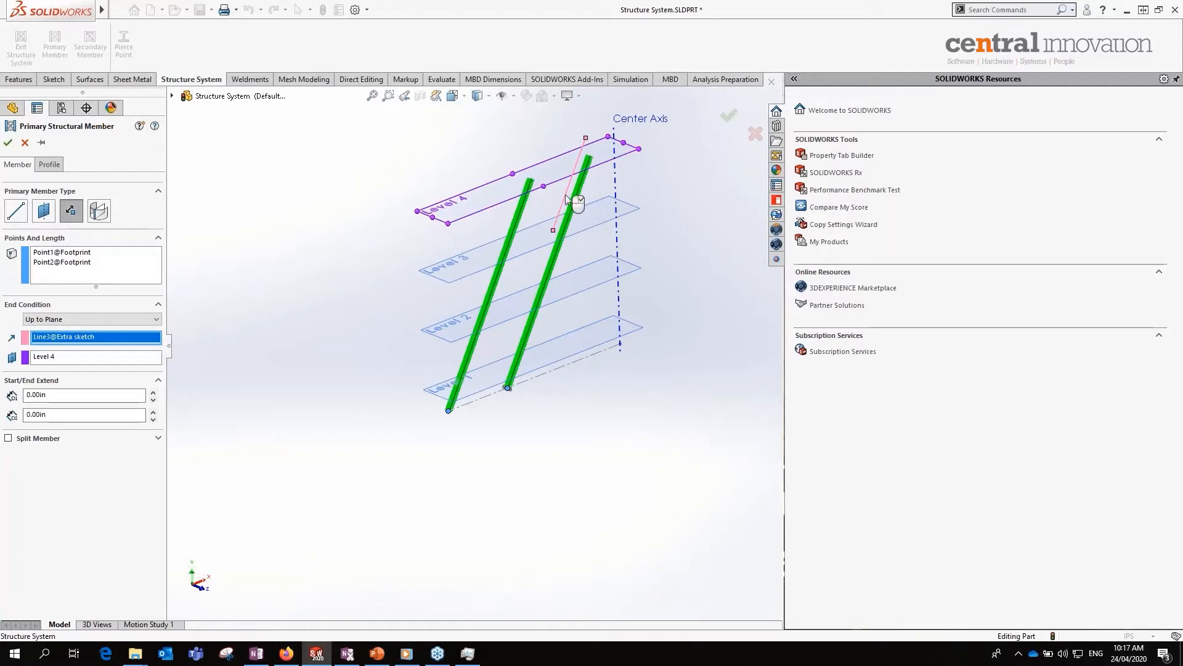
right_click(68, 340)
left_click(84, 346)
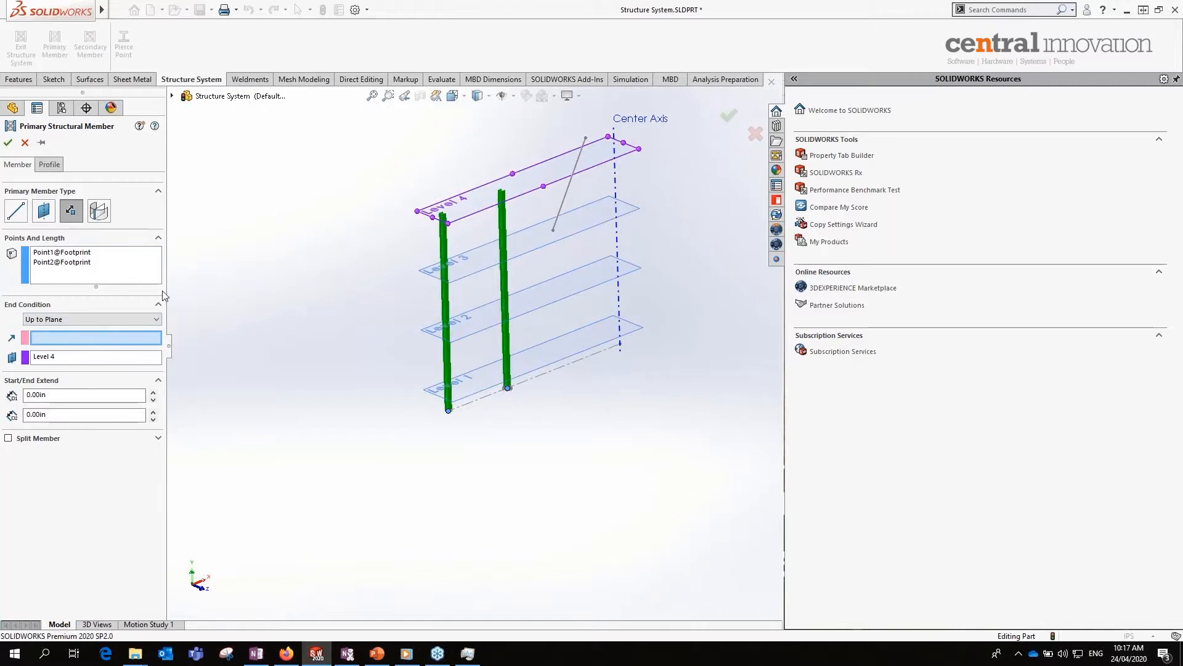
left_click(8, 144)
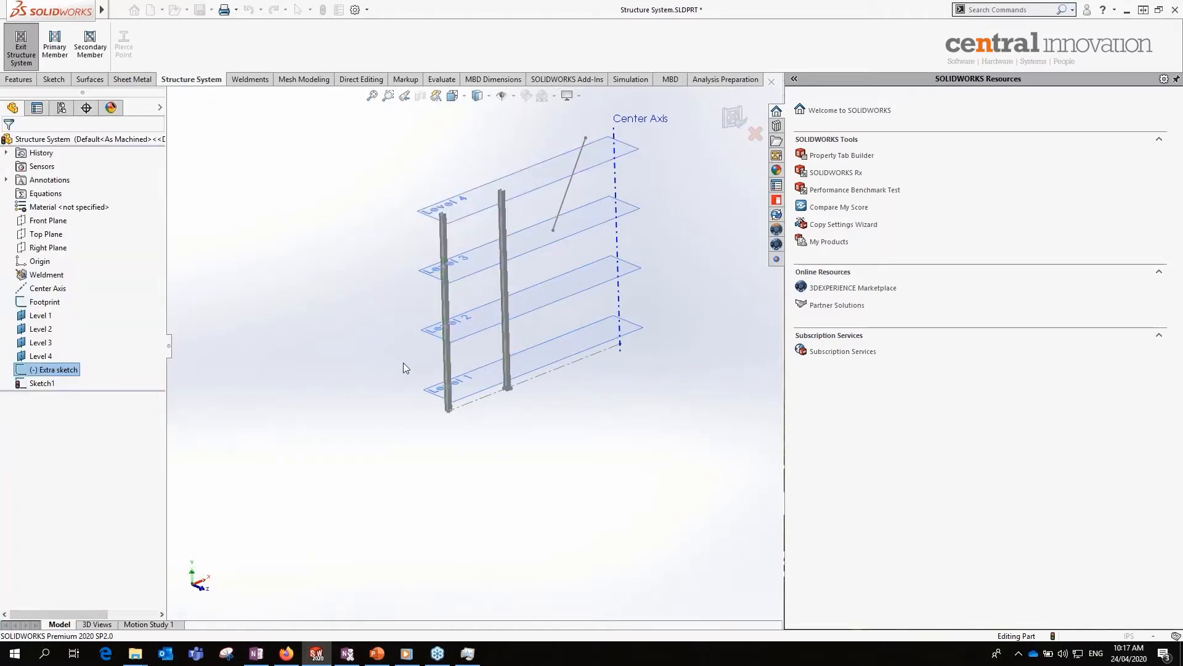
- Check which Weldments commands are available while the structure system is open, and inspect the two vertical members up close
left_click(246, 80)
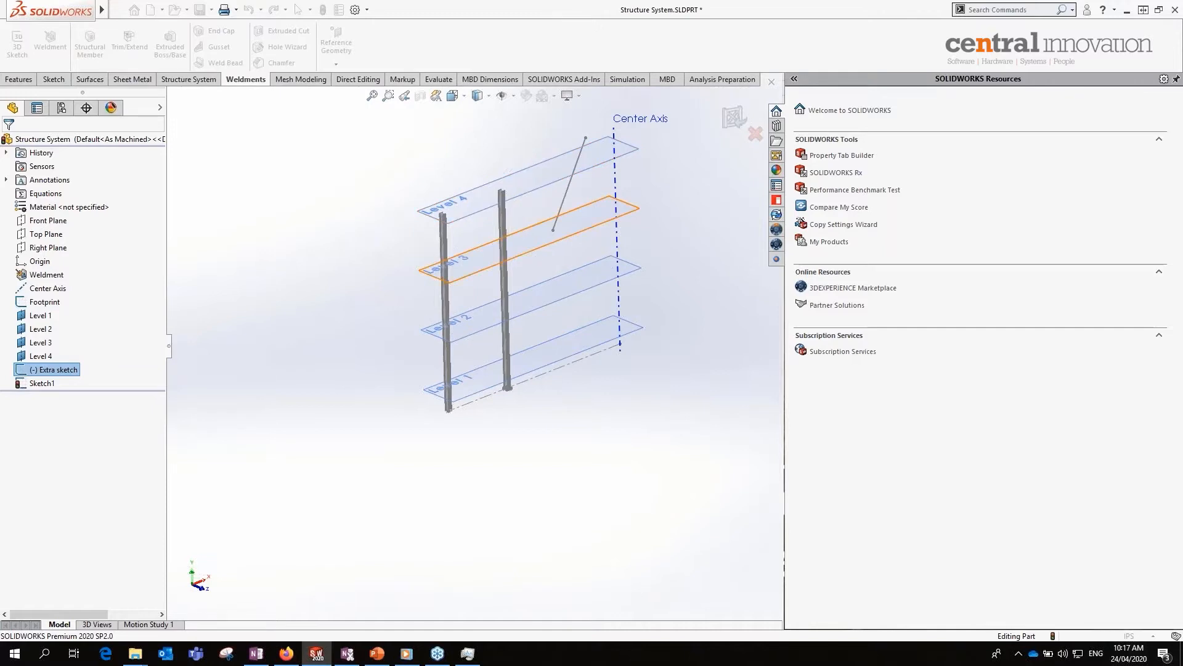
scroll(523, 252, "down", 5)
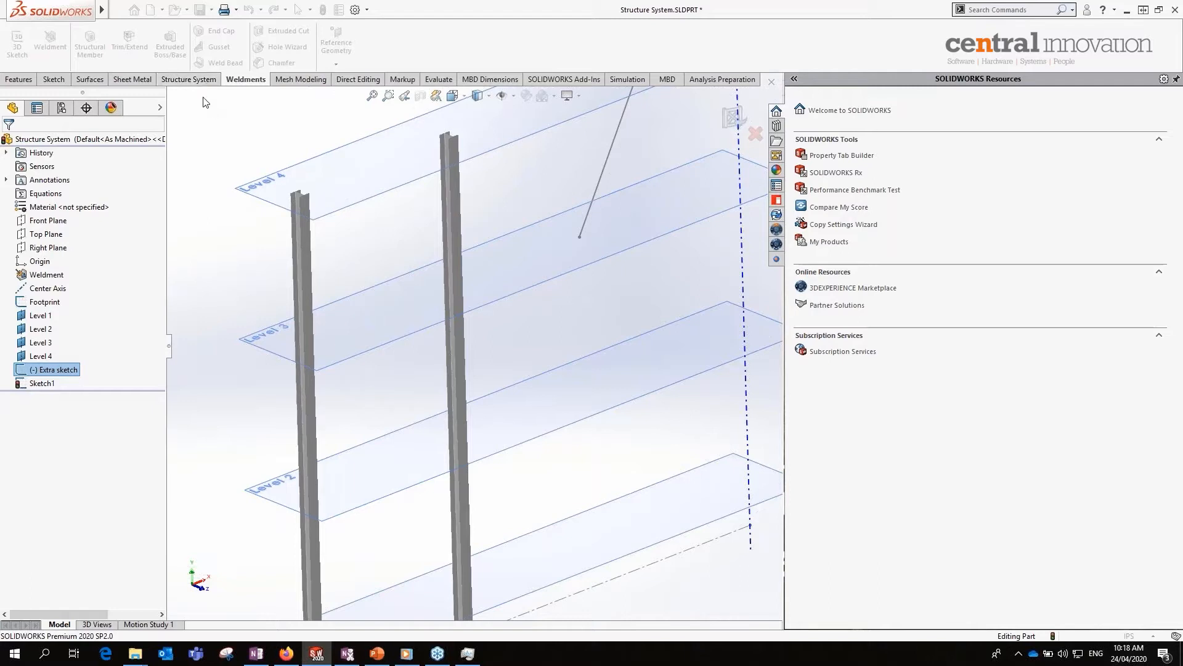
left_click(196, 80)
scroll(443, 404, "up", 4)
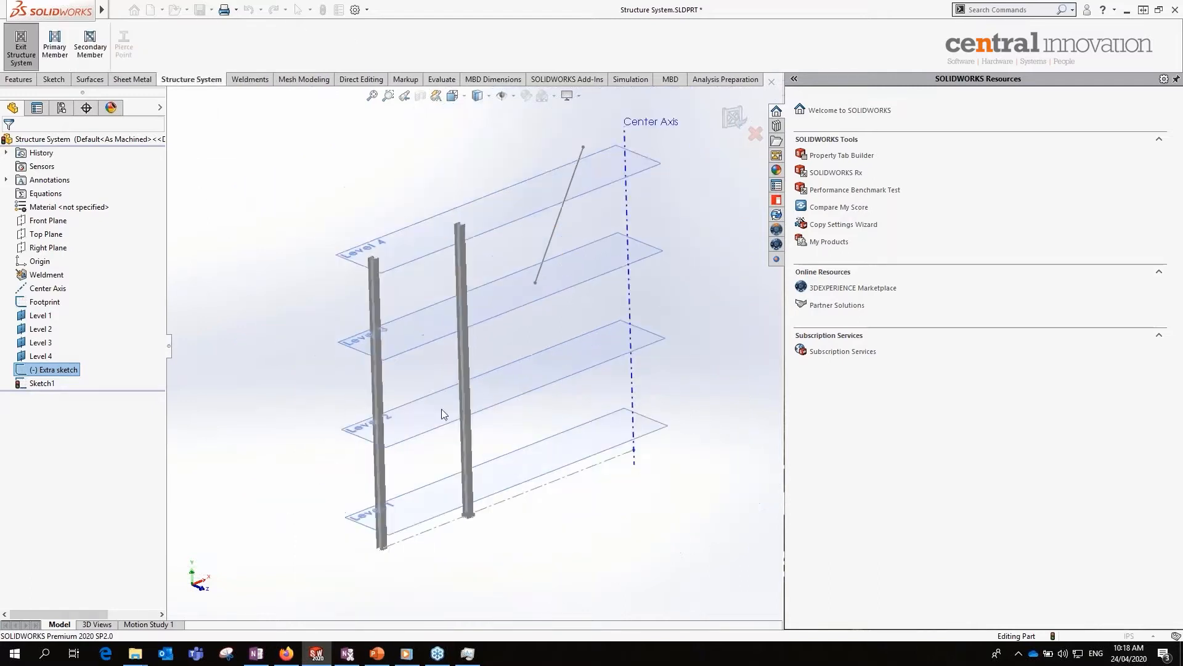
scroll(464, 254, "down", 3)
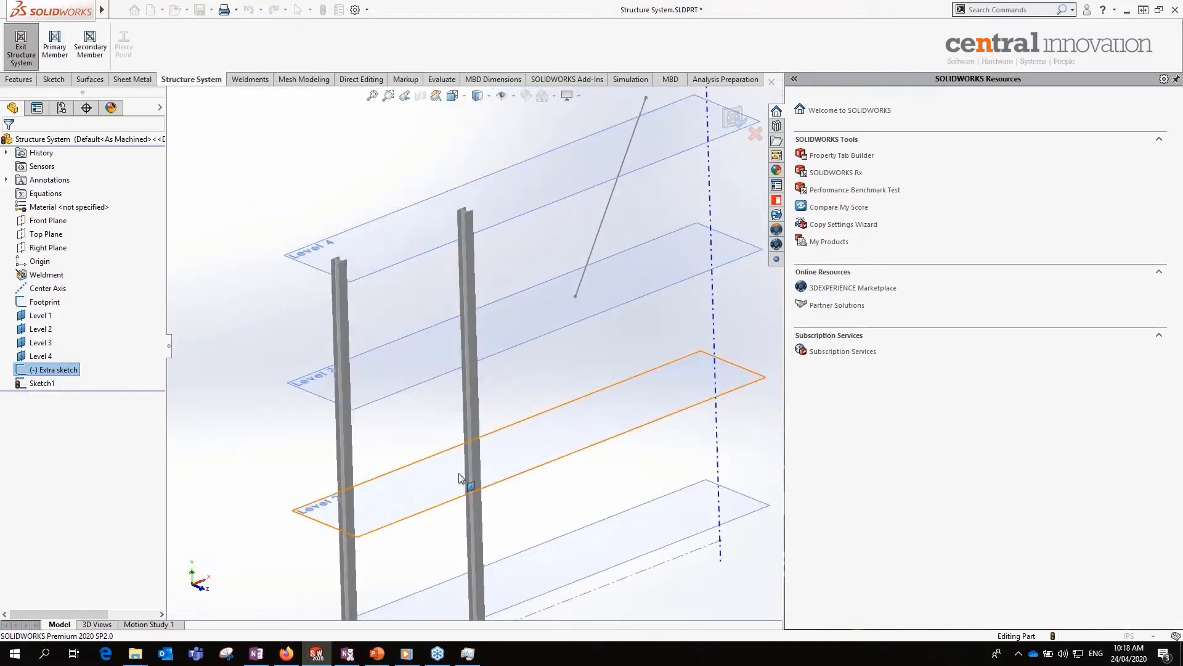
left_click(470, 264)
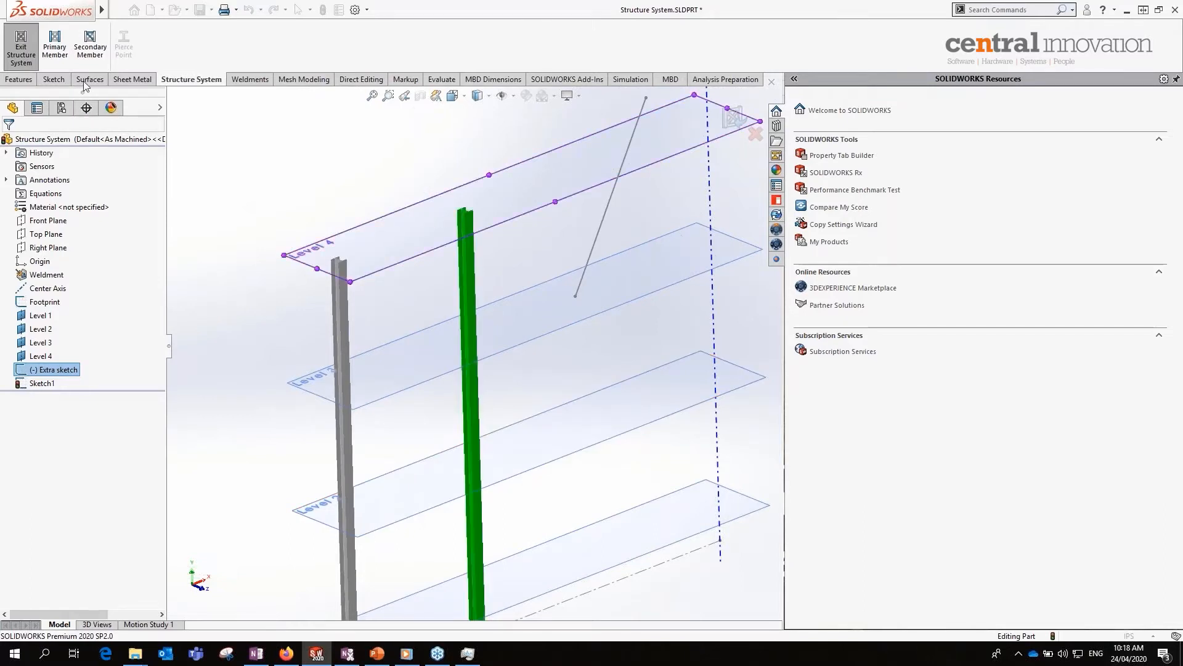
left_click(21, 51)
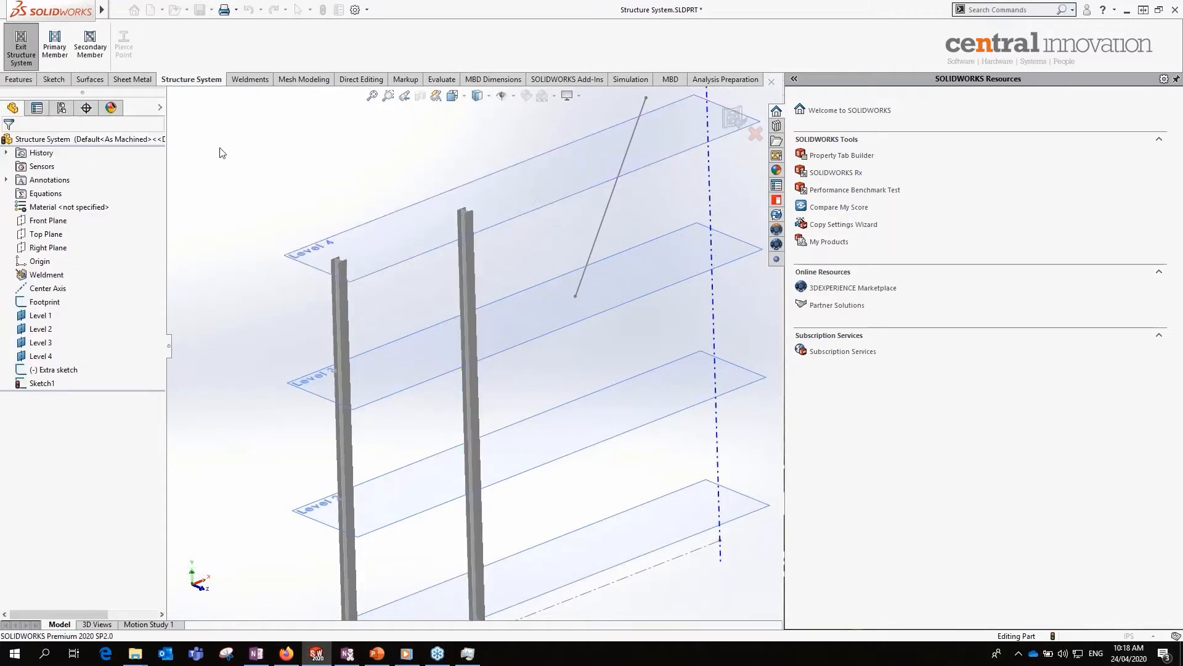
- Try size W14x34 on the inner vertical member's W Section profile, switch back to W12x65, and discard the edit
double_click(471, 271)
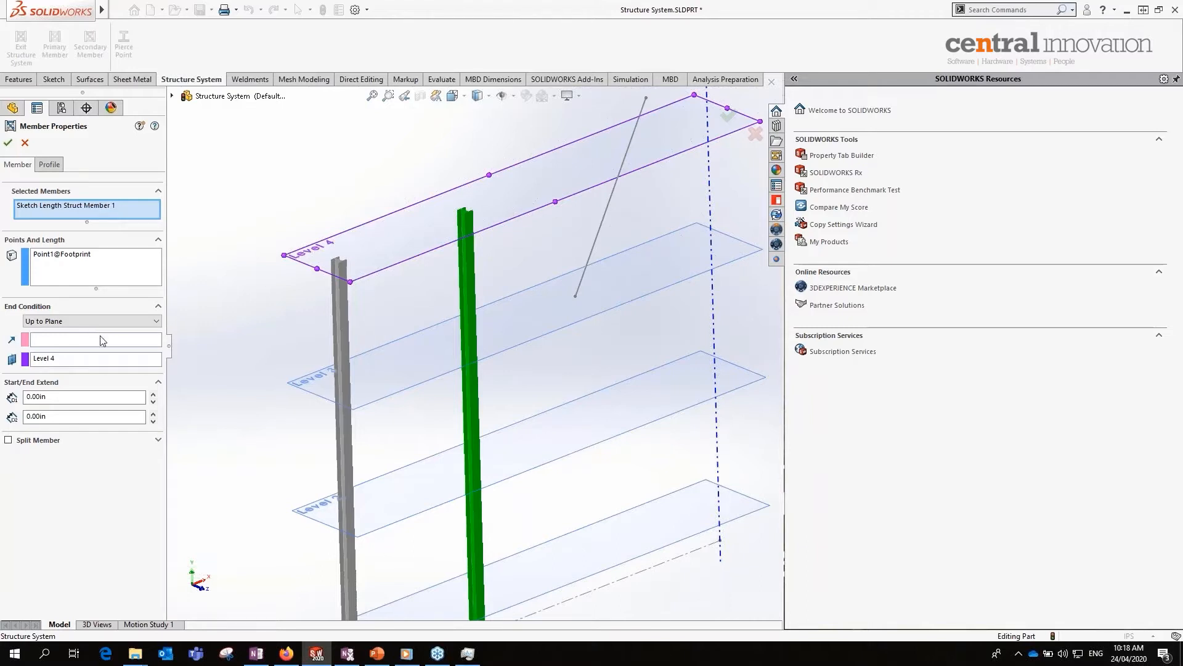
left_click(50, 164)
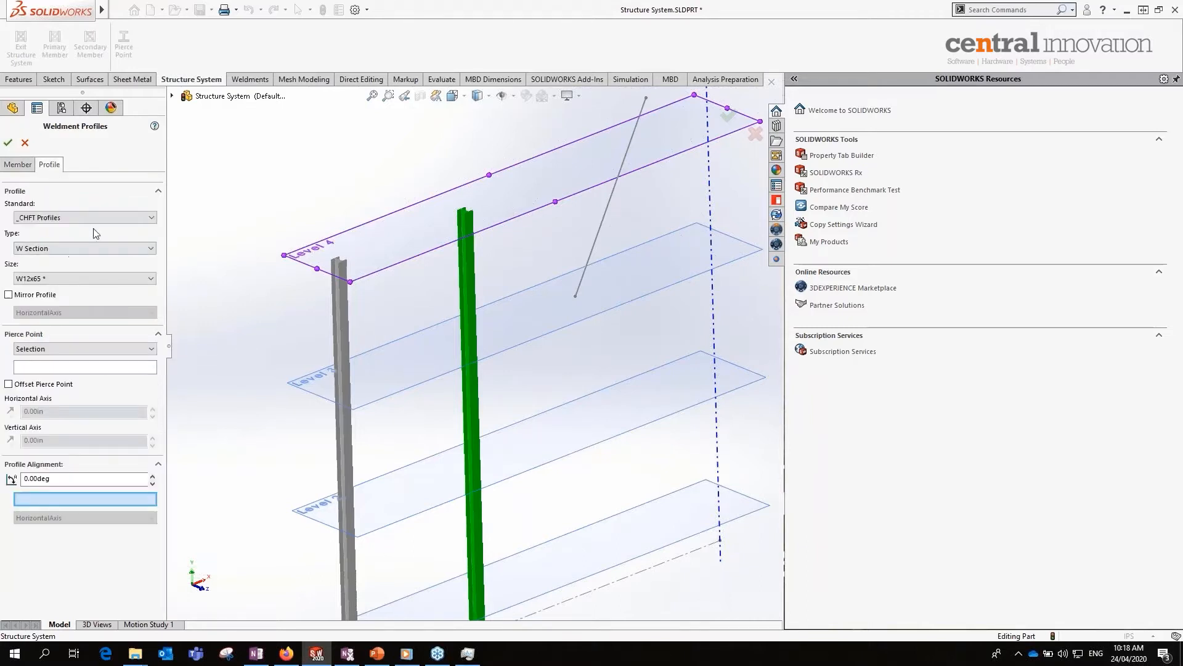
left_click(80, 279)
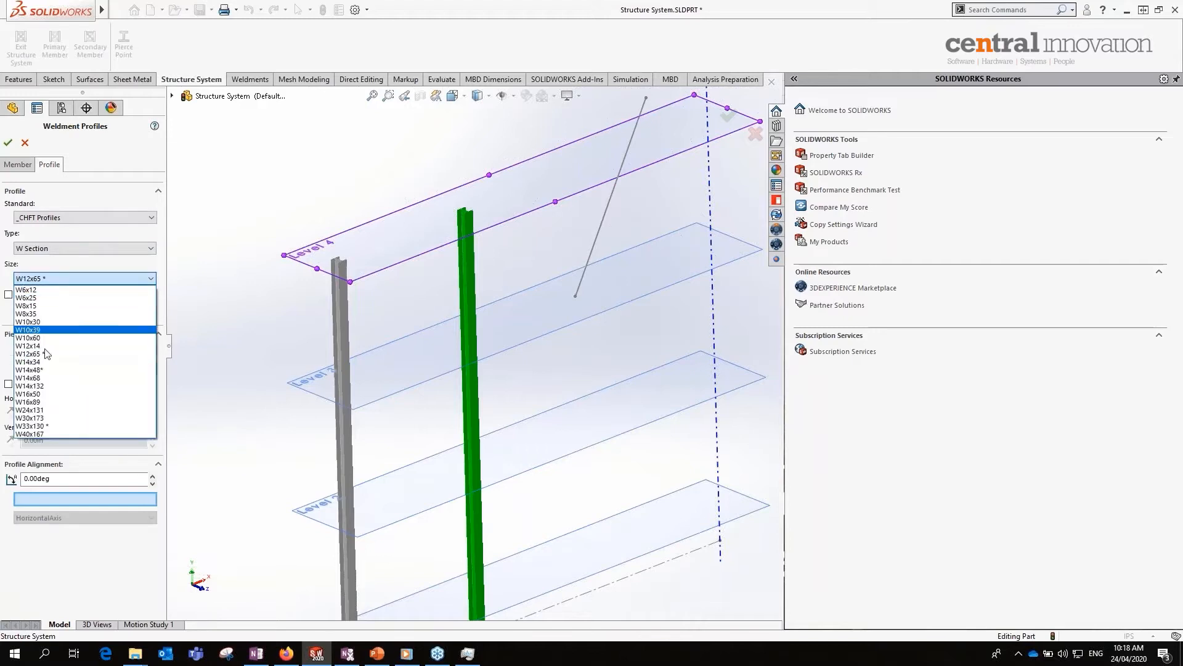
left_click(34, 361)
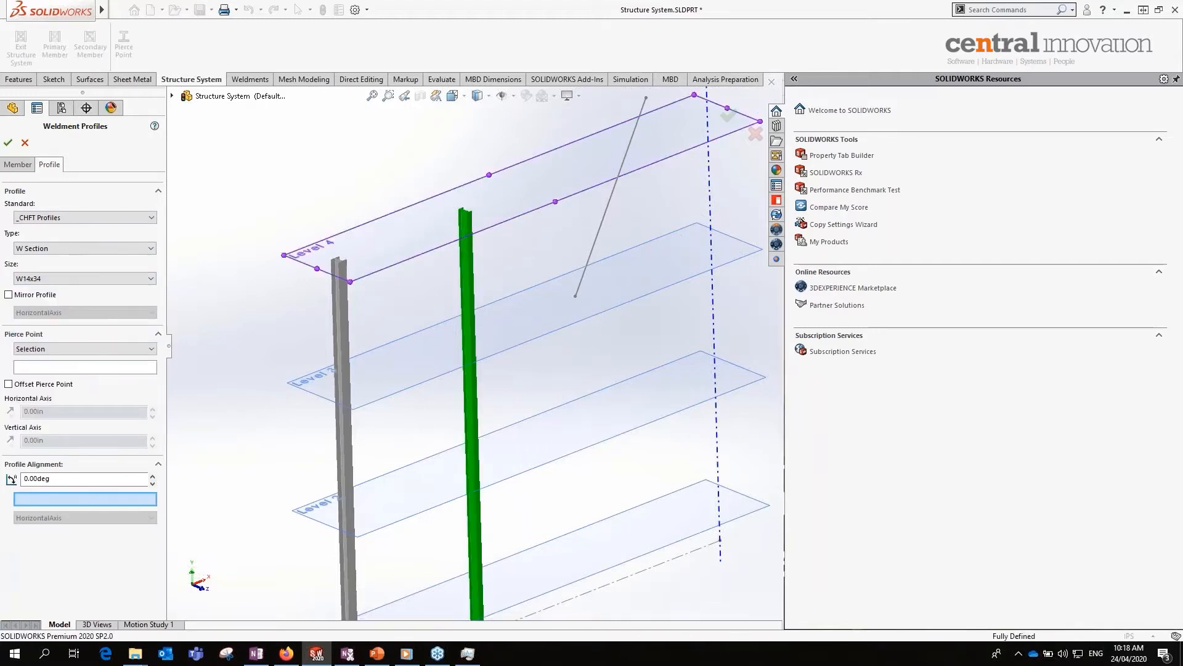
left_click(43, 281)
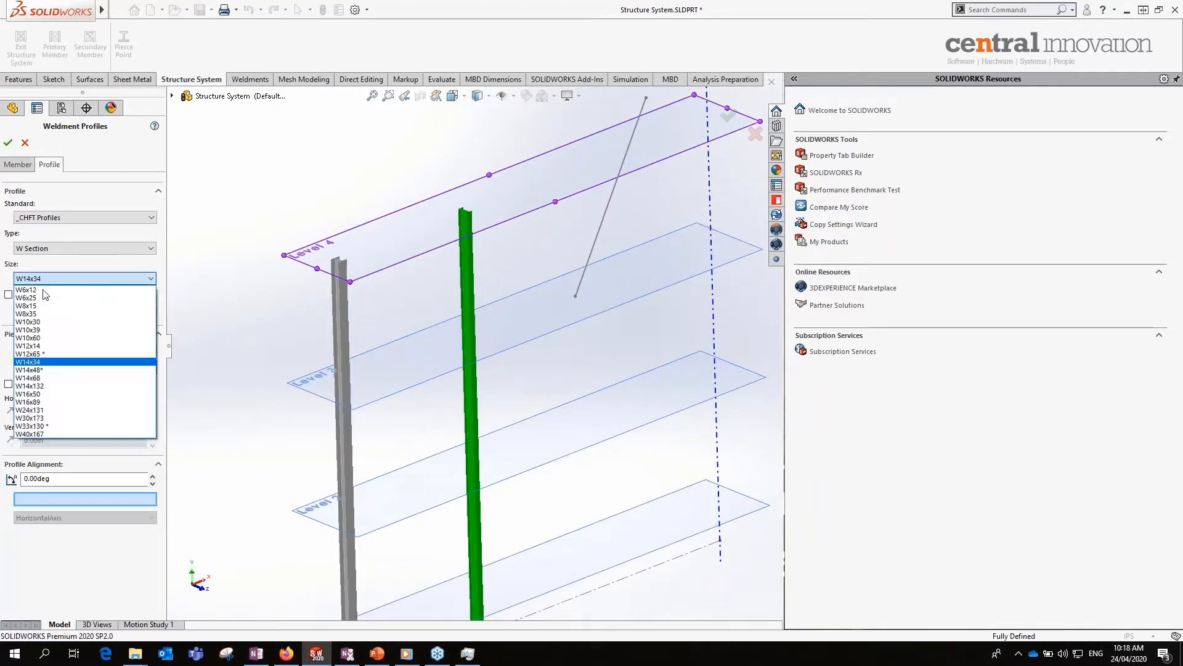
left_click(48, 355)
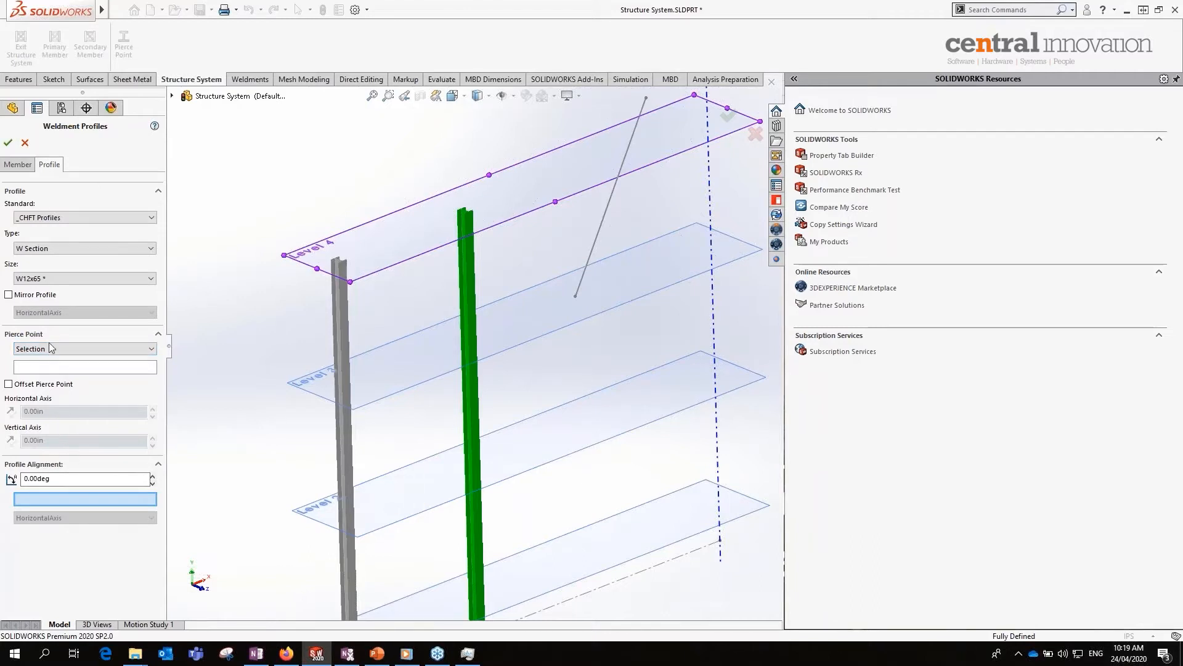
left_click(25, 143)
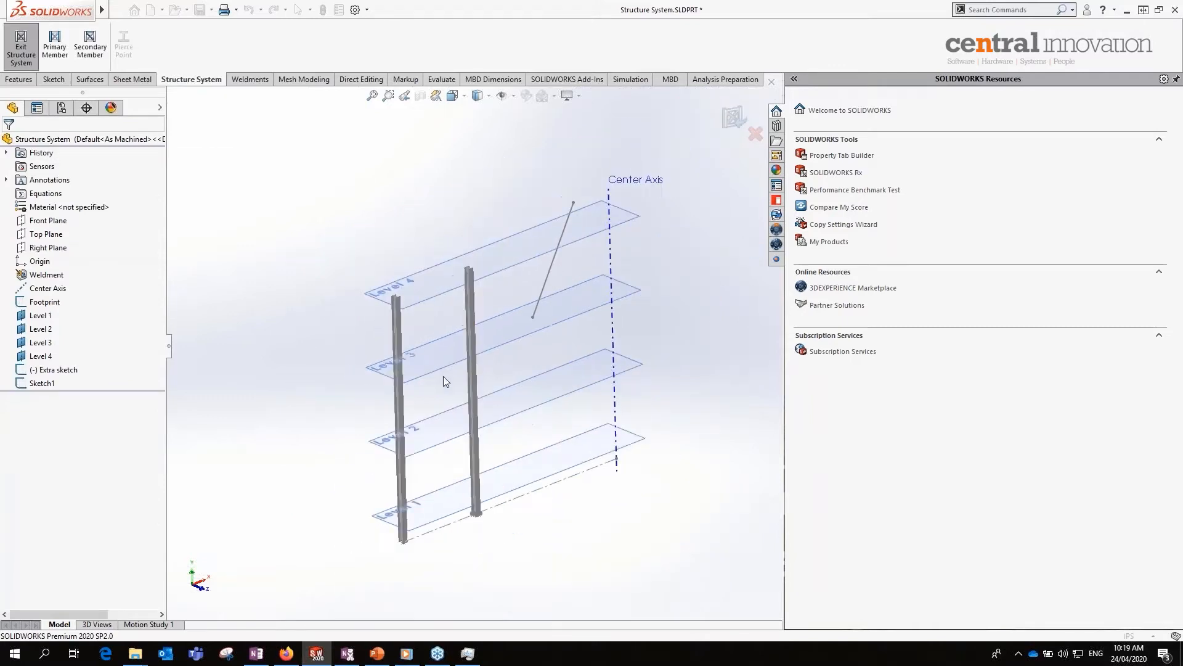
- Review the outer vertical member's properties and the available primary member types without changing anything
middle_click_drag(467, 333, 497, 332)
middle_click_drag(509, 331, 379, 323)
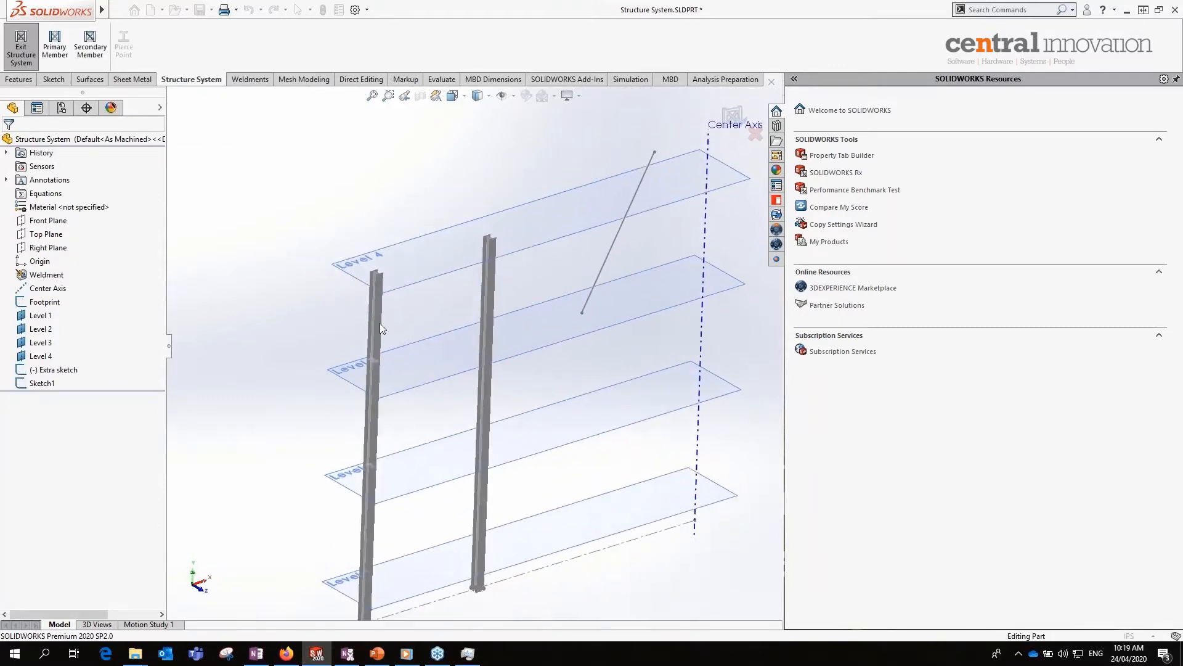
left_click(377, 313)
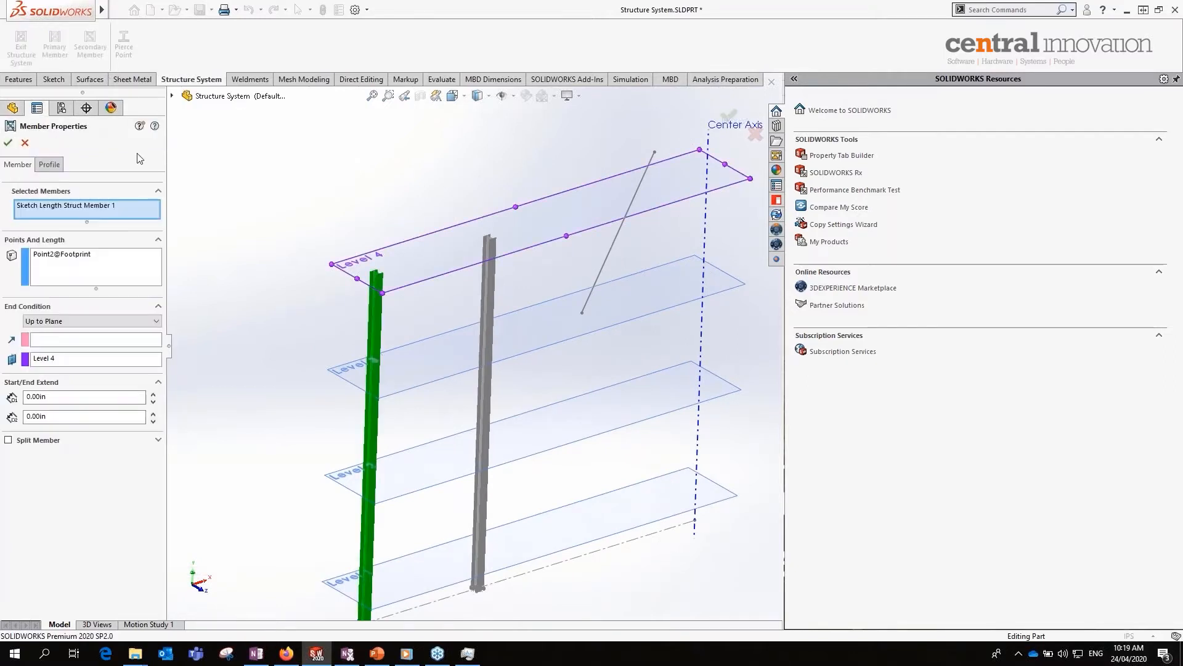
left_click(25, 144)
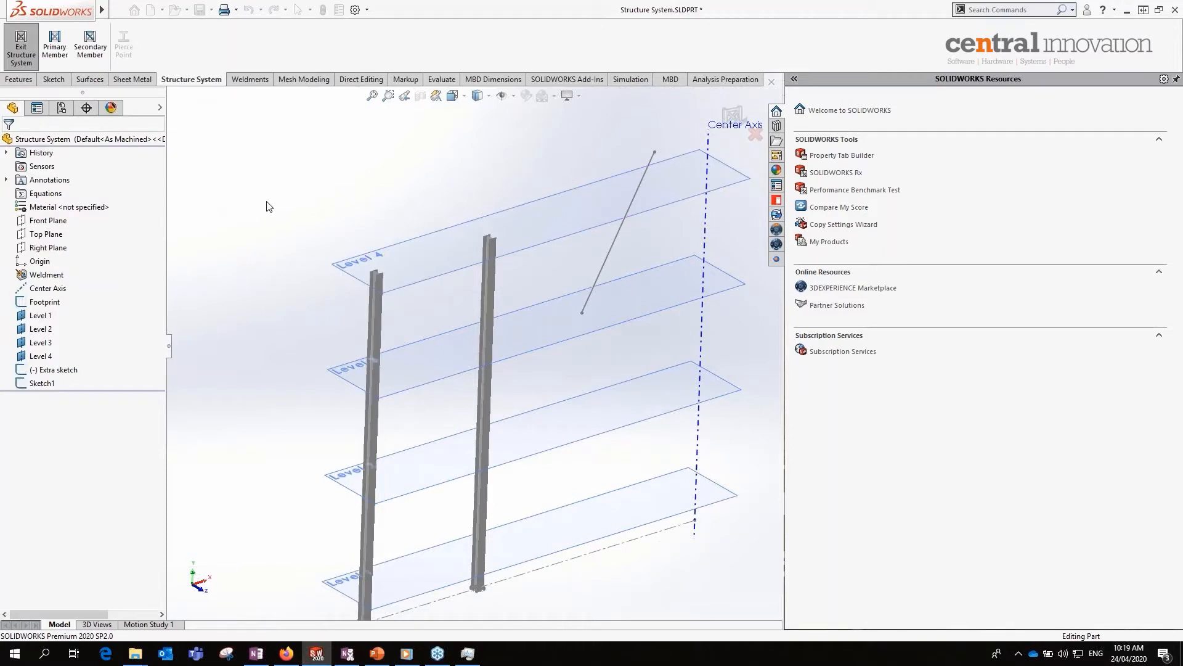
left_click(56, 51)
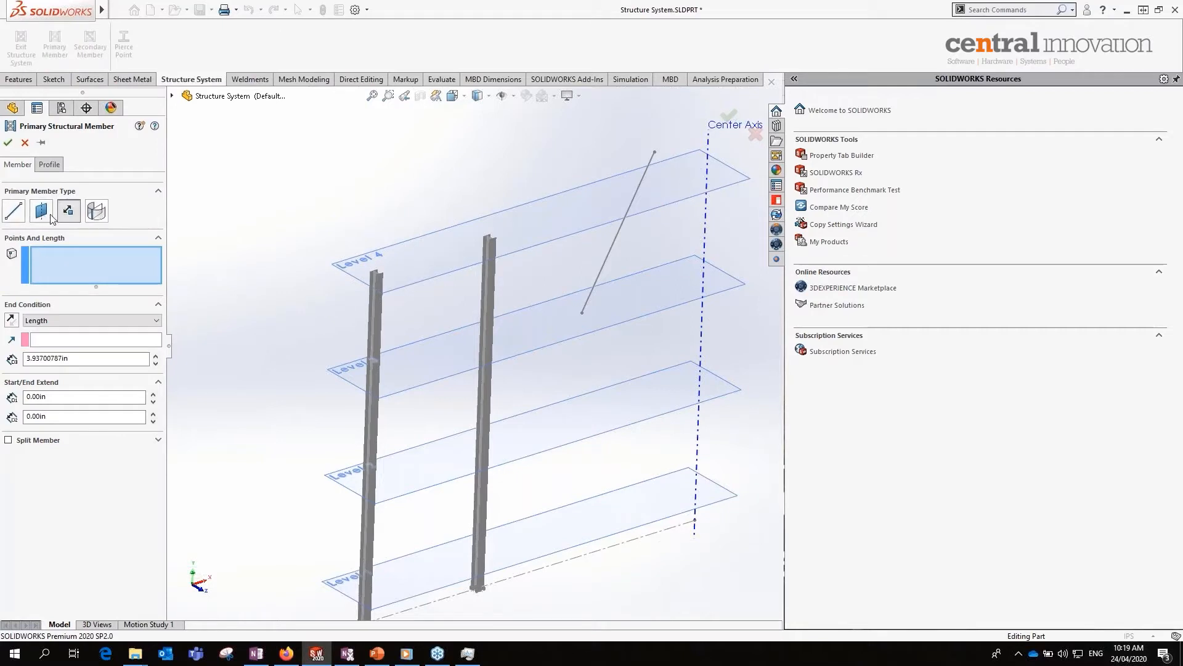
left_click(24, 143)
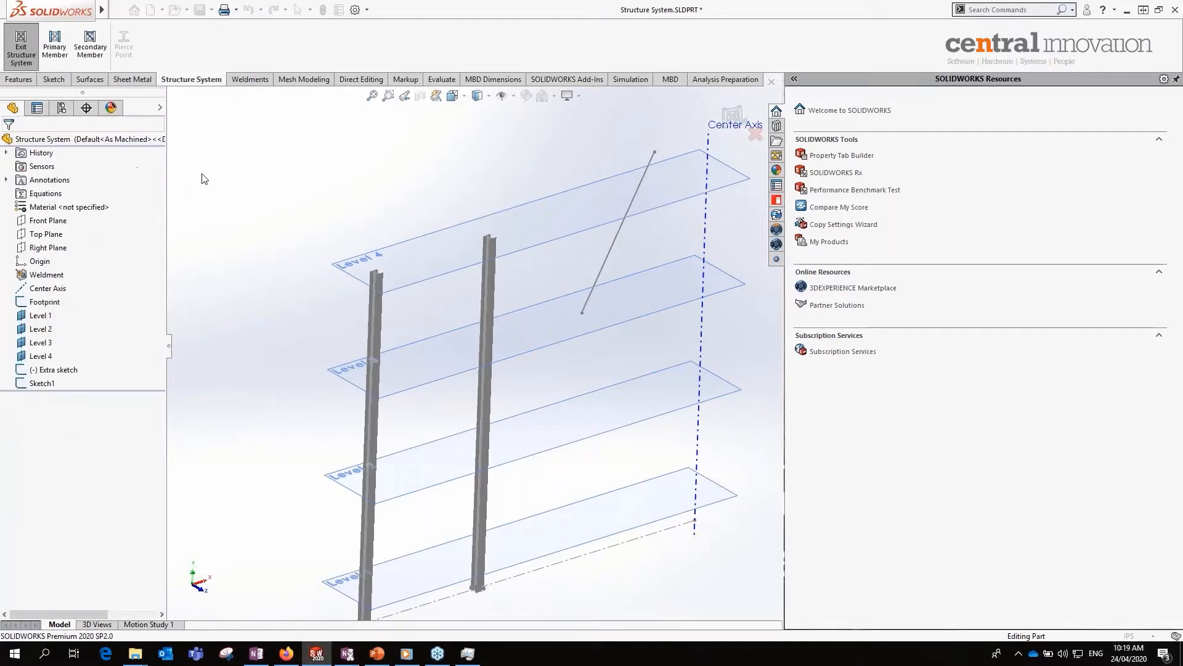
- Start a between-points secondary structural member and pick the outer and inner vertical members as its supporting pair
left_click(93, 51)
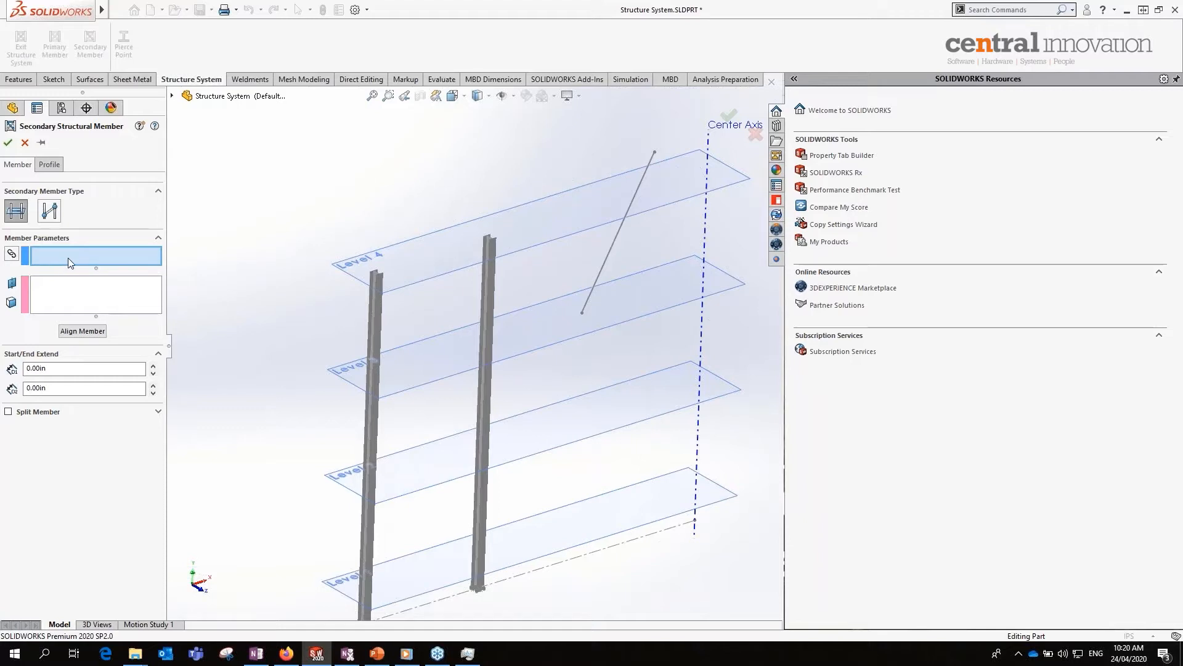
left_click(373, 436)
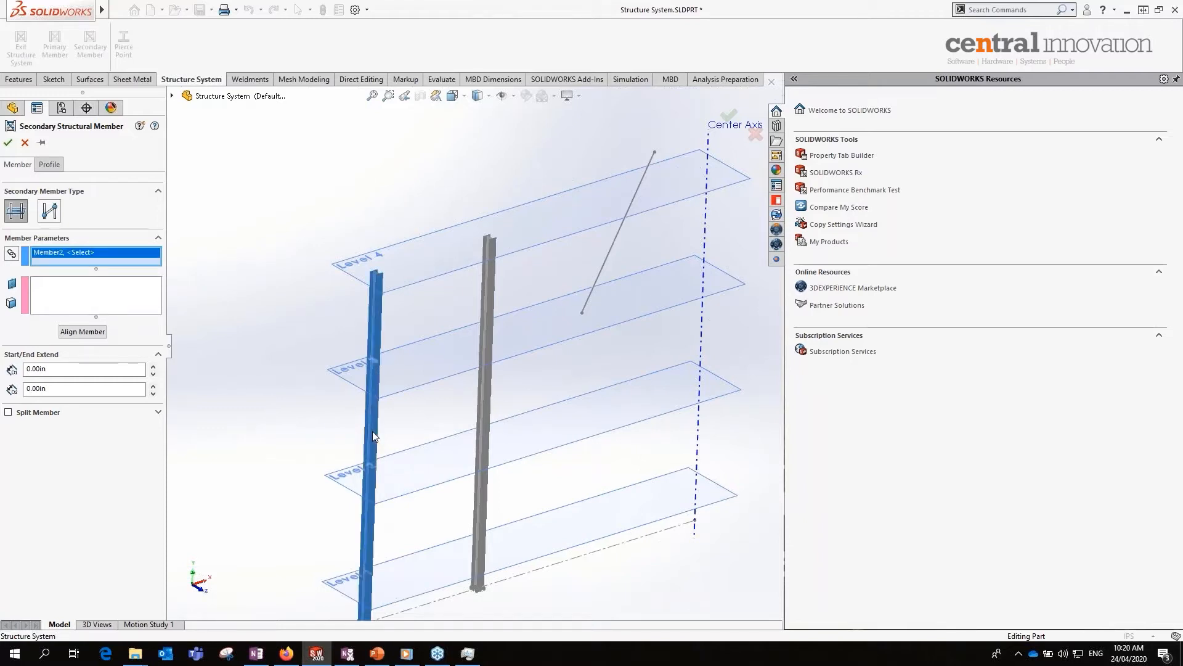
left_click(484, 412)
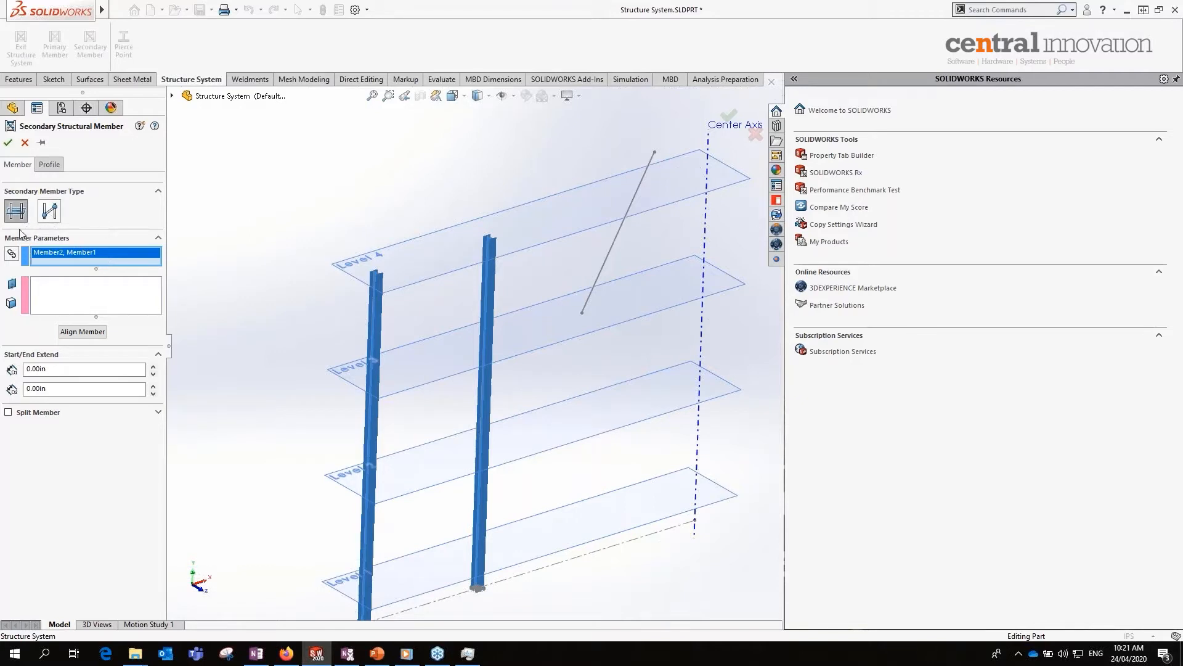
scroll(499, 459, "up", 2)
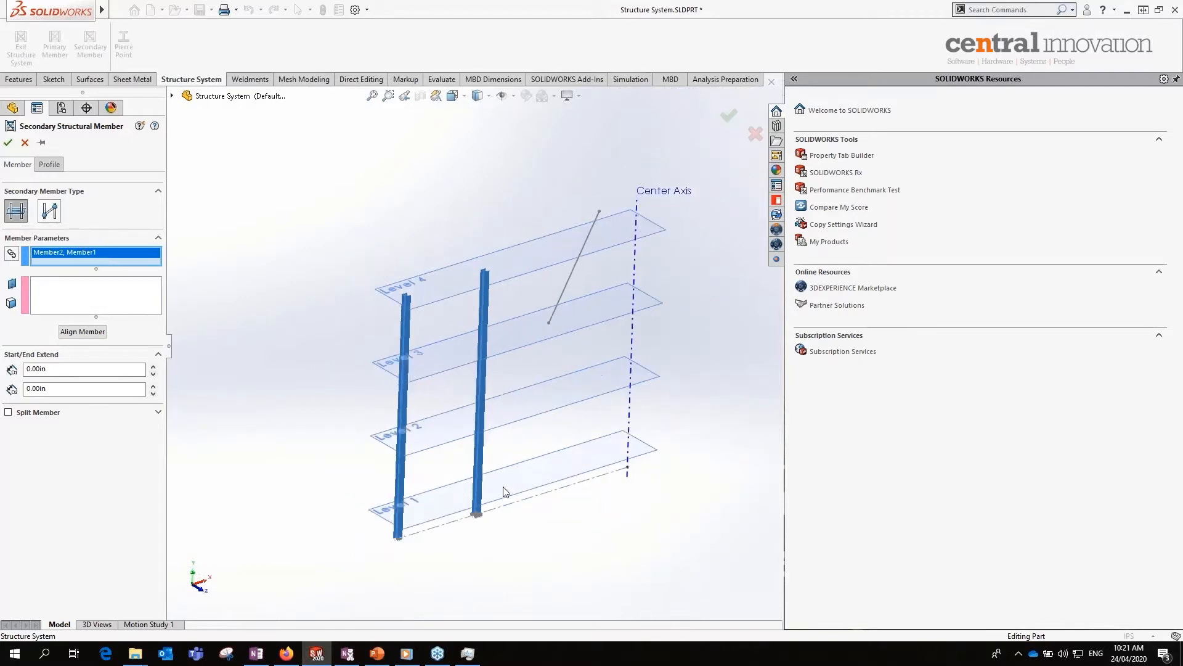
scroll(510, 495, "down", 3)
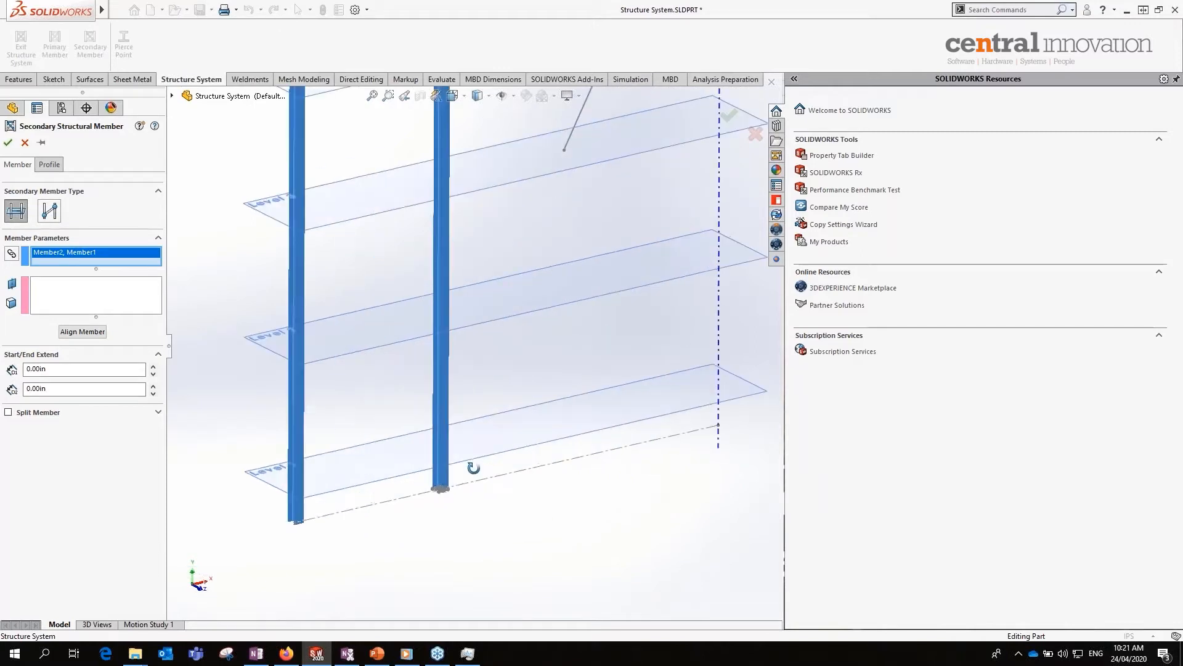
- Place the secondary members between the two vertical members at the Level 1, Level 2, Level 3 and Level 4 planes
left_click(110, 285)
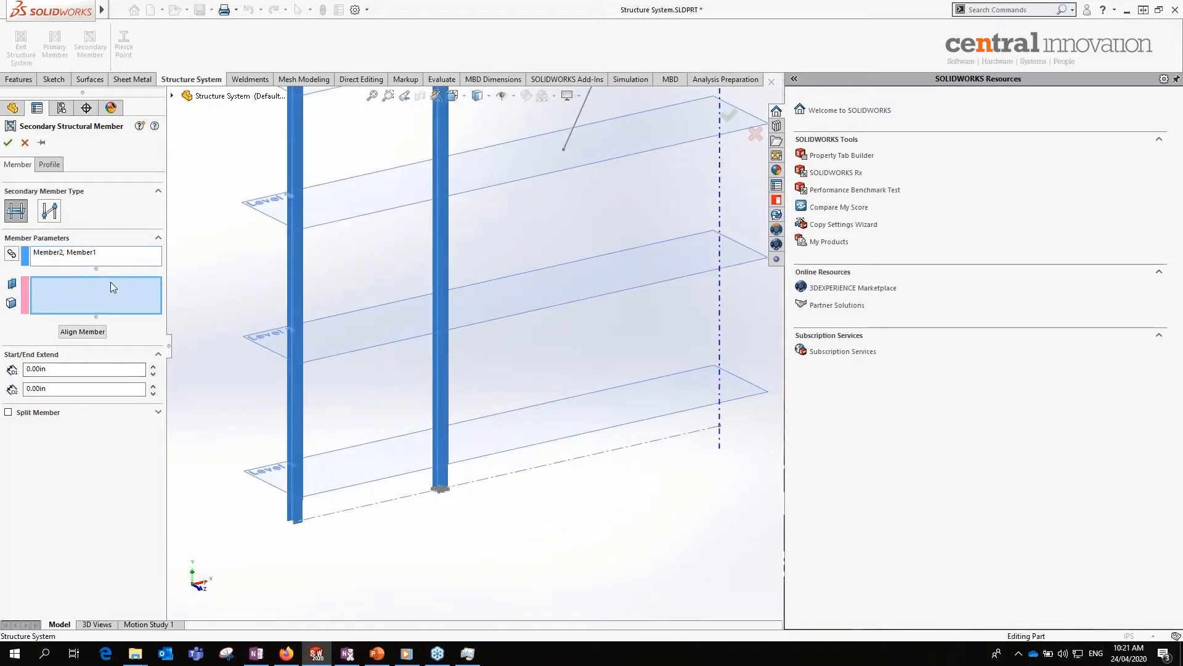
left_click(469, 417)
left_click(485, 315)
left_click(467, 201)
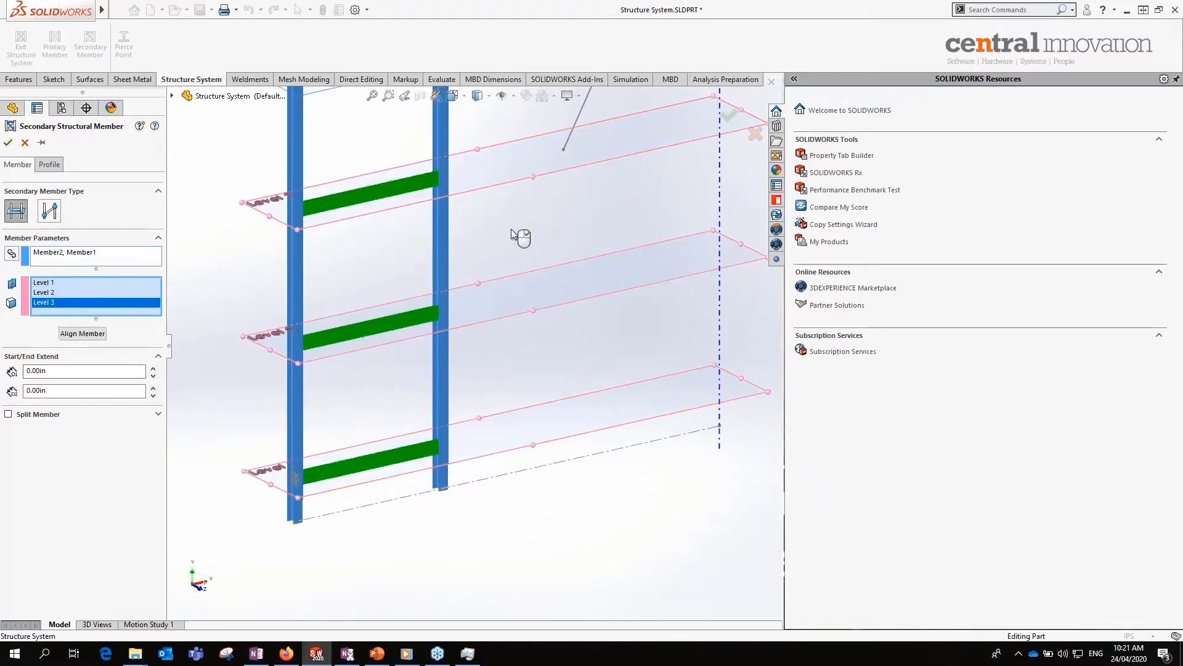
scroll(517, 237, "up", 2)
left_click(484, 162)
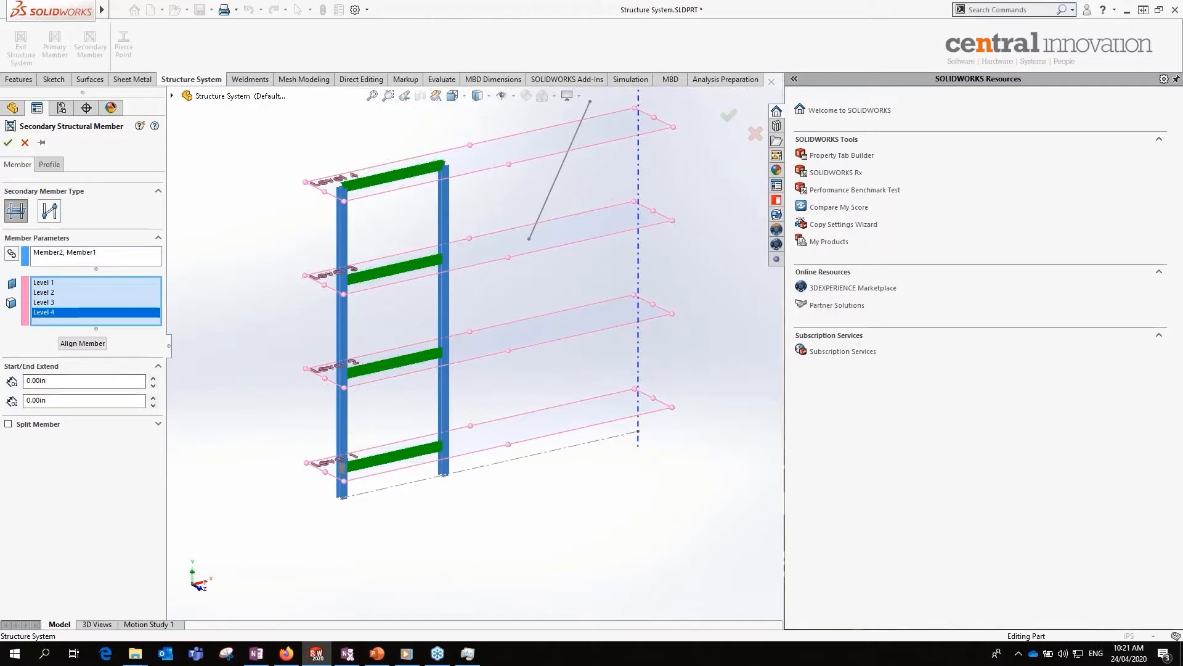
- Review the secondary members' W Section profile settings and inspect how the Level 4 beam meets the outer vertical member's end
left_click(55, 165)
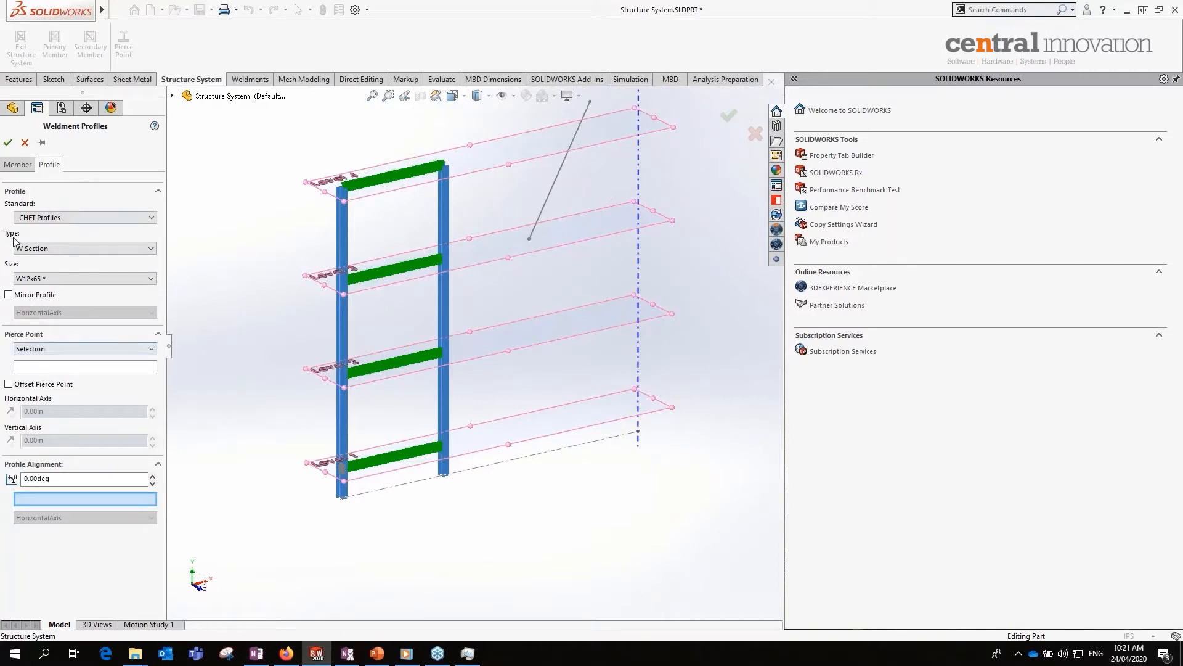
left_click(82, 192)
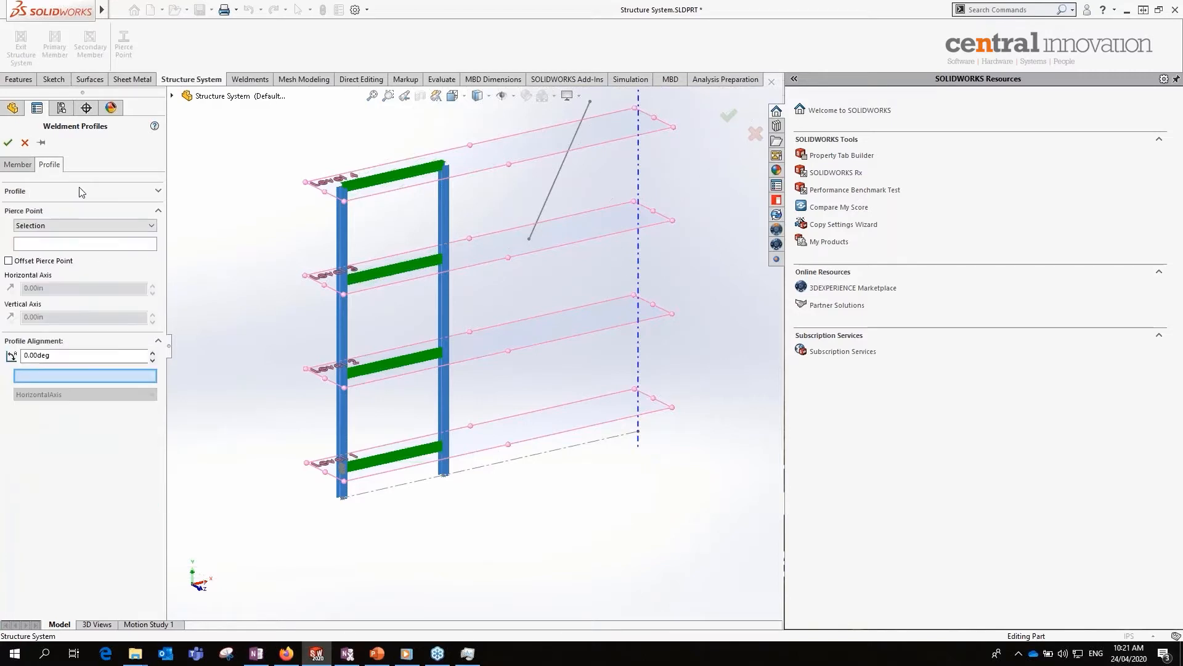
left_click(86, 192)
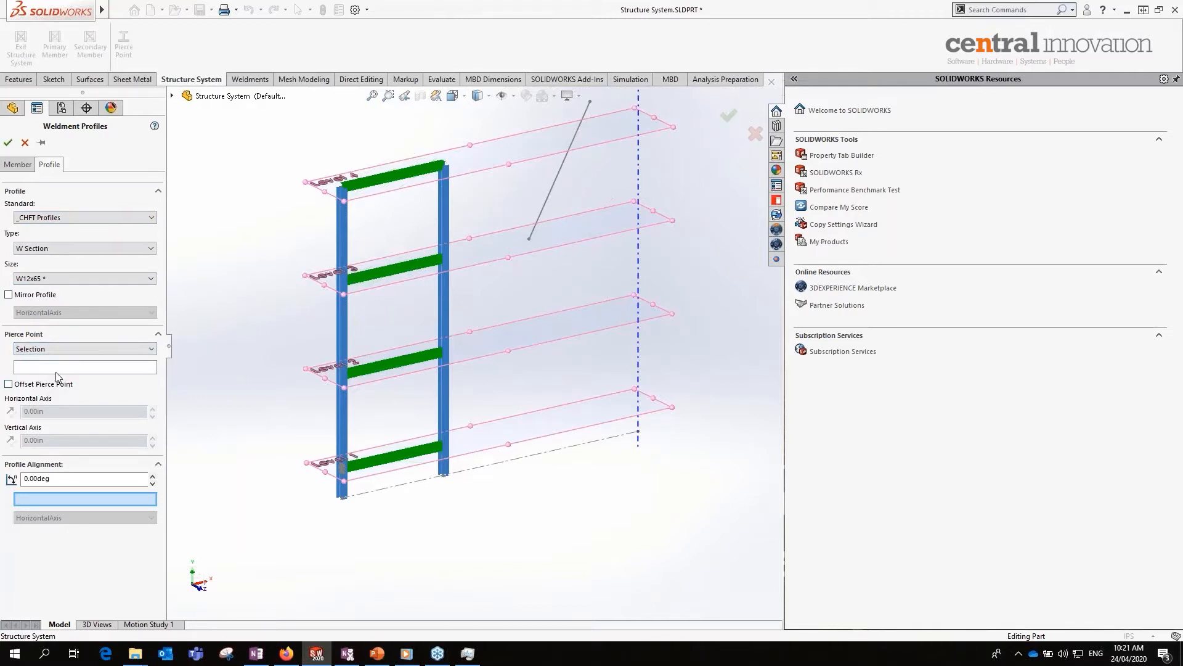
scroll(341, 165, "down", 1)
scroll(347, 161, "down", 9)
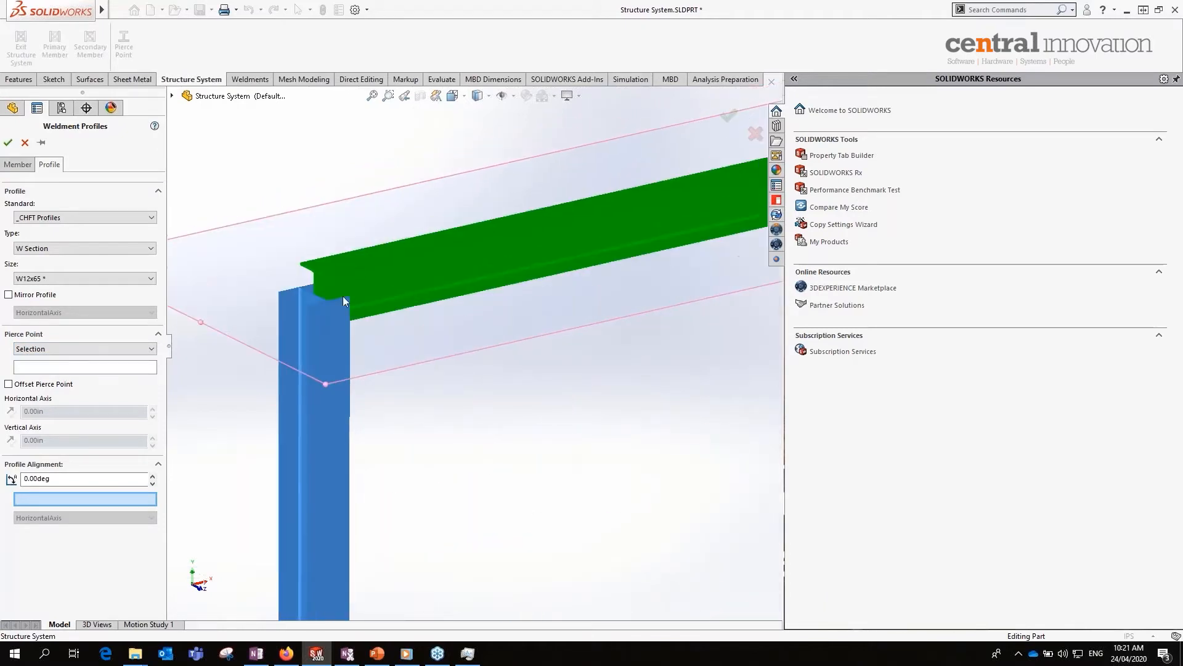
scroll(511, 523, "up", 11)
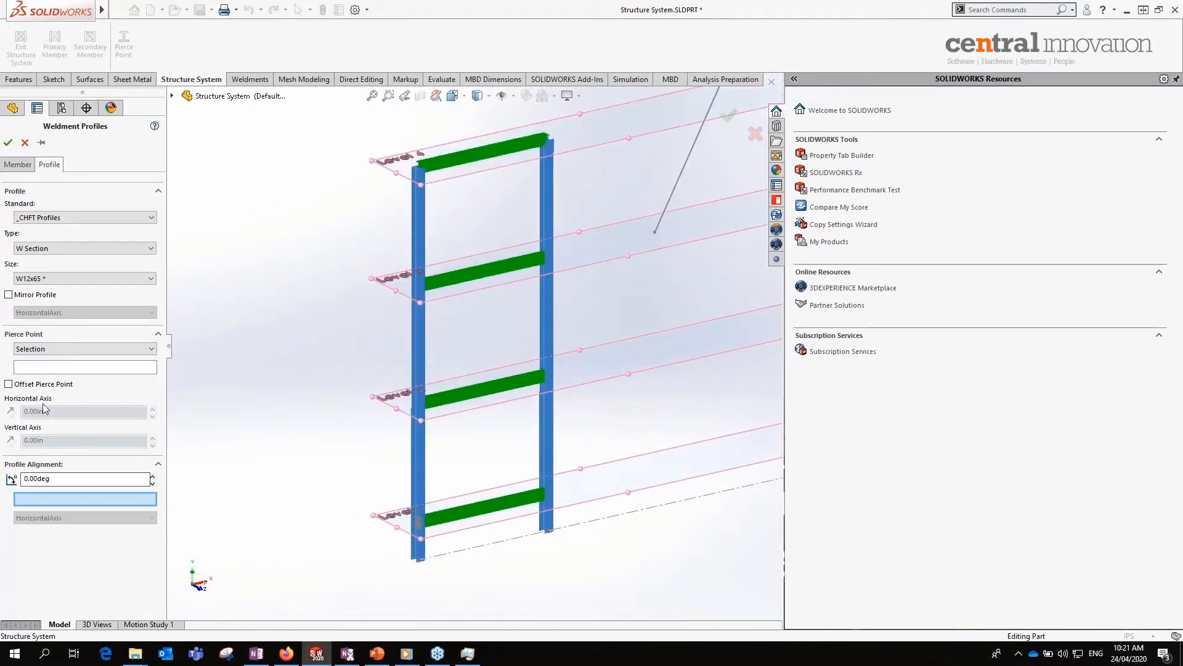
- Set the secondary profile's pierce point to the middle of its top flange's outer edge and inspect the Level 1 beam
left_click(39, 368)
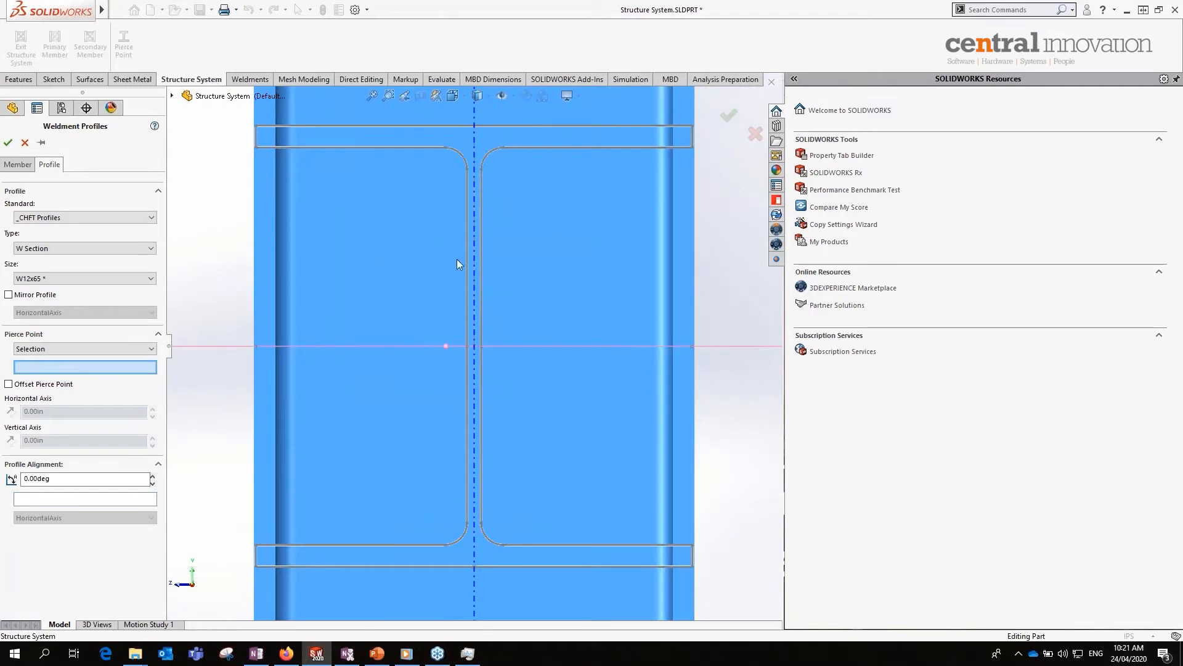
scroll(471, 329, "up", 5)
middle_click_drag(479, 330, 476, 329)
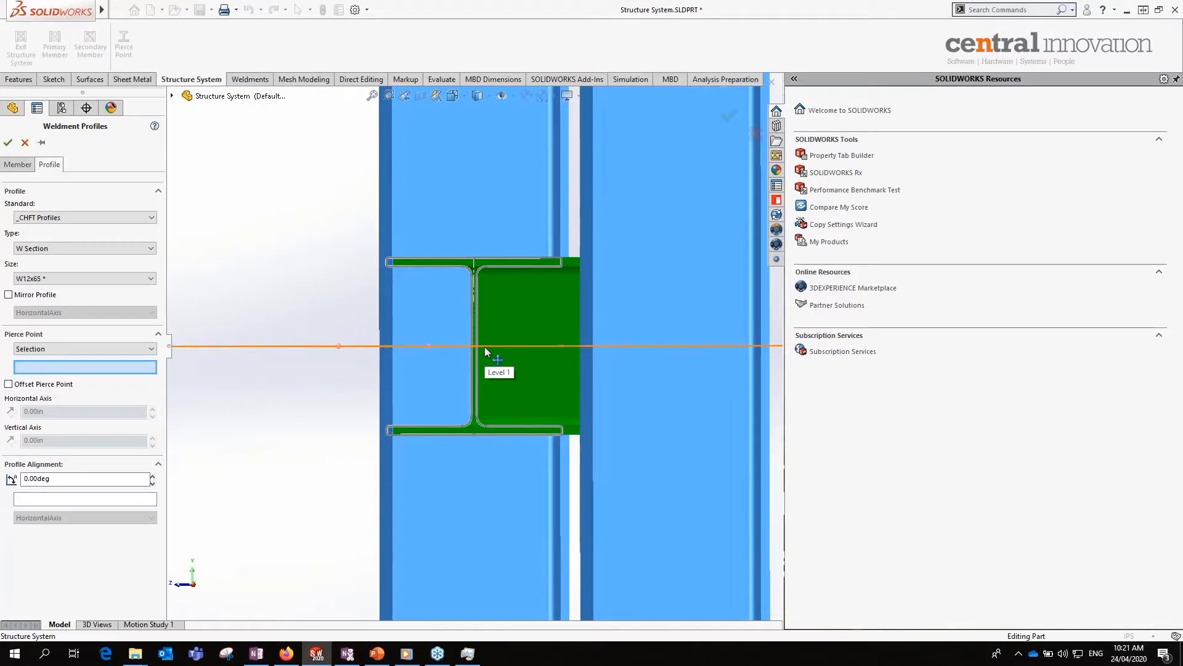
left_click(85, 368)
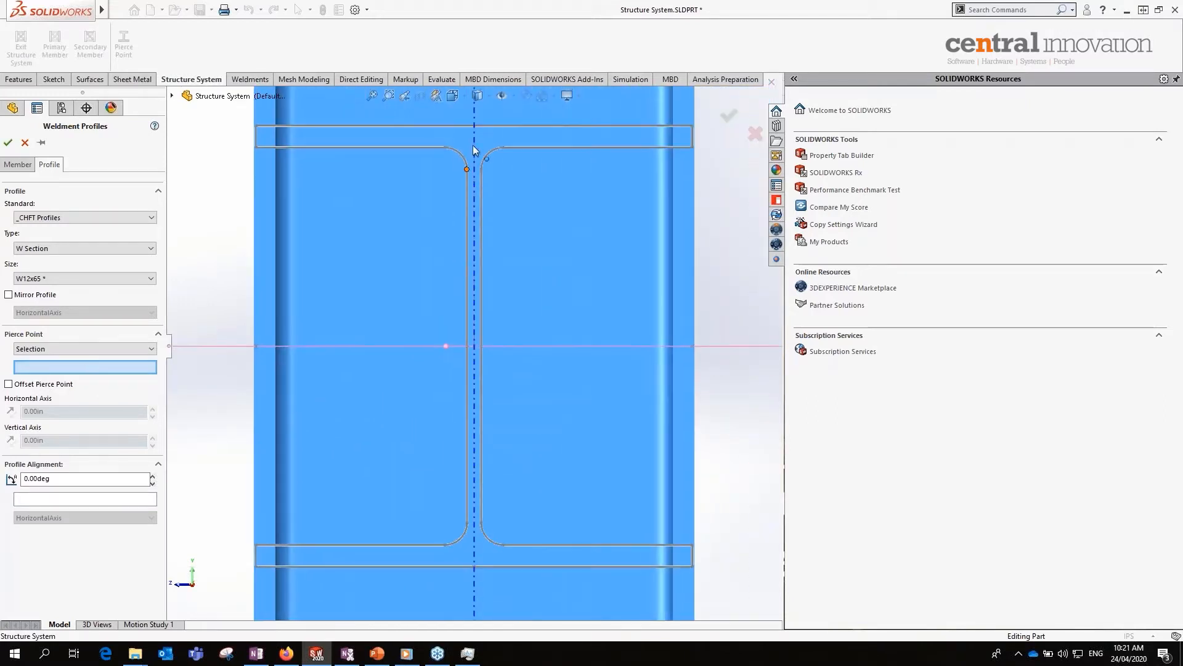
left_click(474, 127)
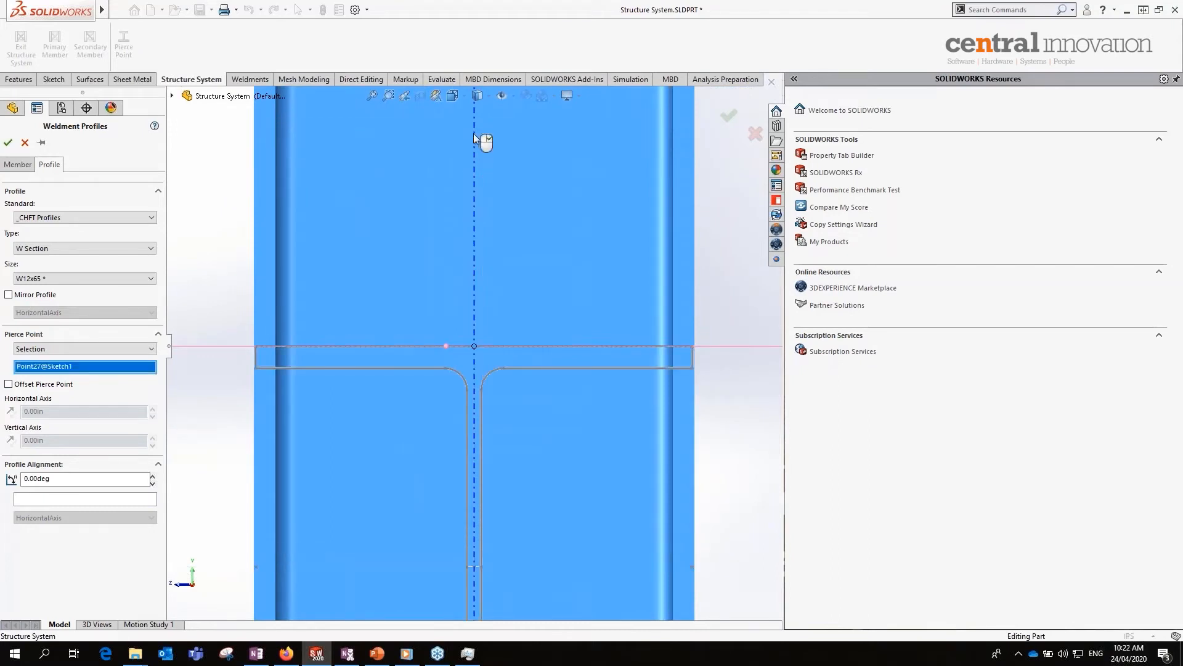
middle_click_drag(455, 347, 495, 375)
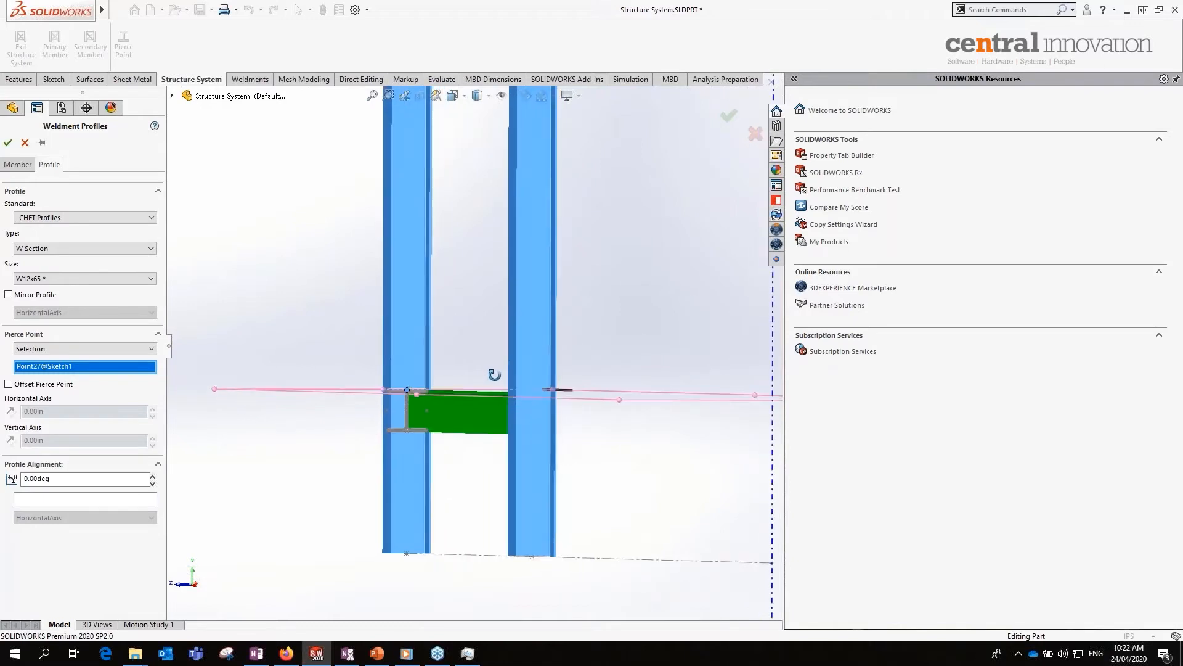
scroll(353, 387, "down", 4)
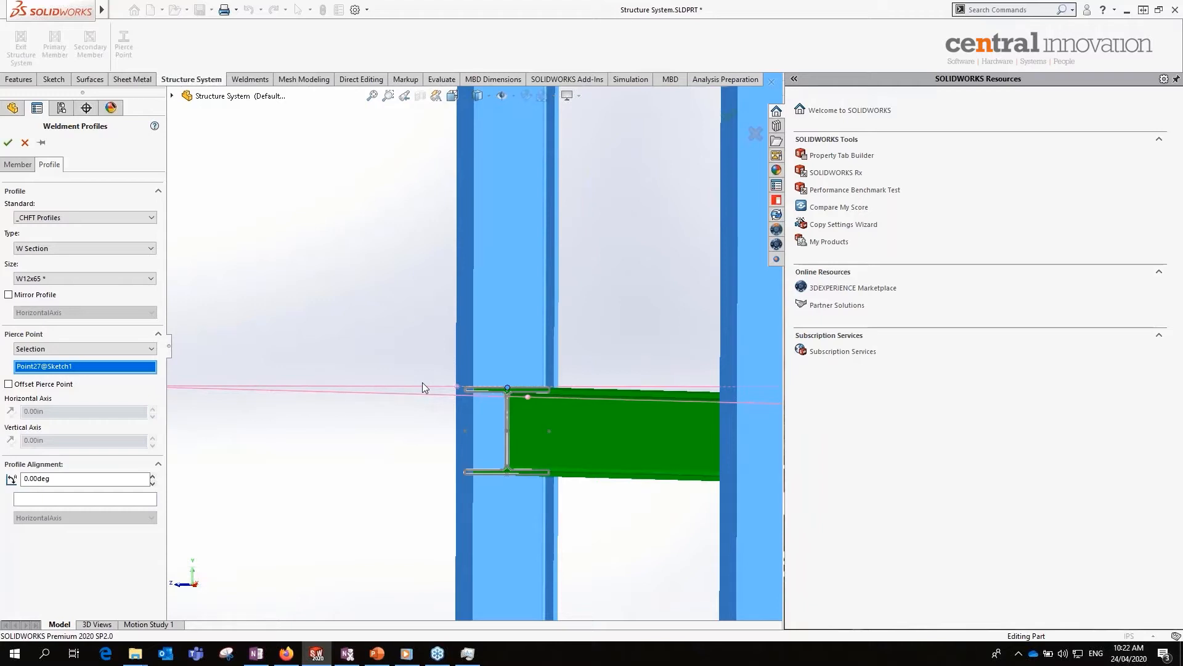
scroll(449, 344, "up", 4)
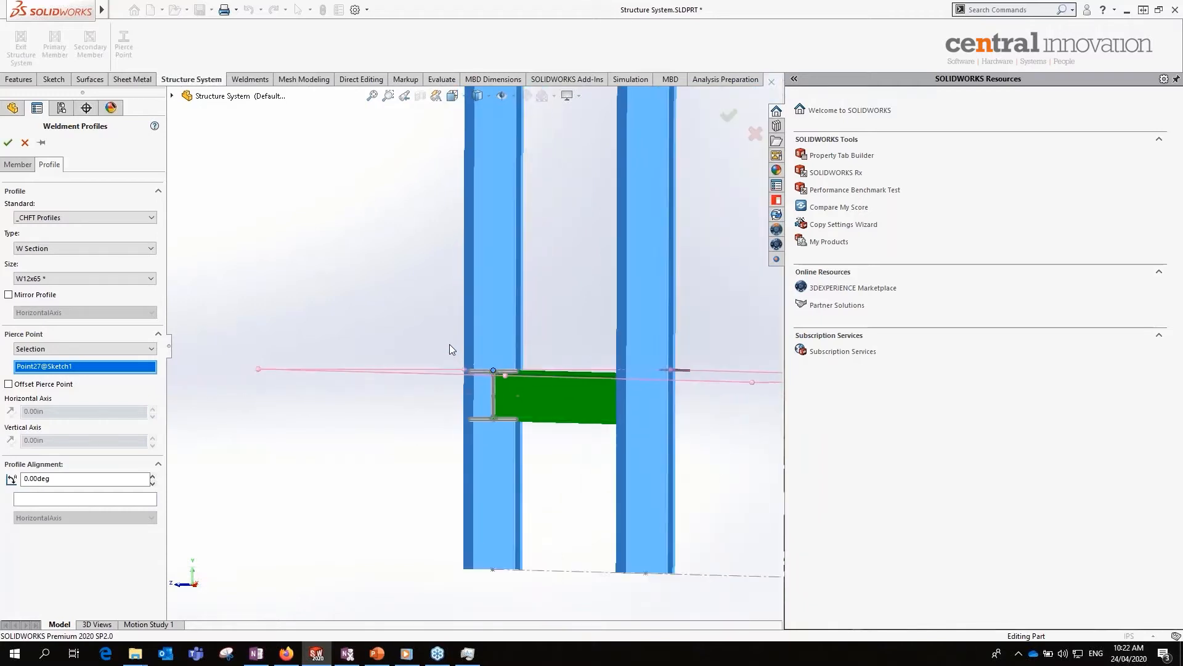
scroll(476, 346, "down", 3)
scroll(476, 346, "down", 2)
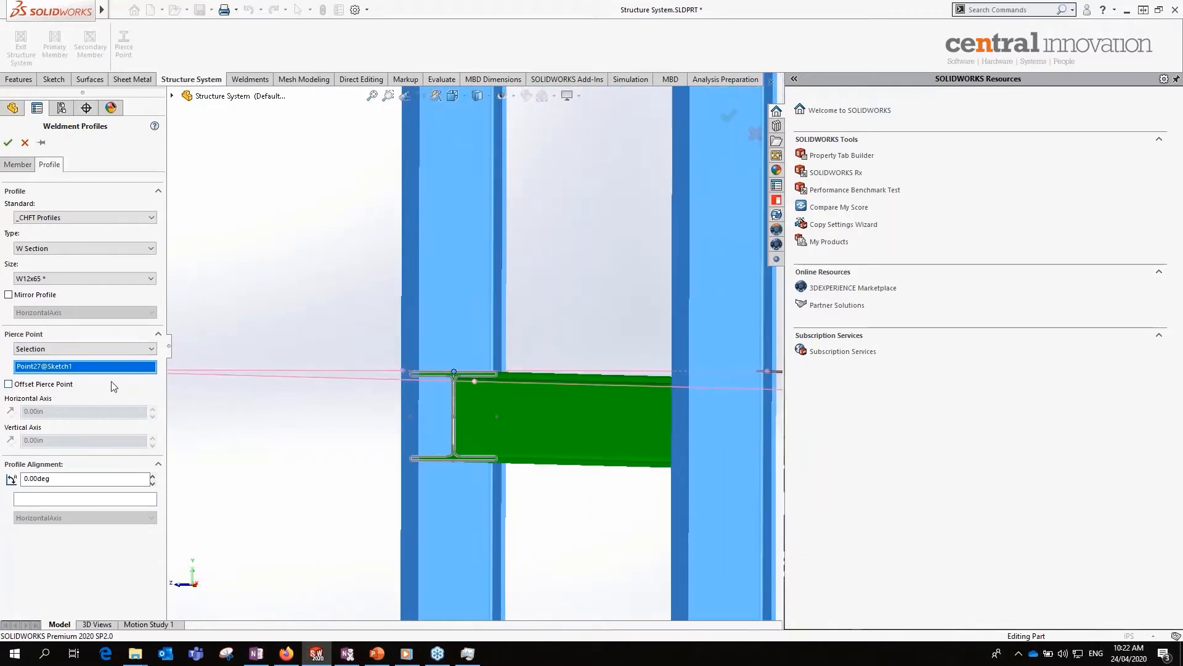
- Enable the pierce point offset, set its horizontal value to 0.50 in, and look at the Level 1 profile from its end
left_click(8, 383)
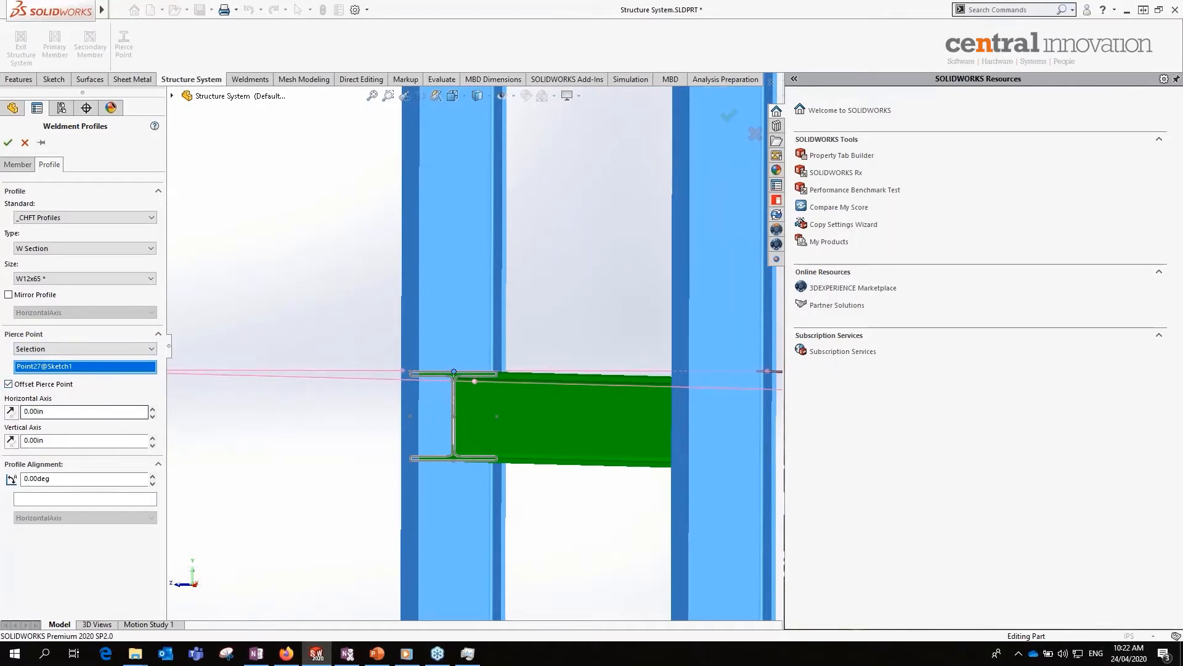
left_click(152, 409)
scroll(401, 380, "down", 4)
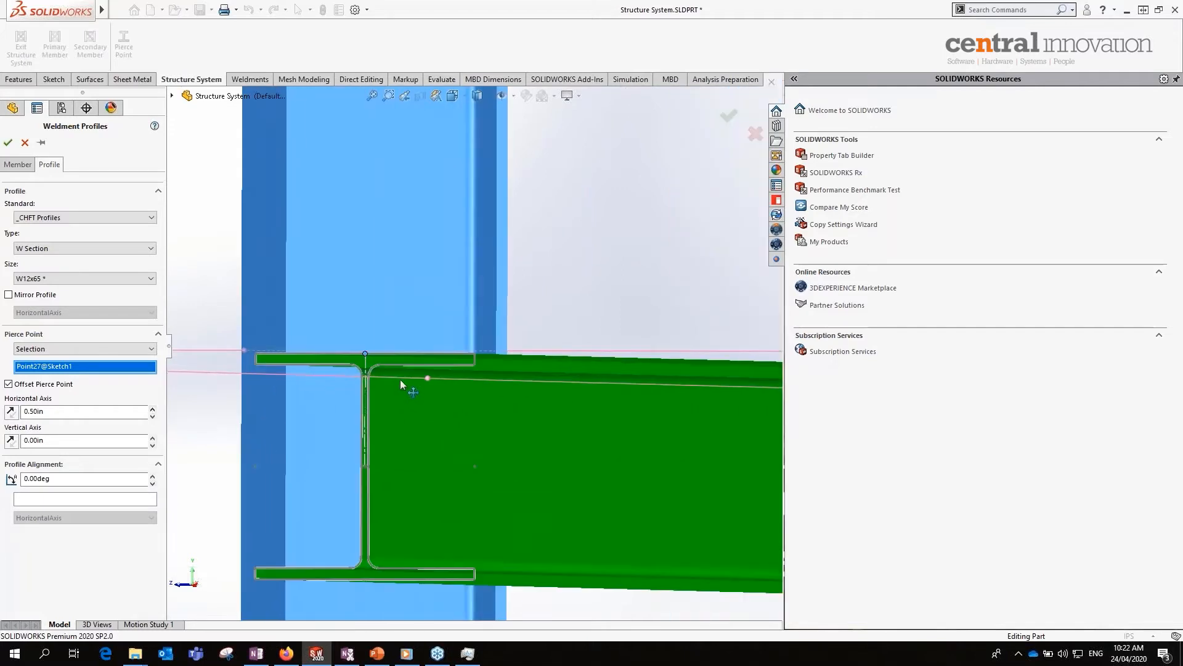
key("f")
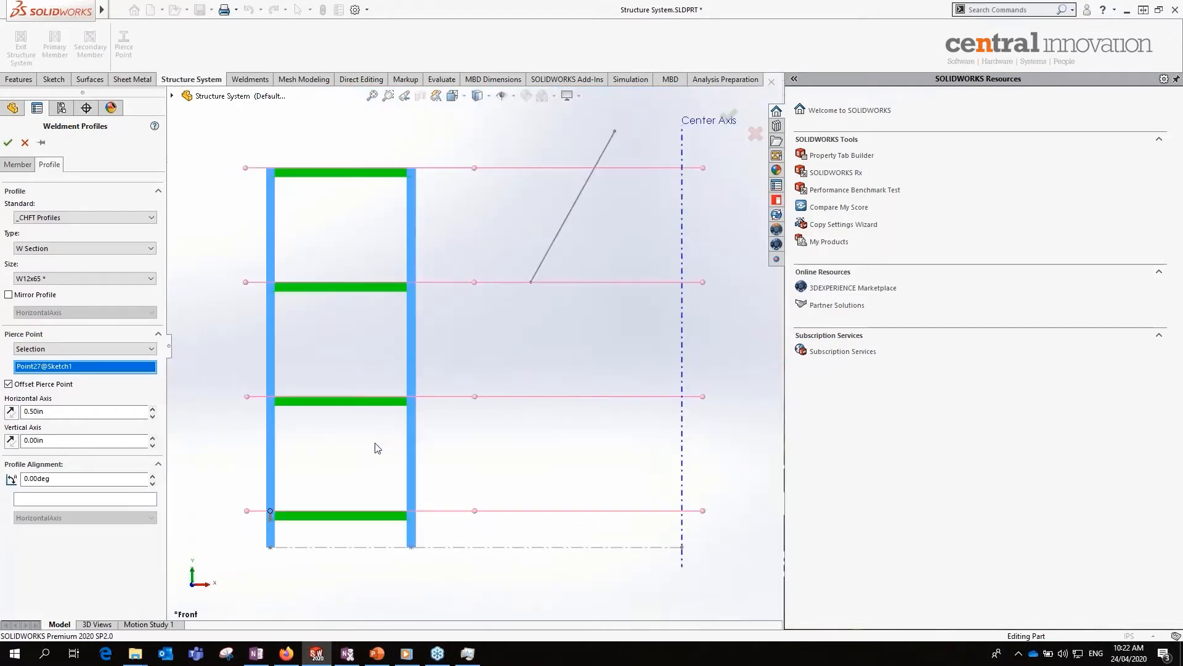
key("ctrl+3")
scroll(442, 413, "down", 8)
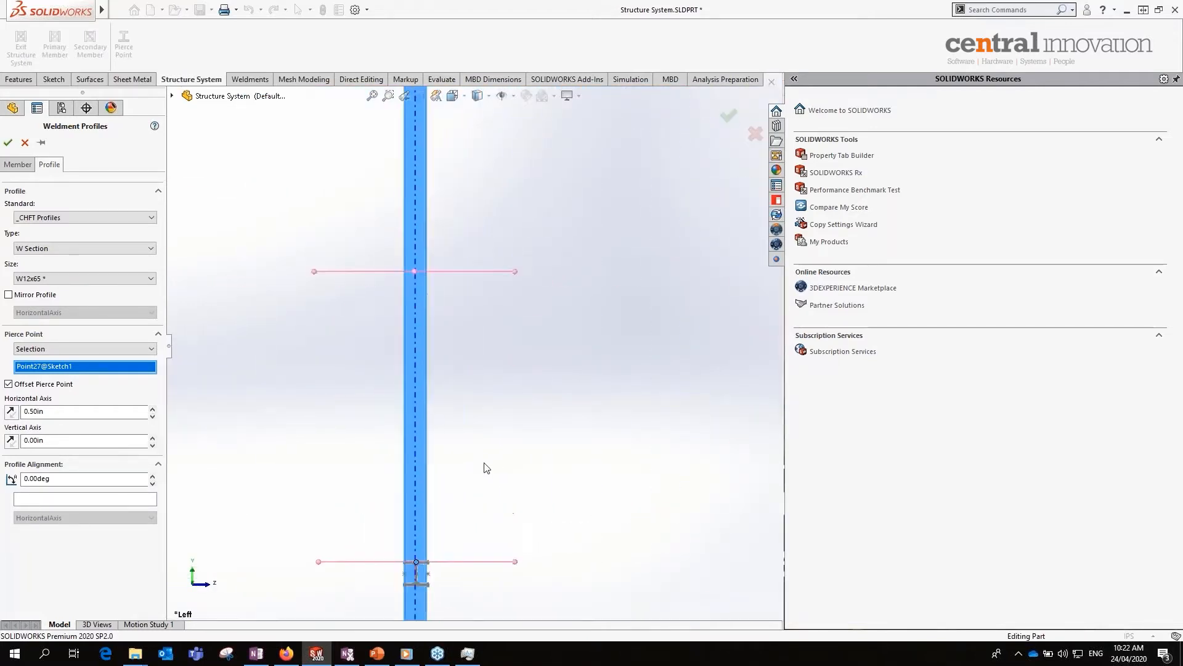
- Try a larger pierce point offset of 1.90 in horizontally and 1.80 in vertically
left_click(153, 408)
left_click(153, 408)
left_click(152, 408)
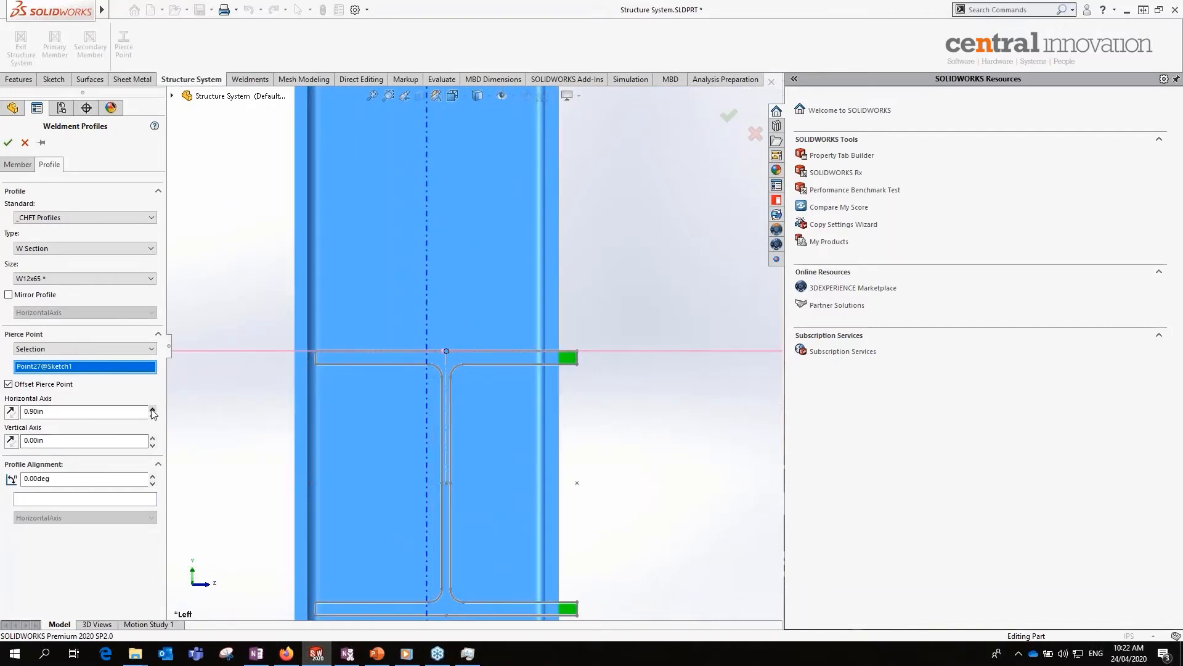
left_click(152, 408)
left_click(153, 408)
left_click(152, 408)
left_click(153, 408)
left_click(152, 408)
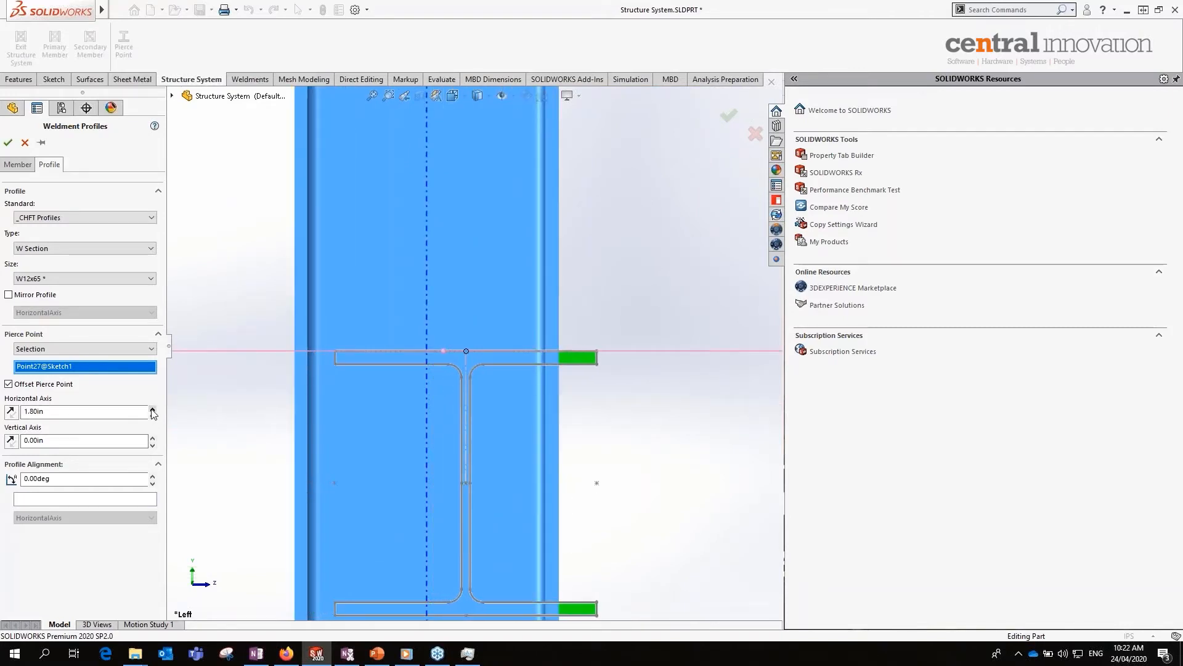
left_click(152, 408)
left_click(152, 437)
left_click_drag(152, 440, 153, 440)
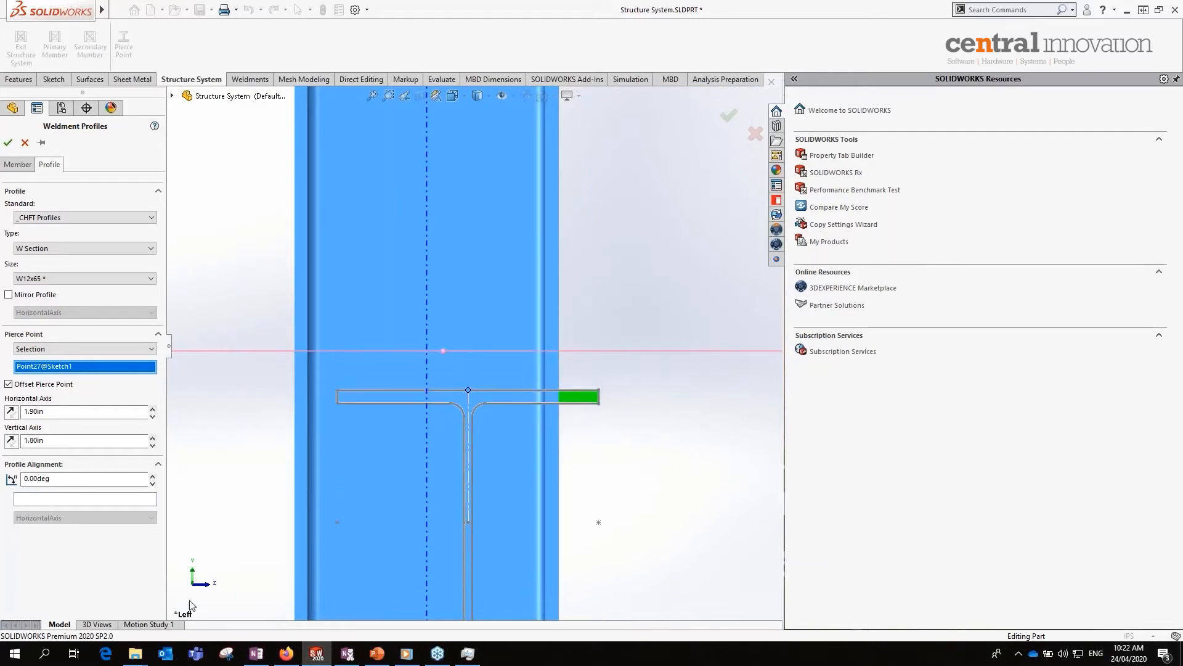
- Reset both the horizontal and vertical pierce point offsets to 0 in
left_click(33, 411)
type("0")
key("Return")
left_click(29, 439)
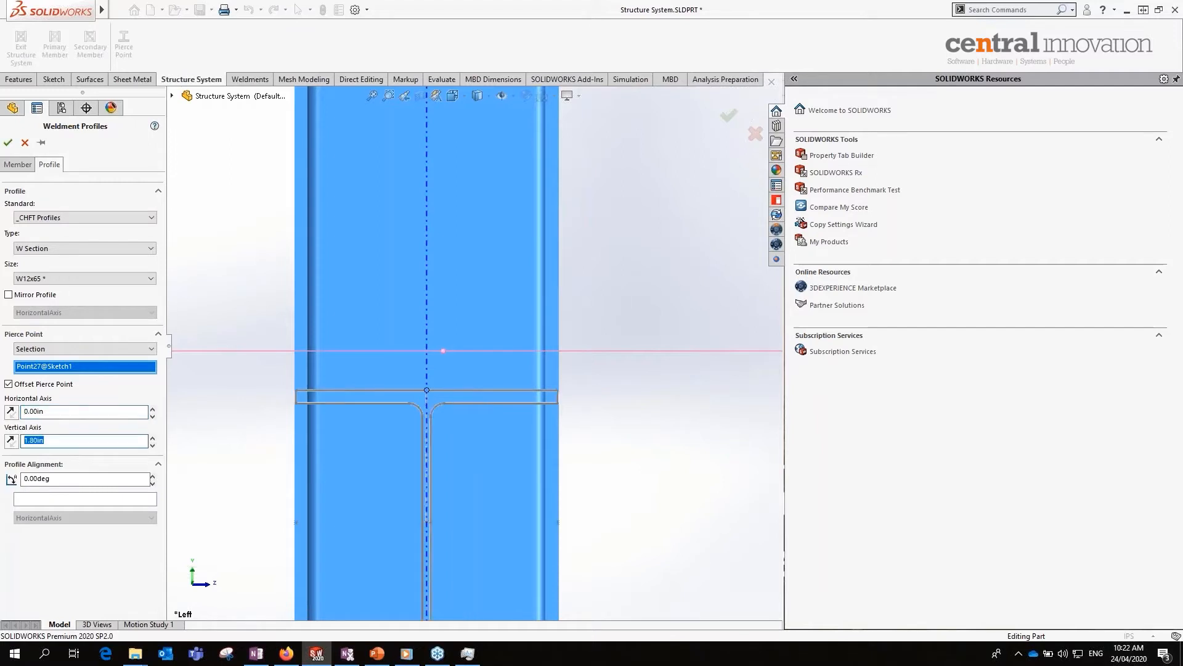
type("0")
key("Return")
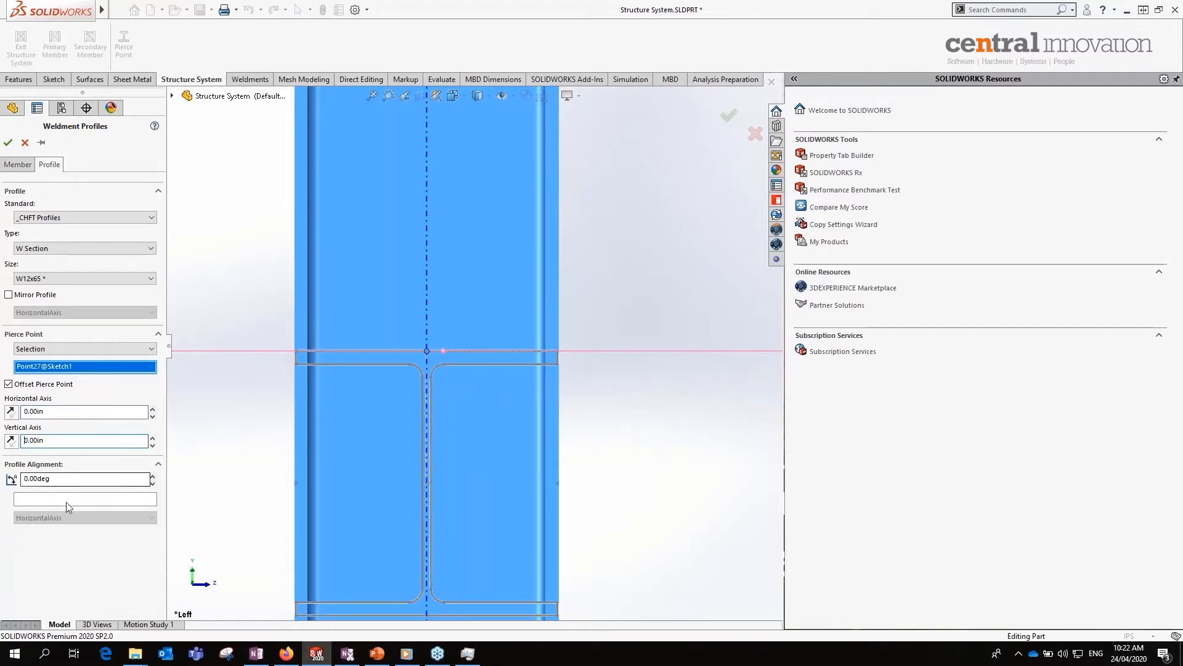
- Try rotating the secondary member profile to an alignment angle of 28 degrees and activate the alignment reference selection
left_click(152, 476)
left_click(152, 476)
left_click(152, 476)
left_click(152, 475)
left_click(154, 477)
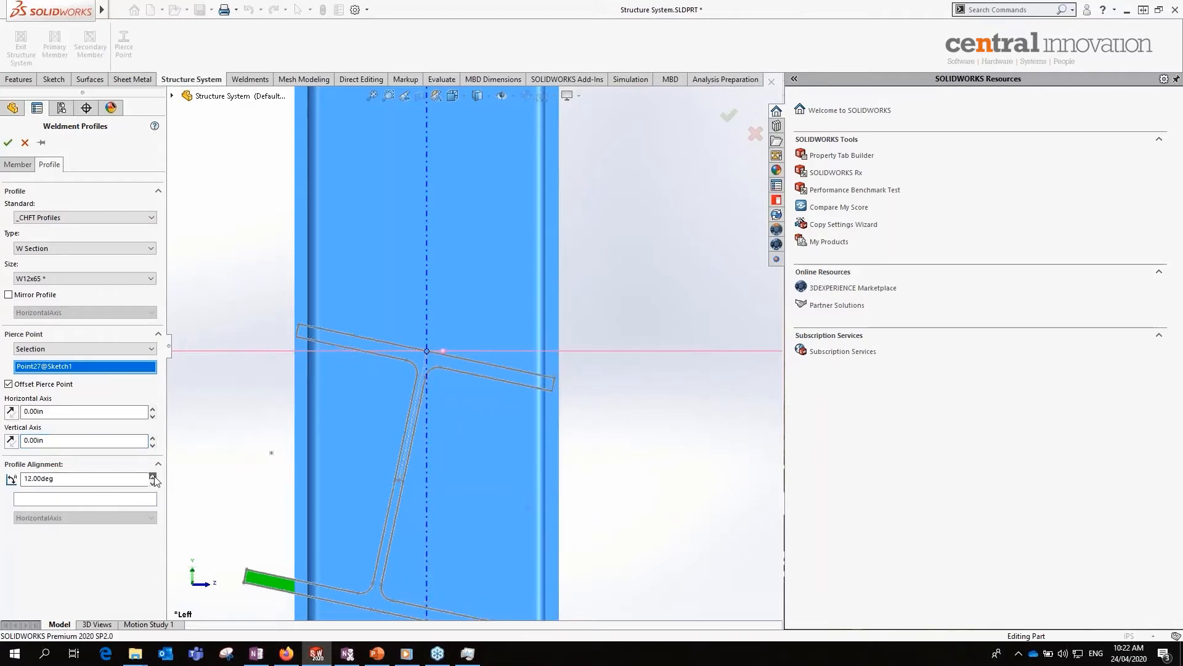
left_click(50, 500)
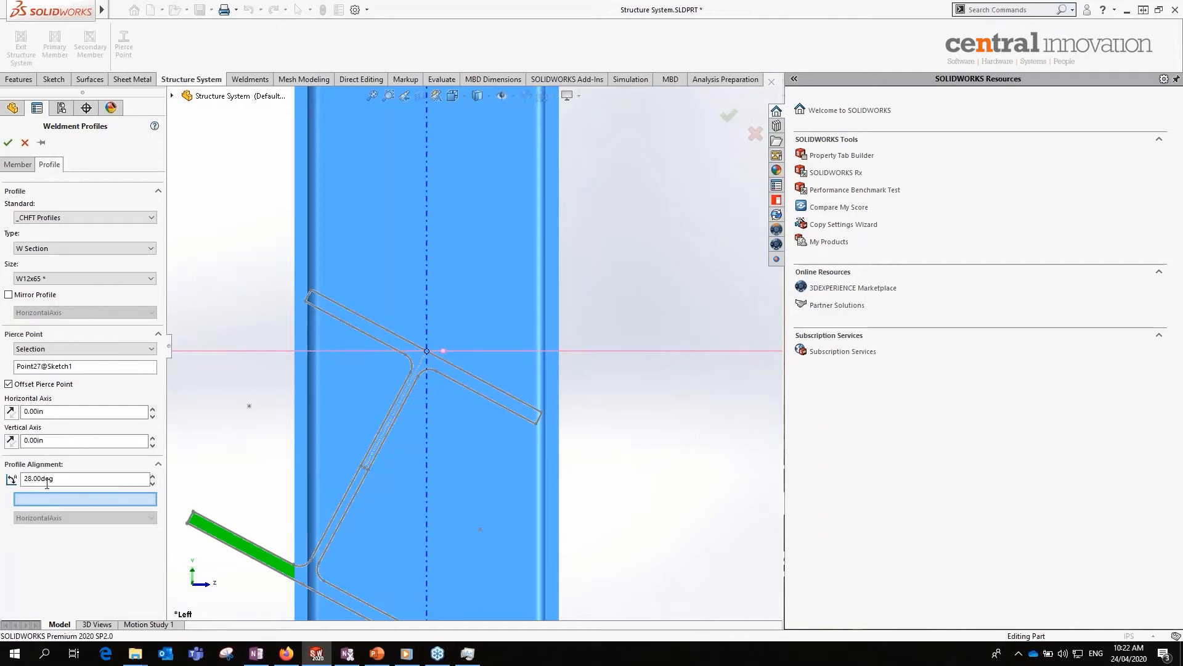
- Reset the profile alignment angle to 0 degrees and inspect the secondary beams between the two vertical members
left_click_drag(67, 478, 24, 479)
type("0")
key("Return")
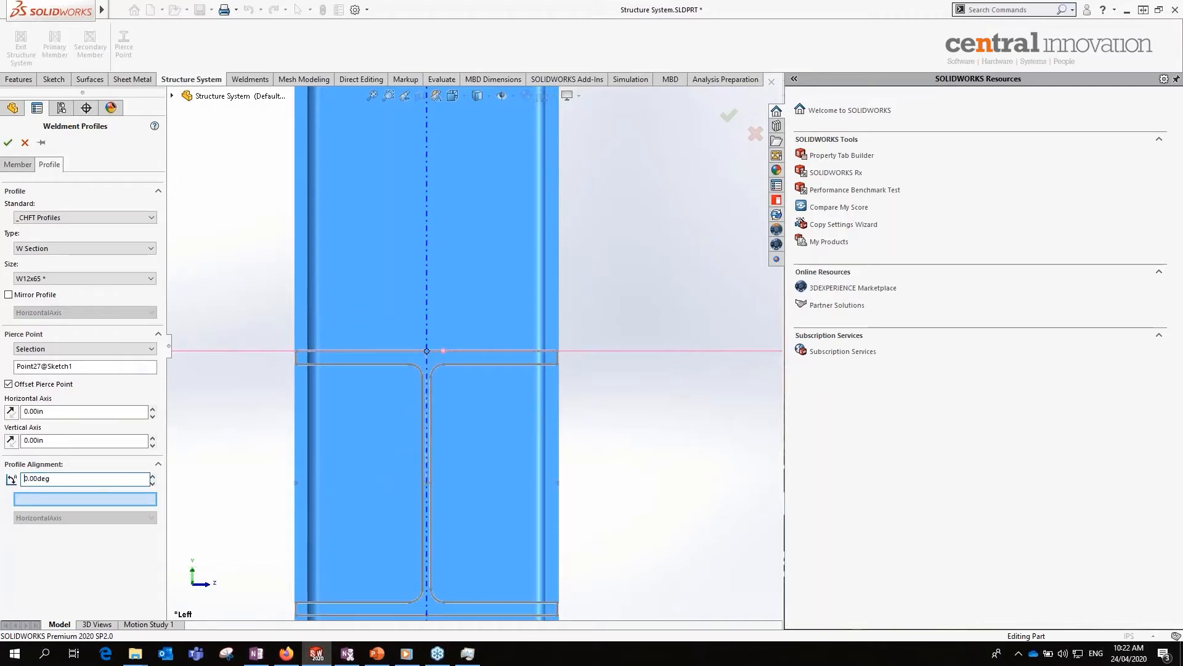
middle_click_drag(449, 351, 601, 364)
scroll(604, 365, "up", 10)
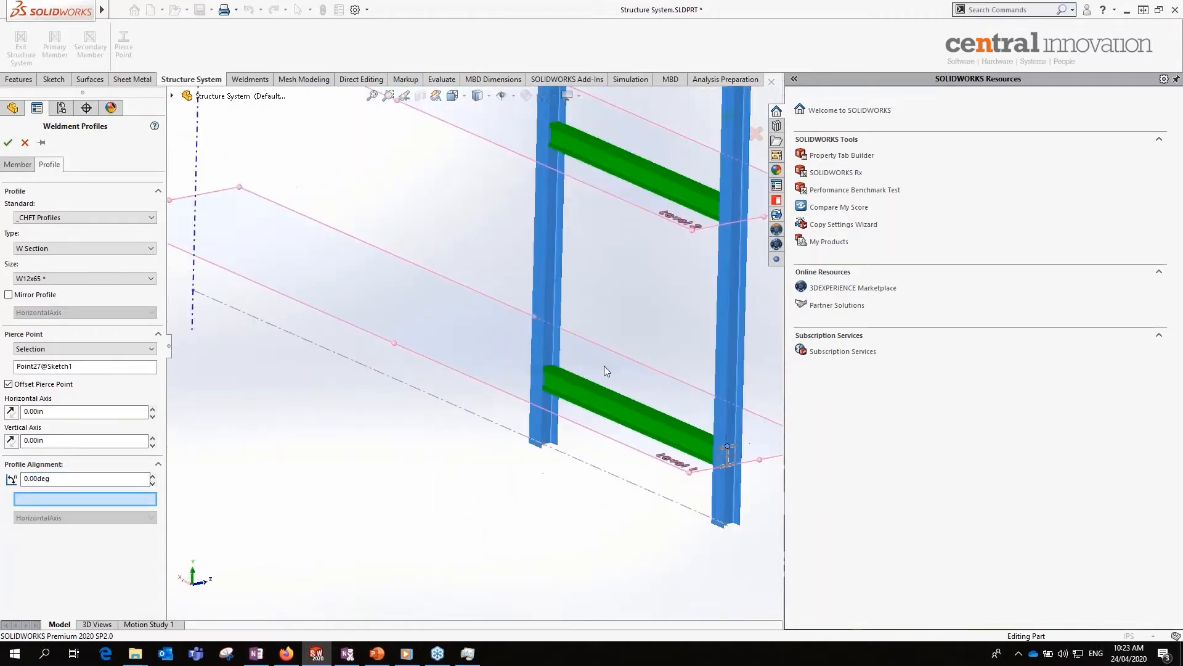
scroll(519, 201, "down", 7)
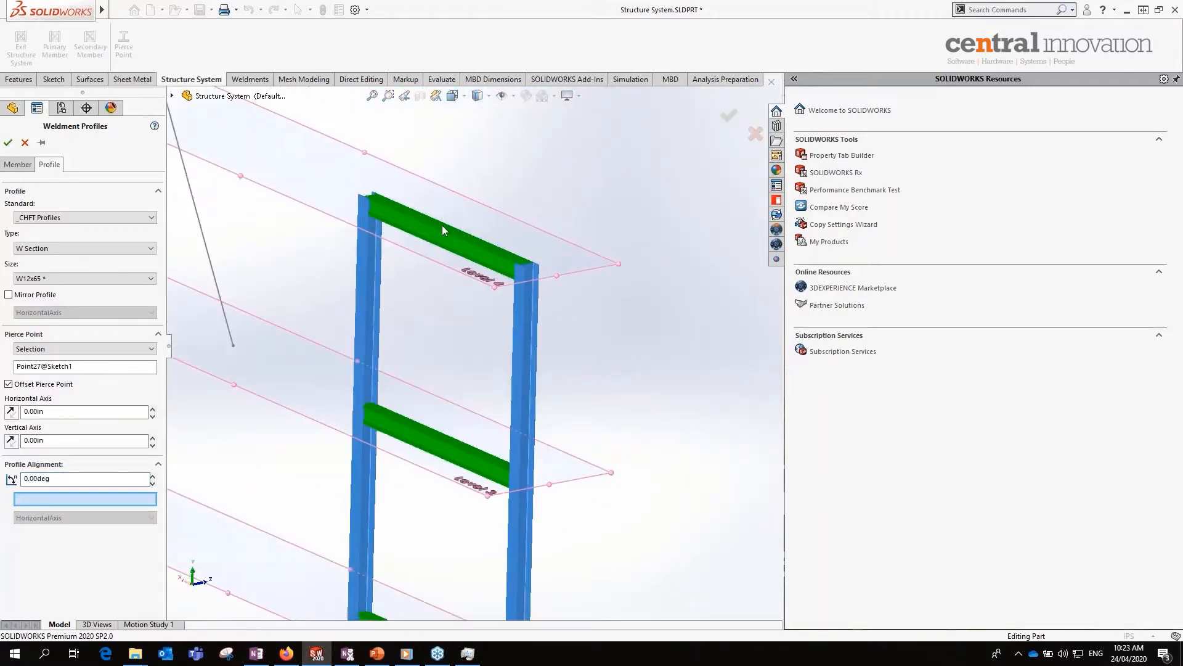
- Change the secondary member size to W14x48 and locate its pierce point at the midpoint of the profile's top edge
scroll(370, 204, "down", 5)
scroll(327, 283, "down", 5)
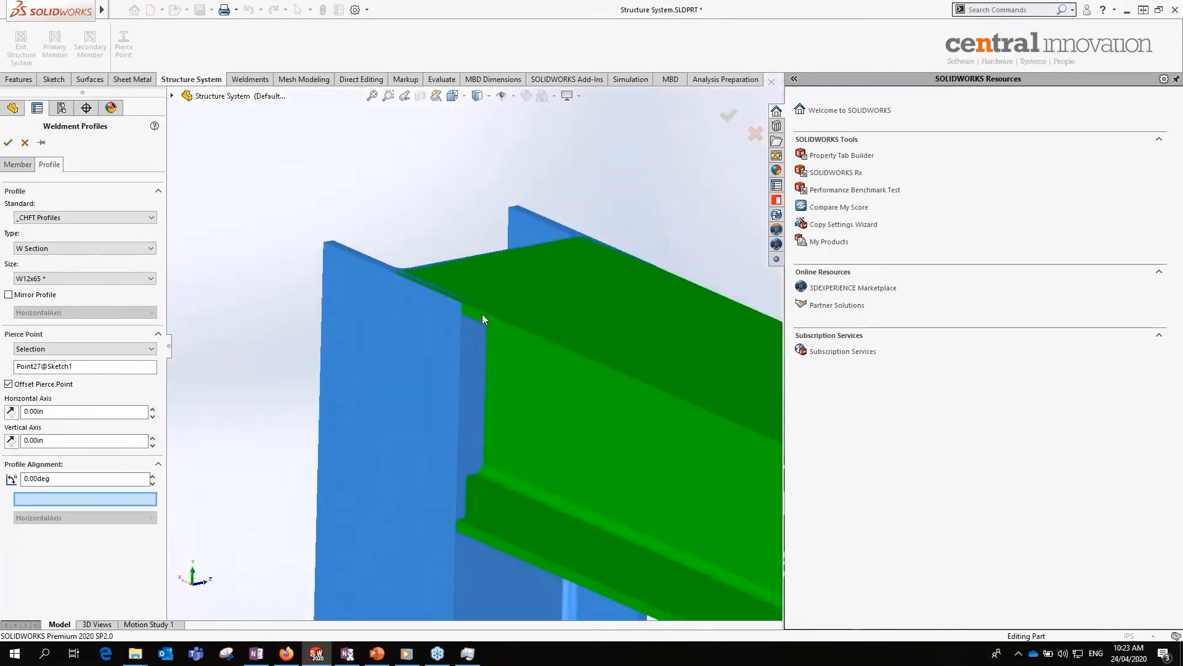
left_click(65, 279)
left_click(37, 369)
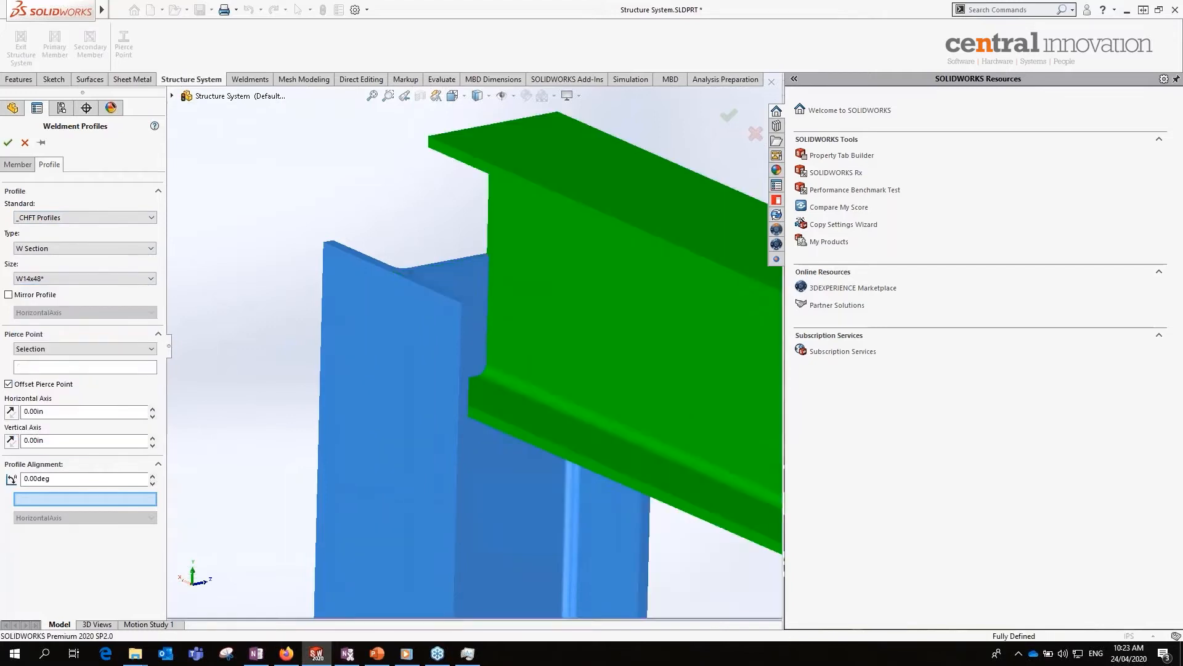
left_click(42, 370)
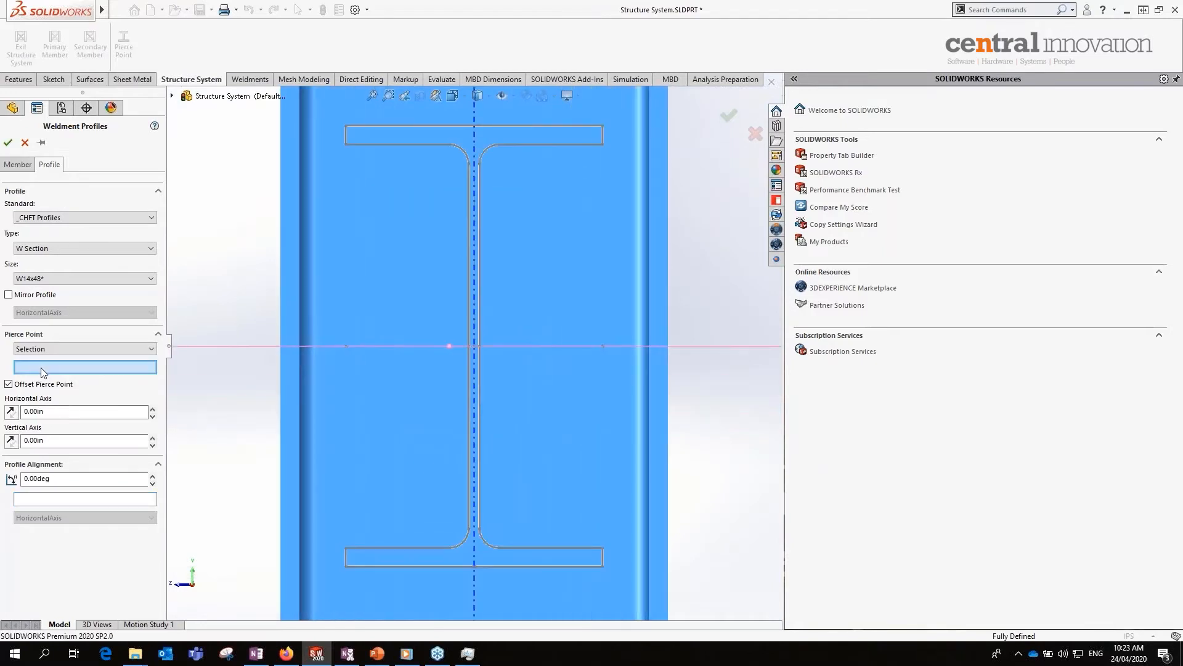
left_click(475, 127)
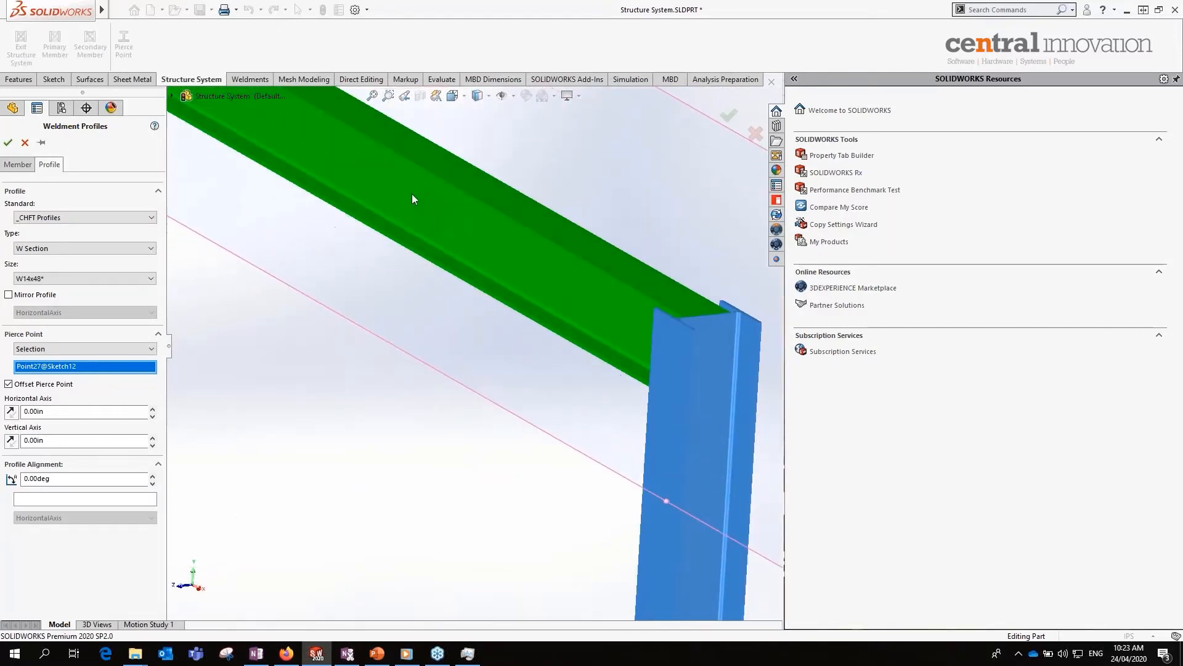
scroll(412, 193, "up", 5)
scroll(366, 266, "down", 5)
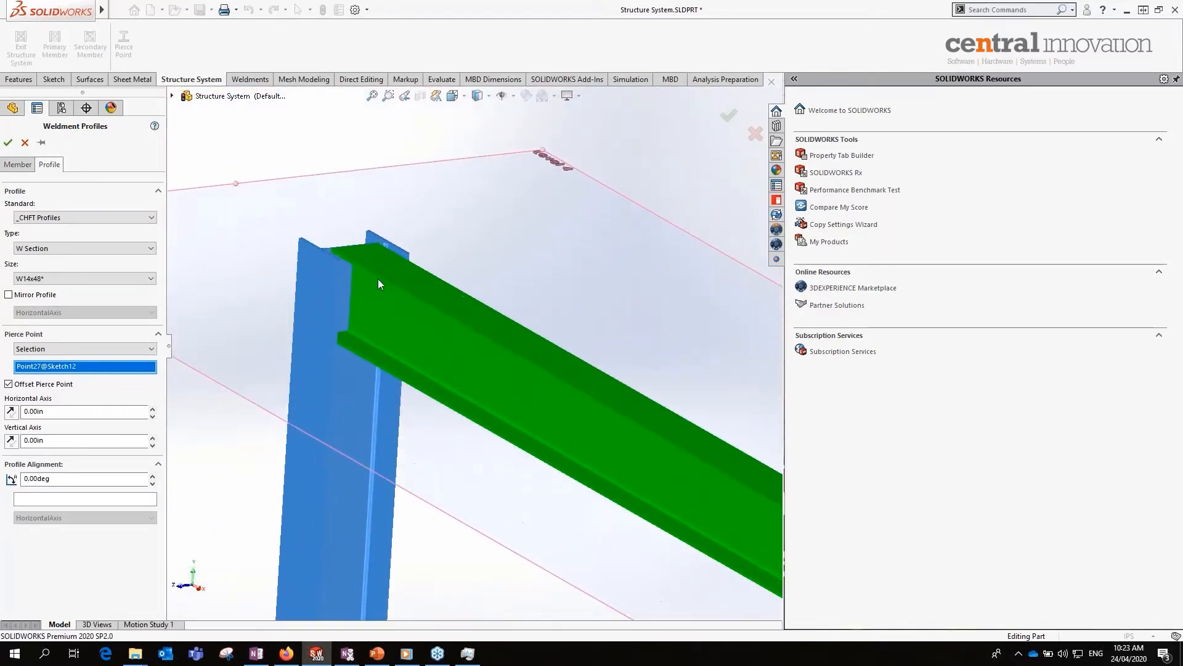
middle_click_drag(378, 279, 367, 280)
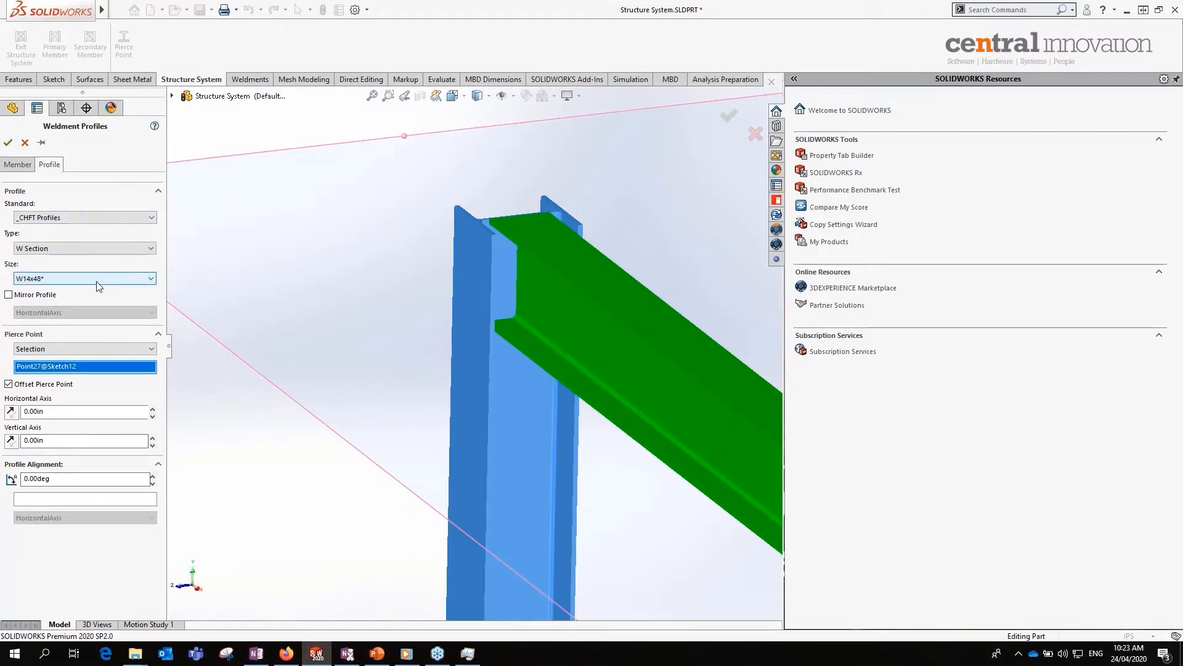
- Try extending the start of the secondary members by 1.00 in
left_click(18, 165)
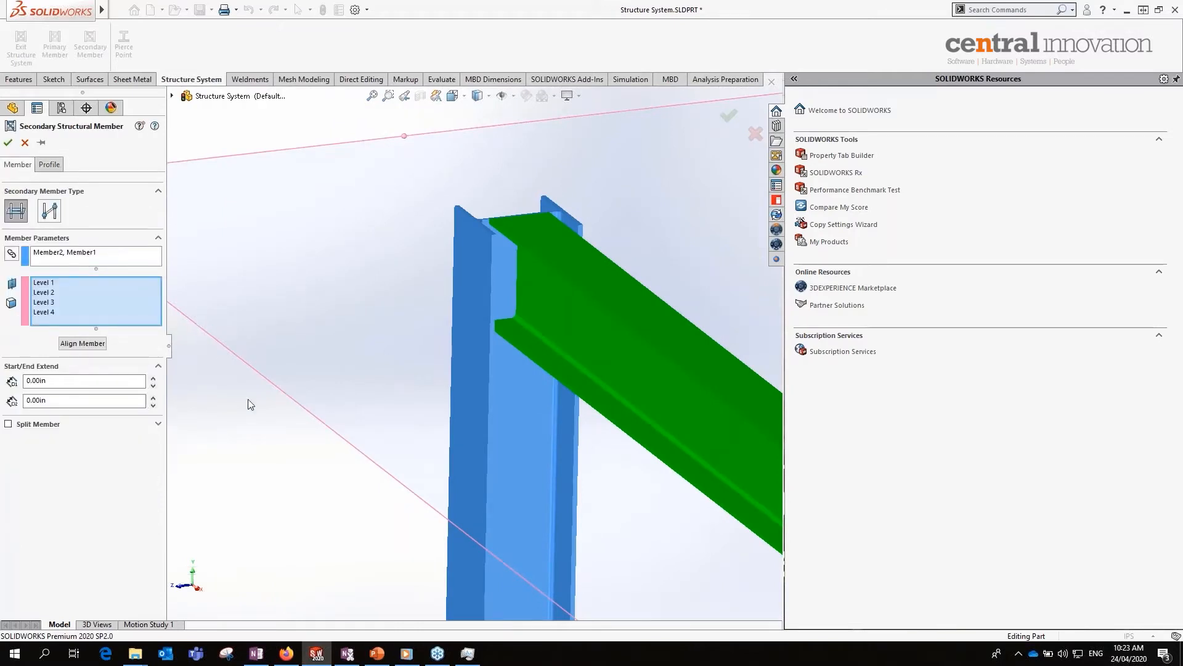
scroll(630, 415, "up", 3)
scroll(630, 414, "up", 4)
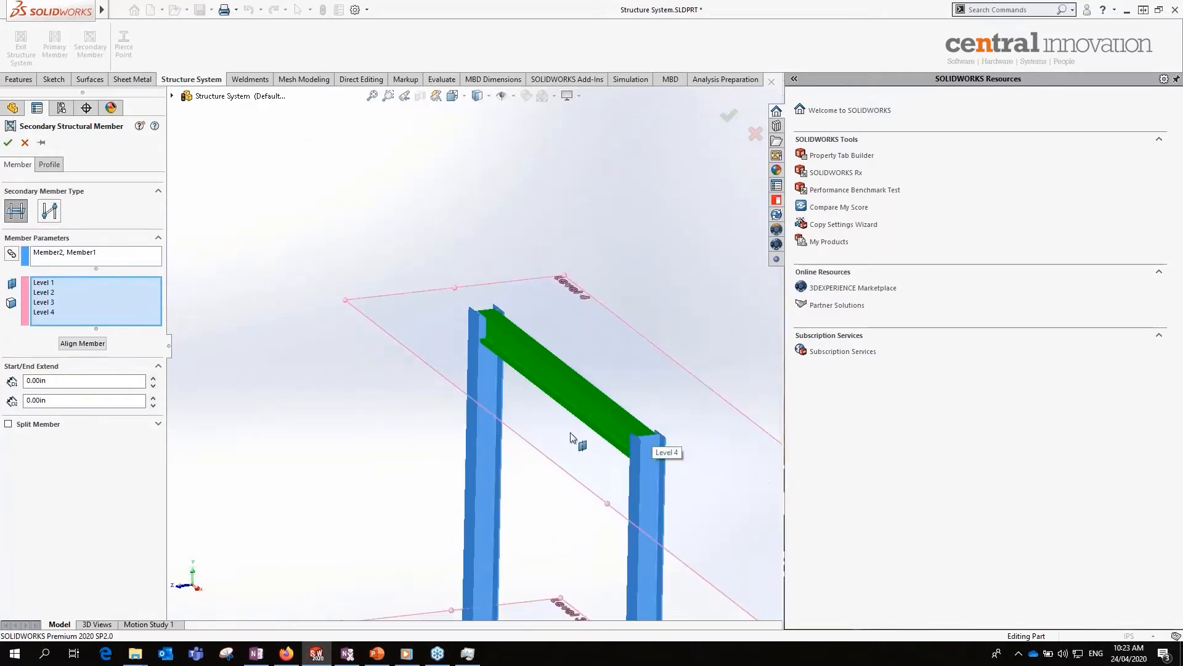
middle_click_drag(573, 415, 648, 442)
scroll(440, 517, "up", 3)
scroll(440, 522, "down", 3)
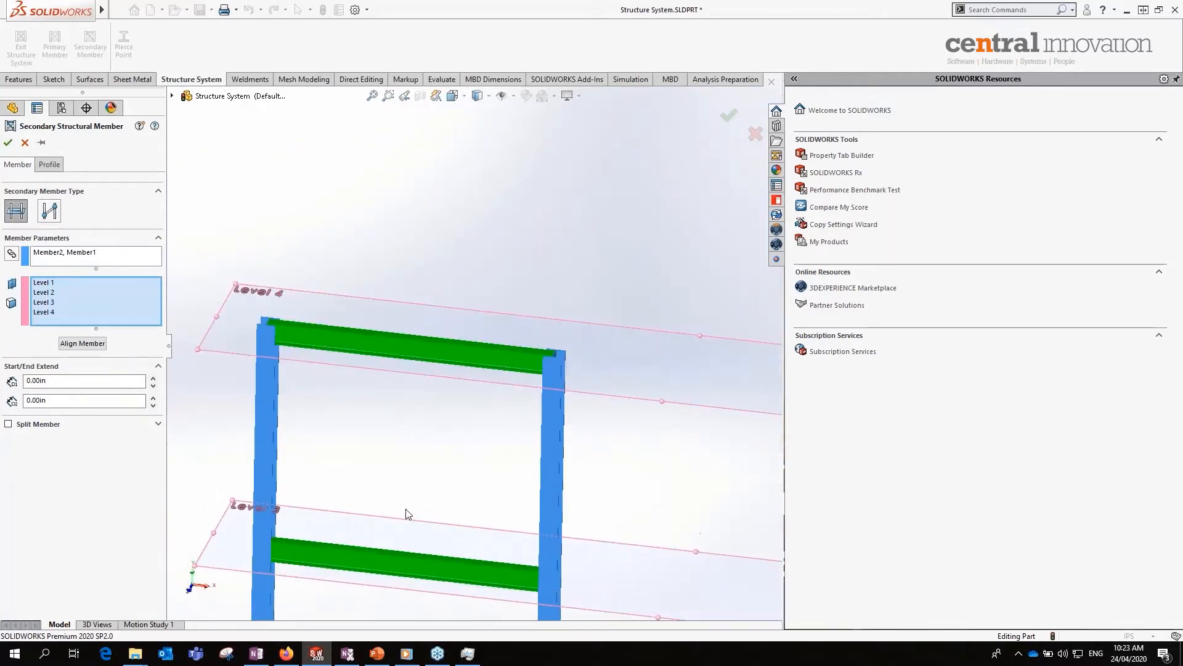
left_click(153, 379)
scroll(444, 336, "down", 3)
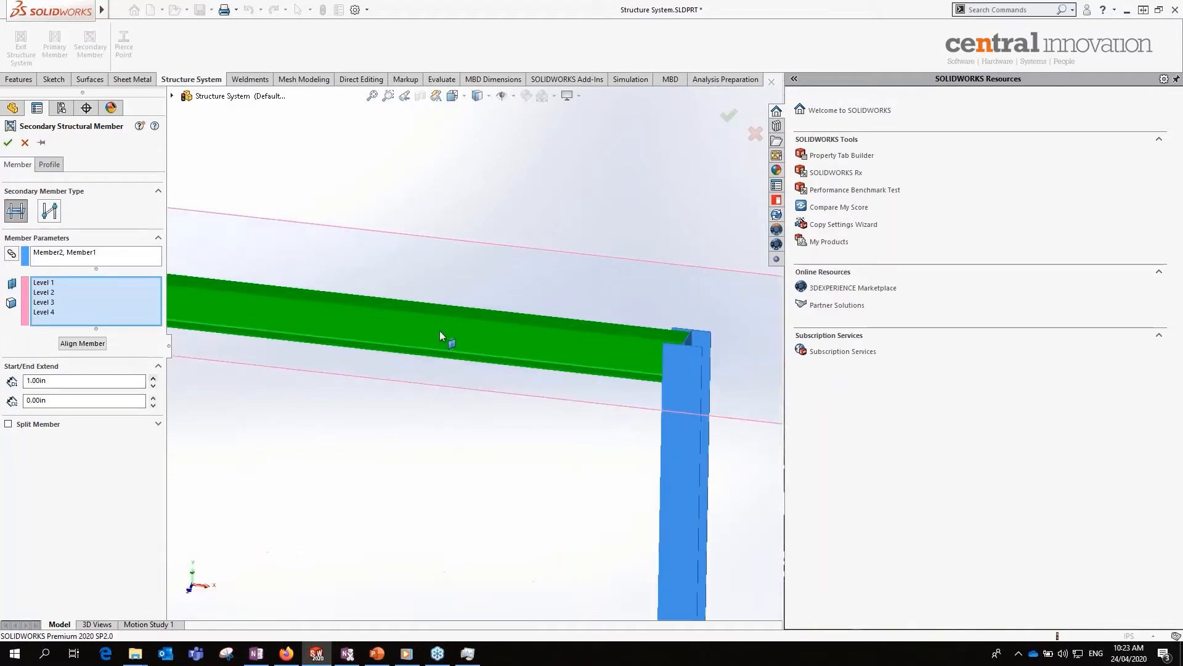
- Reset the start extension to 0 in and accept the secondary members at Levels 1 to 4
double_click(38, 381)
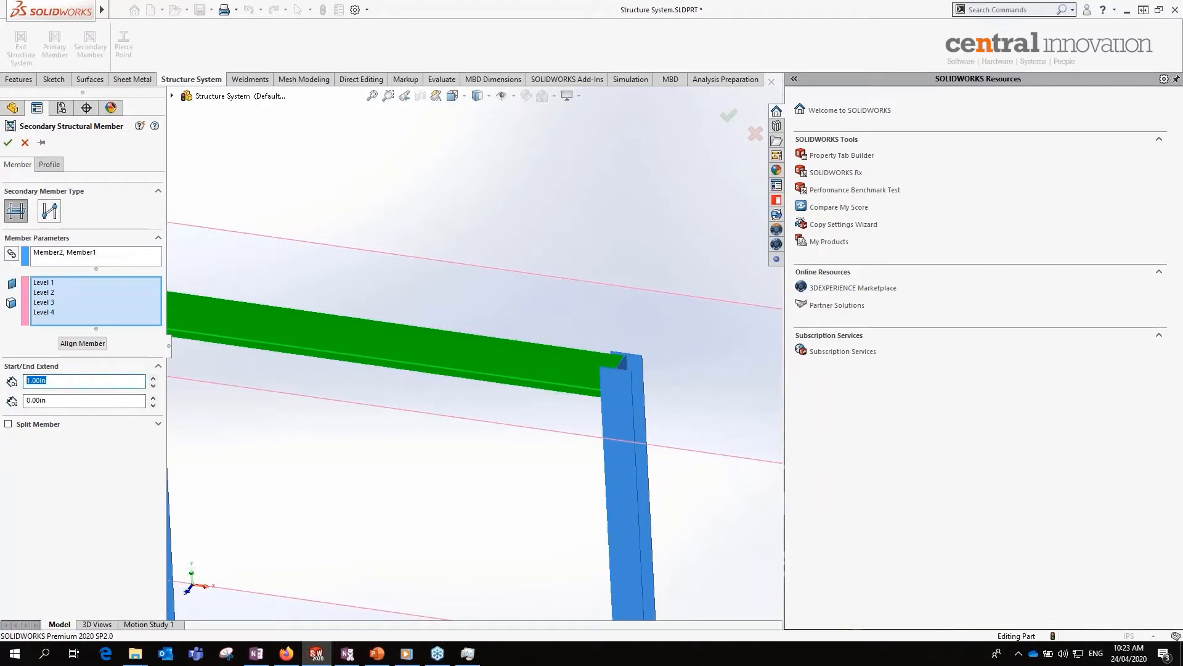
type("0")
scroll(287, 408, "up", 6)
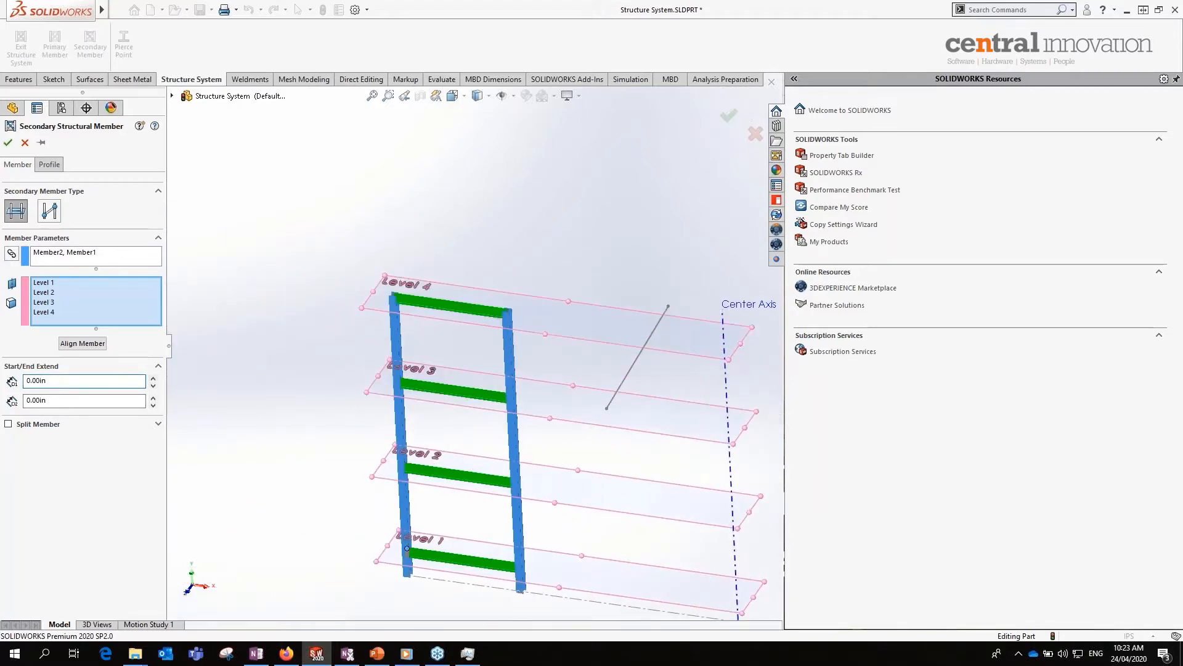
left_click(8, 143)
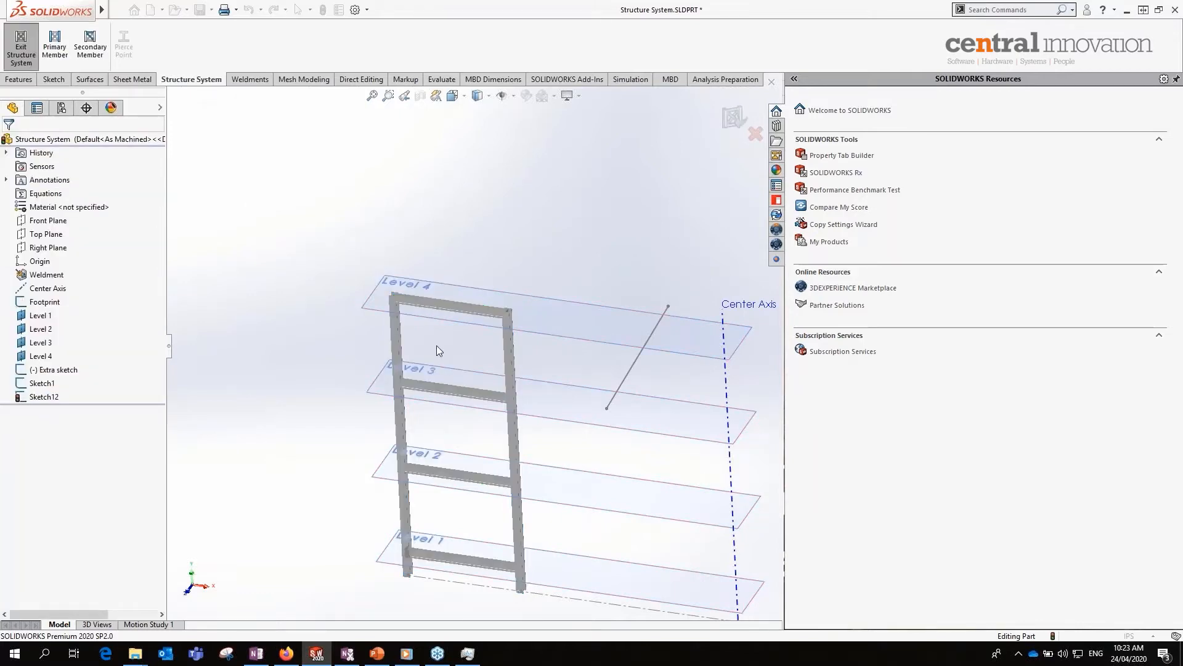
middle_click_drag(437, 350, 457, 297)
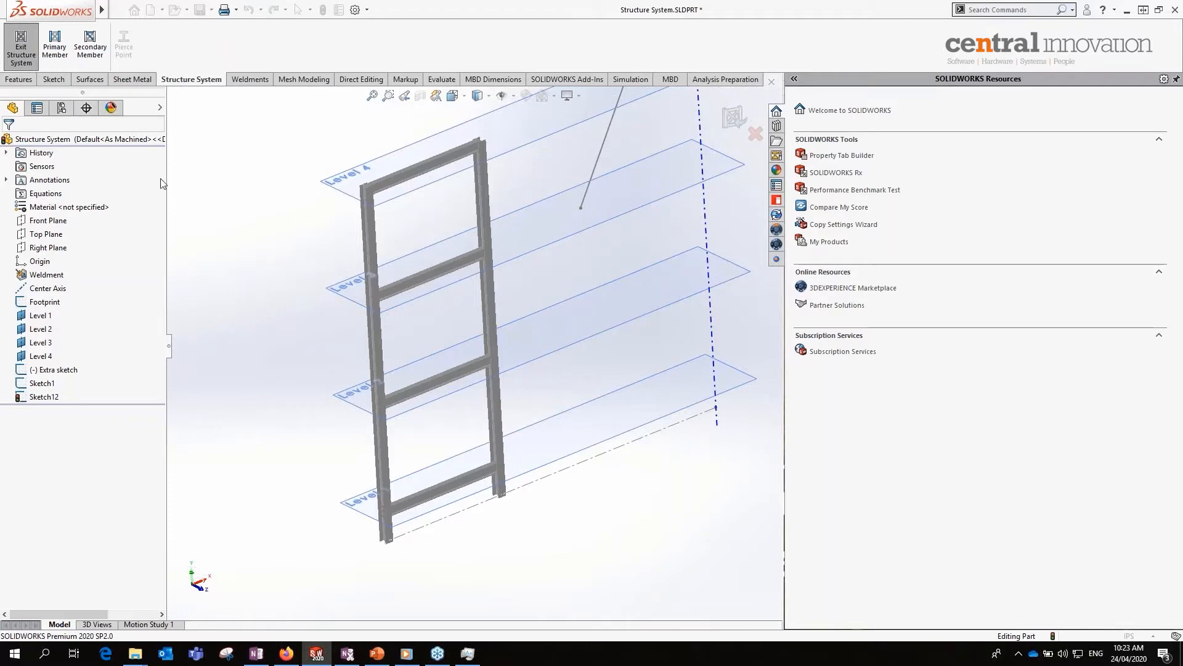
- Begin a diagonal secondary member of the between-points type from the Level 4 beam to the Level 1 beam
left_click(91, 46)
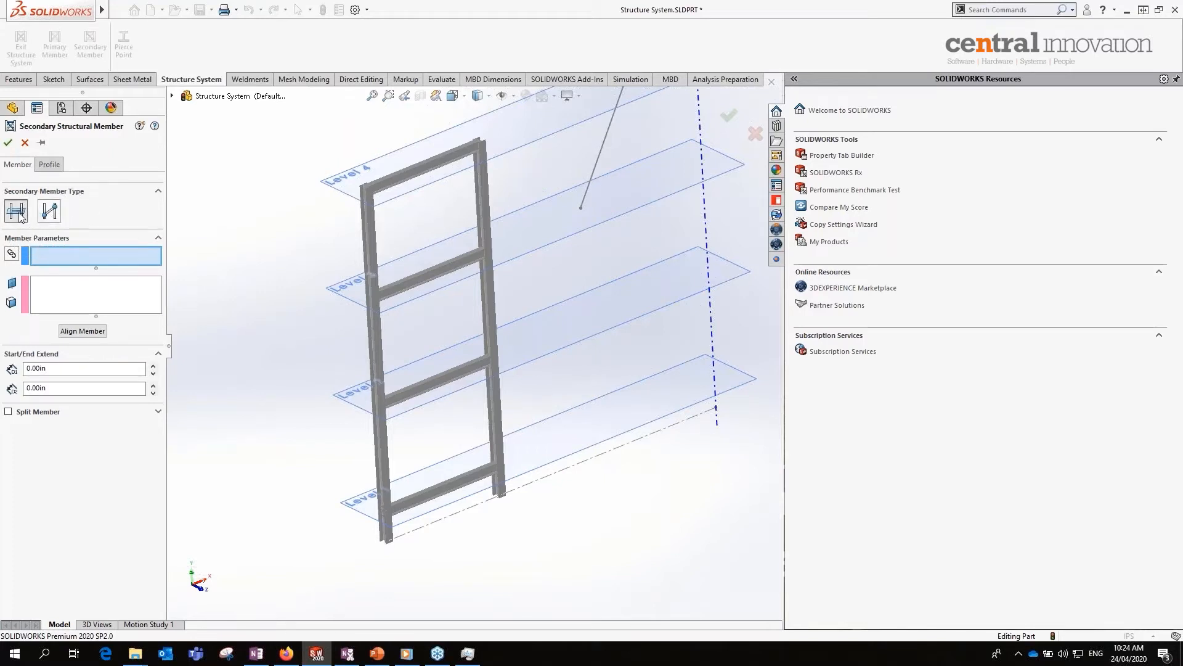
left_click(49, 213)
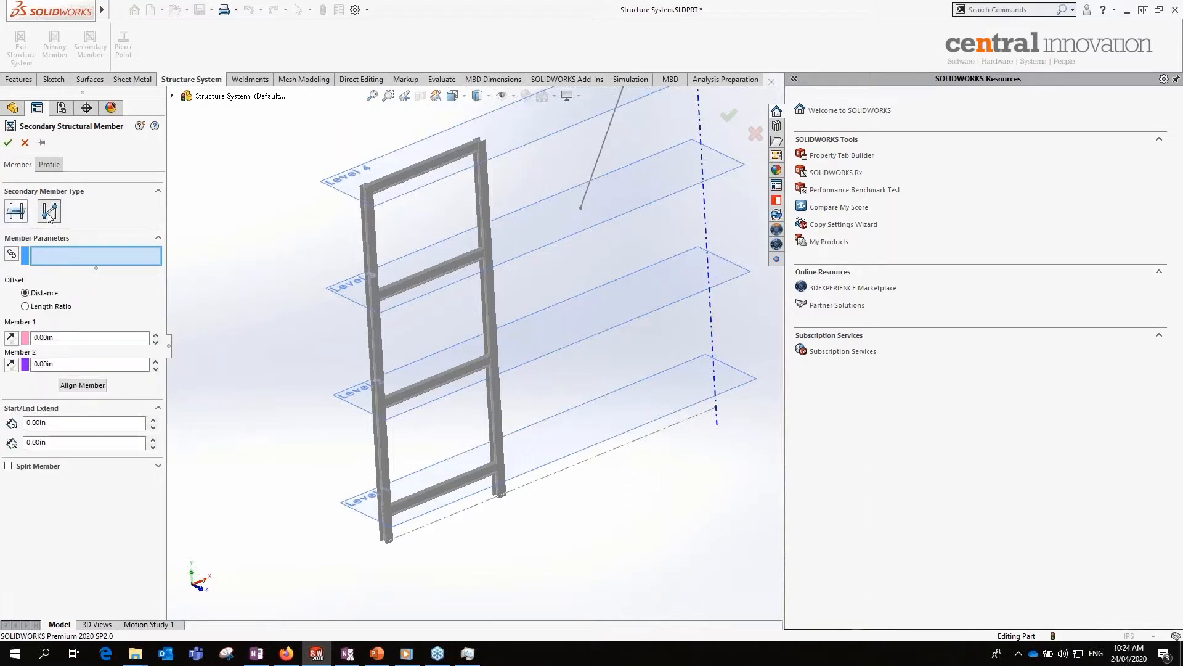
left_click(474, 155)
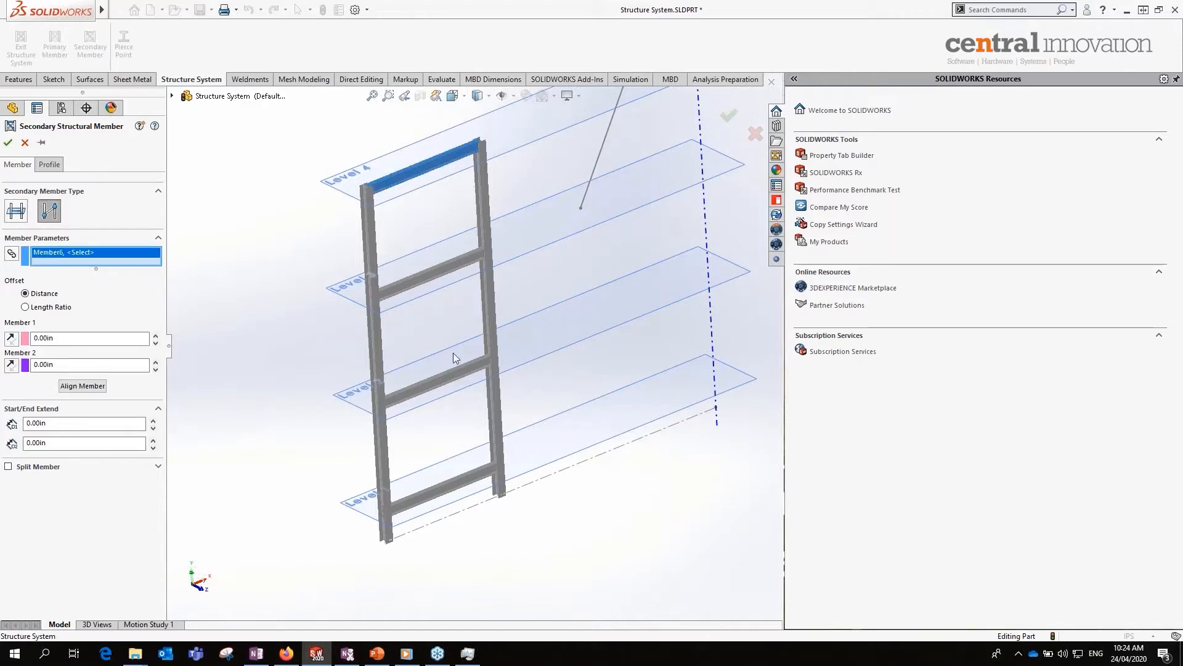
left_click(404, 510)
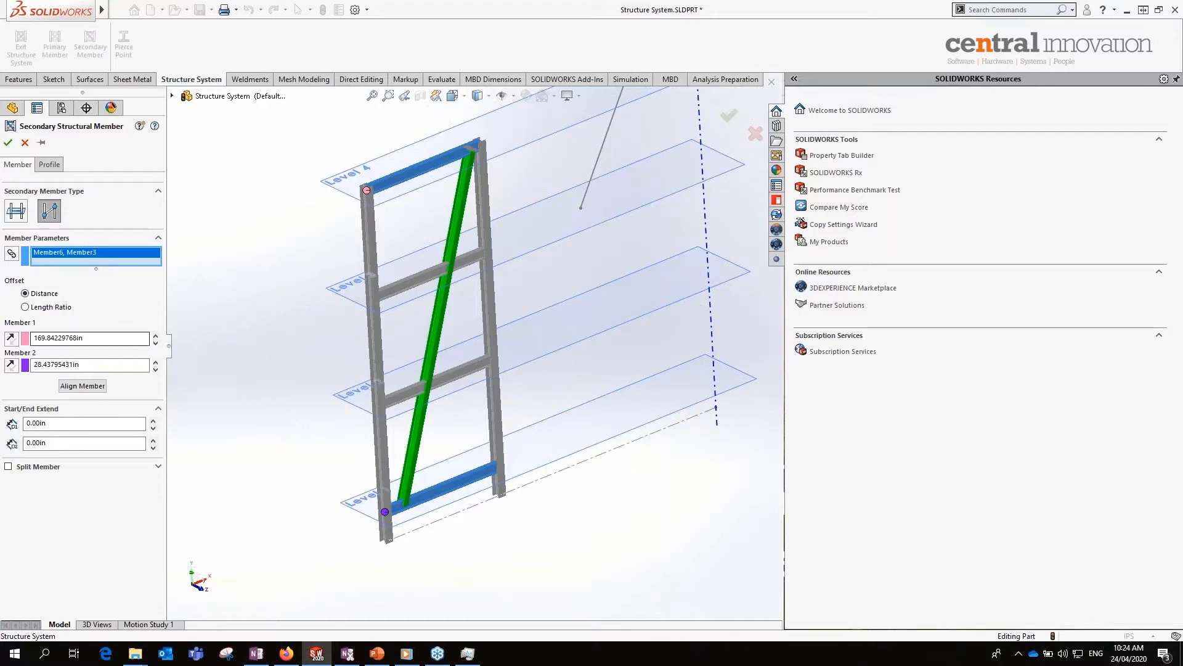
- Try shifting the diagonal brace's ends with offsets of about 161.97 in on Member 1 and 30.01 in on Member 2
left_click(155, 338)
left_click(156, 337)
left_click(156, 337)
left_click_drag(156, 338, 156, 343)
scroll(485, 185, "down", 7)
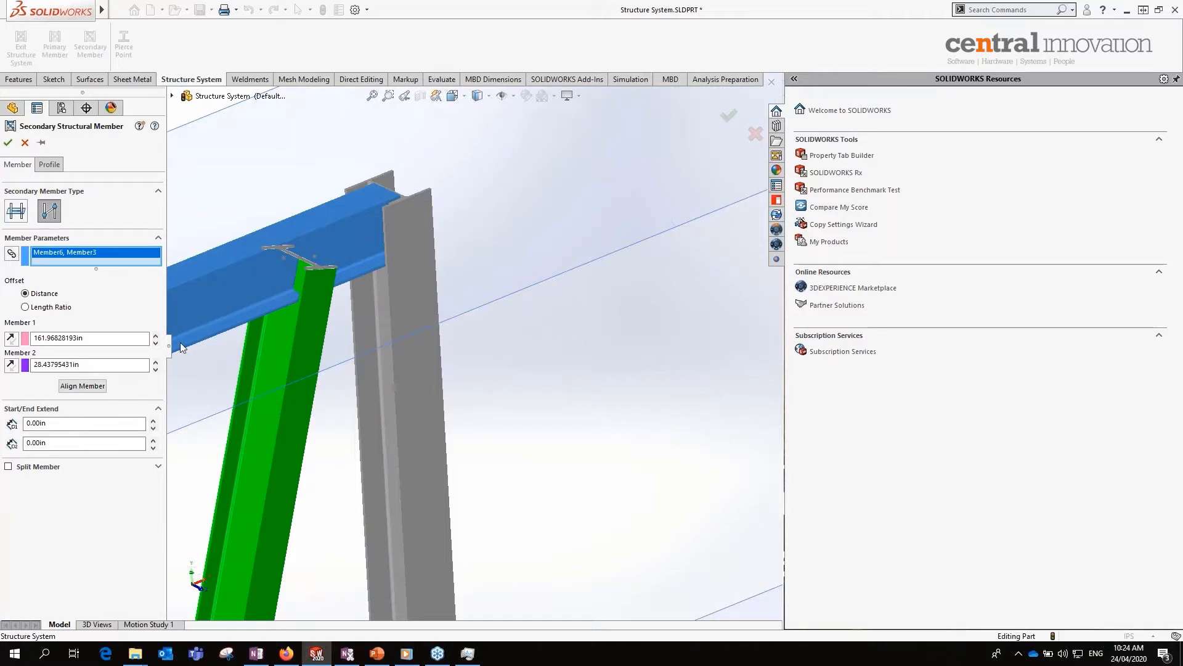
left_click(156, 362)
left_click(156, 362)
left_click(156, 362)
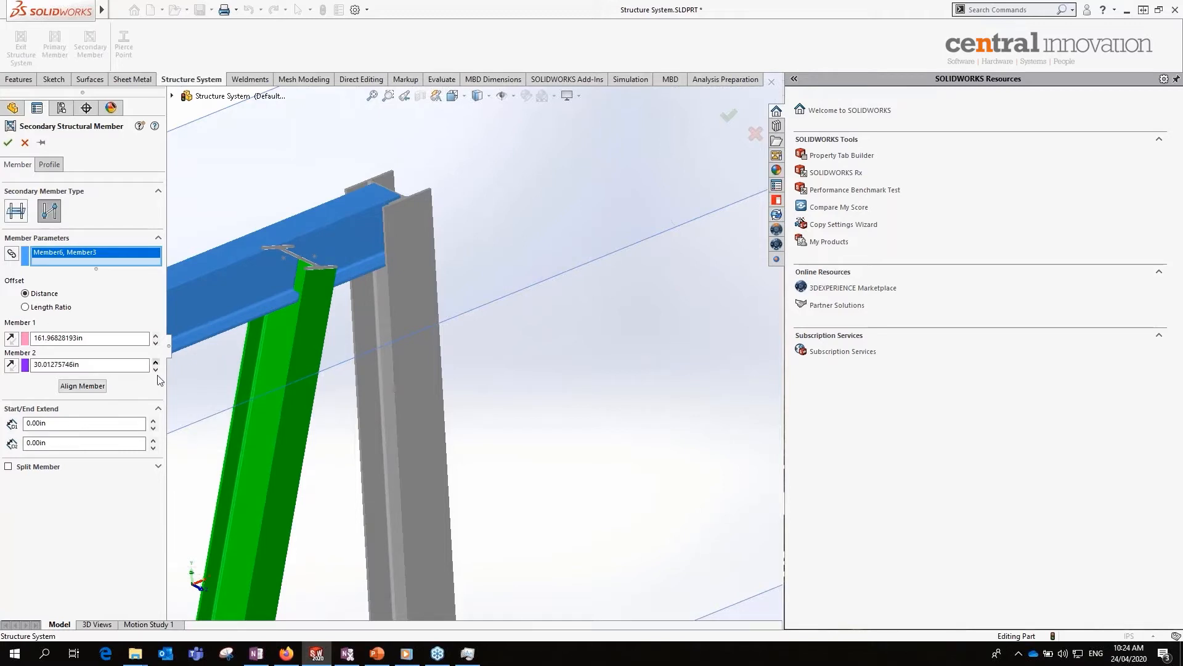
- Try a Member 1 offset of about 156.46 in and inspect where the brace crosses the horizontal beams
left_click(156, 335)
left_click(156, 336)
left_click(156, 335)
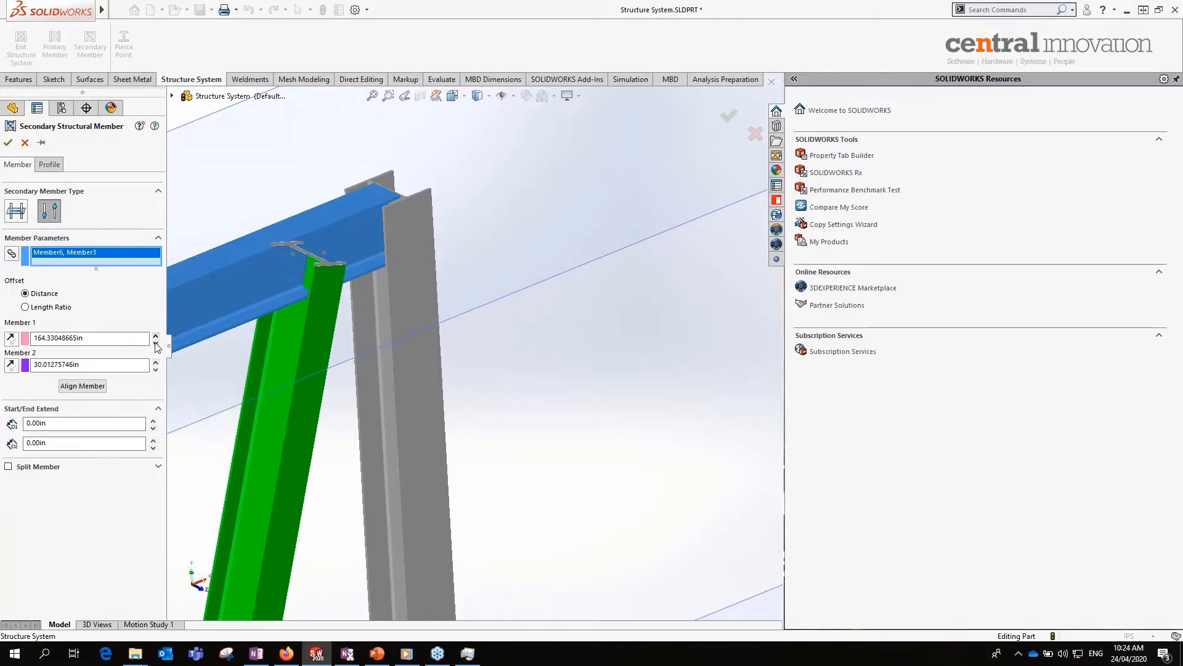
left_click(156, 343)
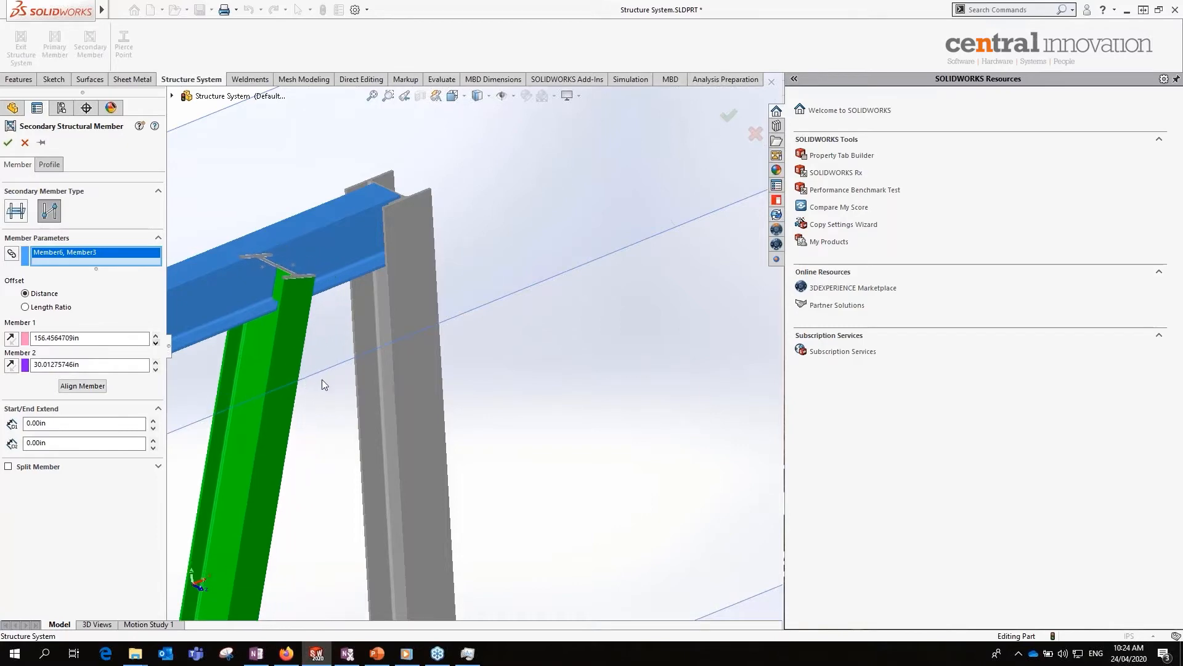
scroll(345, 394, "up", 9)
scroll(472, 457, "down", 4)
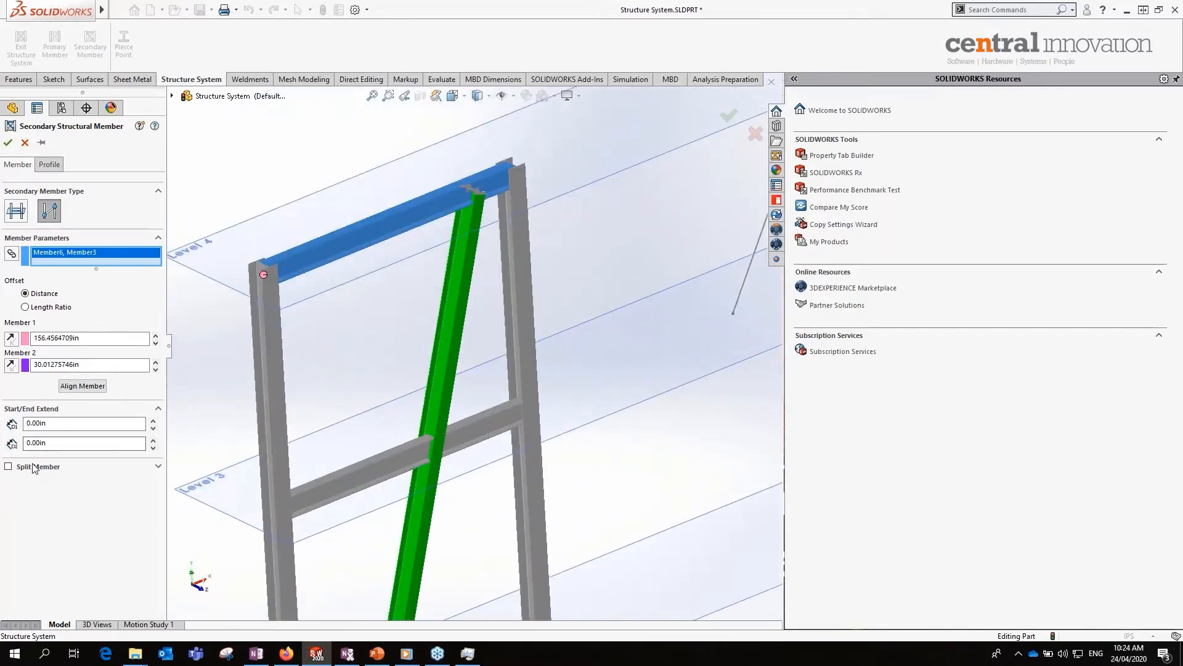
scroll(445, 422, "down", 5)
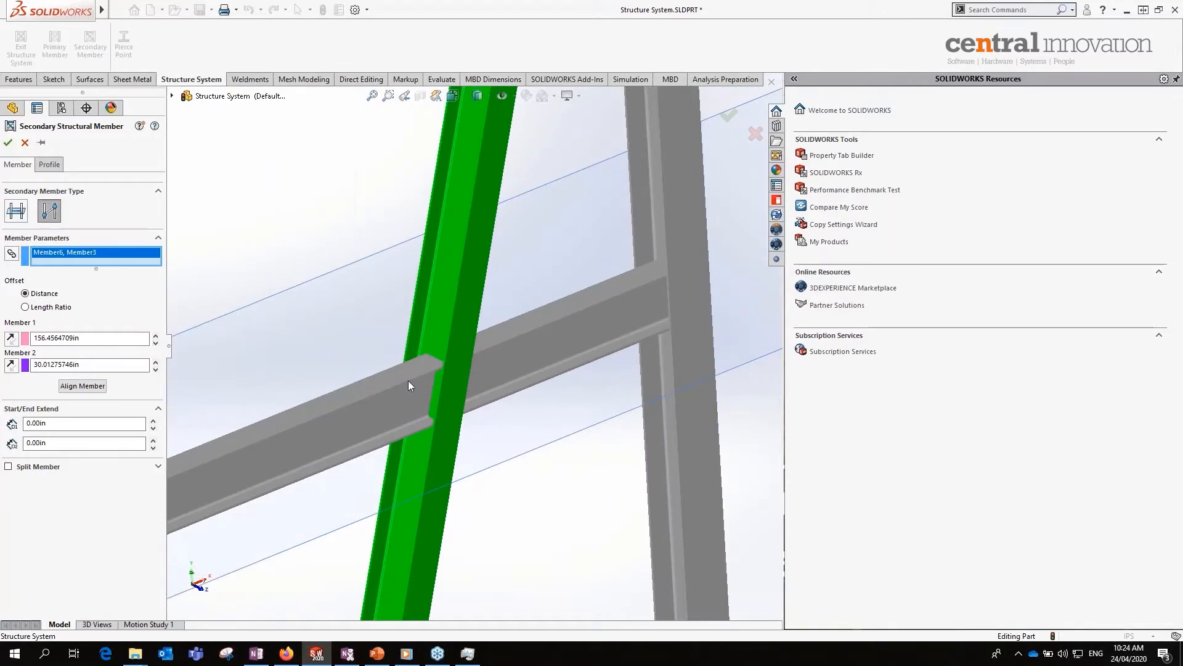
scroll(520, 289, "up", 6)
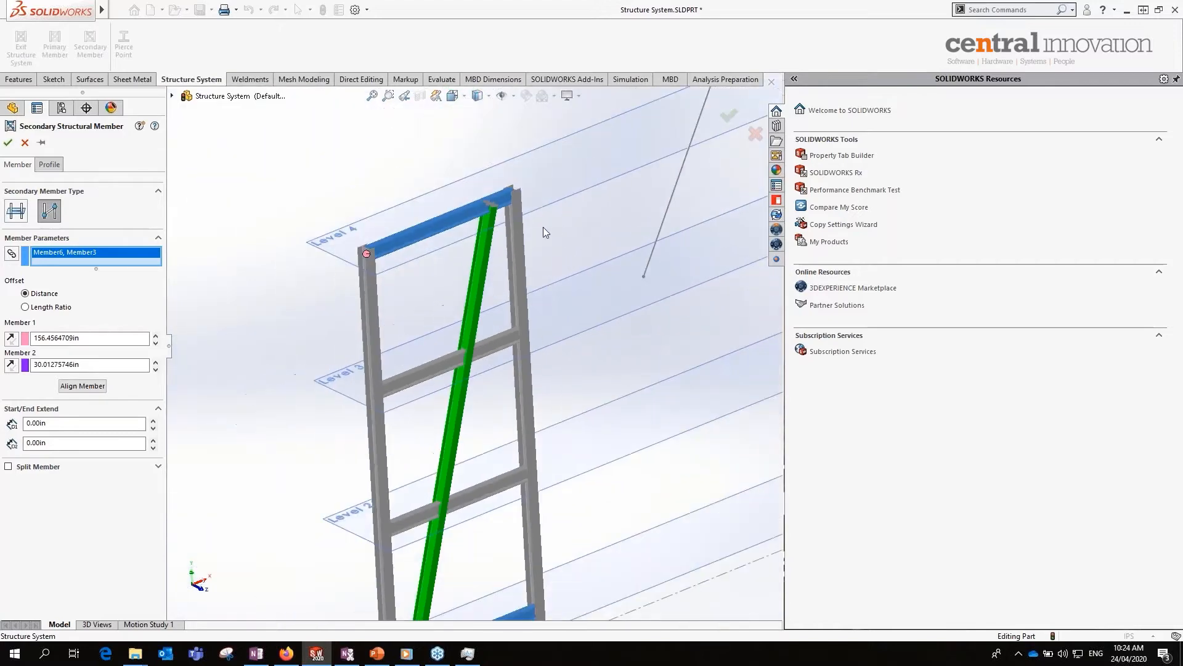
scroll(502, 231, "down", 2)
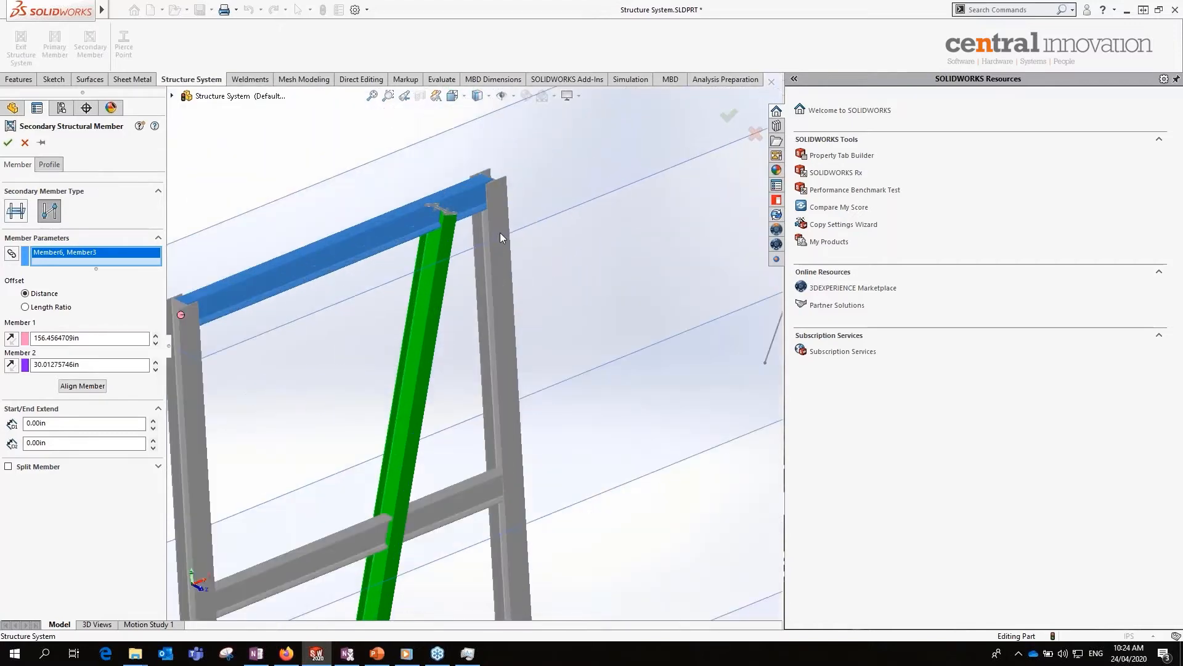
- Set the Member 1 offset to 0 in and reverse its direction to the opposite end of the Level 4 beam
double_click(93, 338)
type("0")
key("Return")
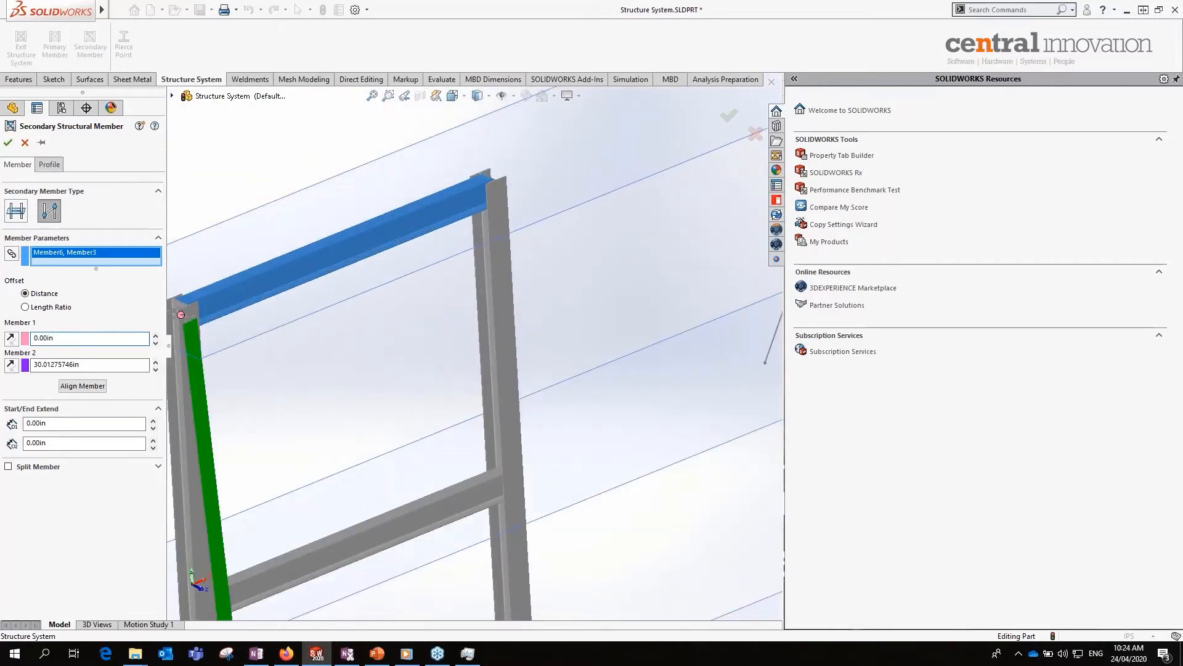
left_click(10, 338)
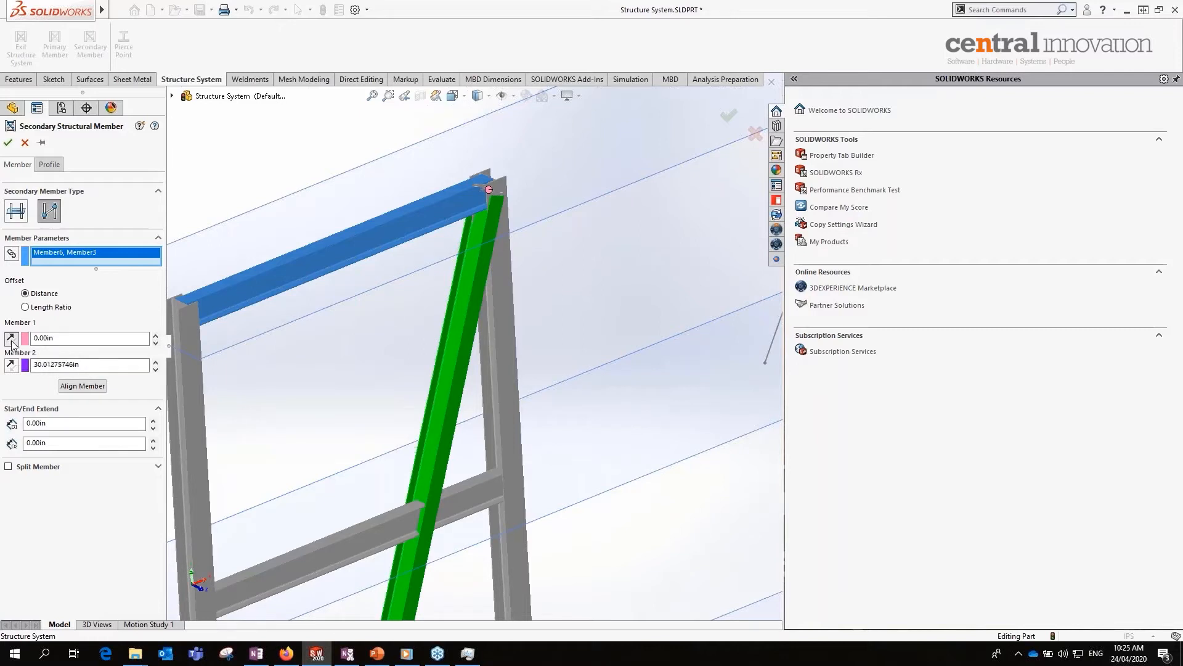
- Set the Member 2 offset to 0 in and check both ends of the diagonal brace
double_click(93, 364)
type("0")
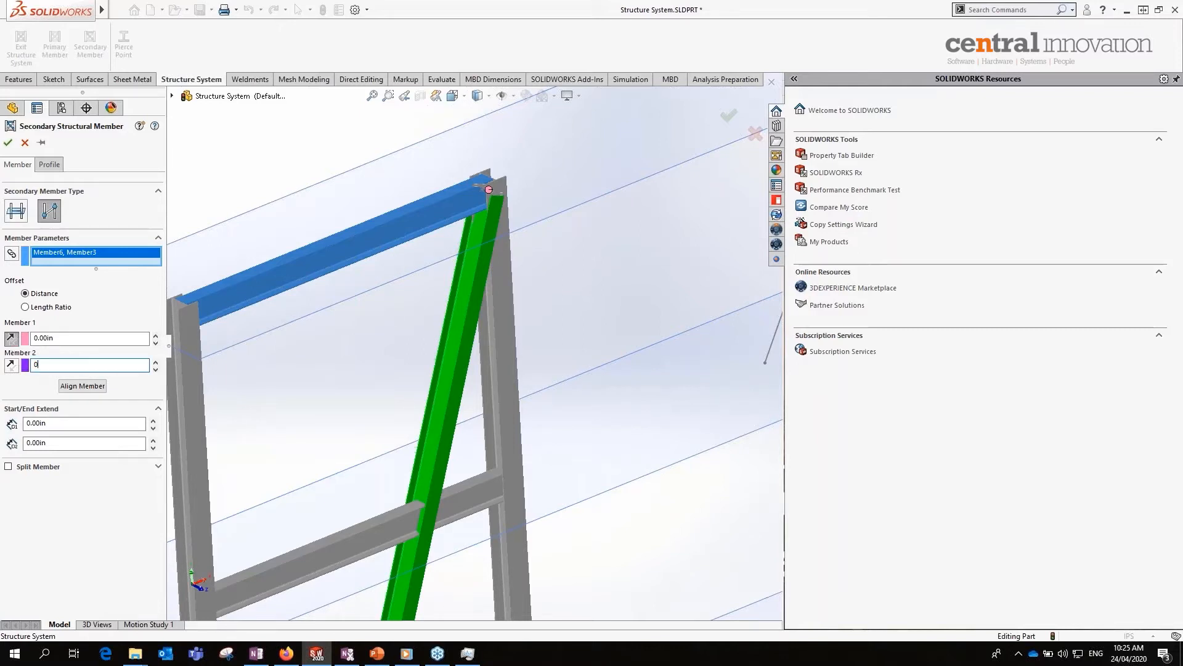
key("Return")
scroll(470, 462, "up", 5)
scroll(413, 453, "down", 4)
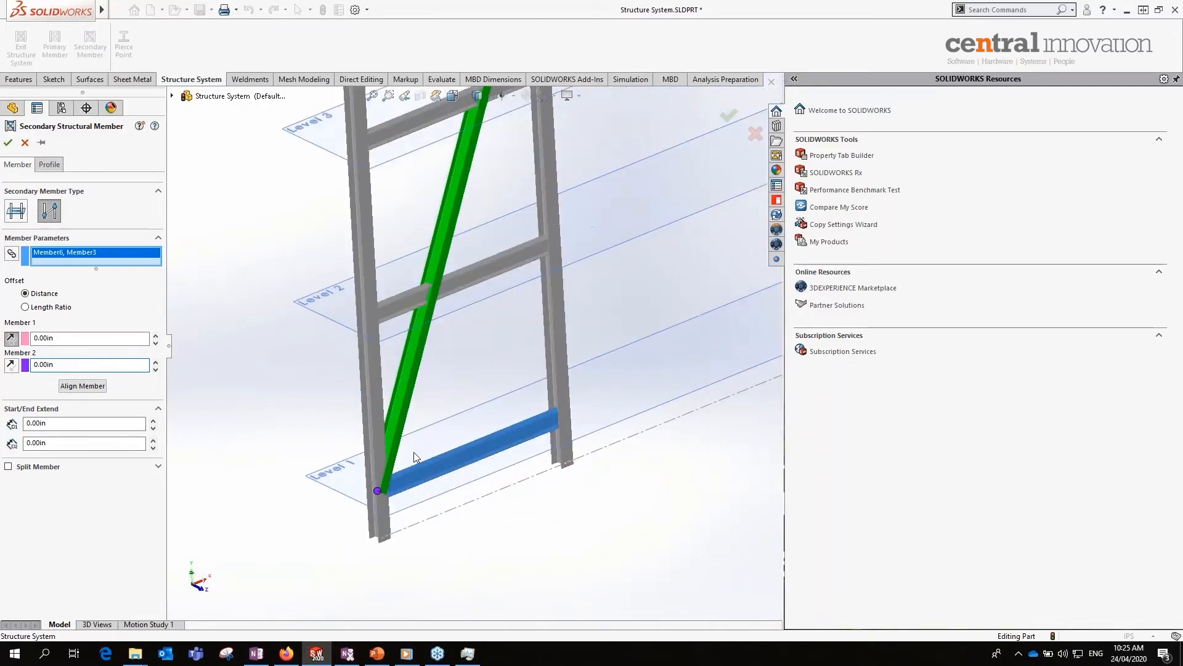
scroll(493, 308, "up", 5)
scroll(461, 268, "down", 3)
scroll(477, 357, "down", 3)
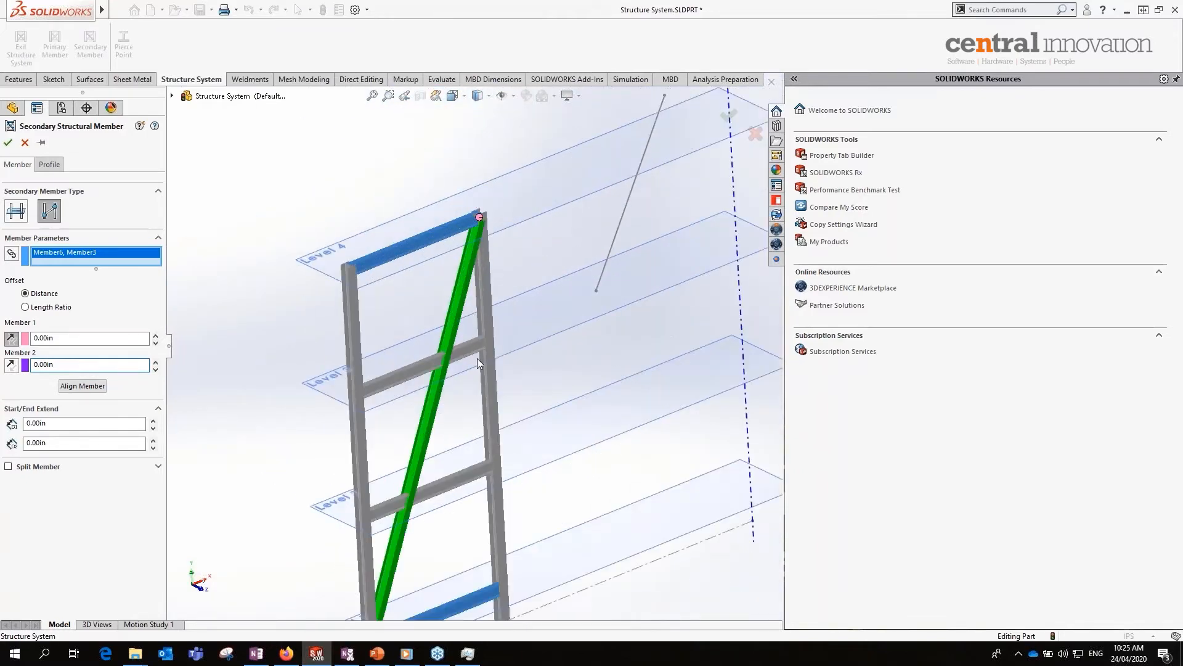
- Rotate the diagonal brace's profile to an alignment angle of 90 degrees and inspect its upper end
left_click(50, 164)
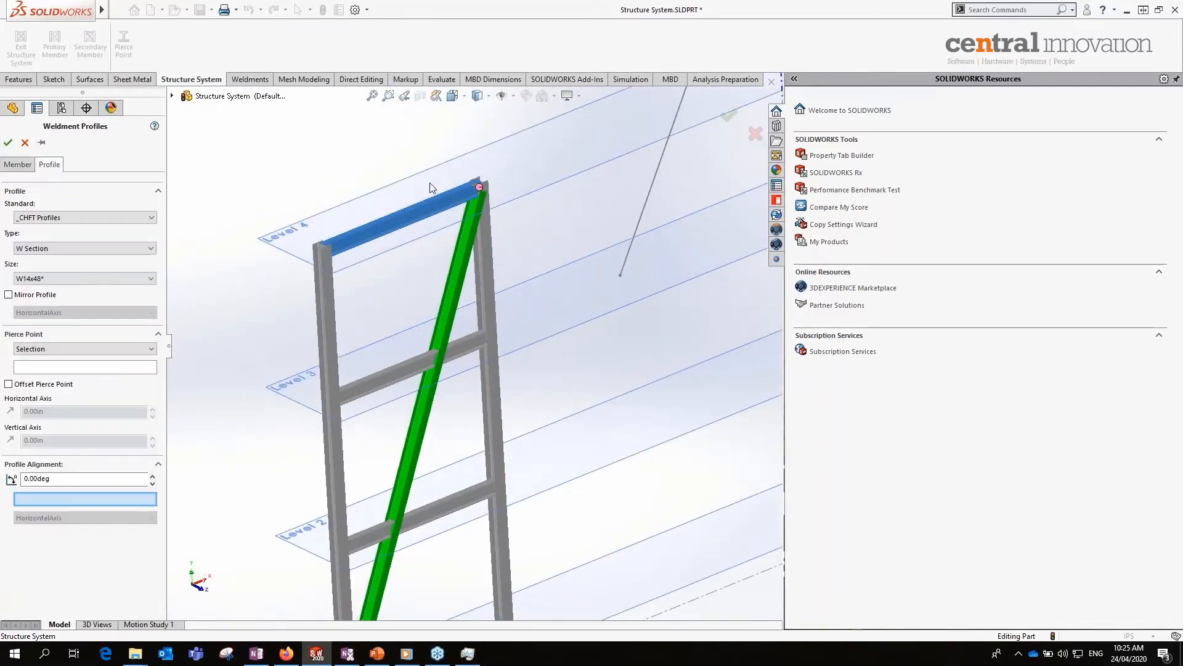
scroll(495, 240, "down", 2)
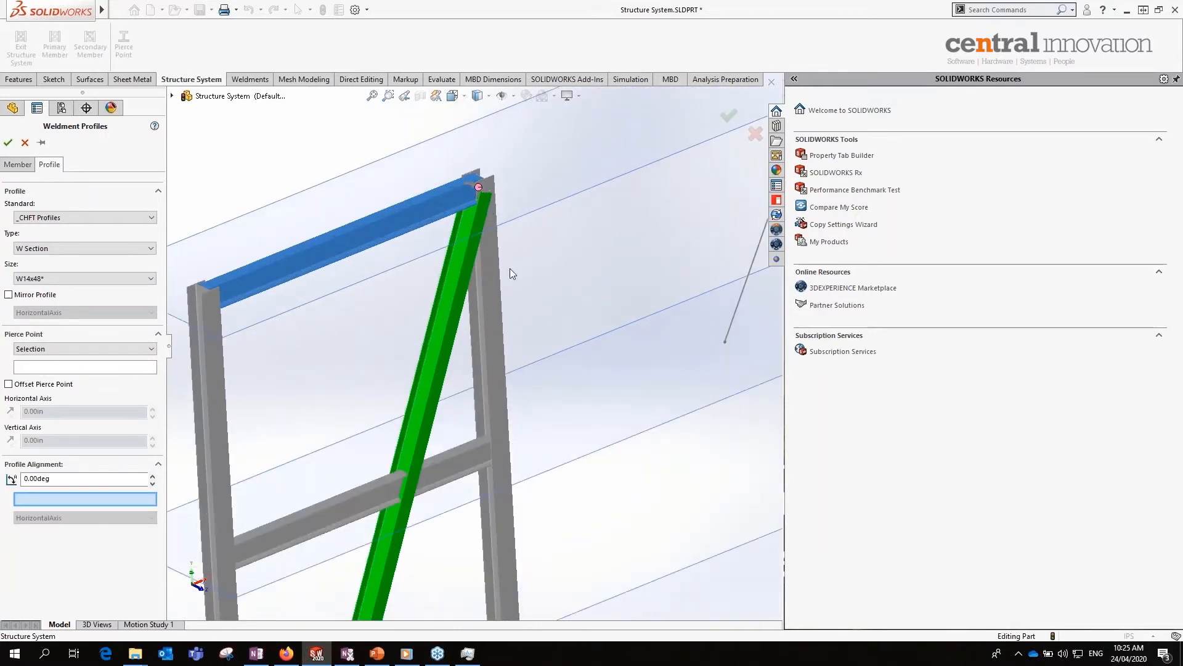
left_click(87, 478)
double_click(87, 477)
type("90")
key("Return")
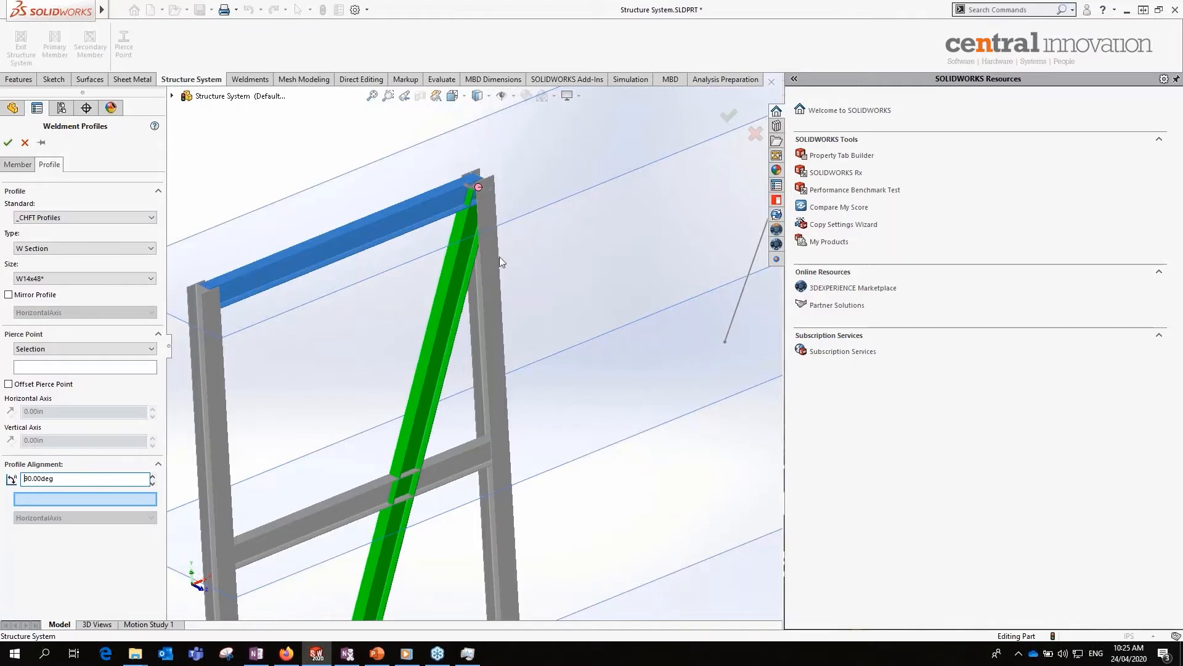
scroll(498, 255, "down", 4)
middle_click_drag(409, 176, 447, 175)
scroll(627, 301, "up", 2)
scroll(610, 289, "down", 2)
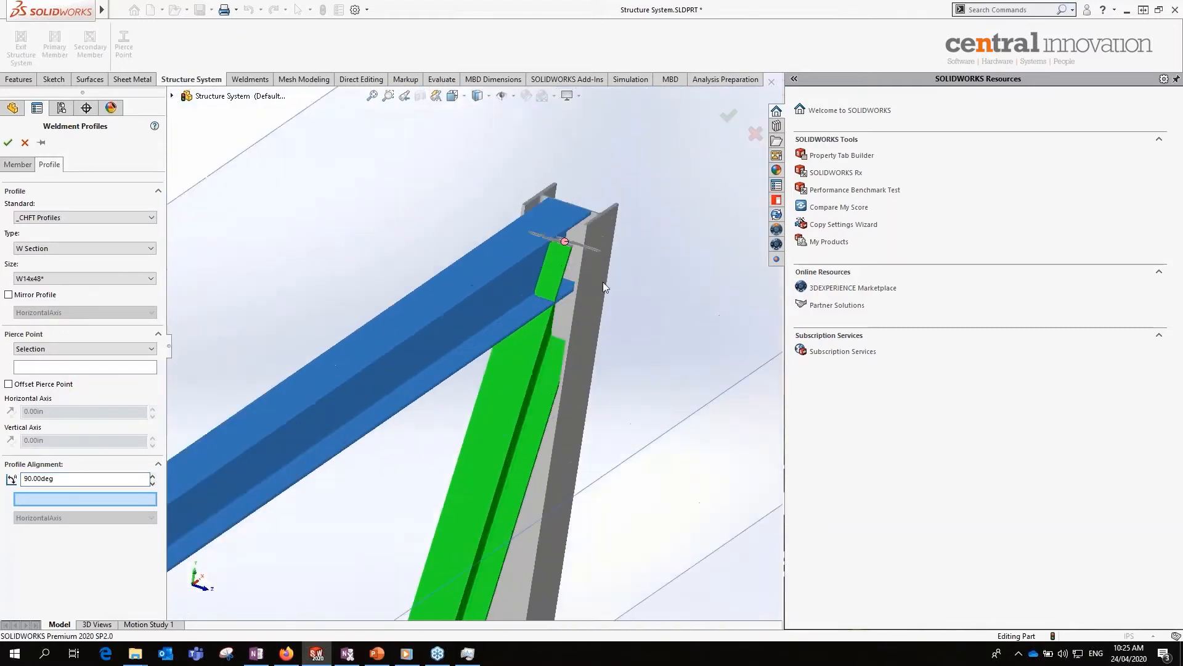
- Return to the diagonal brace's member settings and examine where the brace passes through the intermediate horizontal beams
scroll(528, 379, "up", 5)
scroll(441, 493, "down", 1)
middle_click_drag(441, 493, 395, 482)
scroll(393, 484, "up", 2)
scroll(392, 486, "down", 2)
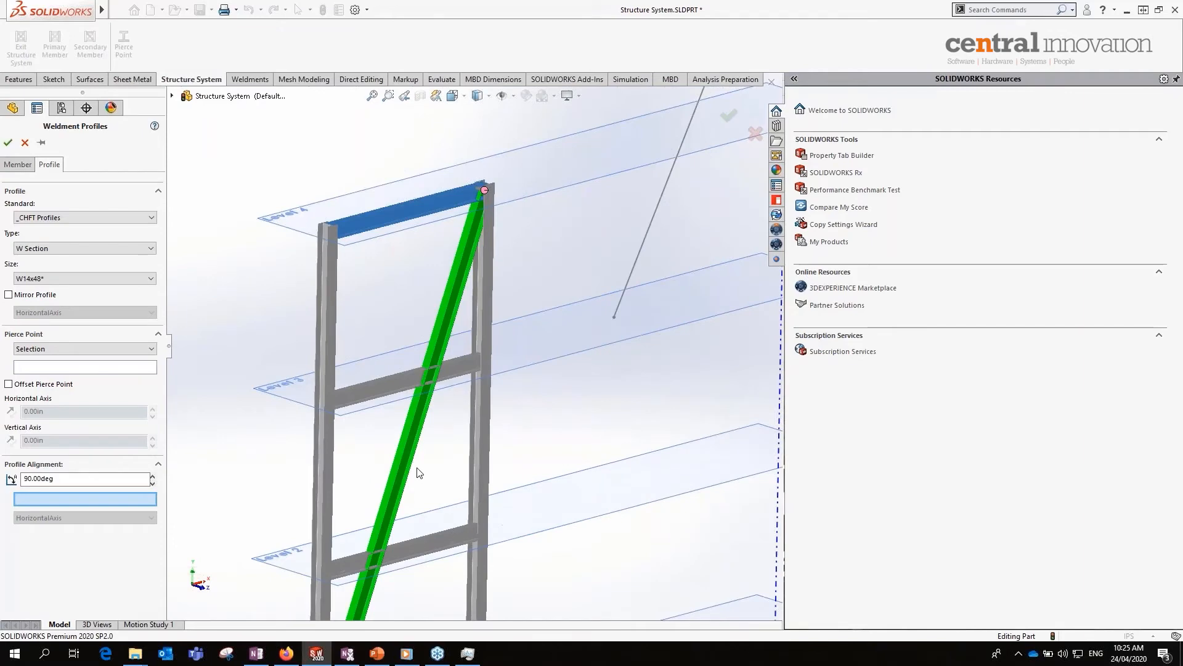
left_click(23, 166)
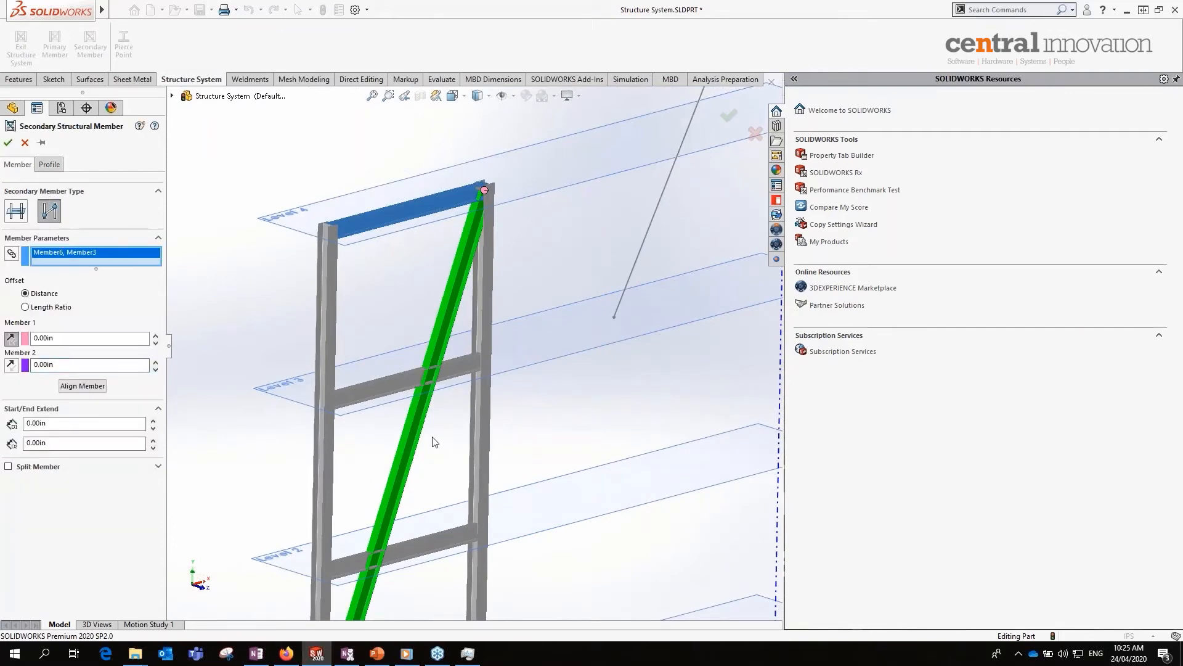
scroll(437, 435, "up", 3)
scroll(451, 392, "down", 3)
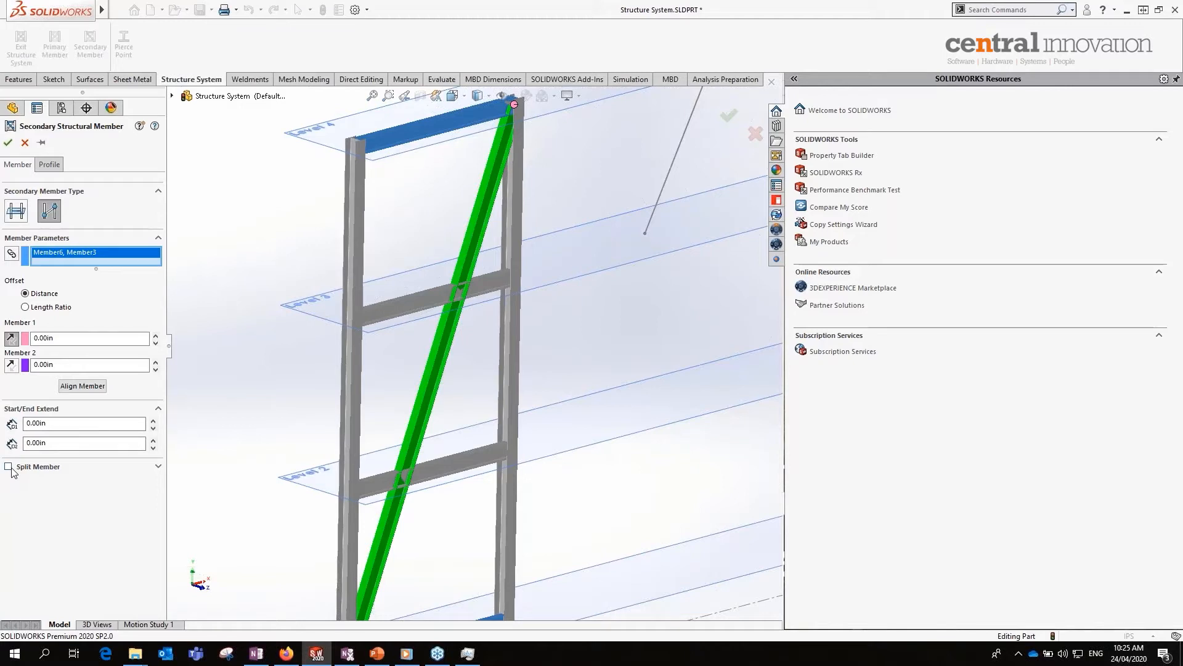
scroll(483, 293, "down", 5)
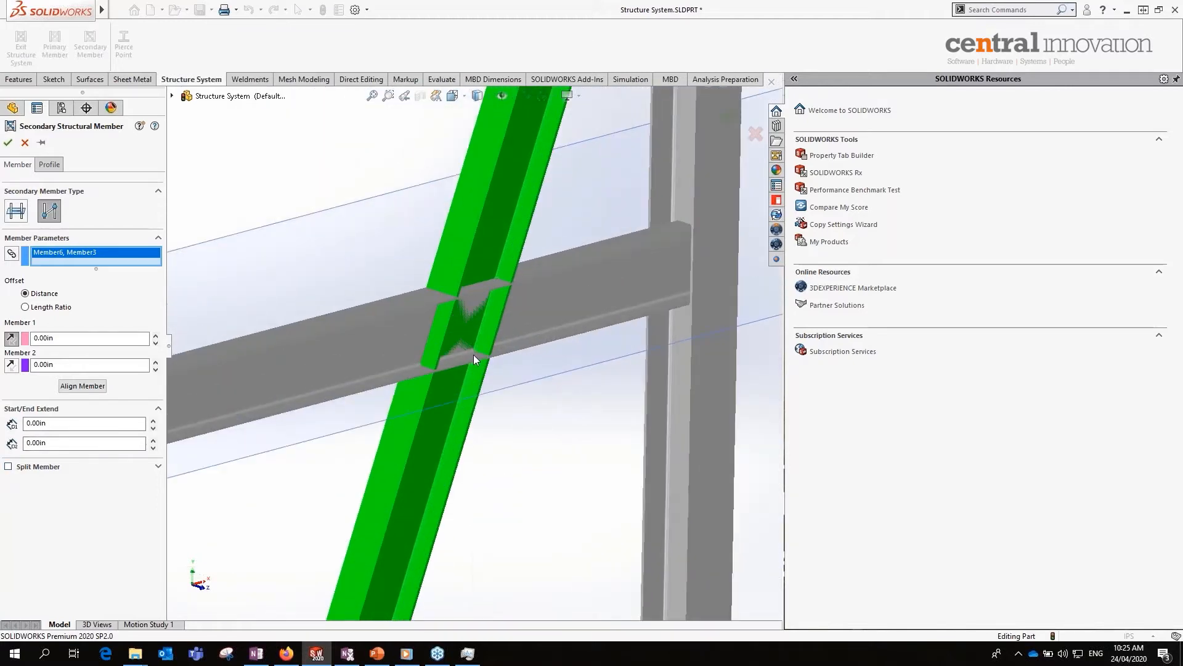
- Split the diagonal brace by reference at the Level 3 and Level 2 beams and accept the secondary member
left_click(8, 466)
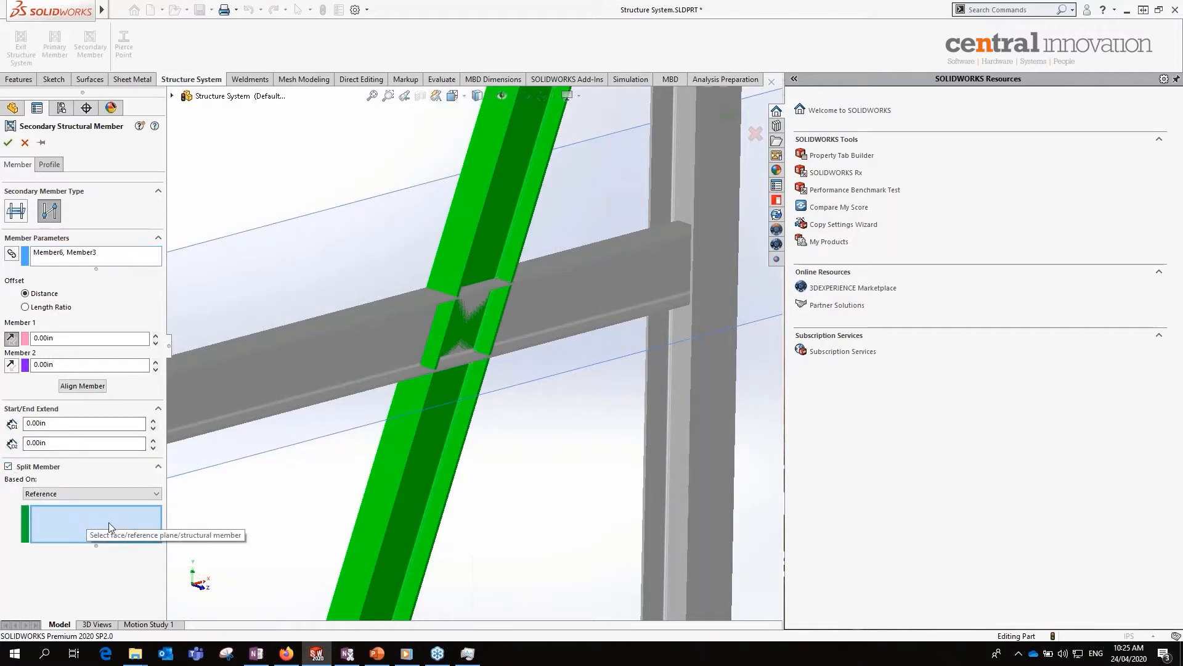
scroll(472, 306, "up", 5)
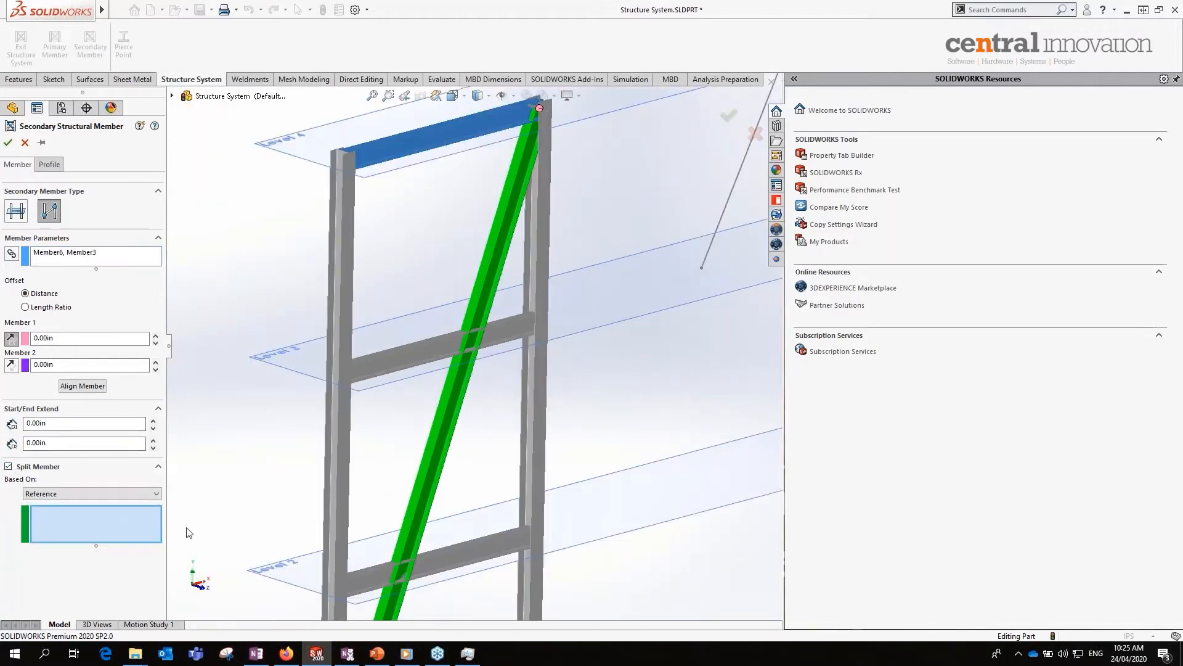
left_click(67, 494)
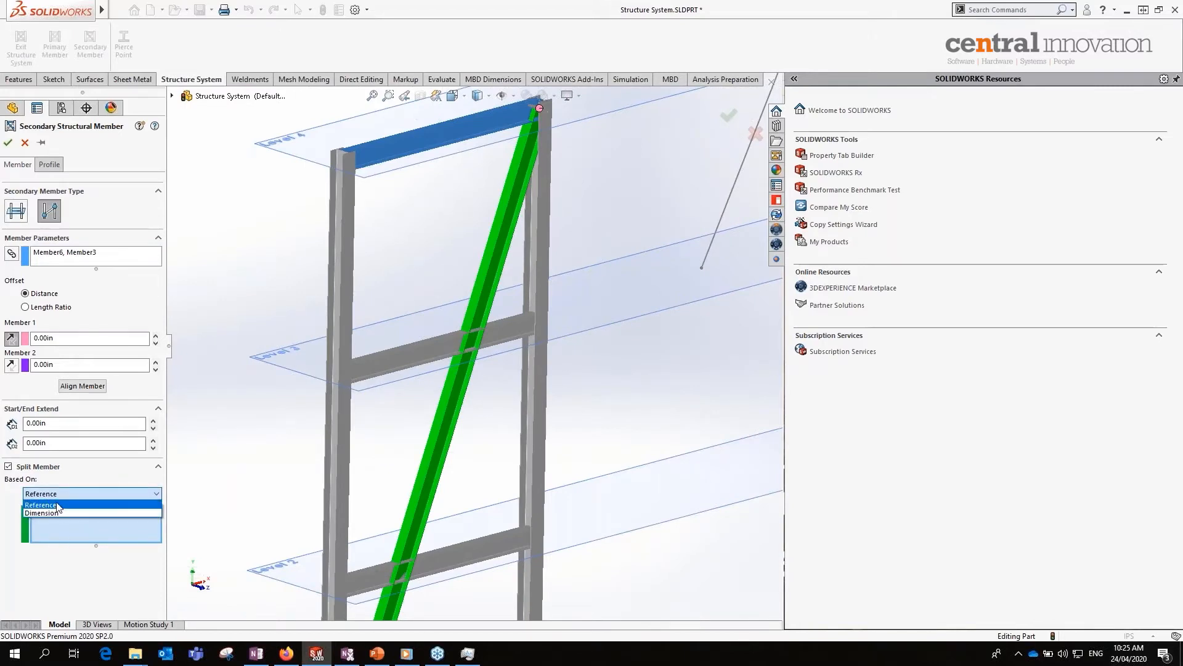
left_click(50, 535)
left_click(426, 357)
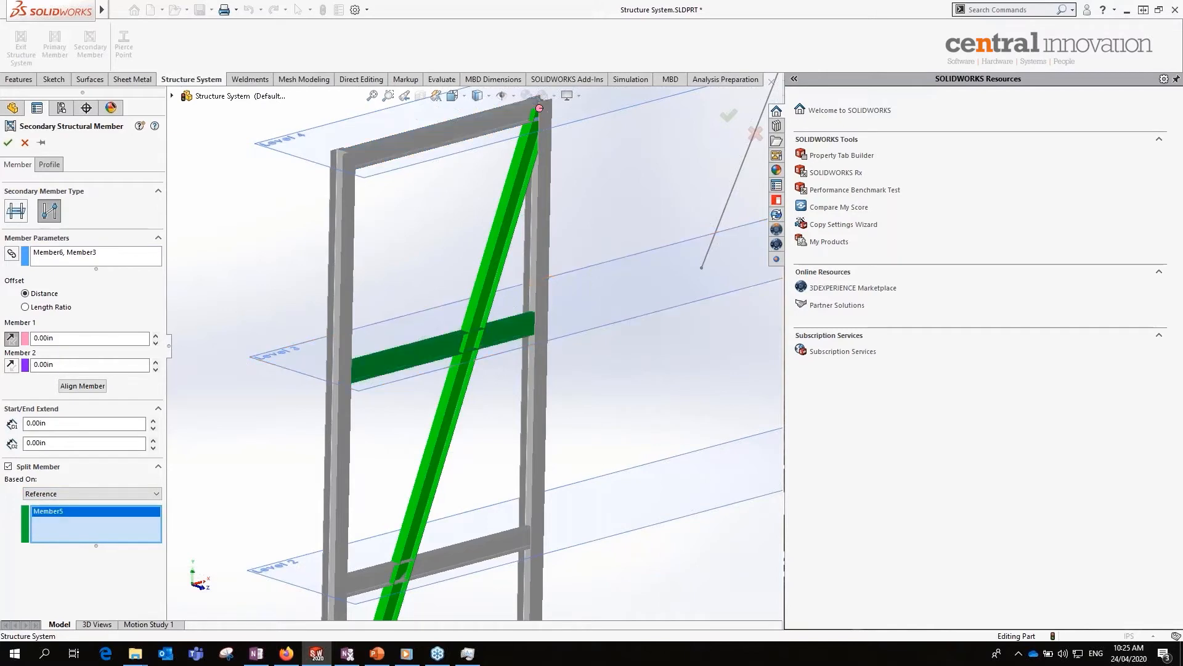
left_click(501, 542)
key("f")
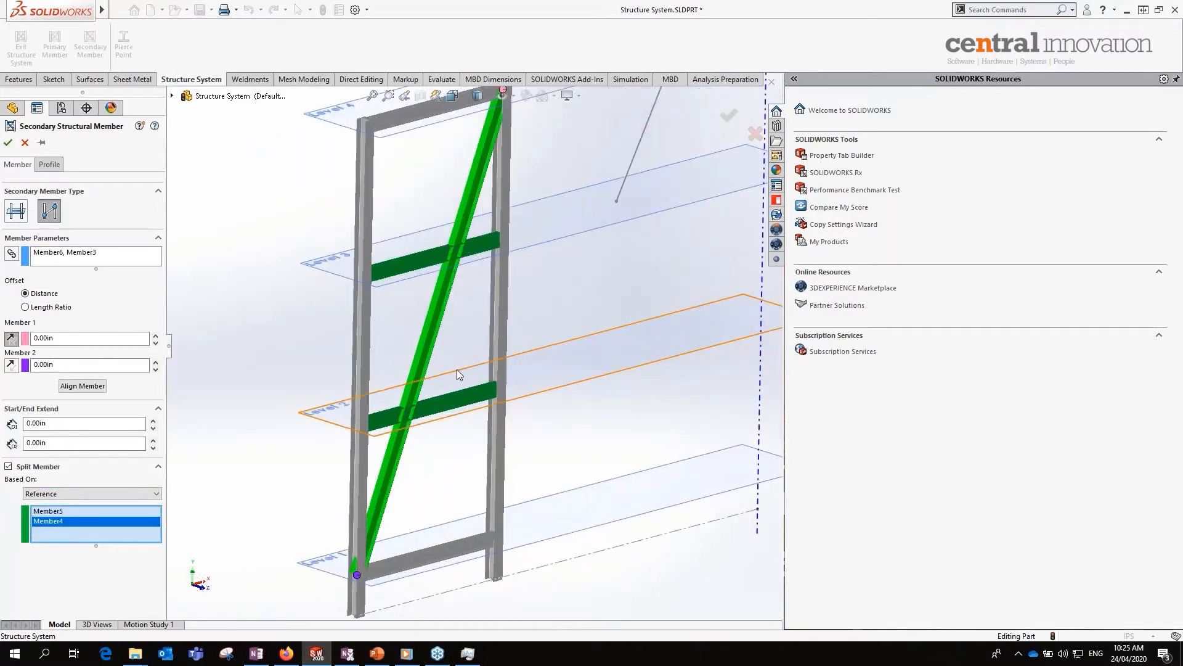
scroll(475, 241, "down", 3)
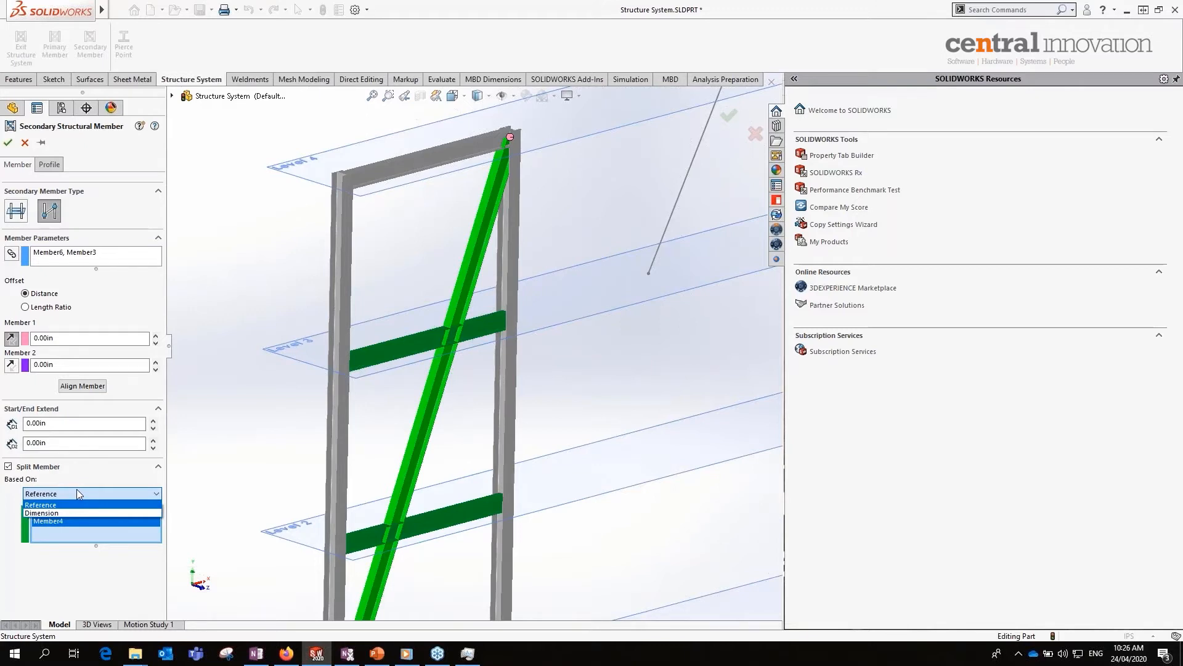
left_click(68, 504)
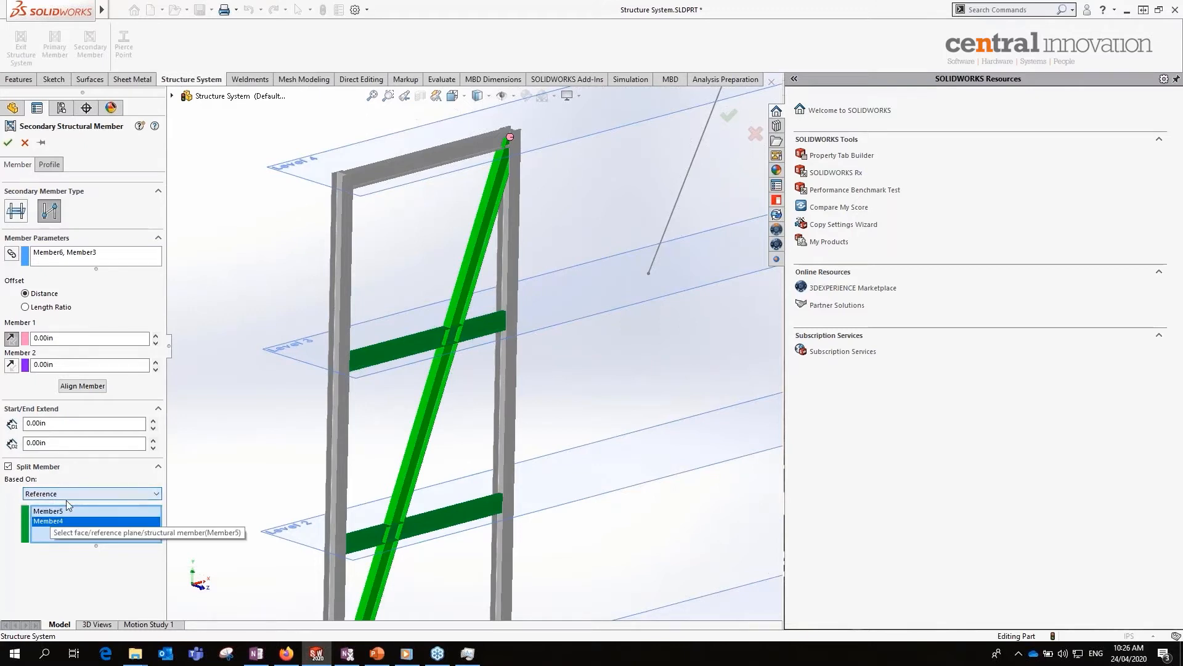
left_click(7, 143)
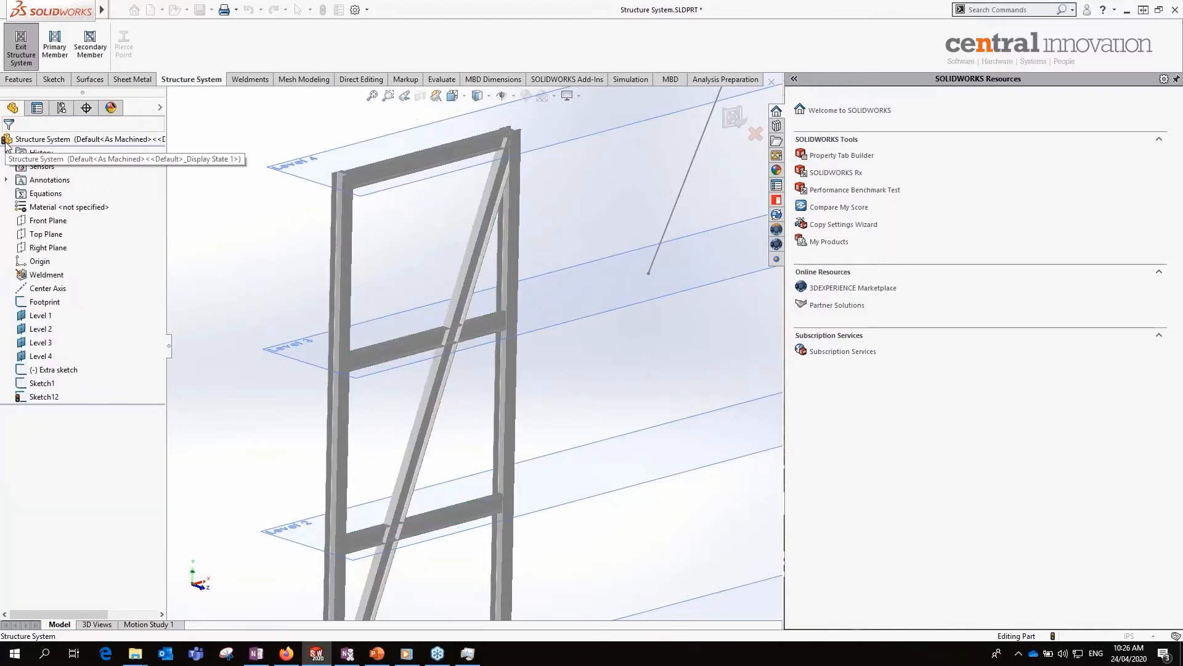
- Inspect the brace's crossing with the Level 3 beam and review that beam's member and profile properties
scroll(462, 379, "down", 5)
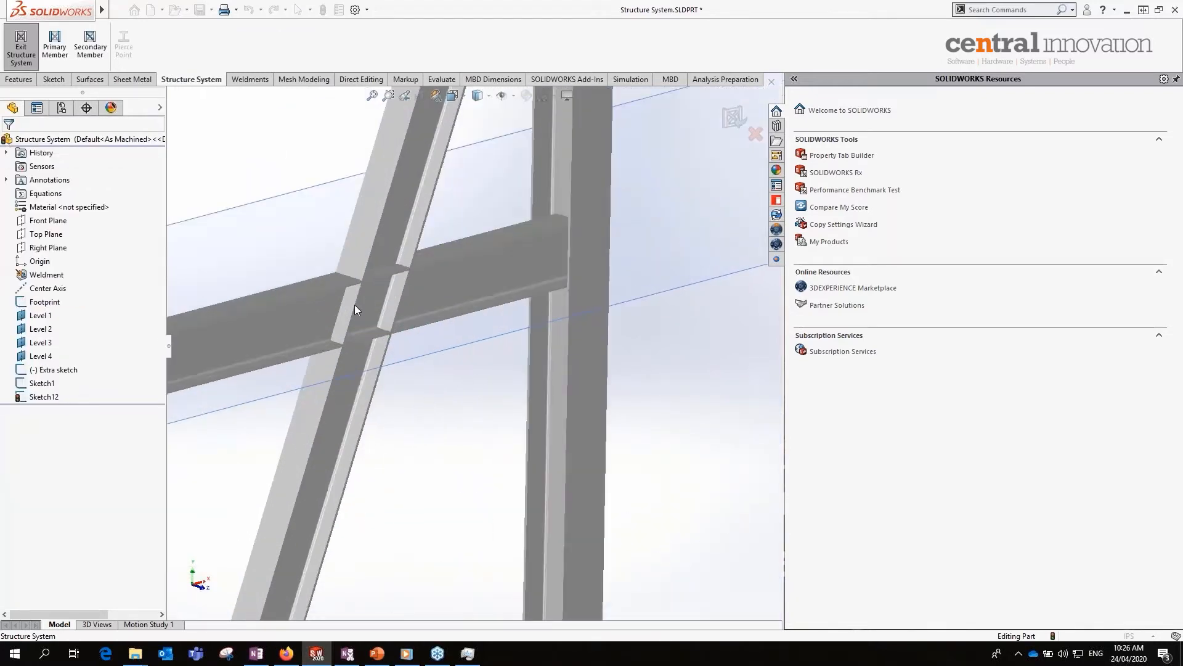
scroll(369, 290, "down", 3)
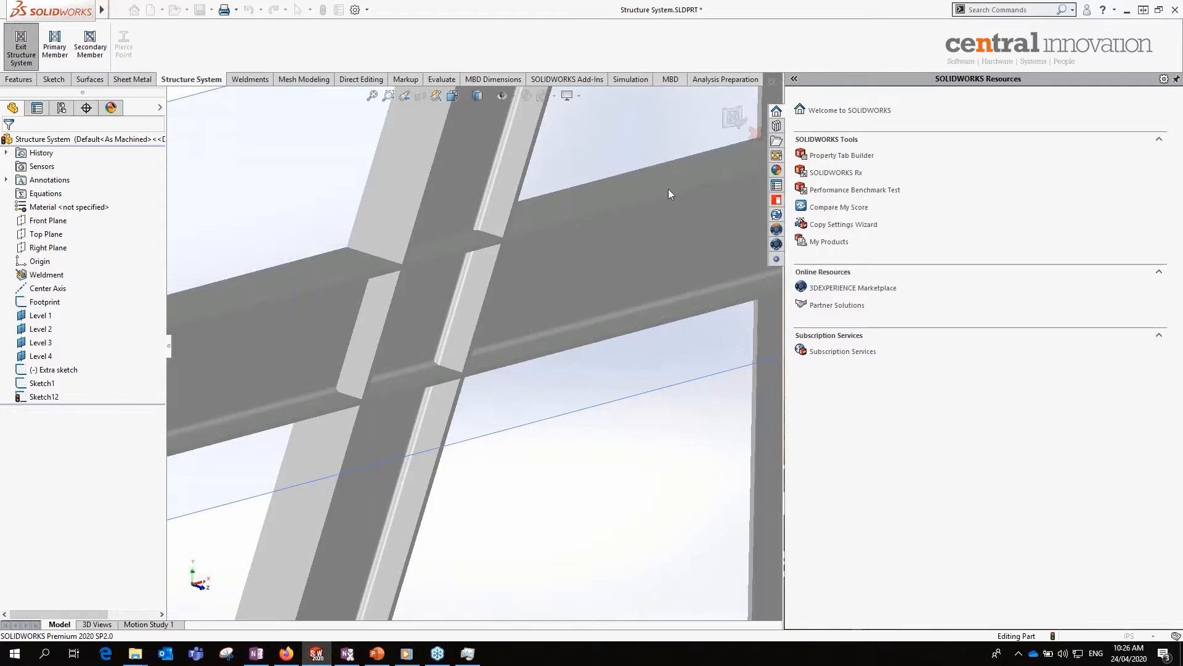
scroll(587, 266, "up", 10)
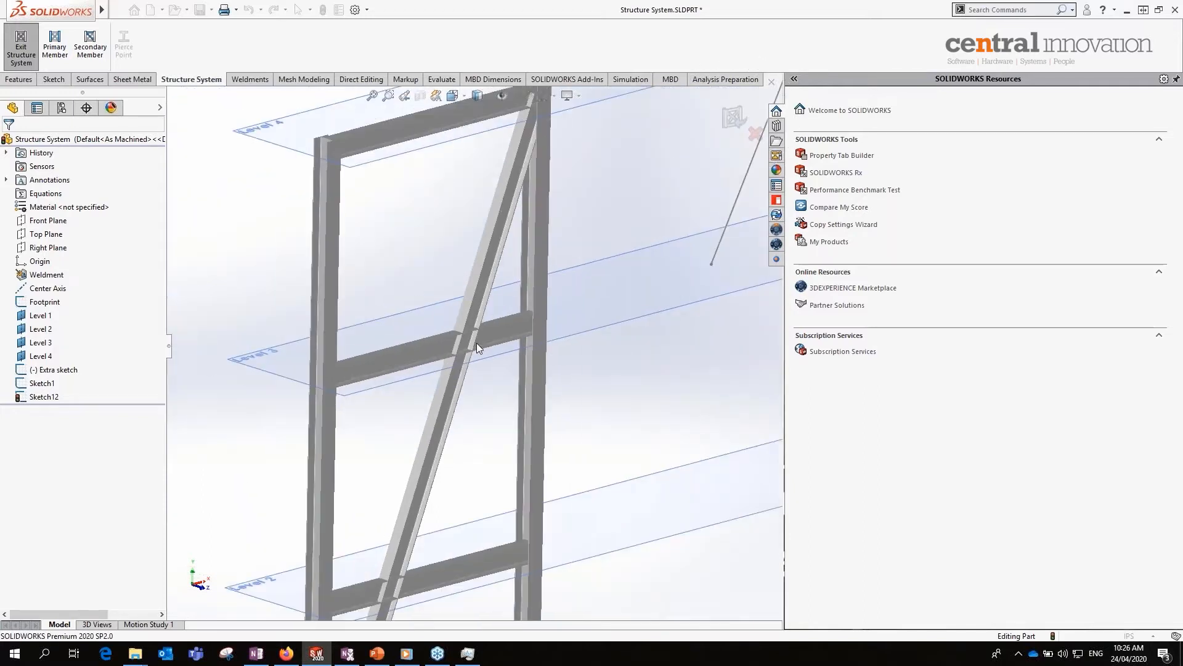
scroll(432, 411, "up", 5)
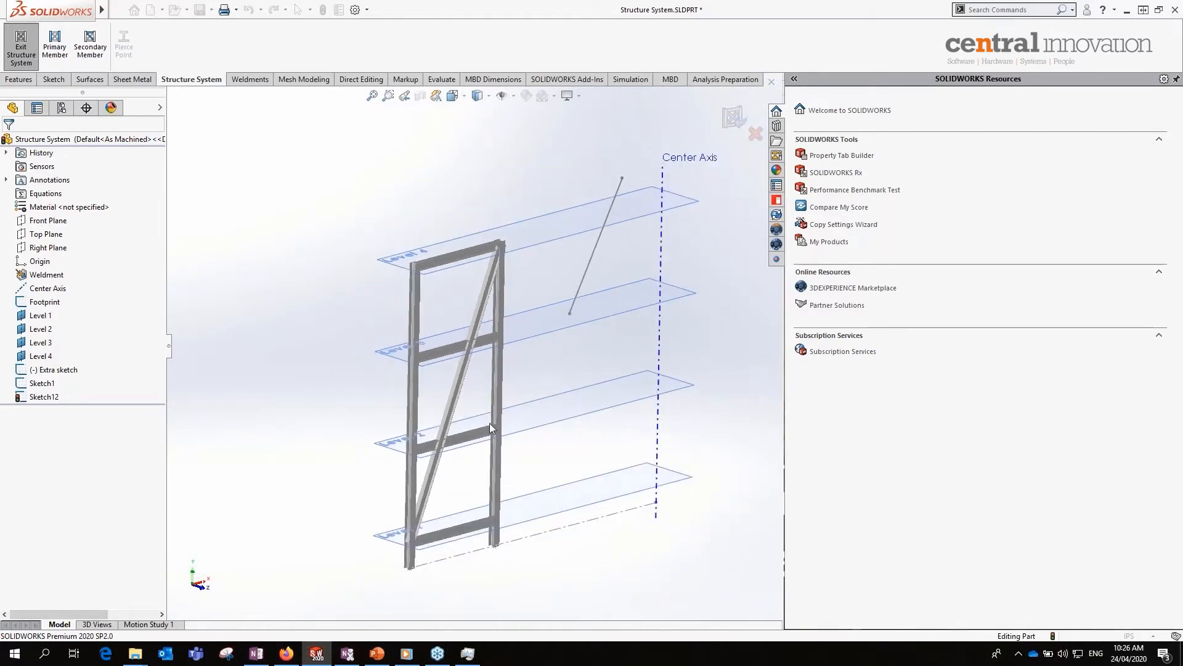
scroll(493, 360, "down", 5)
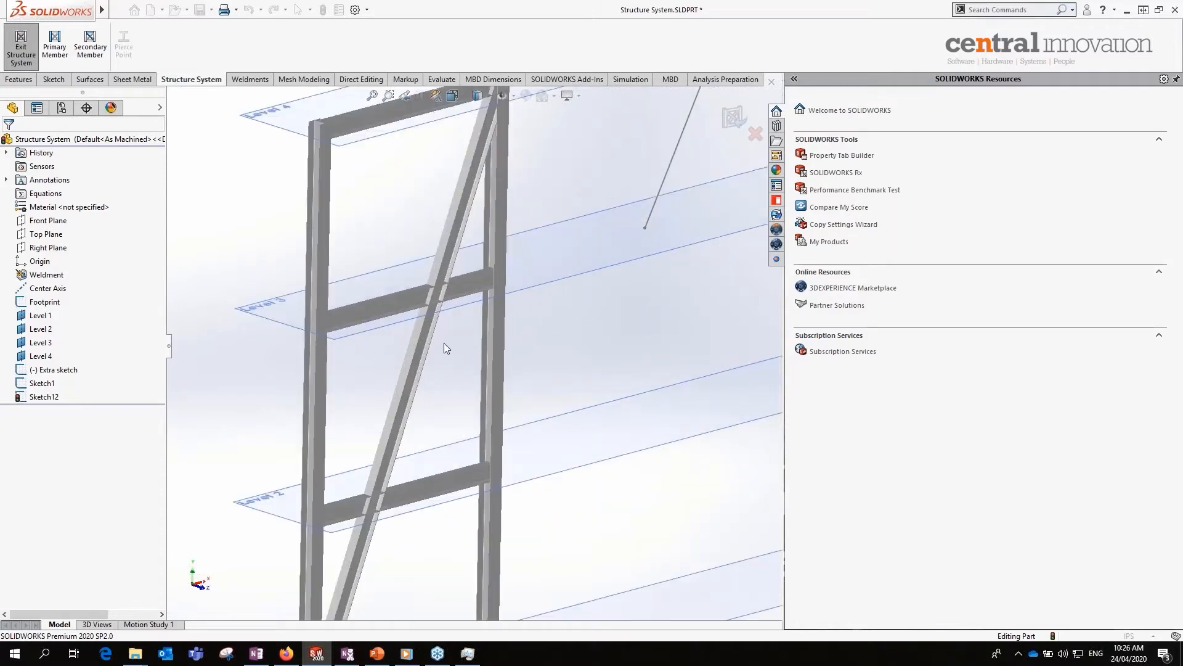
left_click(367, 311)
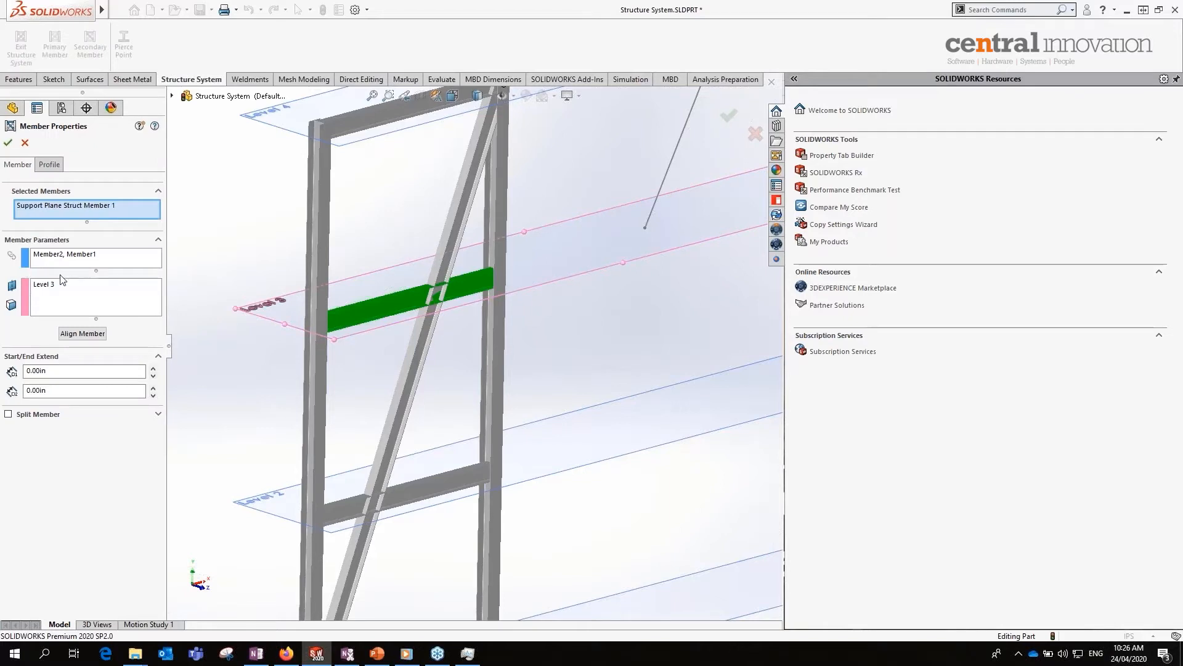
left_click(50, 165)
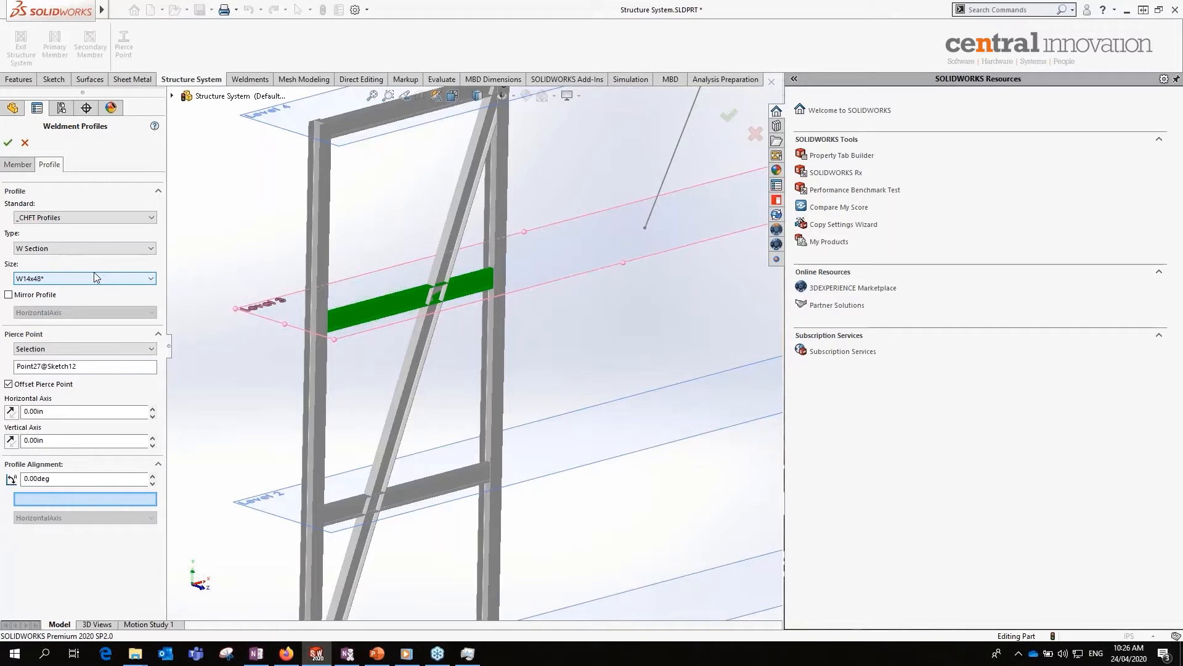
left_click(8, 142)
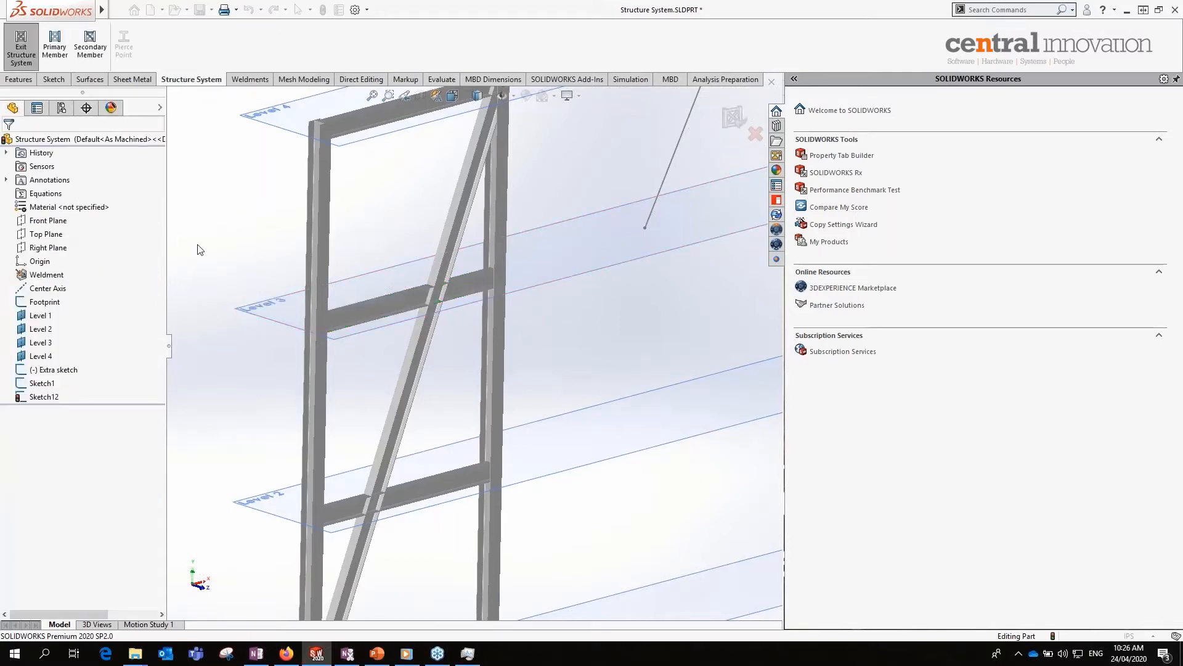
- Exit the structure system to bring up Corner Management for the finished frame
scroll(413, 350, "up", 5)
scroll(501, 410, "down", 2)
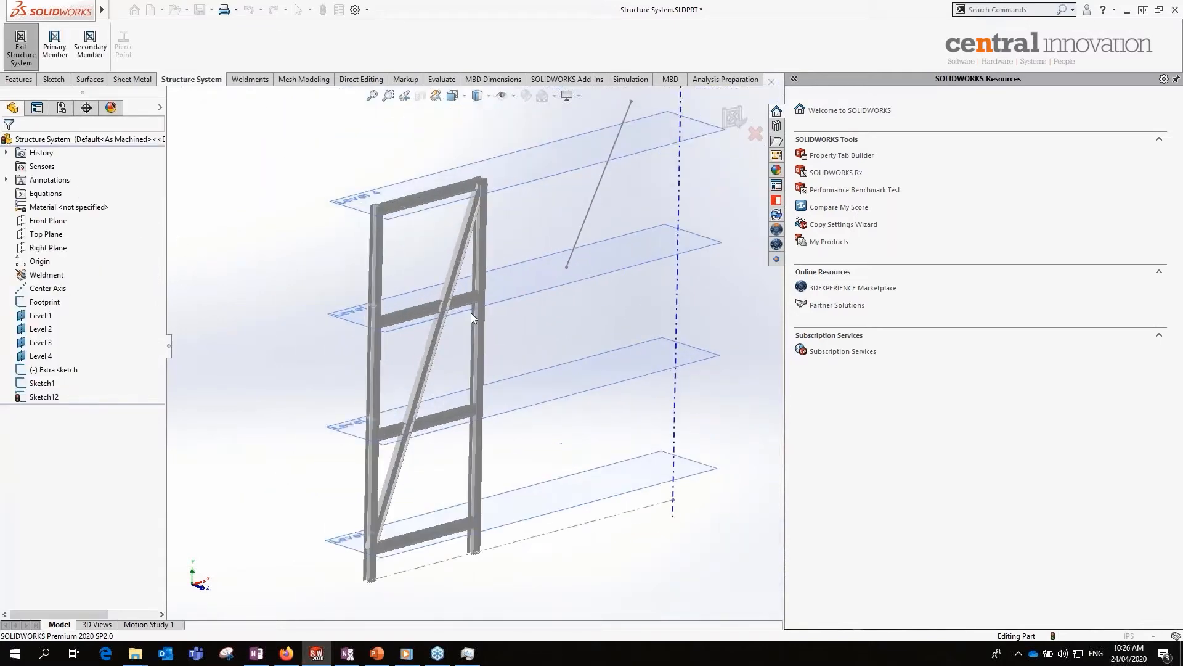
middle_click_drag(471, 313, 441, 305)
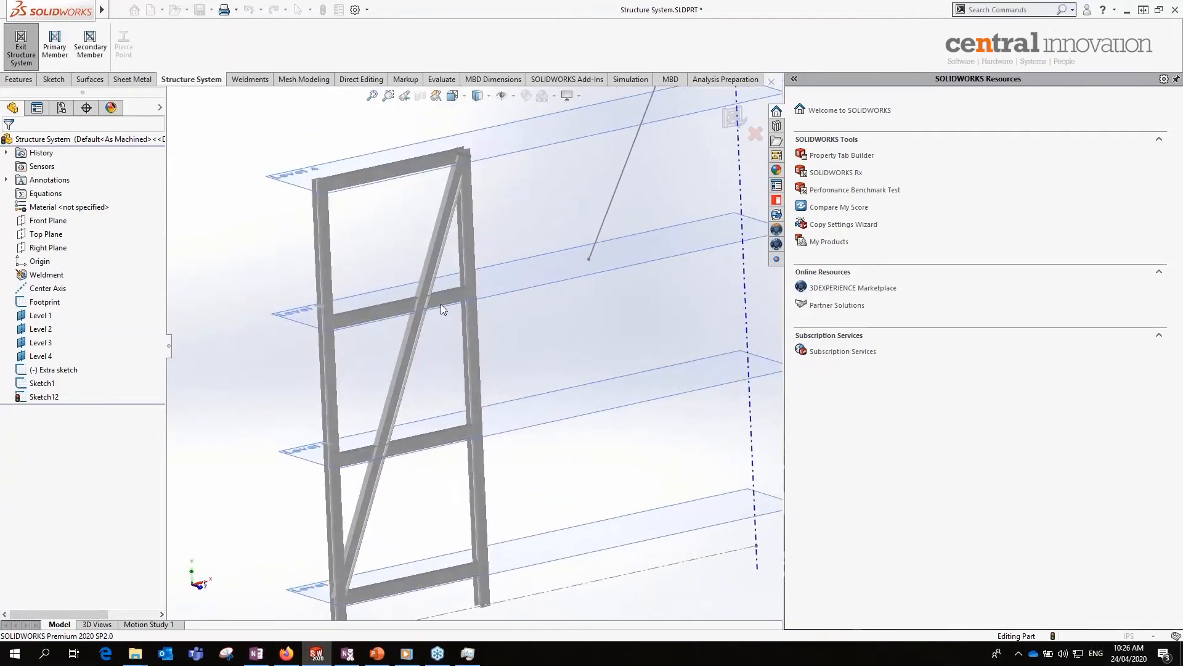
scroll(442, 317, "up", 3)
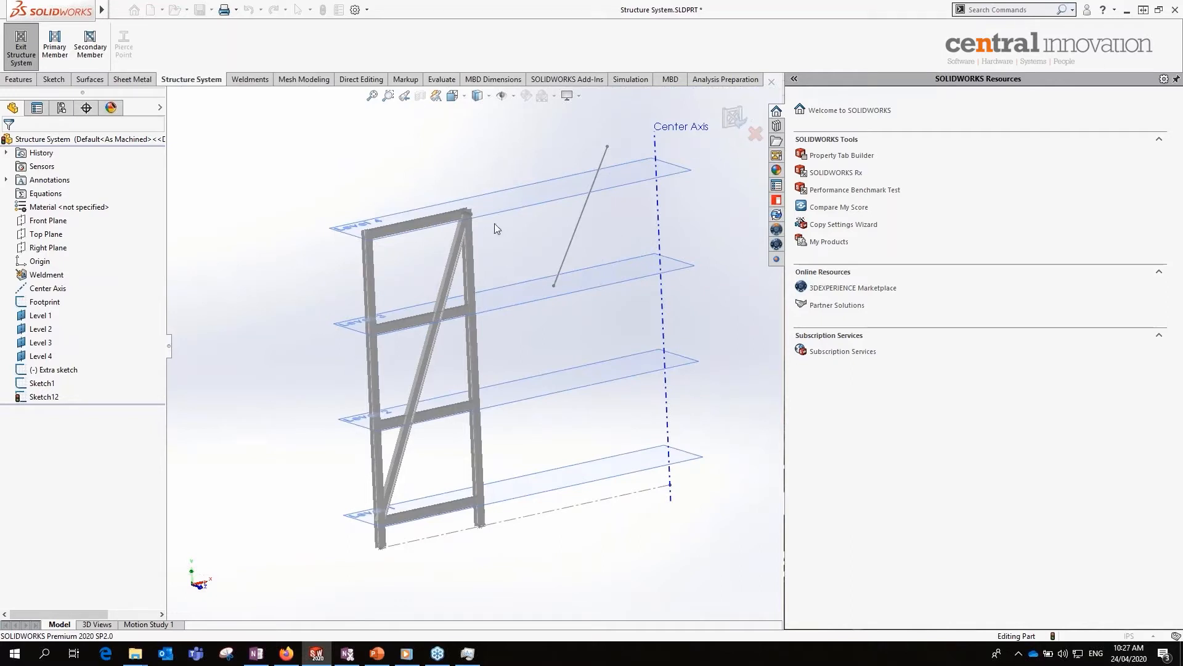
left_click(733, 119)
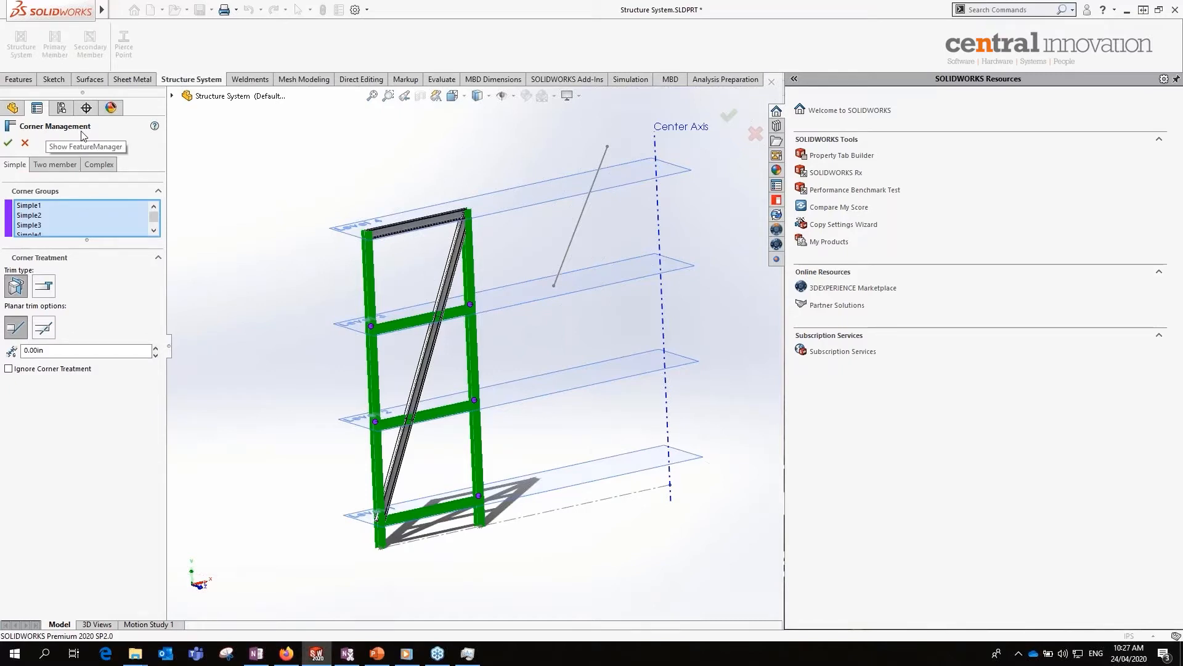
- Compare the Simple, Two member and Complex corner groups of the frame, ending on the Simple corners
left_click(55, 165)
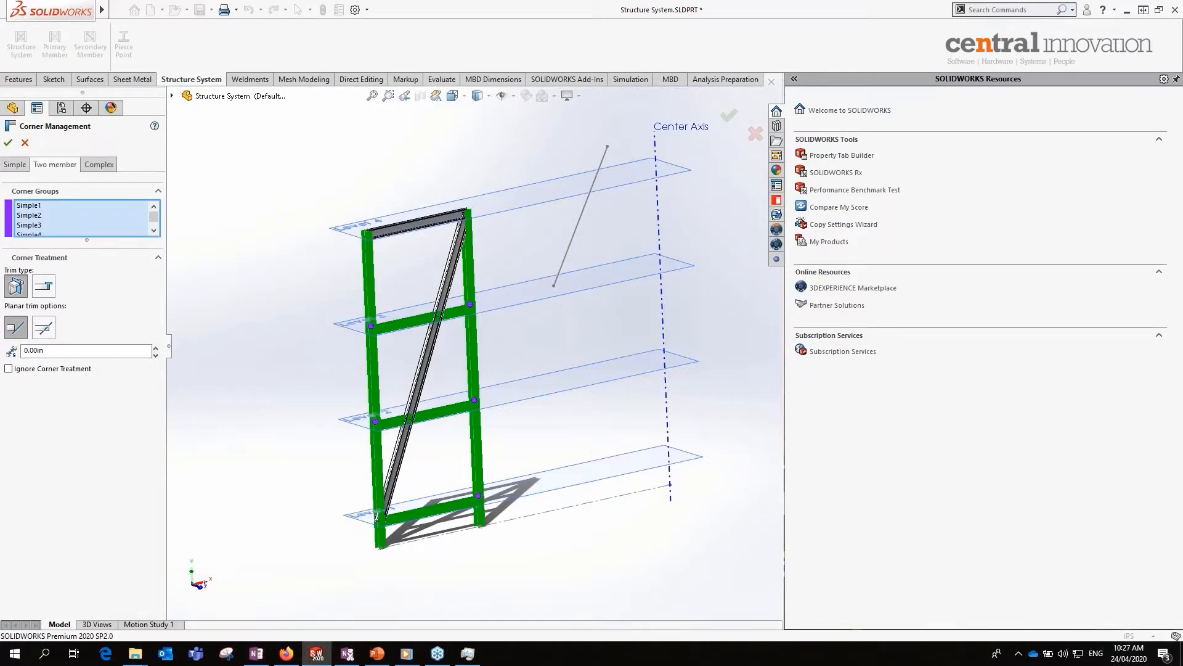
left_click(15, 165)
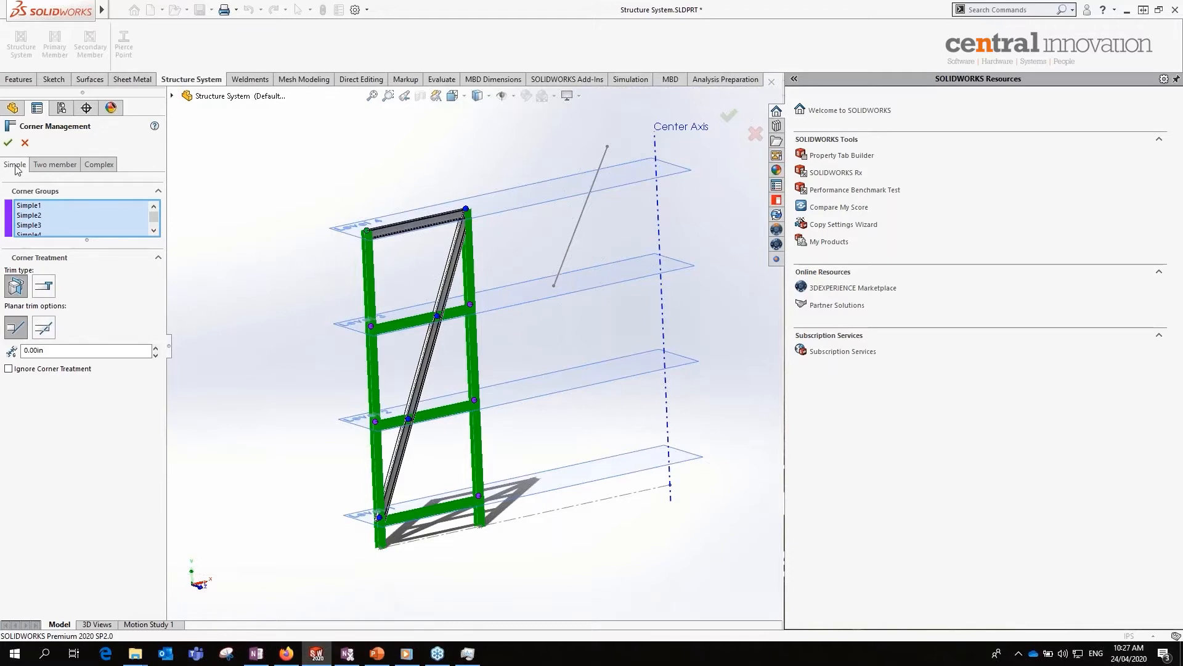
left_click(50, 170)
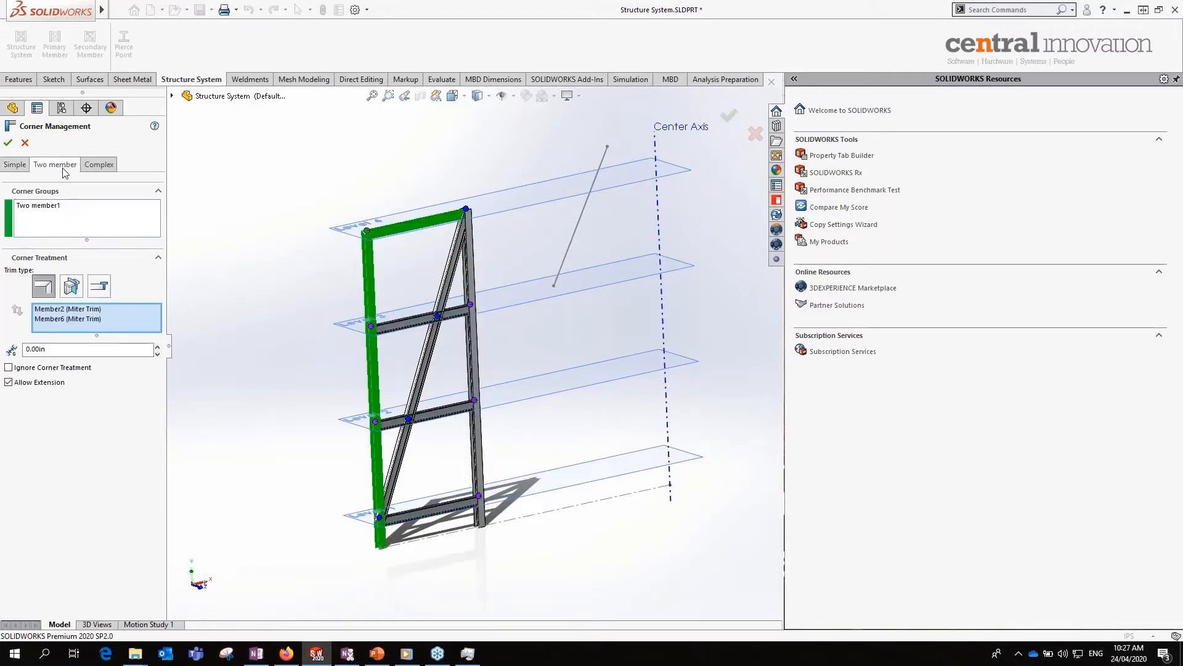
left_click(99, 165)
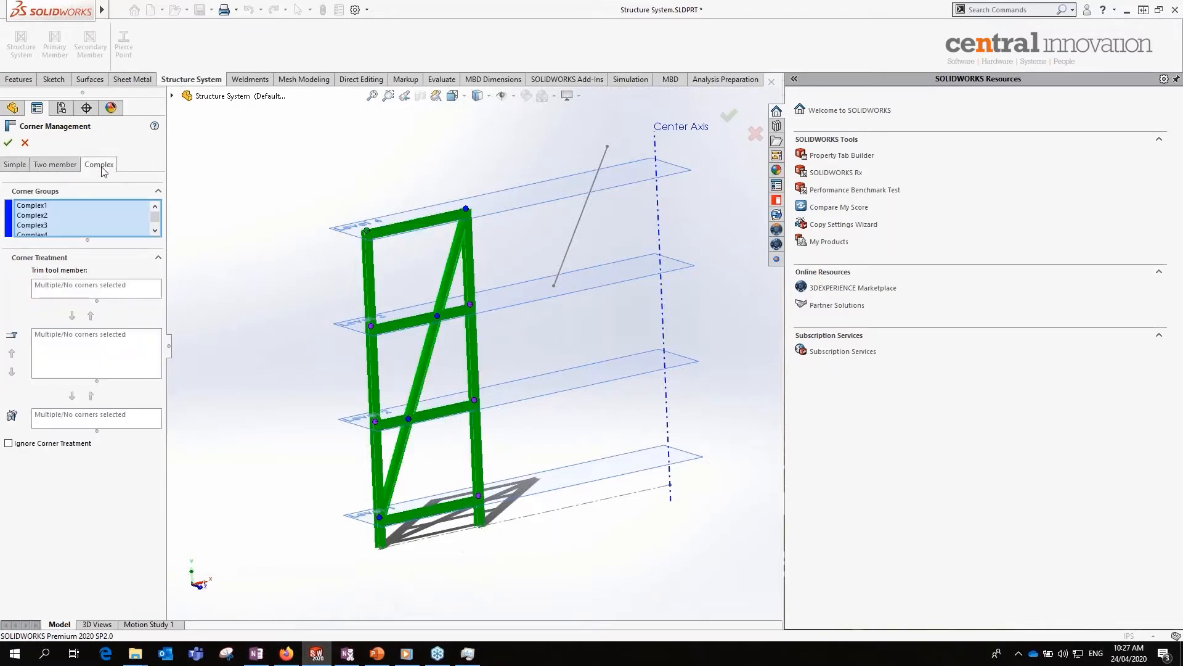
left_click(17, 166)
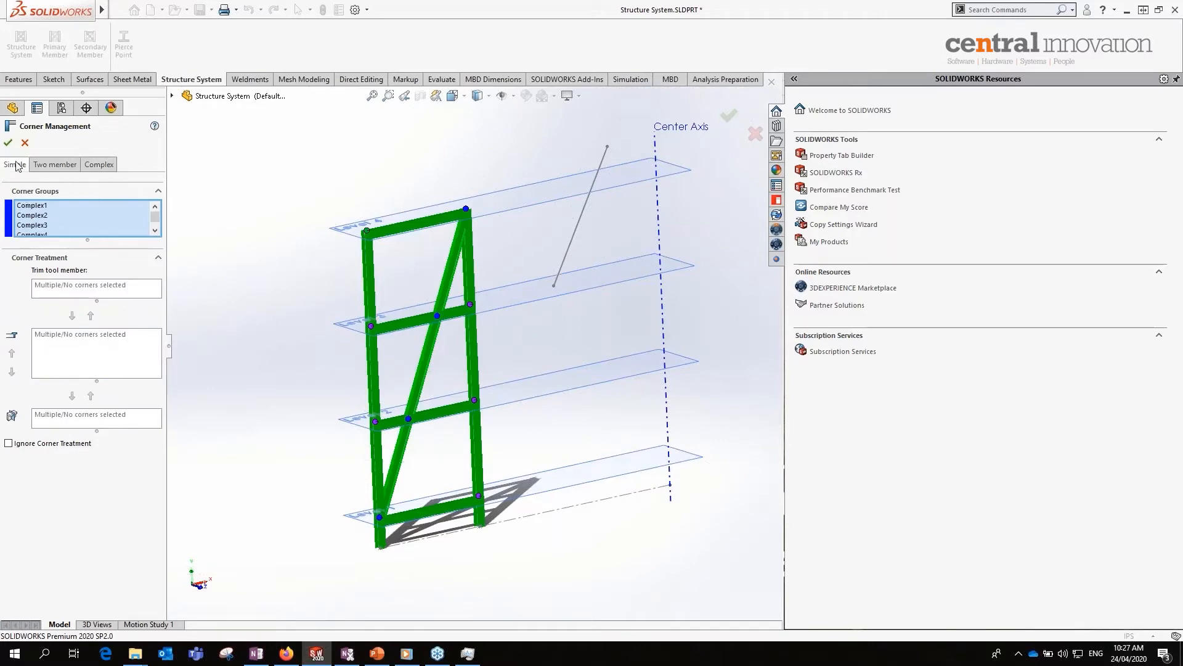
- Examine the Planar Trim of the Simple corners up close where a horizontal beam meets the vertical member
scroll(504, 346, "down", 8)
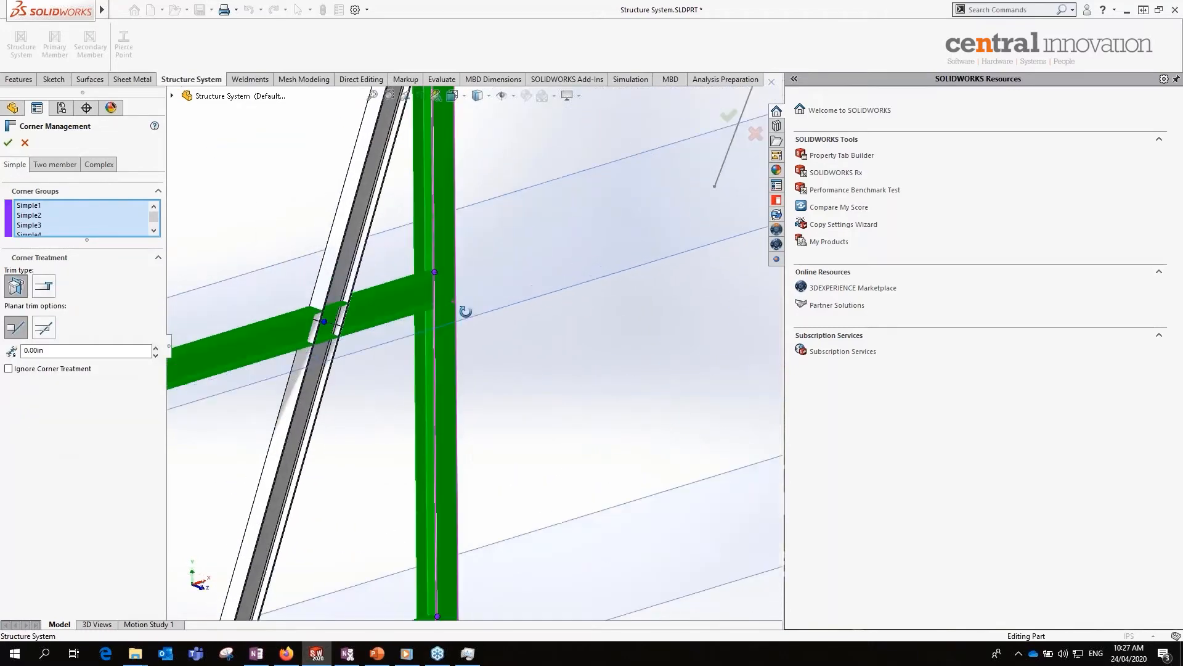
middle_click_drag(481, 338, 462, 388)
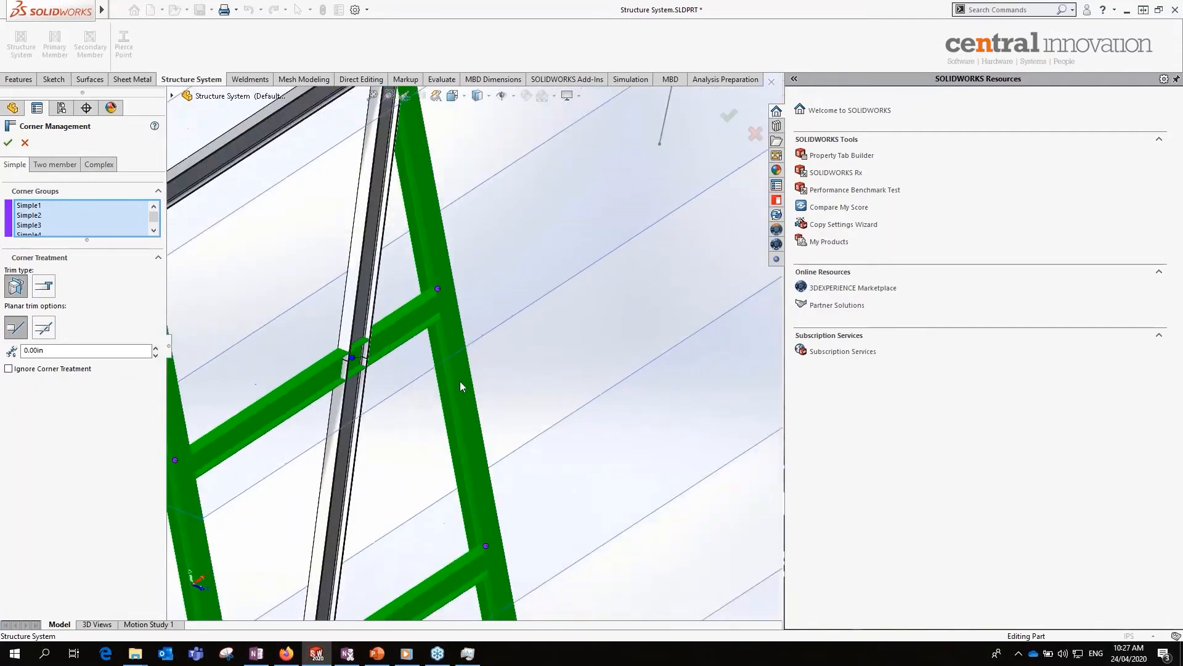
scroll(471, 437, "up", 4)
scroll(472, 461, "up", 3)
scroll(475, 470, "down", 2)
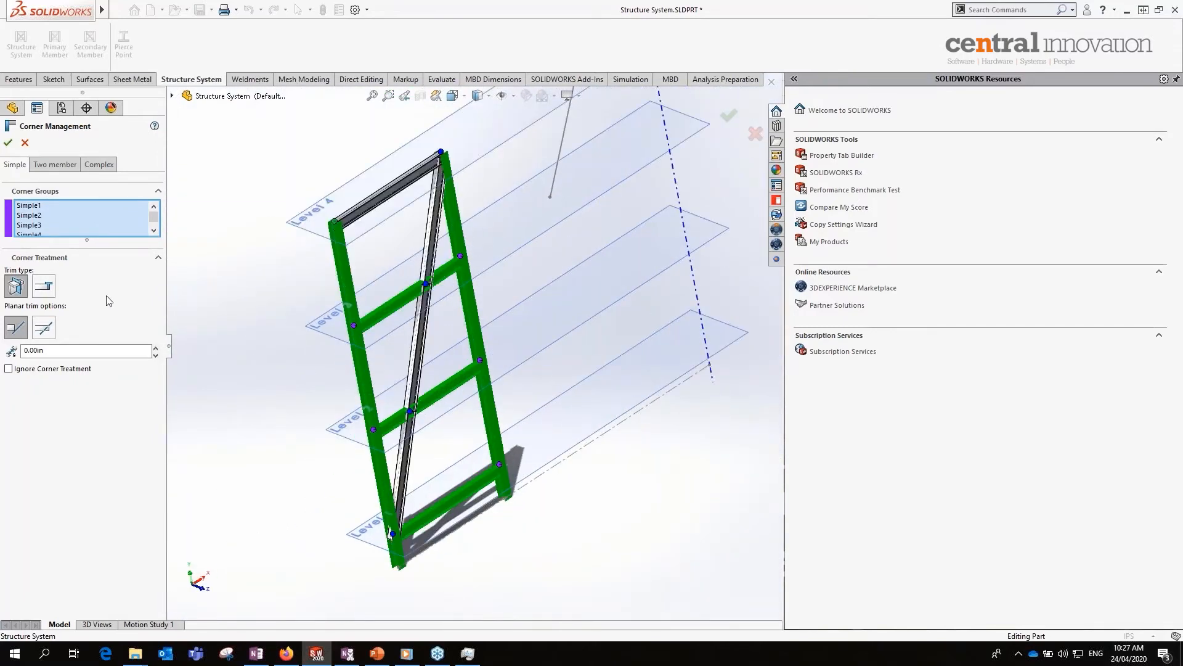
scroll(516, 373, "down", 2)
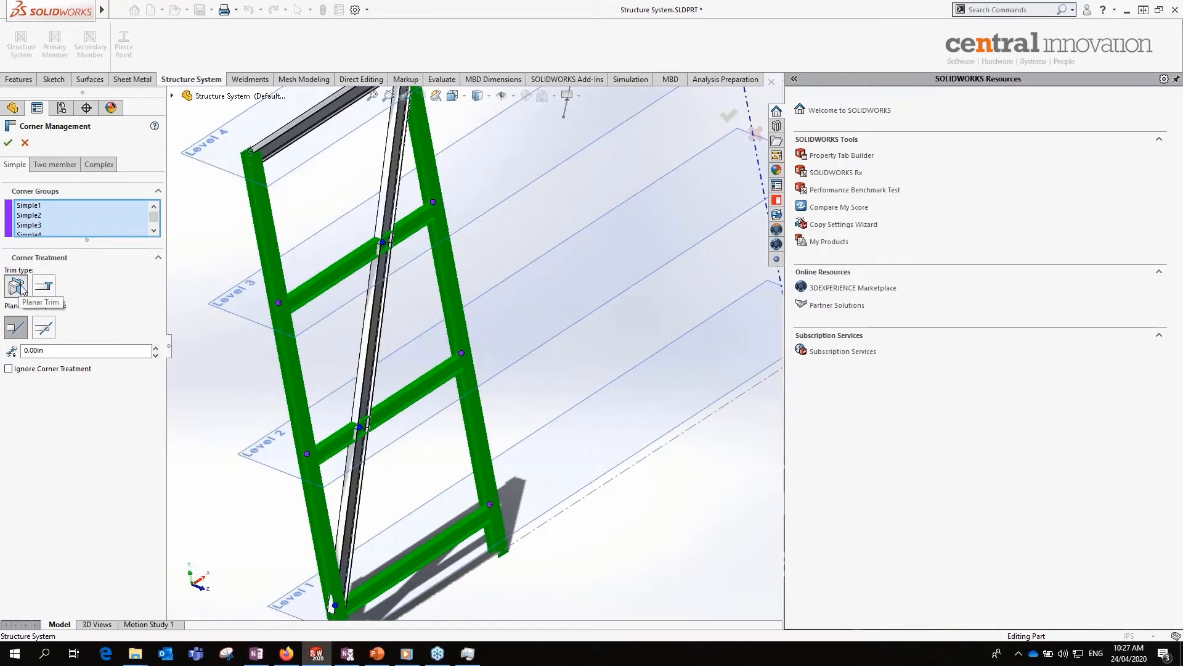
scroll(449, 285, "down", 8)
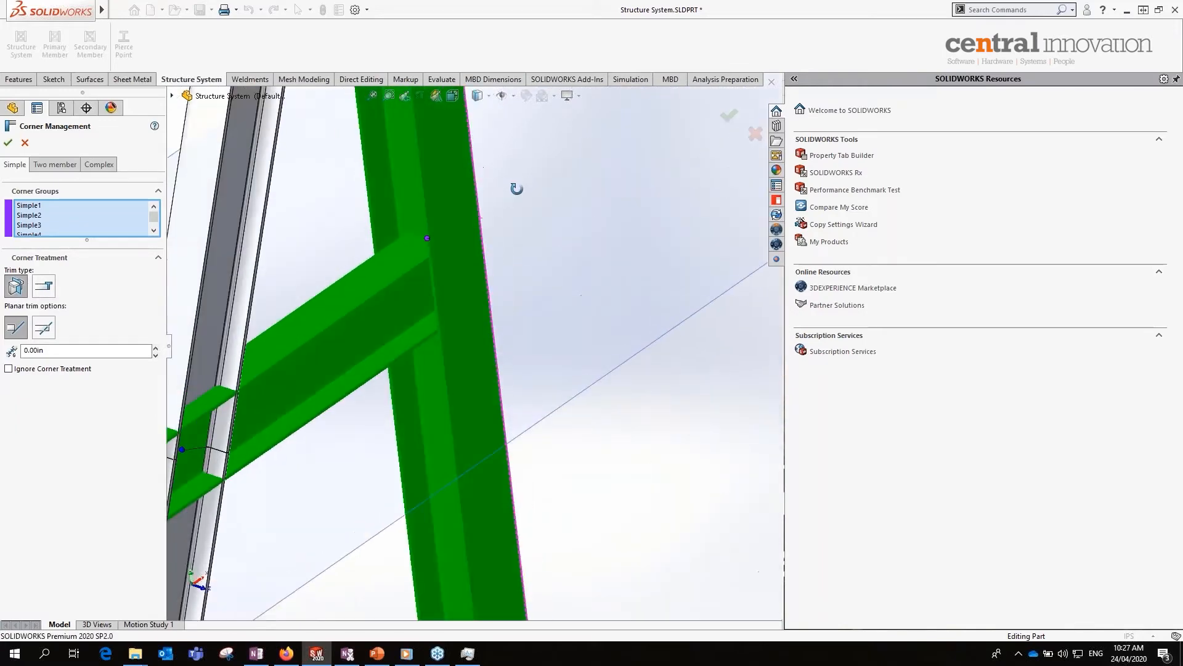
scroll(446, 271, "down", 4)
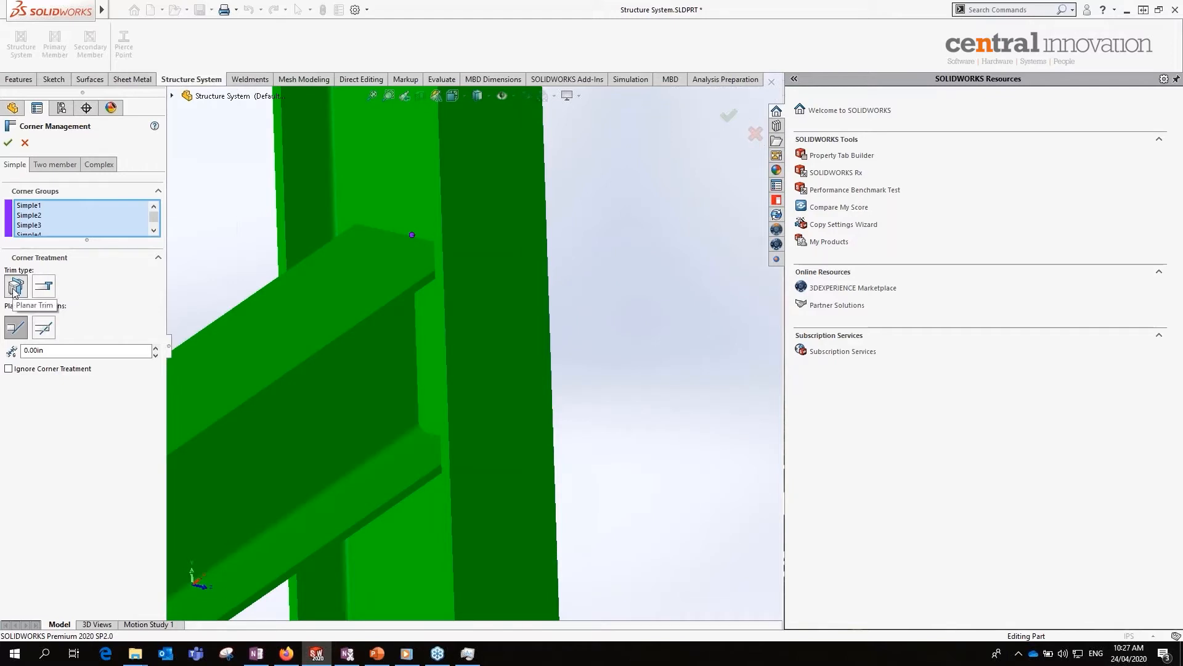
- Try Body Trim on the Simple corners, then return them to Planar Trim with the second planar trim option
left_click(43, 286)
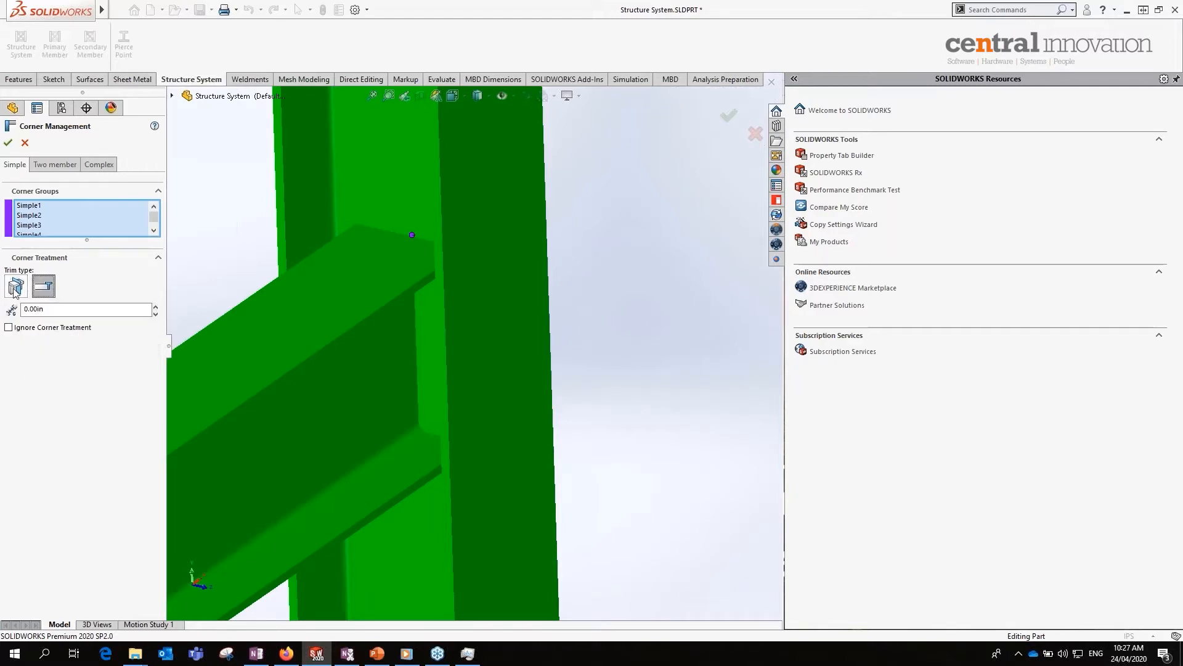
scroll(404, 233, "down", 2)
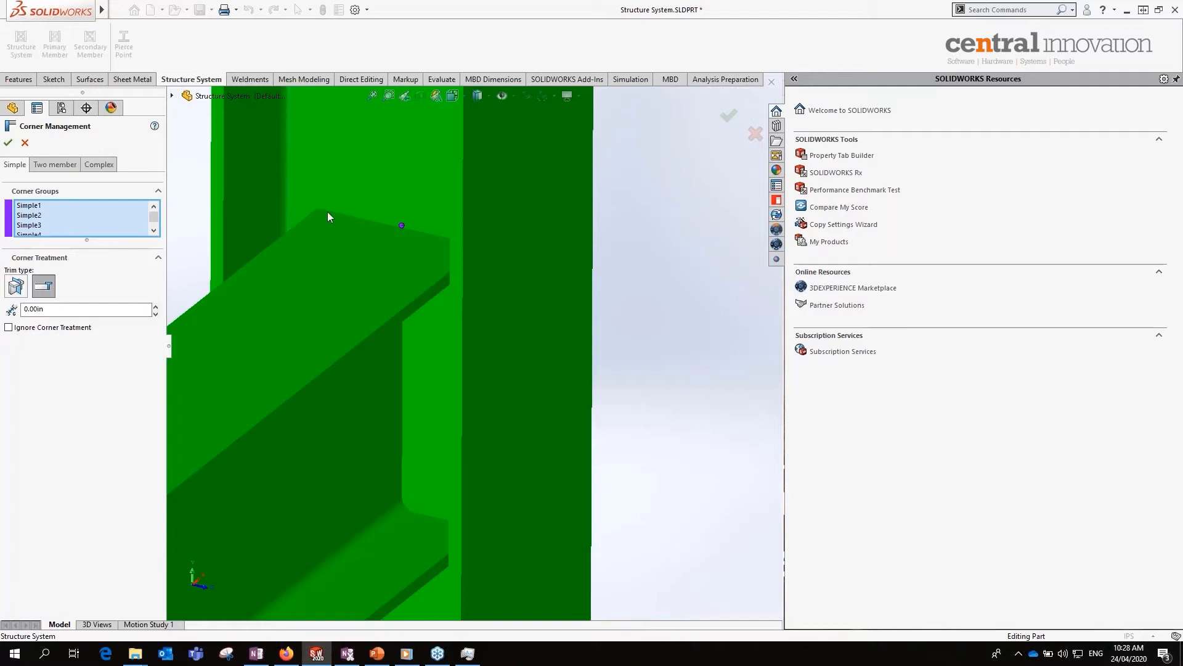
left_click(16, 286)
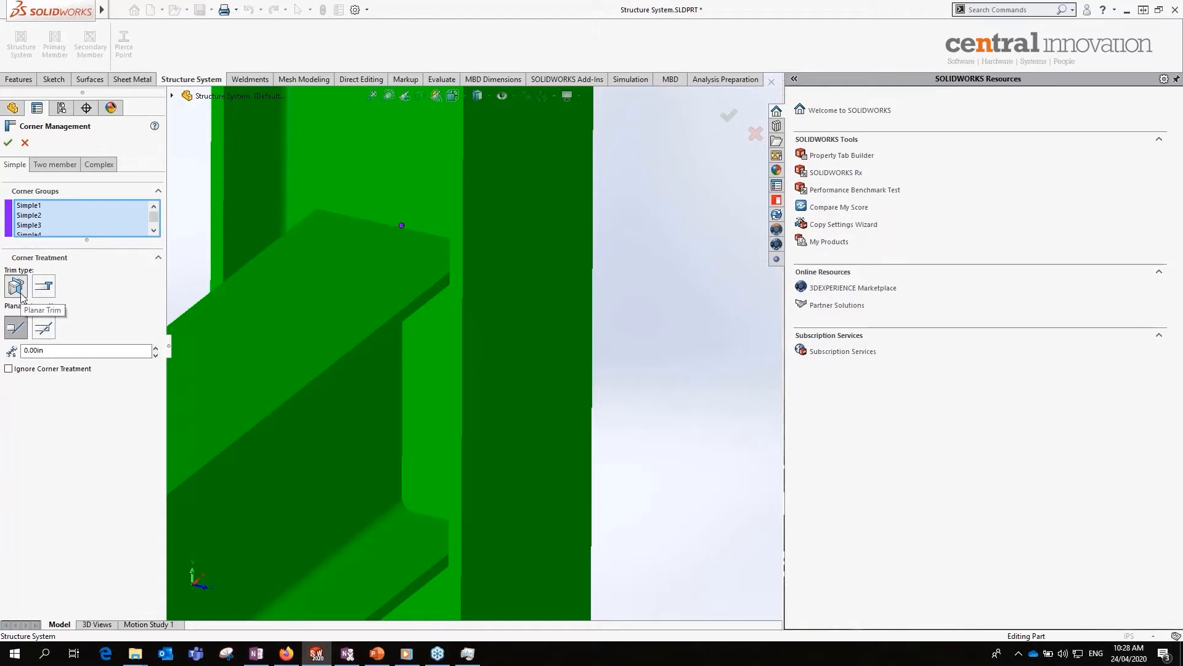
left_click(45, 328)
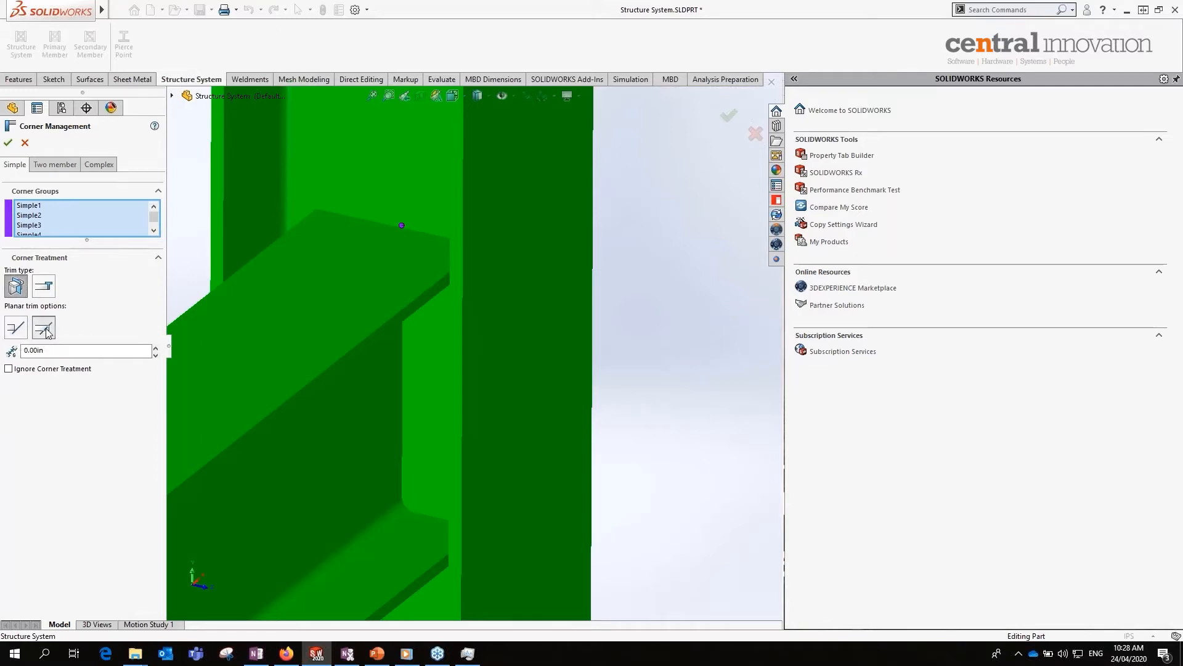
- Single out the Simple1, Simple3, Simple5 and Simple4 corner groups to identify which frame joints each one covers
scroll(441, 464, "up", 10)
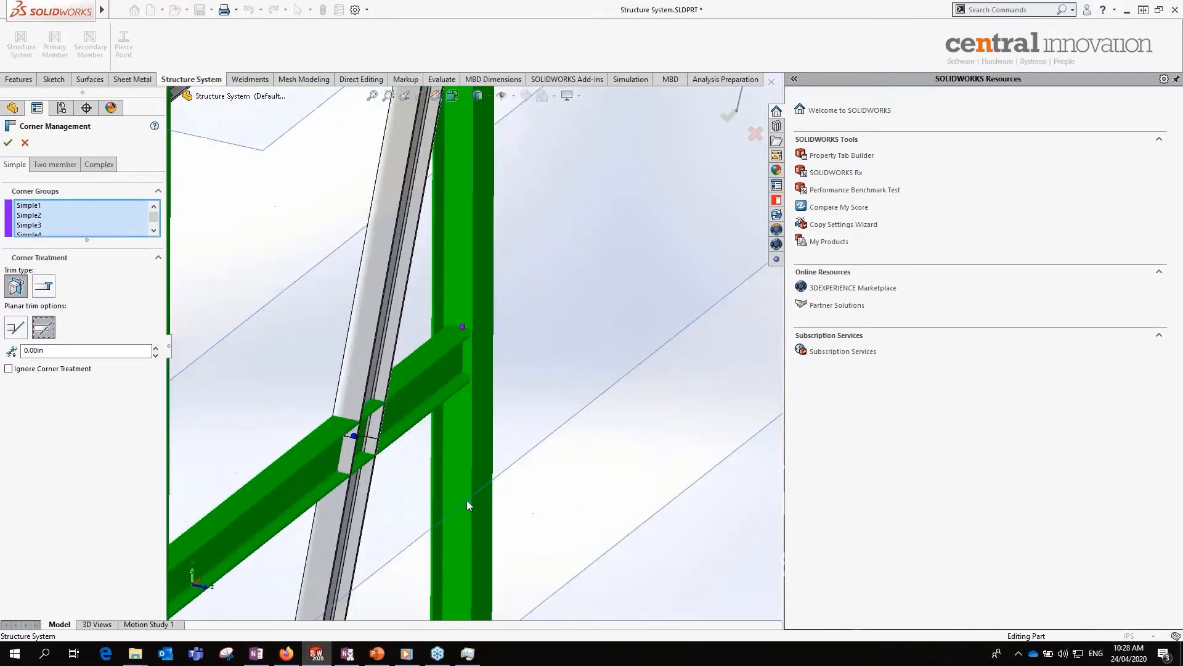
scroll(479, 506, "down", 5)
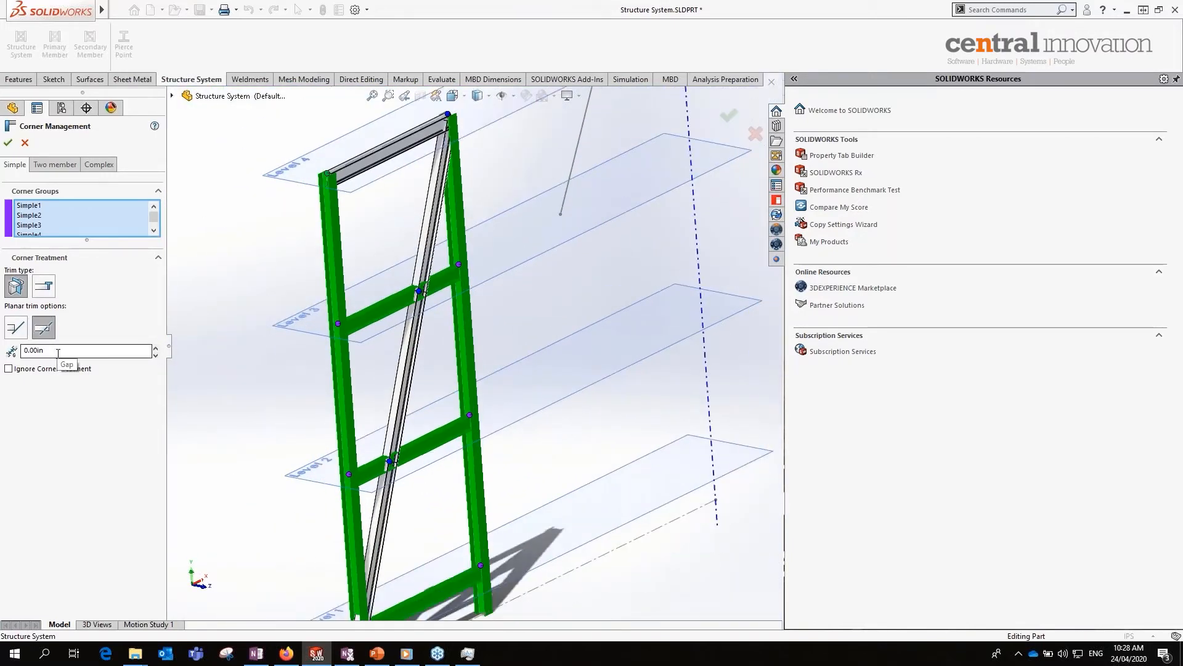
scroll(507, 517, "up", 4)
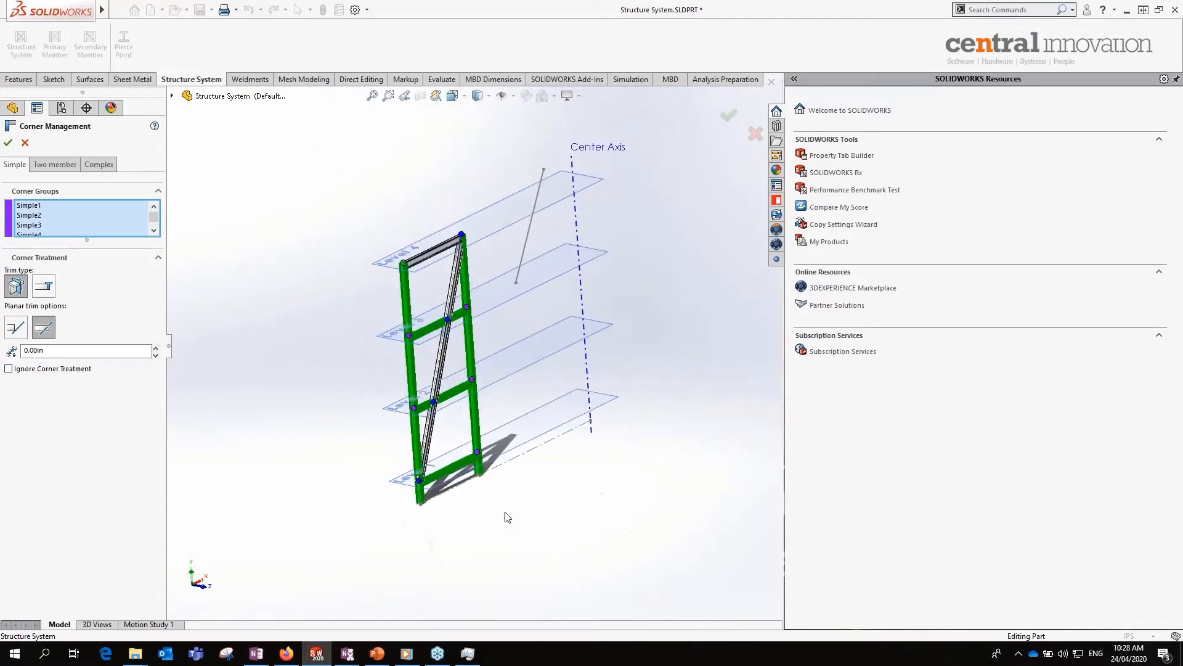
scroll(504, 514, "down", 2)
scroll(442, 195, "up", 1)
scroll(445, 194, "down", 2)
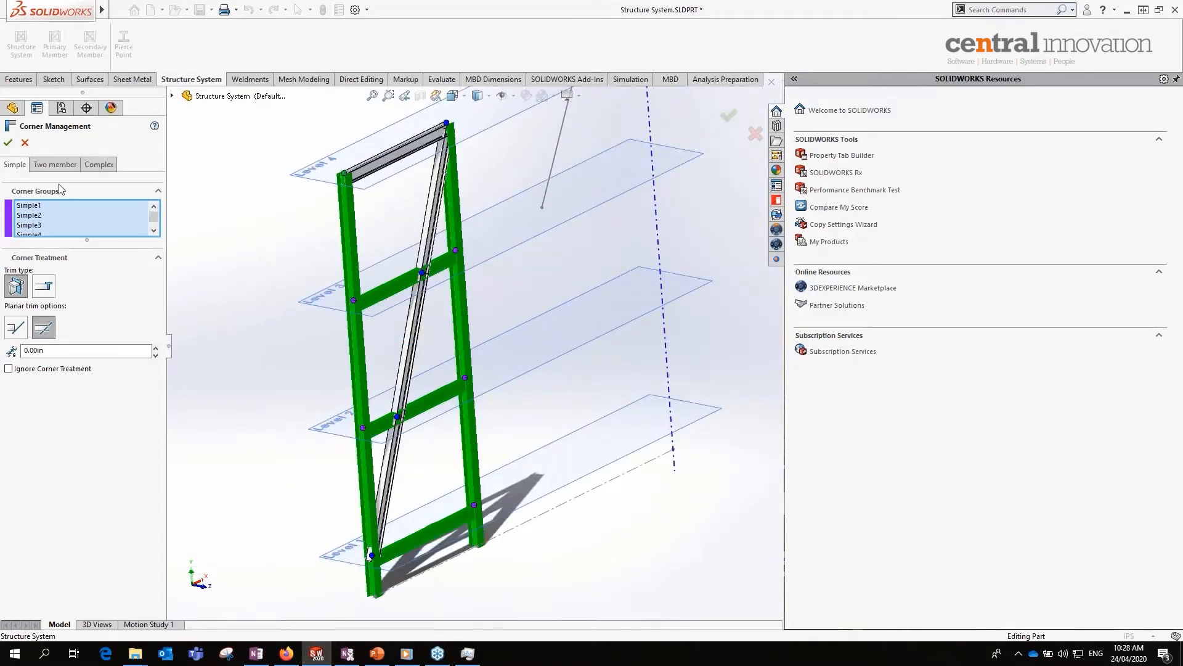
left_click(30, 207)
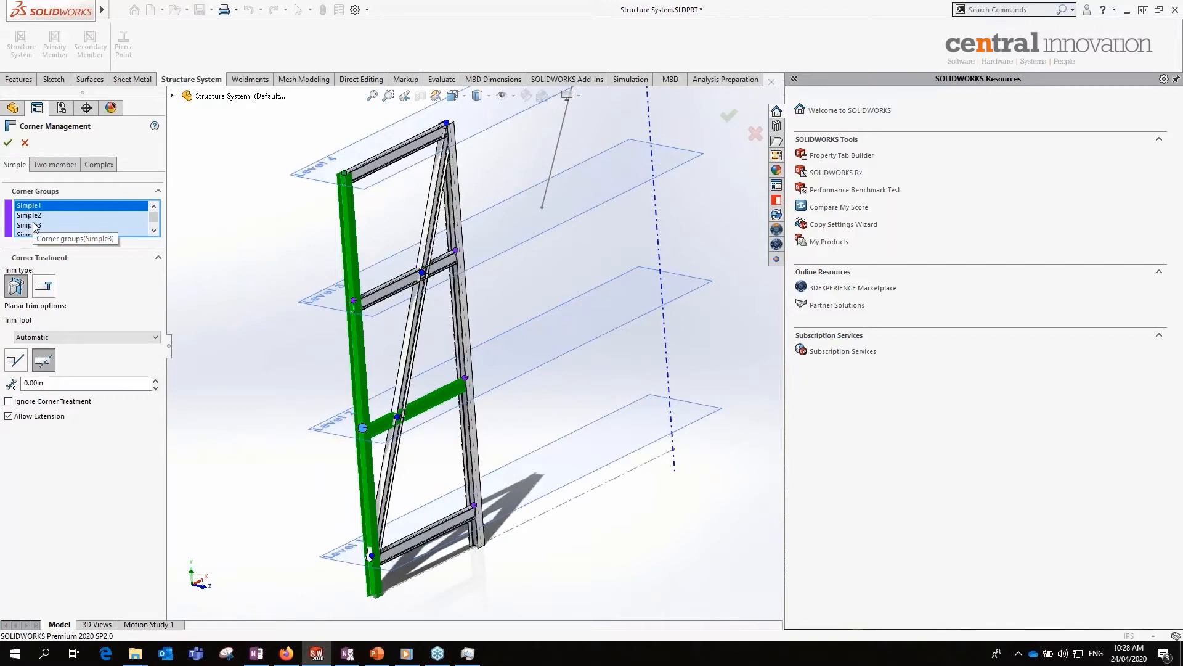
left_click(34, 226)
scroll(467, 252, "down", 8)
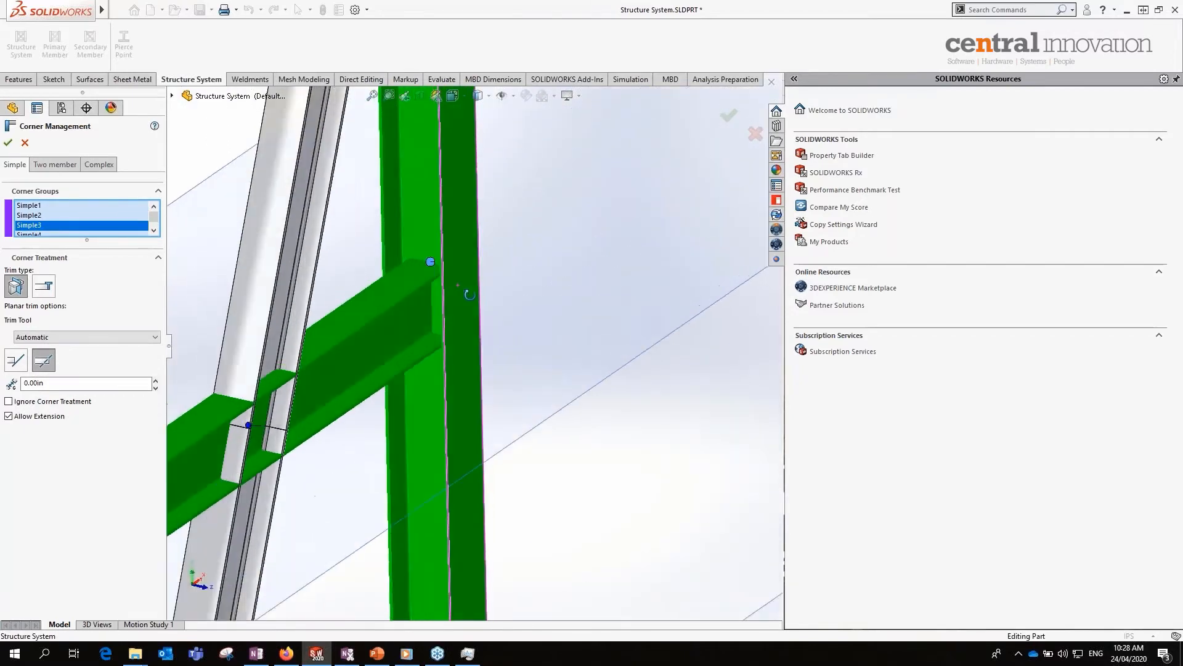
scroll(470, 295, "down", 2)
left_click(155, 230)
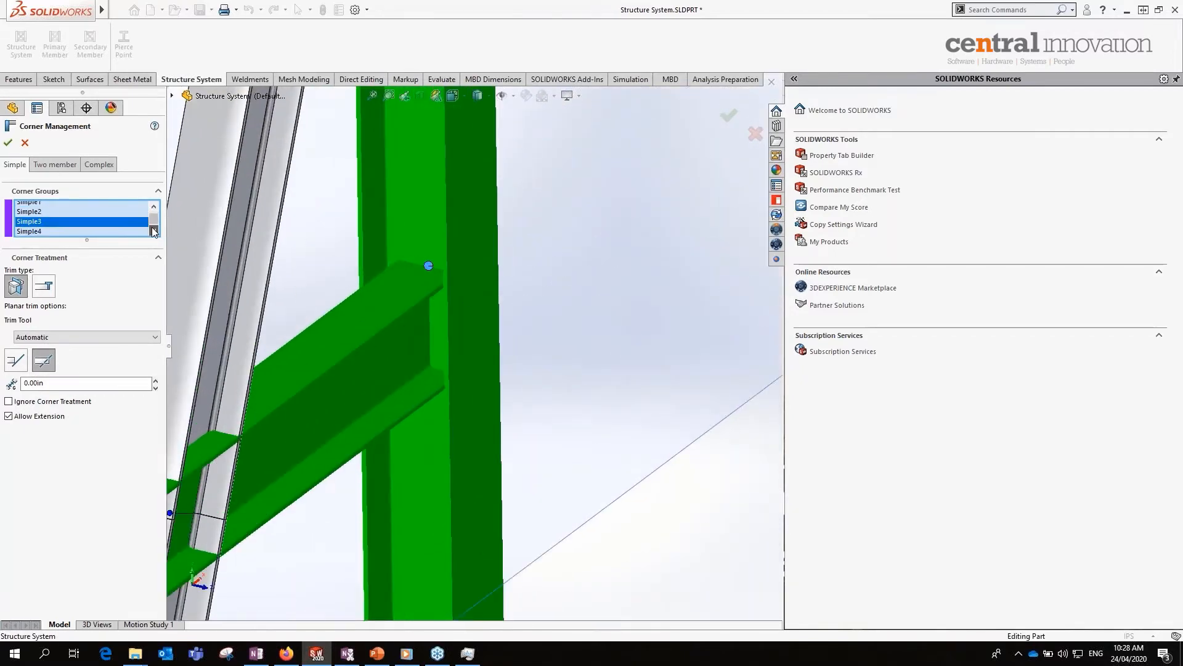
left_click(154, 230)
left_click(41, 225)
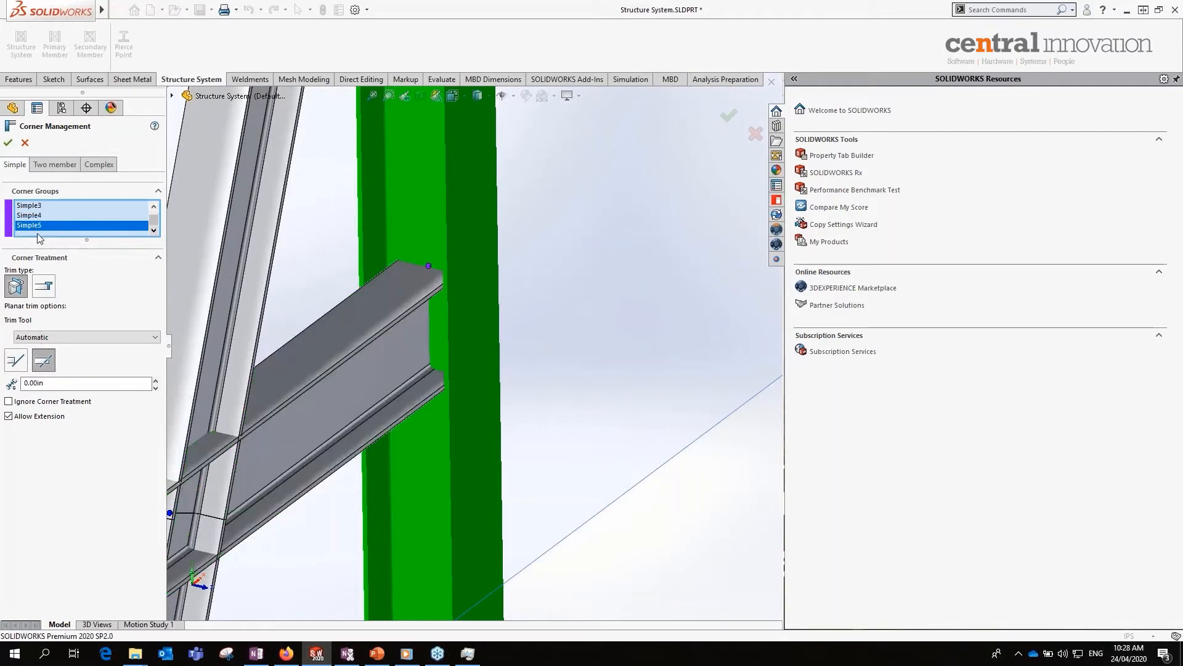
left_click(41, 215)
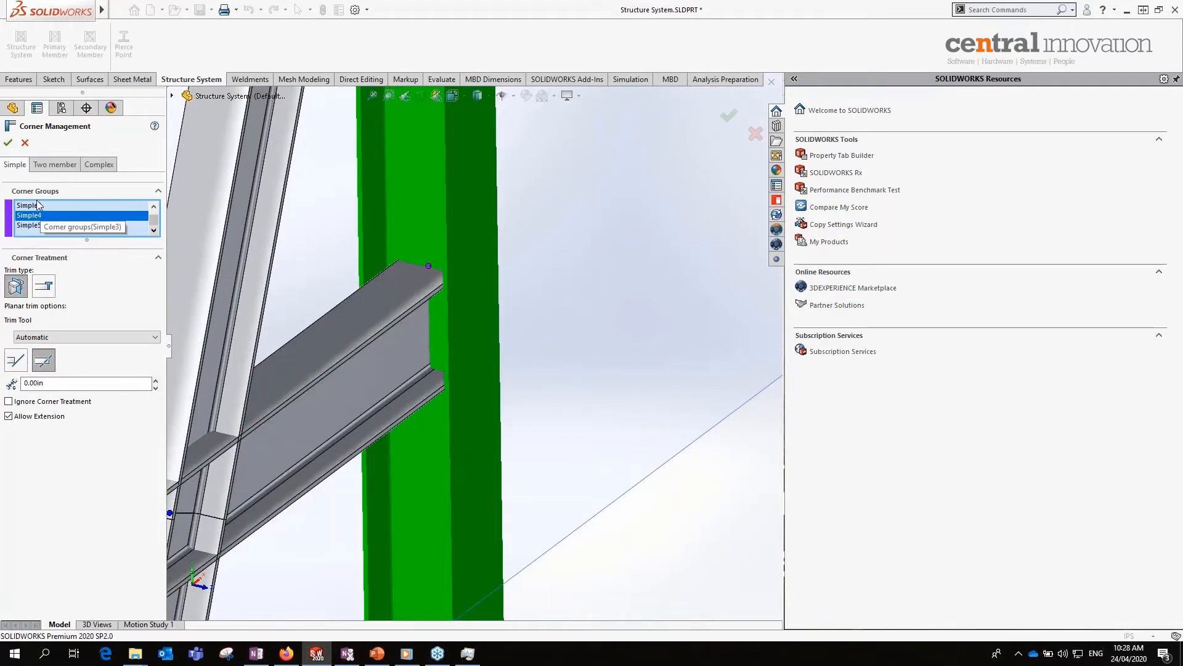
- Check the Simple1, Simple2 and Simple3 corners again and examine the trimmed beam end at Simple3 up close
scroll(447, 294, "up", 6)
left_click(31, 207)
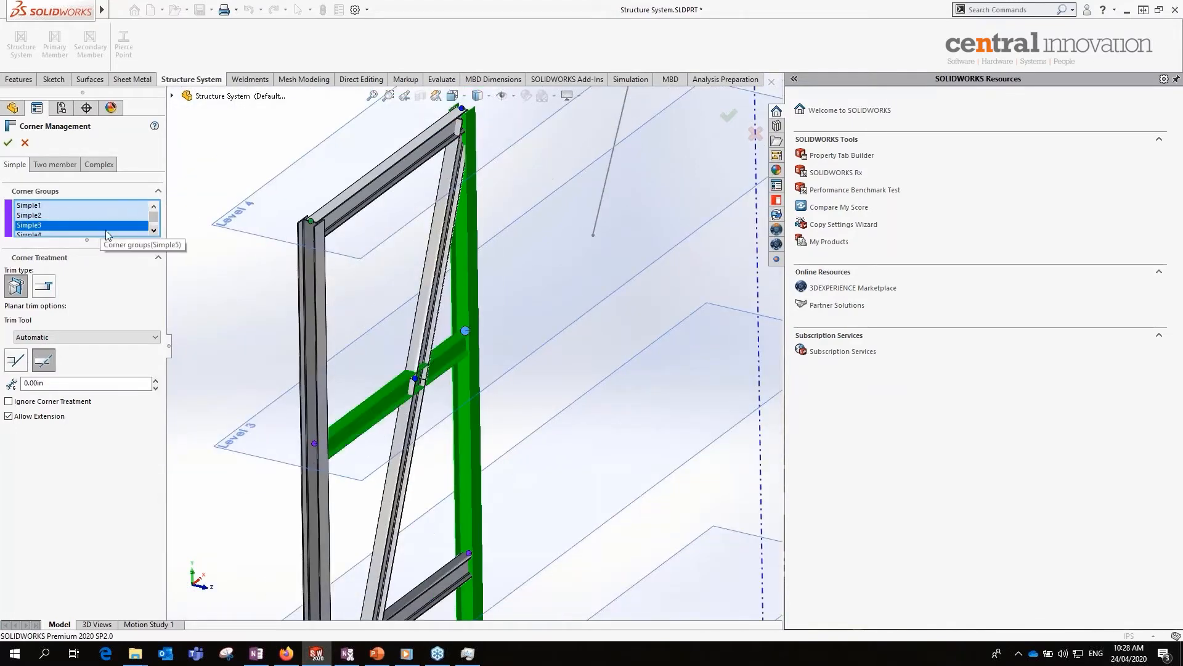
left_click(30, 205)
left_click(39, 216)
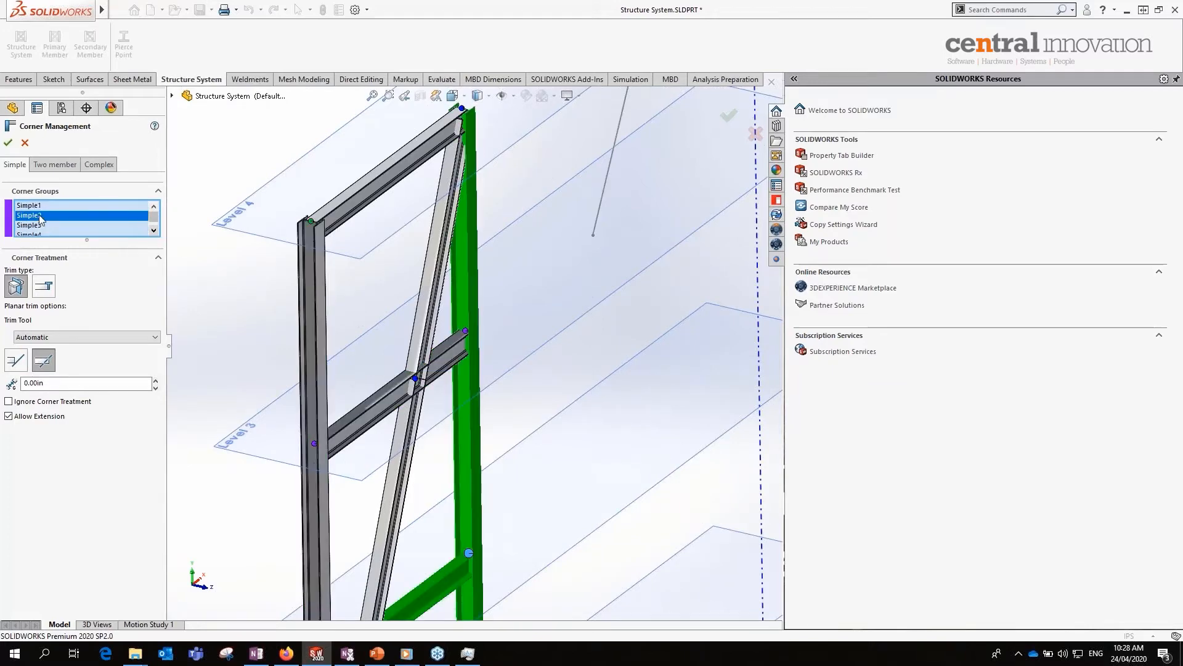
left_click(42, 225)
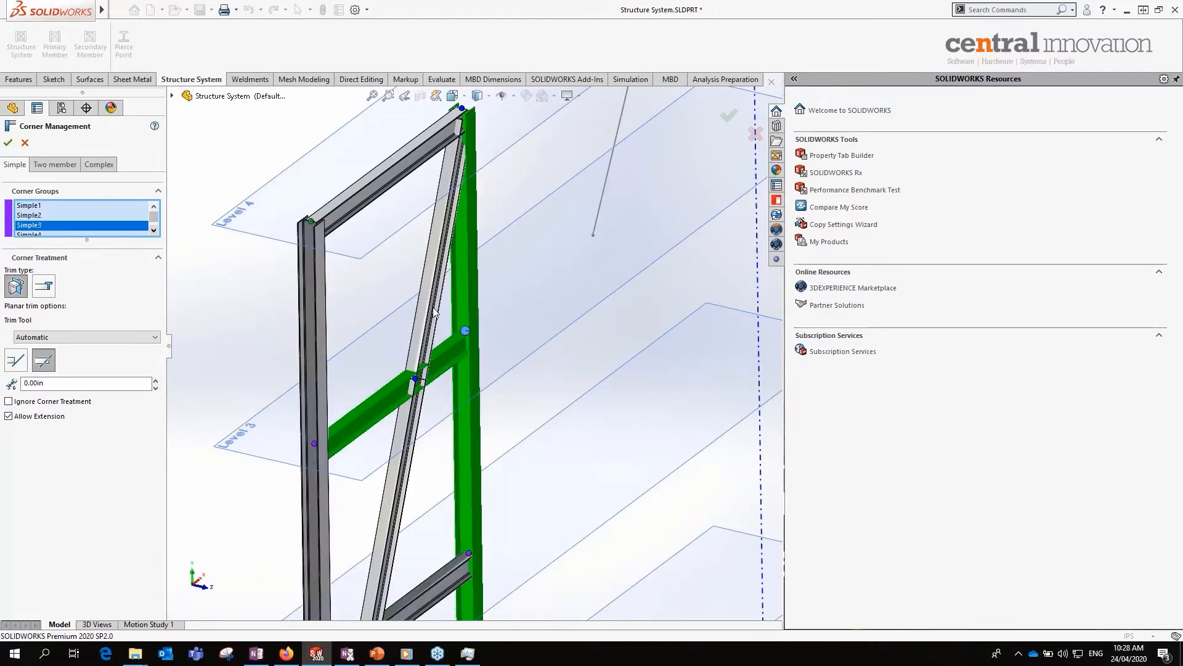
scroll(466, 321, "down", 5)
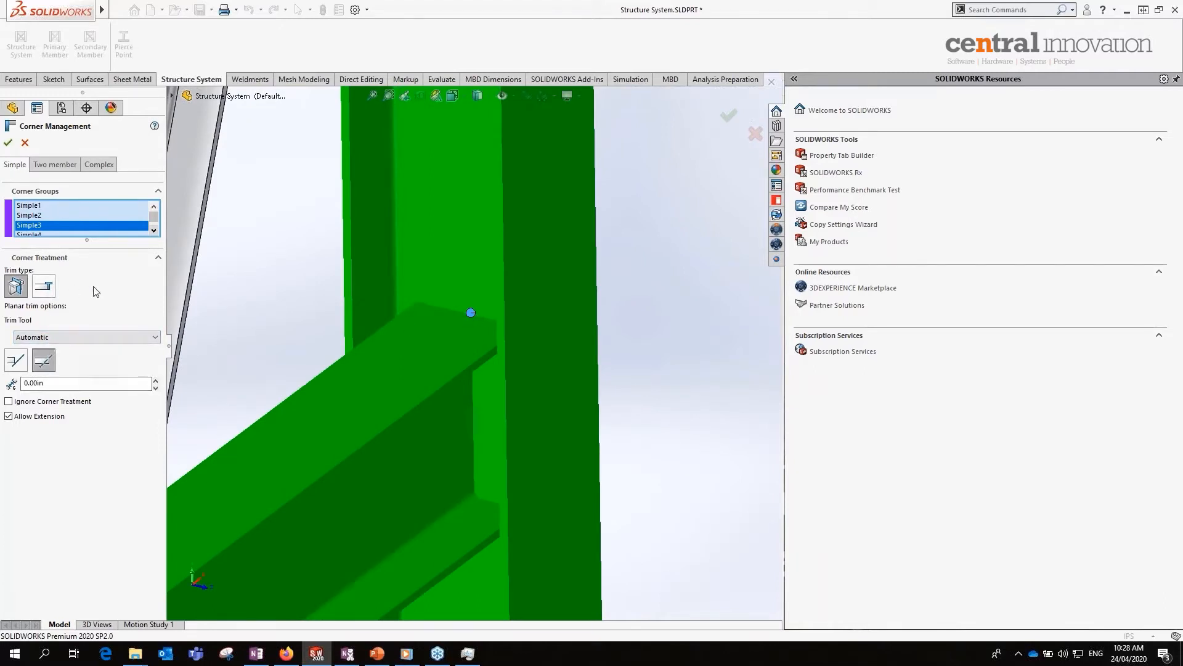
- Apply Planar Trim to the Two member1 corner at Level 4 and check how the beam meets the vertical member
left_click(55, 164)
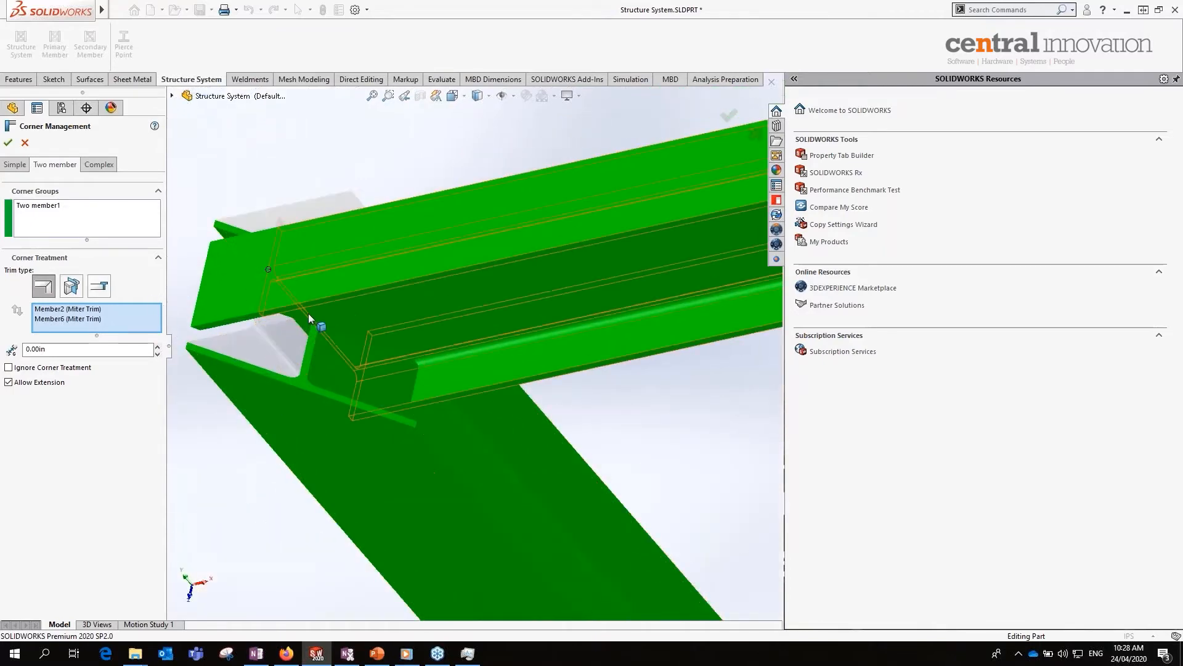
left_click(72, 287)
scroll(402, 319, "up", 8)
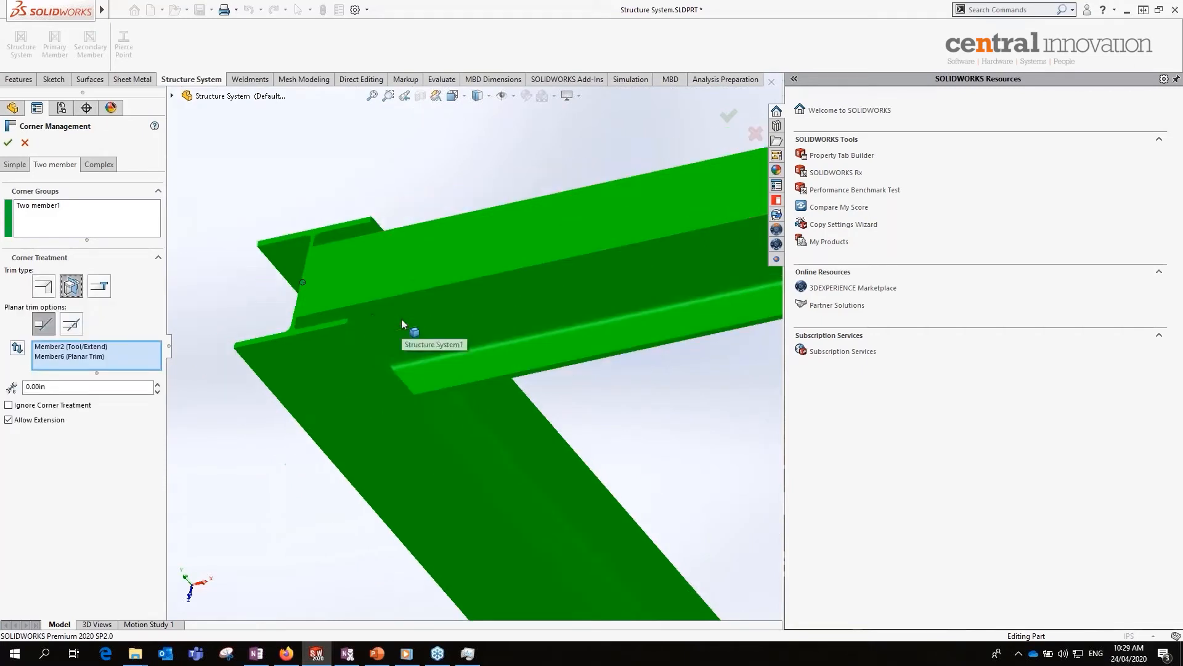
middle_click_drag(539, 356, 678, 333)
left_click(55, 214)
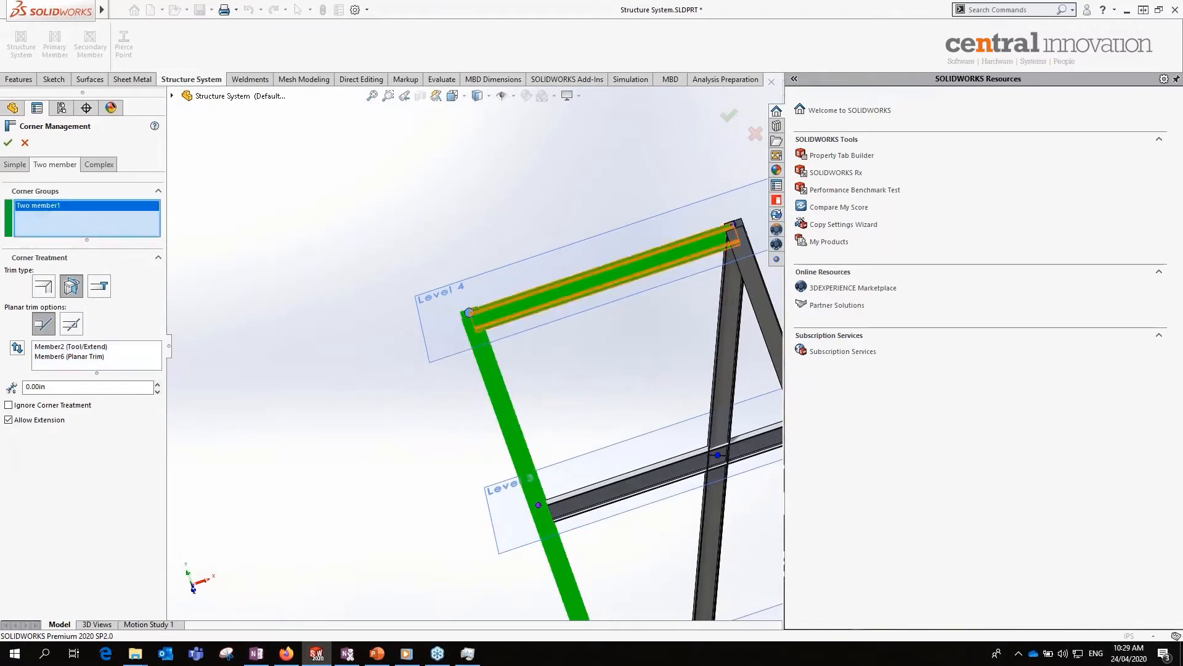
scroll(542, 354, "up", 2)
scroll(387, 297, "down", 6)
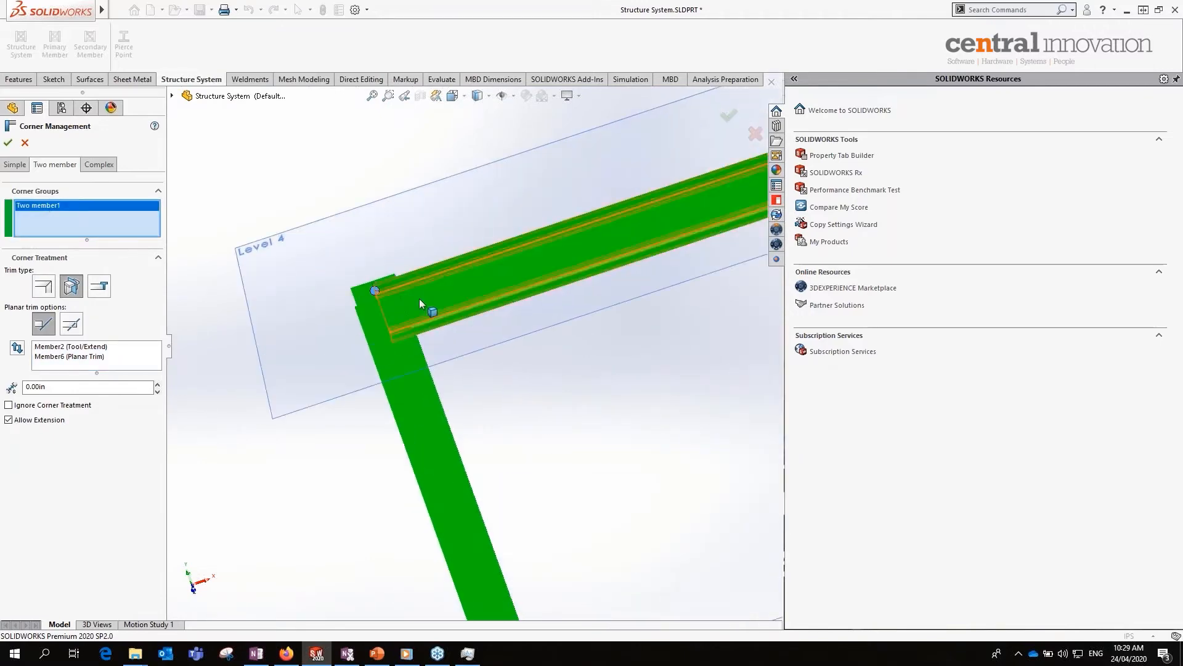
- Look over the frame's joints from Level 1 up to the Level 4 end of the diagonal brace
scroll(650, 481, "up", 8)
scroll(644, 504, "down", 3)
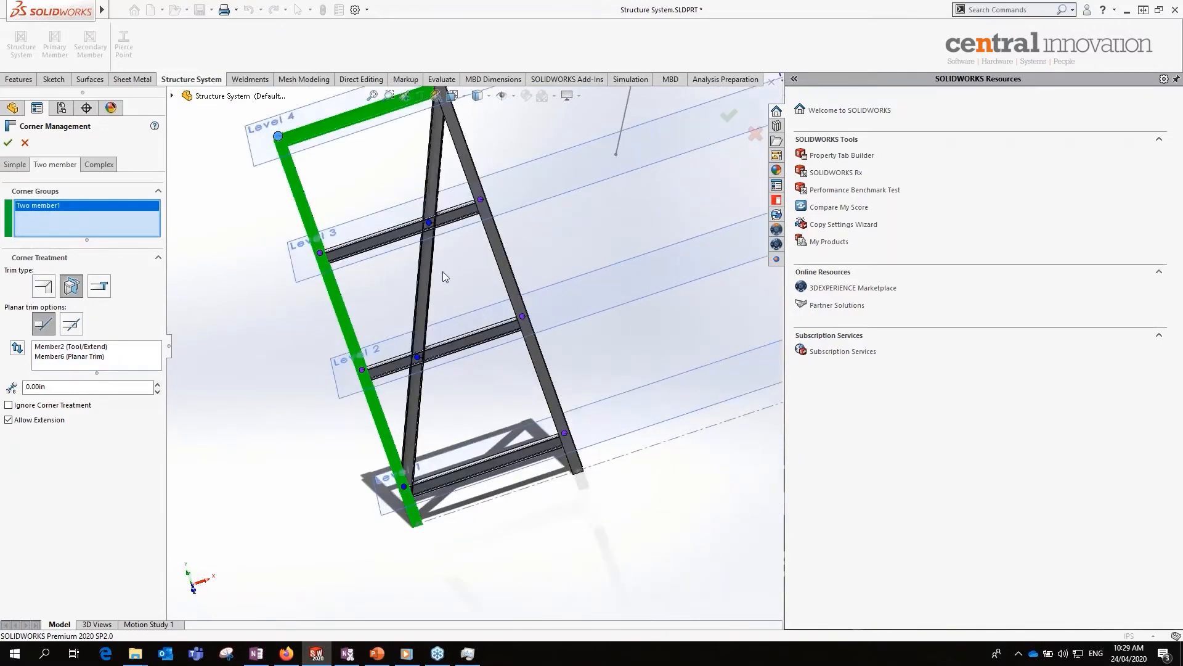
scroll(493, 469, "down", 4)
scroll(514, 466, "up", 4)
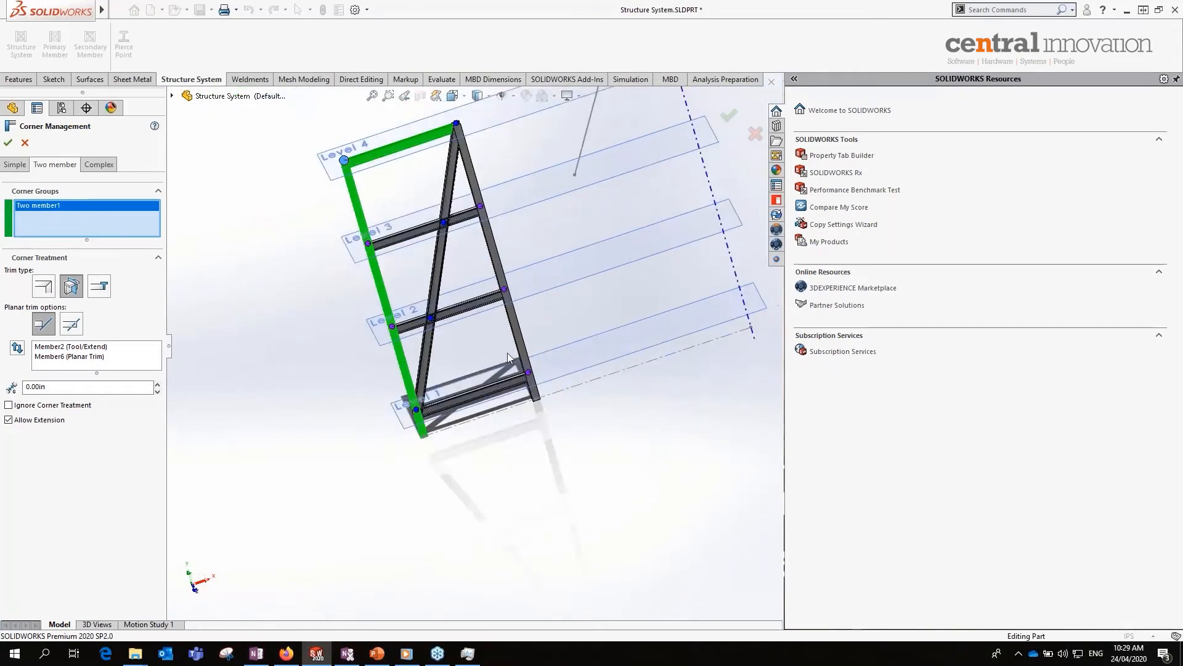
scroll(452, 228, "down", 5)
scroll(452, 228, "up", 5)
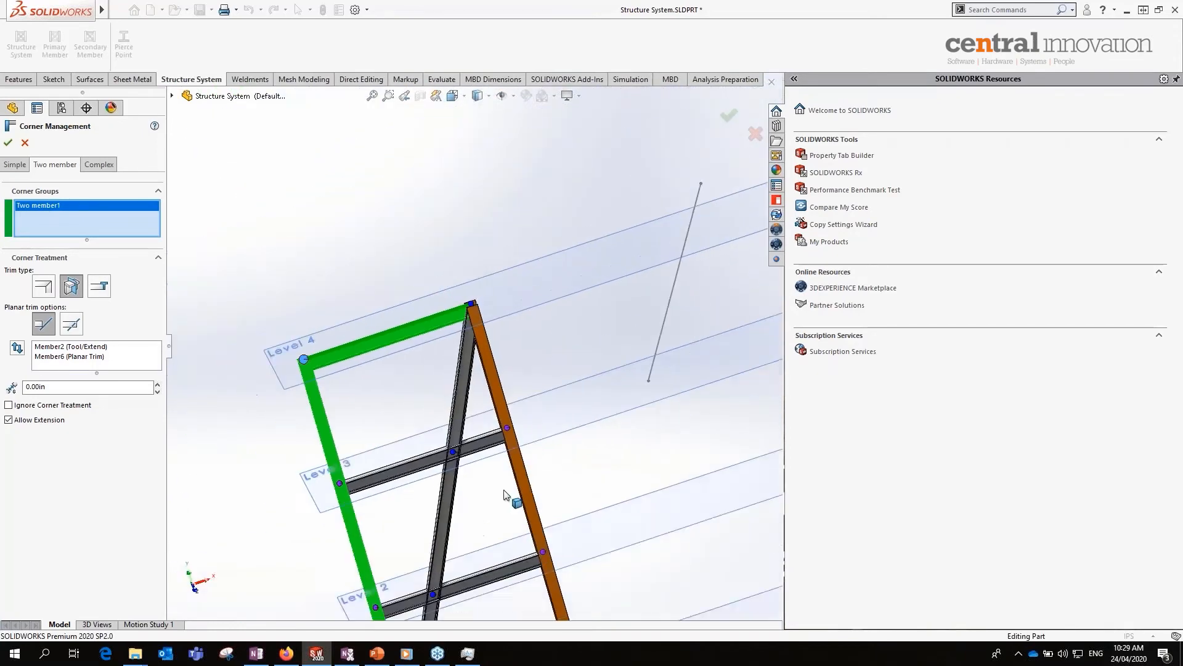
scroll(480, 493, "down", 5)
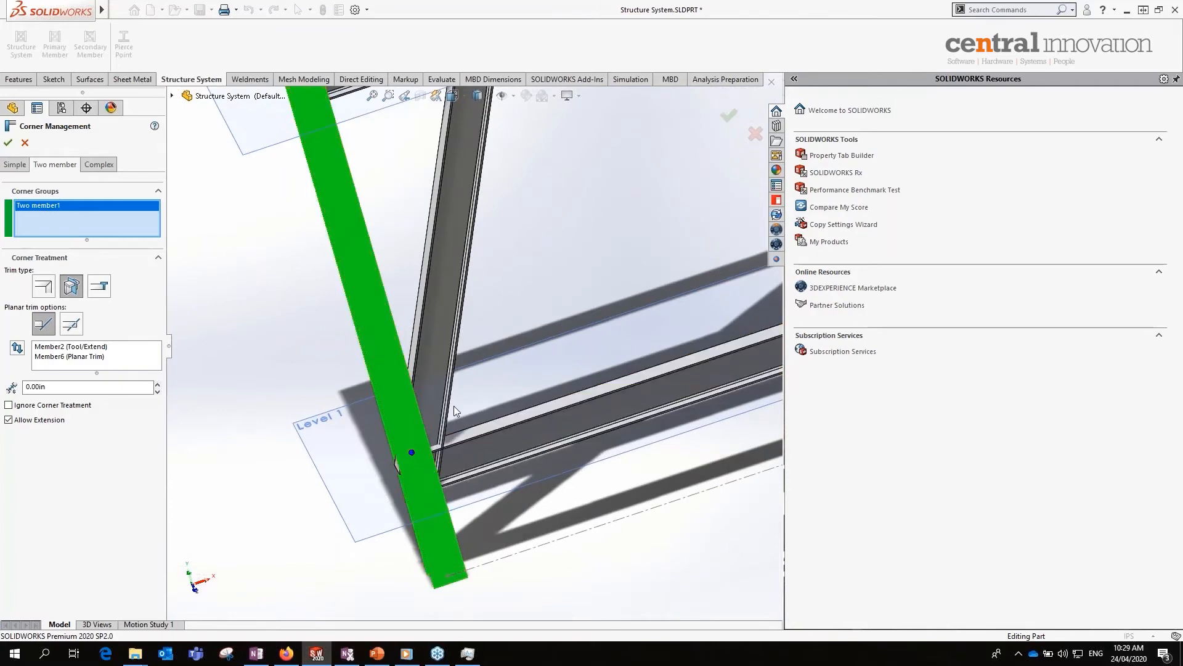
scroll(506, 201, "up", 5)
scroll(478, 249, "down", 8)
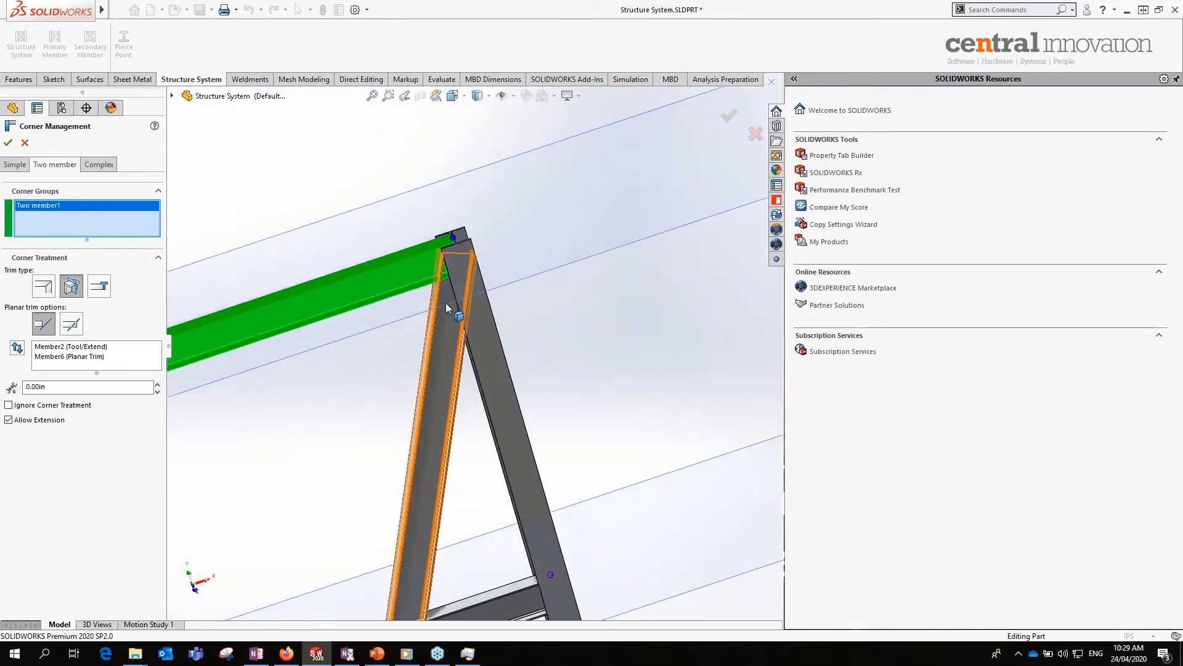
- Single out the Complex1 corner and examine its trim members where the diagonal brace crosses the Level 3 beam
left_click(102, 167)
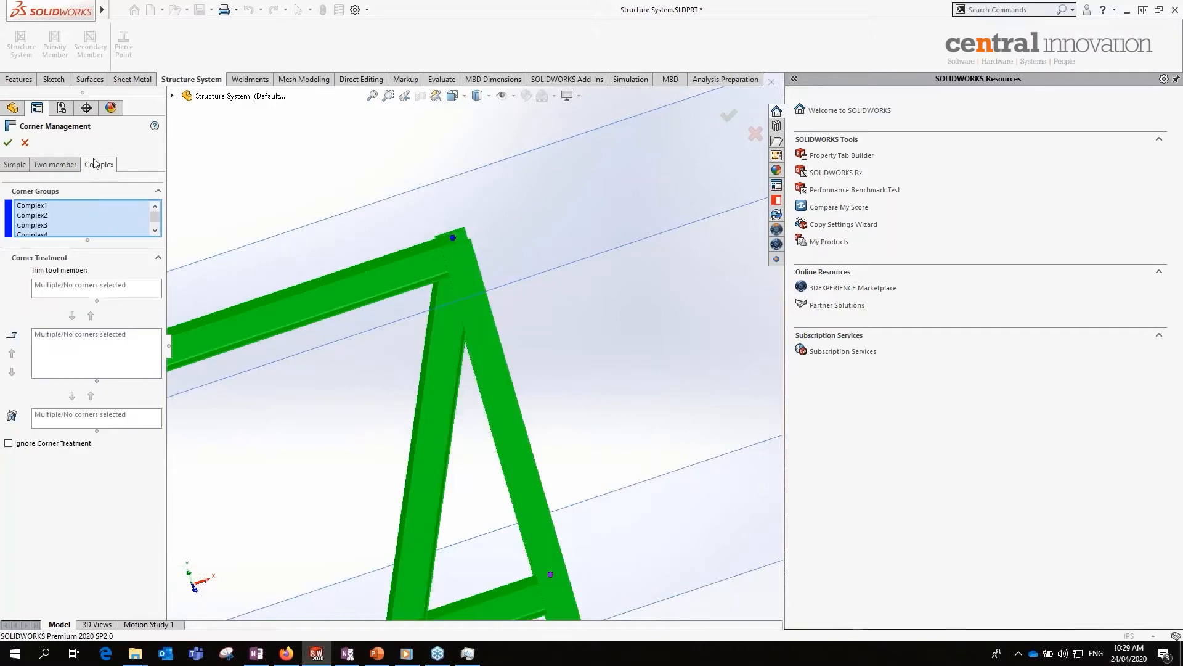
left_click(37, 205)
key("f")
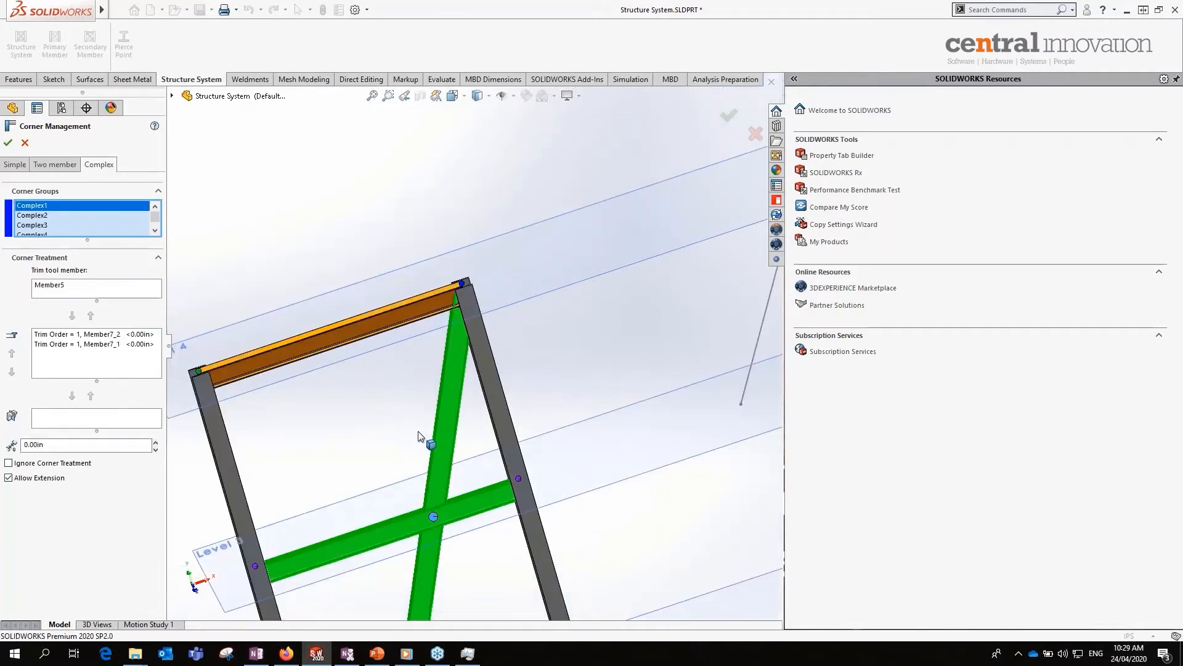
scroll(467, 342, "down", 6)
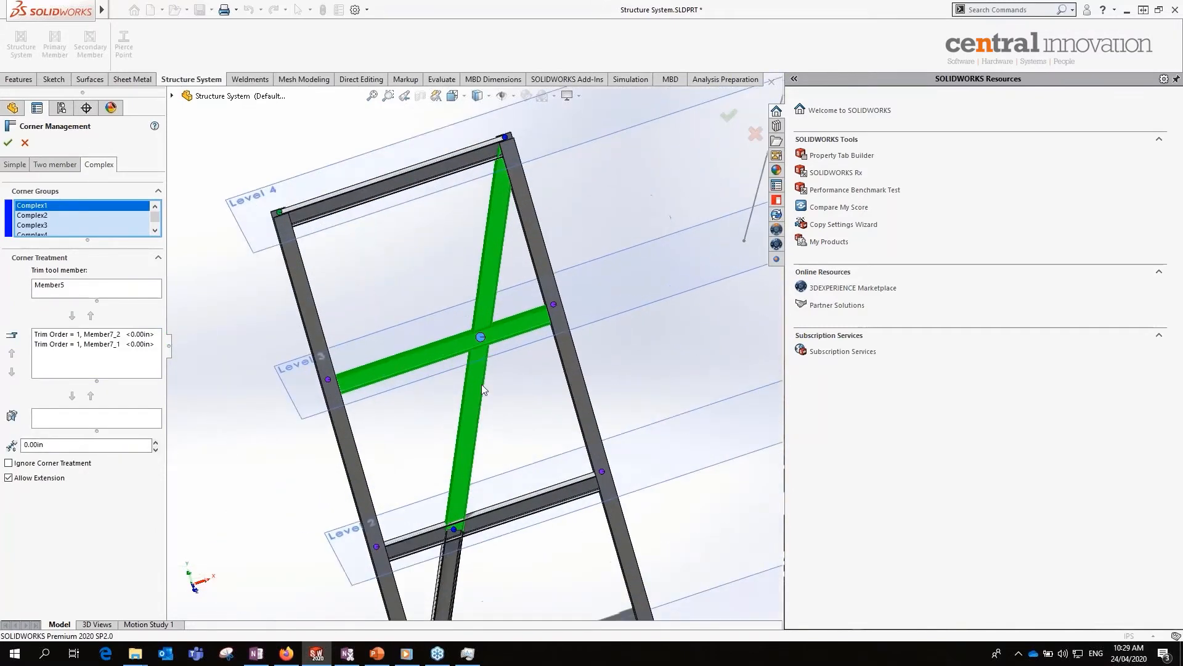
middle_click_drag(465, 336, 547, 279)
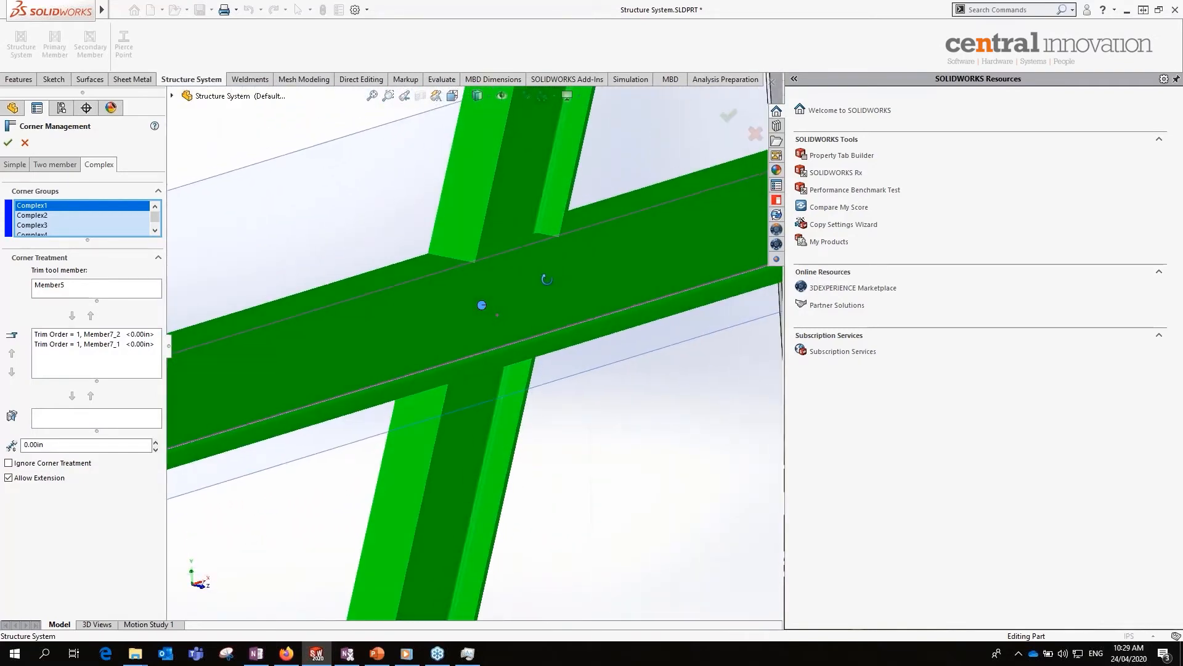
- Select the Complex2 corner and examine its trim order where the brace, Level 4 beam and vertical member meet
scroll(536, 277, "up", 8)
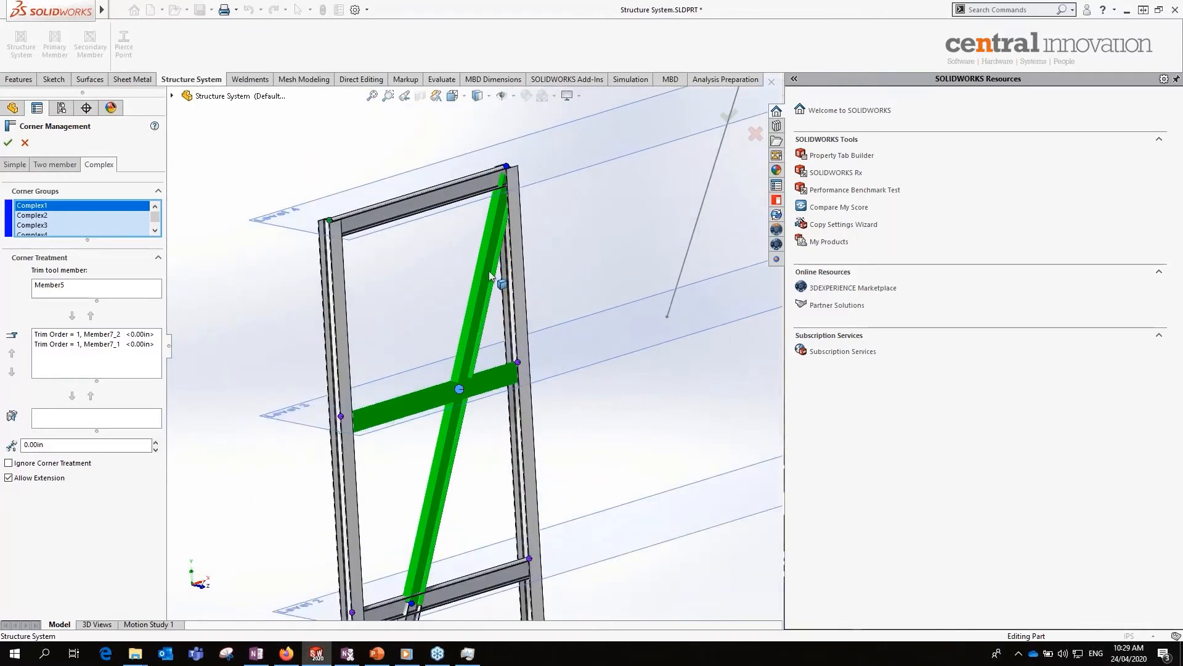
scroll(519, 241, "down", 1)
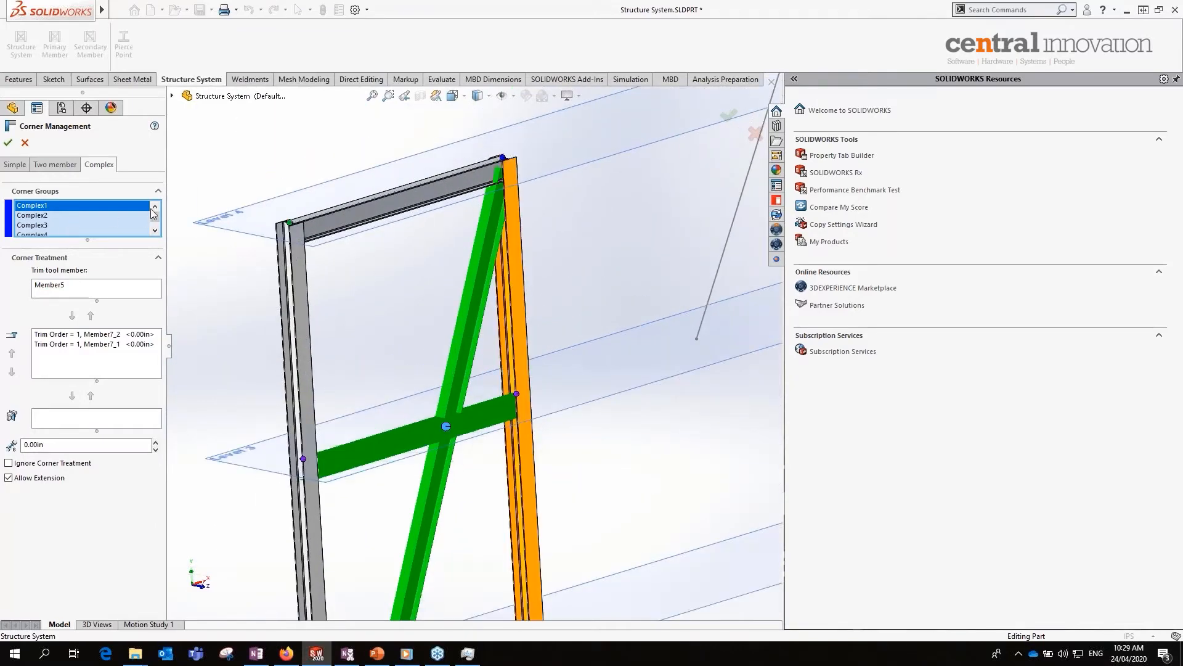
left_click(57, 216)
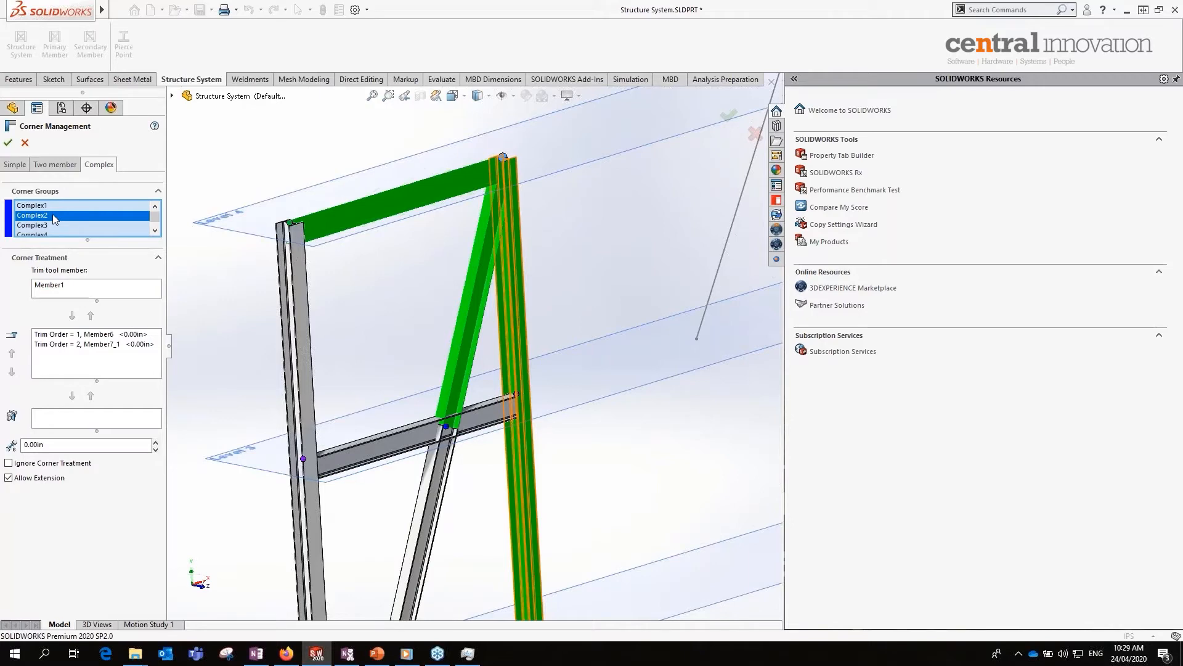
scroll(532, 183, "down", 6)
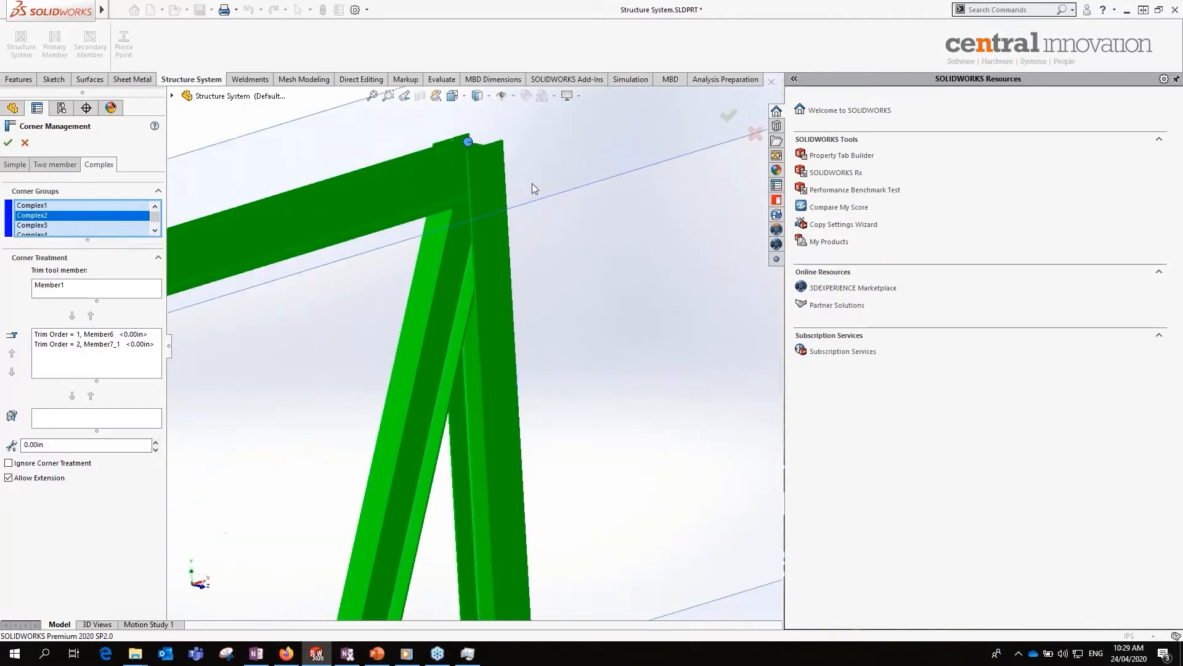
mouse_move(346, 245)
middle_mouse_down()
mouse_move(364, 257)
mouse_move(339, 250)
middle_mouse_up()
mouse_move(426, 278)
middle_mouse_down()
mouse_move(526, 198)
mouse_move(549, 161)
mouse_move(434, 265)
middle_mouse_up()
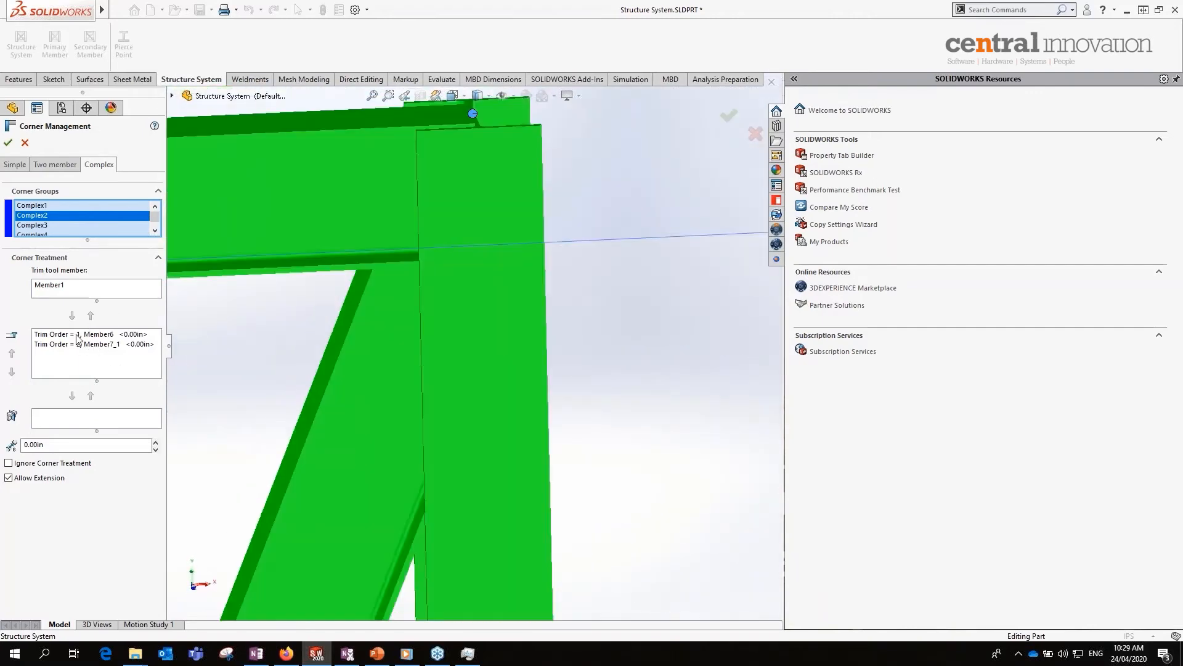
- Compare Member6 and Member7_1 in the Complex2 corner, and raise Member7_1 to trim order 1
left_click(75, 334)
left_click(72, 344)
left_click(74, 334)
left_click(72, 344)
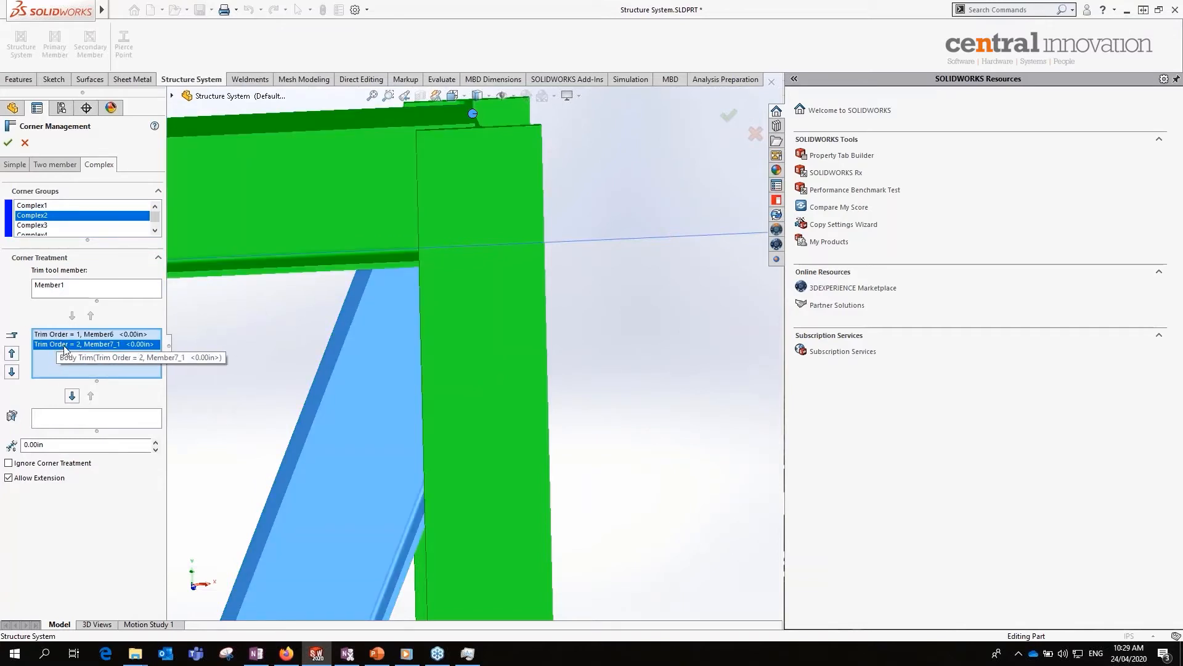
left_click(12, 355)
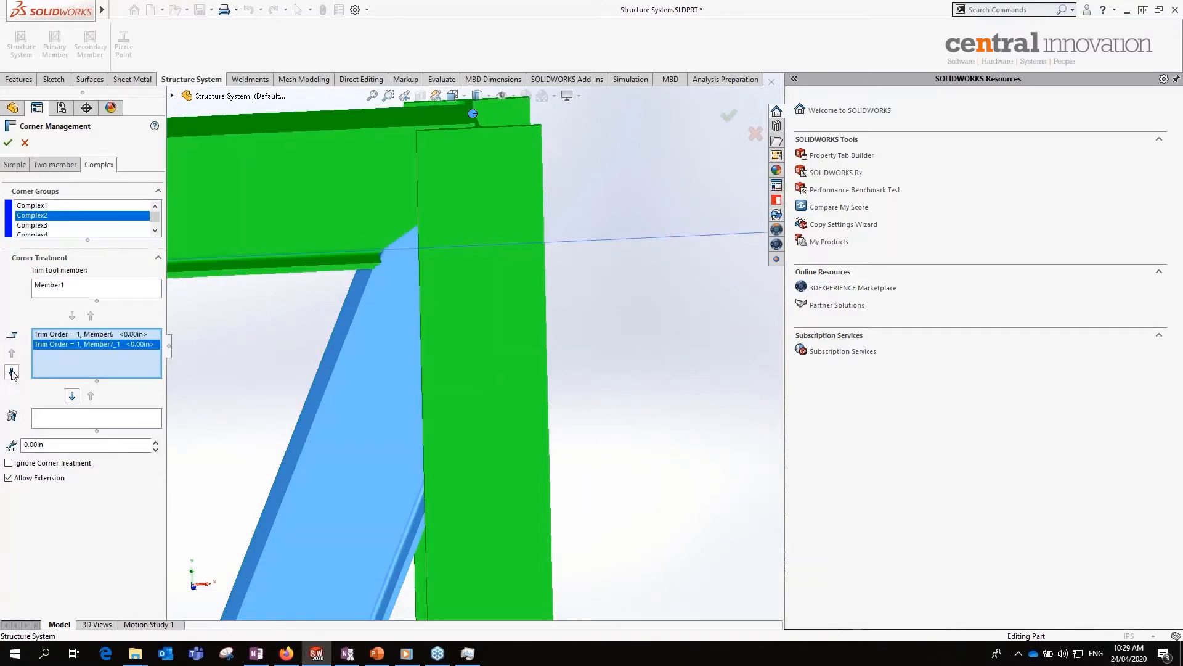
- Try planar trimming Member7_1 in the Complex2 corner, and return it to the body trim members
middle_click_drag(338, 259, 621, 209)
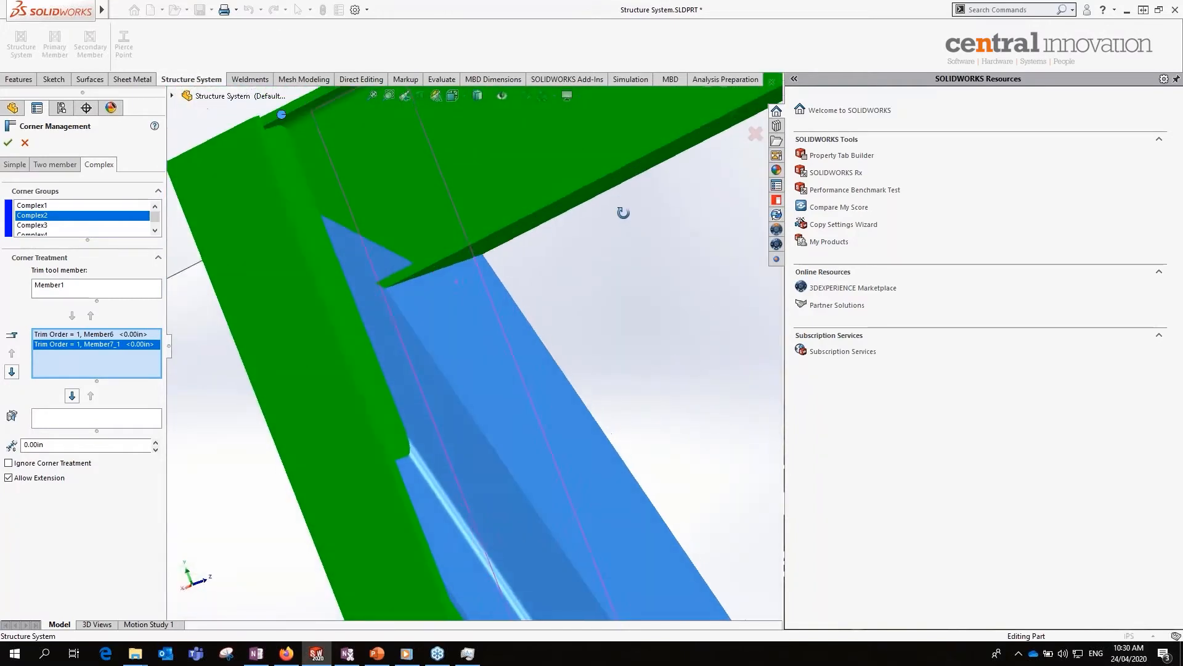
left_click(72, 397)
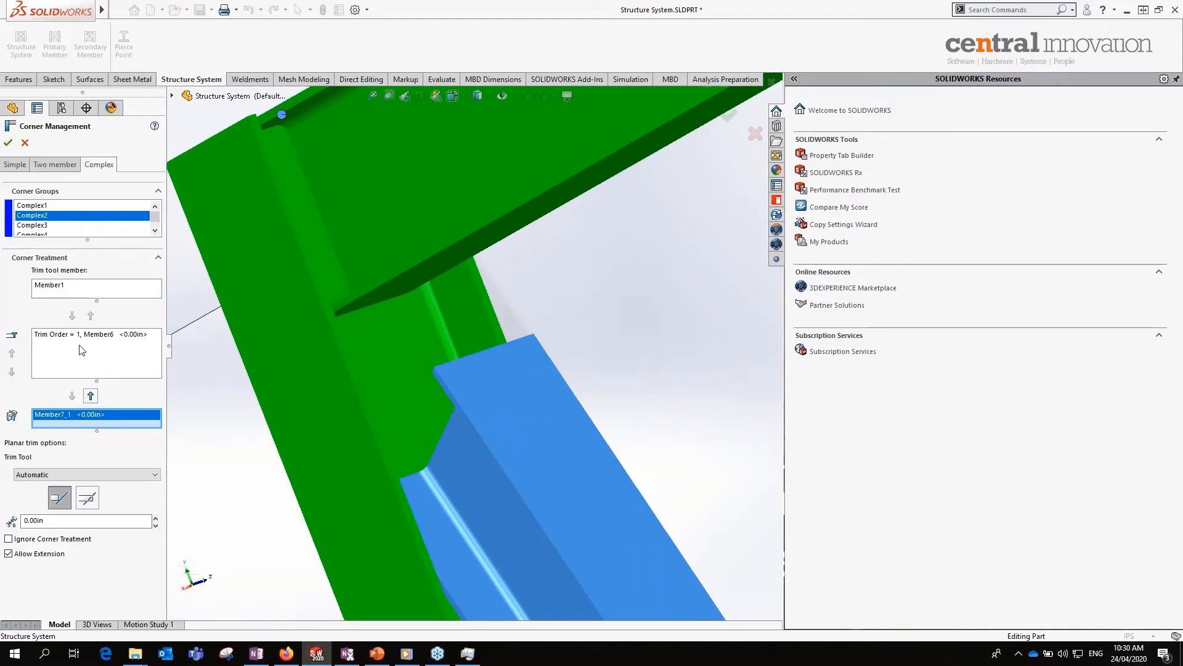
left_click(92, 397)
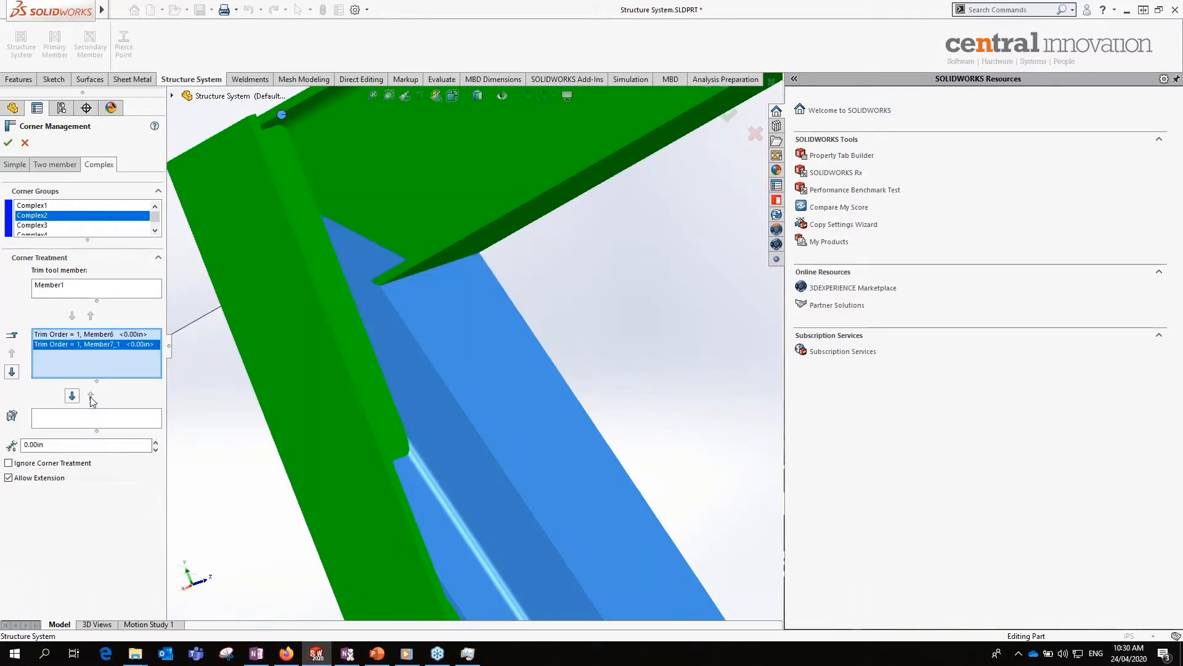
- Try lowering Member6 to trim order 2 in the Complex2 corner, and raise it back to order 1
left_click(85, 336)
left_click(11, 371)
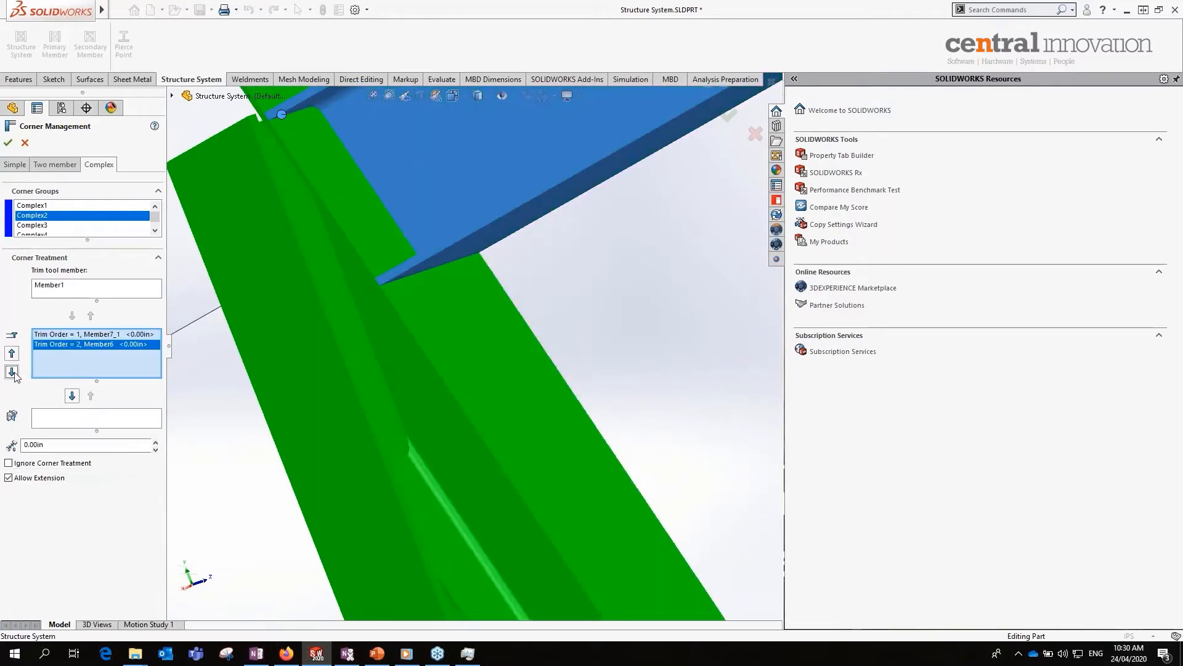
scroll(452, 265, "up", 4)
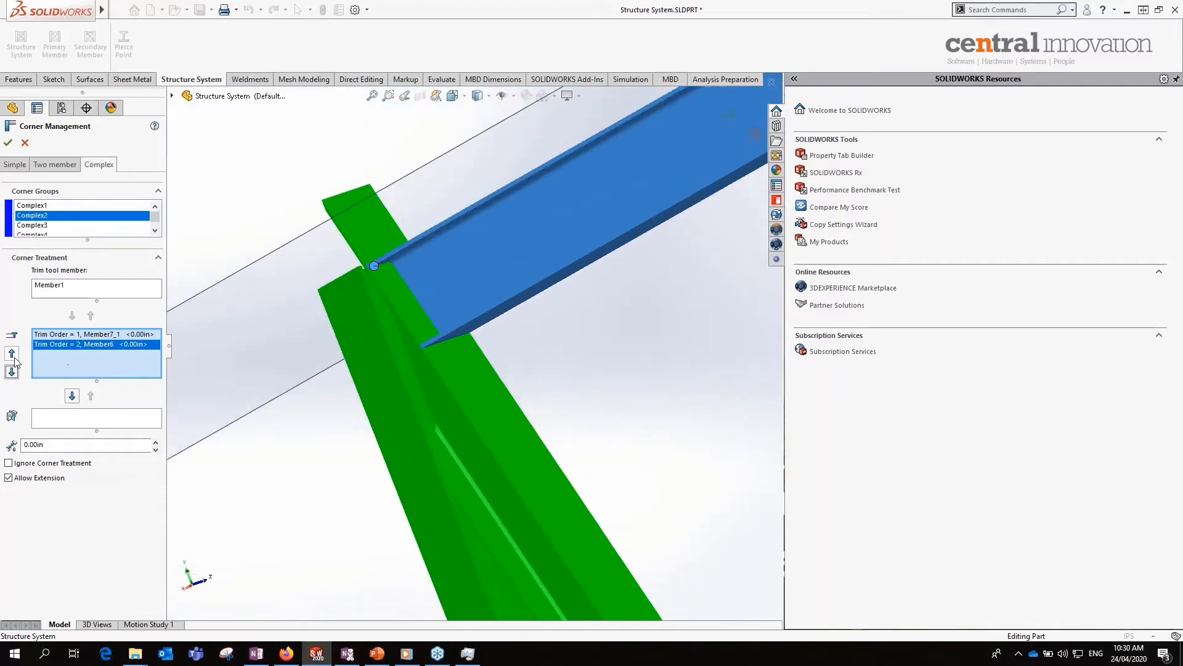
left_click(13, 353)
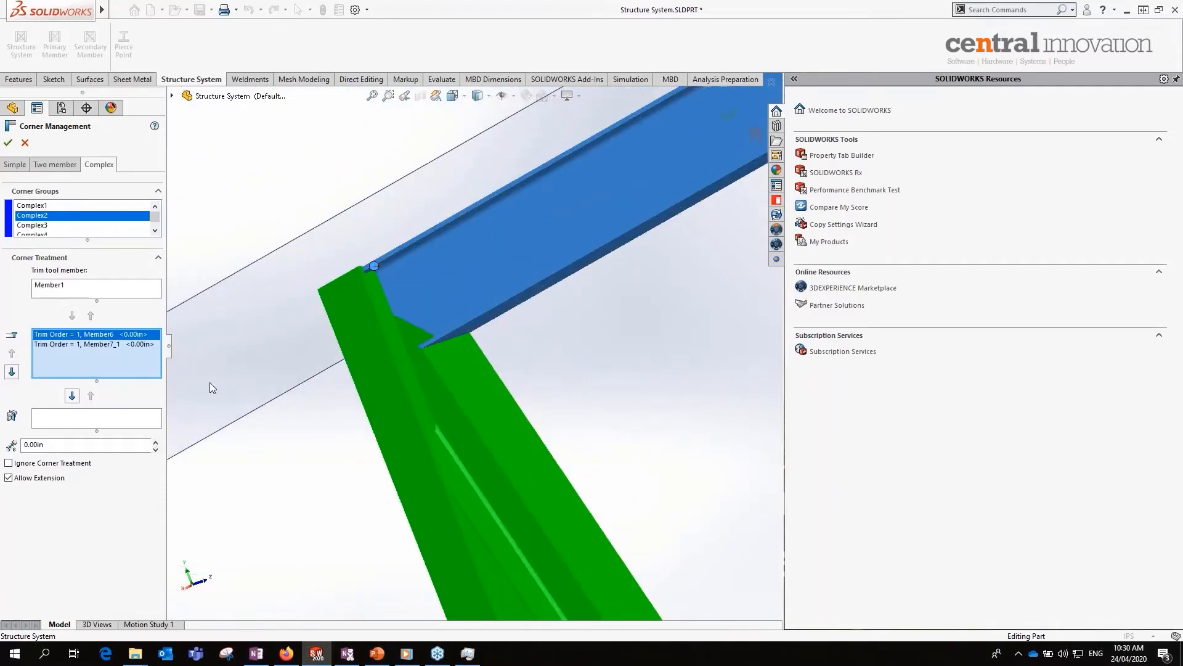
- Set Member7_1 to trim order 2 behind Member6 in the Complex2 corner
left_click(84, 344)
middle_click_drag(477, 371, 296, 389)
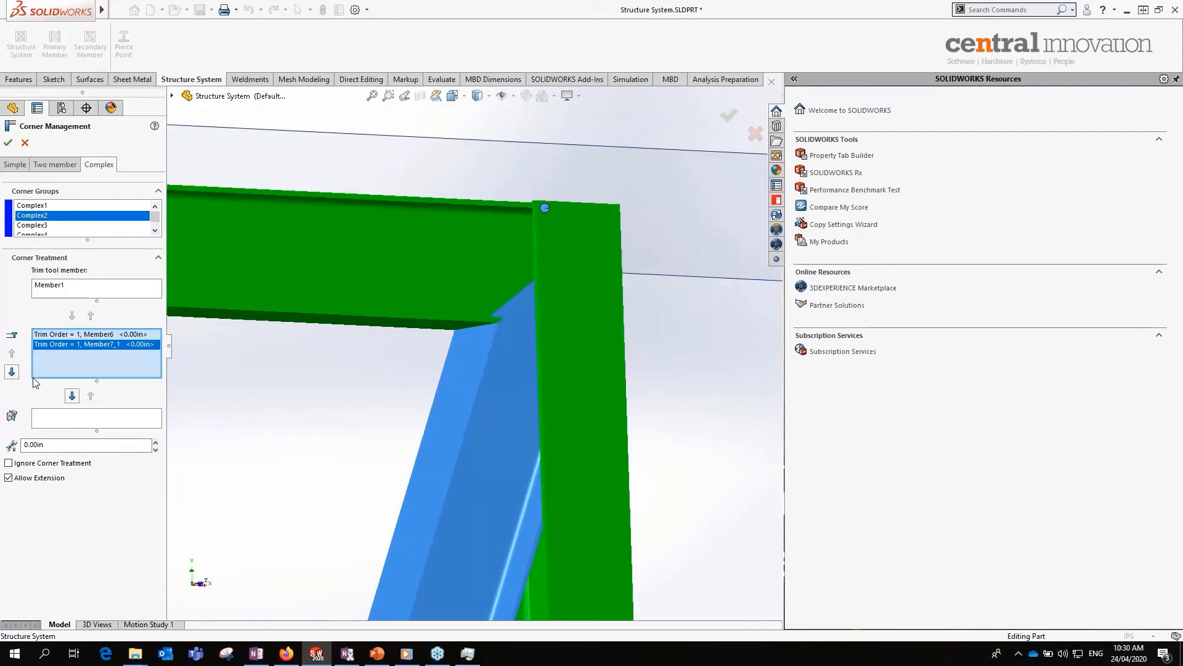
left_click(12, 372)
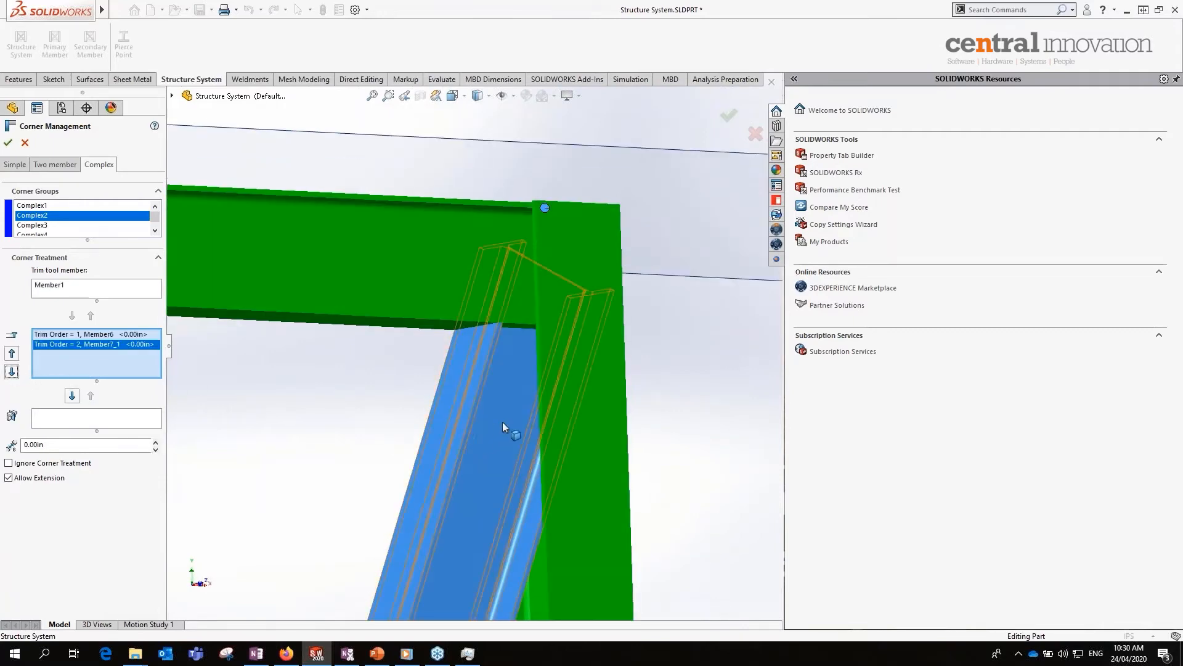
- Compare which frame members belong to the Complex3 and Complex2 corner groups
middle_click_drag(502, 421, 451, 453)
scroll(451, 460, "up", 5)
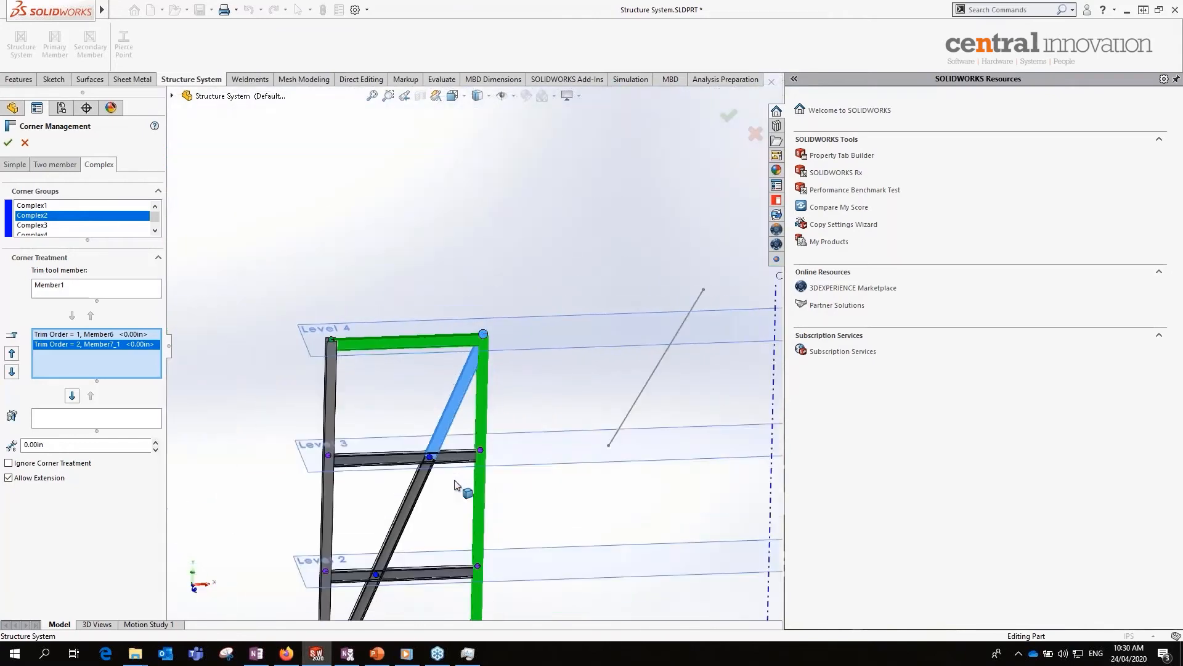
left_click(44, 225)
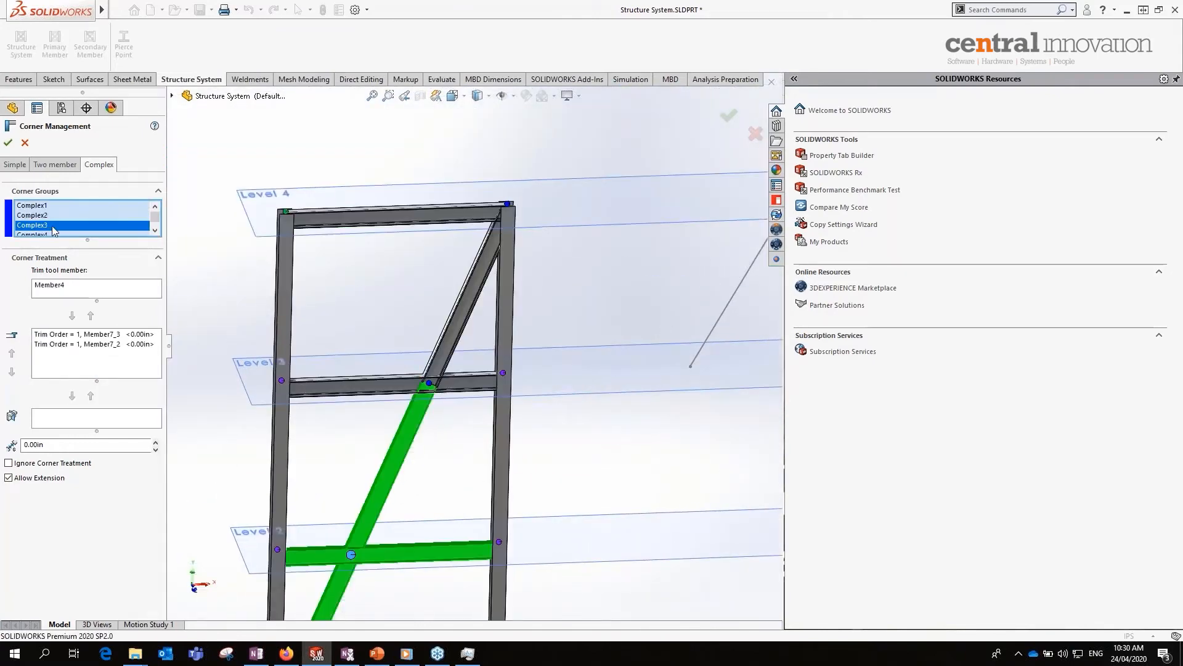
scroll(471, 409, "down", 8)
scroll(398, 336, "down", 3)
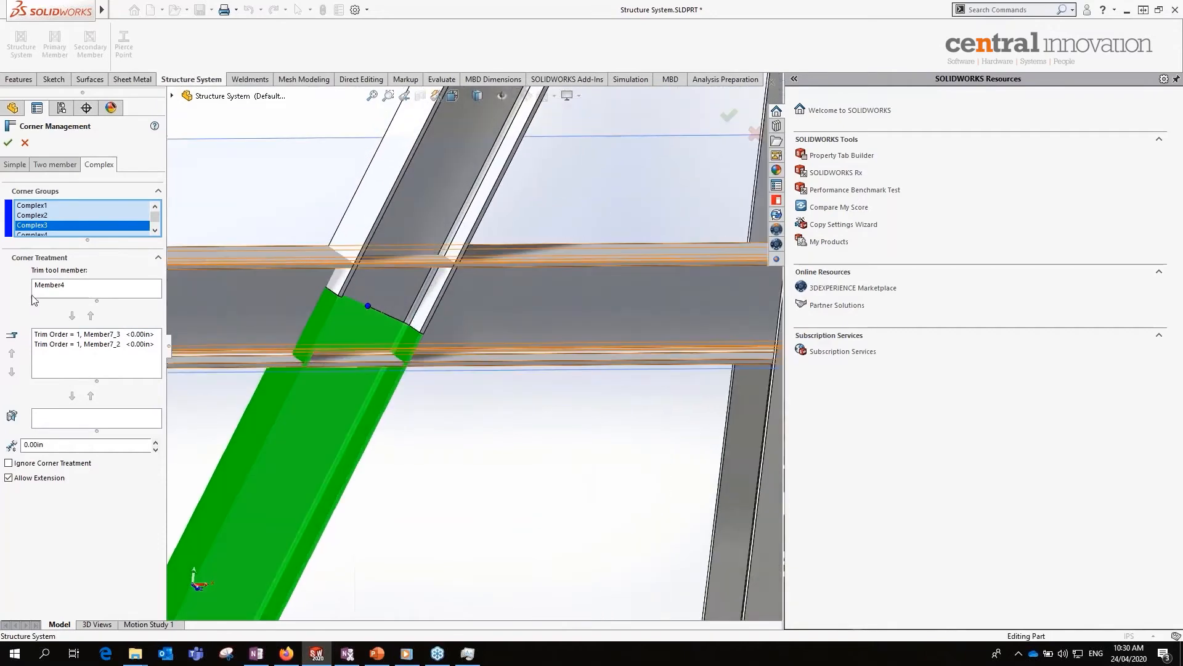
left_click(43, 216)
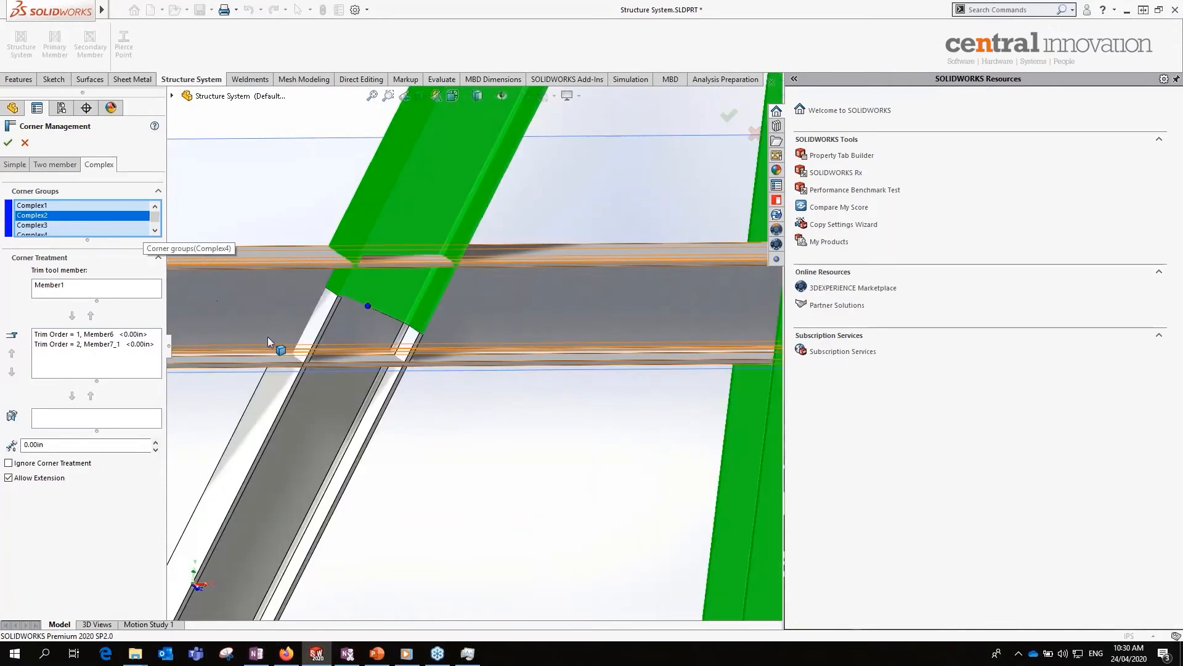
- Select the Complex3 corner and examine the joint where the diagonal brace crosses the Level 2 beam
scroll(455, 429, "up", 5)
left_click(46, 225)
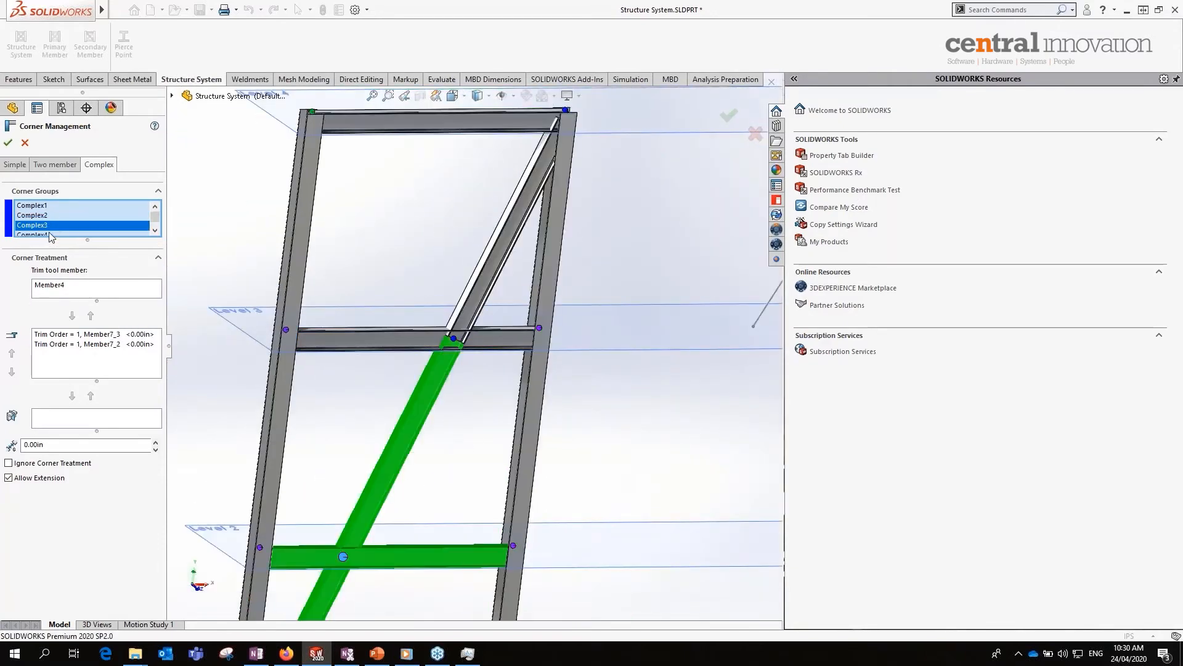
scroll(382, 445, "down", 3)
scroll(431, 487, "up", 2)
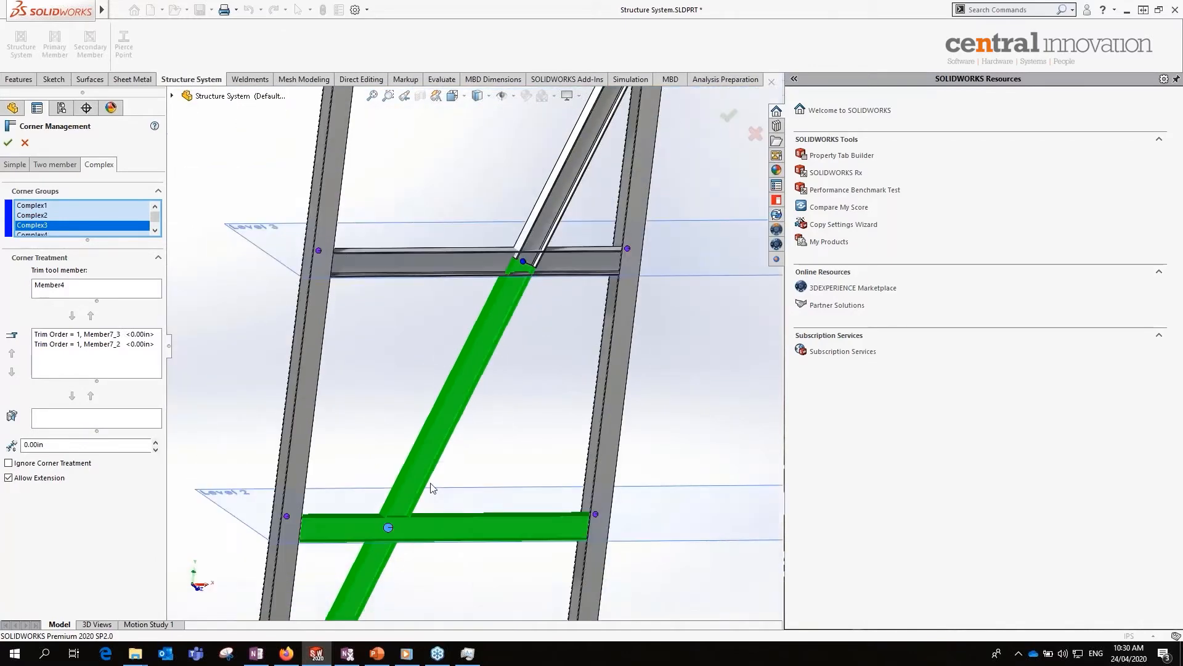
scroll(387, 543, "down", 6)
middle_click_drag(365, 477, 383, 460)
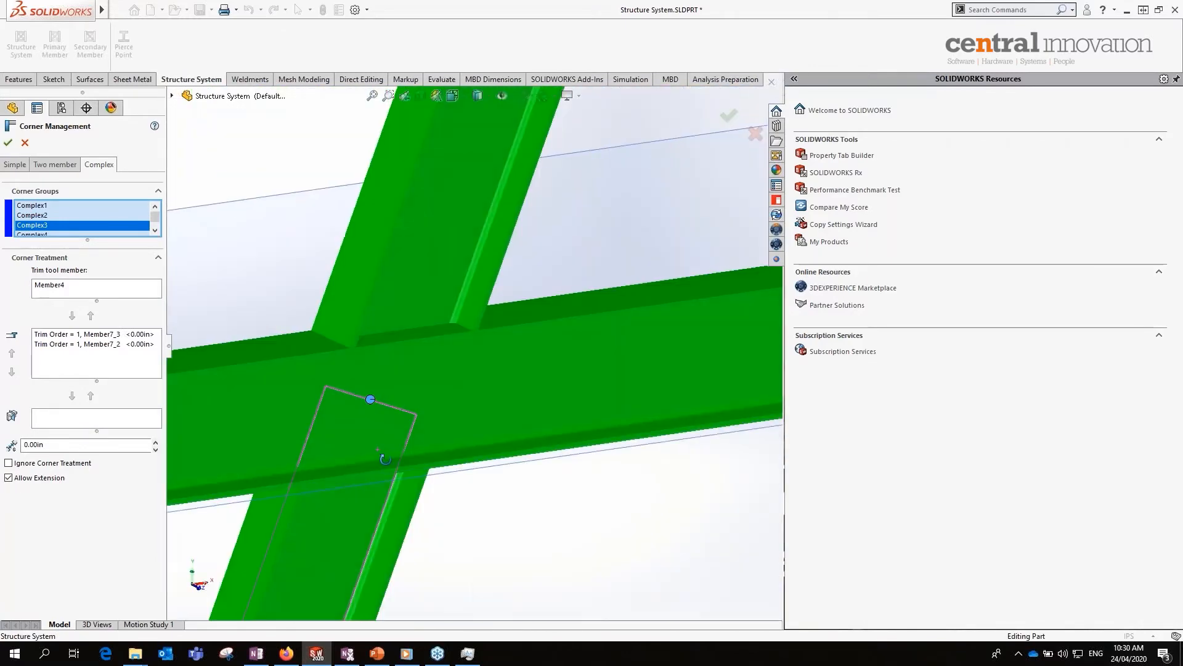
scroll(472, 343, "up", 8)
scroll(526, 119, "down", 4)
middle_click_drag(526, 118, 346, 235)
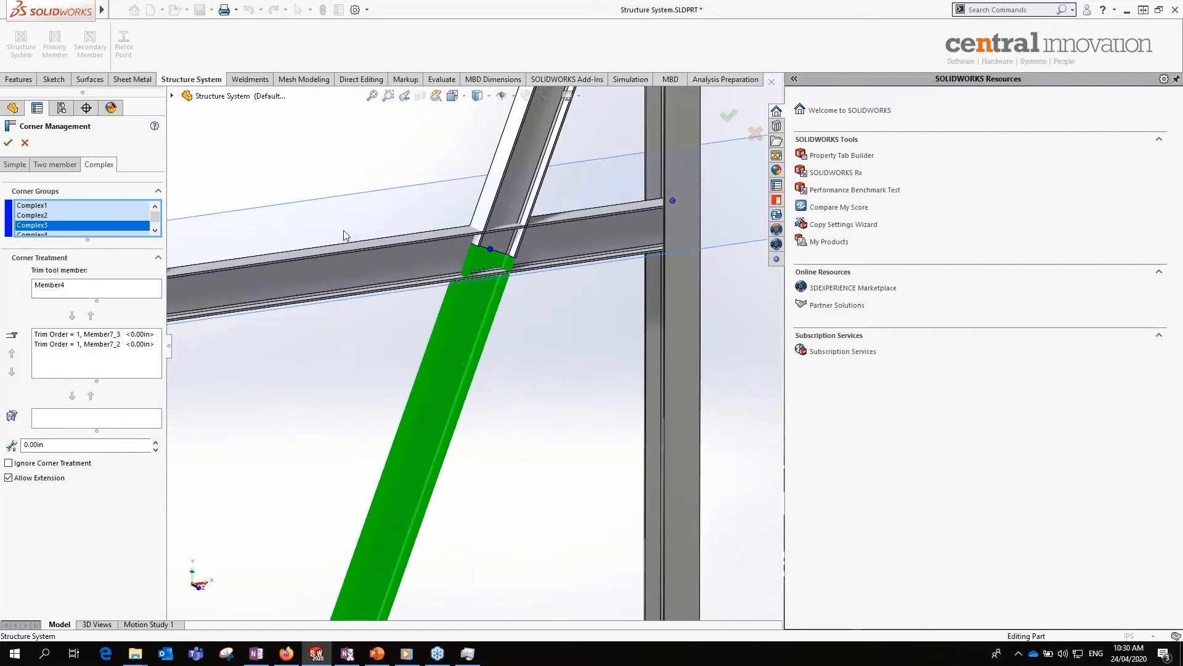
- Review the members of the Complex2 and Complex1 corners, and accept the corner management settings
left_click(52, 216)
scroll(509, 251, "up", 8)
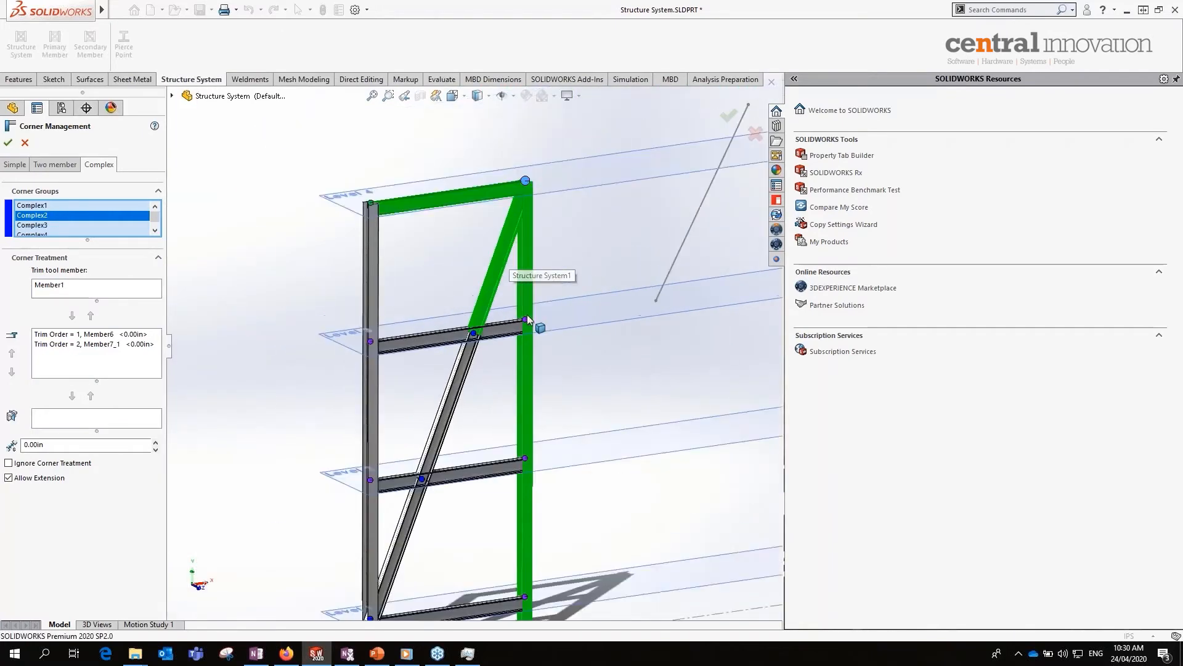
left_click(53, 206)
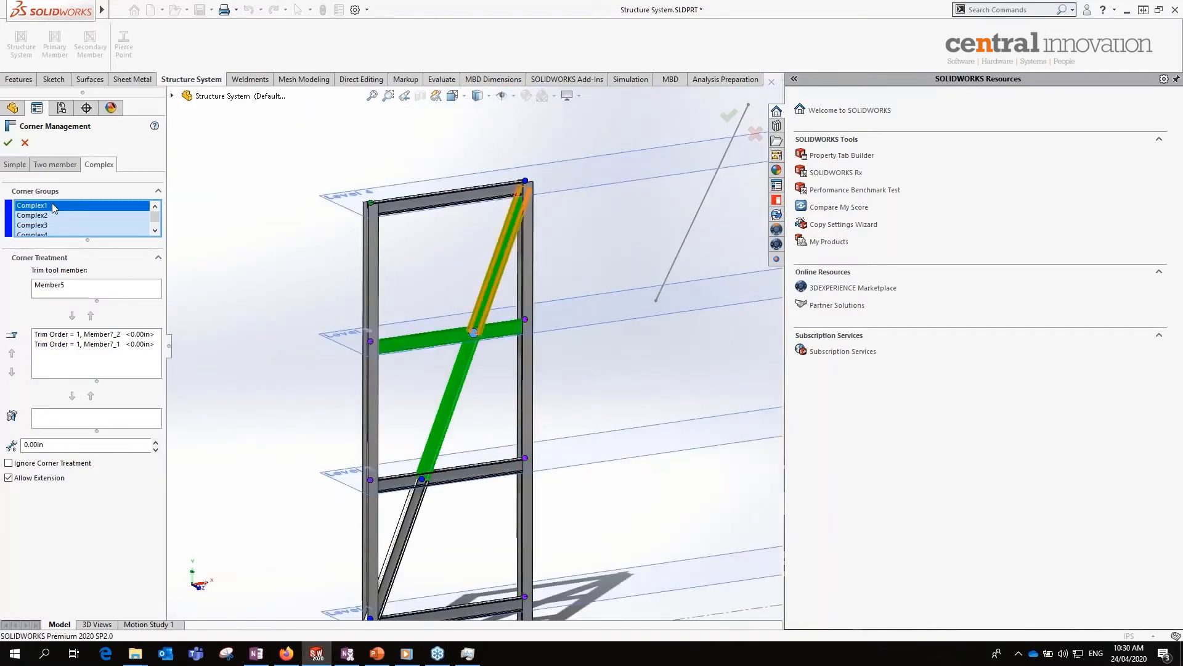
scroll(498, 342, "down", 2)
scroll(498, 340, "down", 3)
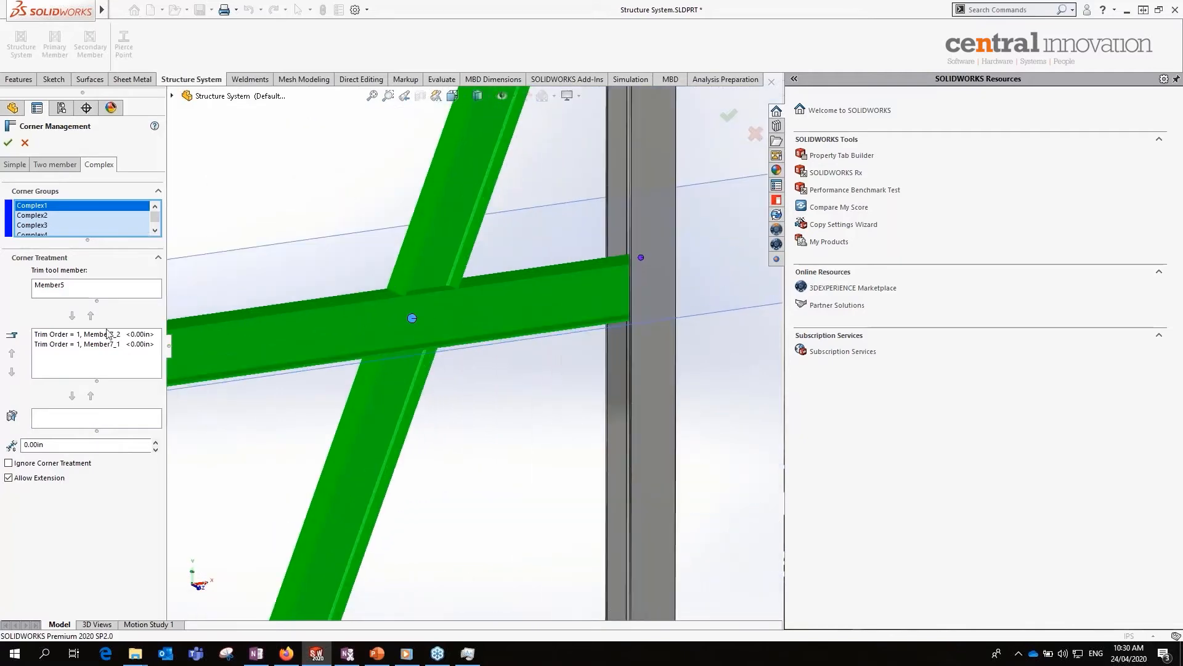
left_click(69, 336)
scroll(358, 358, "up", 6)
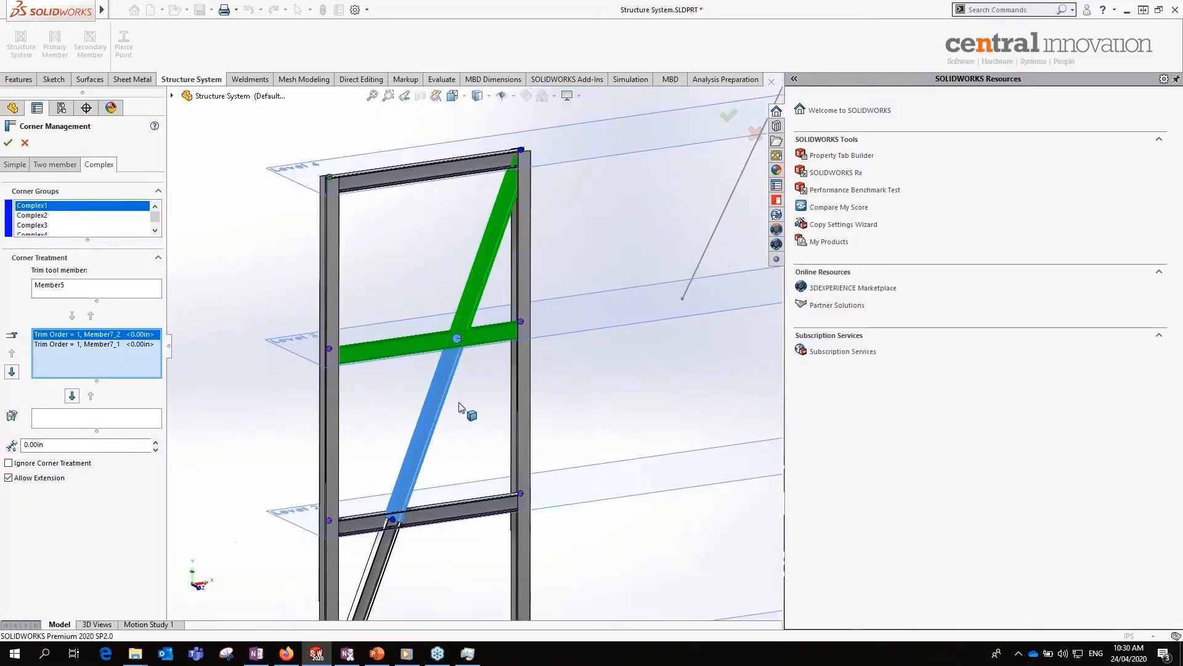
scroll(319, 217, "up", 1)
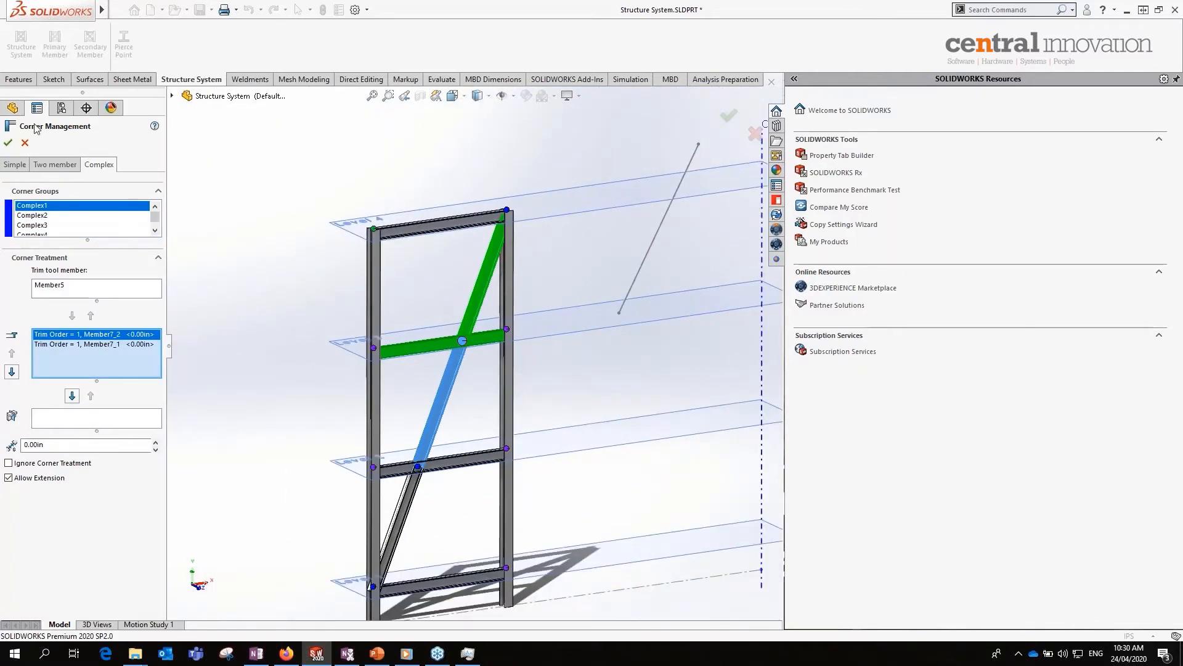
left_click(10, 145)
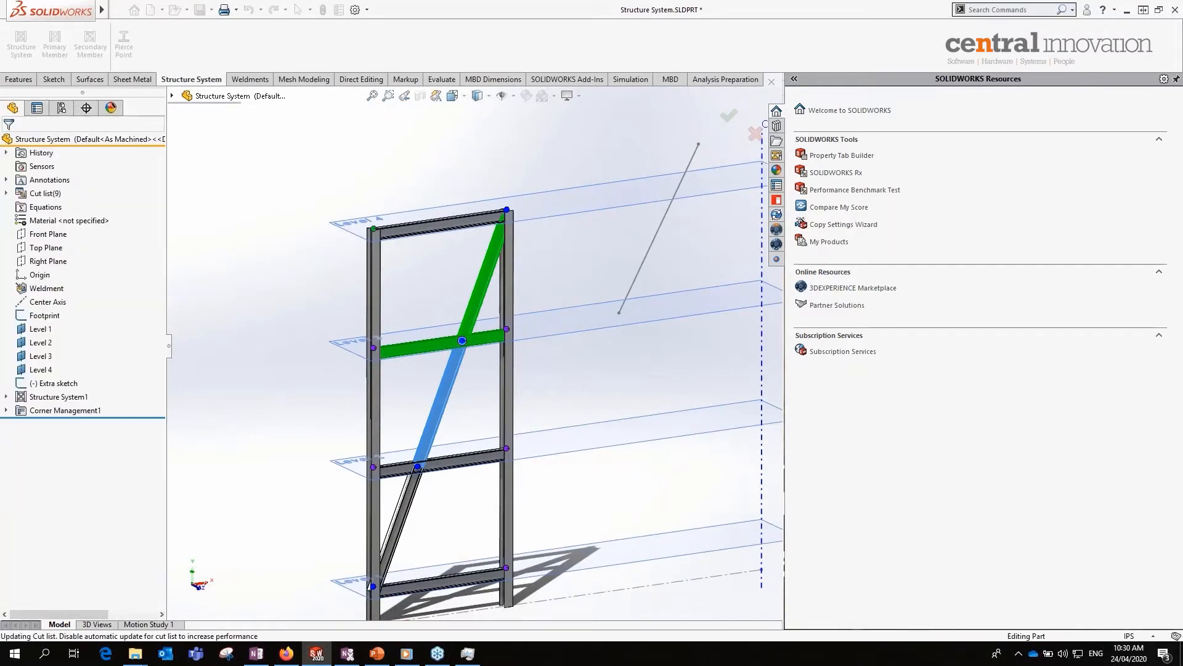
- Examine the finished brace joints at the intermediate beam crossings and at the Level 4 corner
scroll(541, 334, "down", 10)
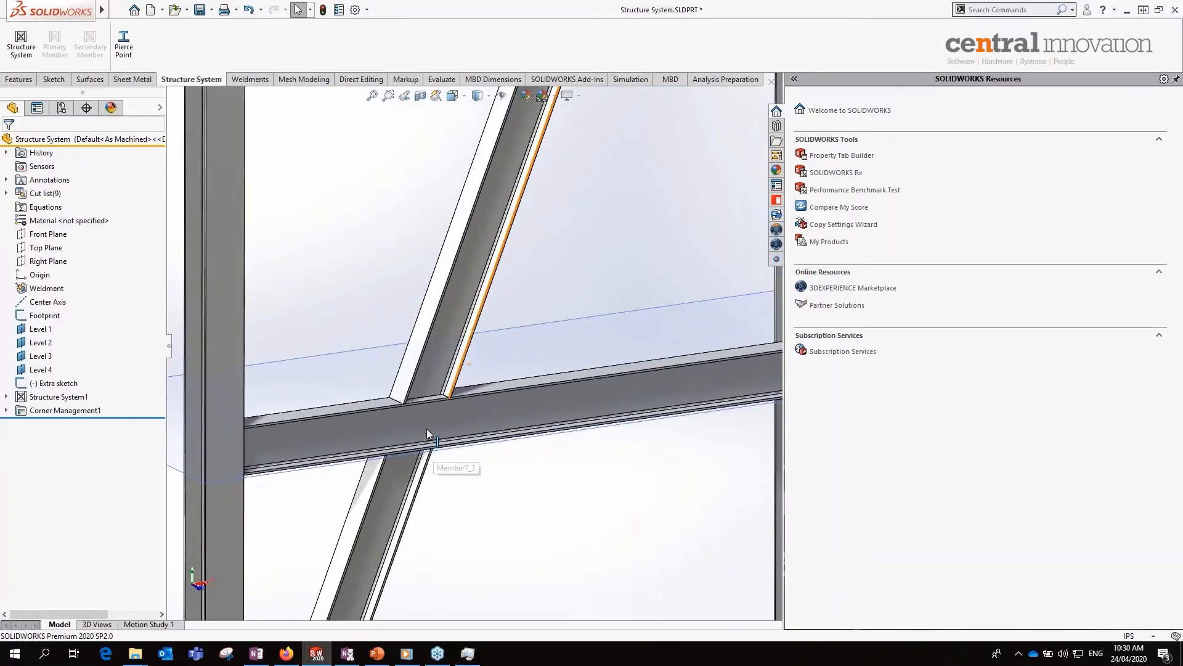
middle_click_drag(503, 420, 425, 410)
scroll(562, 232, "up", 10)
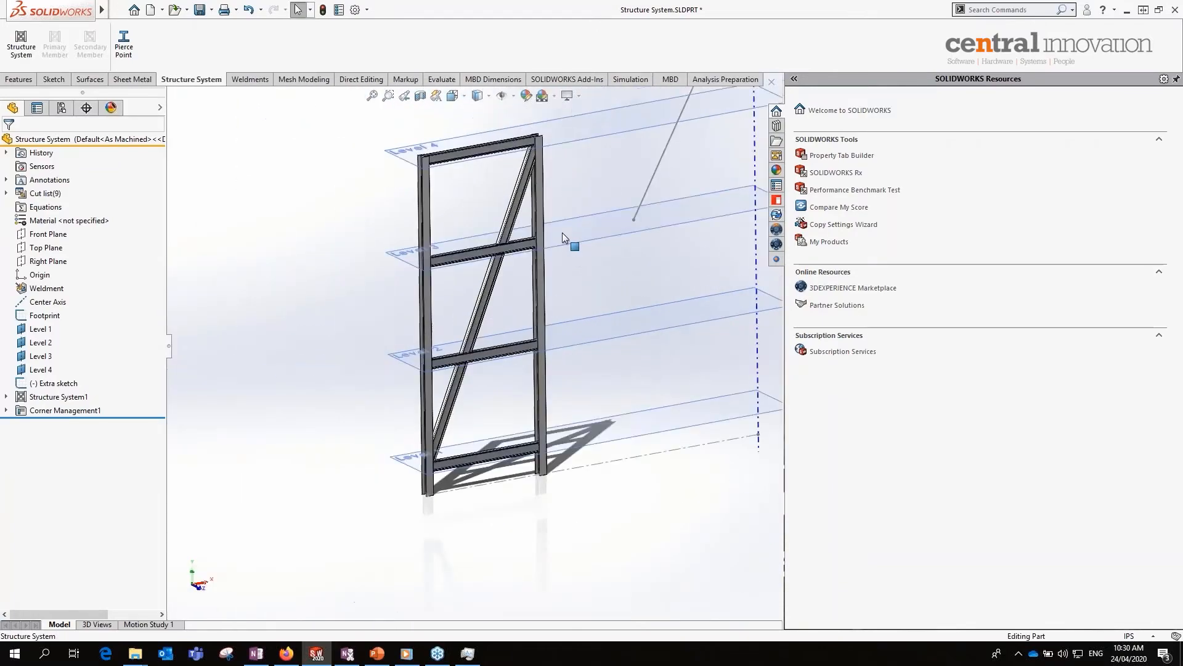
scroll(535, 237, "down", 5)
scroll(478, 253, "down", 4)
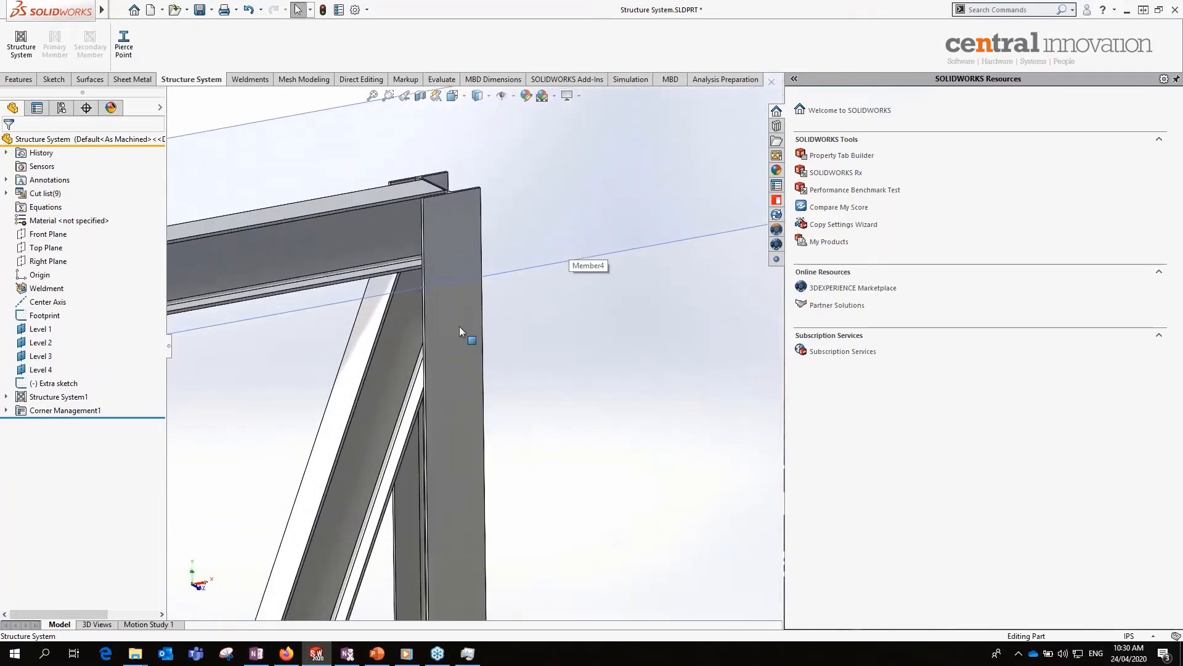
- Inspect the brace's trimmed end at Level 4 with the adjoining beam and vertical member hidden, and show both members again
middle_click_drag(460, 327, 412, 240)
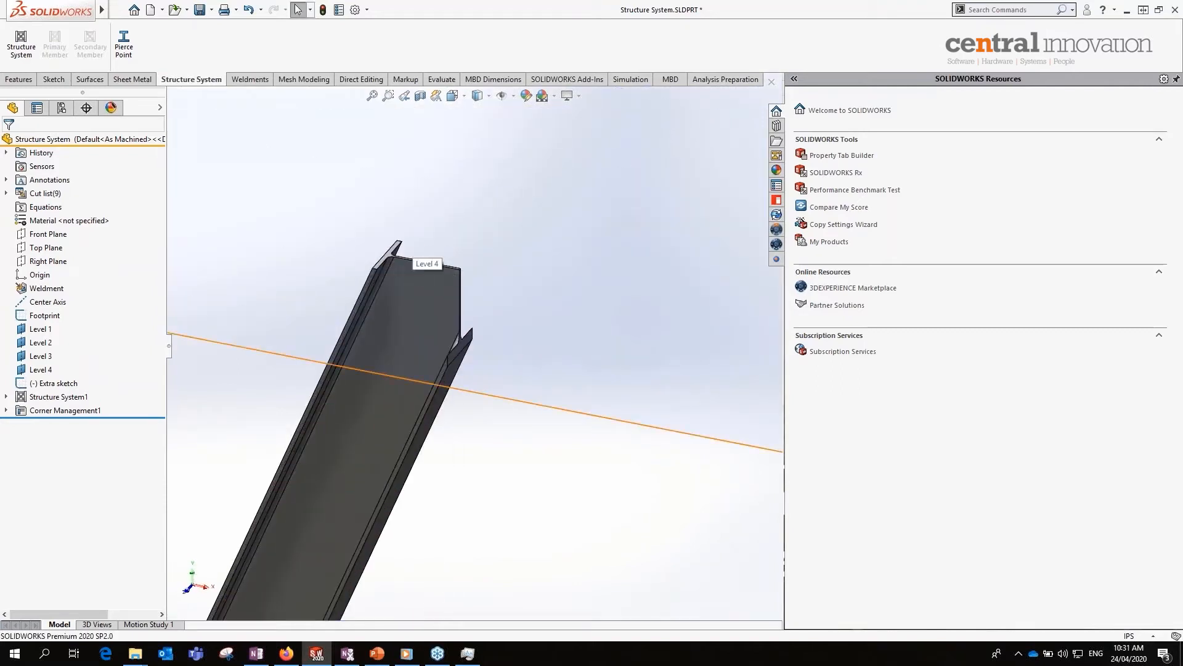
key("shift+Tab")
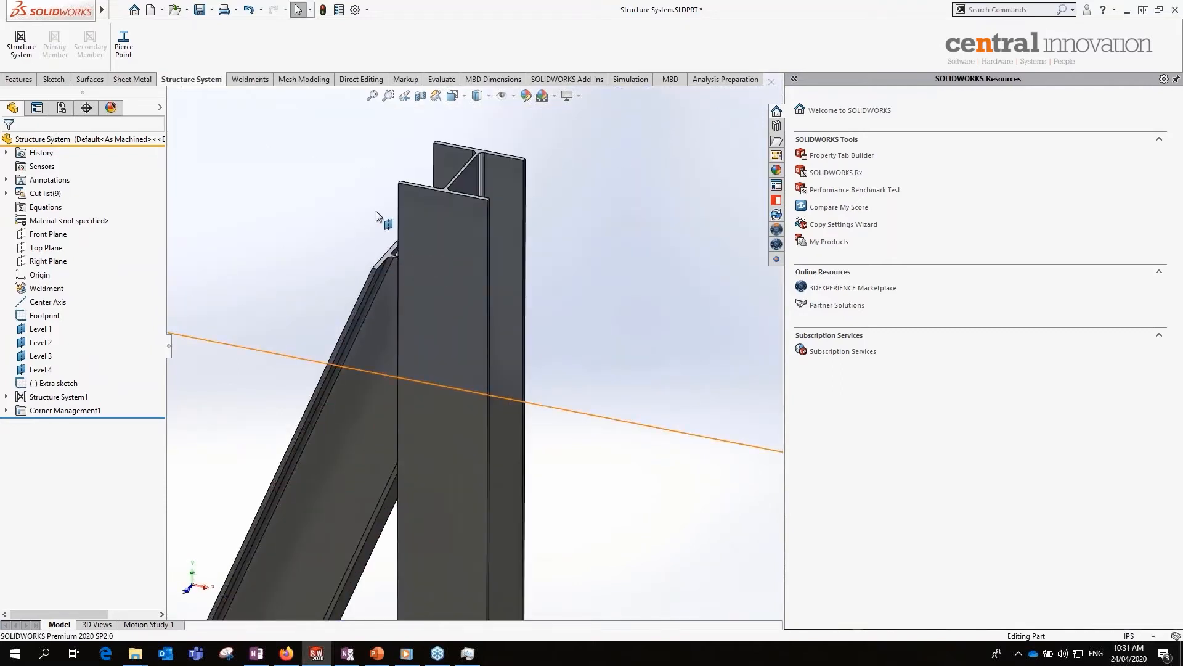
key("shift+Tab")
scroll(370, 236, "up", 4)
scroll(386, 334, "up", 3)
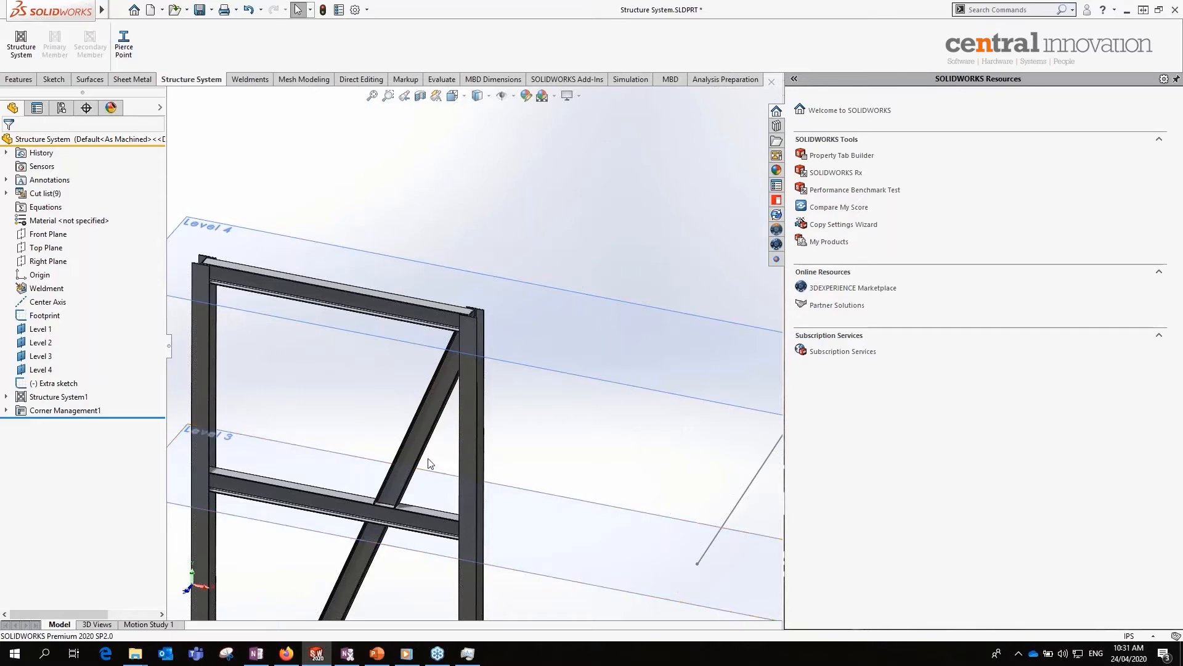
scroll(430, 470, "up", 3)
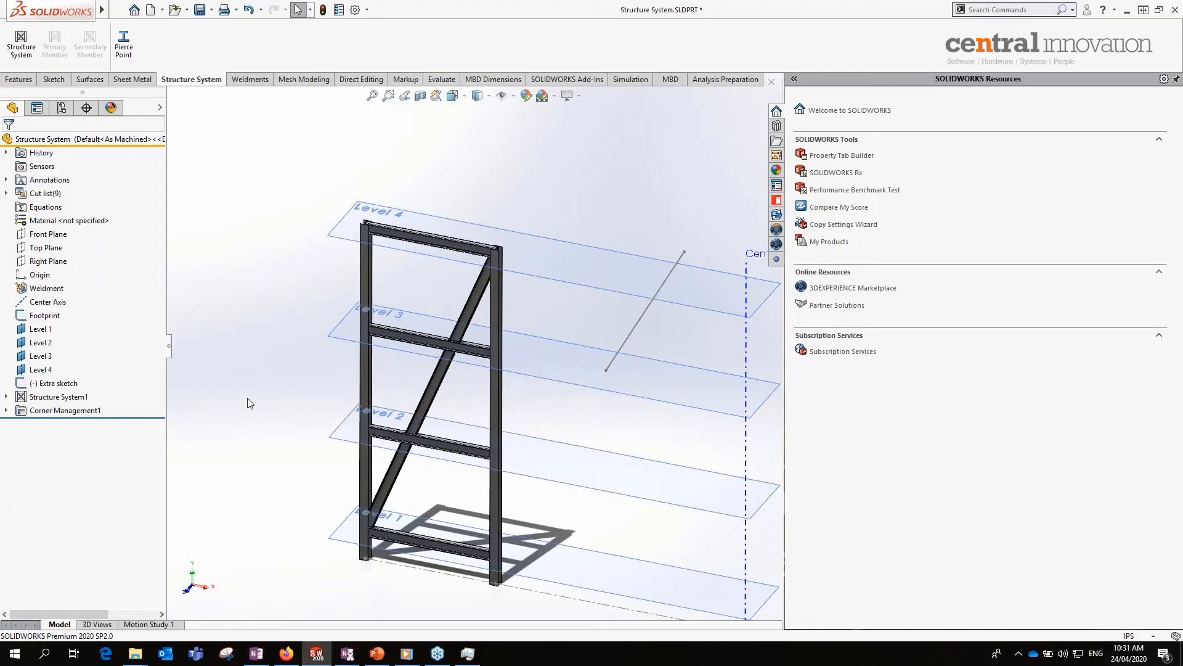
- Expand Structure System1 in the feature tree, and select Structure System Grid2 to examine its lines within the frame members
left_click(36, 398)
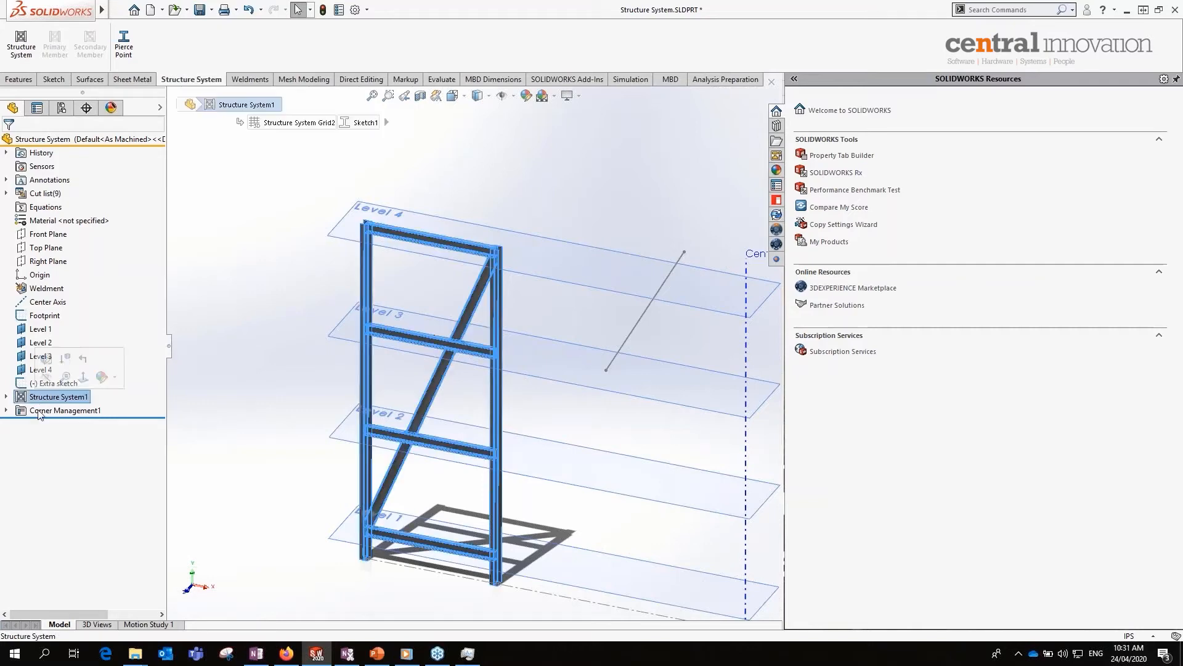
left_click(36, 412)
left_click(28, 397)
left_click(6, 397)
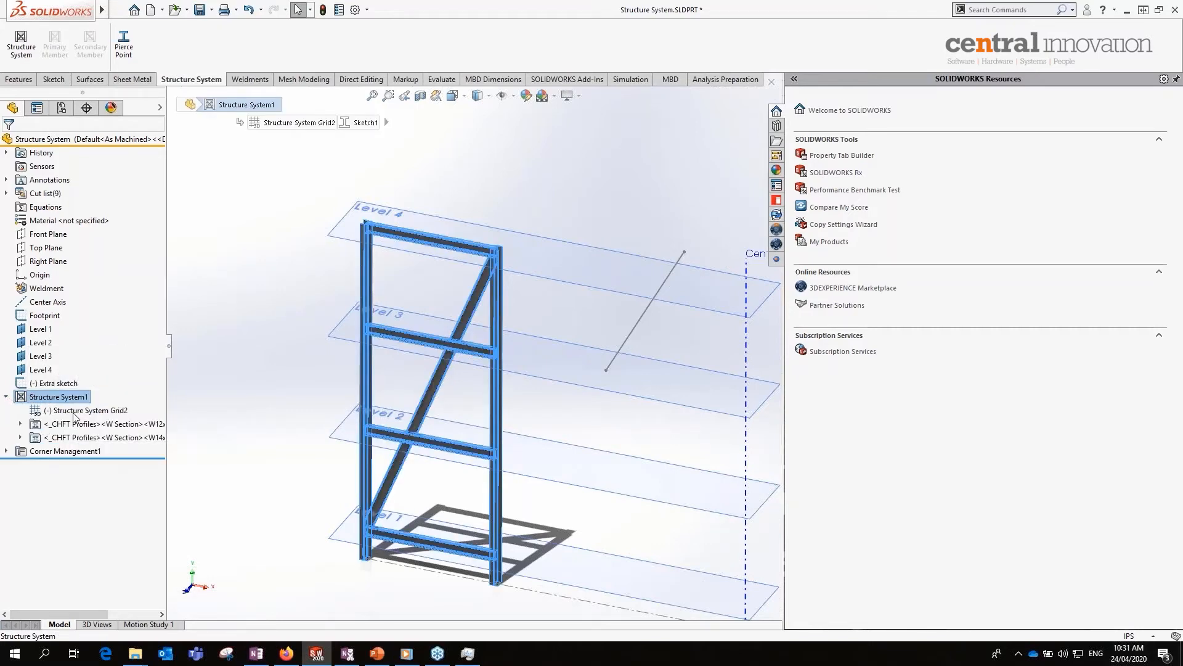
left_click(75, 412)
mouse_move(267, 406)
middle_mouse_down()
mouse_move(286, 386)
mouse_move(287, 397)
middle_mouse_up()
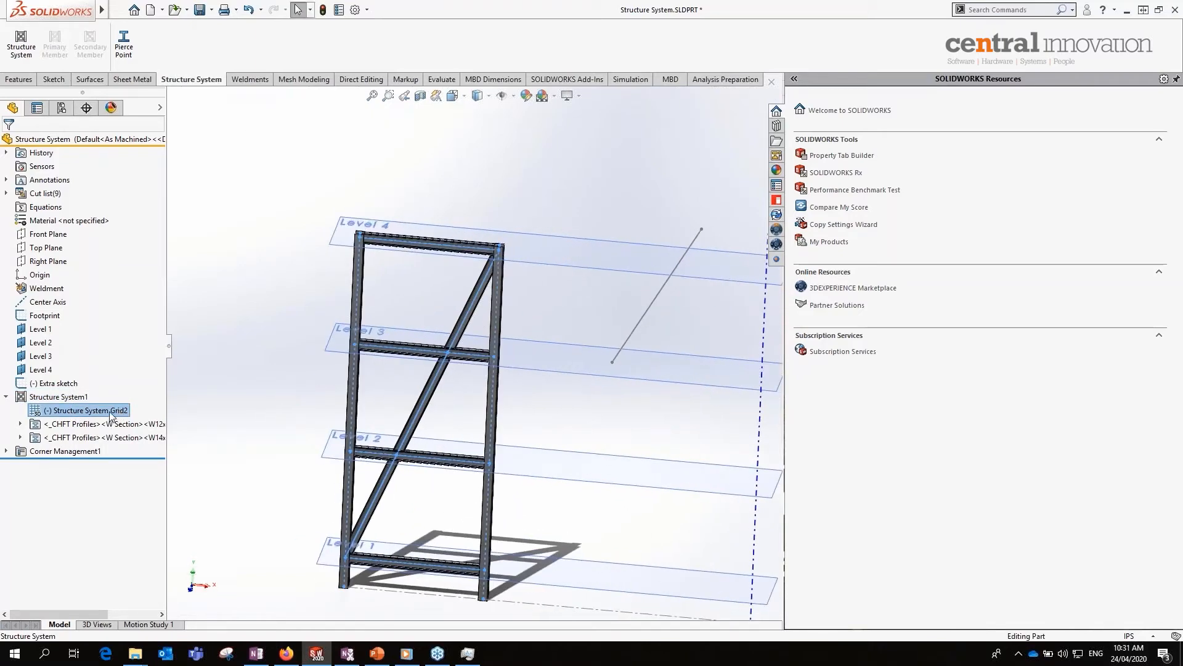
scroll(423, 232, "down", 5)
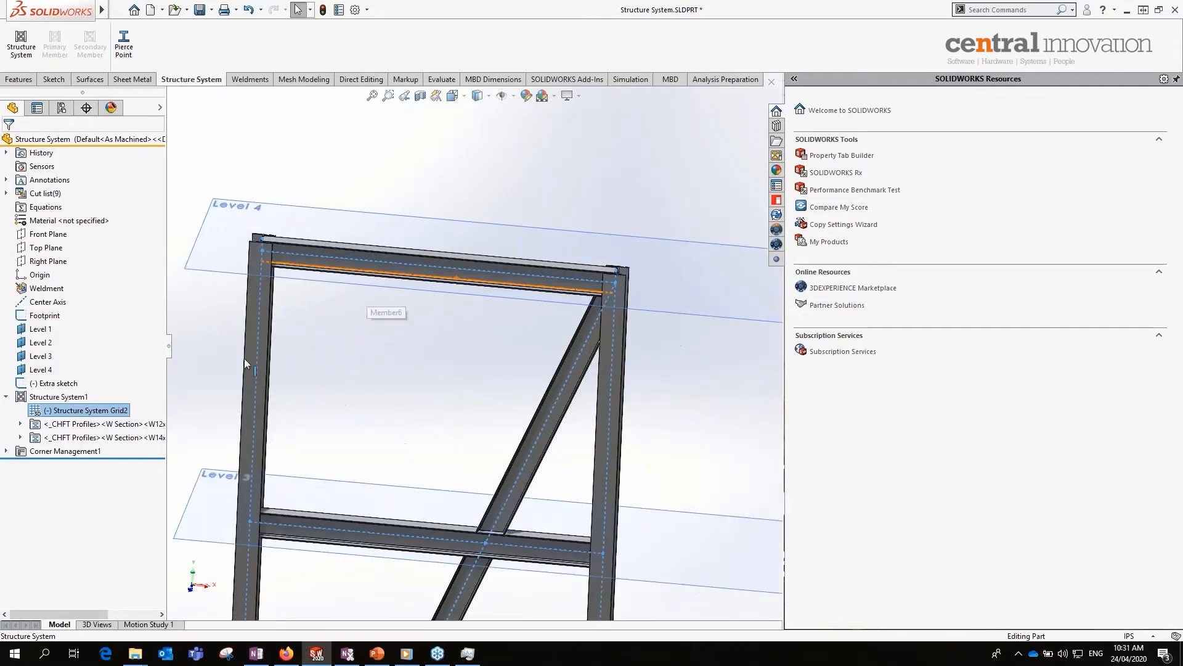
- Examine the planes, profile sketches and members of the W12x65 and W14x48 profile groups under Structure System1, and collapse both groups
right_click(82, 418)
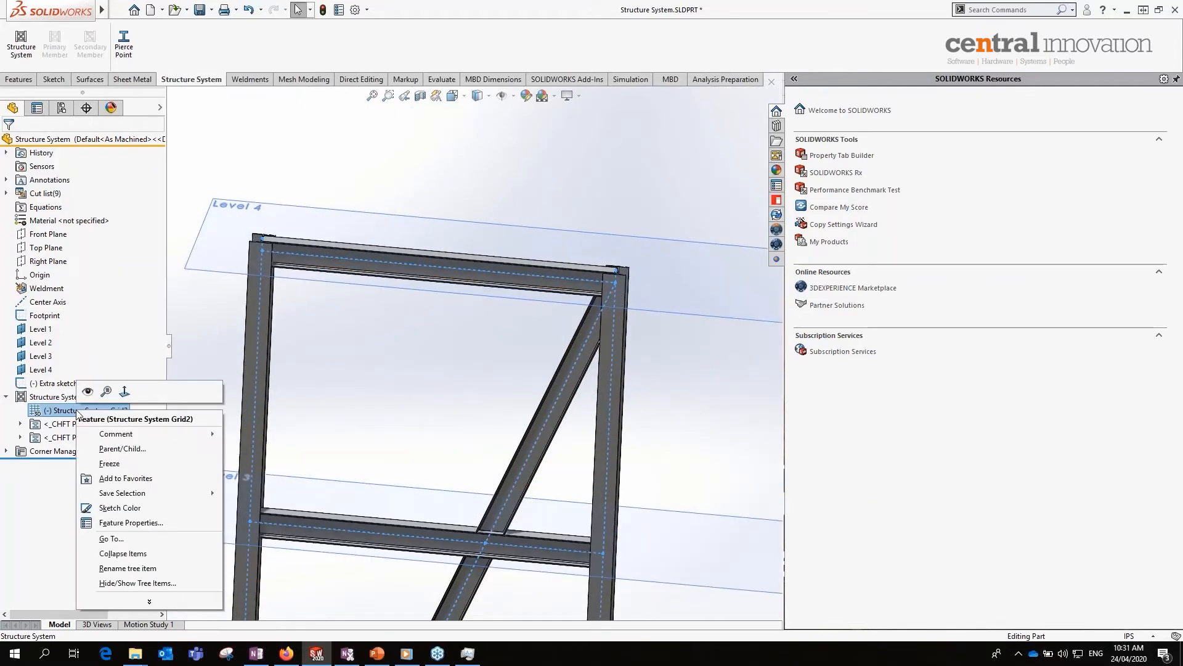
left_click(284, 382)
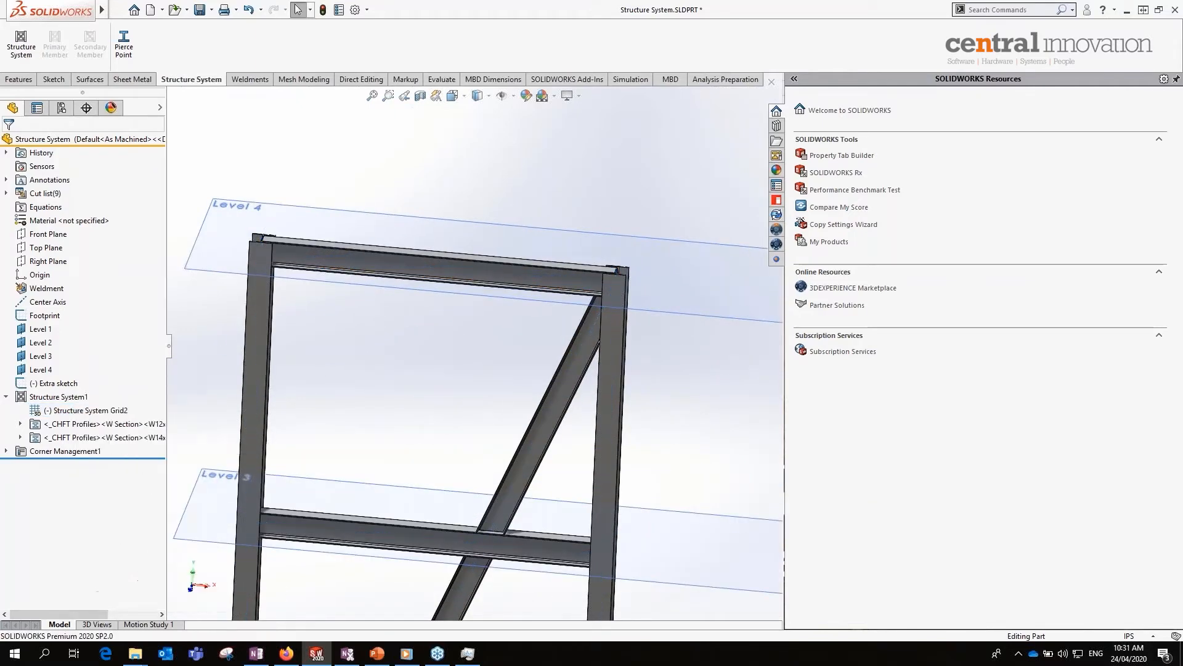
left_click(75, 427)
scroll(493, 505, "up", 5)
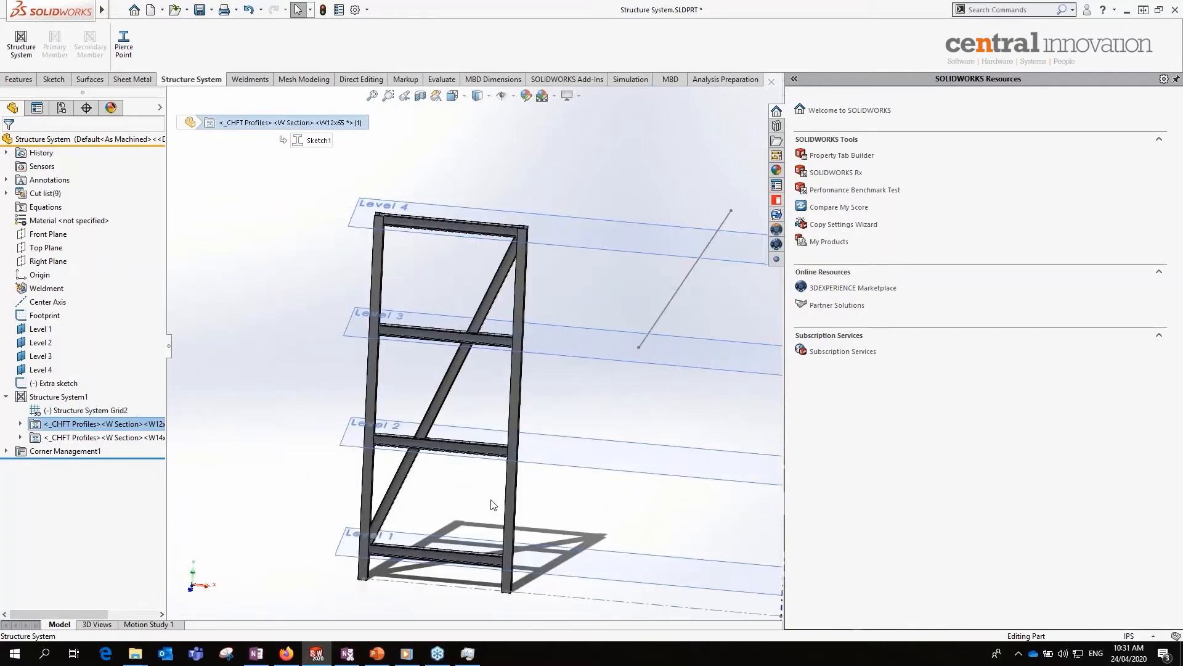
left_click(86, 439)
left_click(21, 424)
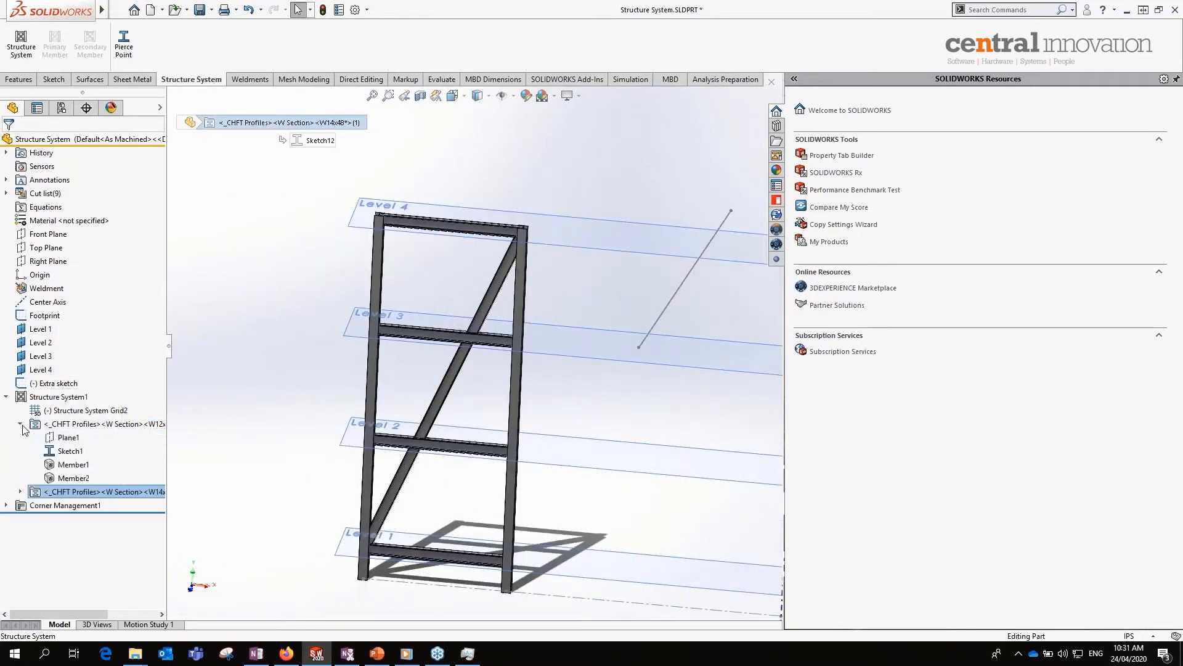
left_click(21, 492)
scroll(62, 592, "down", 1)
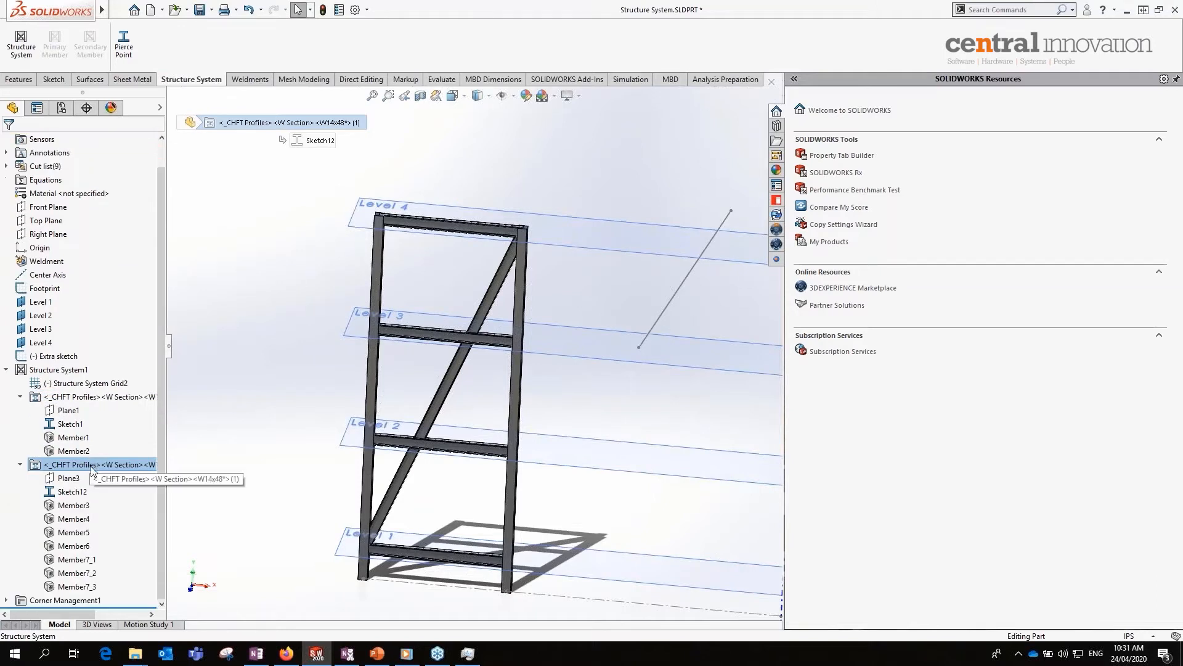
left_click(21, 398)
left_click(20, 437)
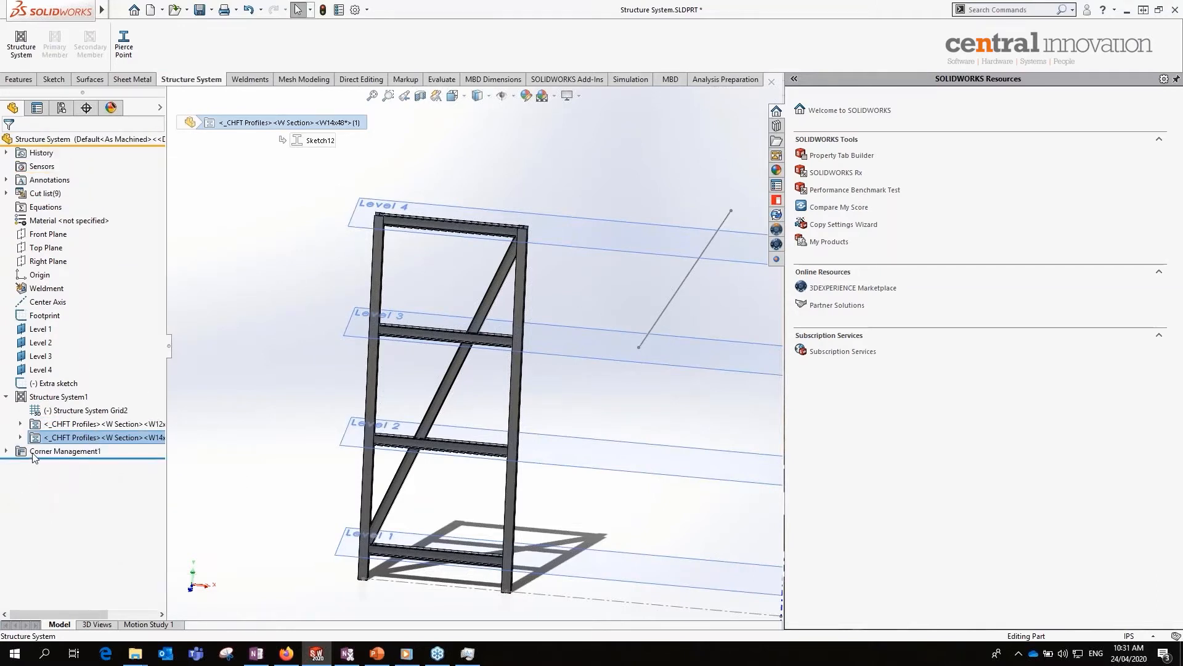
- Expand Corner Management1, open Simple Corner Group1 to review its corners and trim settings, and close it without changes
left_click(56, 450)
left_click(6, 450)
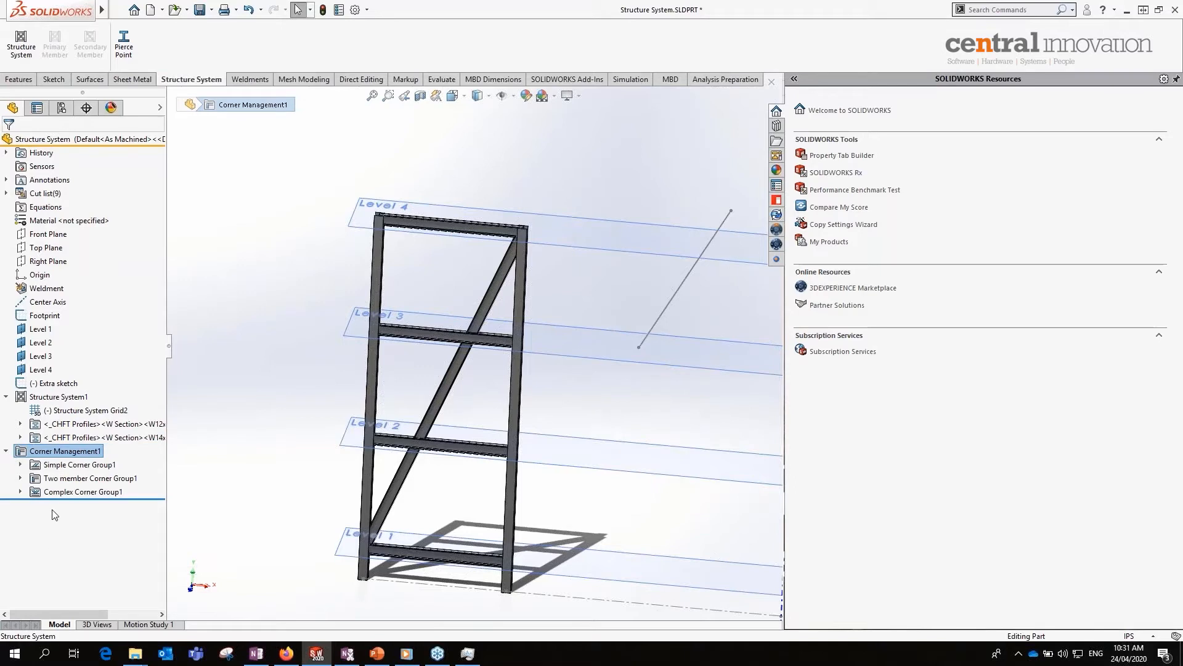
right_click(34, 467)
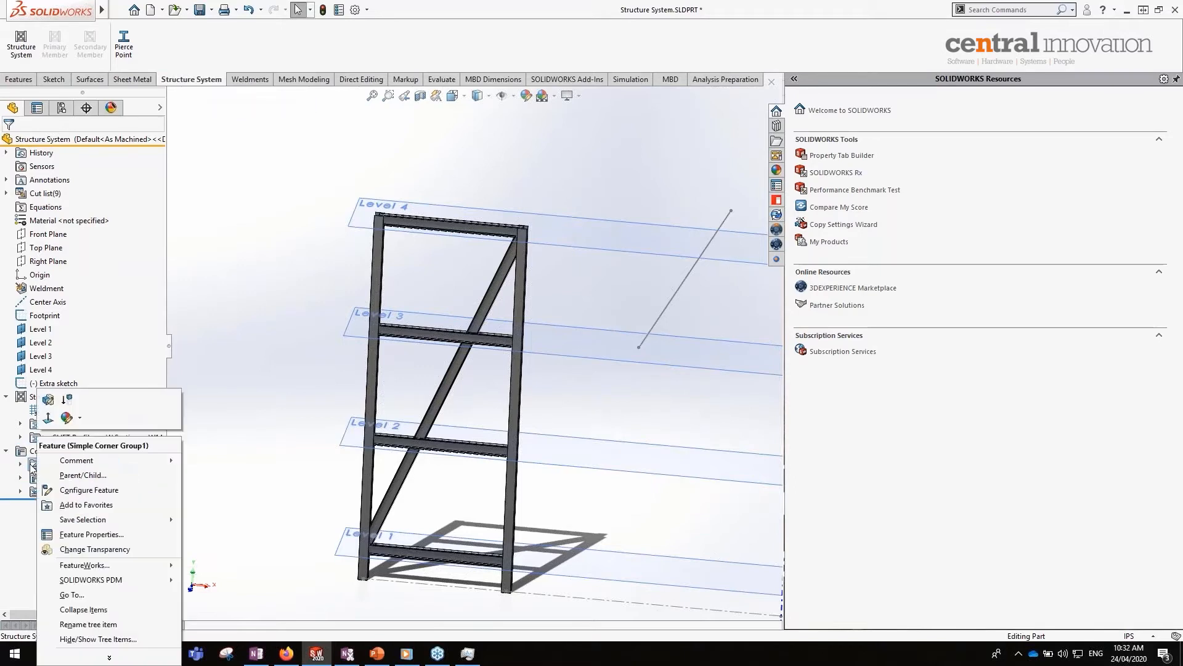
left_click(49, 400)
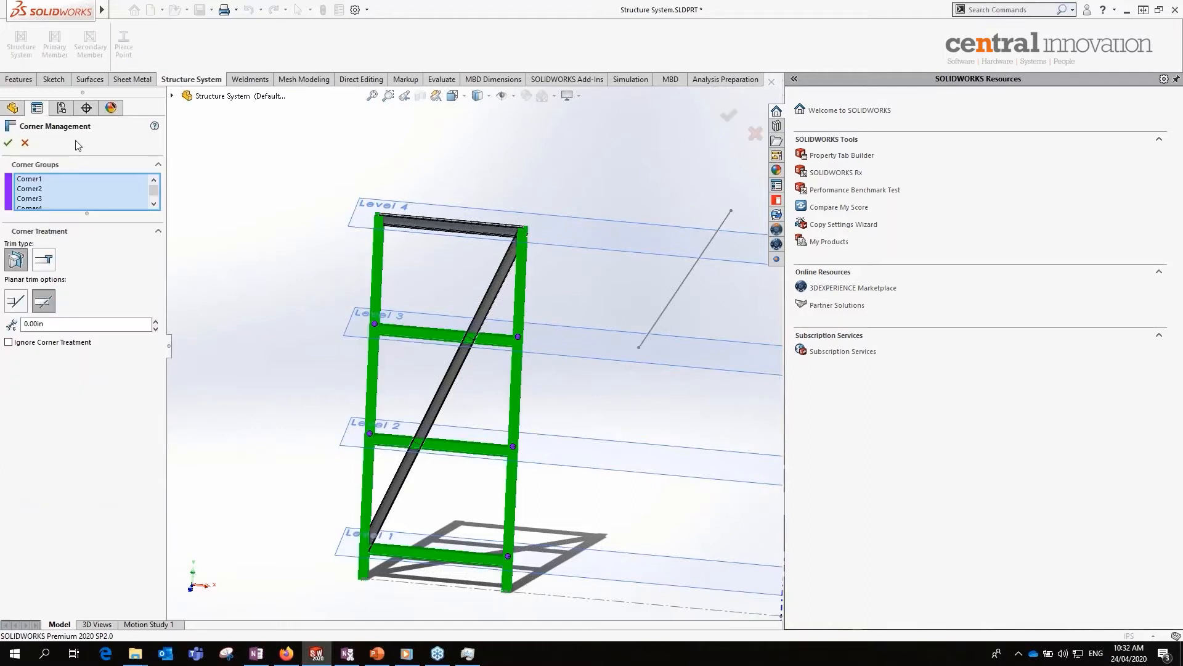
left_click(25, 143)
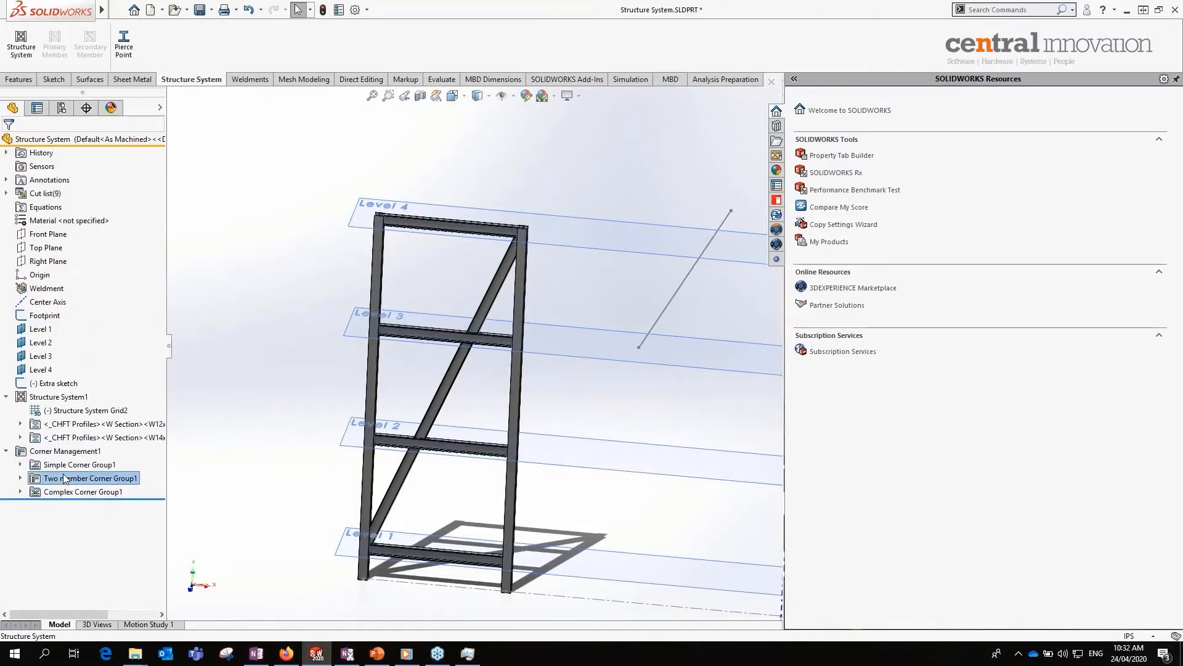
- Expand Complex Corner Group1, open Corner7 to review its trim tool and trimmed members, and close it without changes
right_click(68, 479)
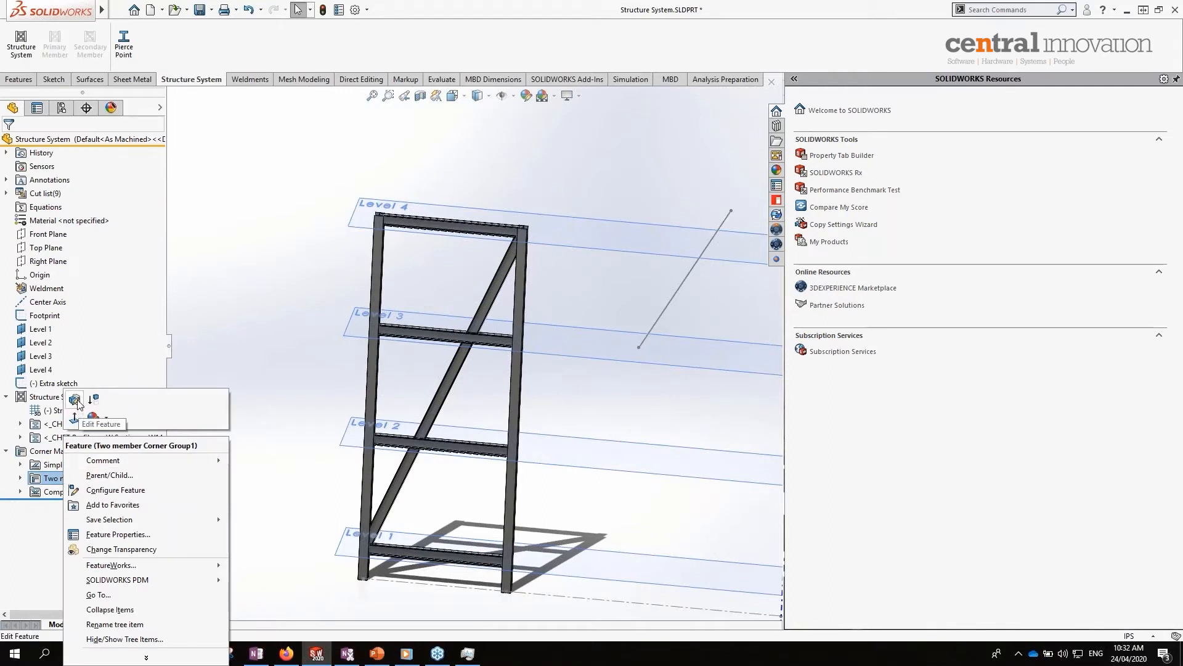
left_click(21, 491)
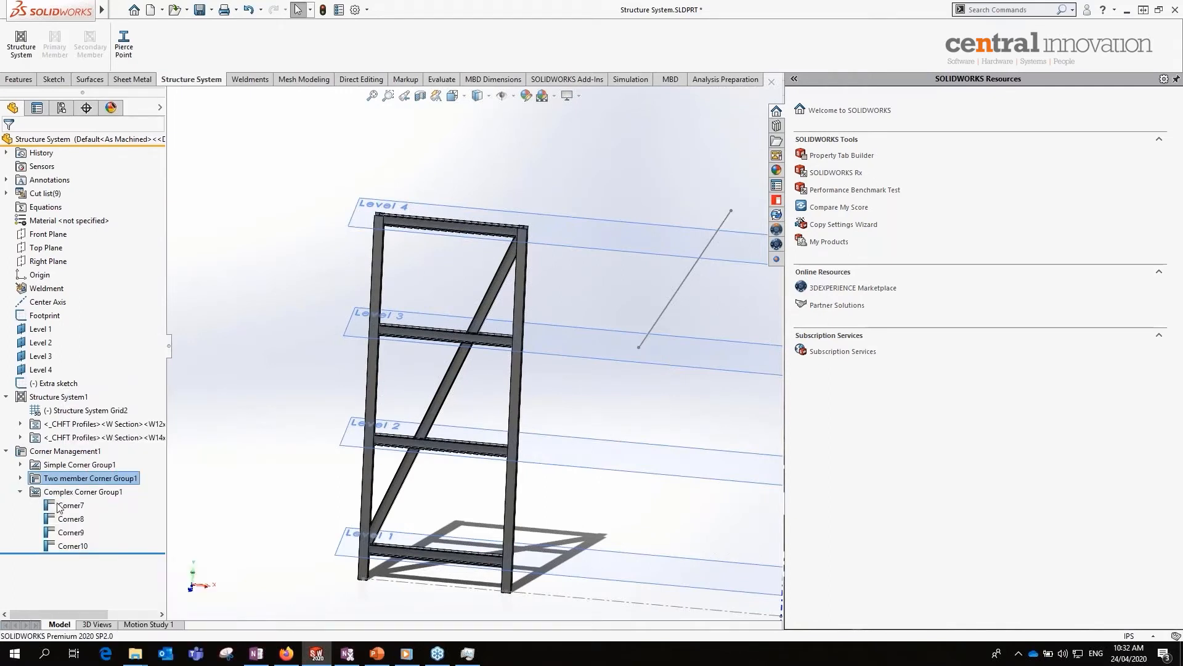
right_click(58, 507)
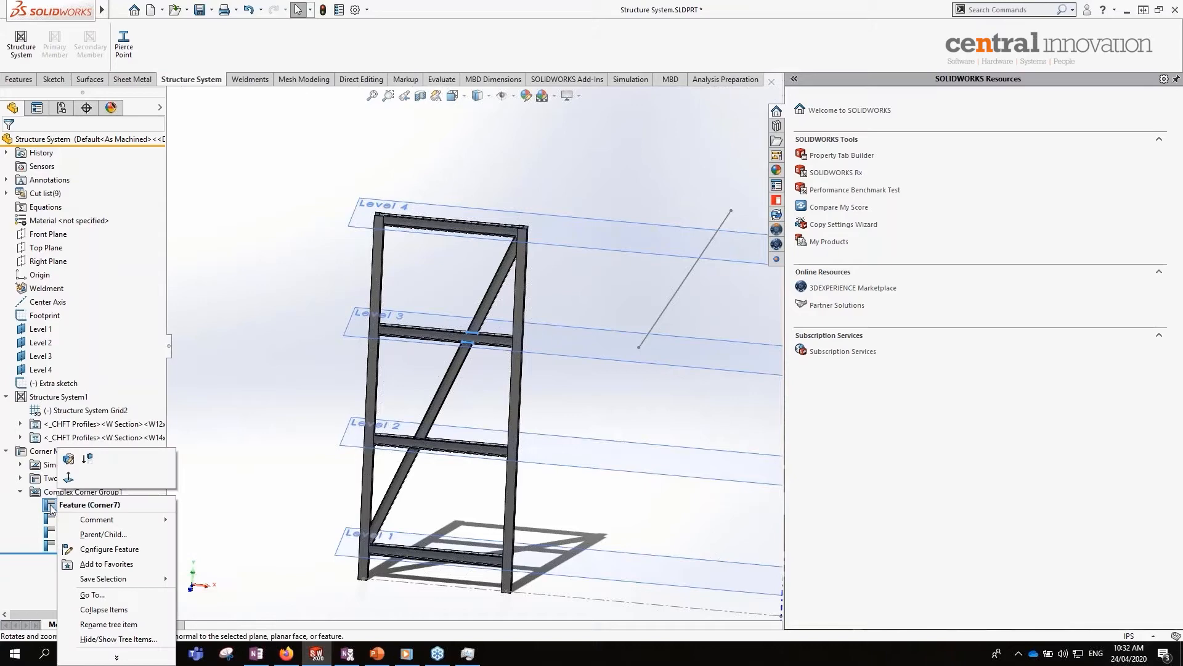
left_click(69, 458)
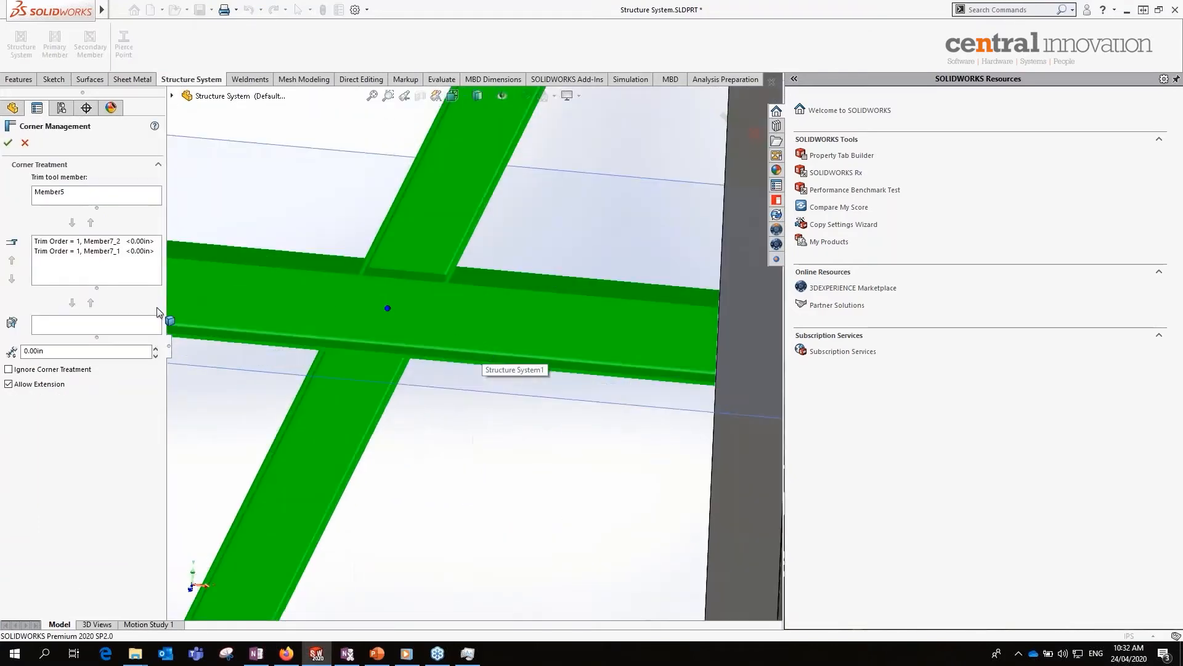
left_click(25, 144)
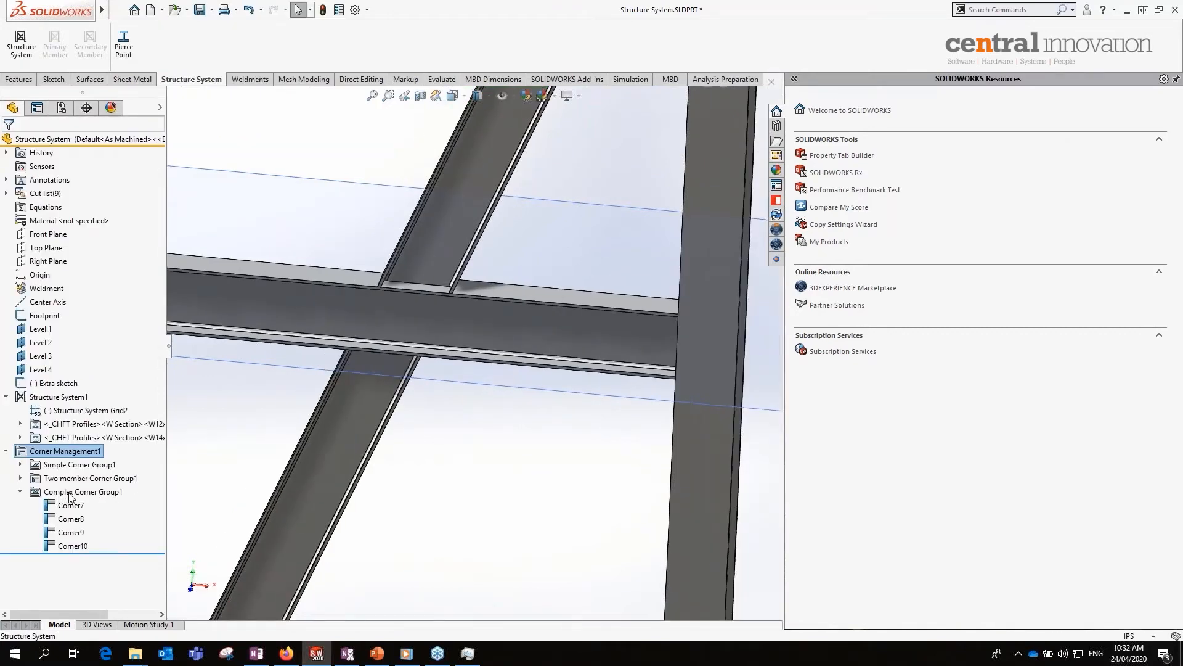
- Open Complex Corner Group1 to review all its corners together, close it without changes, and collapse Corner Management1
right_click(64, 493)
left_click(517, 434)
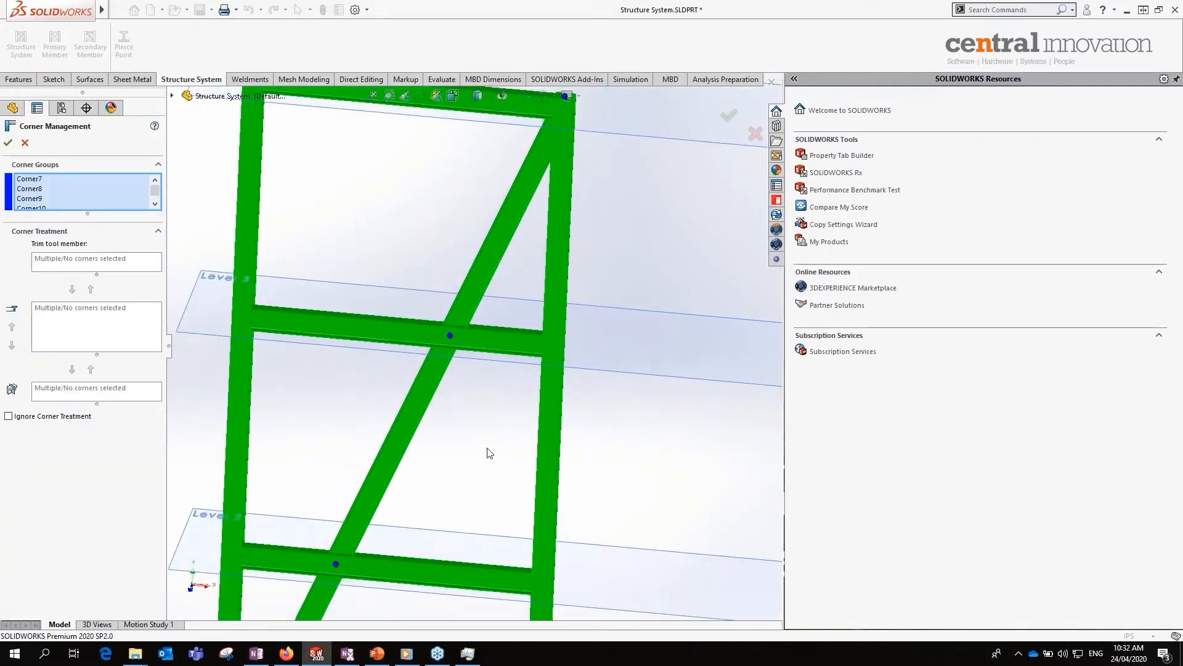
left_click(26, 143)
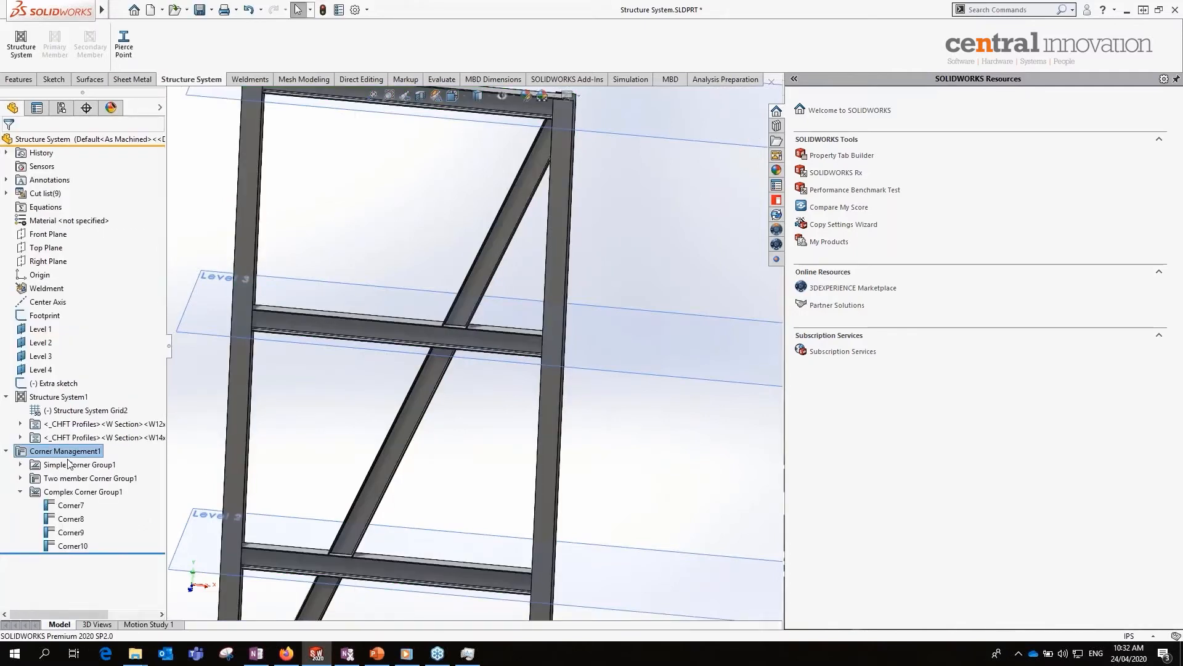
left_click(21, 492)
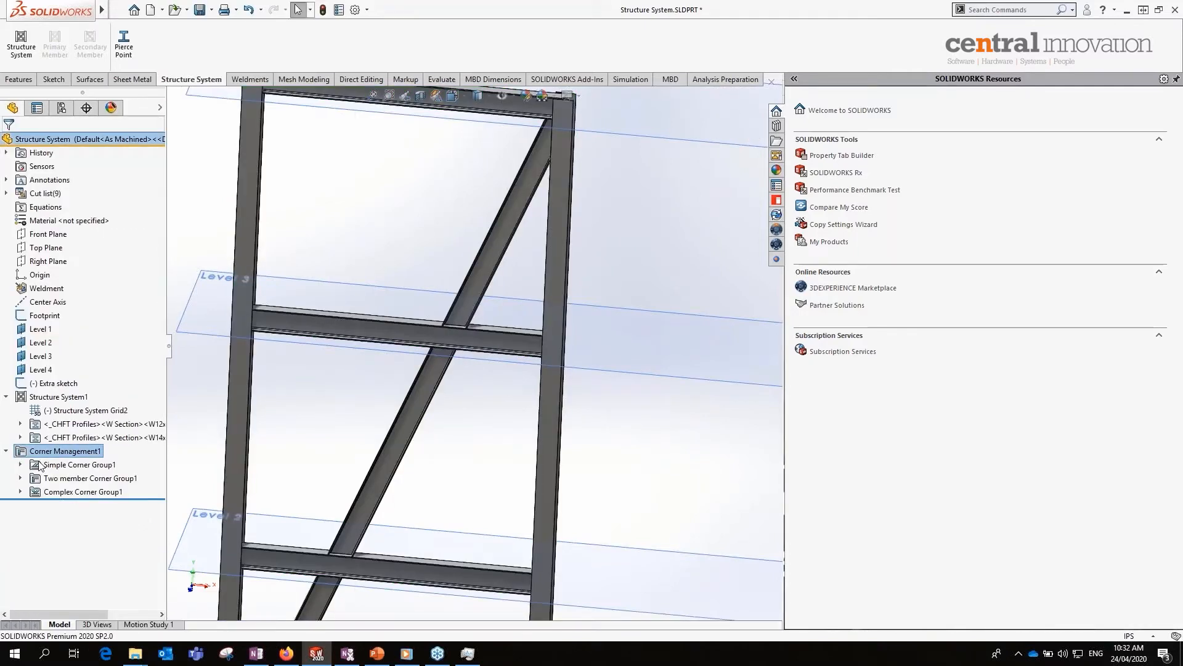
left_click(6, 450)
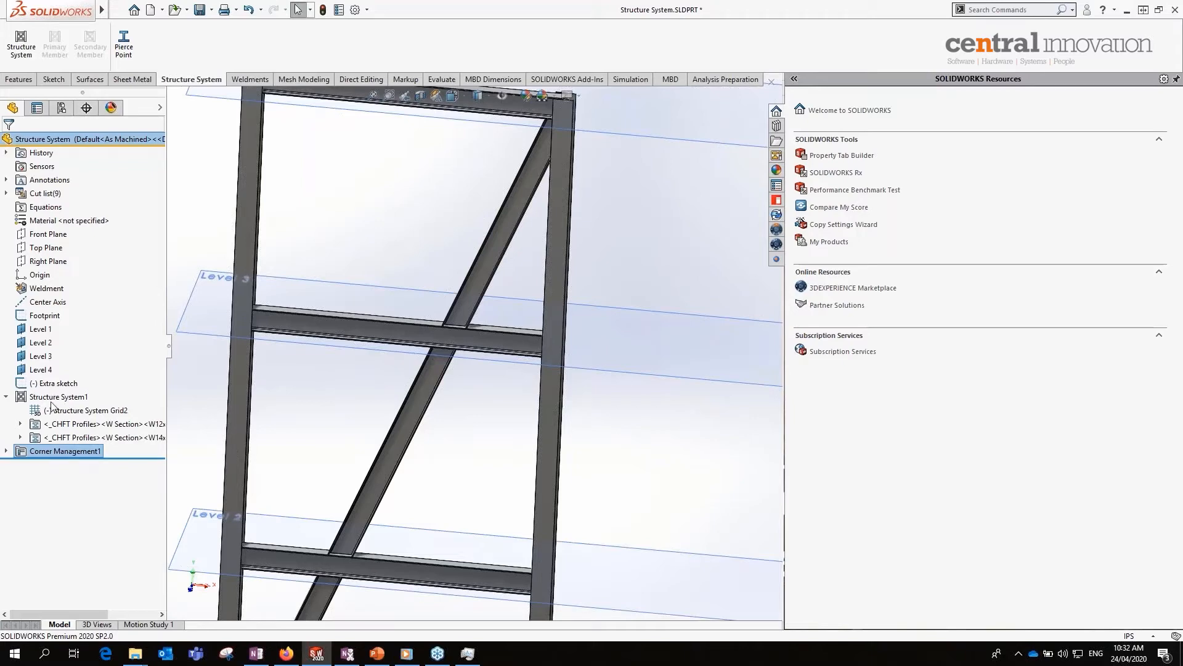
- Open Structure System1 for editing, and view the member properties of both vertical members and the Level 2 and Level 3 beams together
left_click(56, 397)
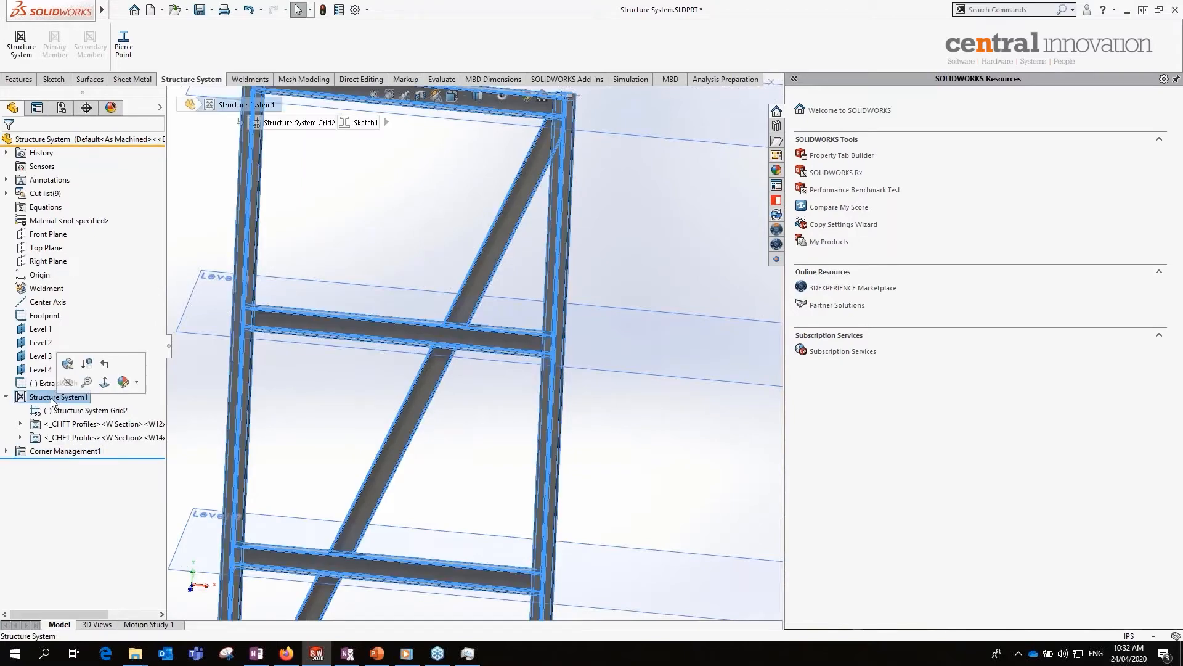
right_click(51, 401)
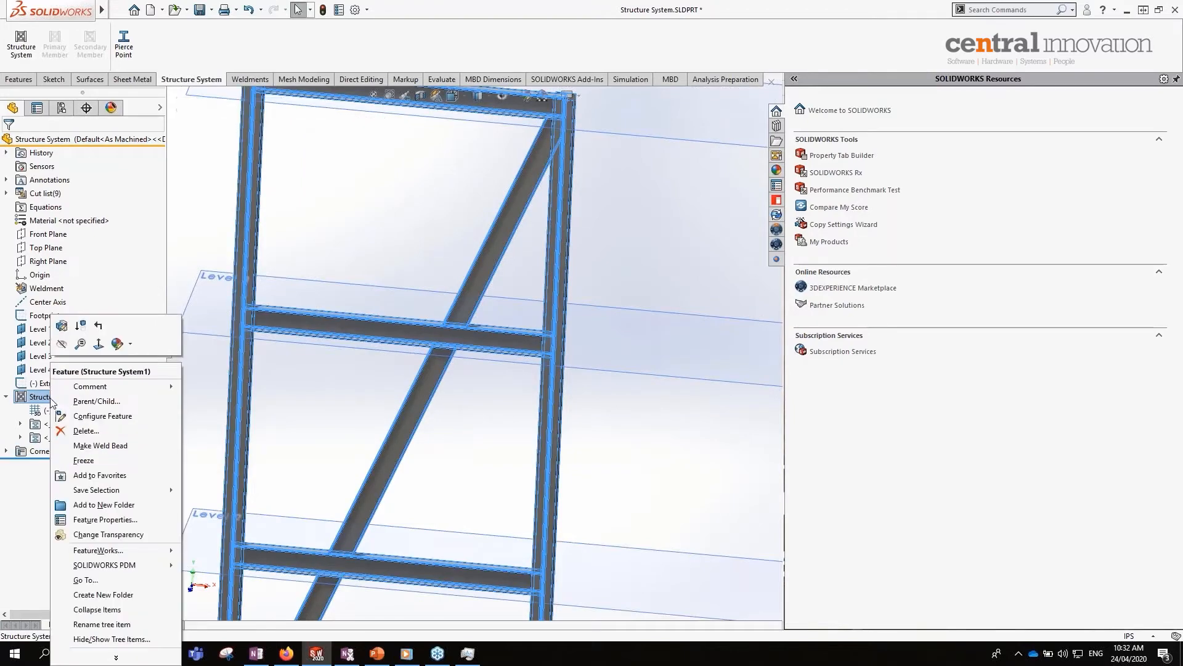
left_click(63, 327)
scroll(389, 327, "up", 5)
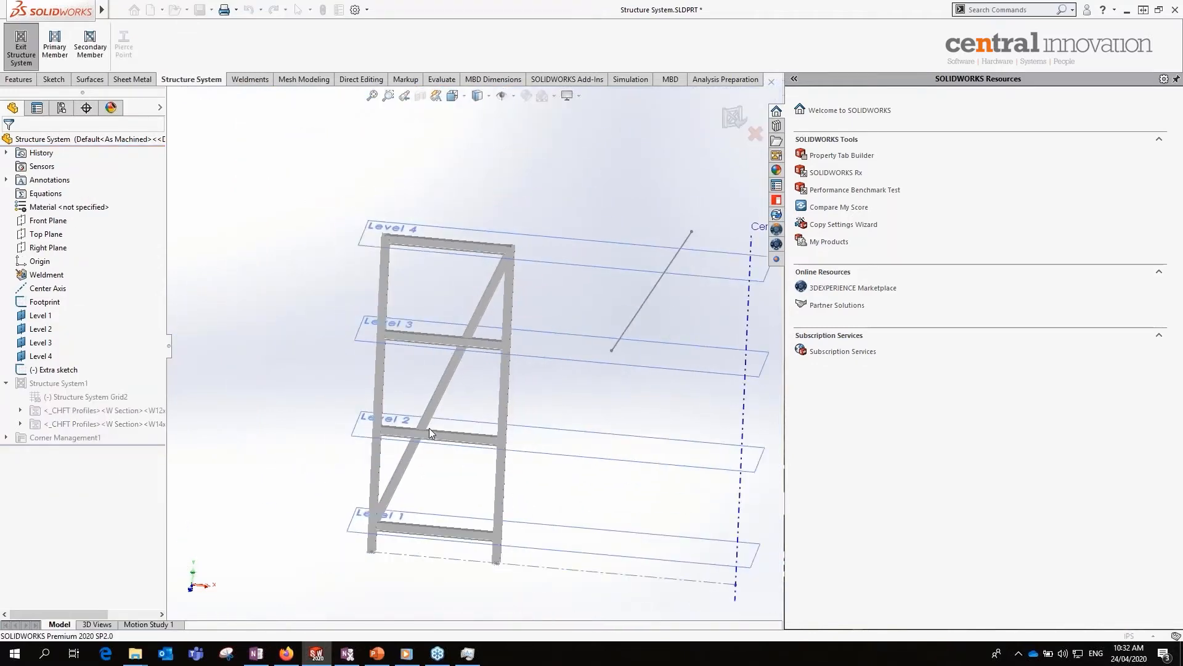
scroll(530, 317, "down", 3)
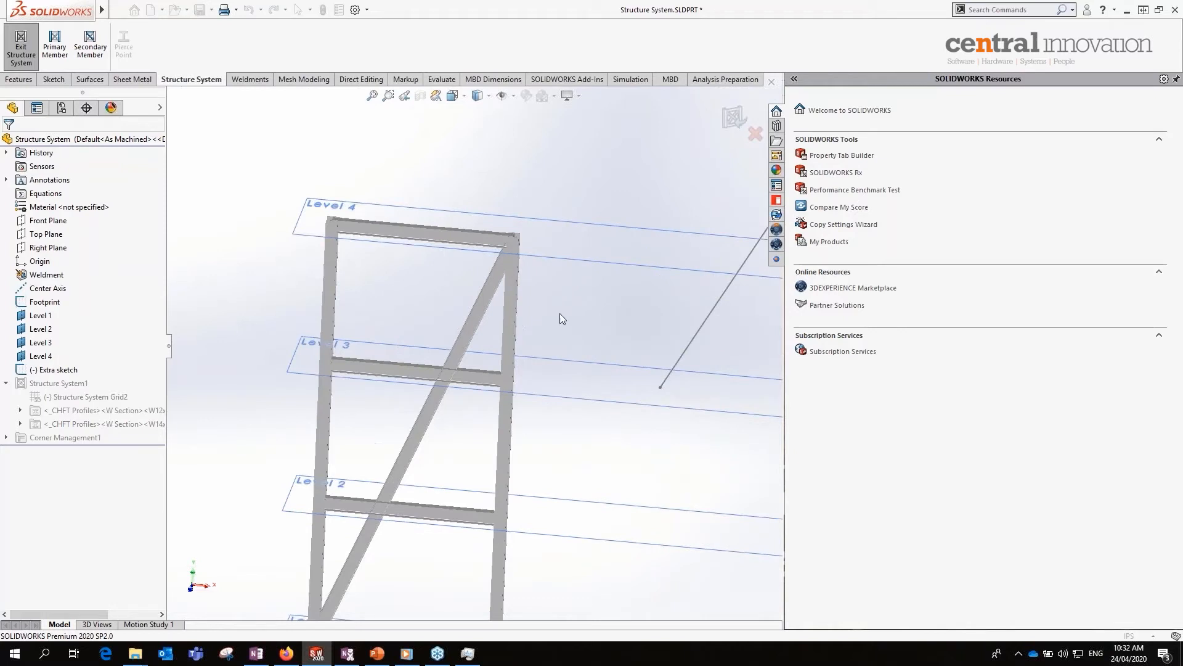
left_click(513, 298)
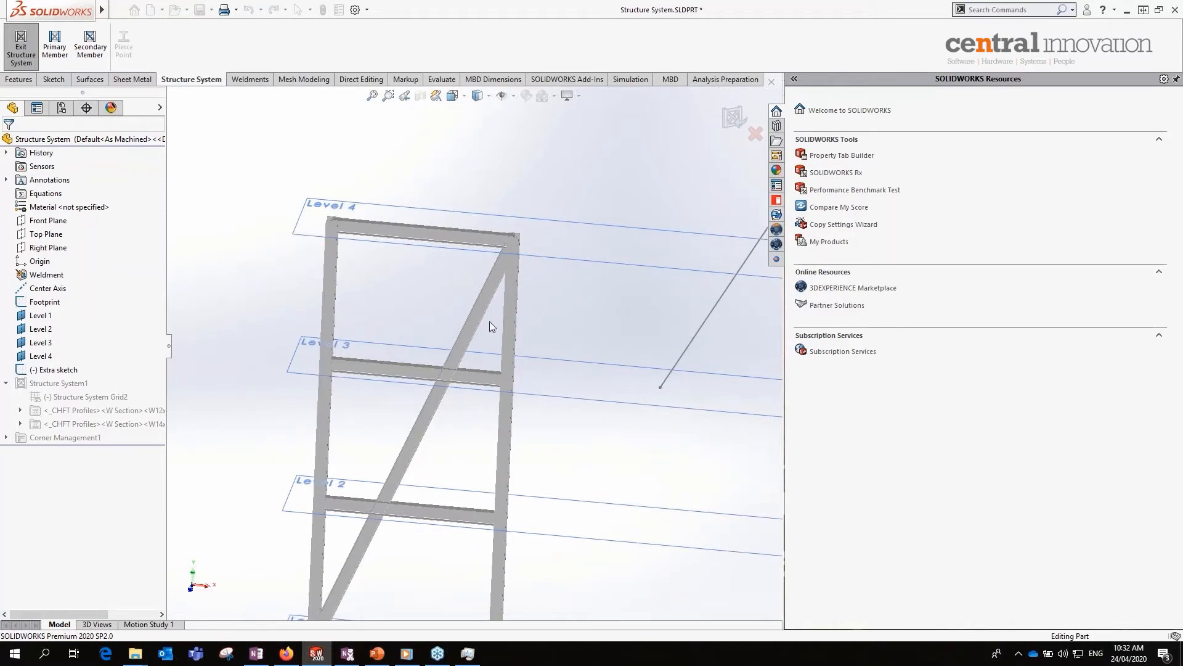
left_click(327, 276)
left_click(368, 365)
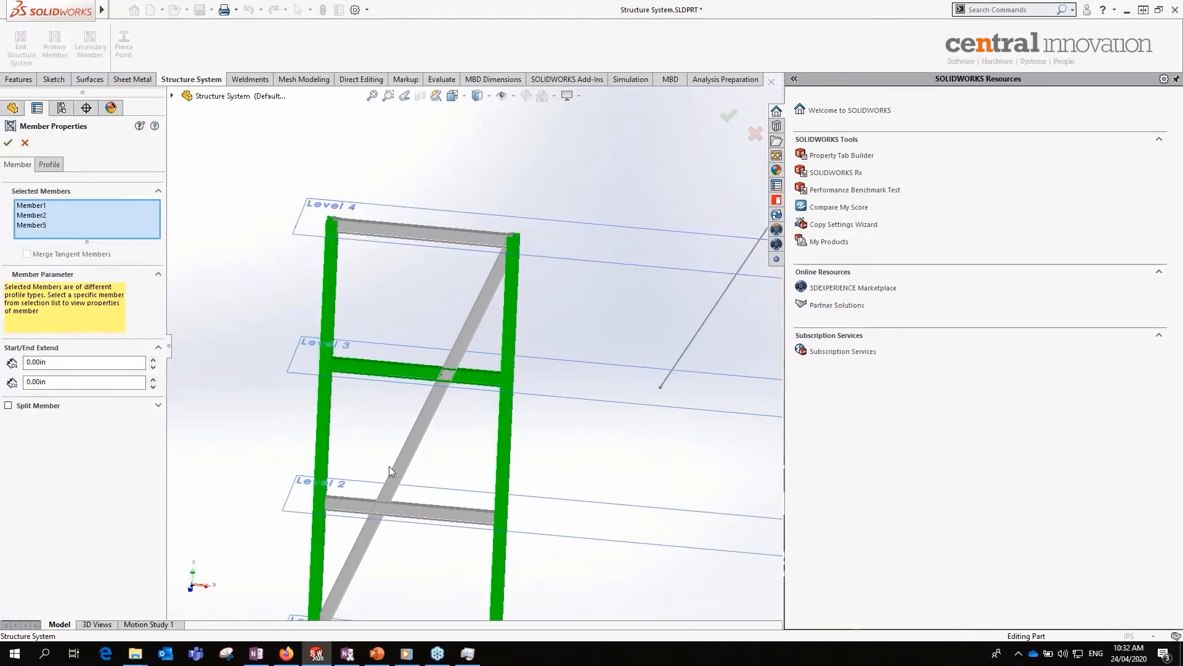
left_click(408, 509)
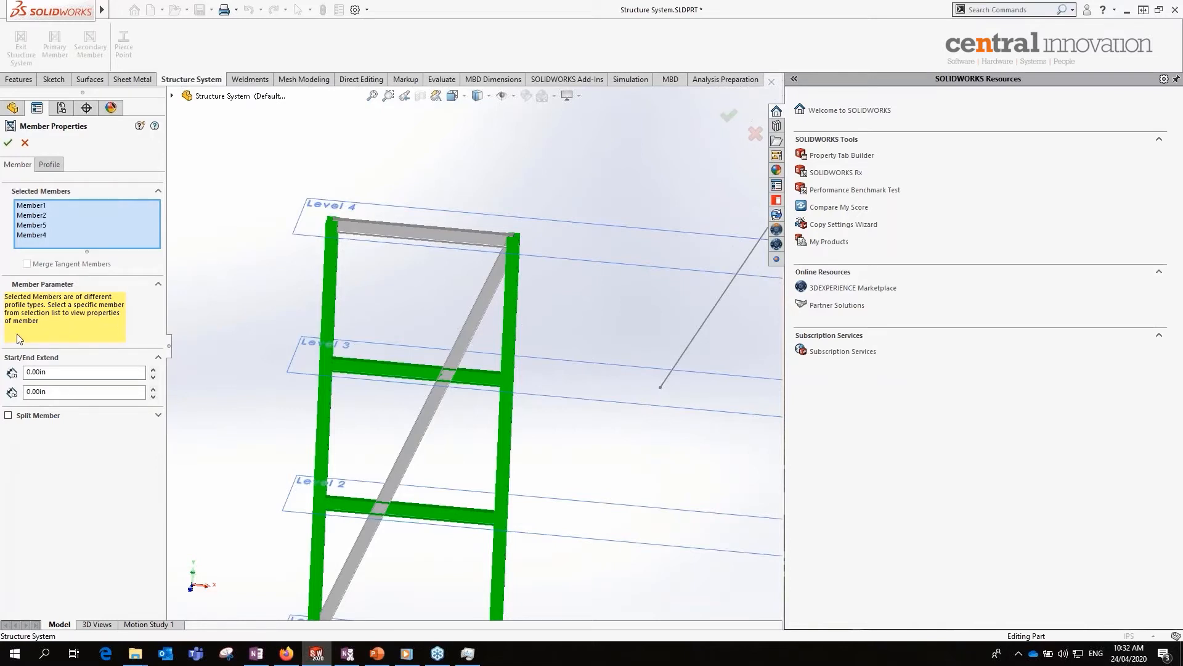
left_click(8, 143)
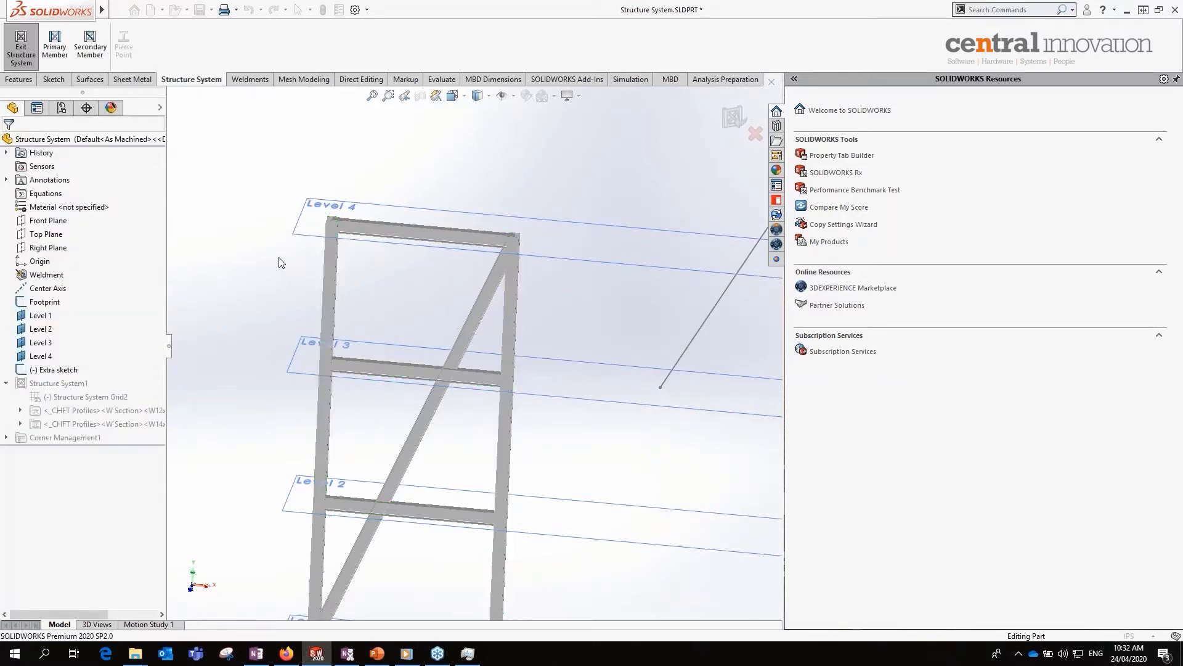
- View the shared properties of Member2, Member6 and Member7, cancel them, exit structure system editing, and collapse Structure System1
left_click_drag(379, 146, 246, 289)
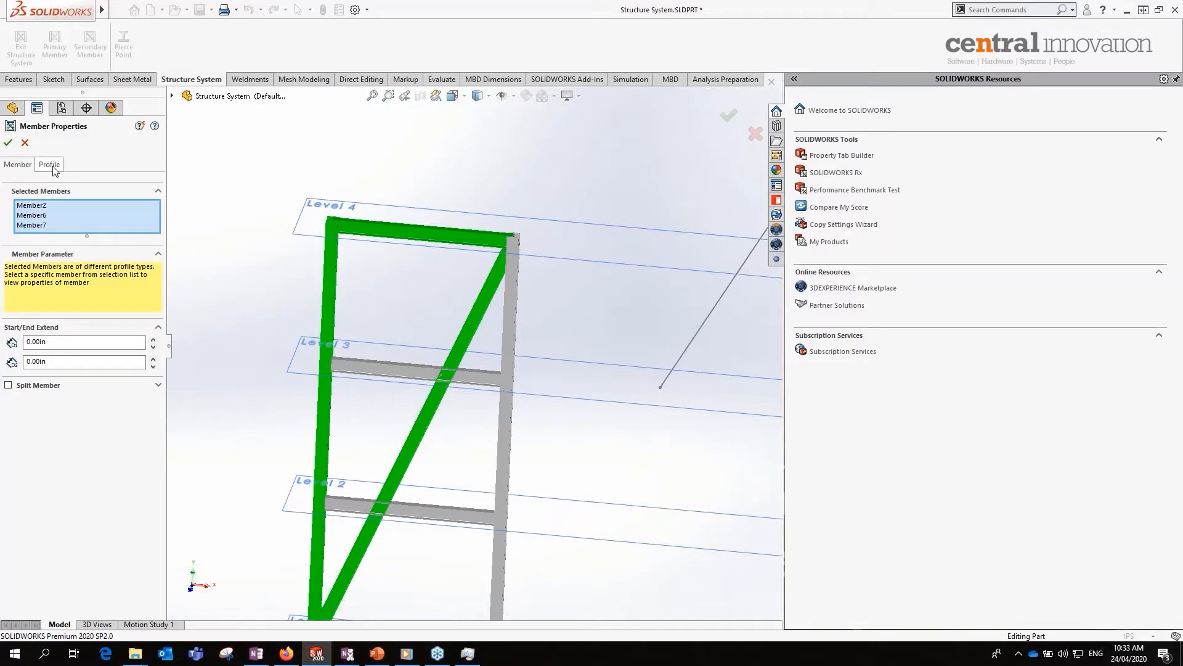
left_click(25, 142)
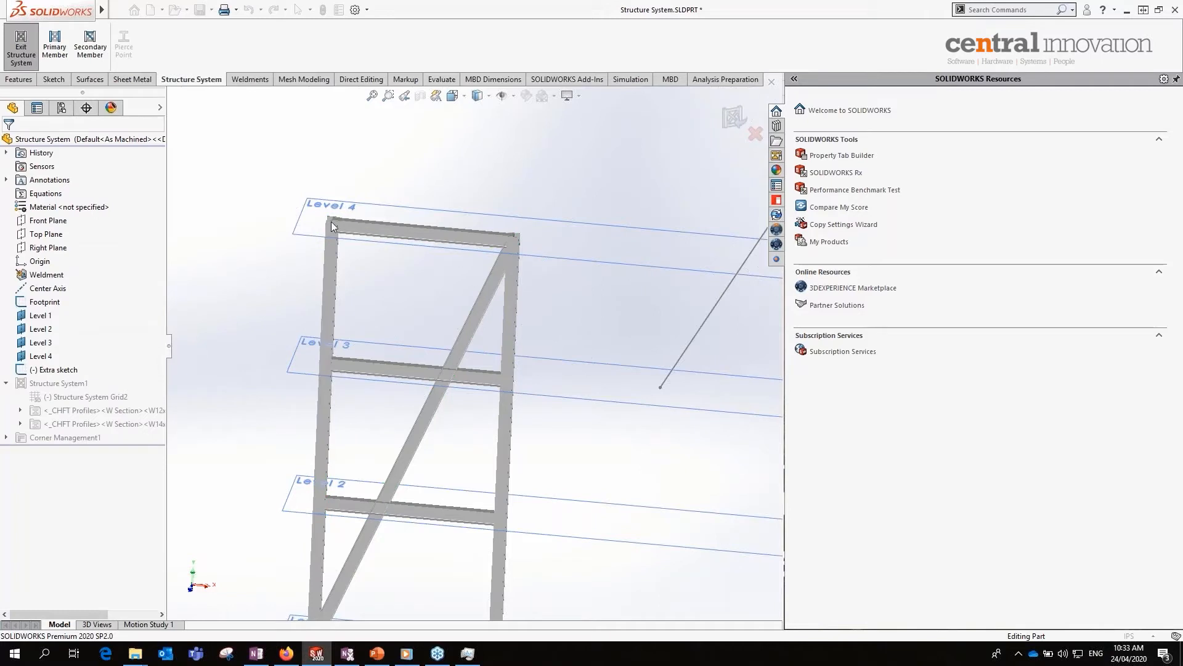
left_click(735, 119)
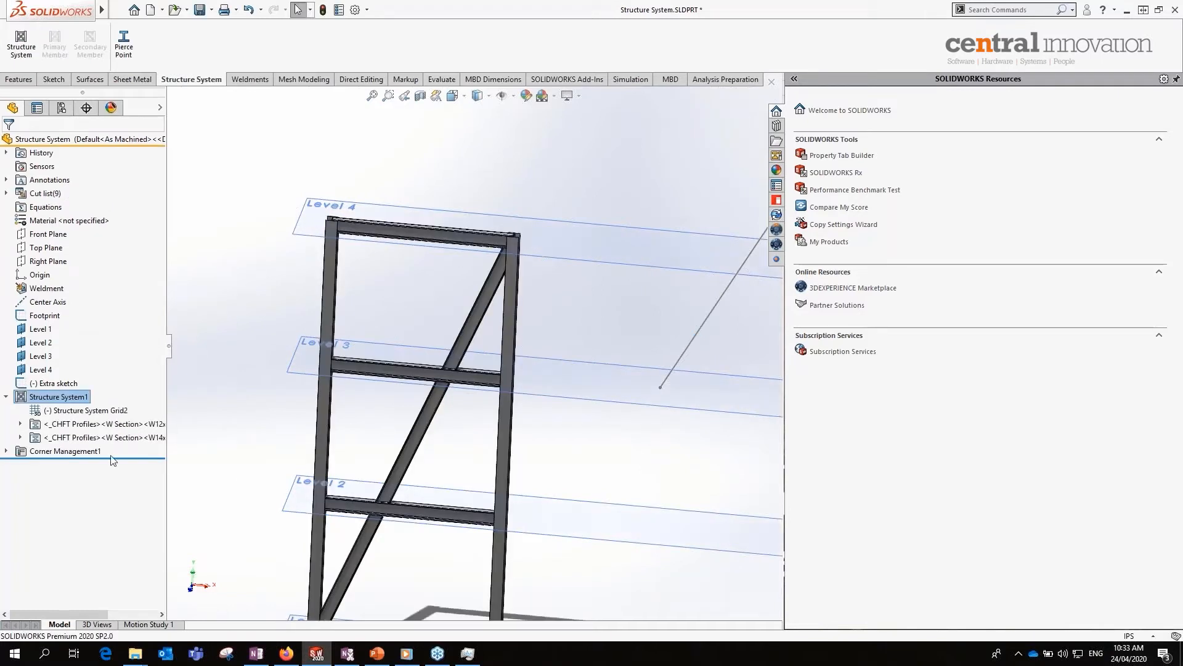
left_click(7, 397)
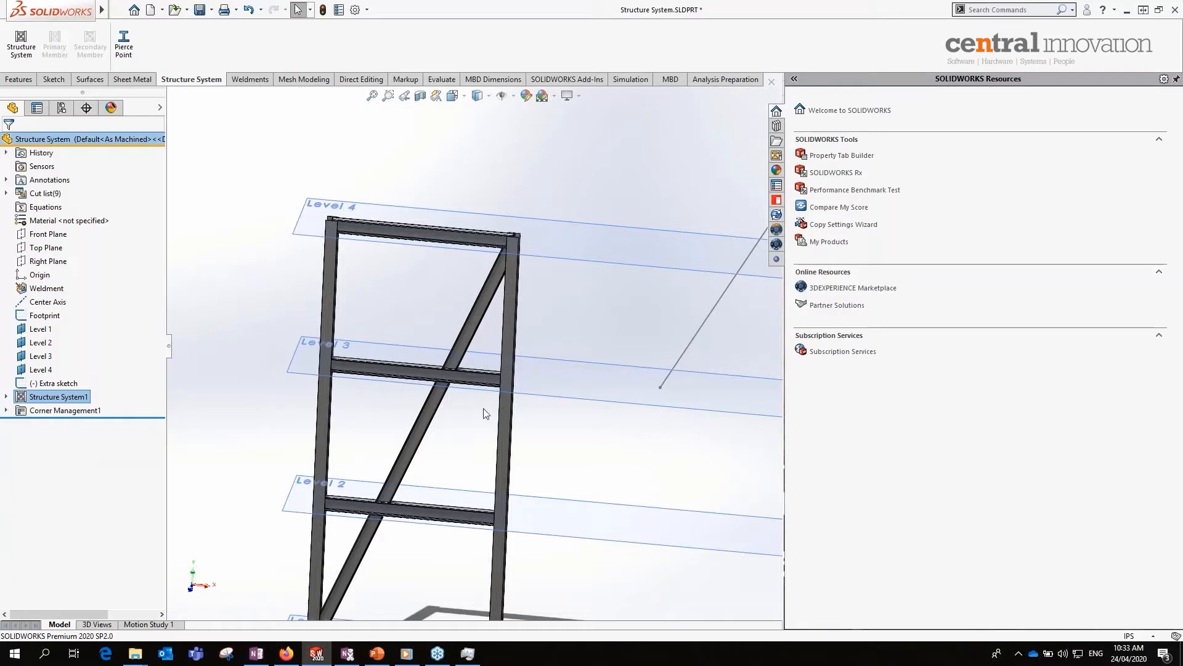
- Set up a circular pattern of bodies about Center Axis with 12 equally spaced instances over 360 degrees
scroll(485, 413, "up", 5)
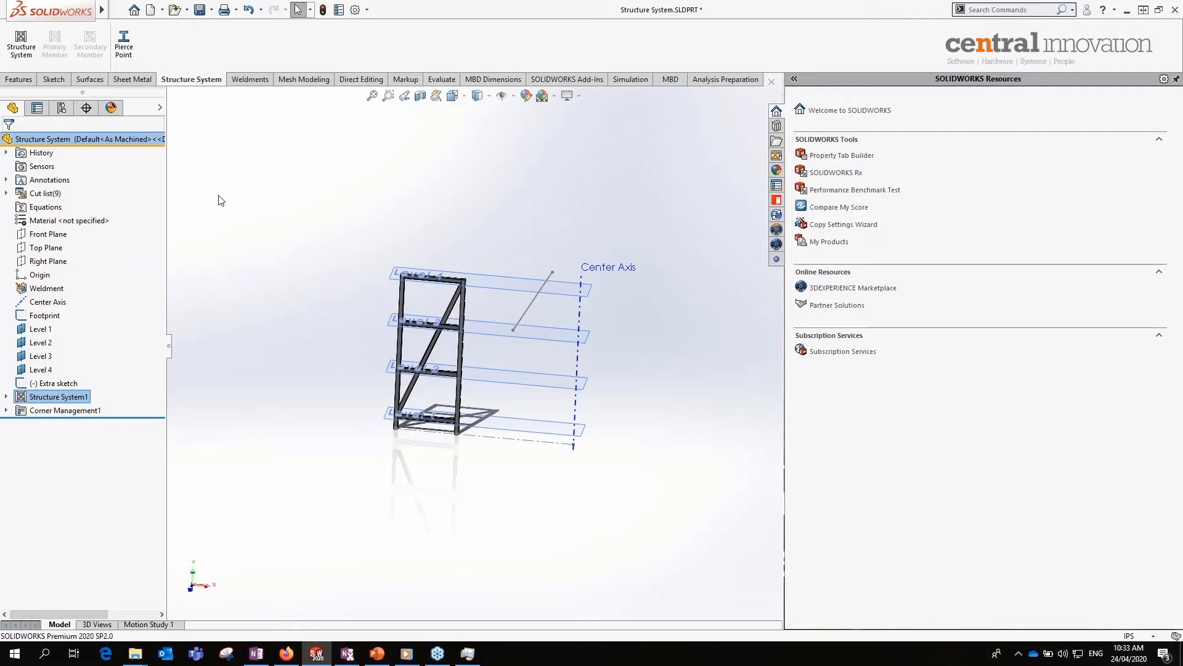
left_click(19, 79)
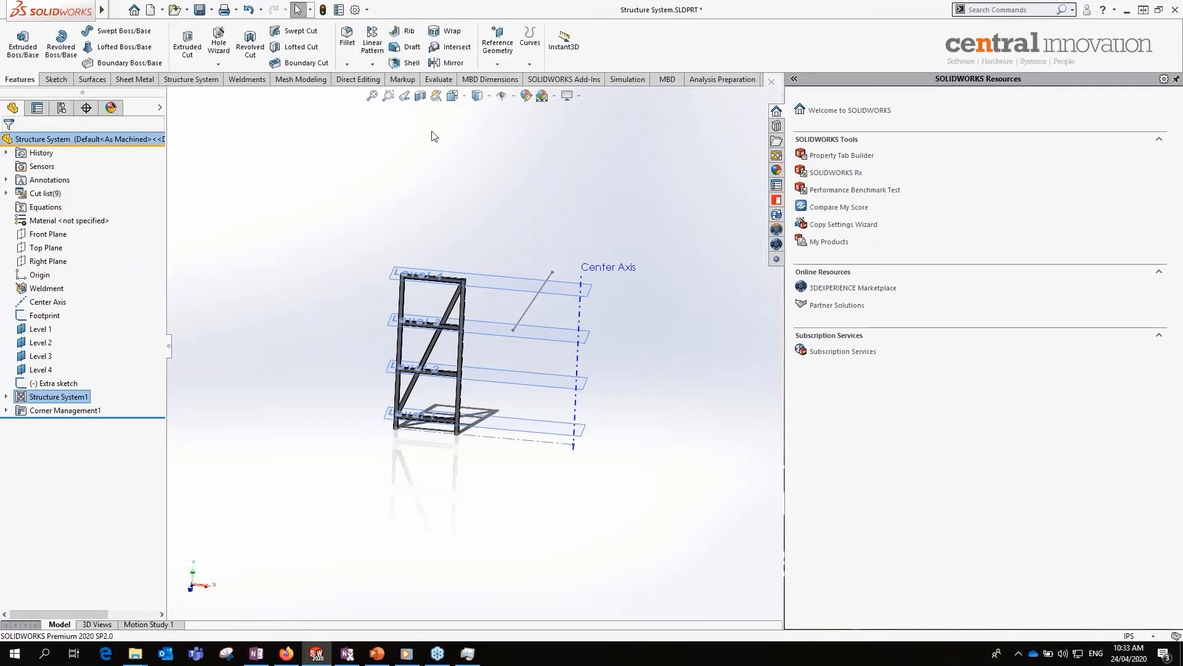
left_click(374, 64)
left_click(400, 94)
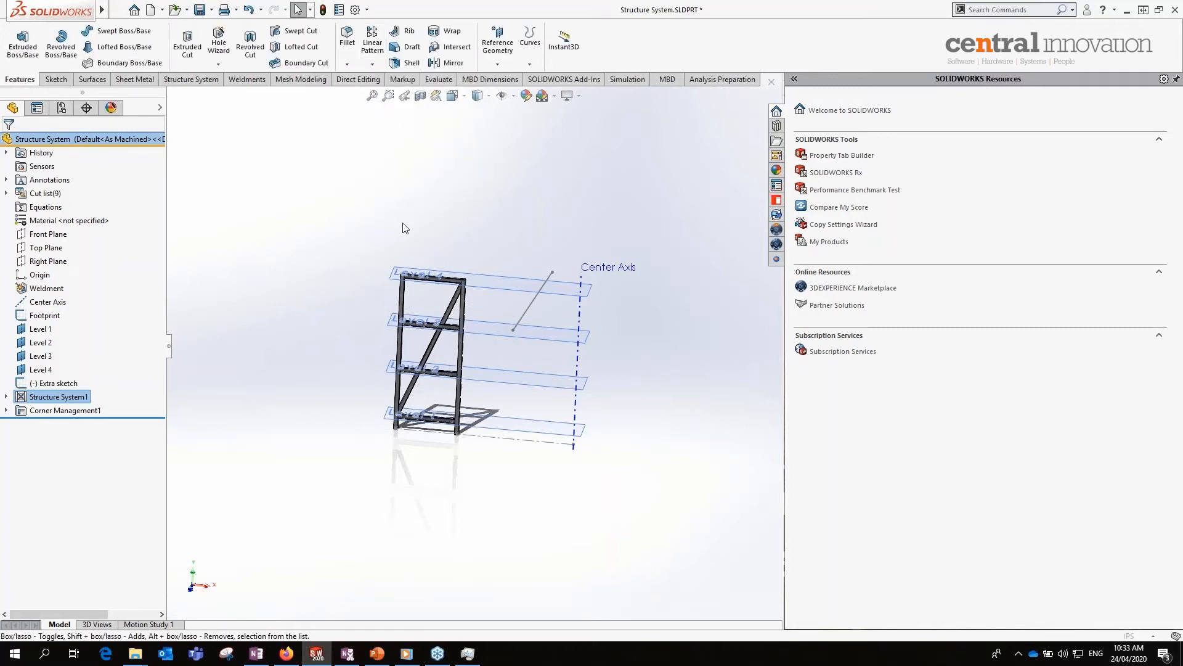
left_click(579, 317)
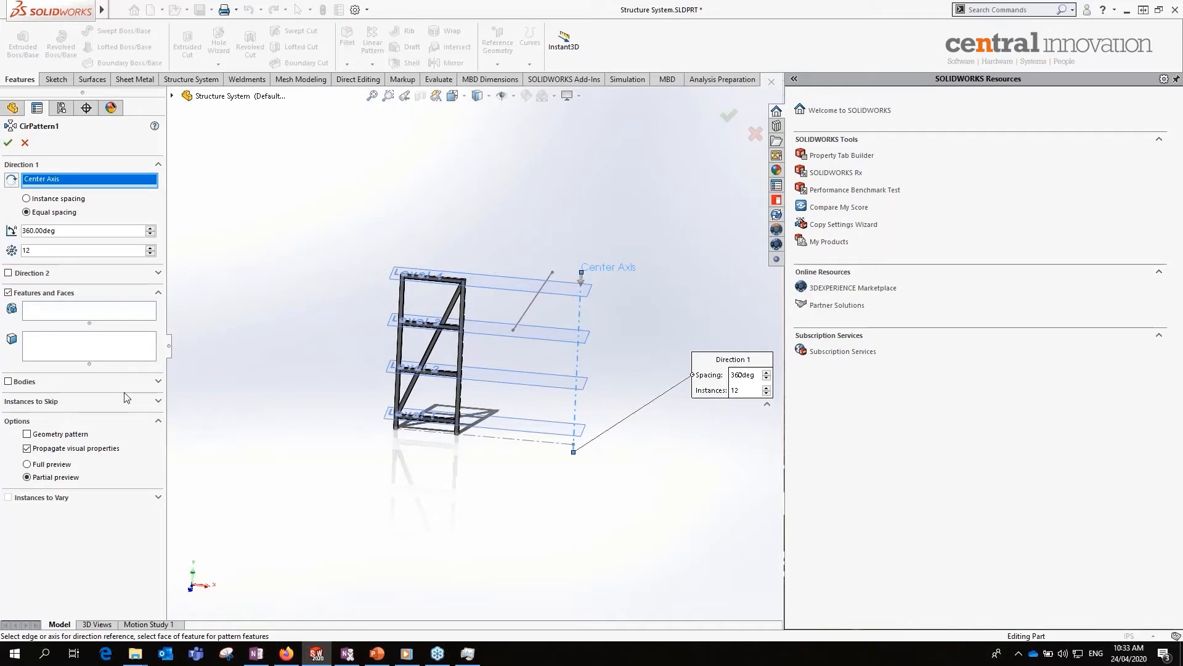
scroll(499, 320, "down", 5)
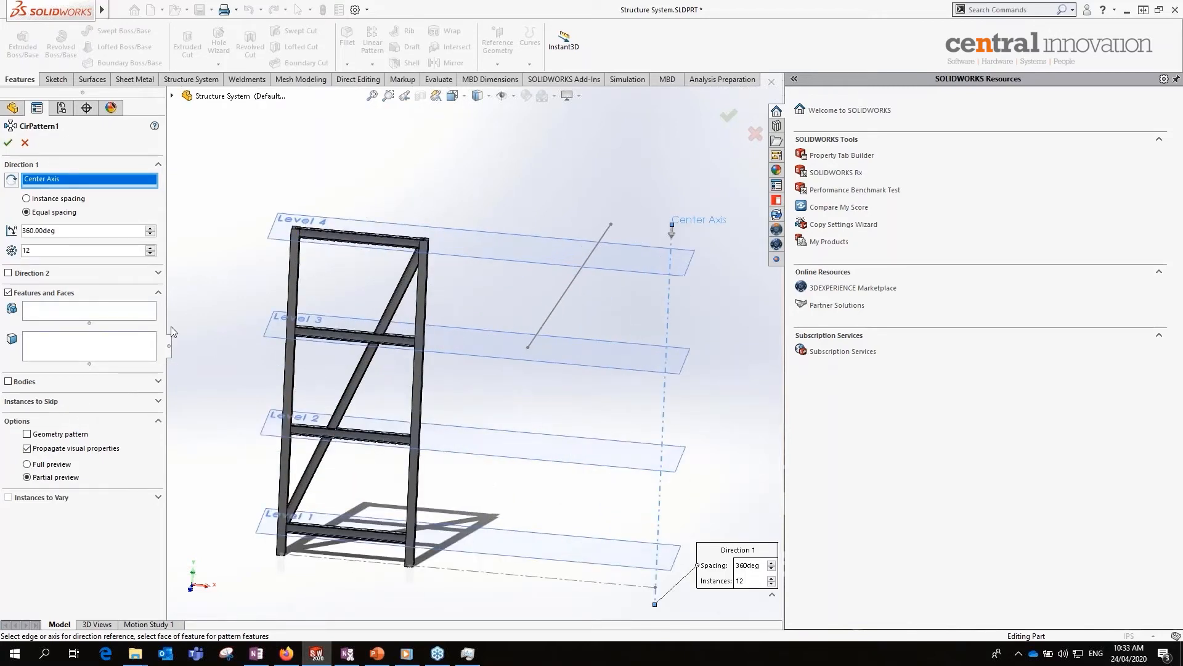
left_click(8, 381)
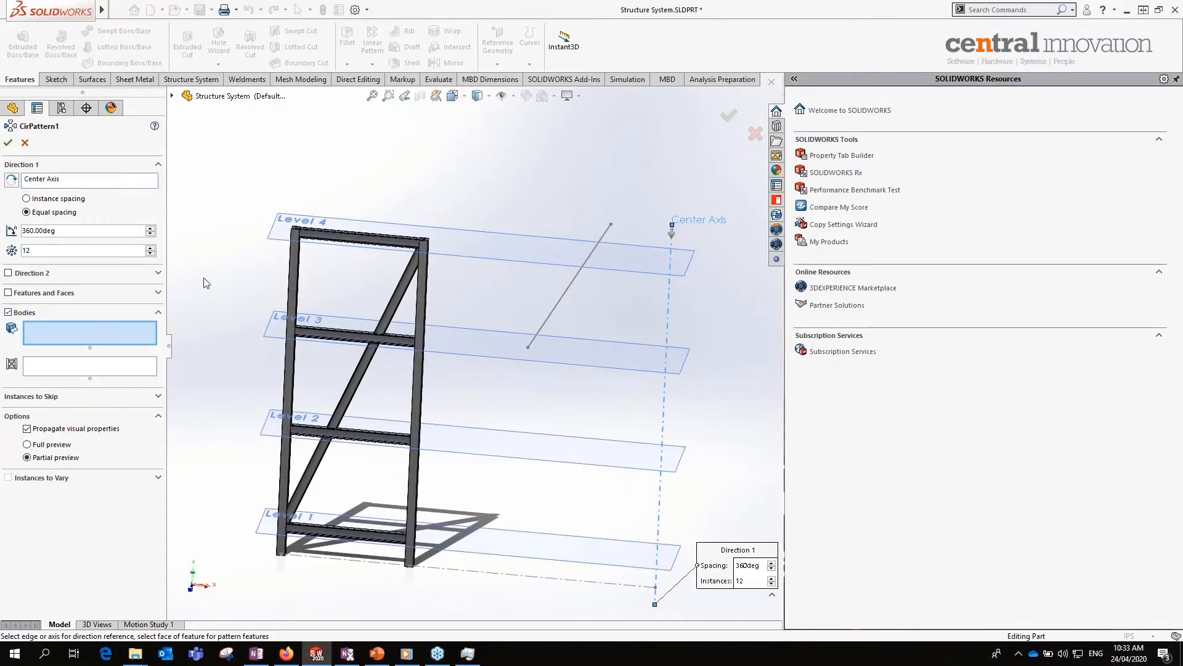
left_click(302, 238)
left_click(289, 308)
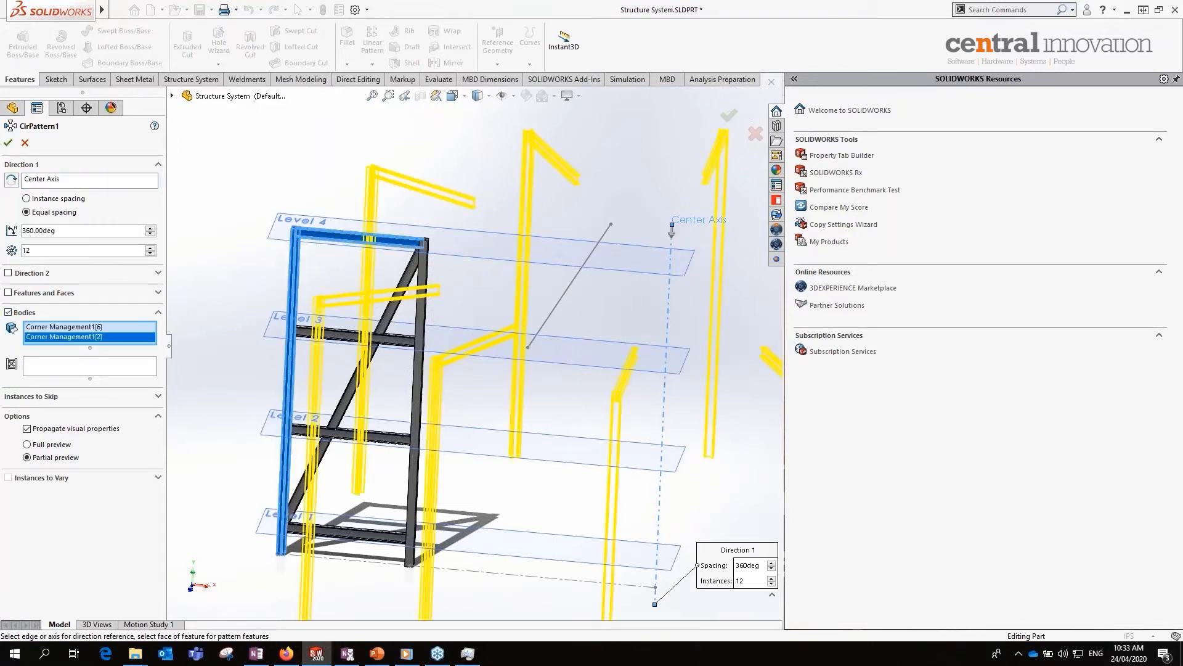
right_click(98, 337)
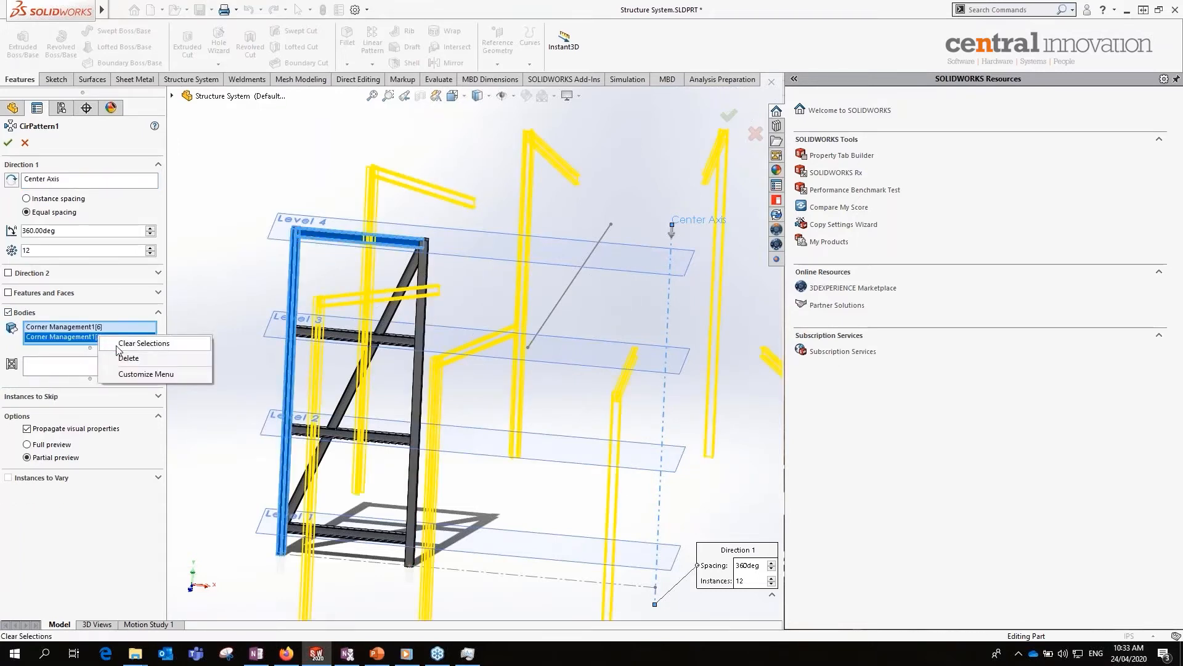
left_click(118, 345)
- Choose Structure System1 as the structure system to pattern and complete the circular pattern
left_click(91, 372)
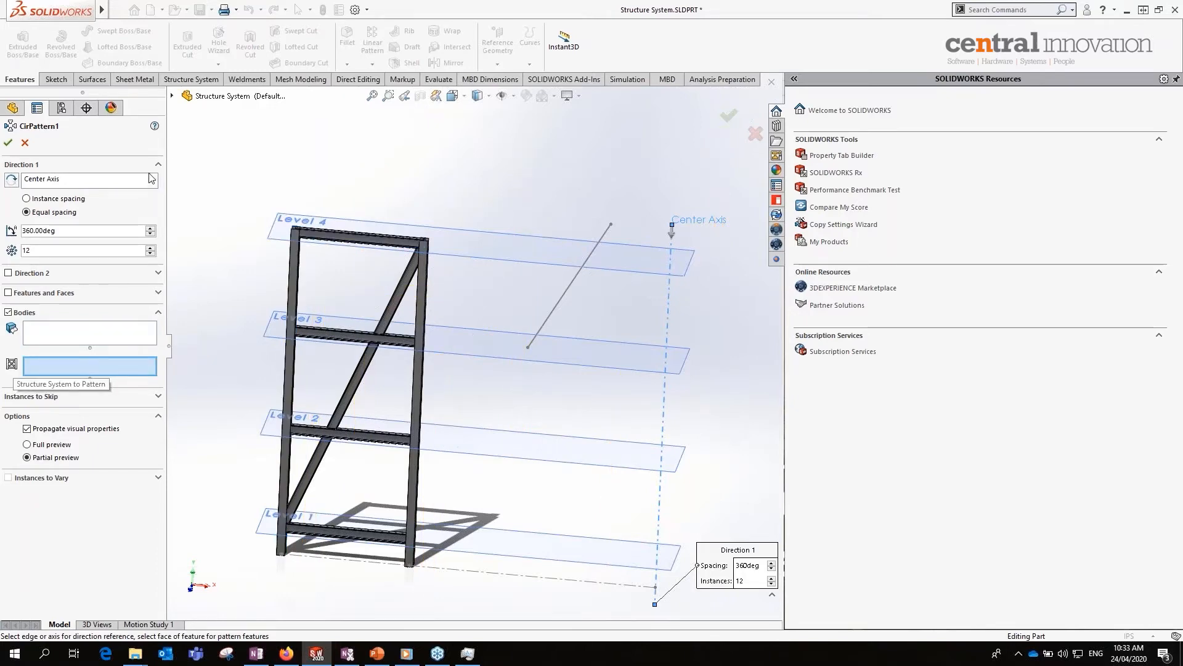
left_click(173, 96)
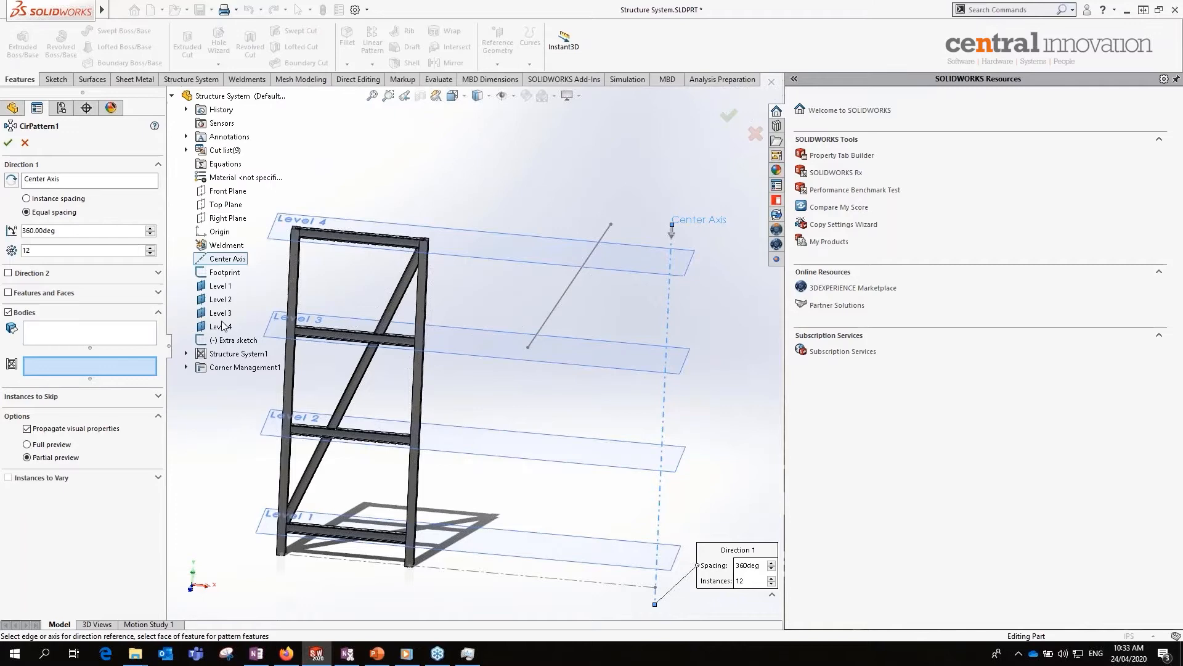
left_click(227, 355)
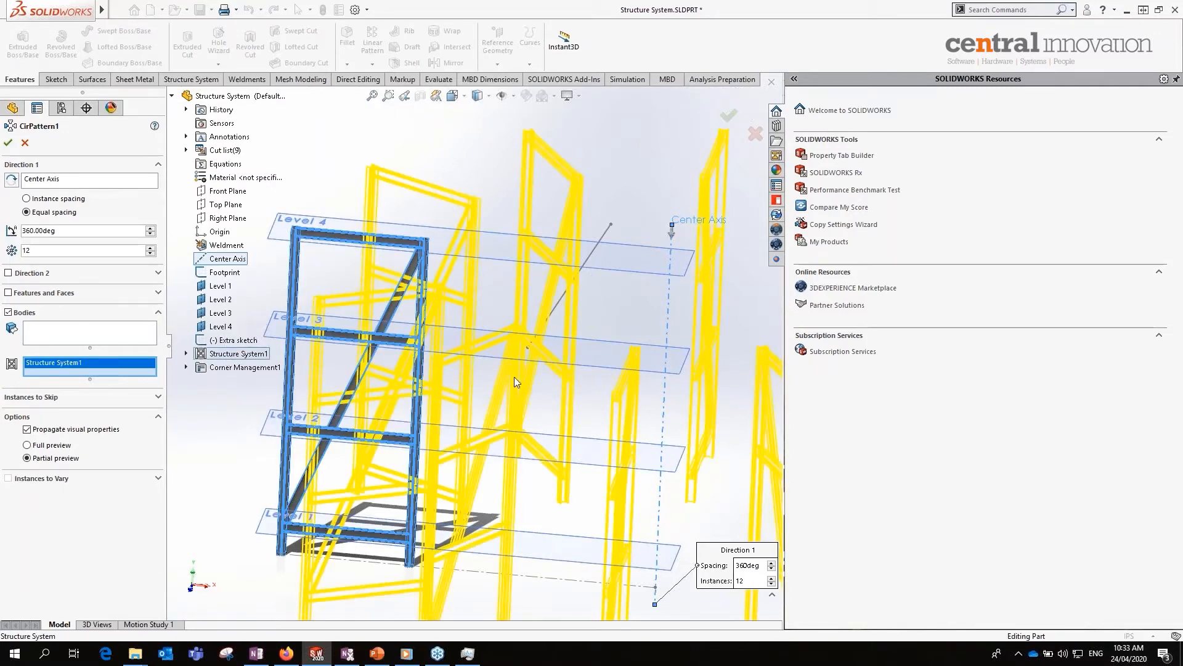
scroll(514, 379, "up", 5)
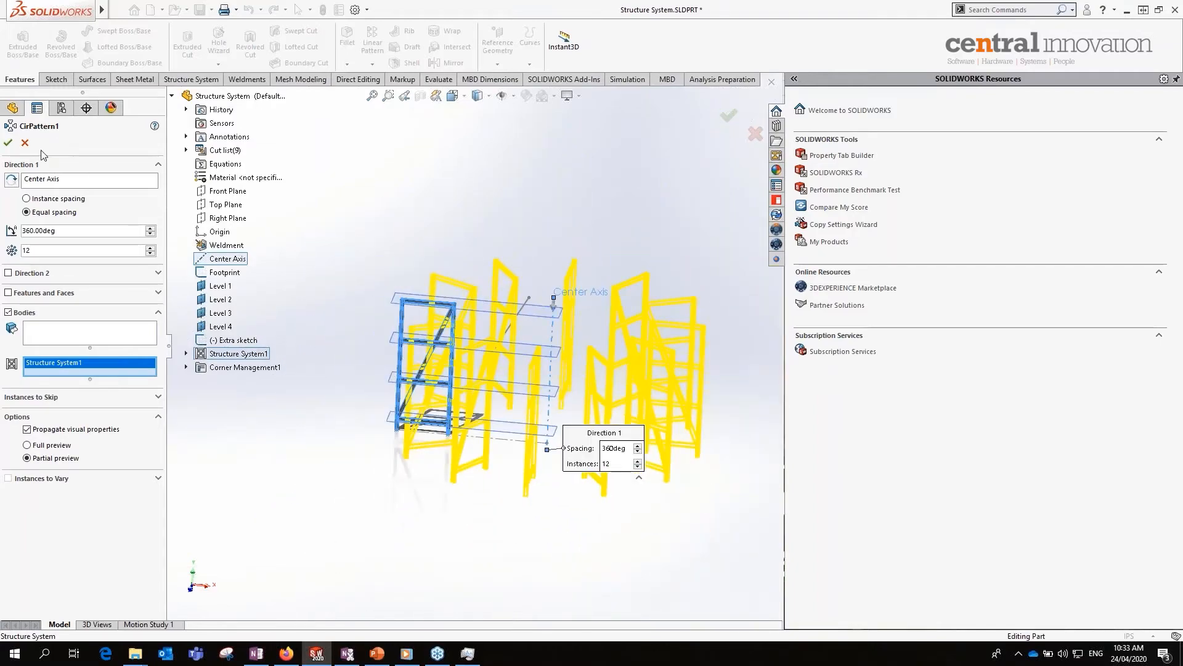
left_click(8, 142)
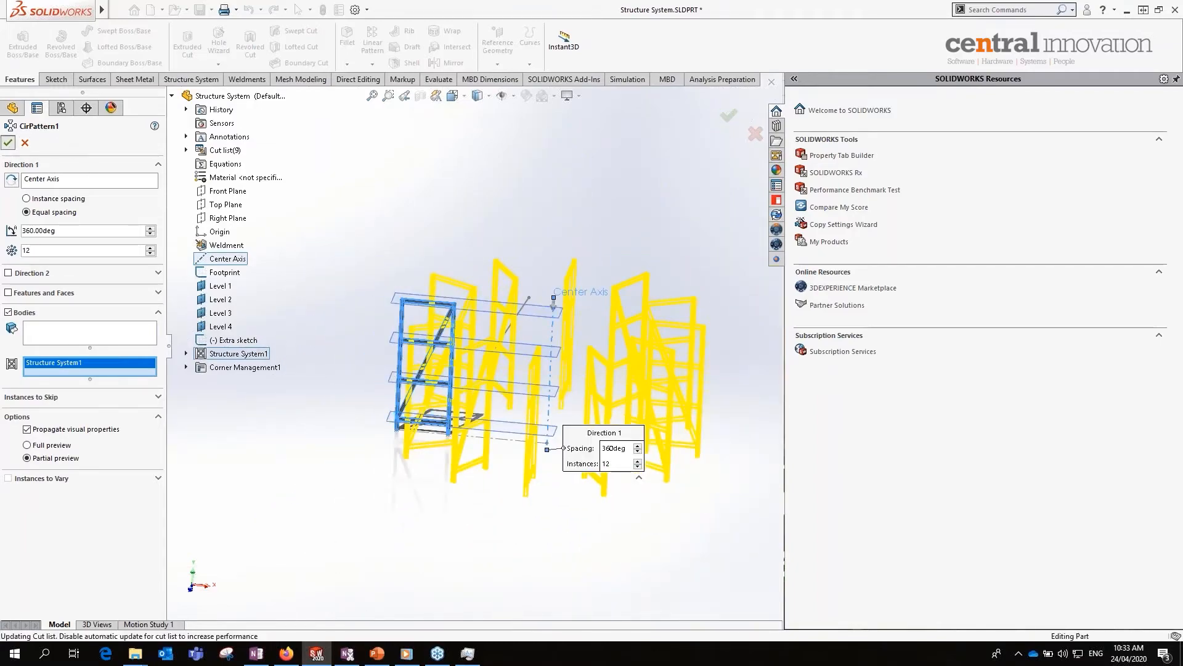
- Start a new structure system for adding members to the circularly patterned frames
middle_click_drag(419, 400, 519, 401)
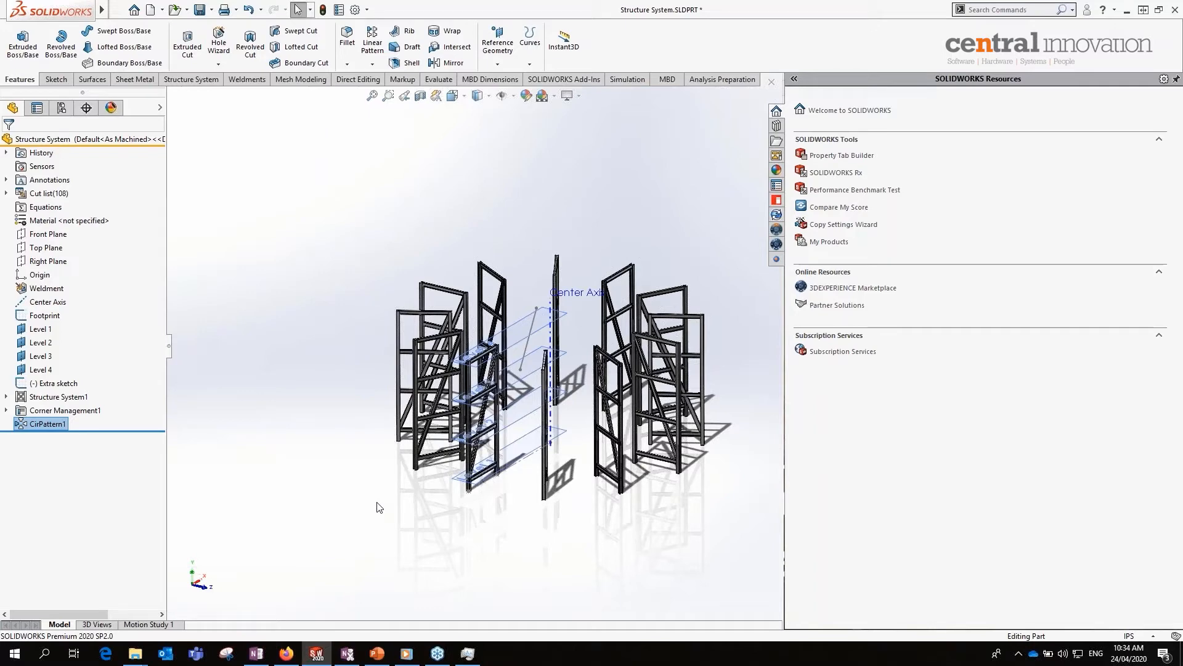
scroll(480, 461, "down", 6)
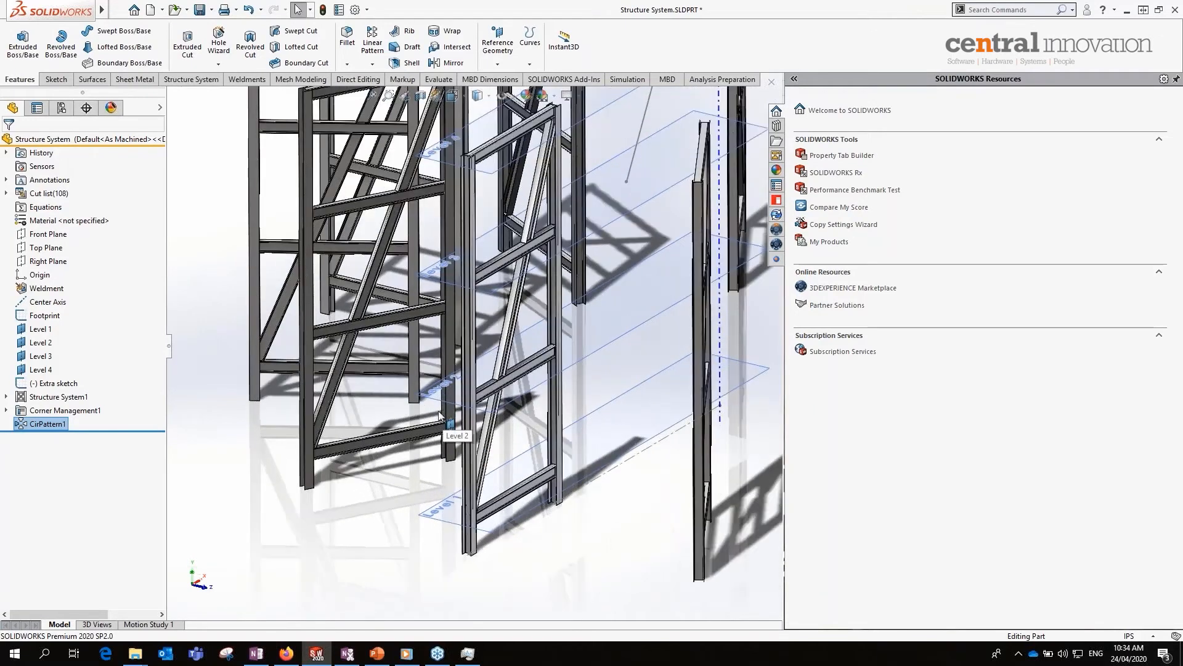
left_click(191, 79)
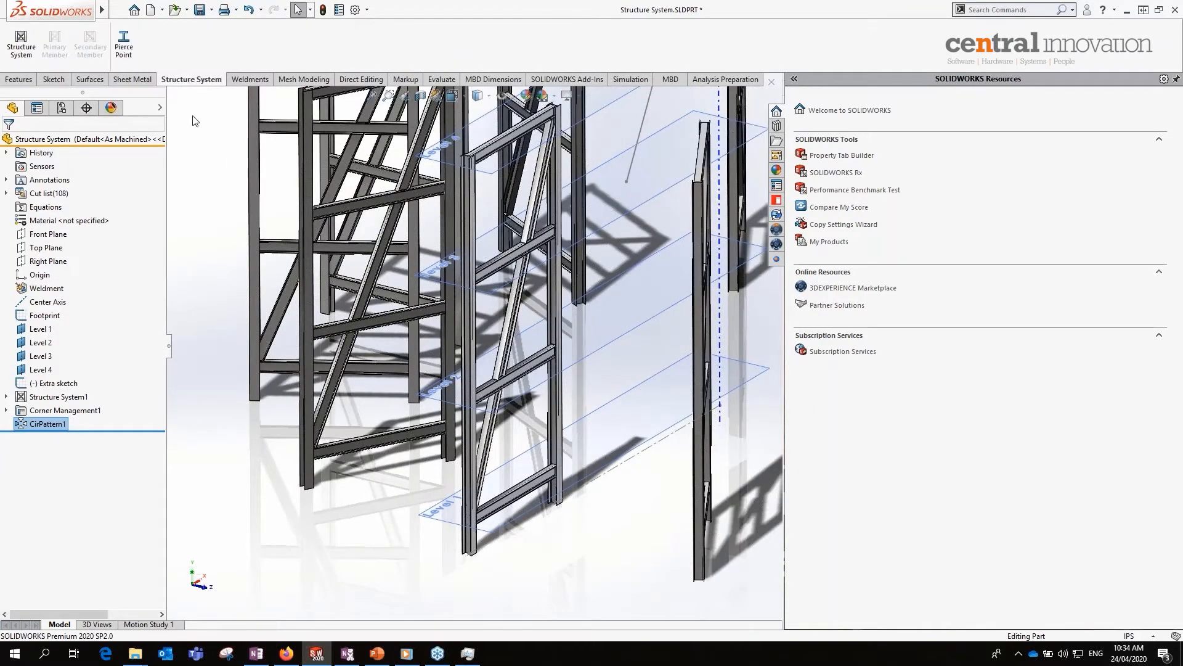
left_click(27, 56)
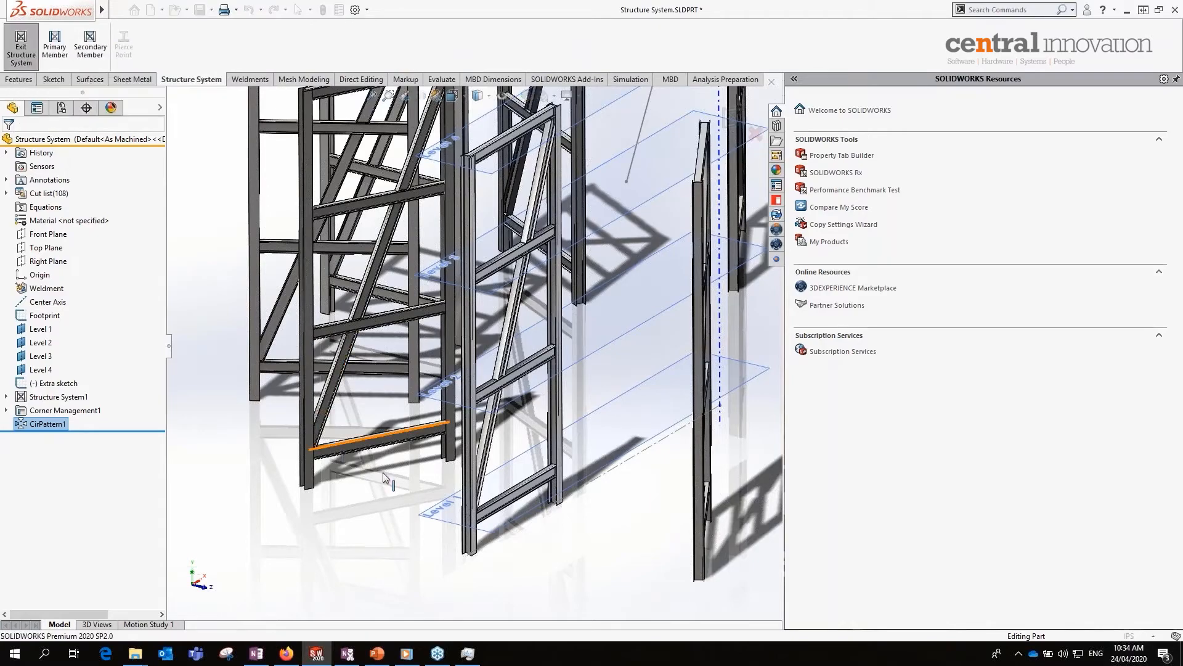
middle_click_drag(443, 495, 347, 393)
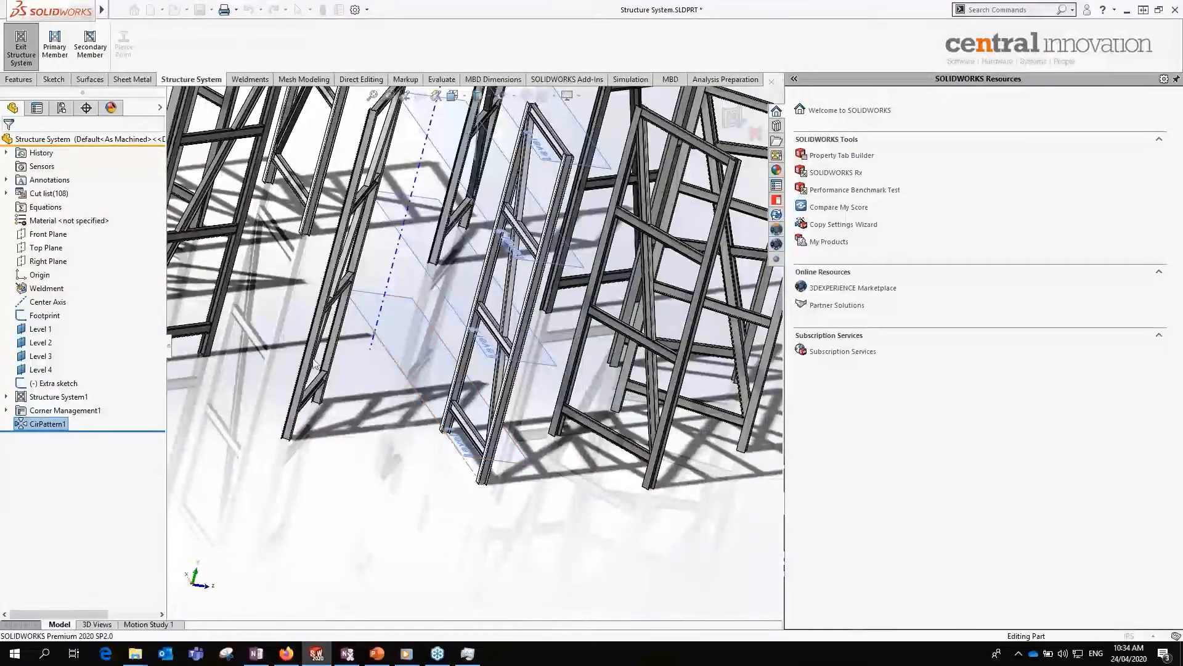
- Start a plane-supported secondary structural member between the facing columns CirPattern1[12] Member2 and CirPattern1[1] Member1 of two adjacent frames
middle_click_drag(362, 493, 319, 478)
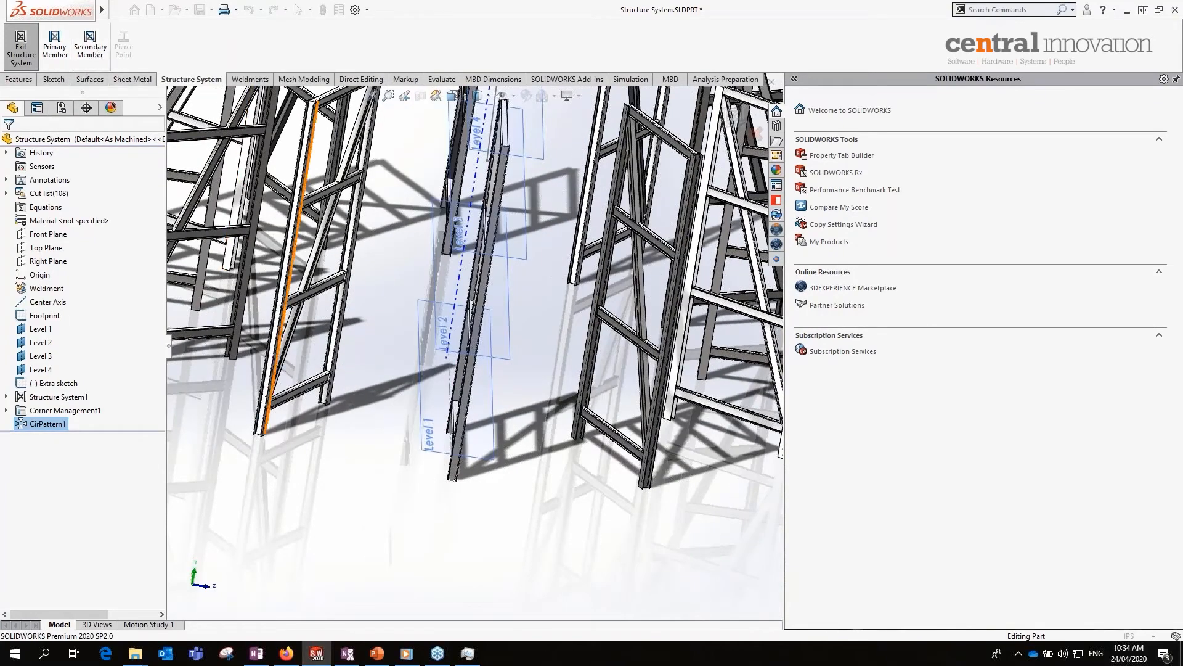
scroll(320, 400, "down", 3)
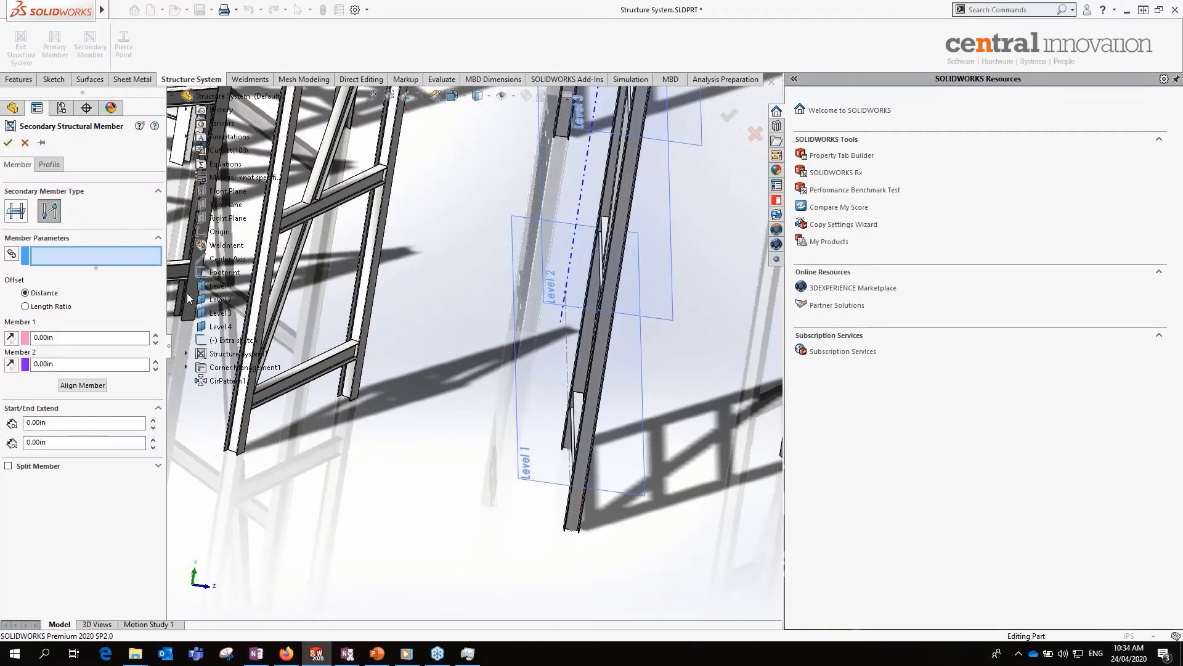
left_click(20, 216)
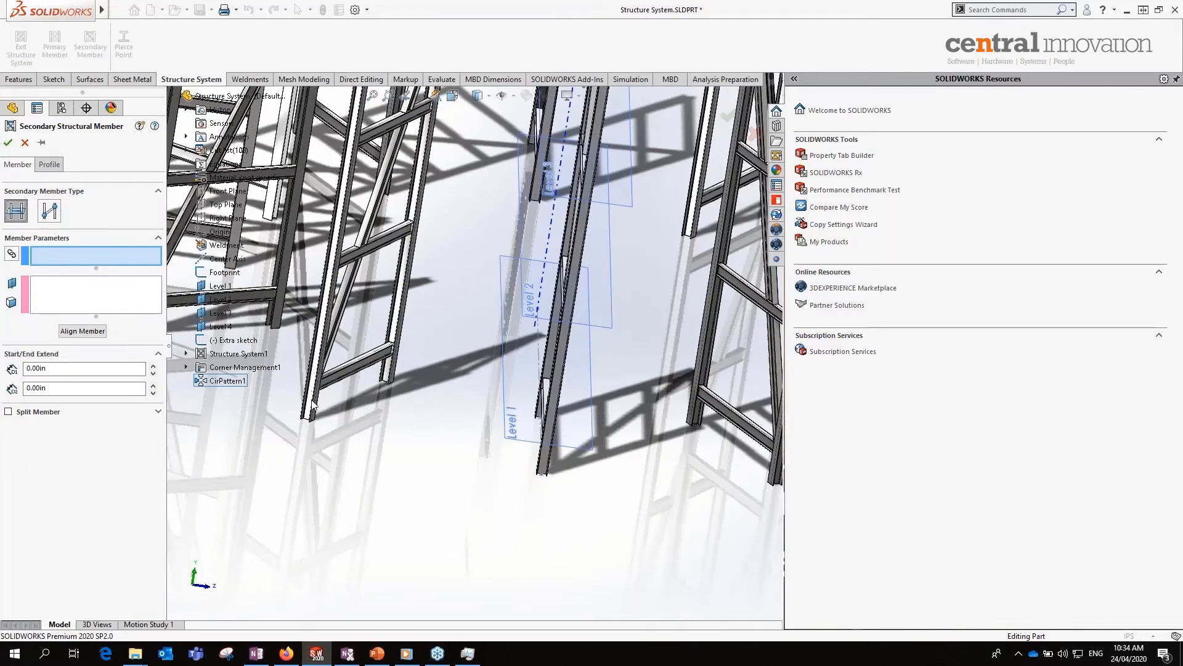
left_click(312, 407)
left_click(550, 467)
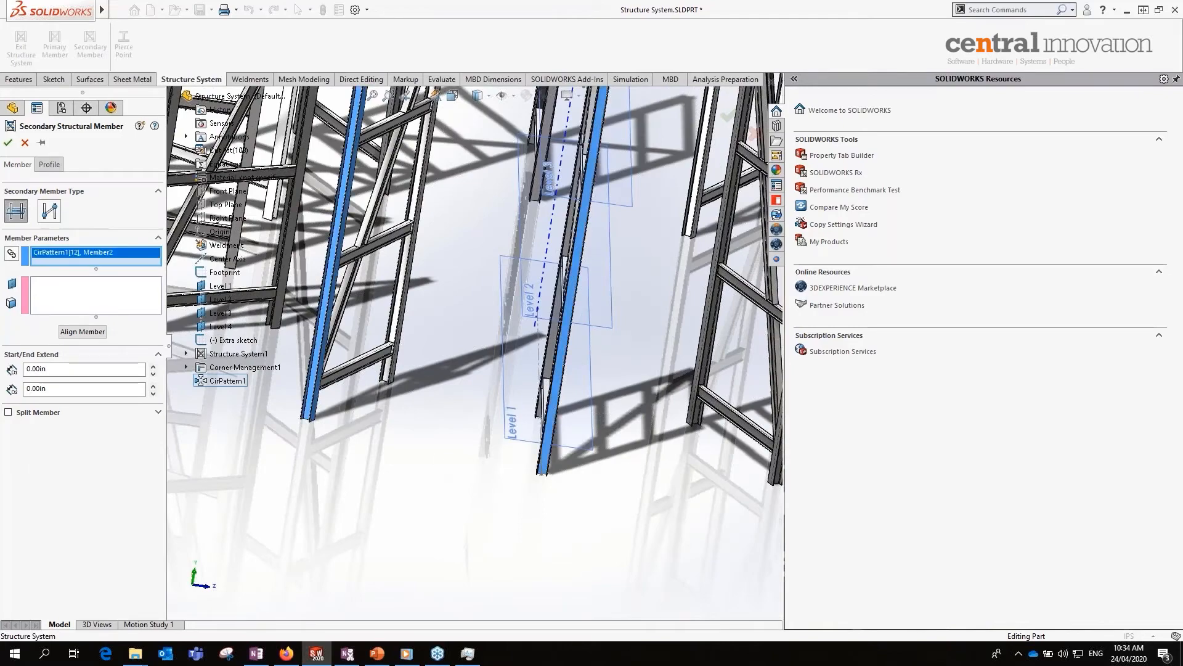
middle_click_drag(380, 467, 386, 349)
left_click(368, 332)
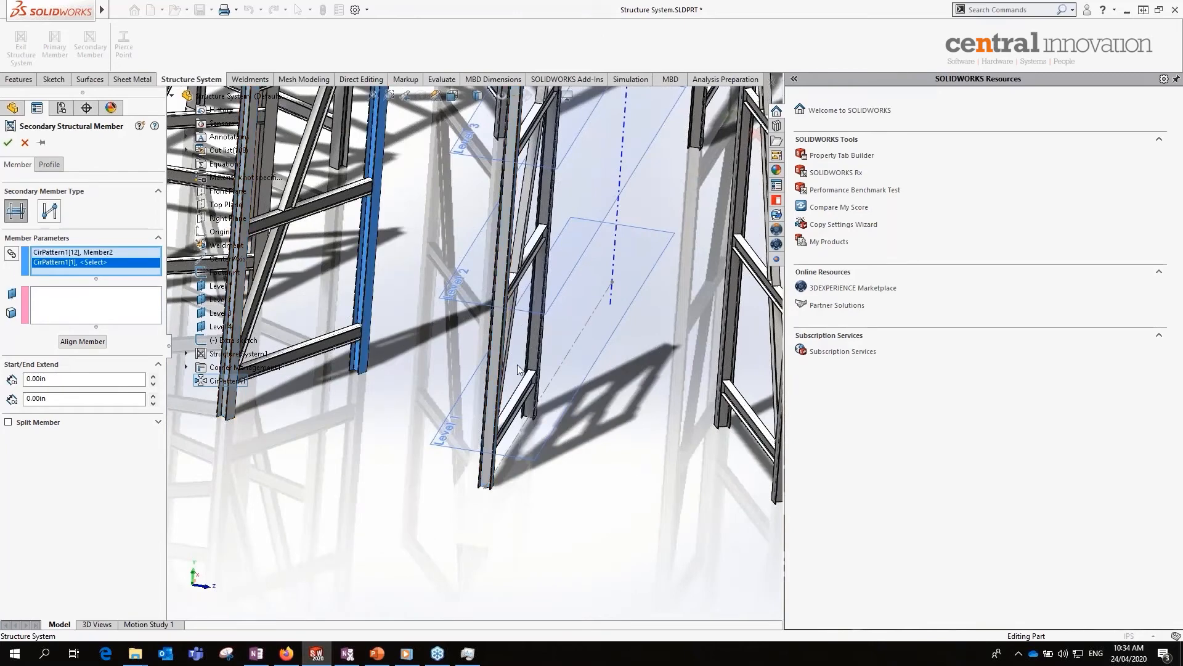
left_click(535, 352)
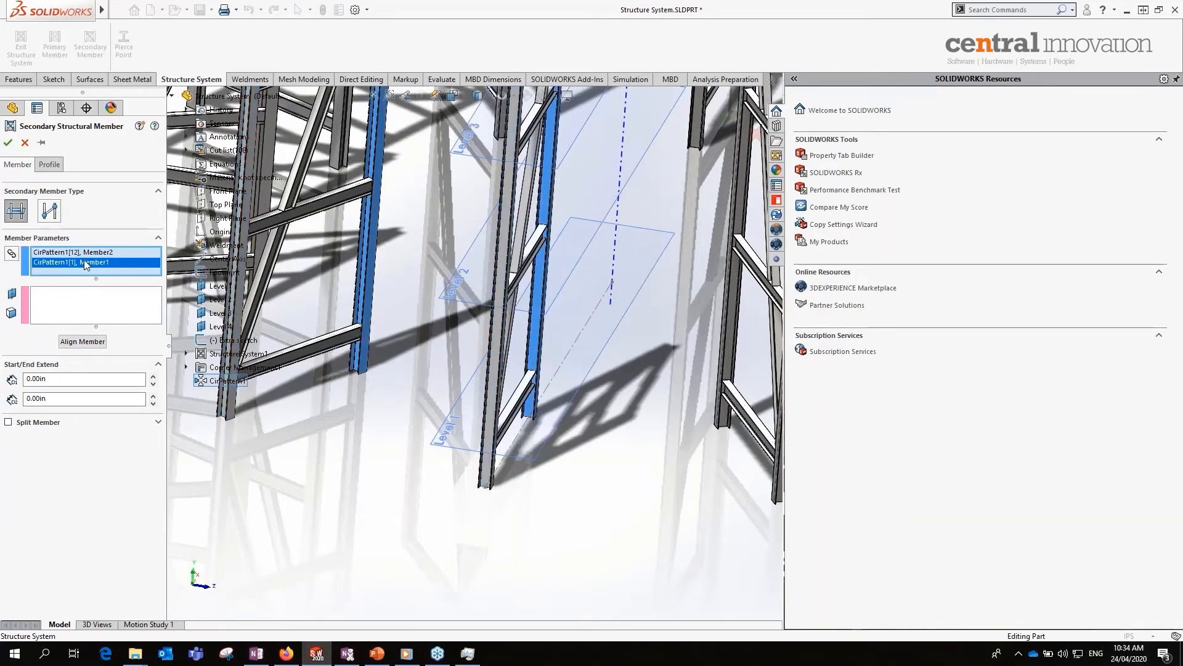
- Use the Level 1 plane to locate the secondary members between the two selected columns
left_click(79, 309)
middle_click_drag(370, 394, 435, 386)
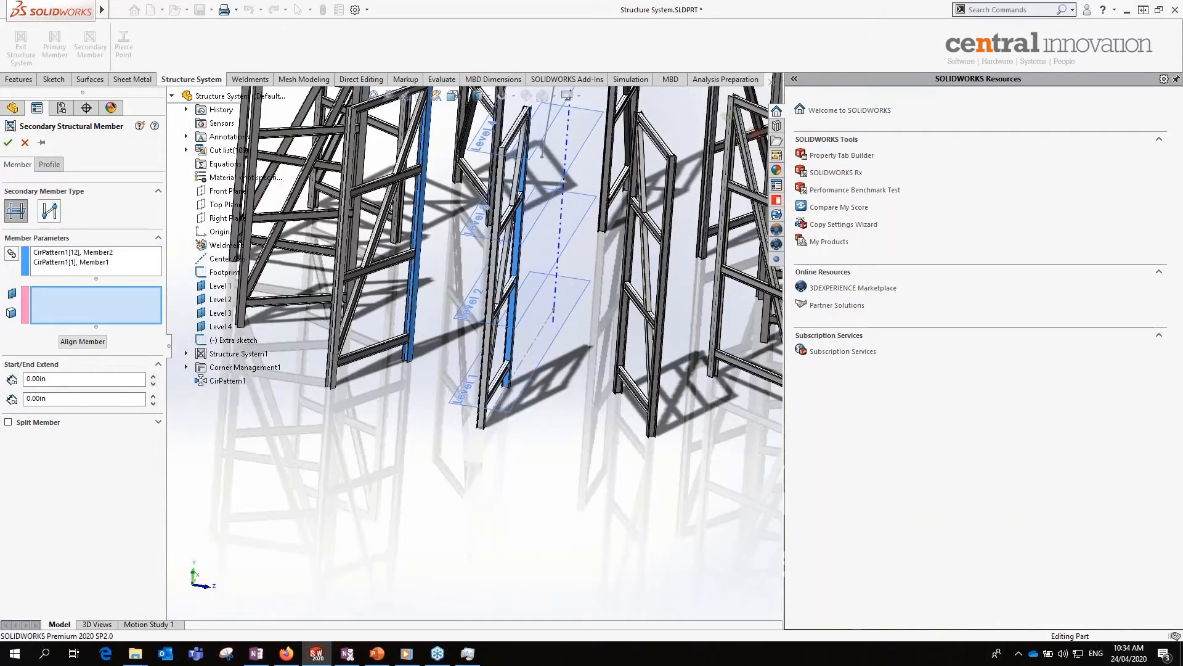
left_click(463, 392)
scroll(442, 427, "down", 4)
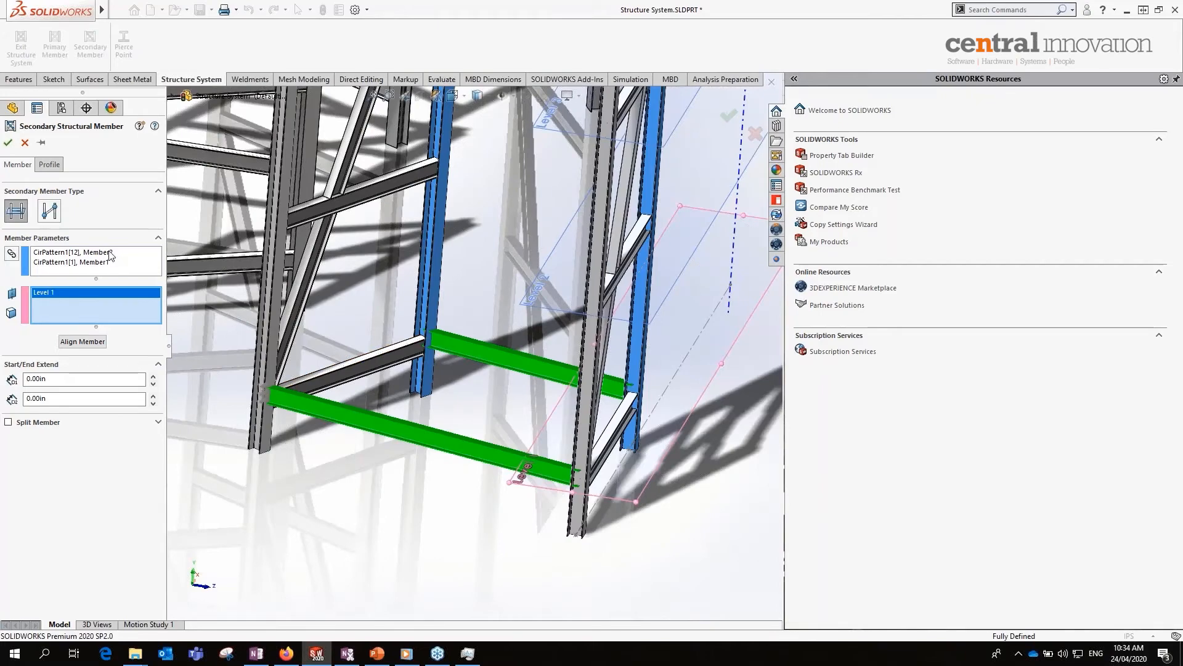
left_click(108, 255)
left_click(107, 263)
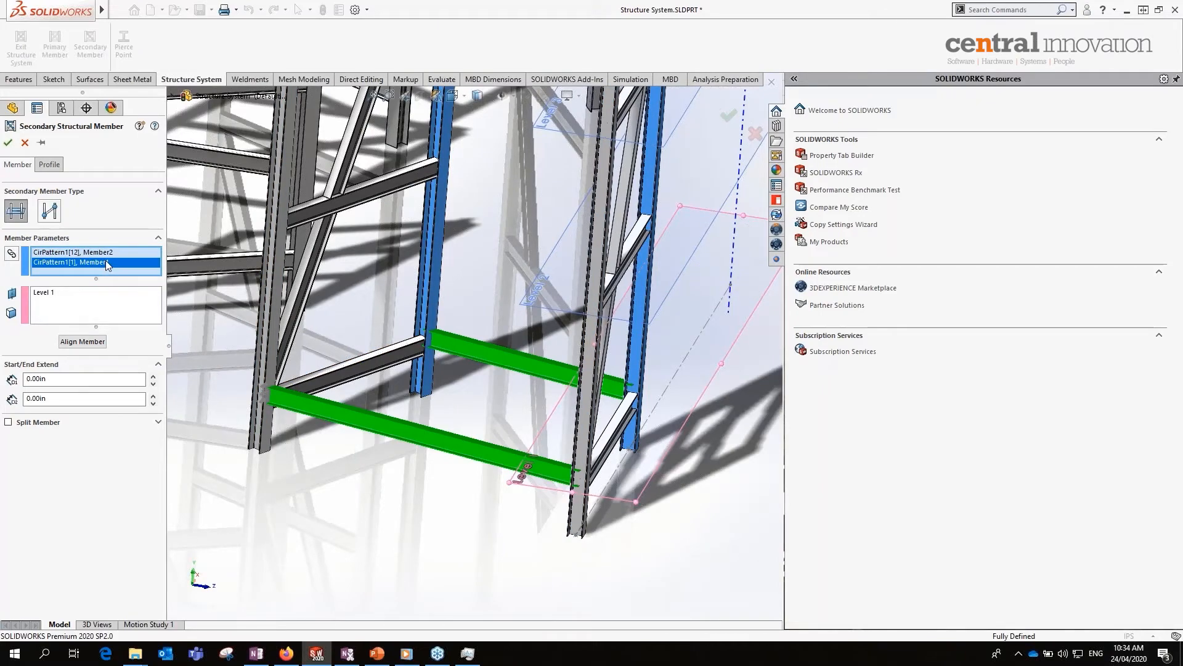
left_click(75, 301)
- Add the Level 2, Level 3 and Level 4 planes as further locations for the secondary members
scroll(419, 298, "up", 2)
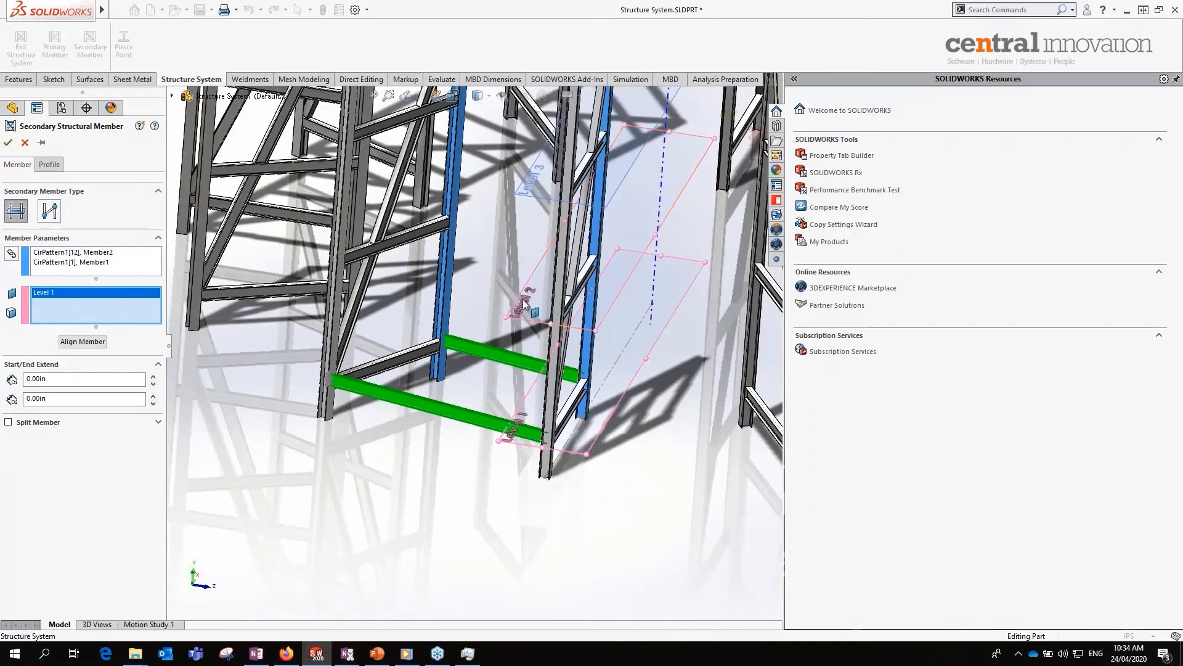
left_click(523, 305)
scroll(493, 283, "up", 4)
left_click(491, 265)
scroll(518, 237, "up", 5)
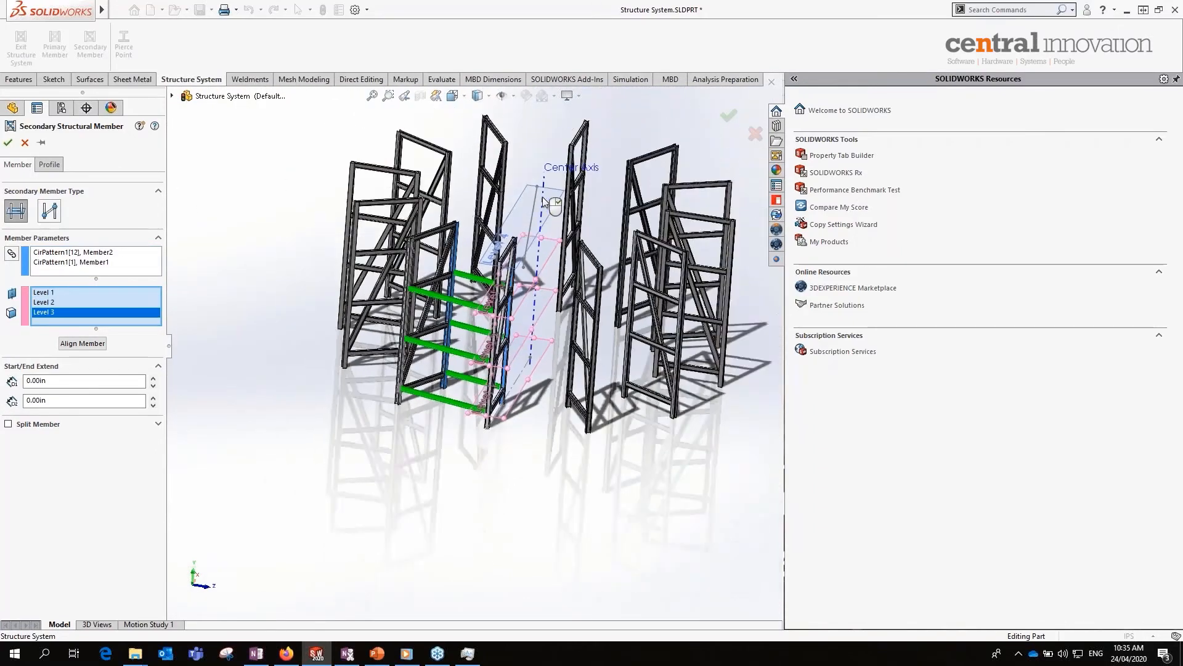
scroll(546, 200, "down", 4)
left_click(502, 209)
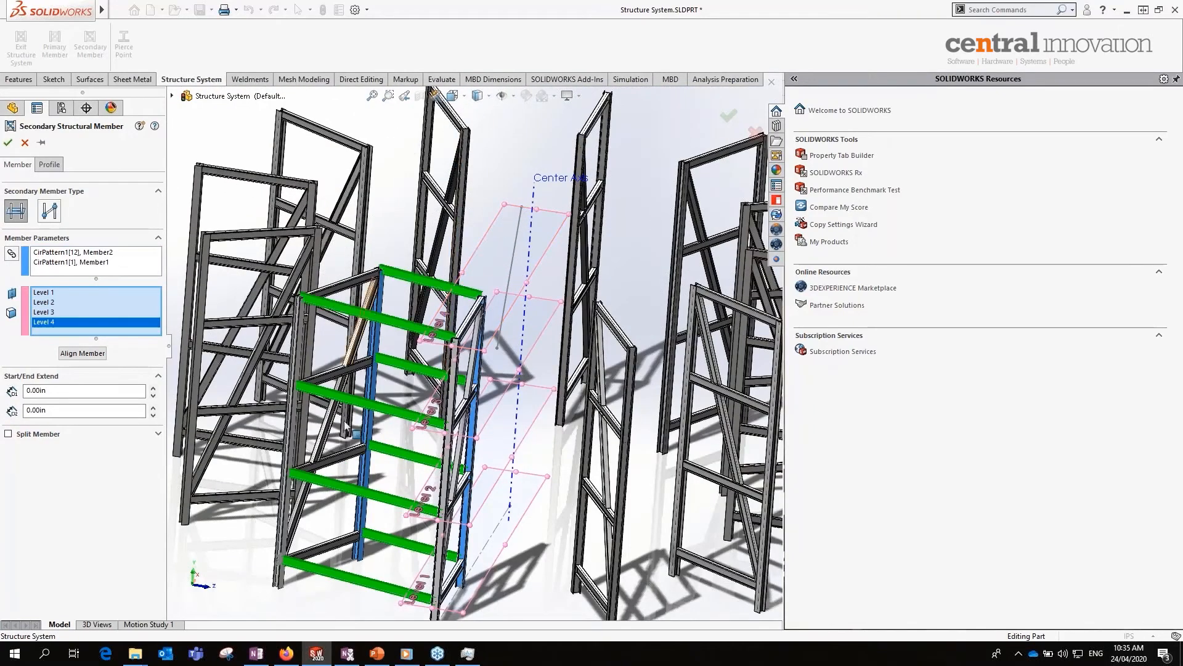
middle_click_drag(318, 474, 280, 470)
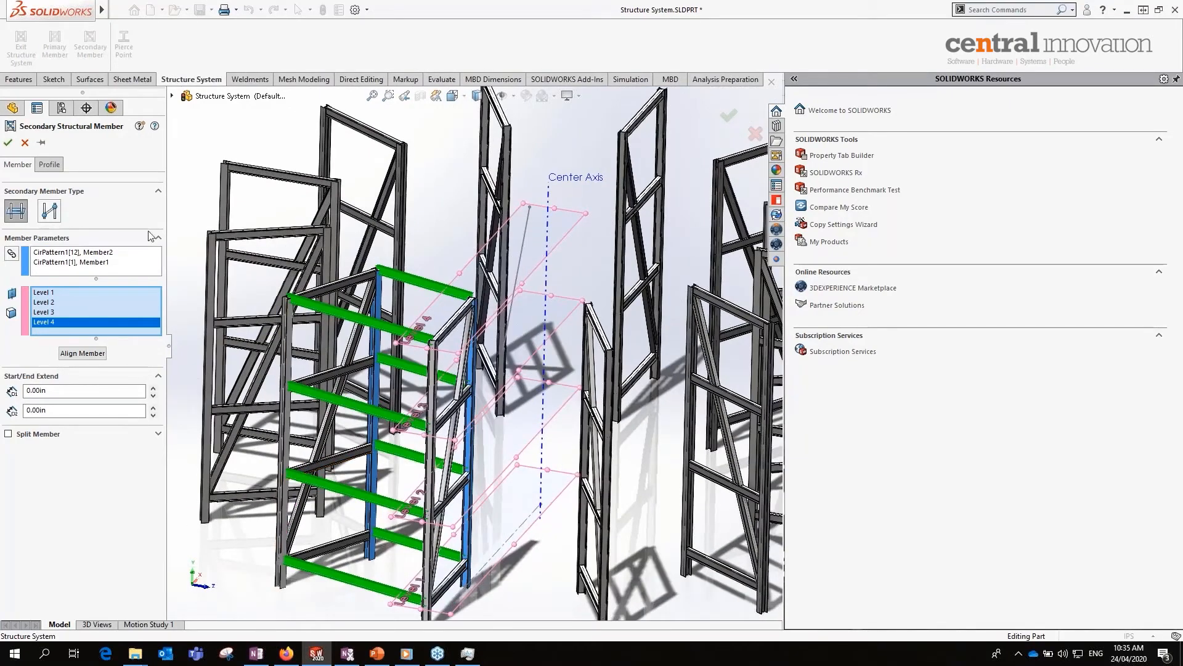
- Set the pierce point of the W14x48 profile to the midpoint of its top flange edge and create the secondary members
left_click(49, 165)
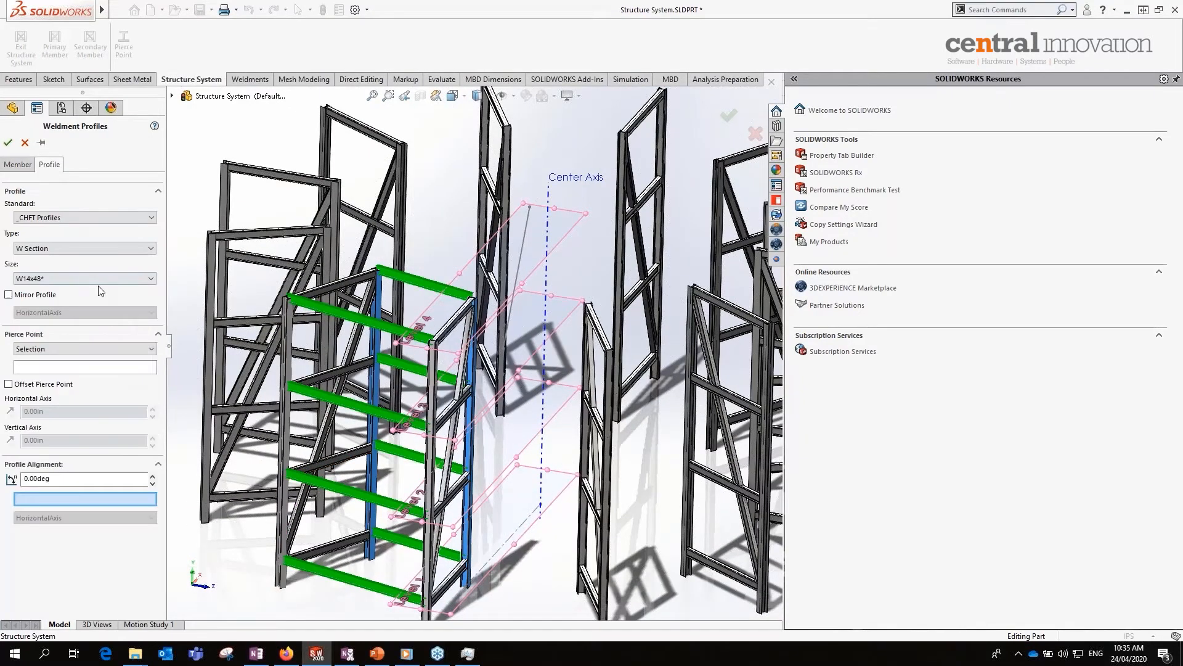
left_click(62, 368)
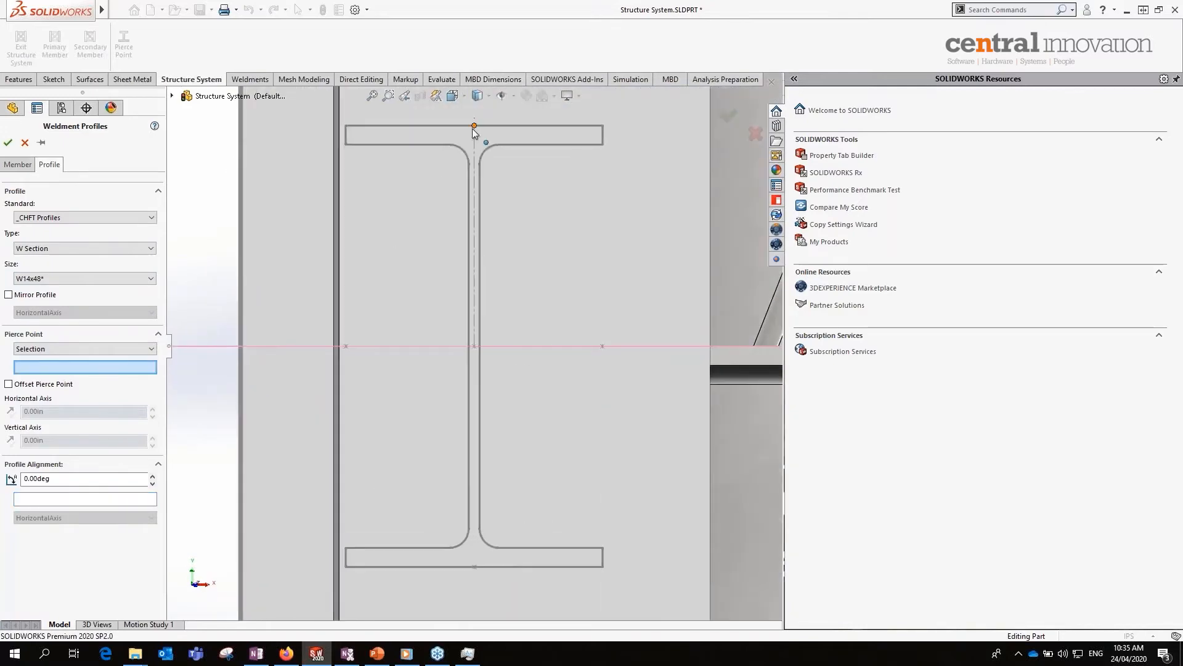
left_click(473, 126)
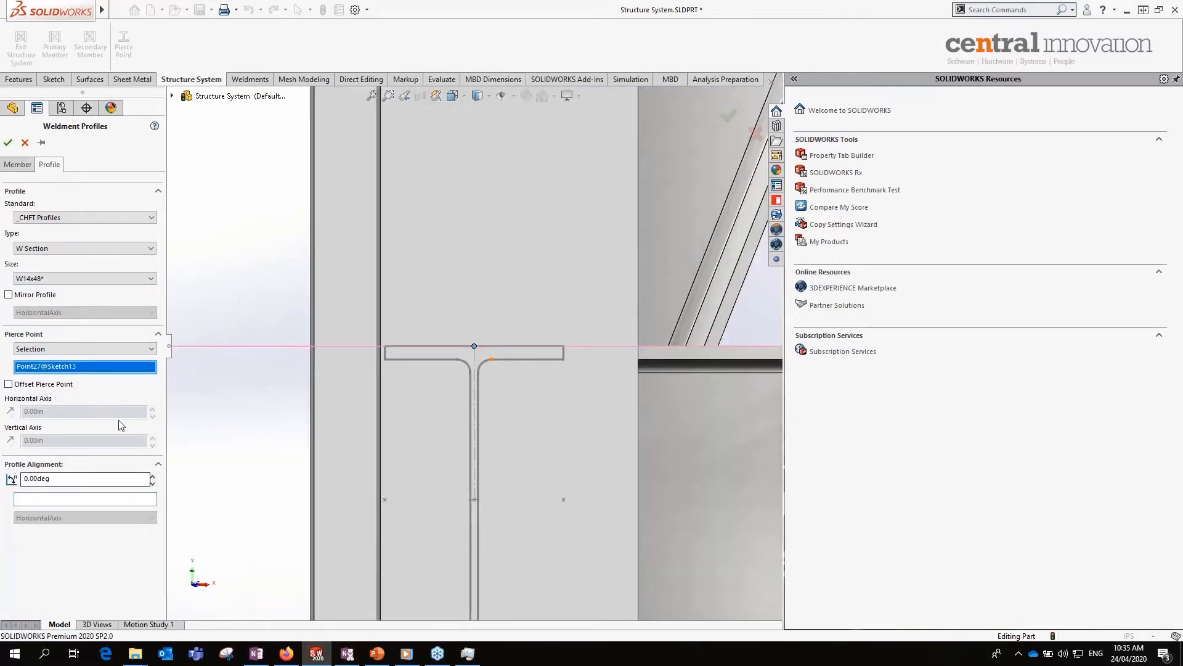
scroll(521, 302, "up", 6)
middle_click_drag(539, 263, 467, 158)
scroll(467, 157, "down", 5)
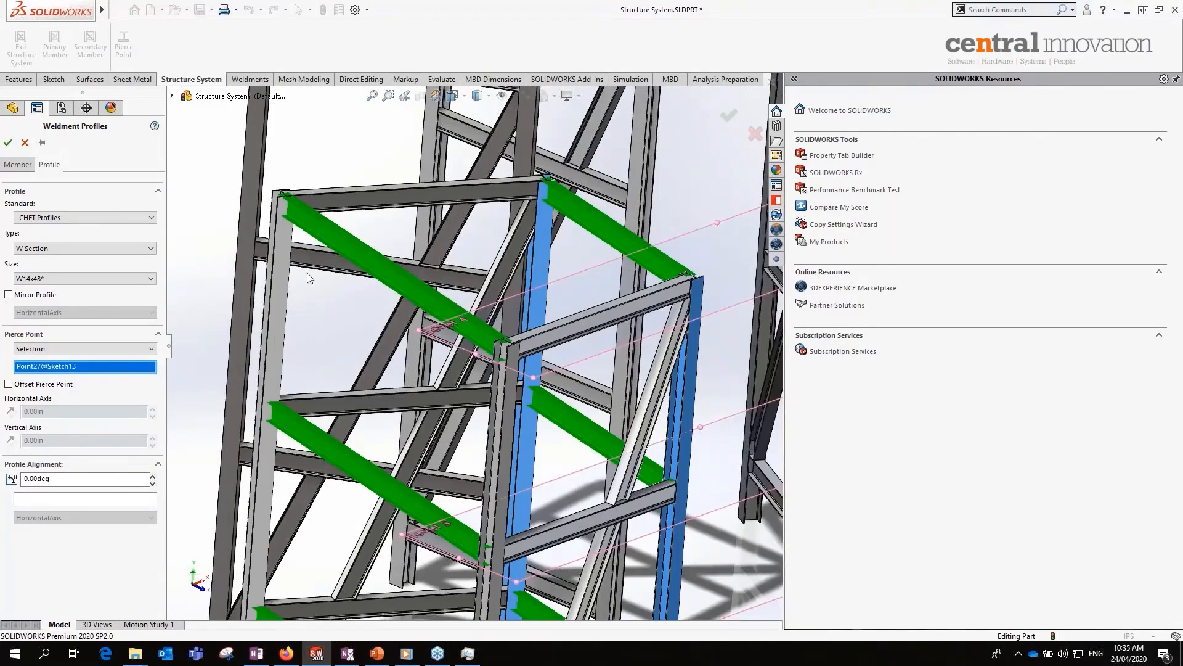
left_click(7, 143)
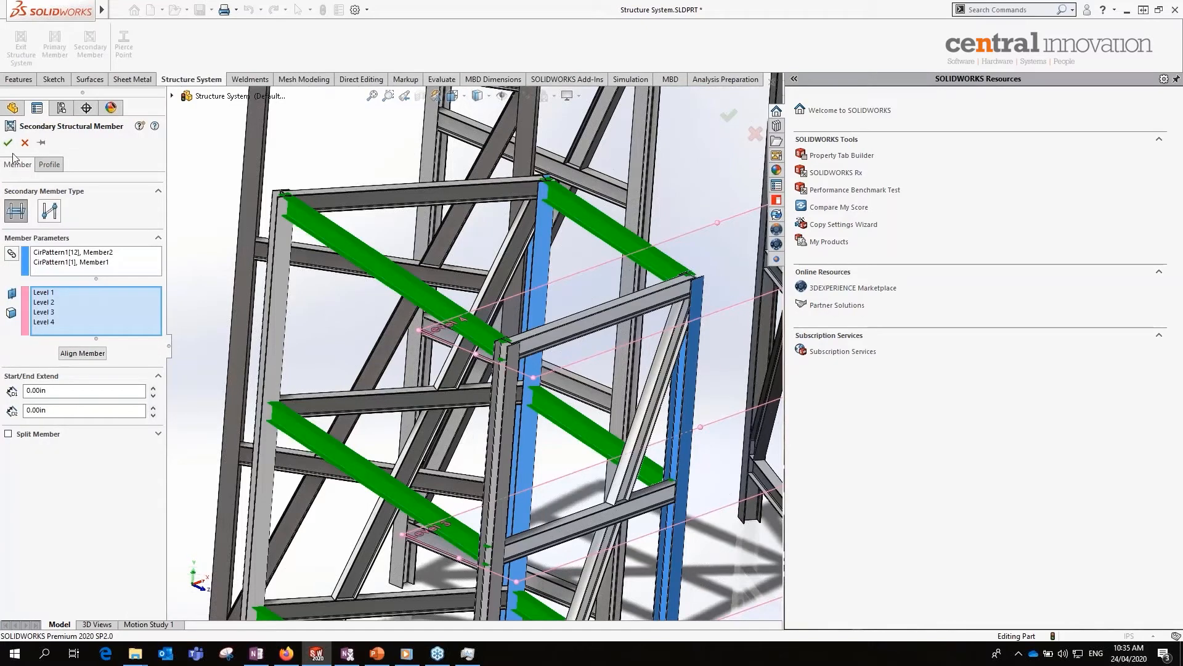
left_click(8, 143)
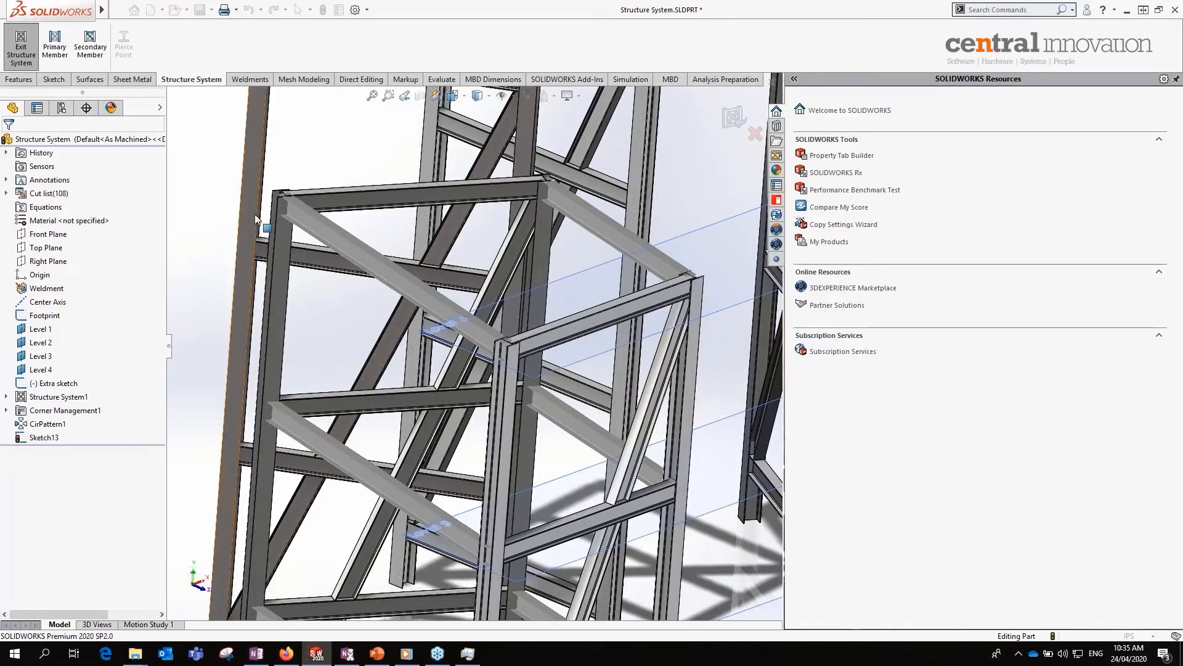
- Exit the structure system and set the trim type of all simple corner groups to Body Trim
middle_click_drag(316, 216, 738, 117)
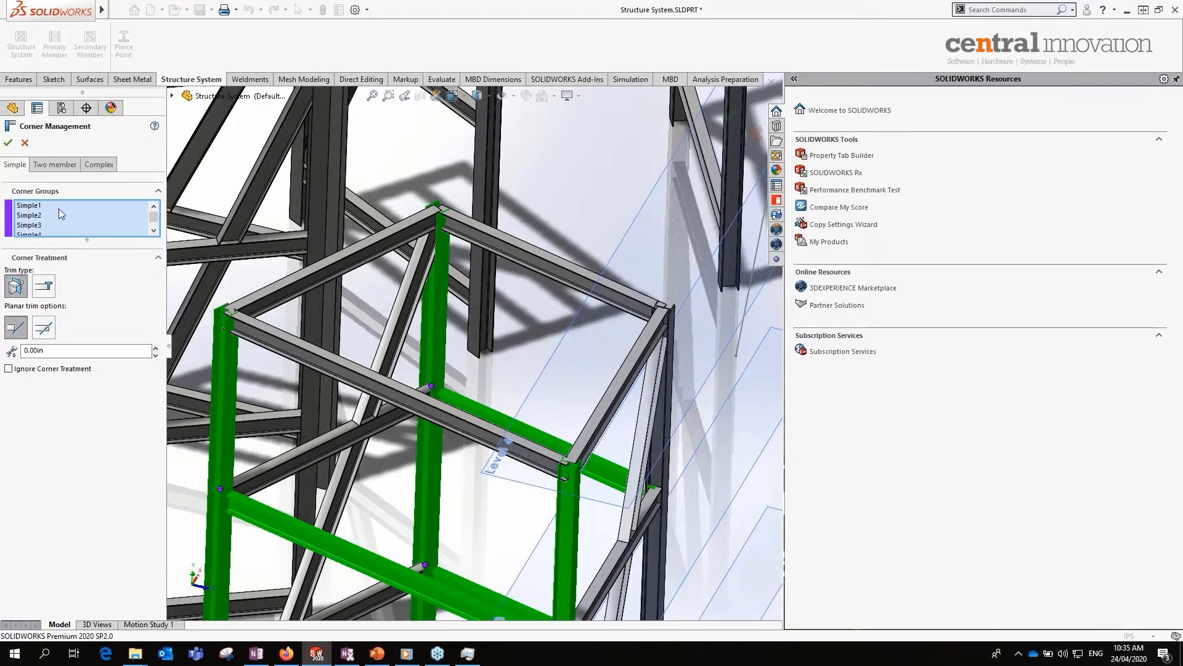
scroll(432, 345, "up", 2)
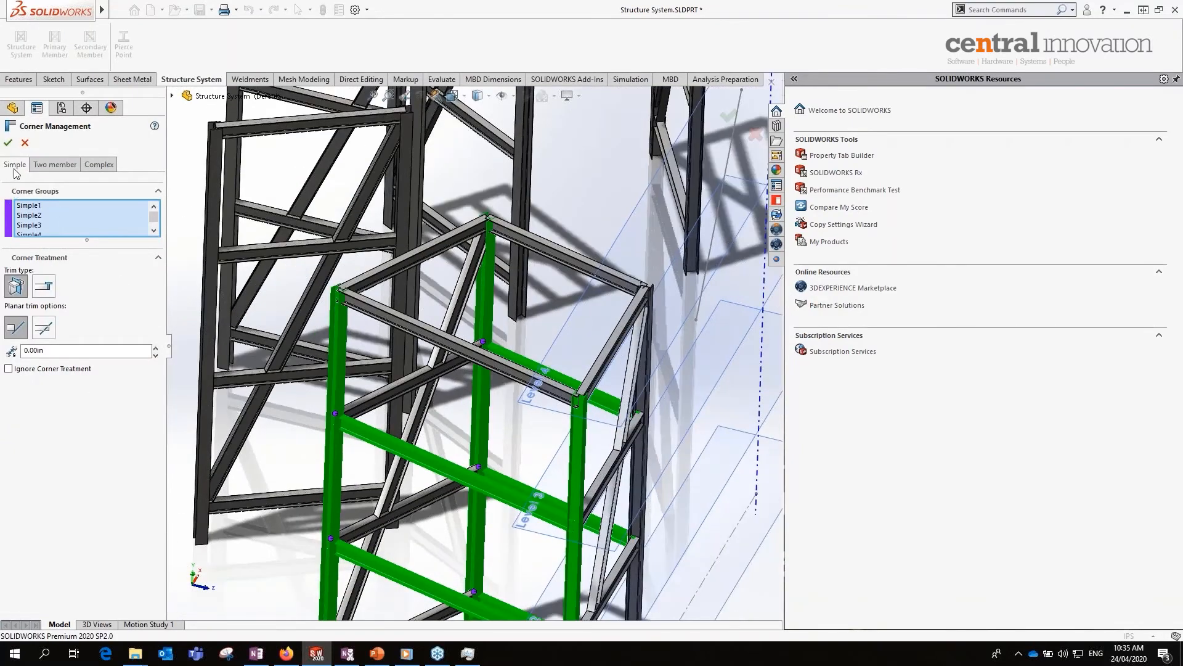
left_click(35, 207)
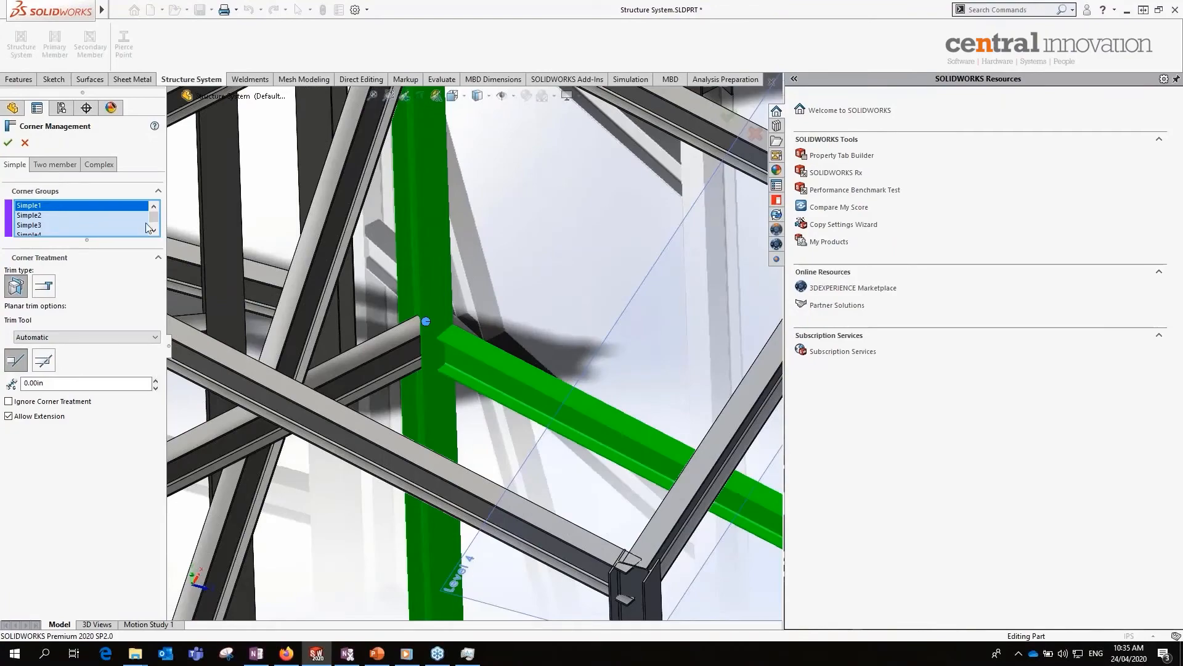
middle_click_drag(463, 347, 345, 431)
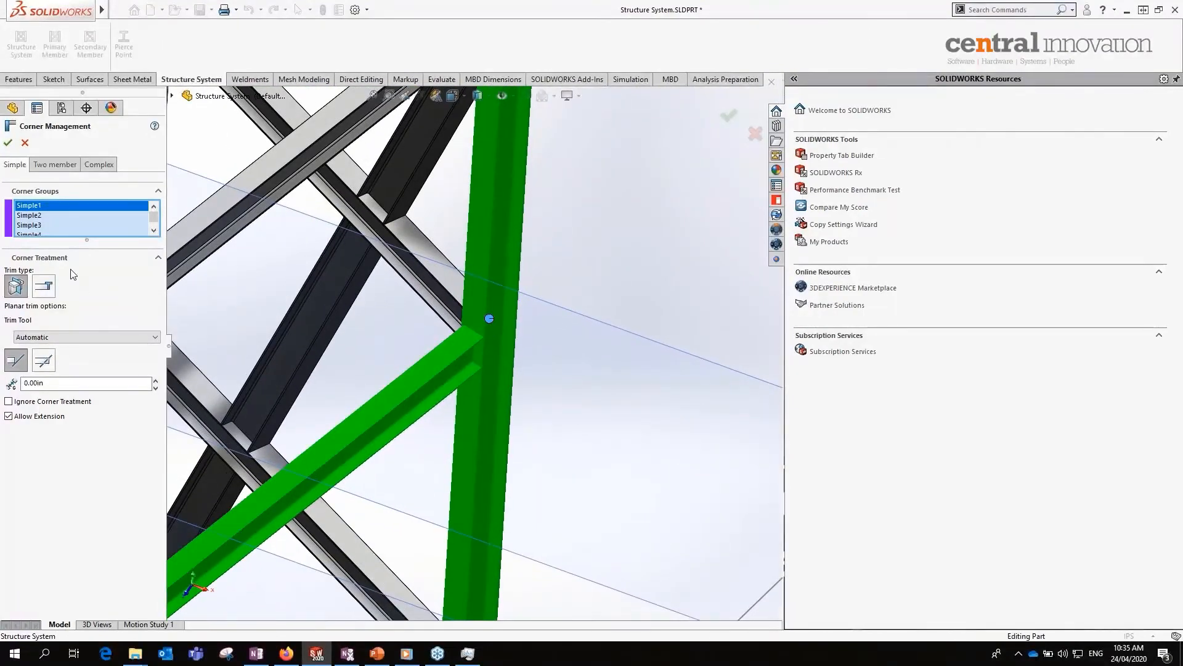
left_click(43, 217)
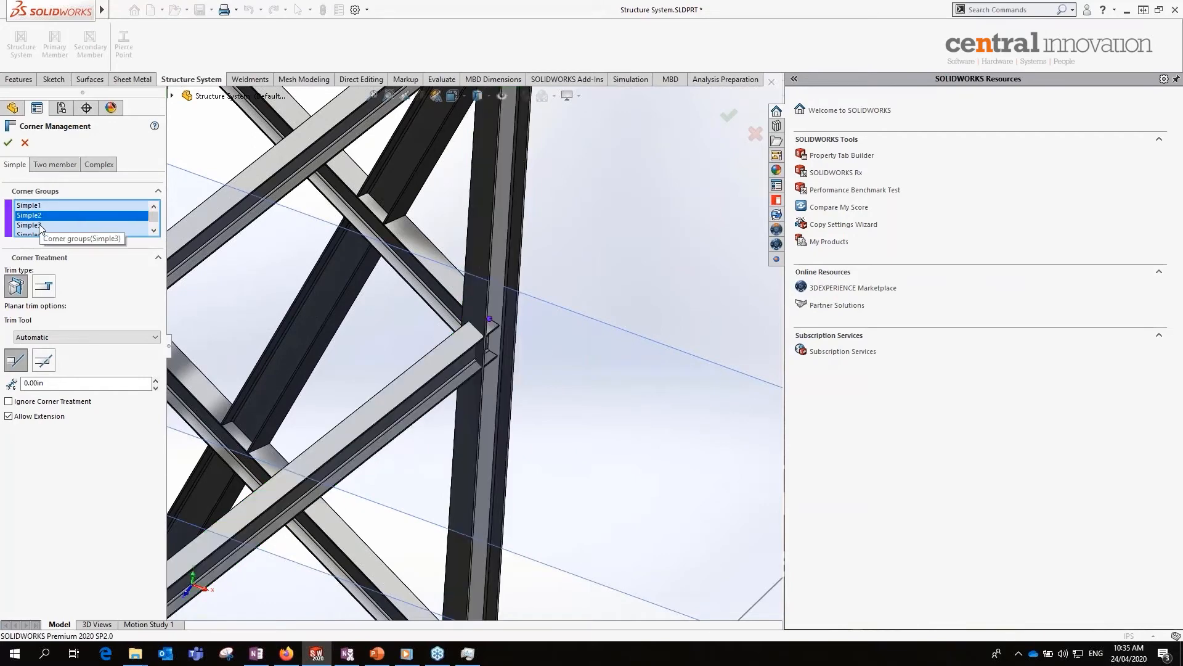
left_click(54, 164)
left_click(15, 165)
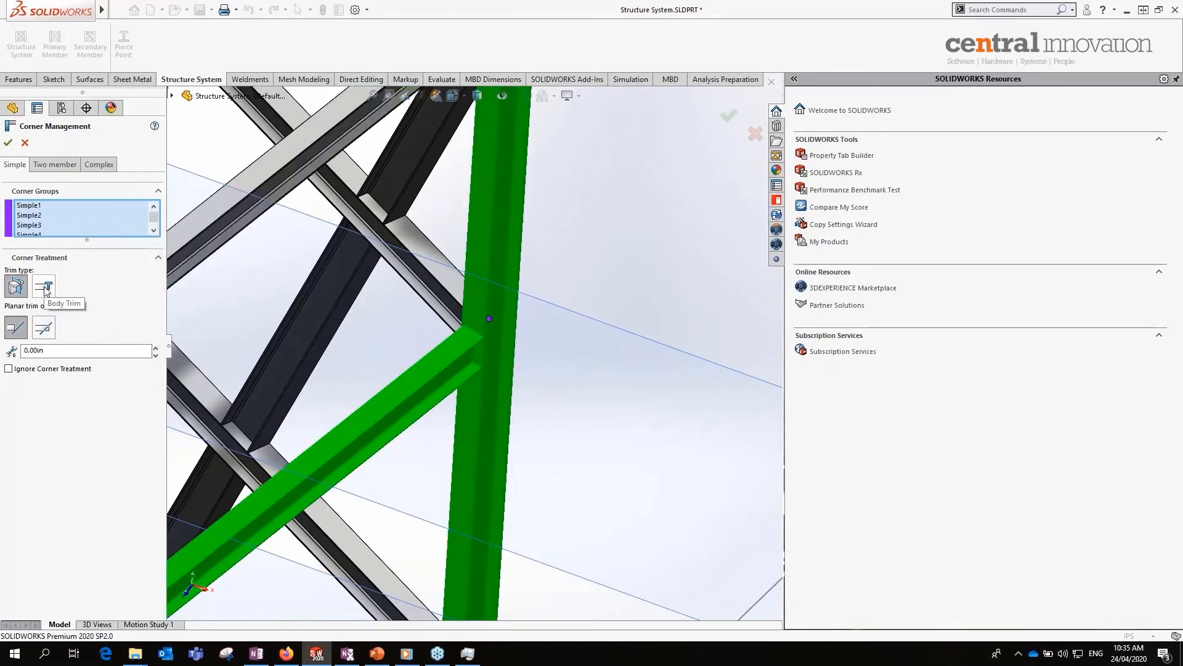
left_click(45, 289)
scroll(418, 359, "down", 6)
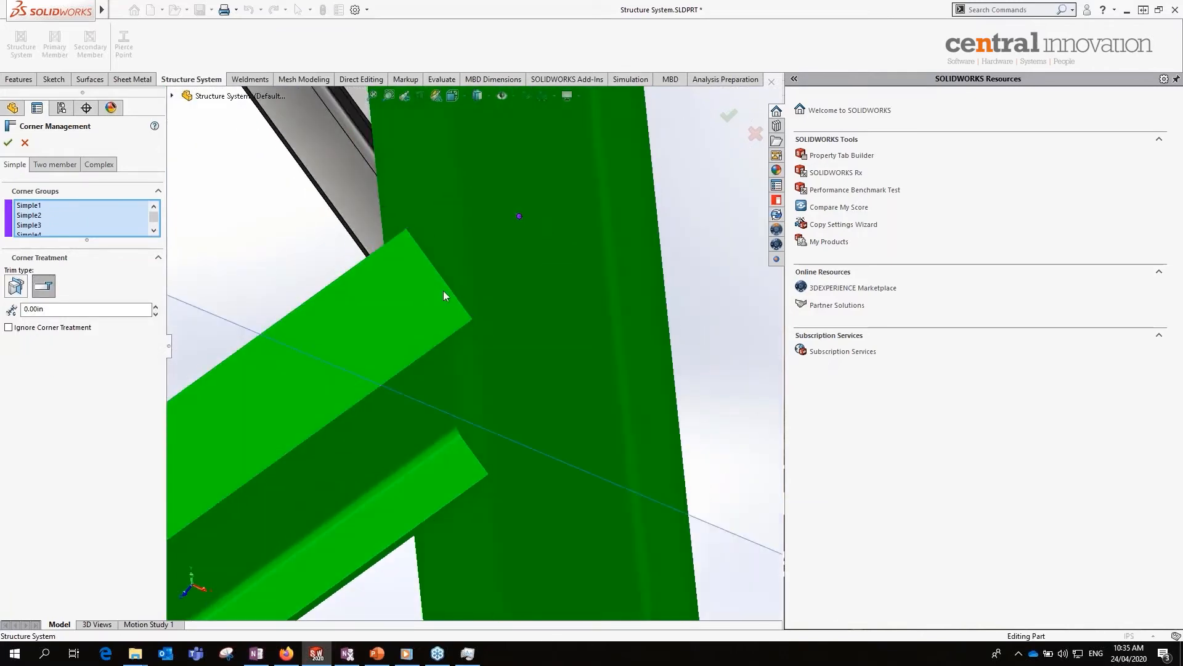
mouse_move(435, 280)
middle_mouse_down()
mouse_move(457, 219)
mouse_move(445, 263)
middle_mouse_up()
scroll(445, 262, "up", 8)
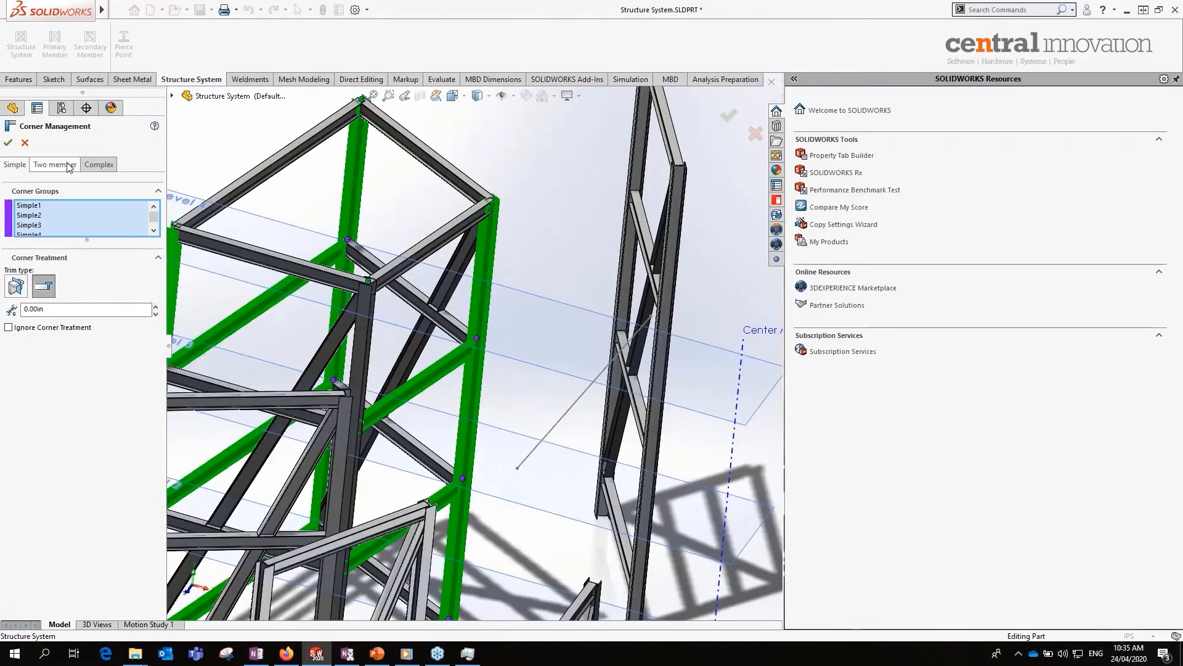
- Examine how the beams meet the columns at the two-member corners and compare them with the simple corners
left_click(55, 164)
scroll(425, 351, "up", 5)
mouse_move(425, 350)
middle_mouse_down()
mouse_move(356, 265)
mouse_move(461, 274)
mouse_move(502, 336)
mouse_move(419, 333)
middle_mouse_up()
scroll(225, 248, "down", 5)
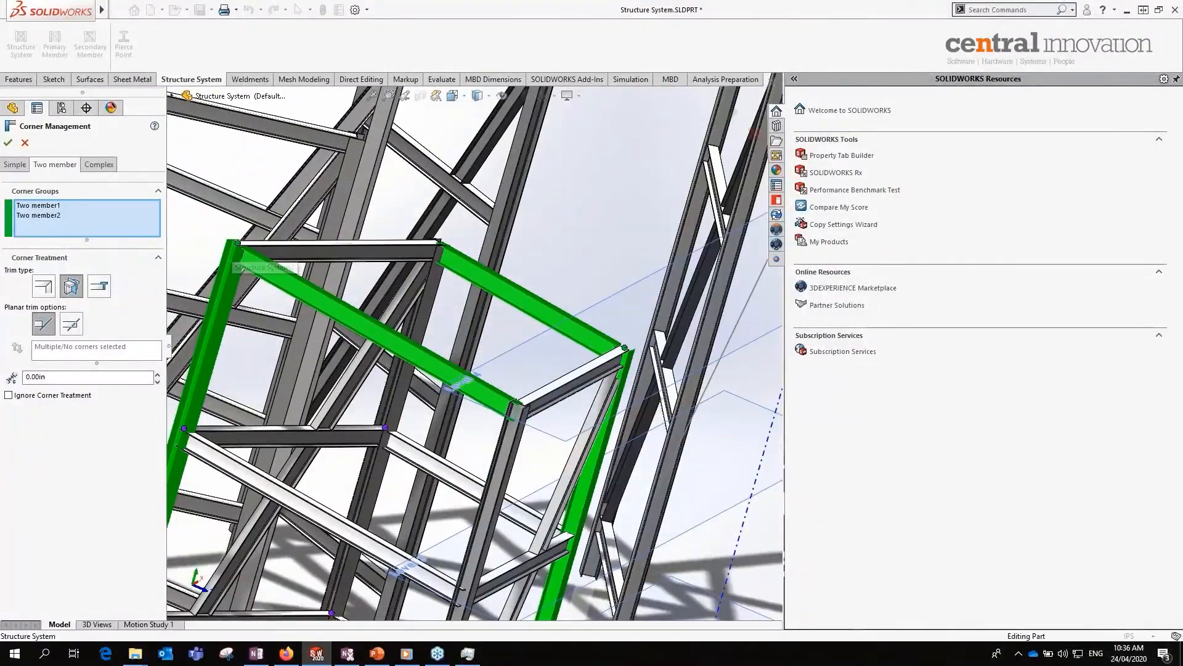
scroll(241, 250, "down", 8)
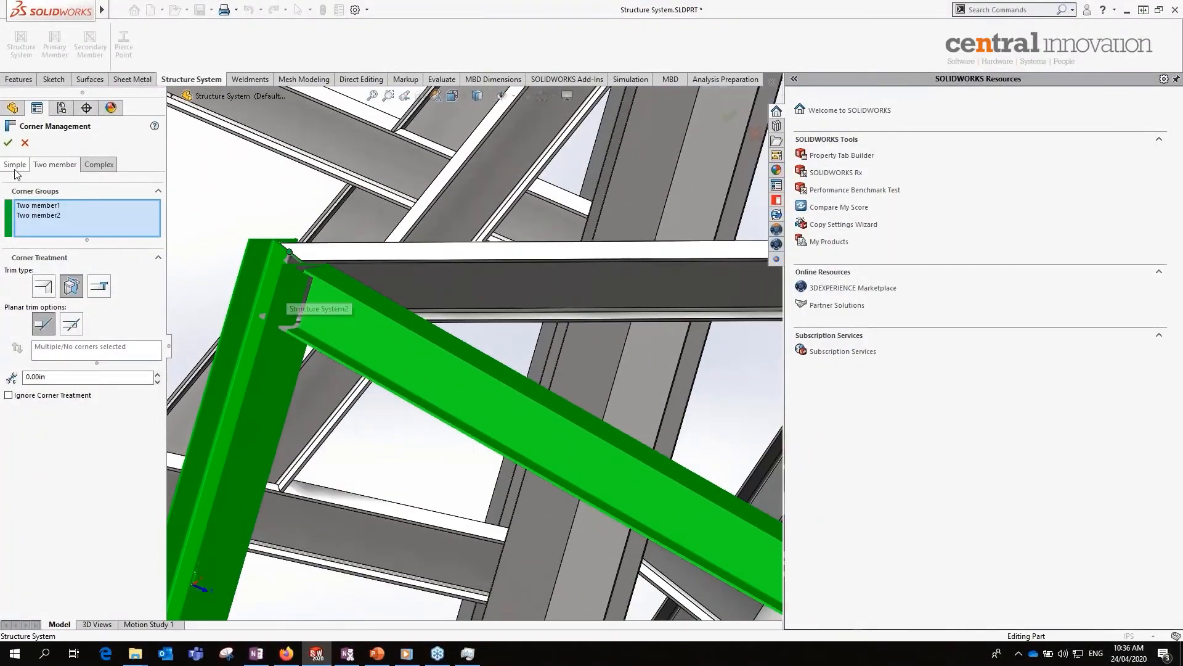
scroll(398, 435, "up", 6)
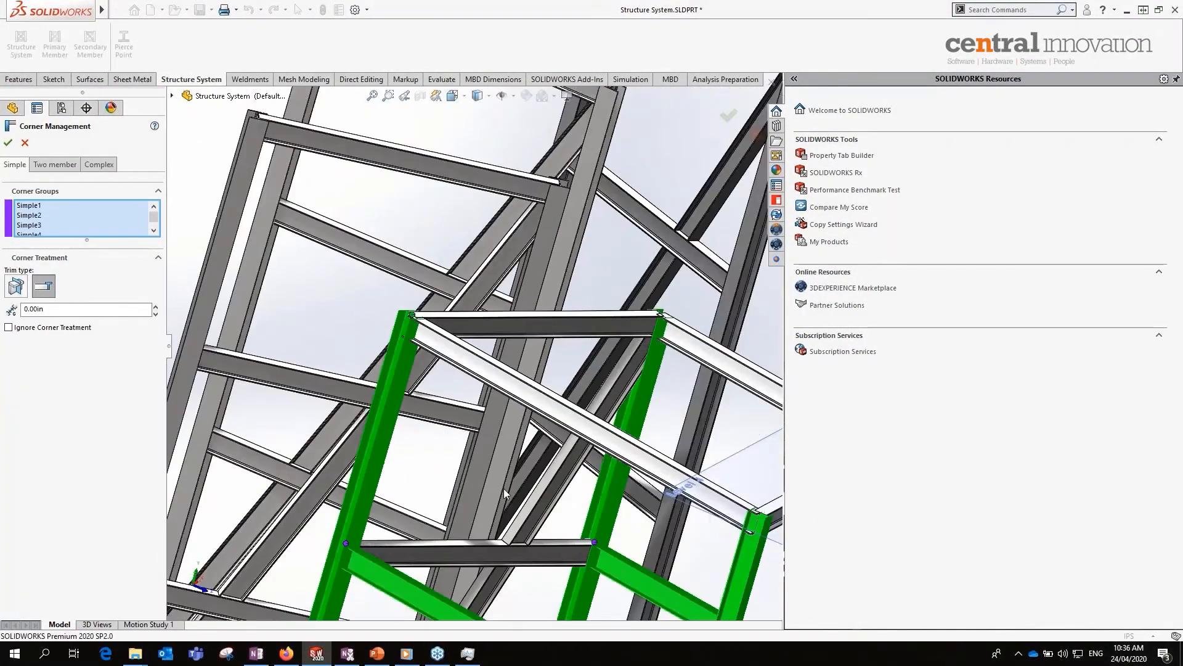
scroll(532, 471, "down", 4)
scroll(507, 366, "down", 3)
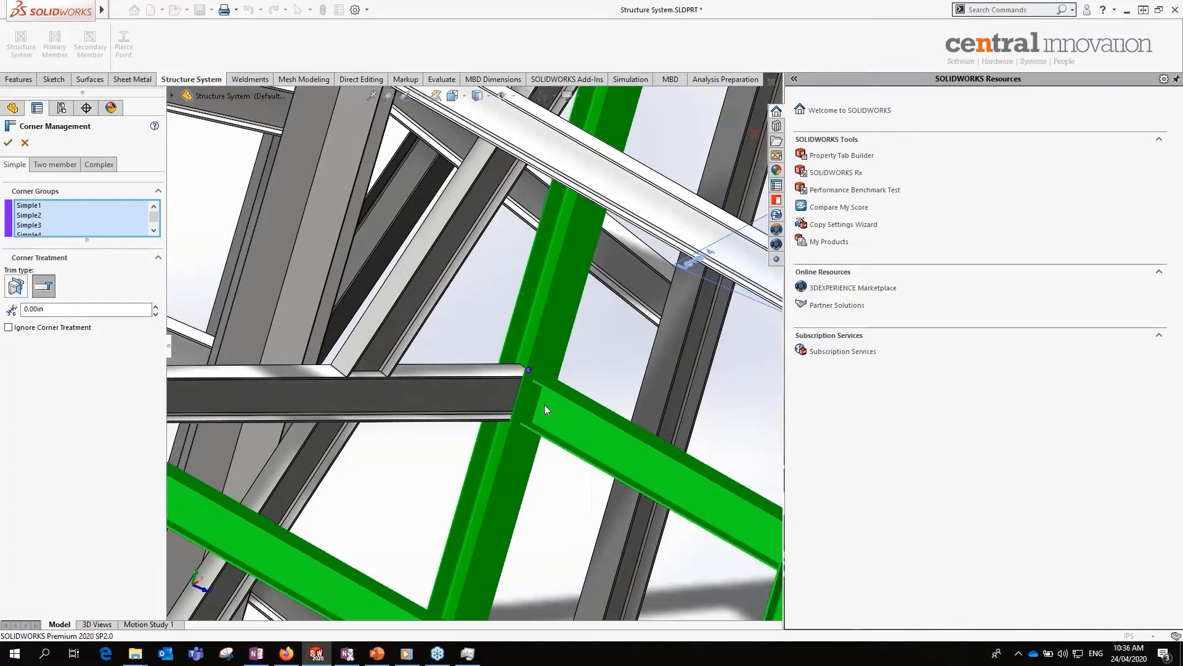
- Set the trim type of both two-member corner groups to Body Trim and check the trimmed beam end at the column
left_click(52, 165)
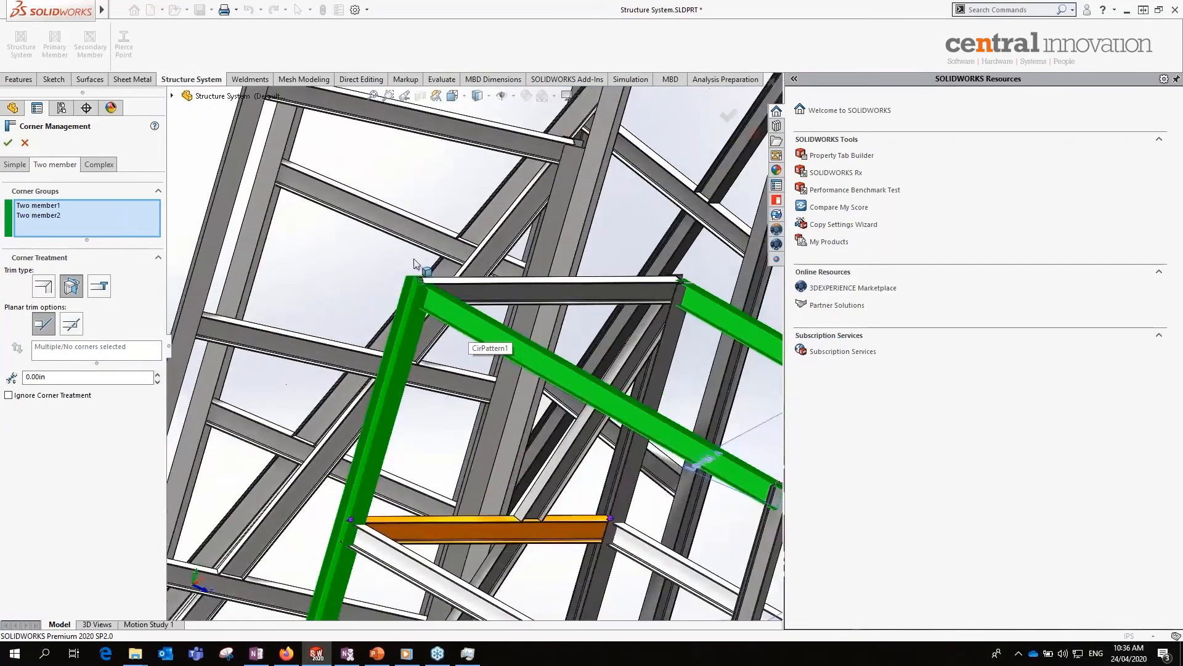
scroll(414, 262, "down", 4)
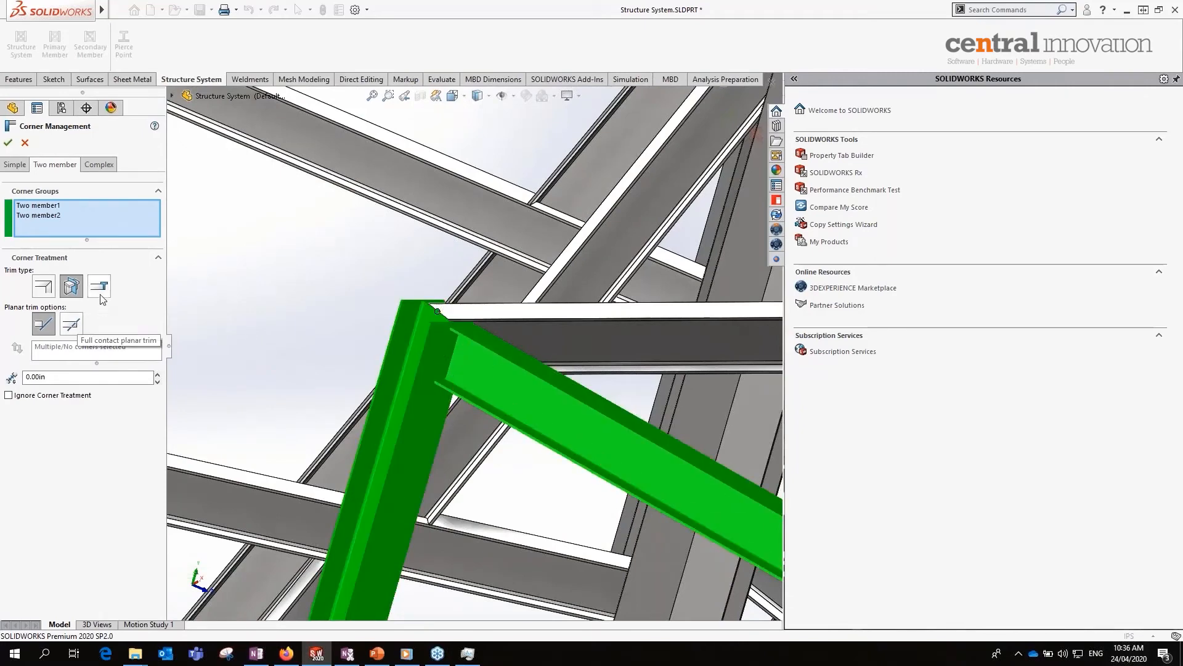
scroll(469, 347, "down", 2)
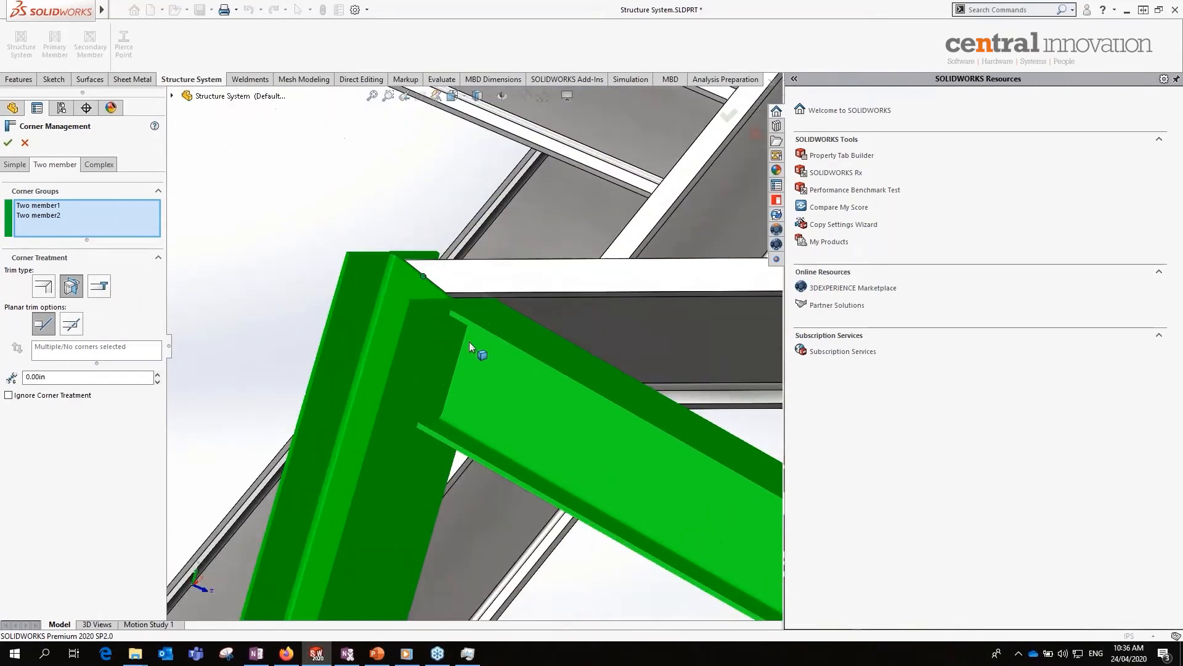
left_click(98, 286)
middle_click_drag(444, 333, 458, 310)
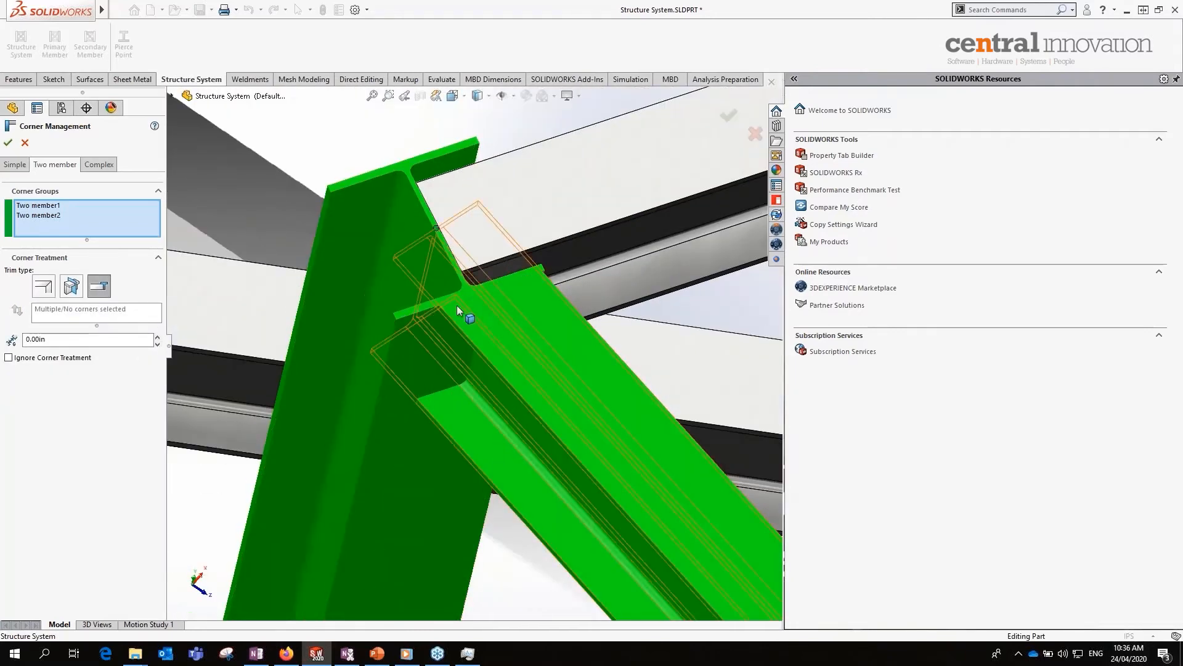
- Try the Miter and Planar trim types on both two-member corner groups and set them back to Body Trim
left_click(71, 286)
left_click(34, 285)
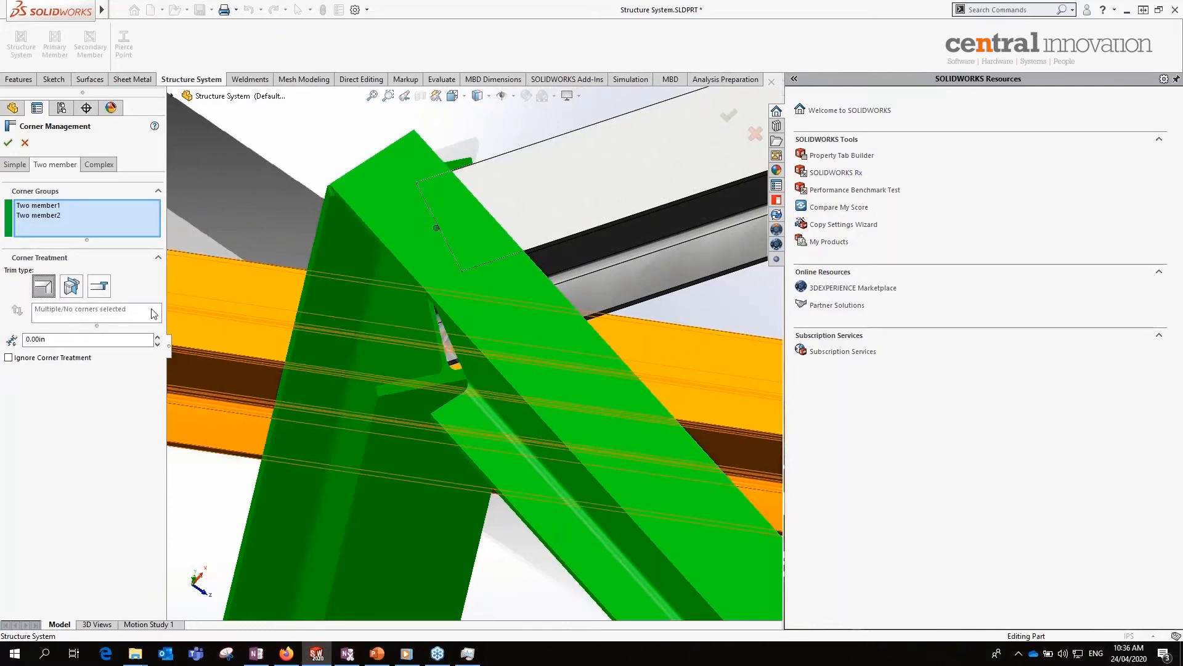
middle_click_drag(438, 299, 506, 217)
left_click(70, 289)
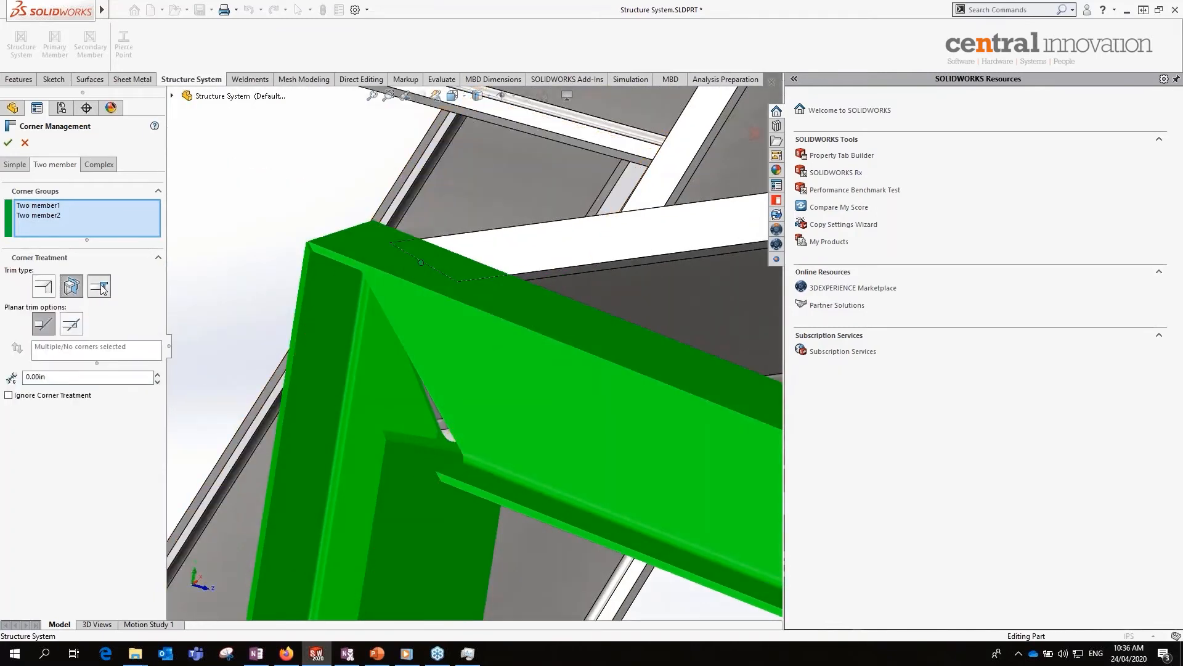
left_click(101, 288)
scroll(462, 370, "up", 5)
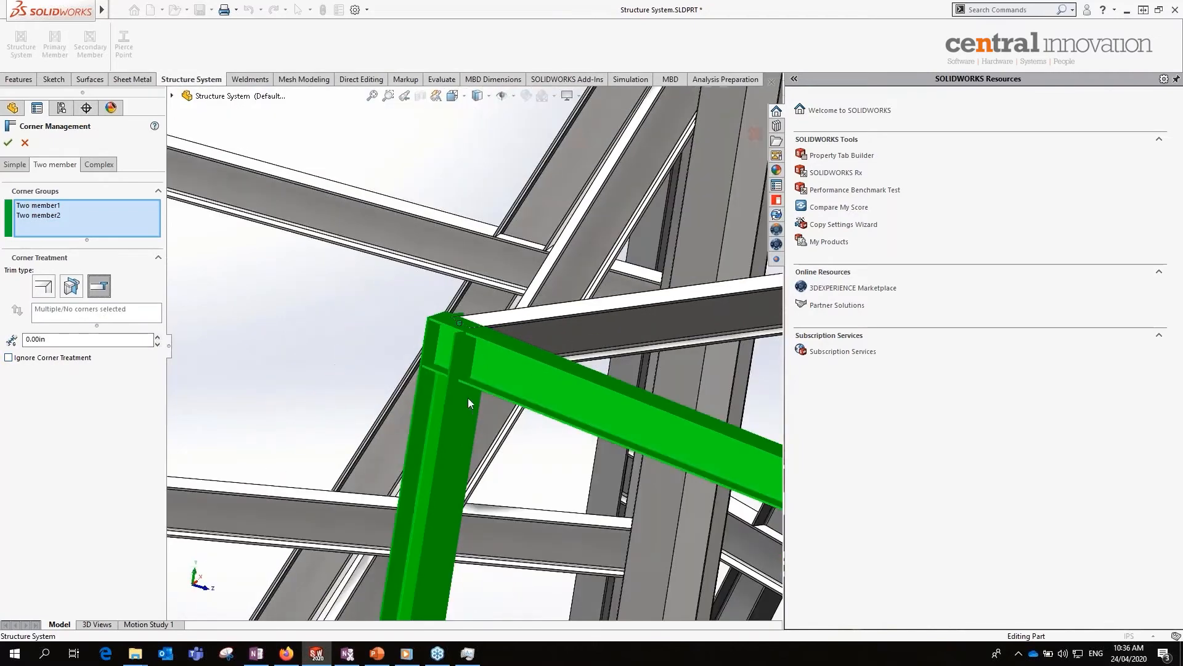
- Check the trim tool and trimmed member assigned in each of the two two-member corner groups
middle_click_drag(470, 402, 453, 426)
left_click(42, 217)
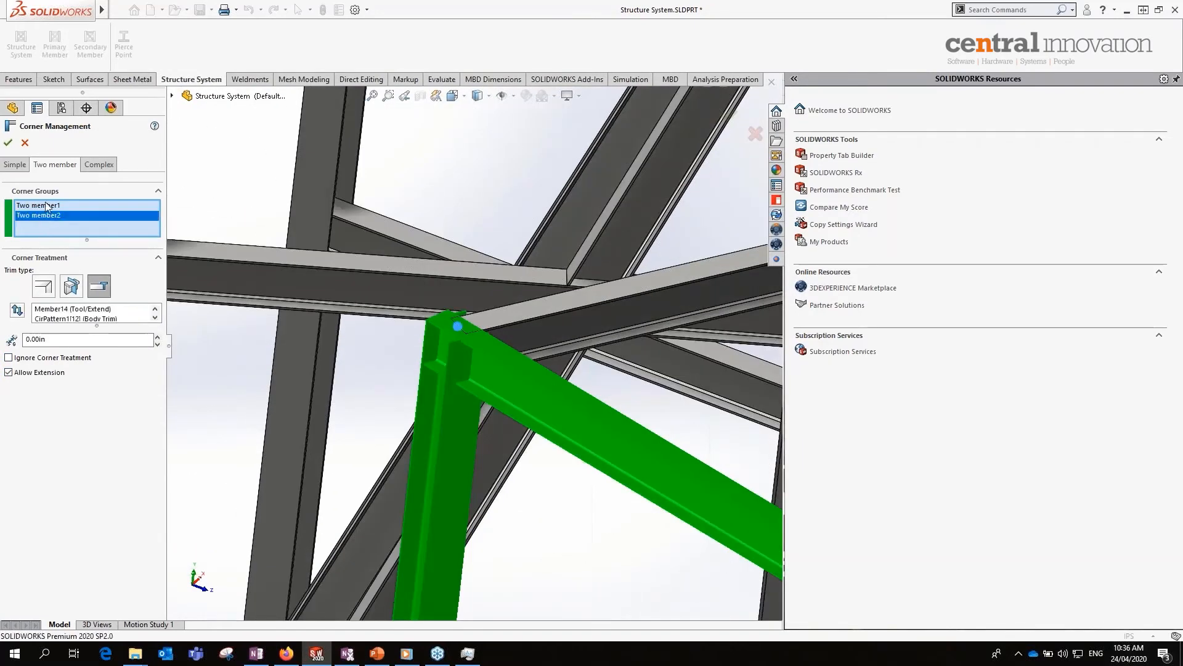
left_click(47, 215)
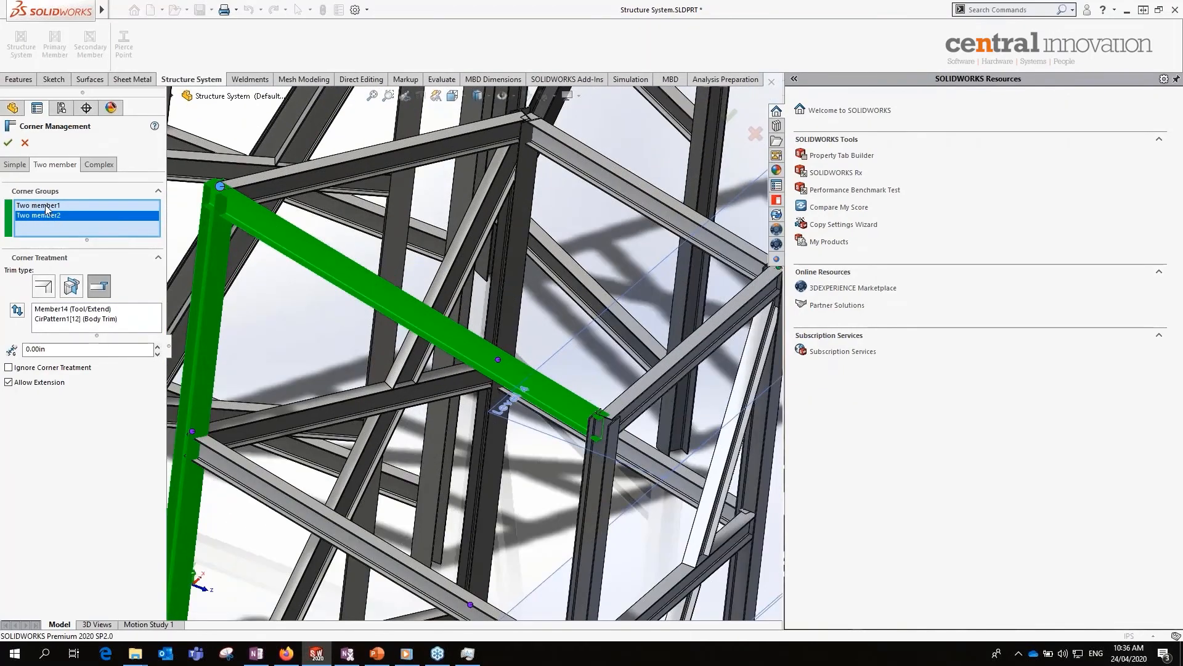
left_click(46, 206)
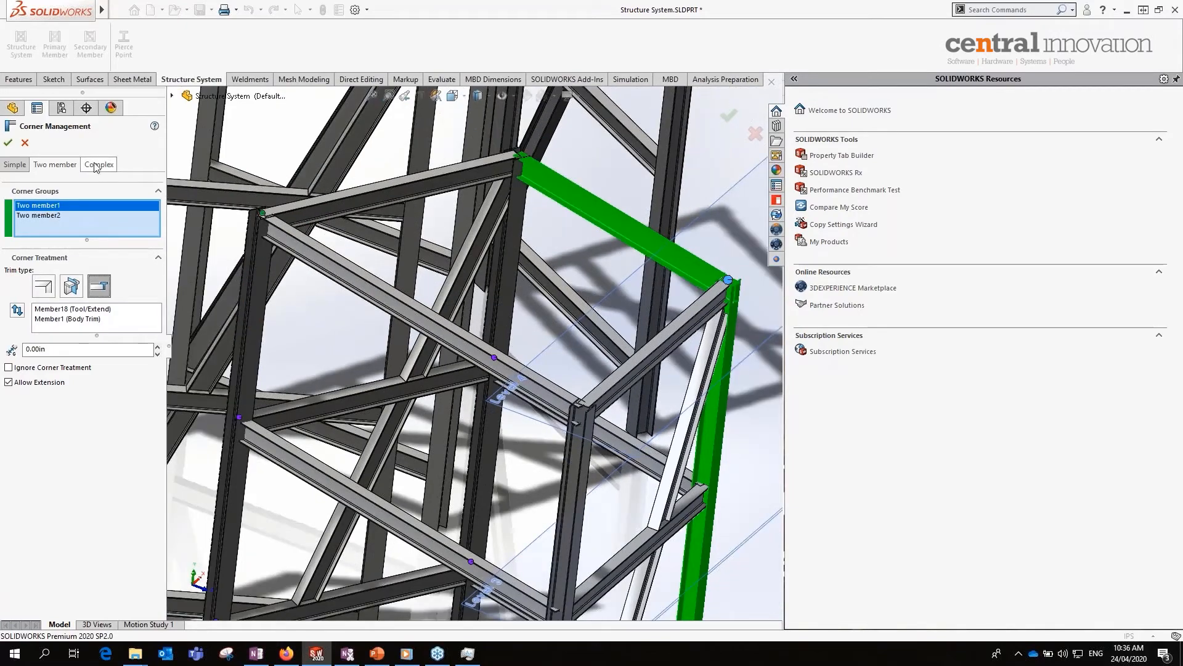
- Review the complex corner groups at the beam and column joints and accept the corner treatments
left_click(96, 165)
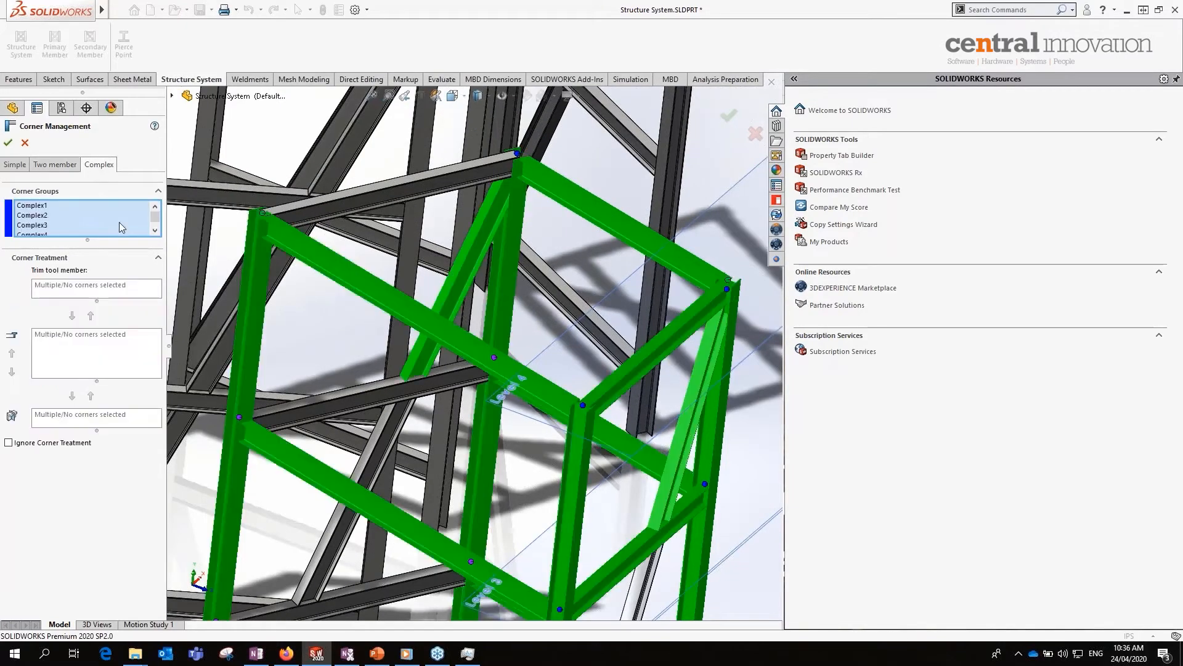
scroll(302, 243, "down", 5)
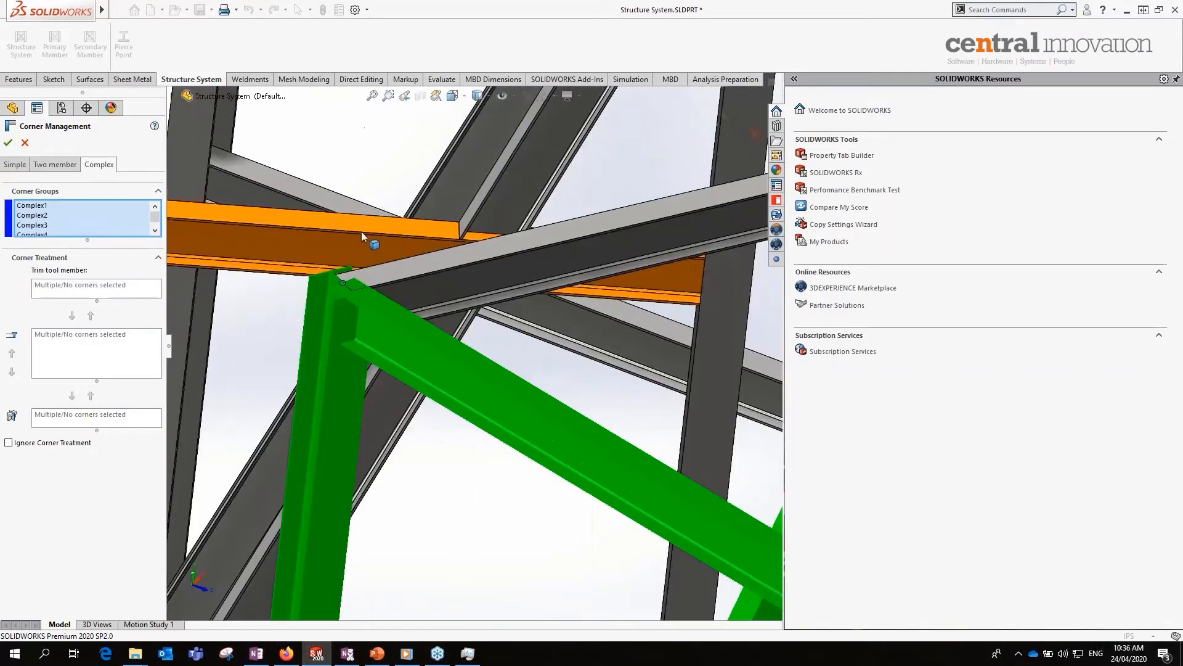
scroll(584, 386, "up", 7)
scroll(611, 439, "down", 6)
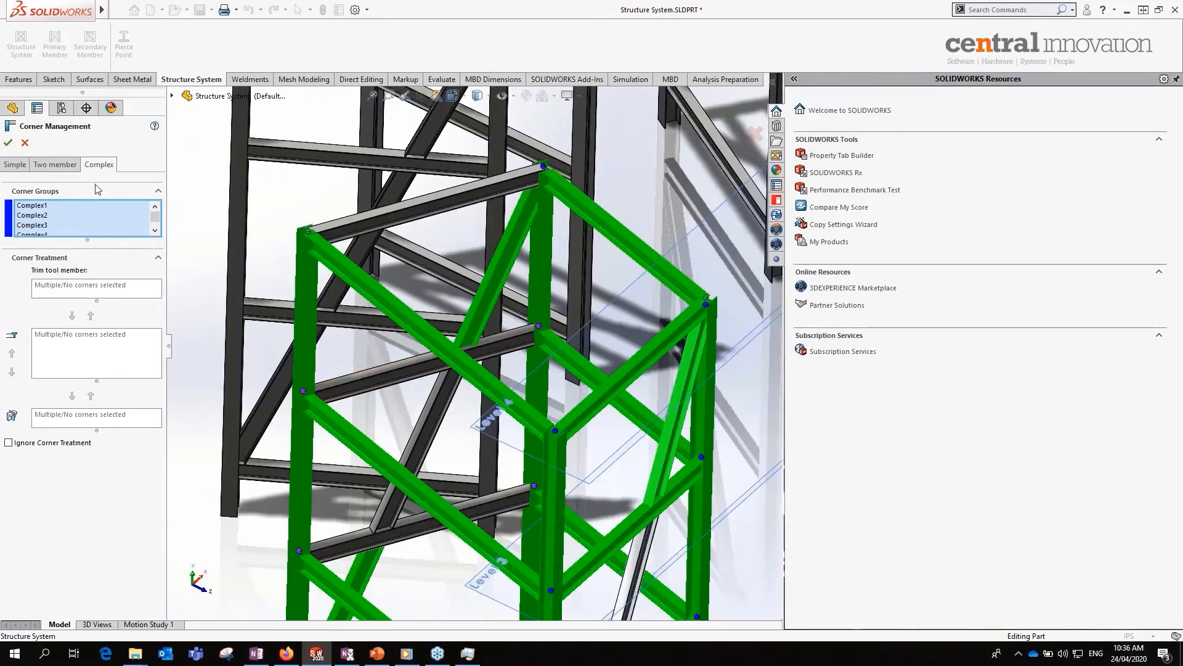
scroll(577, 453, "up", 8)
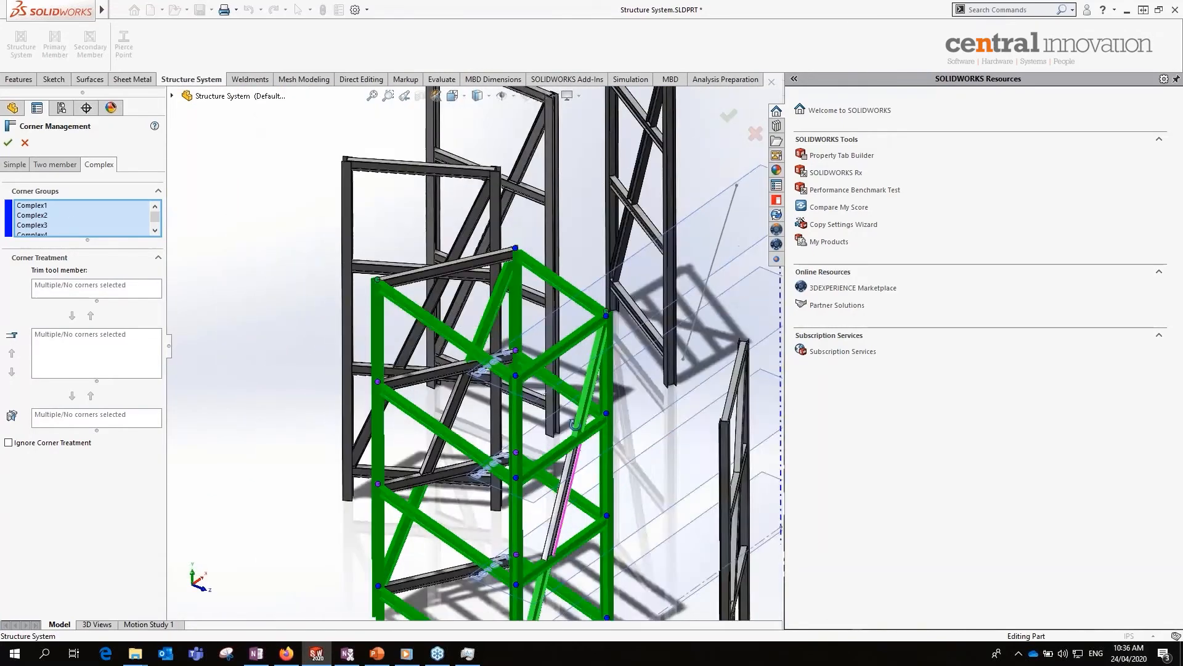
scroll(577, 453, "down", 3)
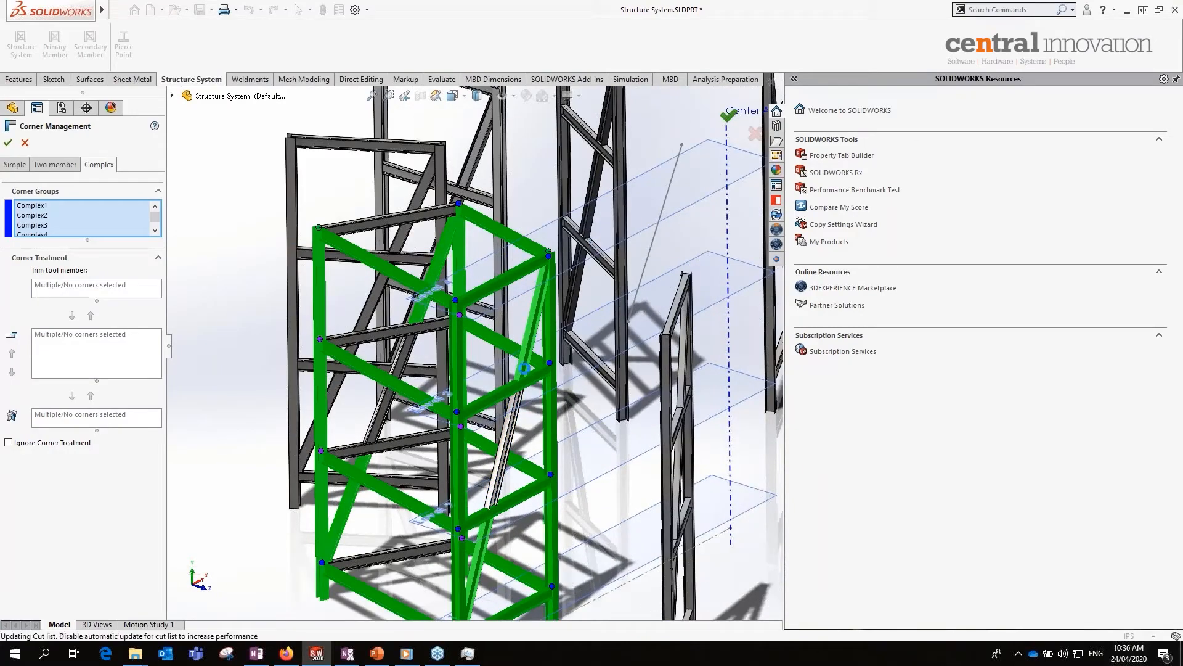
key("Return")
- Examine how the trimmed secondary beams meet the columns at the upper corners and lower levels of the frame
scroll(464, 357, "down", 5)
middle_click_drag(463, 357, 439, 223)
scroll(409, 168, "down", 6)
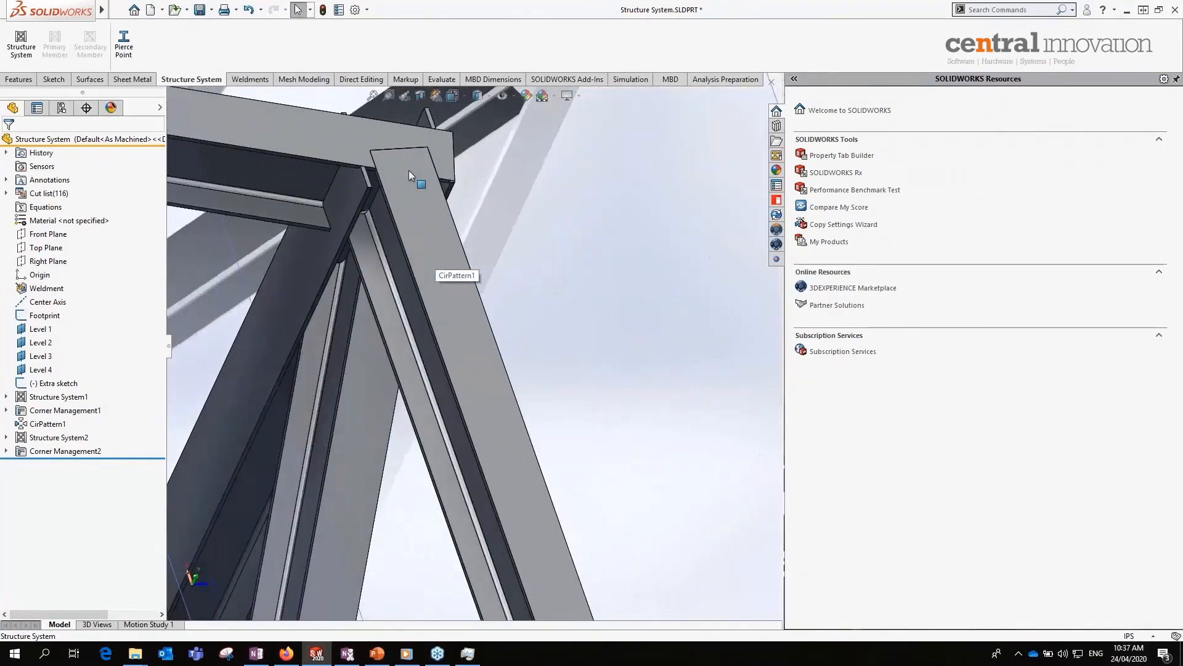
middle_click(405, 185)
middle_click_drag(406, 185, 624, 348)
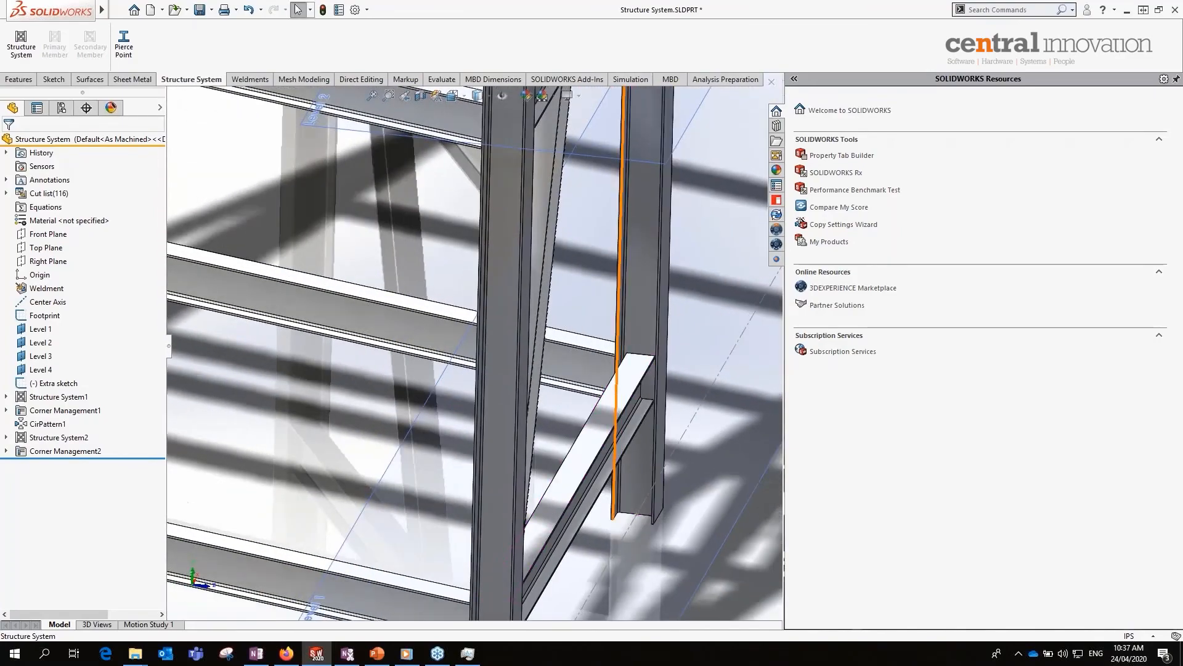
scroll(616, 333, "up", 7)
middle_click_drag(564, 231, 444, 253)
scroll(387, 336, "down", 8)
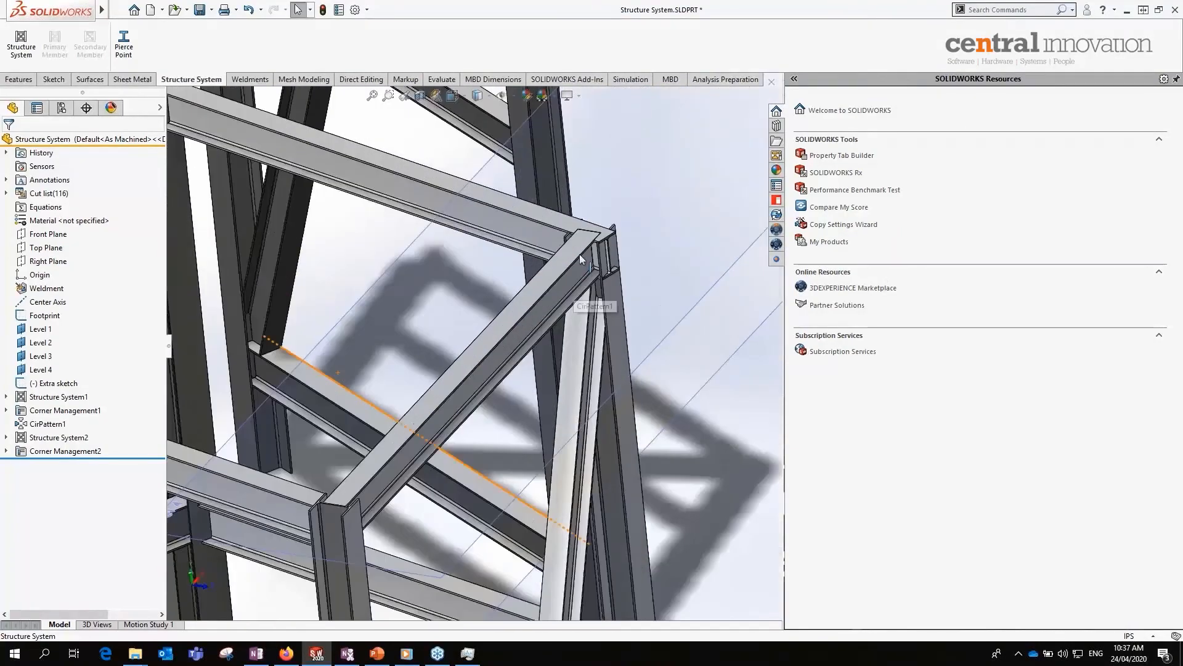
- Examine the individual corners contained in Complex Corner Group2 under Corner Management2
left_click(6, 451)
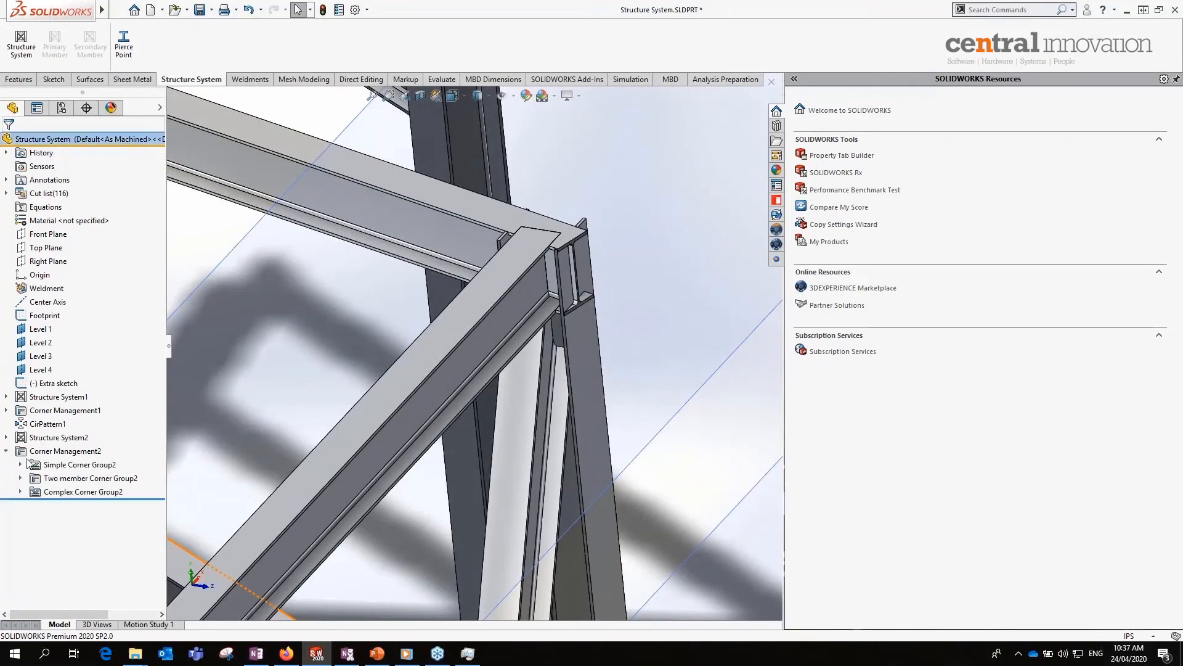
left_click(77, 493)
double_click(61, 493)
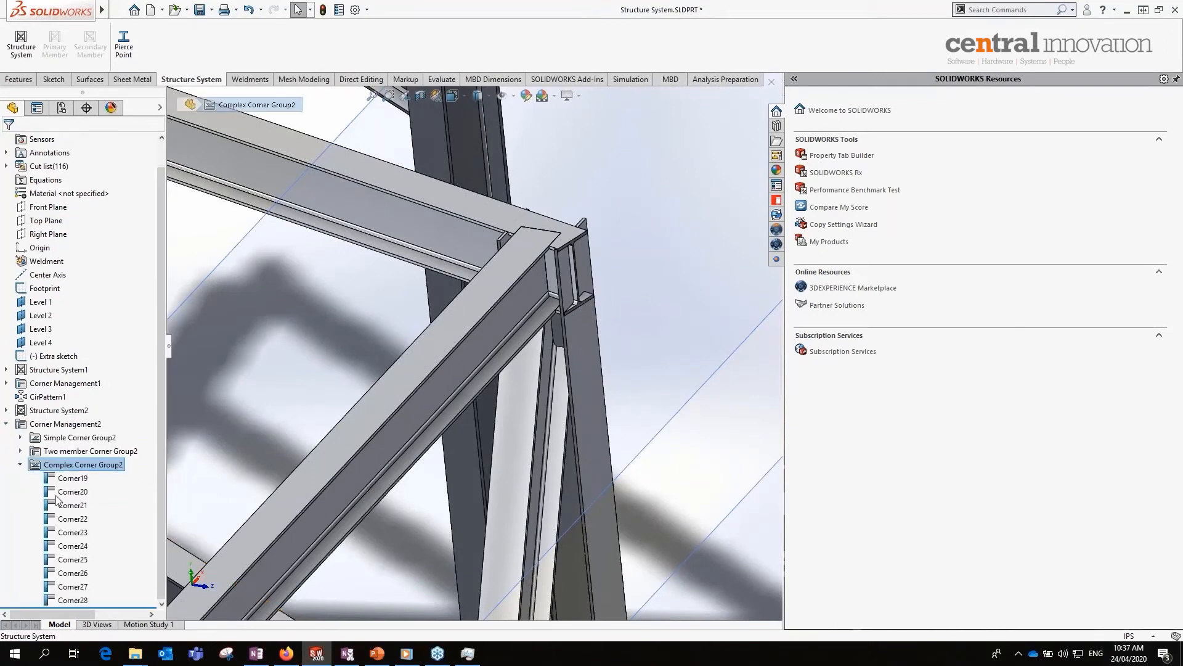
left_click(72, 478)
left_click(70, 492)
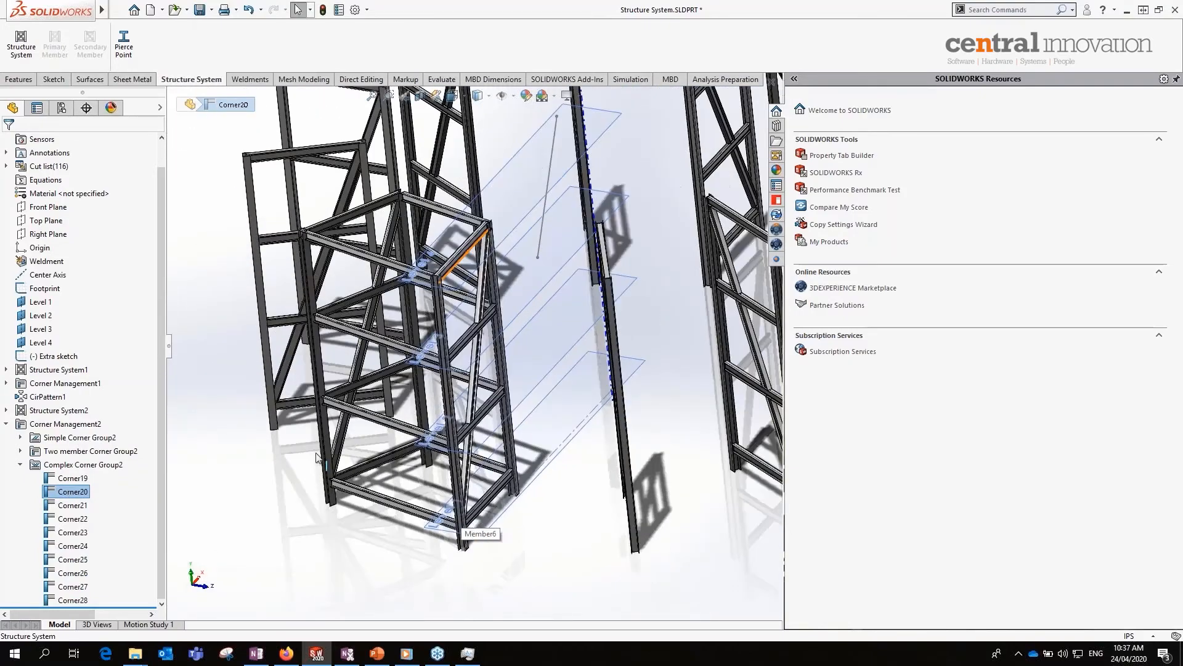
left_click(90, 506)
key("Down")
key("Down")
key("Down")
key("Down")
key("Down")
key("Down")
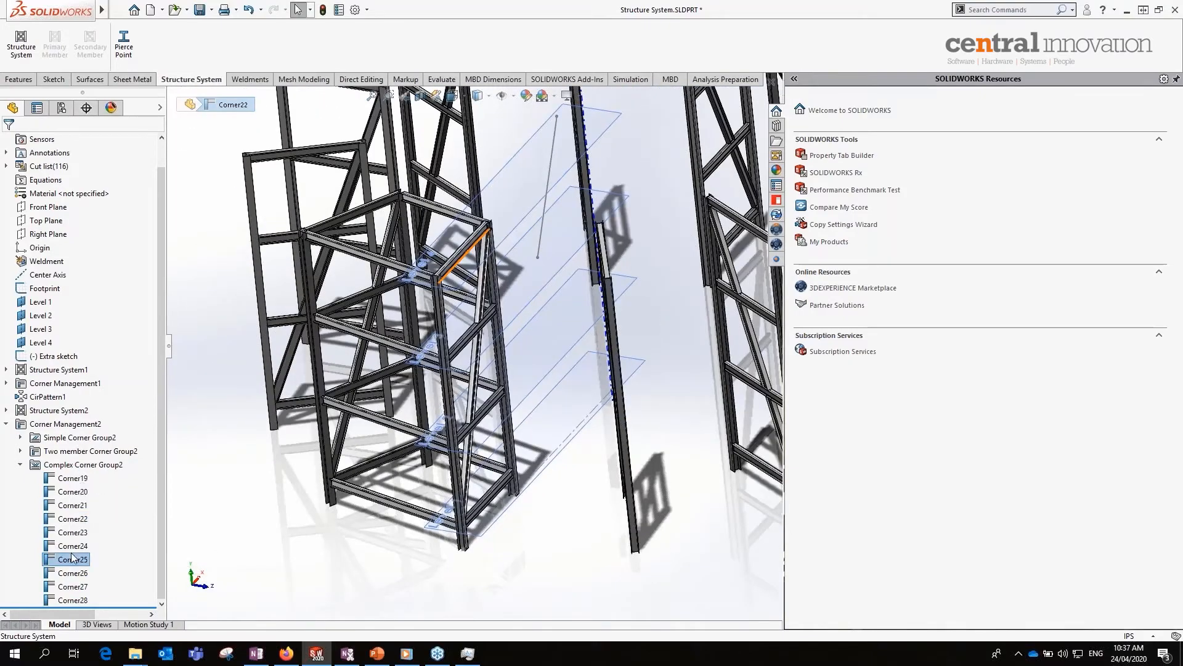
- Try switching Member18 in Corner19 of Complex Corner Group2 from body trim to planar trim, and discard the edit
right_click(64, 464)
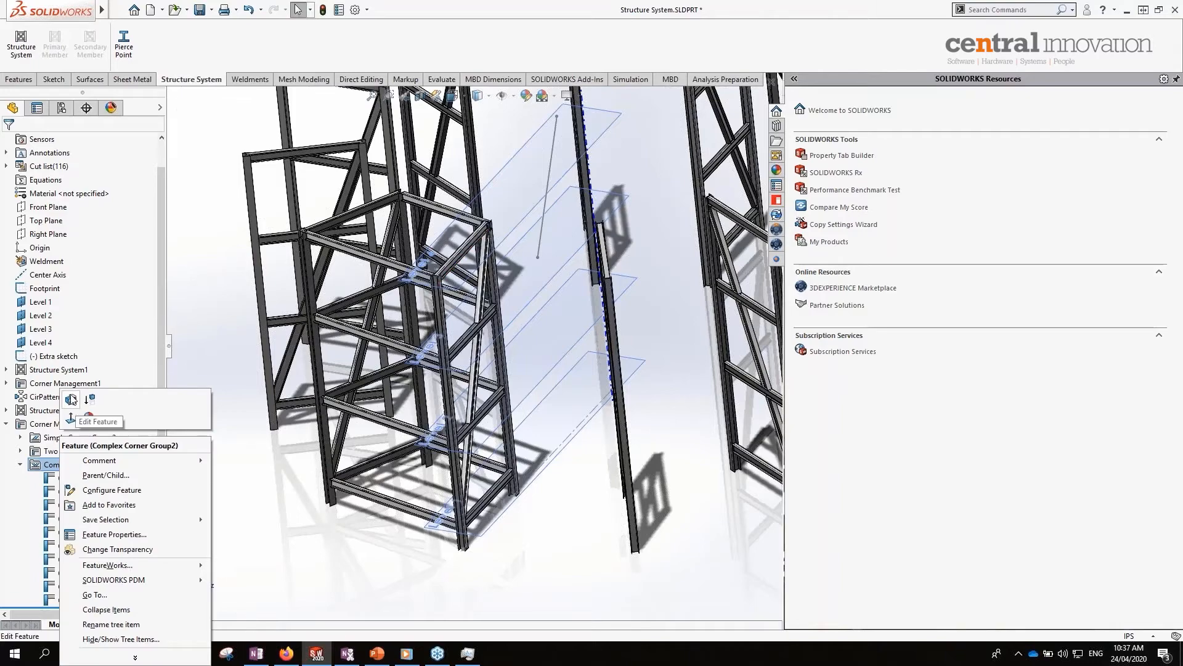
key("Escape")
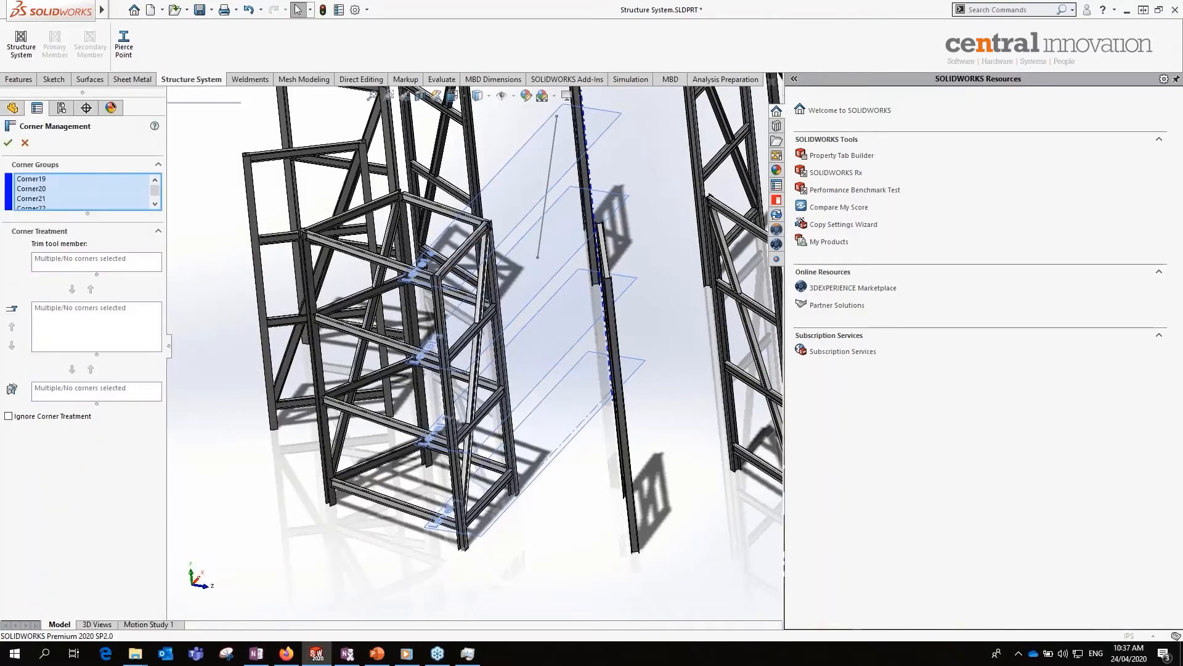
left_click(30, 179)
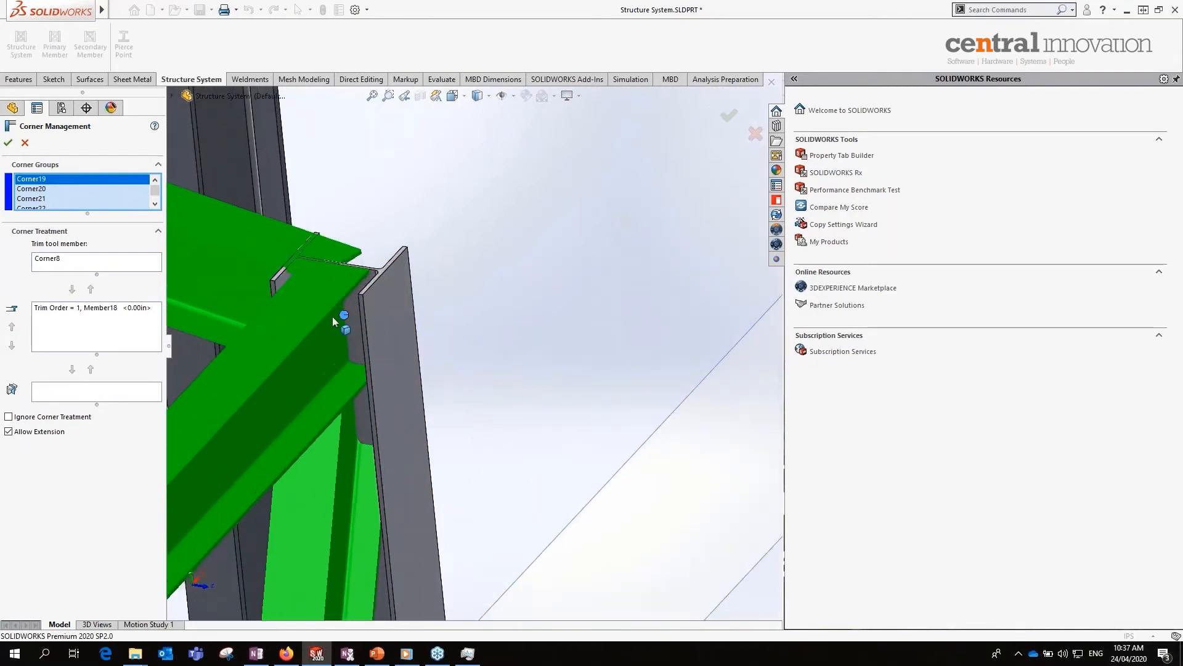
left_click(45, 258)
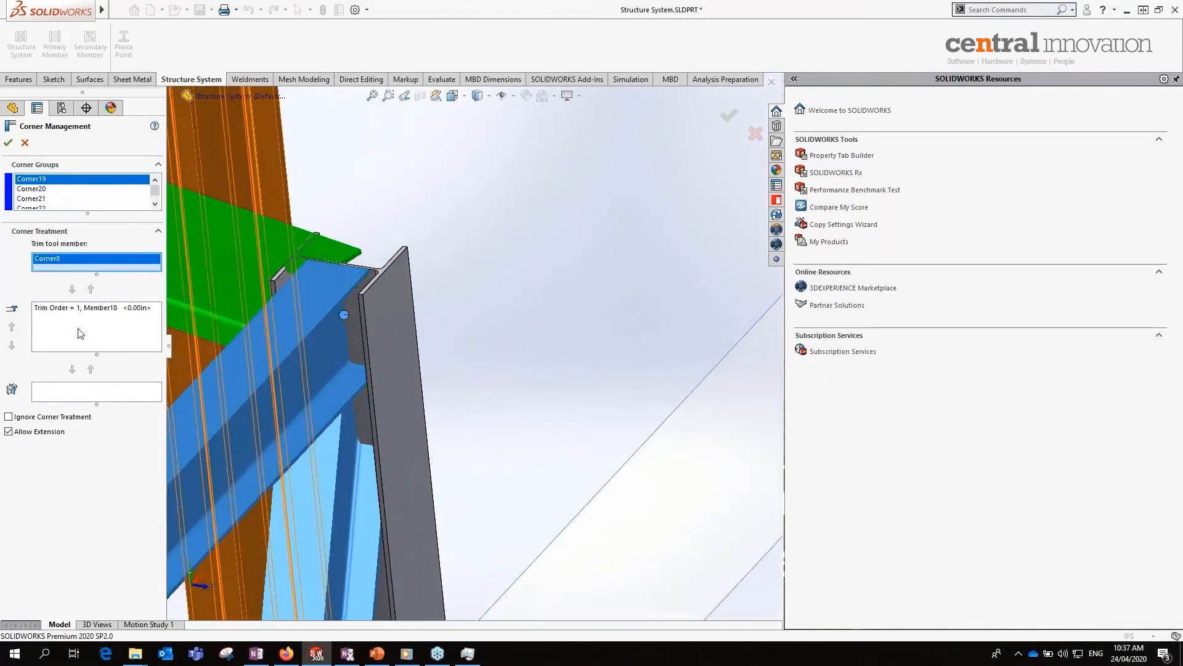
left_click(66, 307)
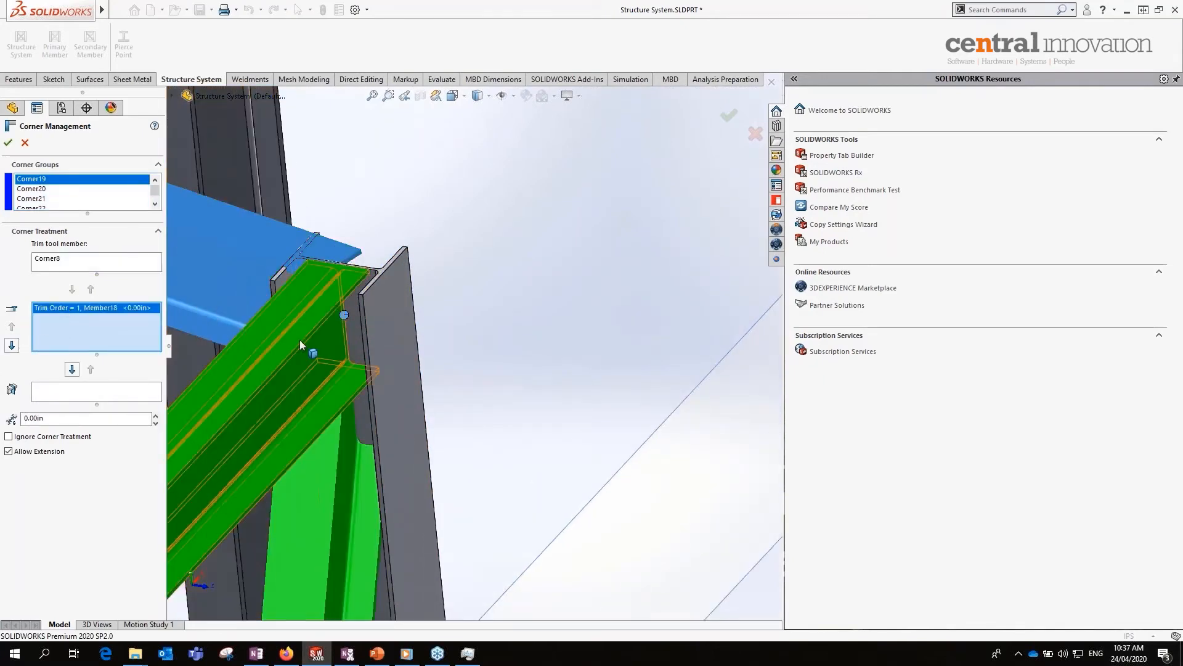
left_click(11, 346)
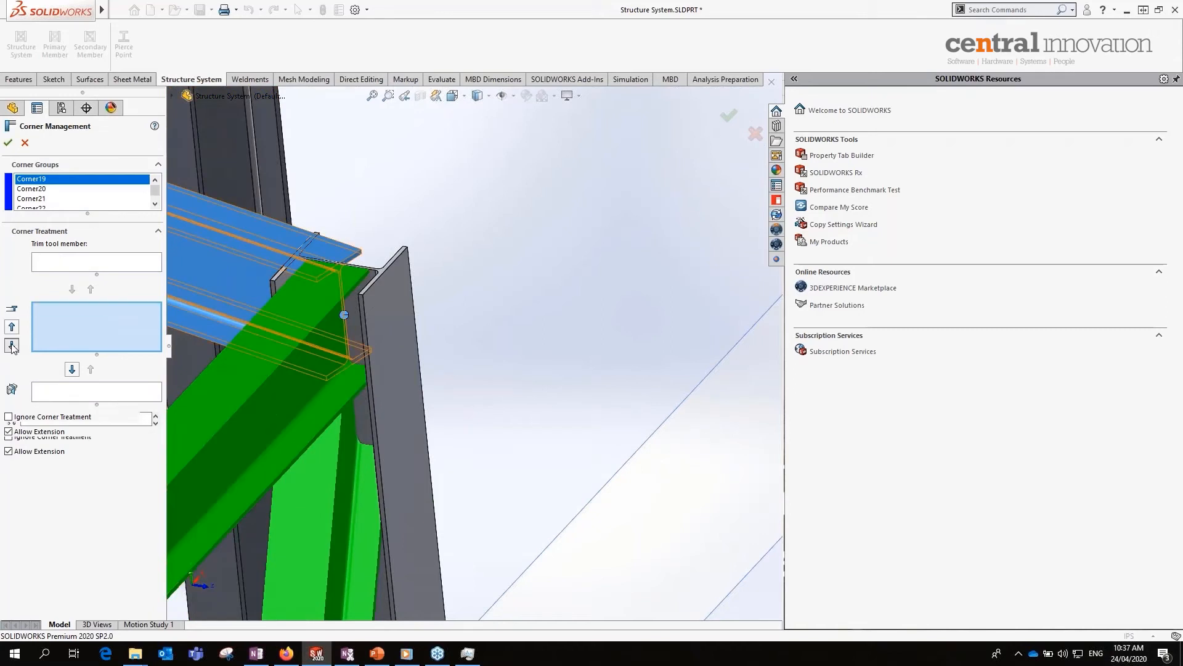
left_click(72, 370)
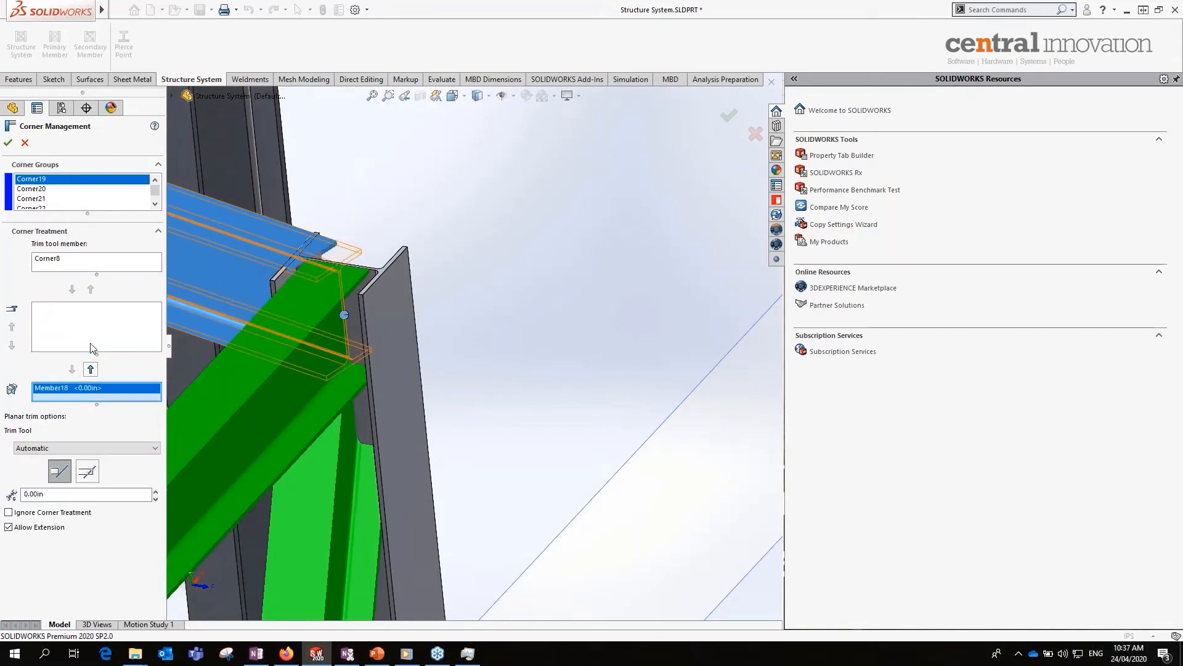
left_click(91, 370)
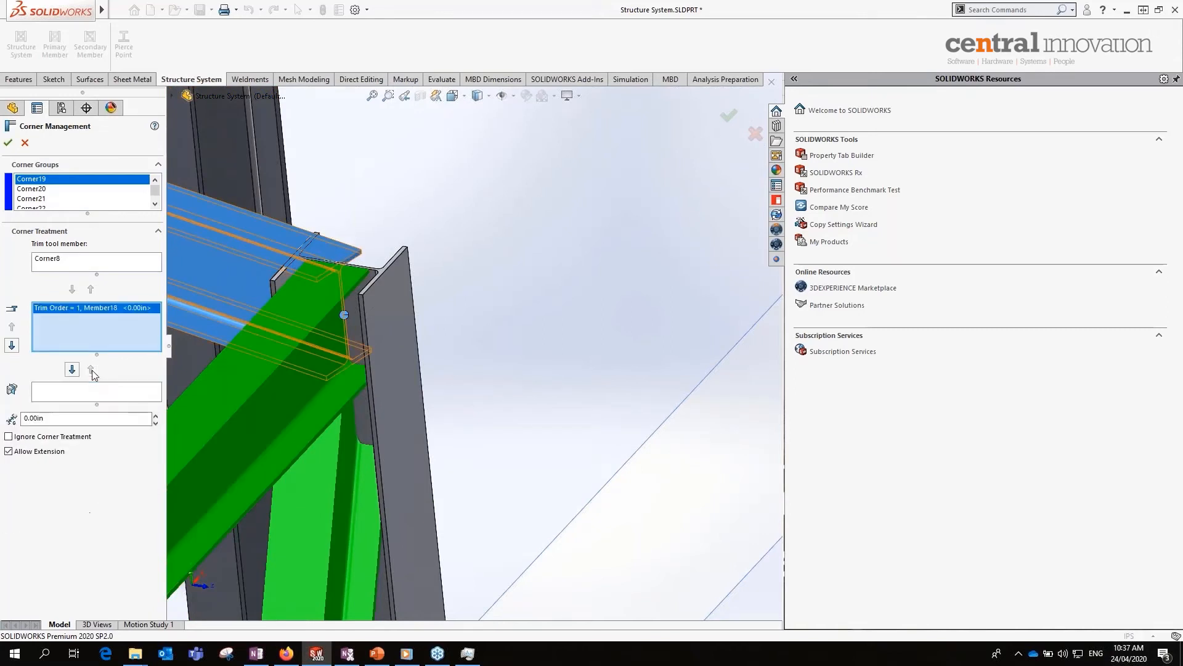
left_click(24, 147)
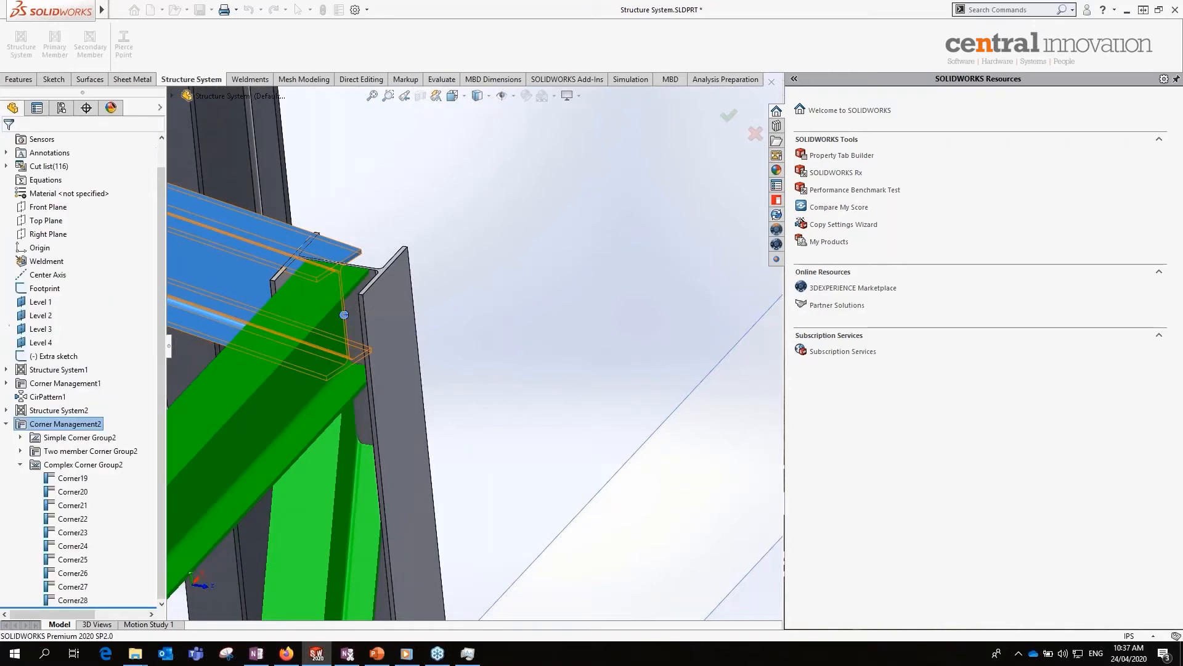
- Open Two member Corner Group2 for editing and select Corner17
left_click(51, 455)
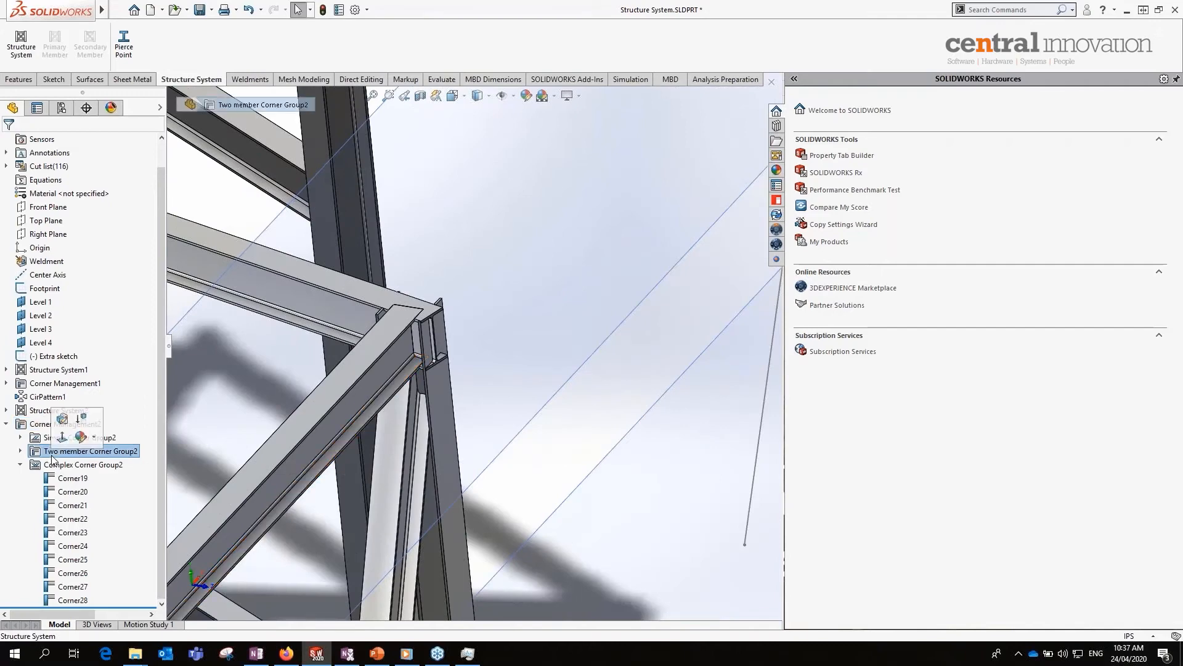
left_click(19, 451)
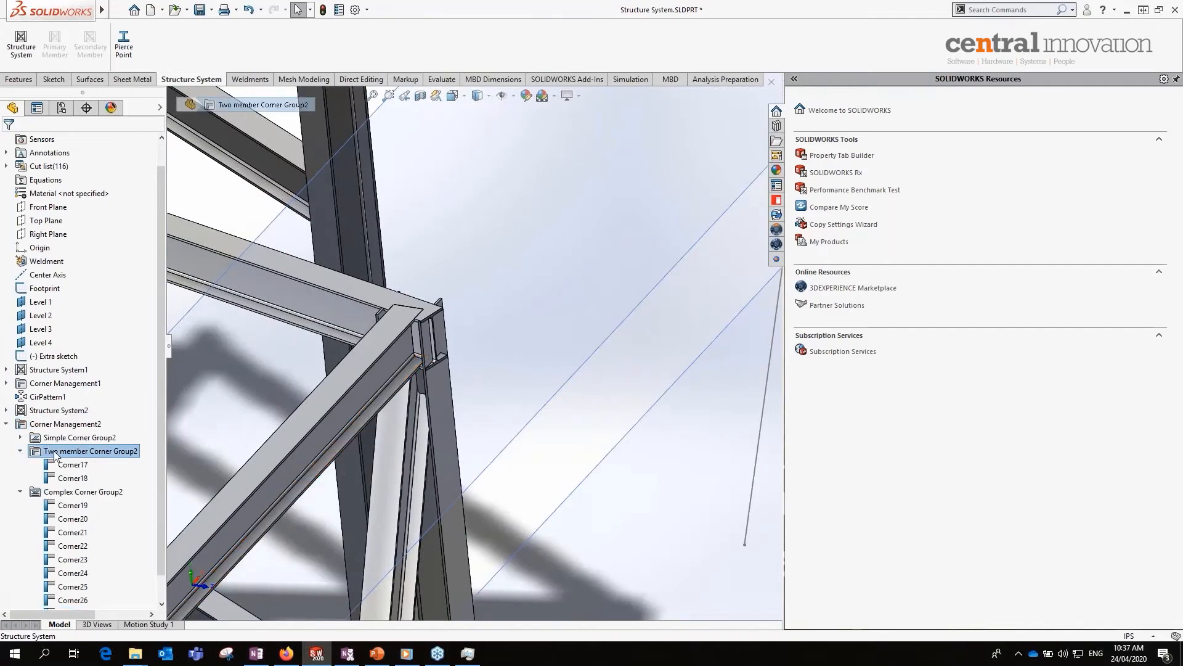
right_click(54, 455)
left_click(75, 404)
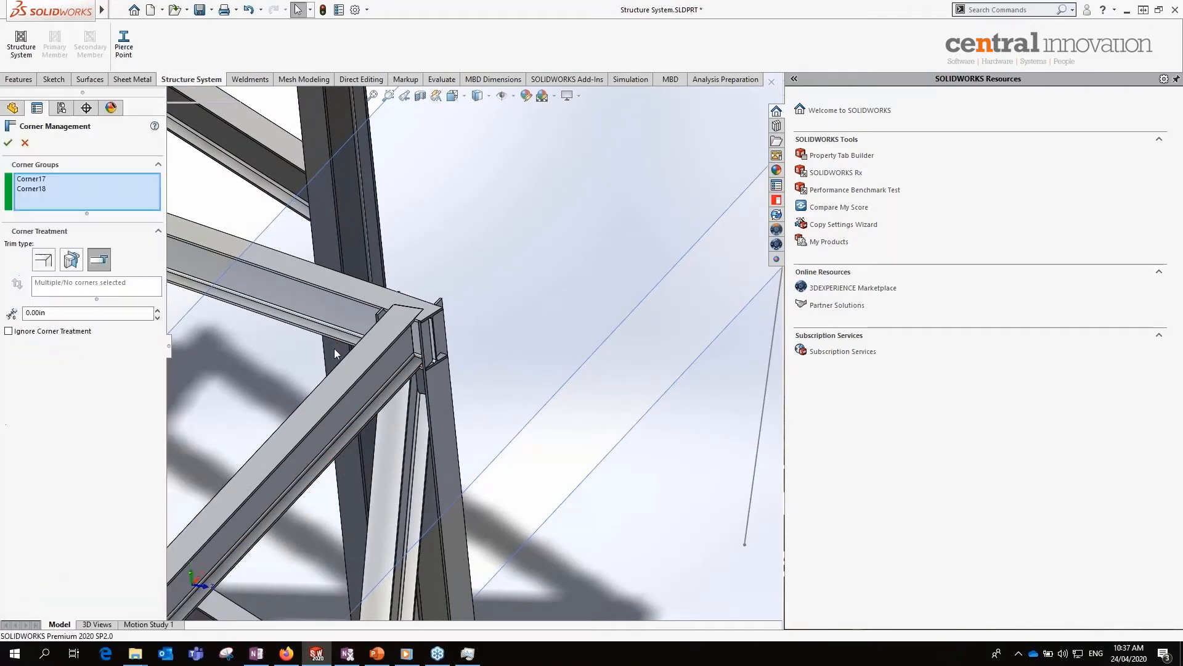
left_click(31, 178)
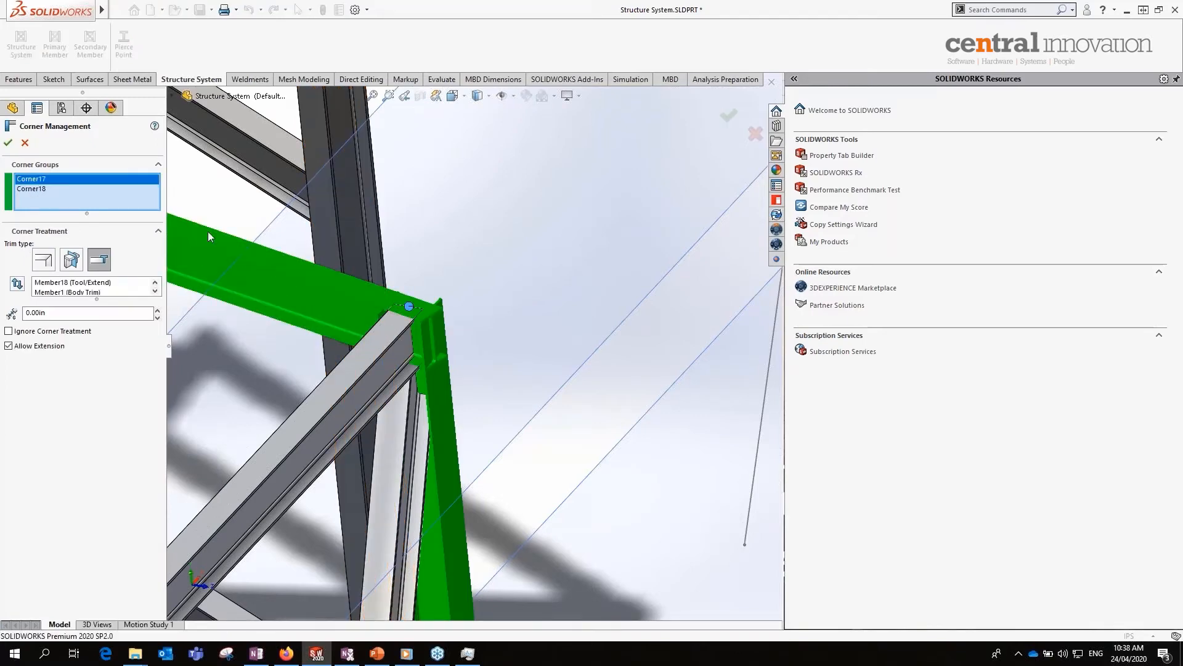
- Try the Planar, Body and Miter trim types on Corner17 and examine the mitered joint
left_click(72, 259)
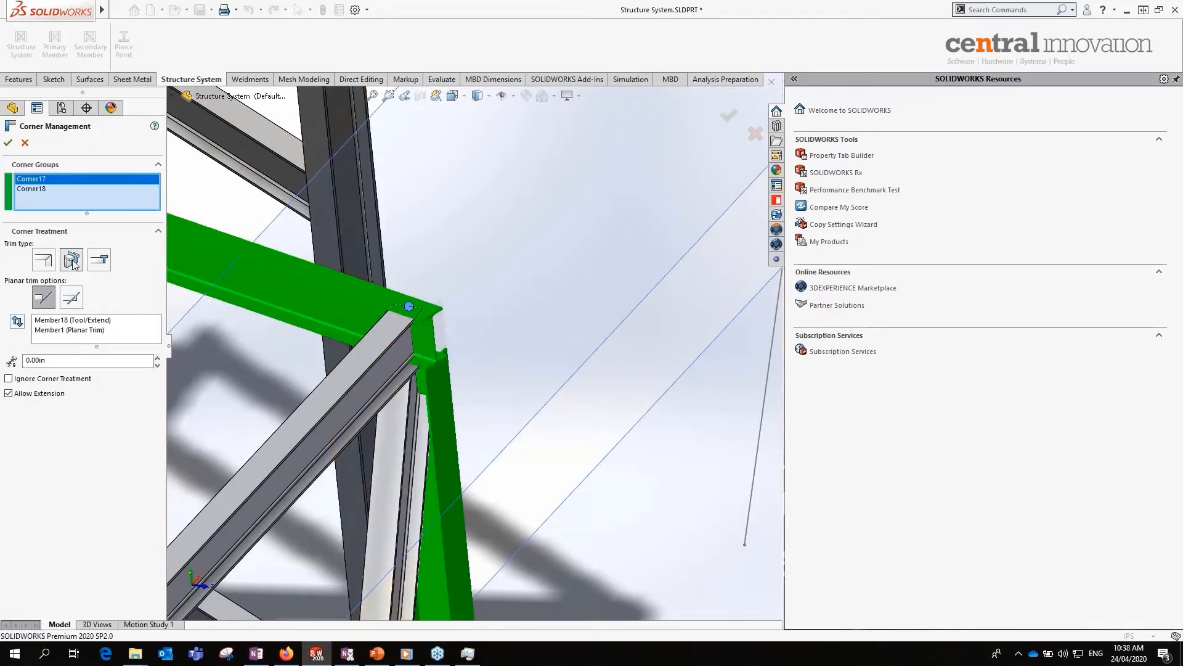
left_click(100, 262)
left_click(48, 265)
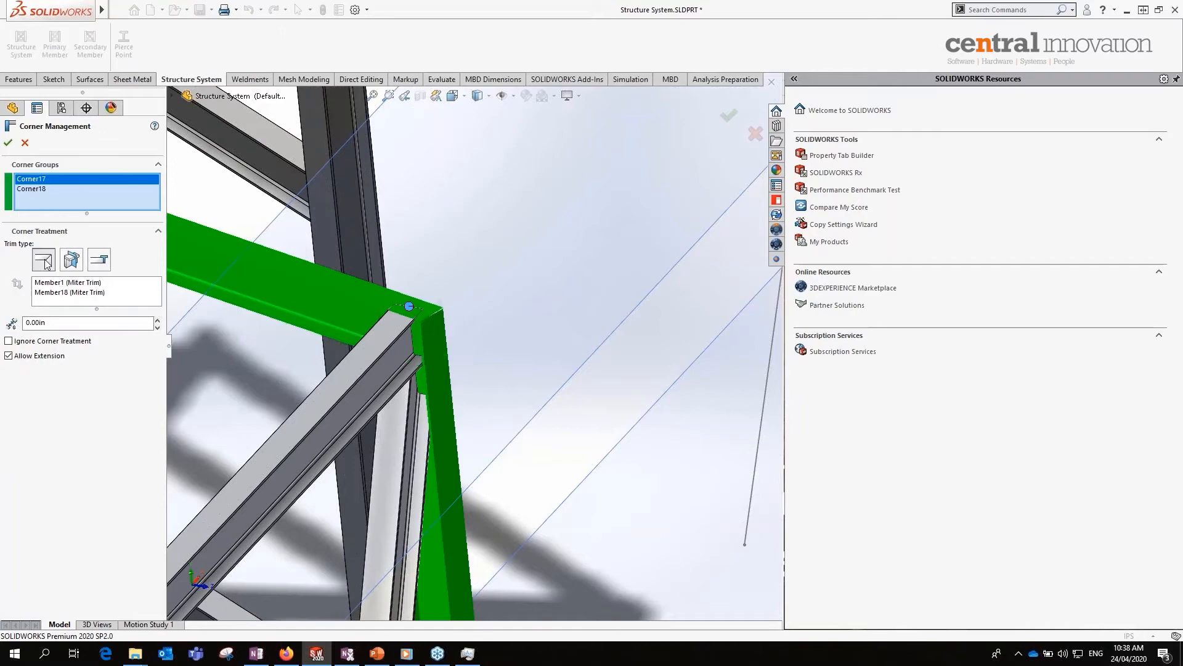
middle_click_drag(461, 340, 262, 449)
- Set Corner17 to a full contact planar trim with Member1 as the tool and Member18 trimmed, and accept the corner treatment
left_click(72, 260)
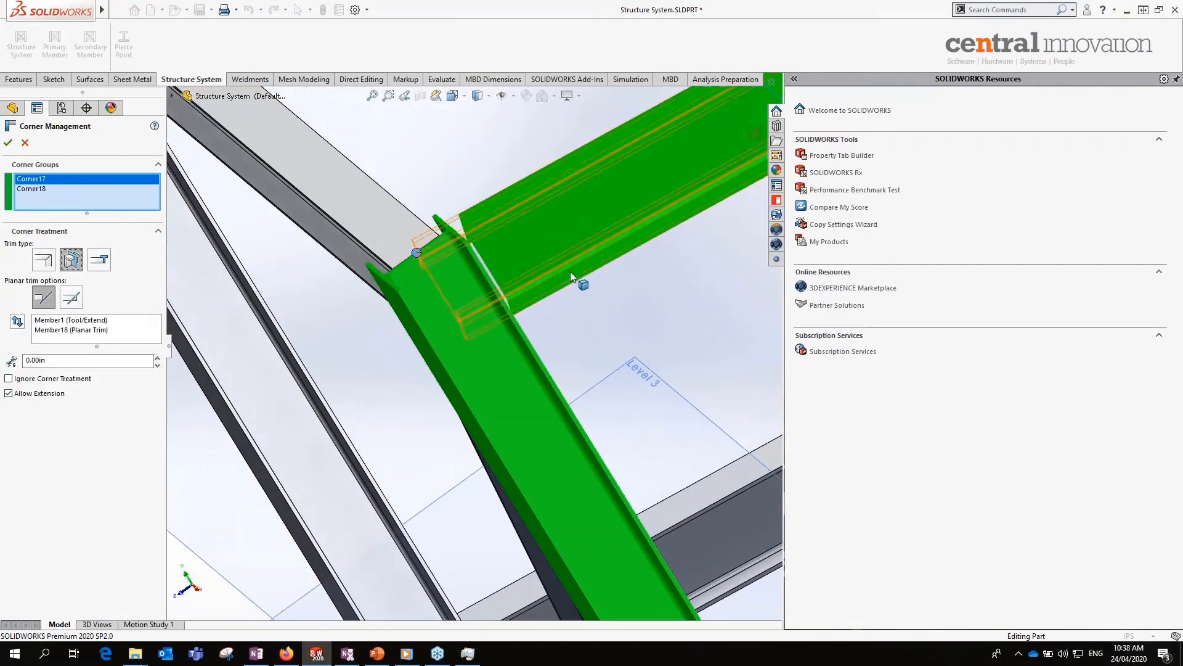
middle_click_drag(582, 280, 564, 288)
left_click(71, 297)
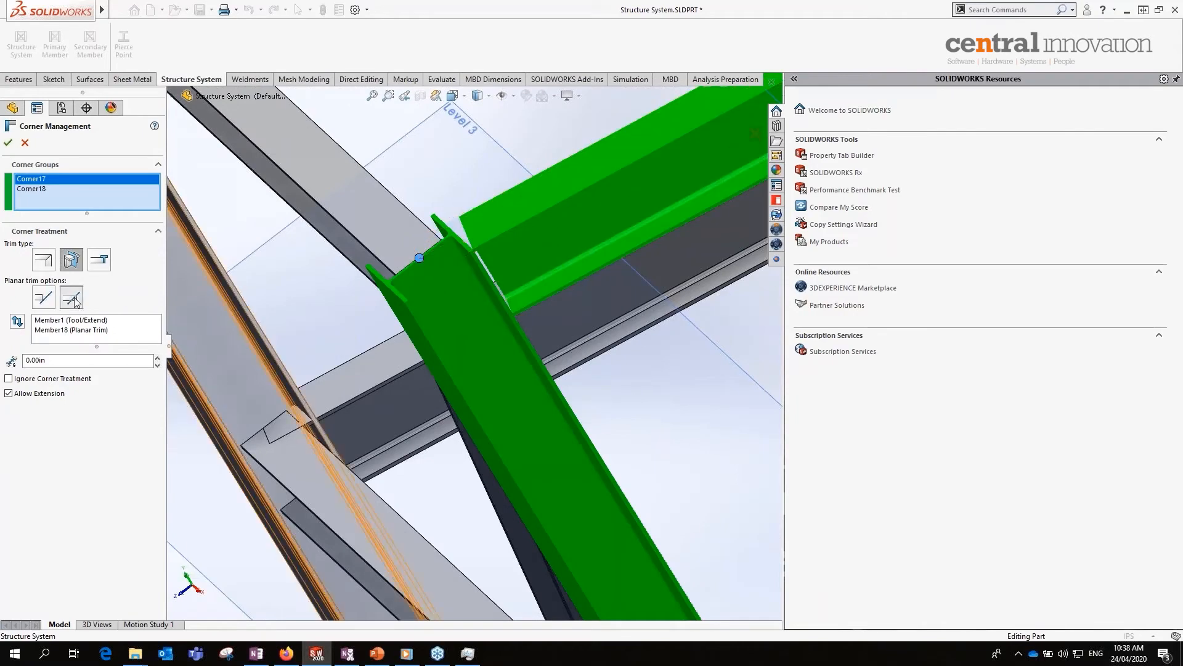
scroll(460, 272, "down", 3)
middle_click_drag(460, 272, 349, 201)
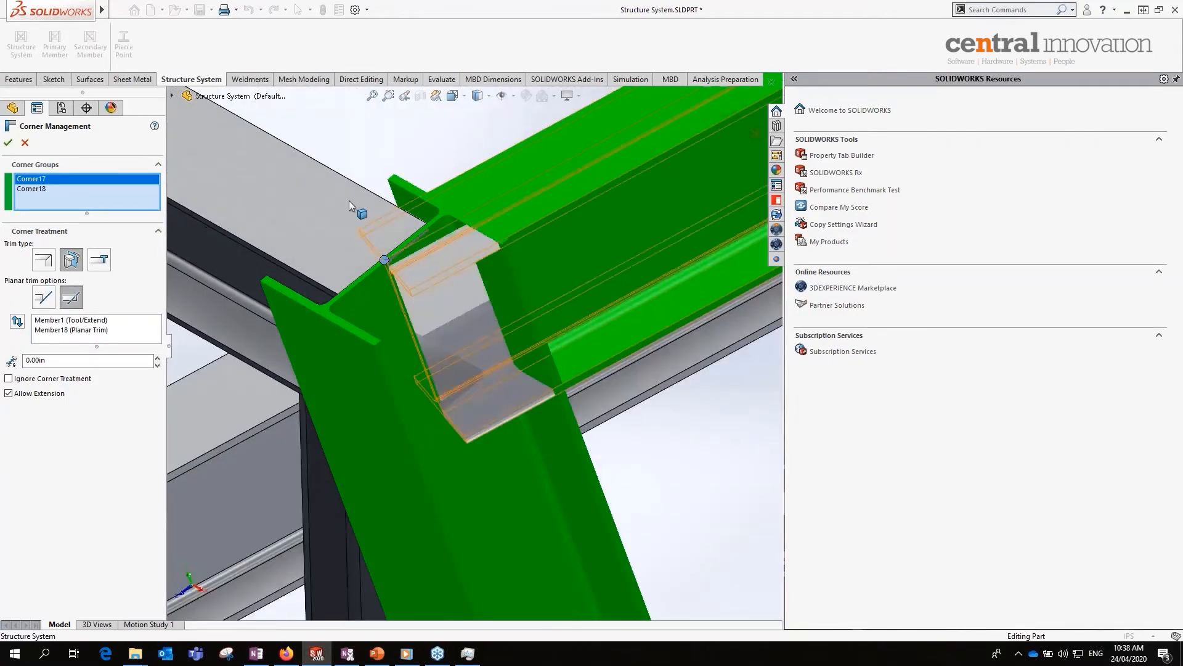
scroll(528, 270, "up", 4)
scroll(521, 279, "down", 2)
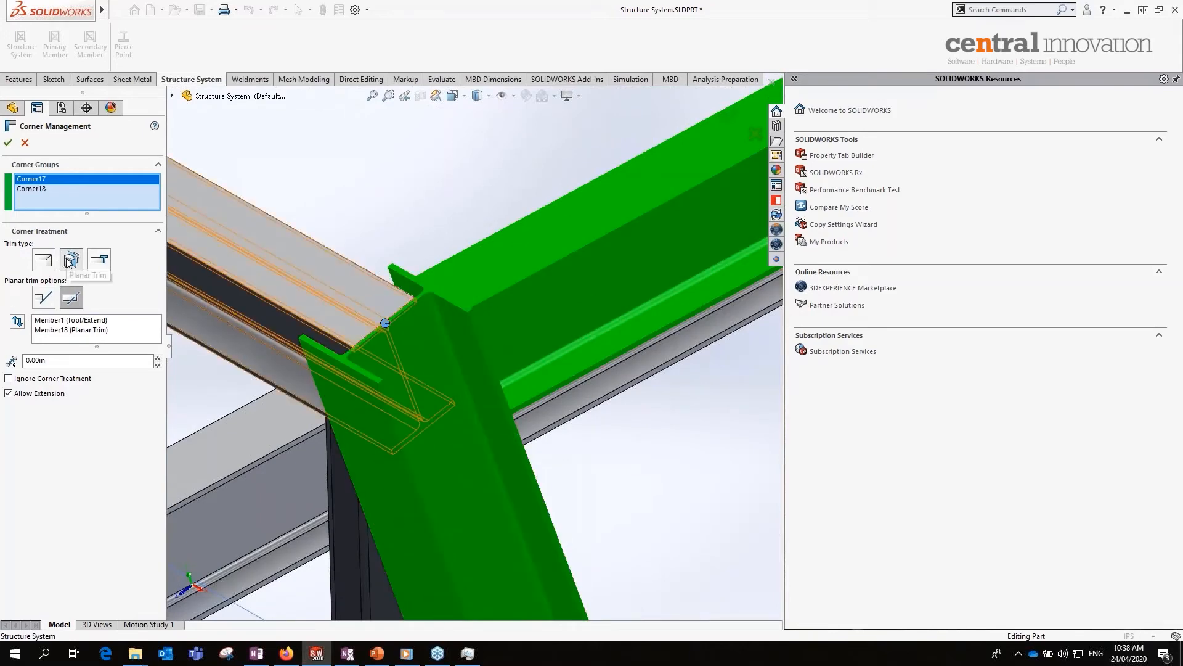
left_click(74, 295)
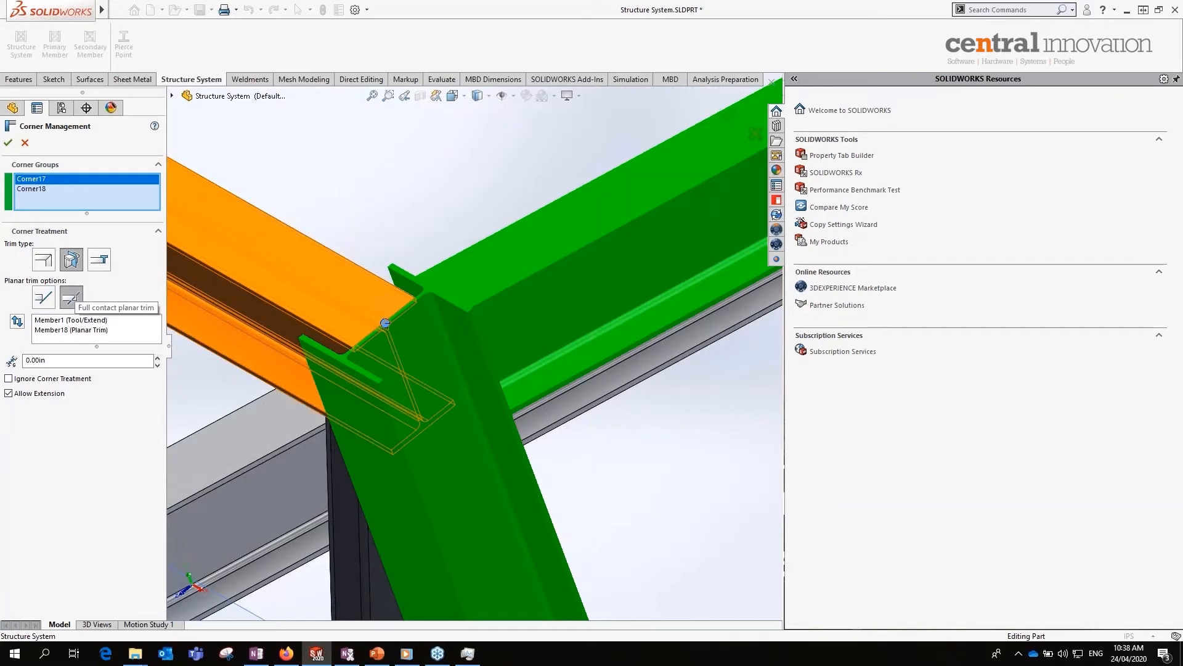
middle_click_drag(484, 391, 470, 370)
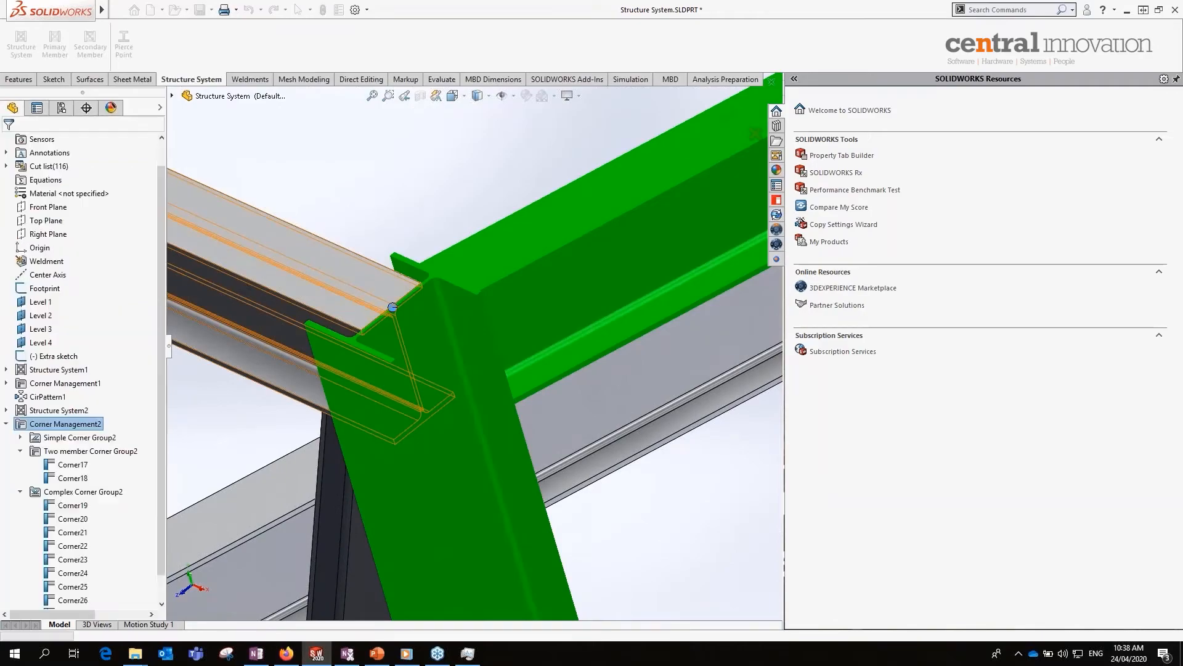
- Locate the other two-member corner at Member14, open Two member Corner Group2 for editing and select Corner18
scroll(385, 360, "up", 3)
middle_click_drag(432, 360, 312, 360)
scroll(313, 360, "up", 6)
scroll(269, 245, "down", 6)
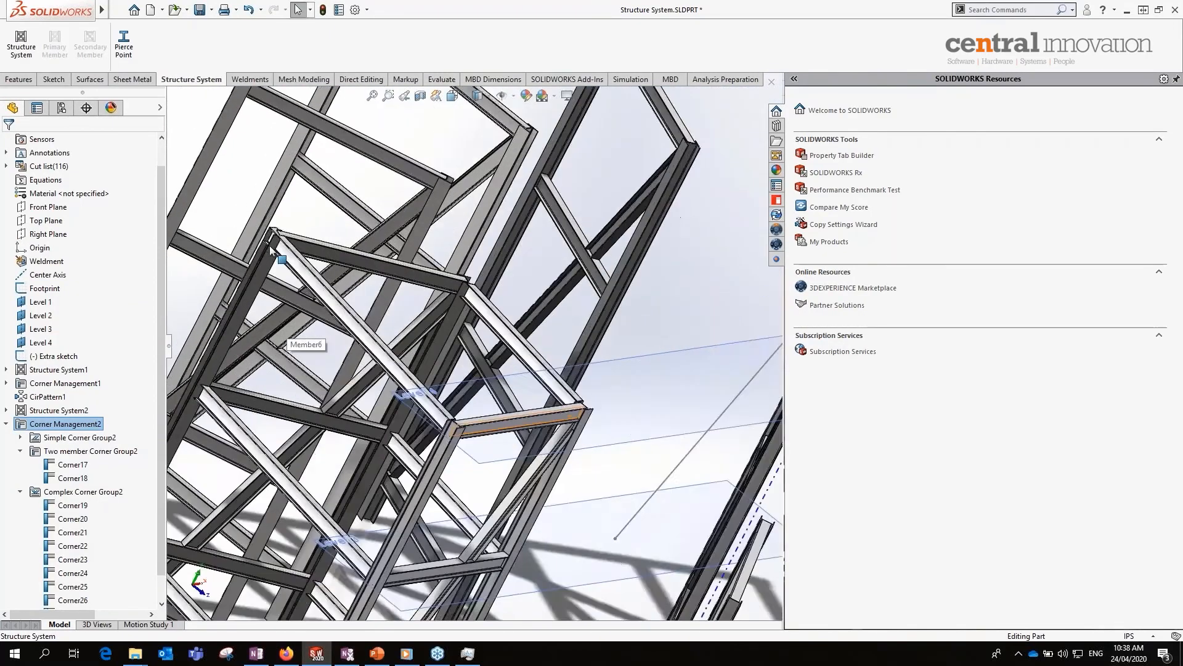
left_click(346, 297)
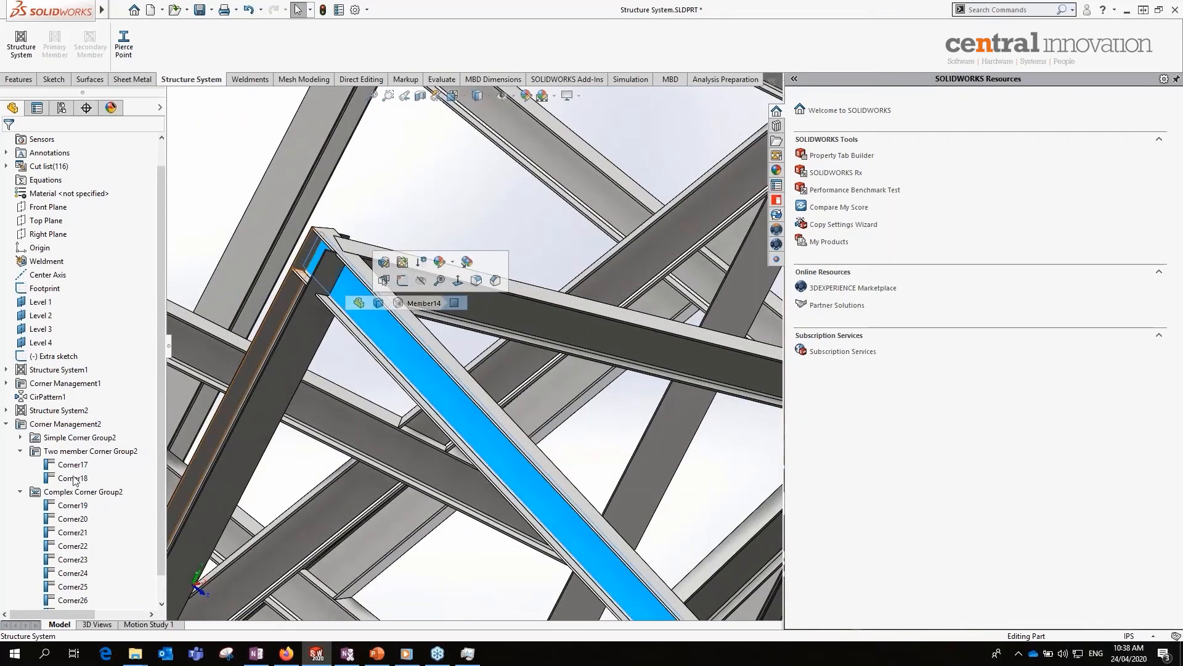
left_click(59, 454)
right_click(59, 455)
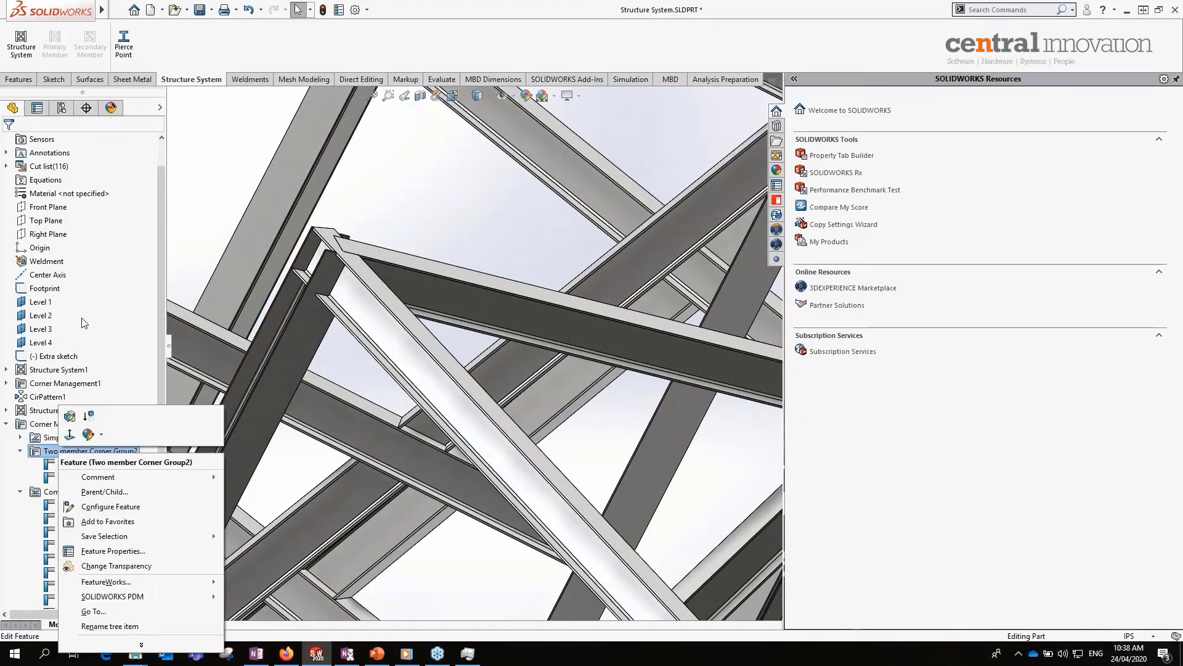
left_click(72, 418)
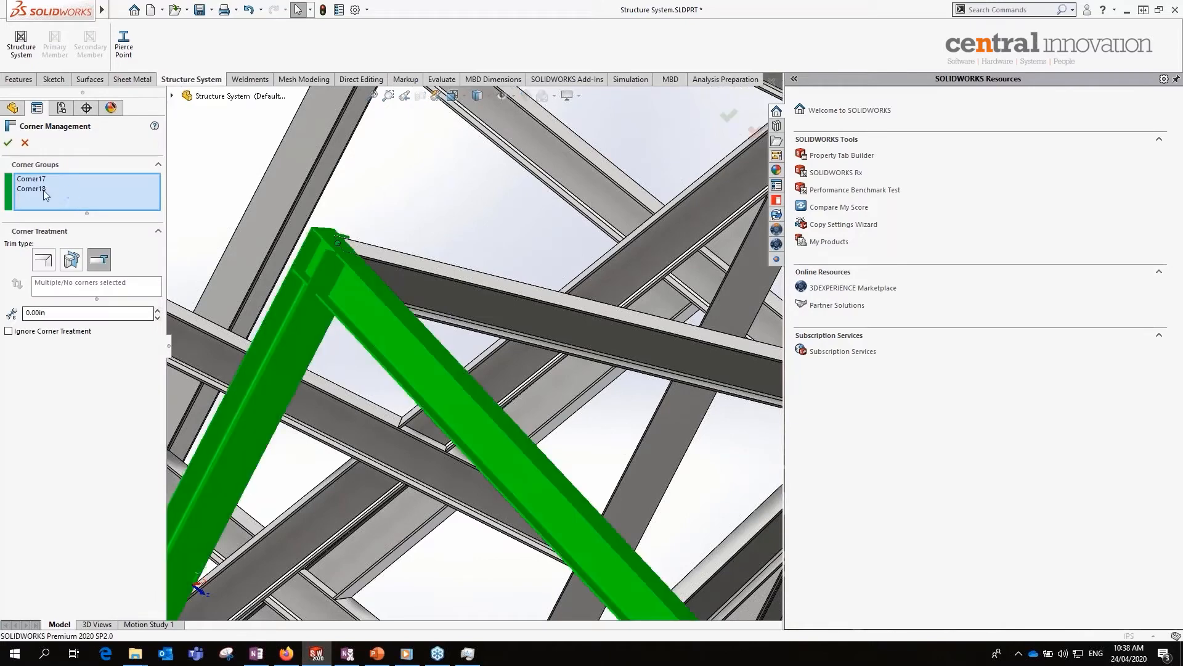
left_click(34, 189)
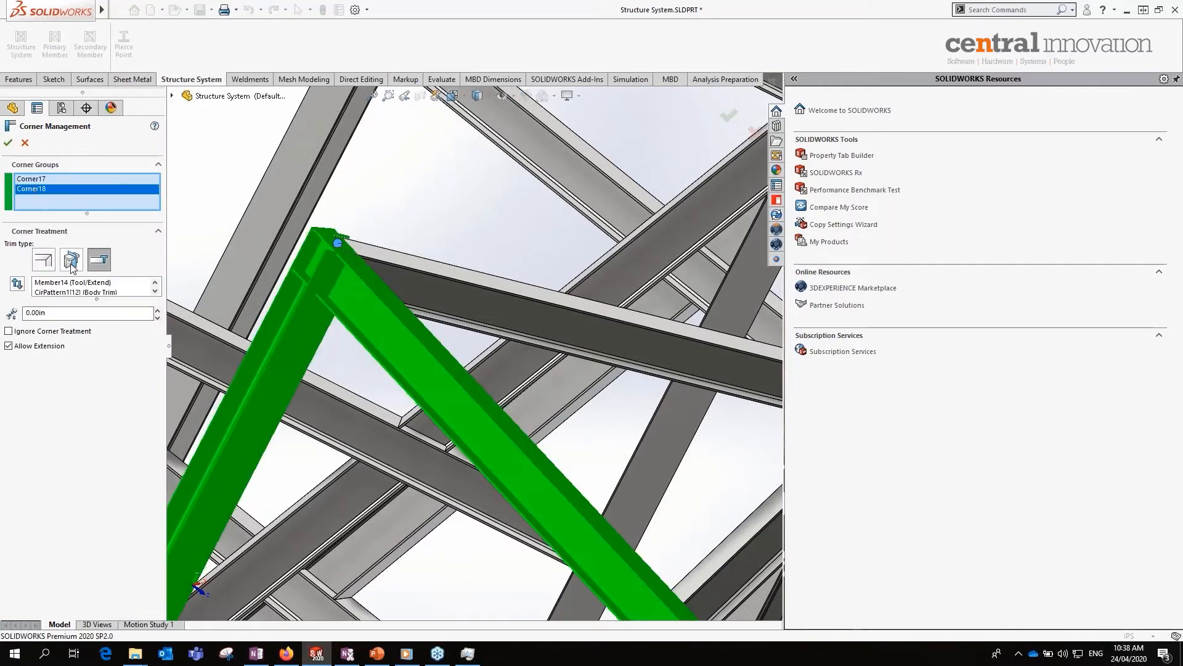
- Try the Planar, Body and Miter trim types on Corner18
left_click(72, 261)
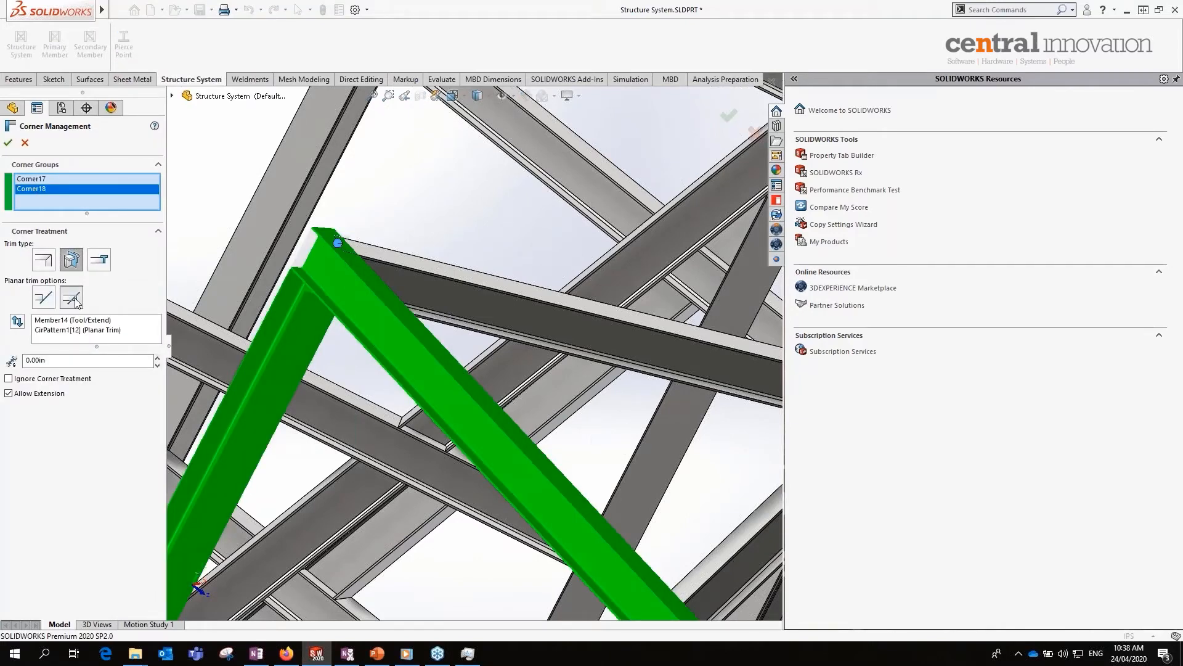
left_click(52, 300)
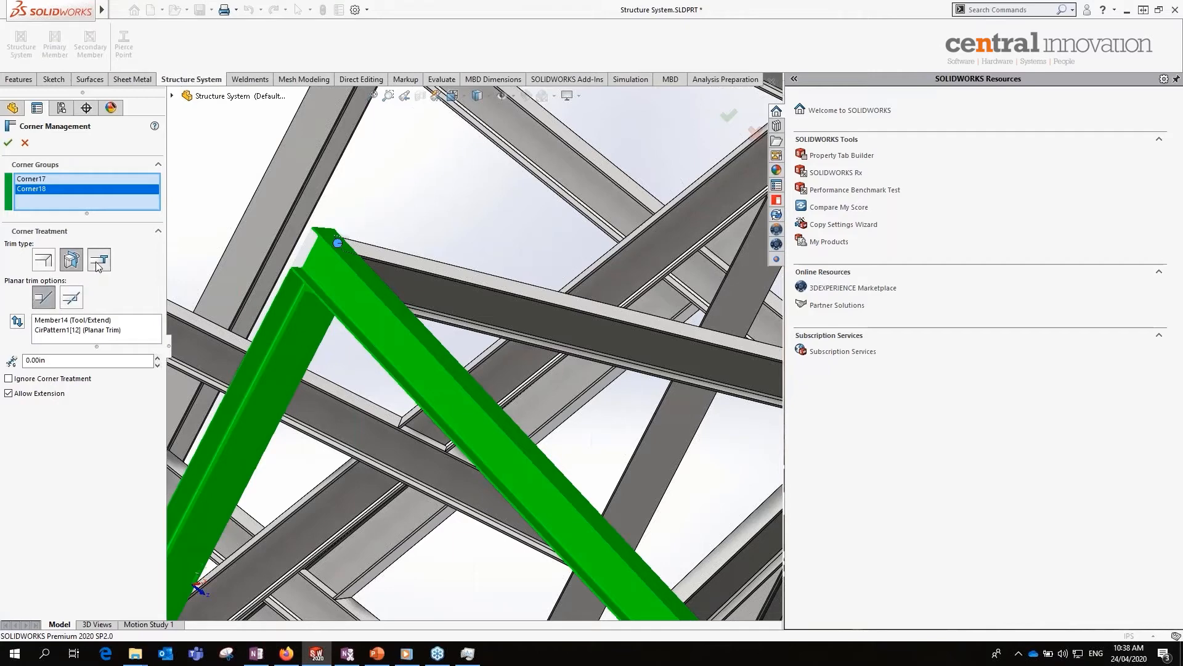
left_click(98, 262)
left_click(44, 260)
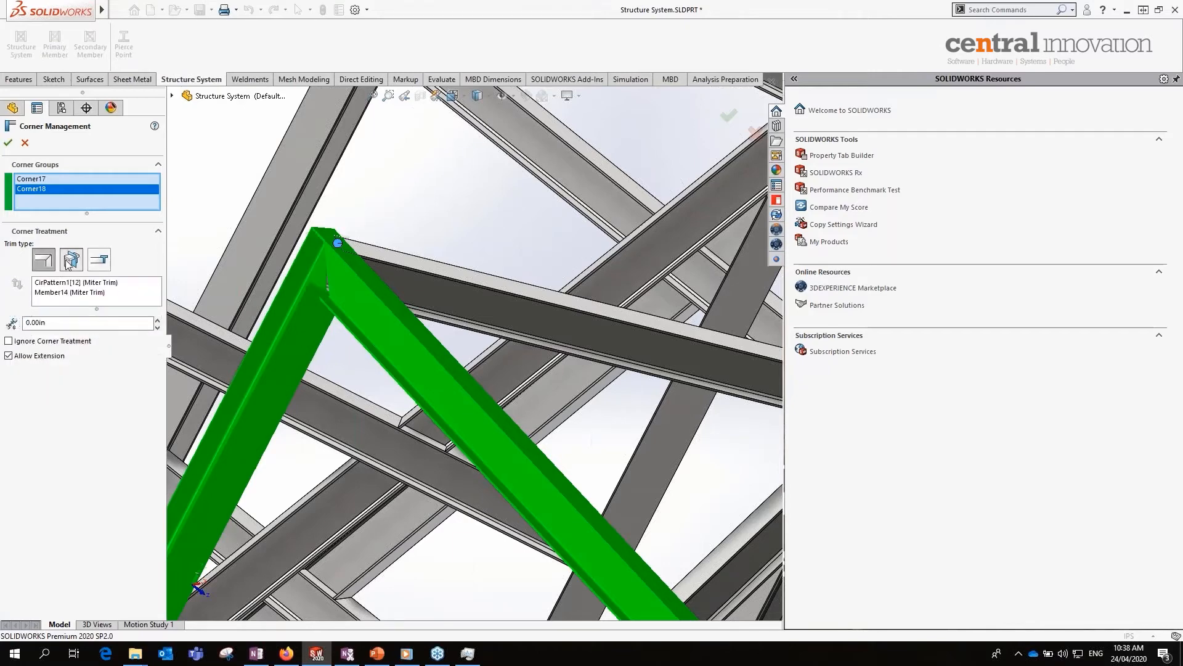
- Set Corner18 to a full contact planar trim with CirPattern1[12] as the tool and Member14 trimmed, and accept it
left_click(70, 260)
scroll(349, 271, "down", 6)
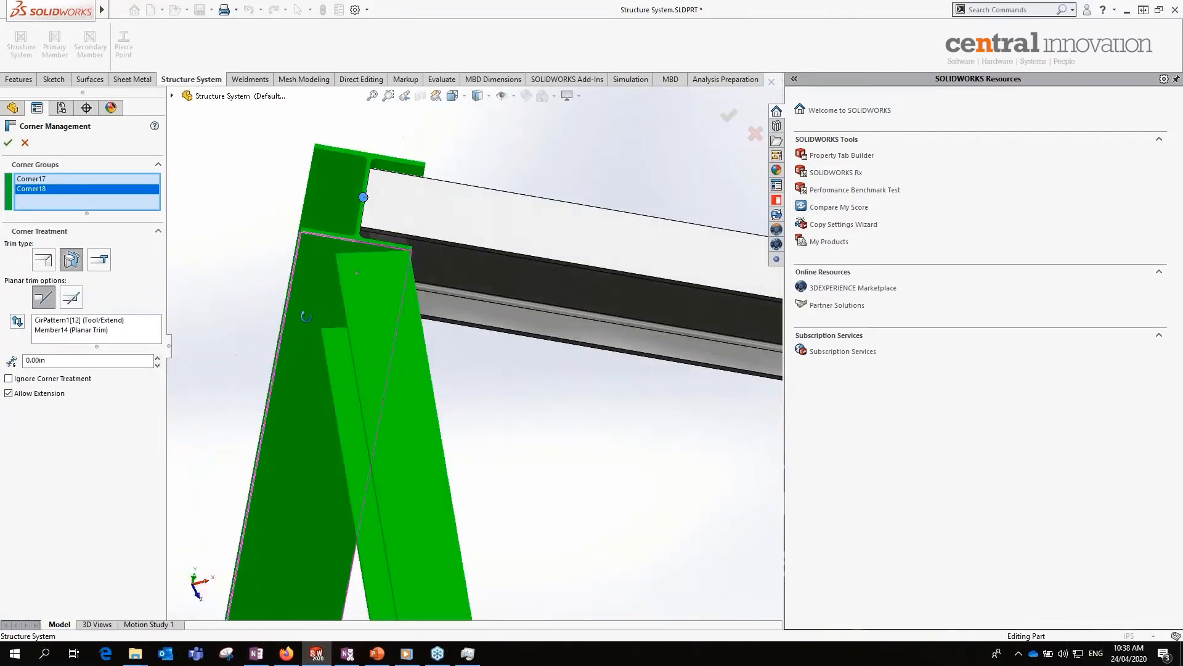
left_click(72, 297)
scroll(515, 431, "up", 6)
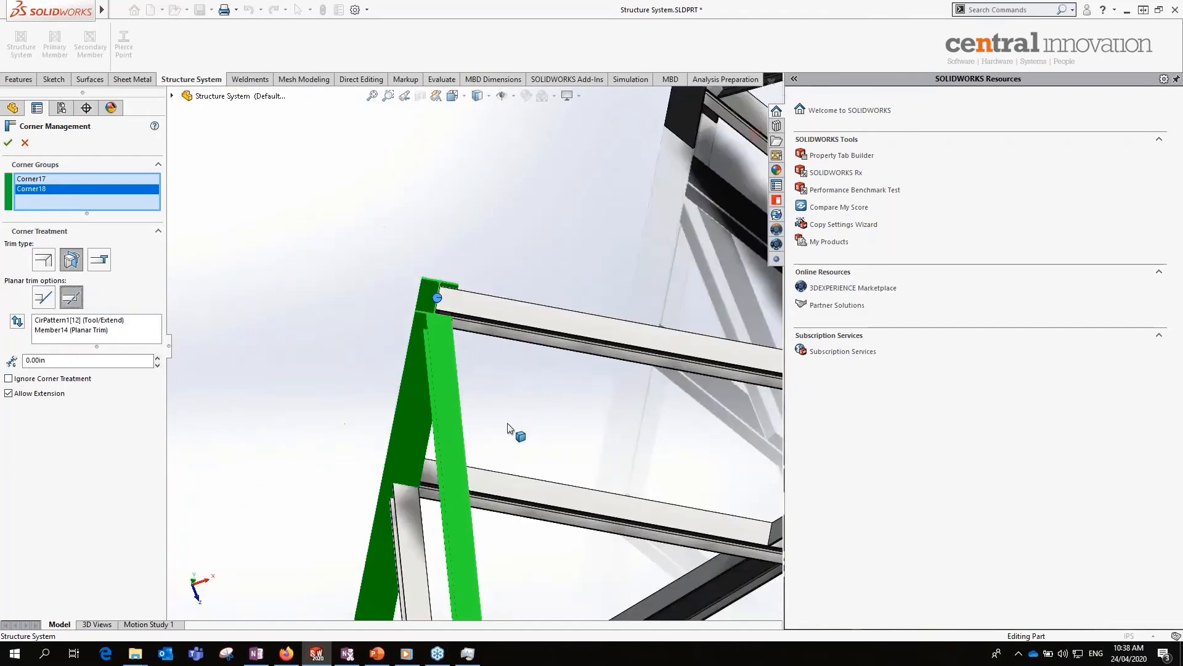
scroll(586, 467, "down", 3)
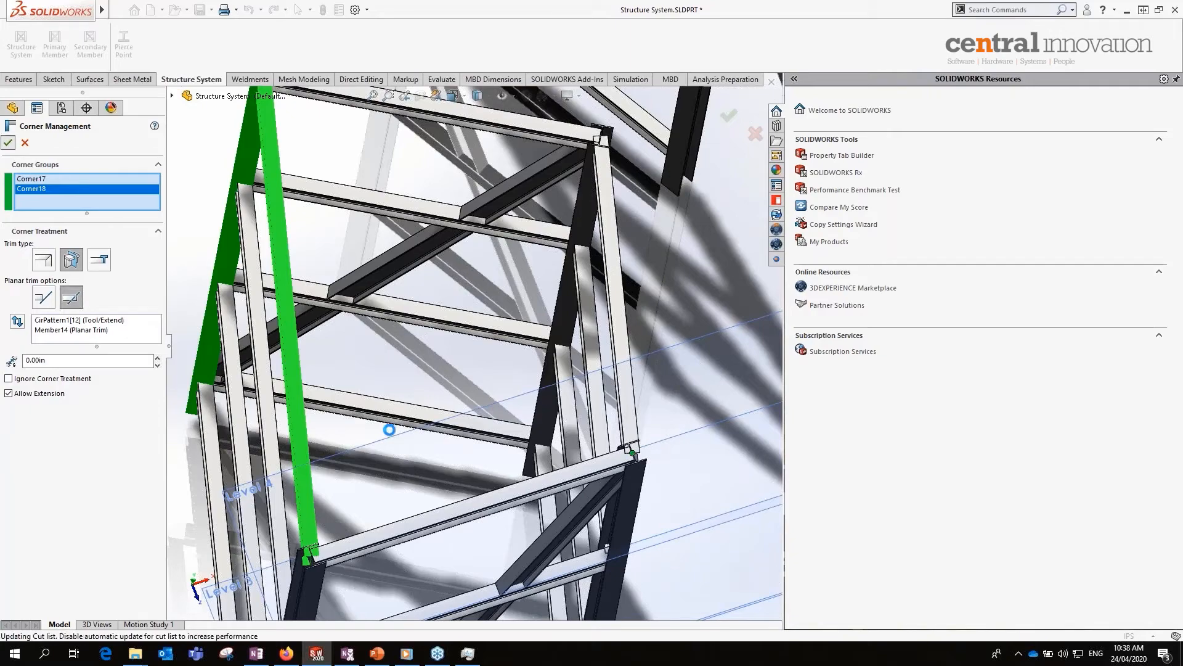
- Examine the corner joints and the beams connecting the frames, and bring up the weldment commands
scroll(284, 208, "up", 3)
scroll(284, 208, "down", 5)
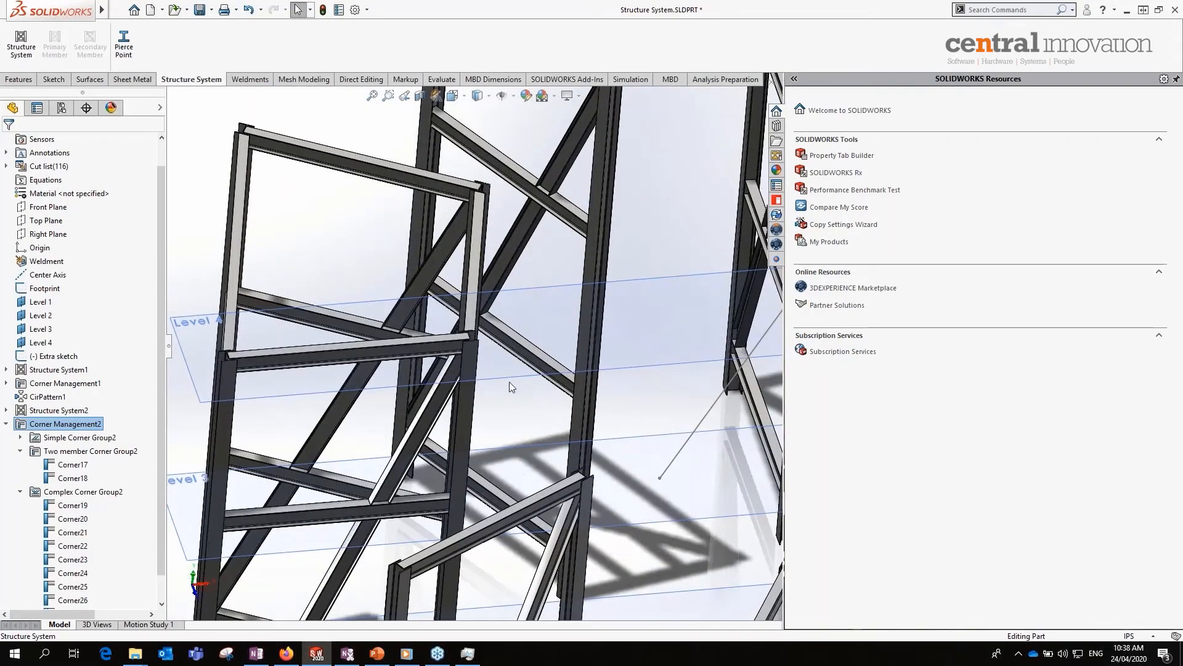
scroll(510, 386, "down", 5)
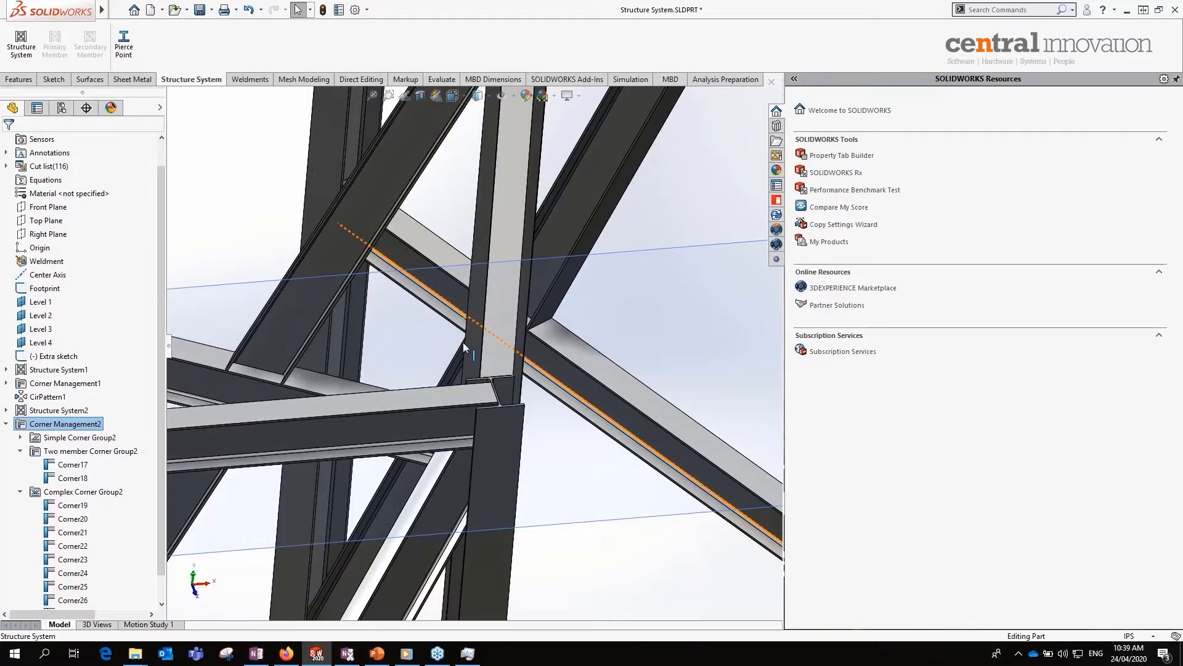
scroll(463, 342, "up", 10)
middle_click_drag(463, 342, 432, 311)
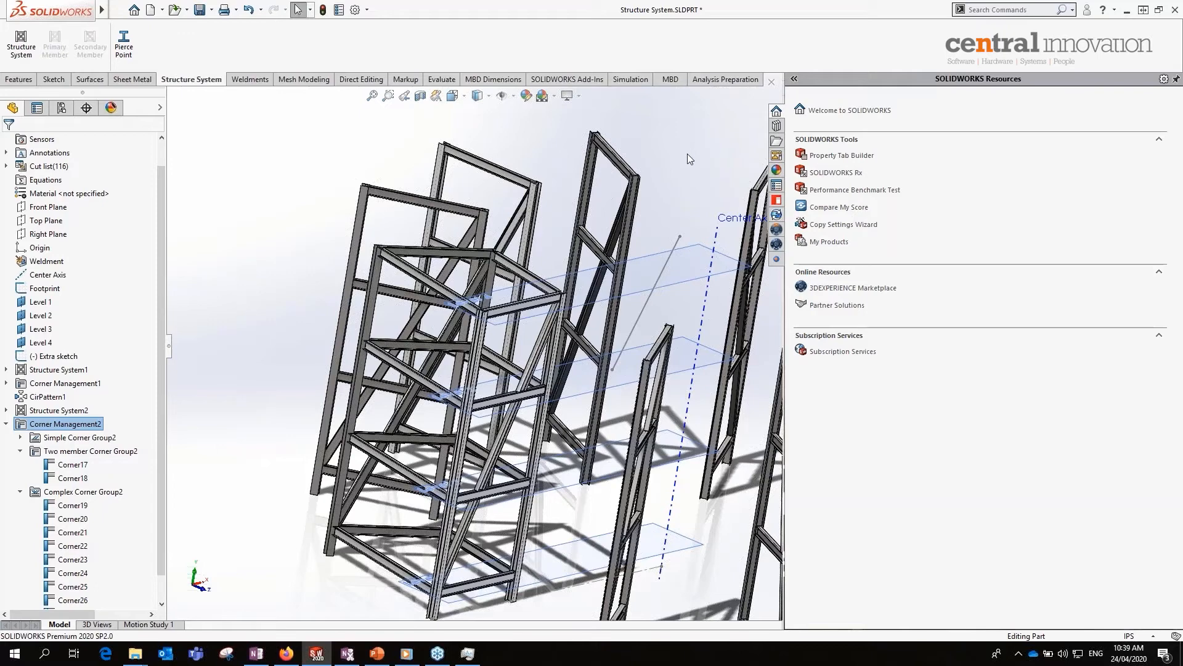
left_click(262, 80)
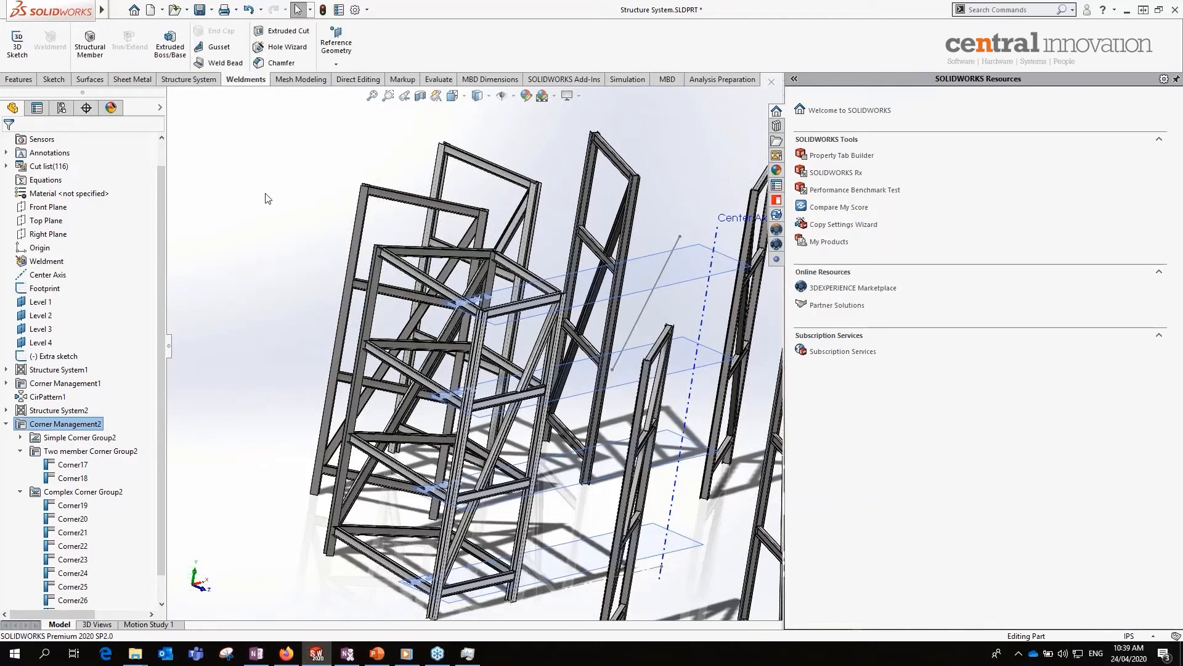
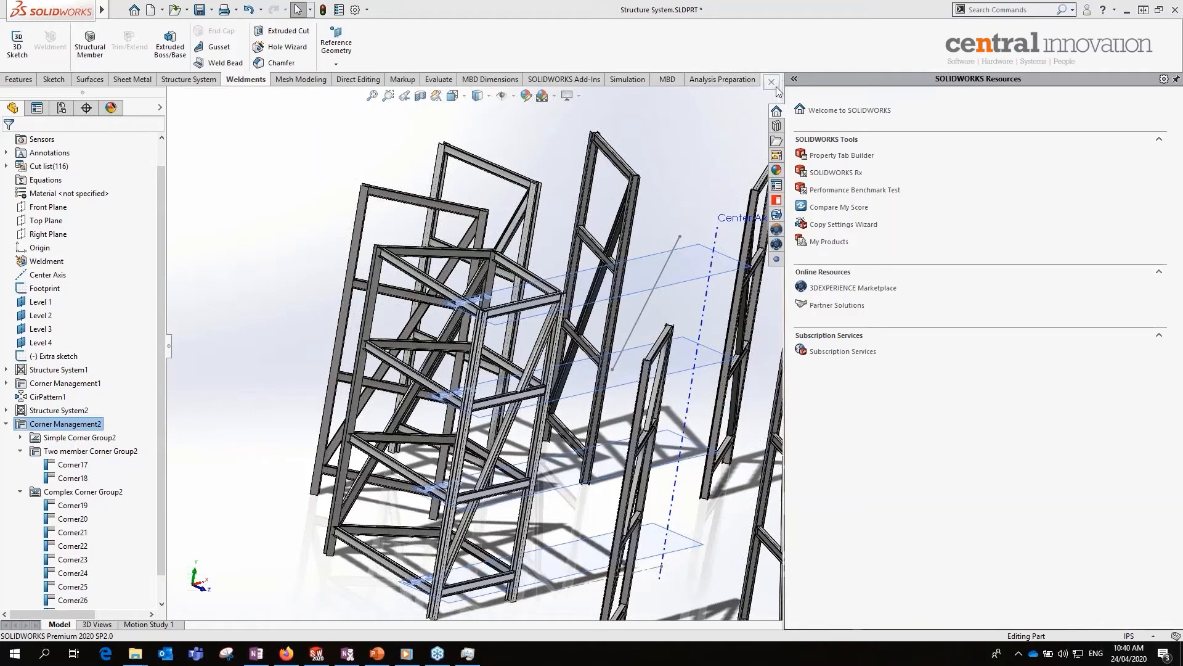
- Close the Structure System part and open MSE-TEA cradle.SLDPRT from the file explorer
left_click(729, 102)
left_click(542, 338)
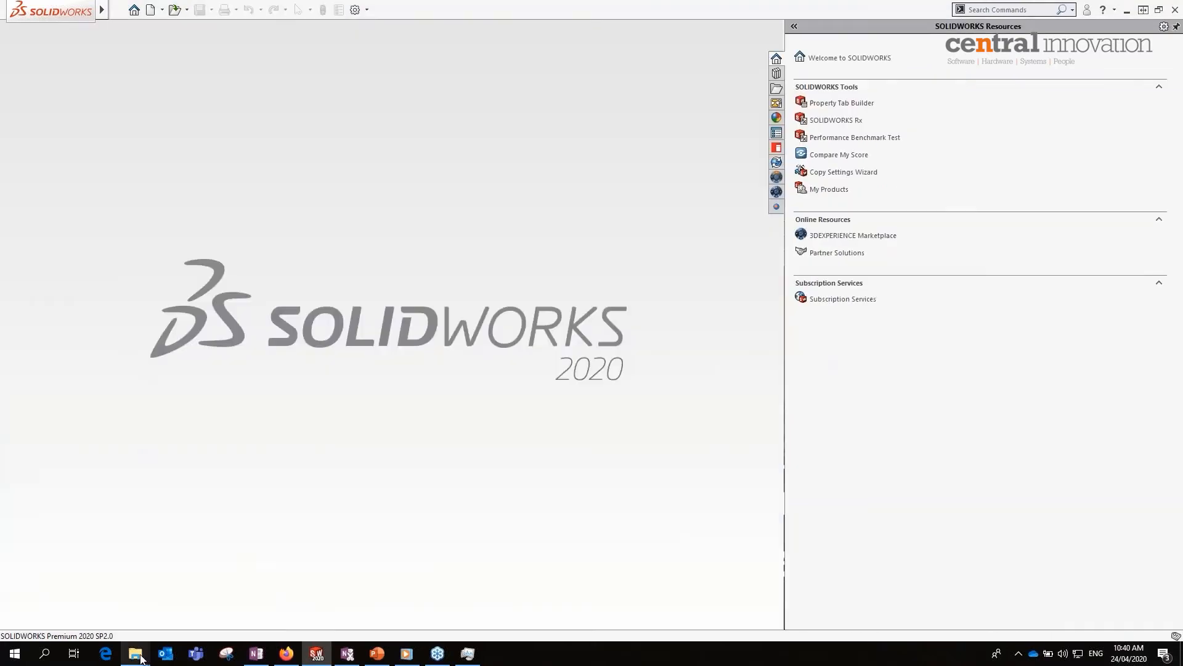
mouse_move(141, 658)
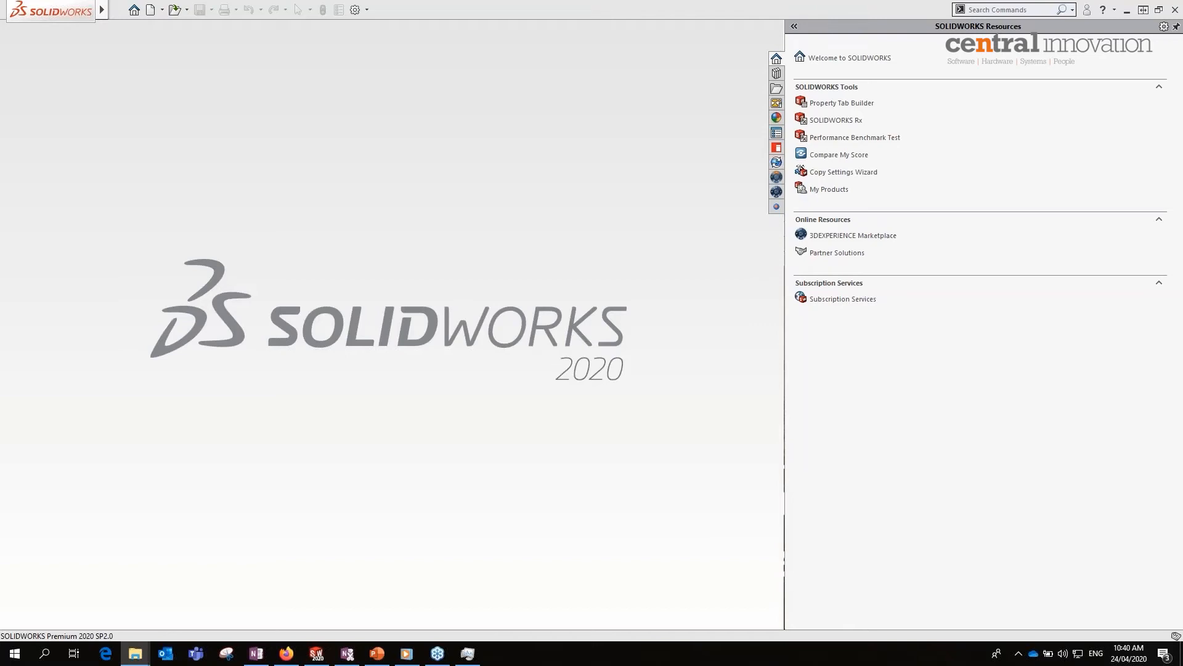
left_click_drag(521, 279, 516, 285)
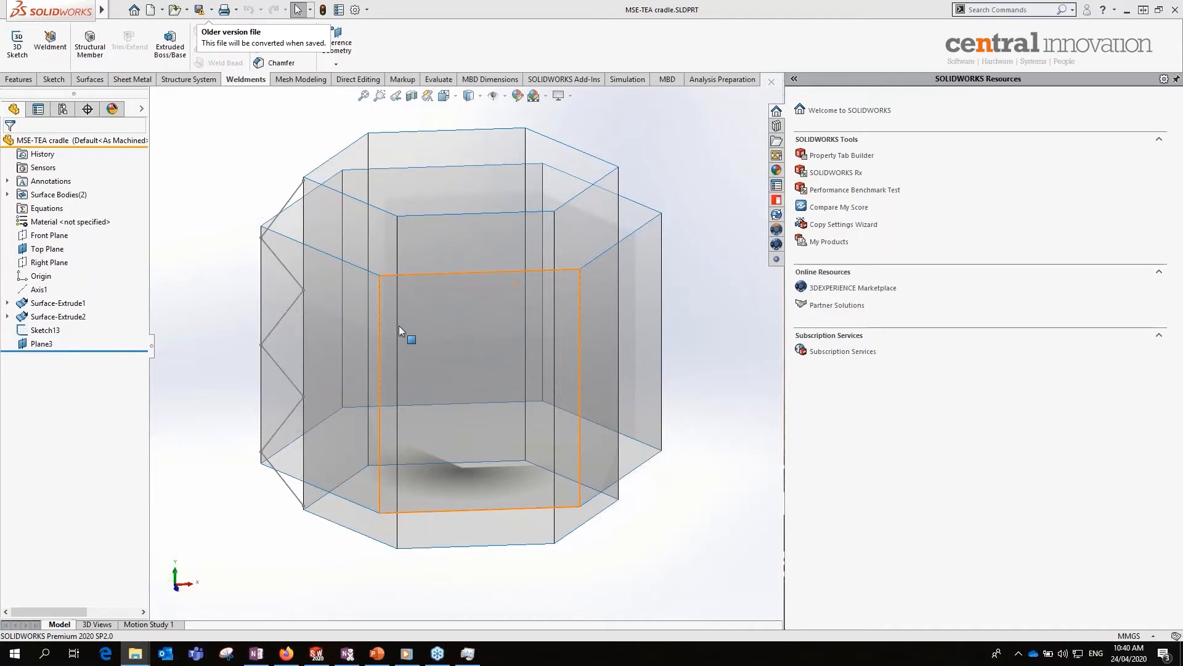
- Inspect Sketch1 and the two-direction extrusion settings of Surface-Extrude1, and cancel the feature edit
left_click(8, 303)
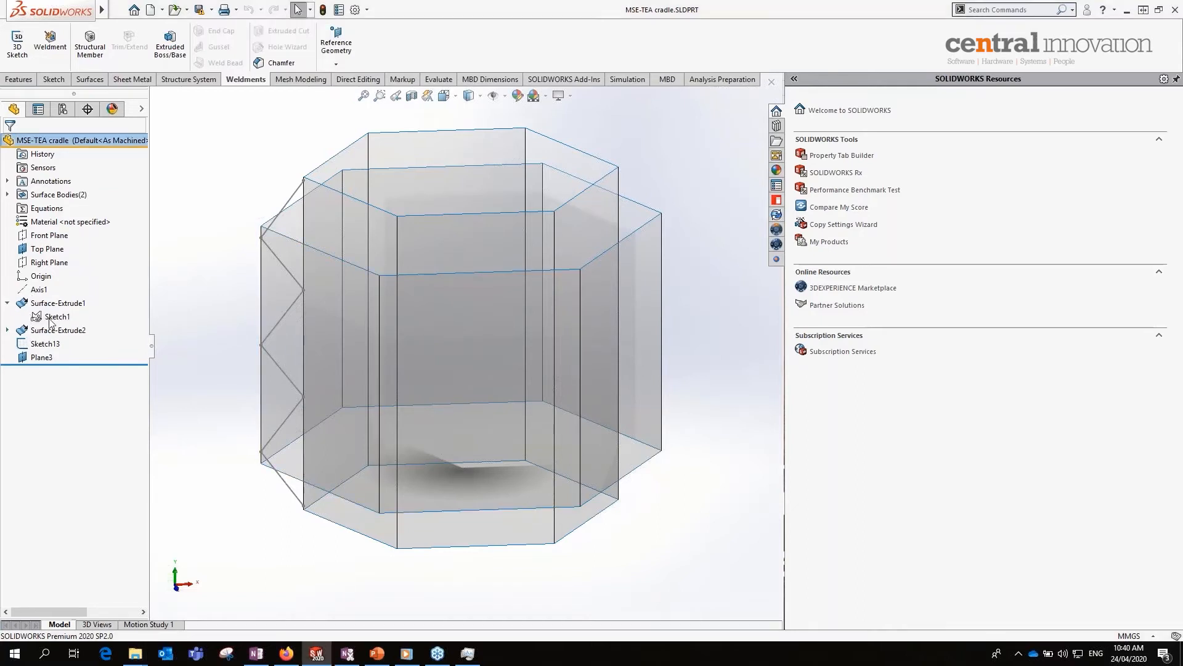
right_click(48, 318)
left_click(59, 280)
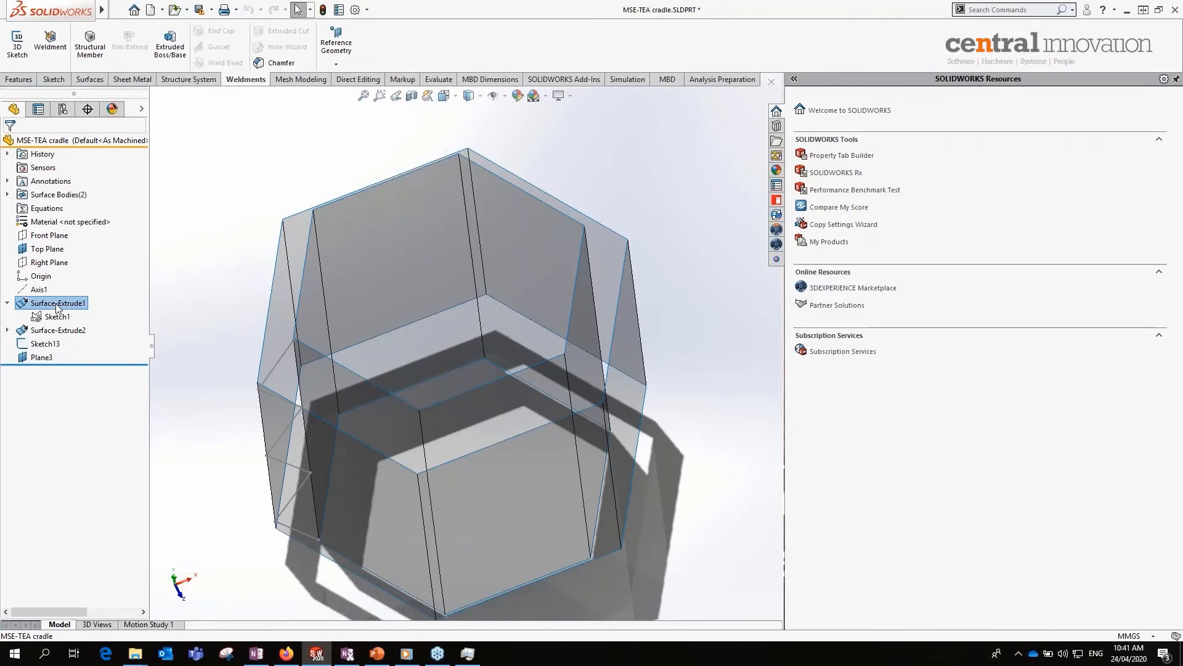
right_click(57, 304)
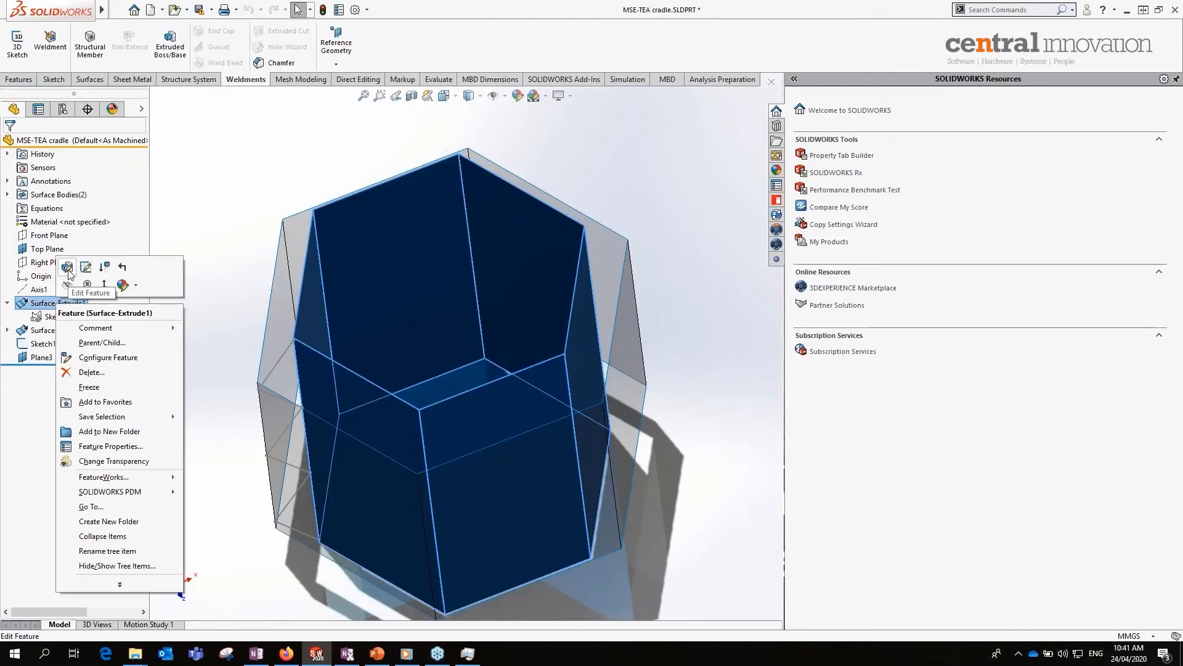
left_click(67, 269)
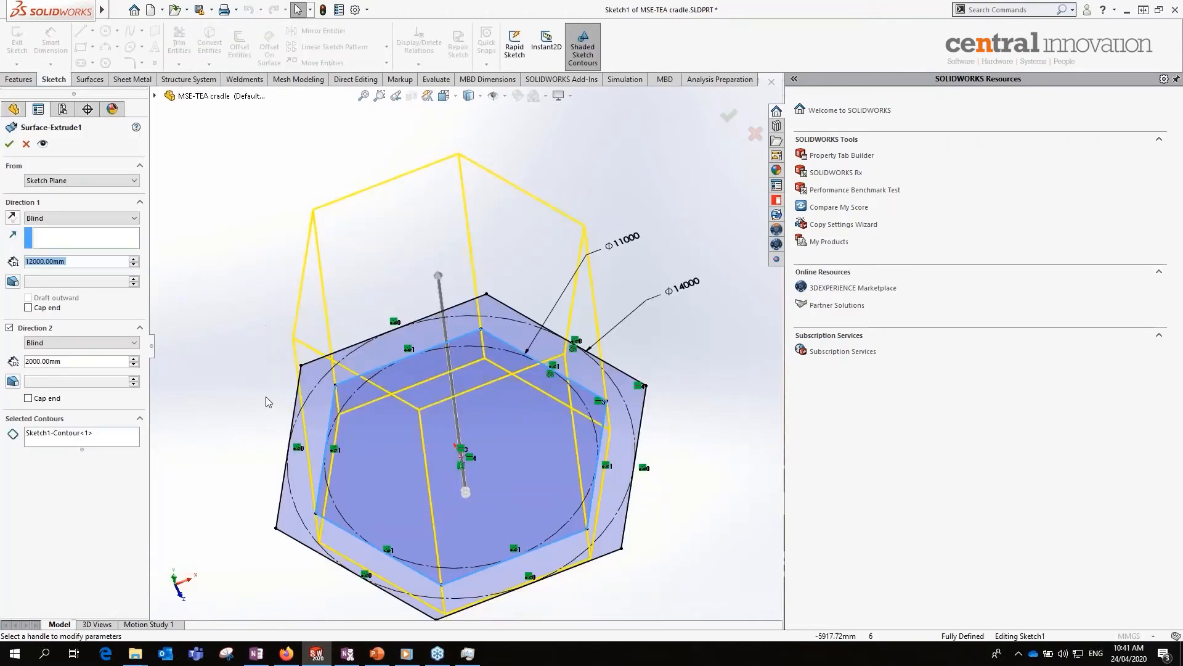
mouse_move(265, 401)
middle_mouse_down()
mouse_move(264, 272)
mouse_move(261, 311)
middle_mouse_up()
left_click(26, 144)
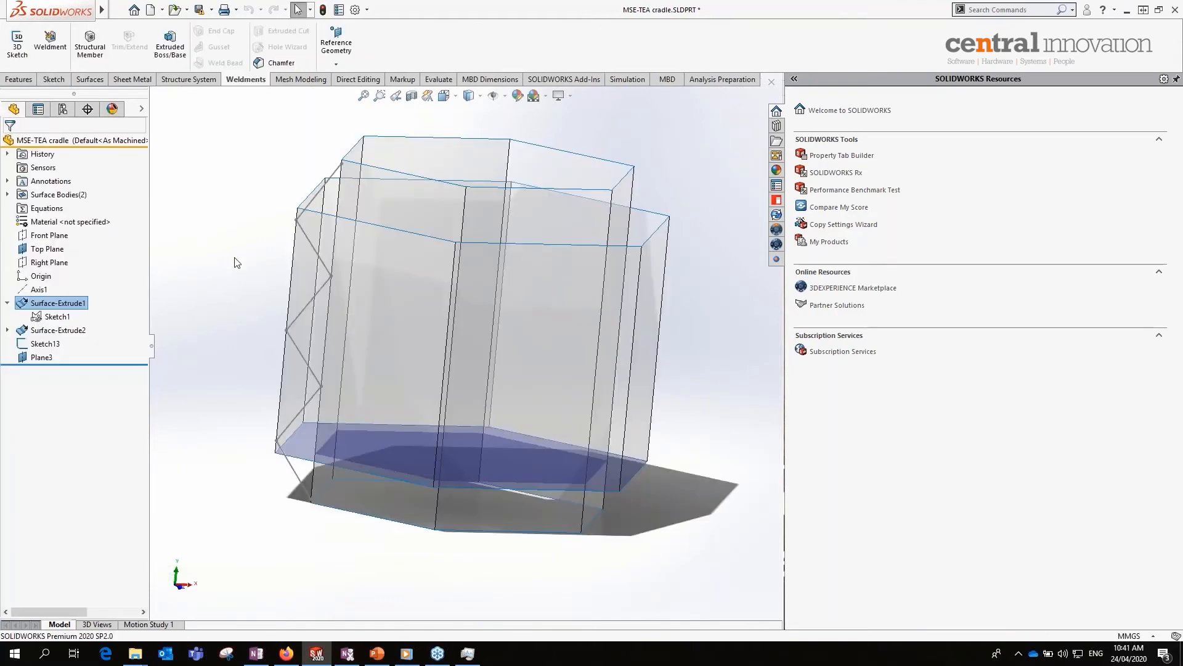
mouse_move(258, 260)
middle_mouse_down()
mouse_move(270, 259)
mouse_move(257, 269)
middle_mouse_up()
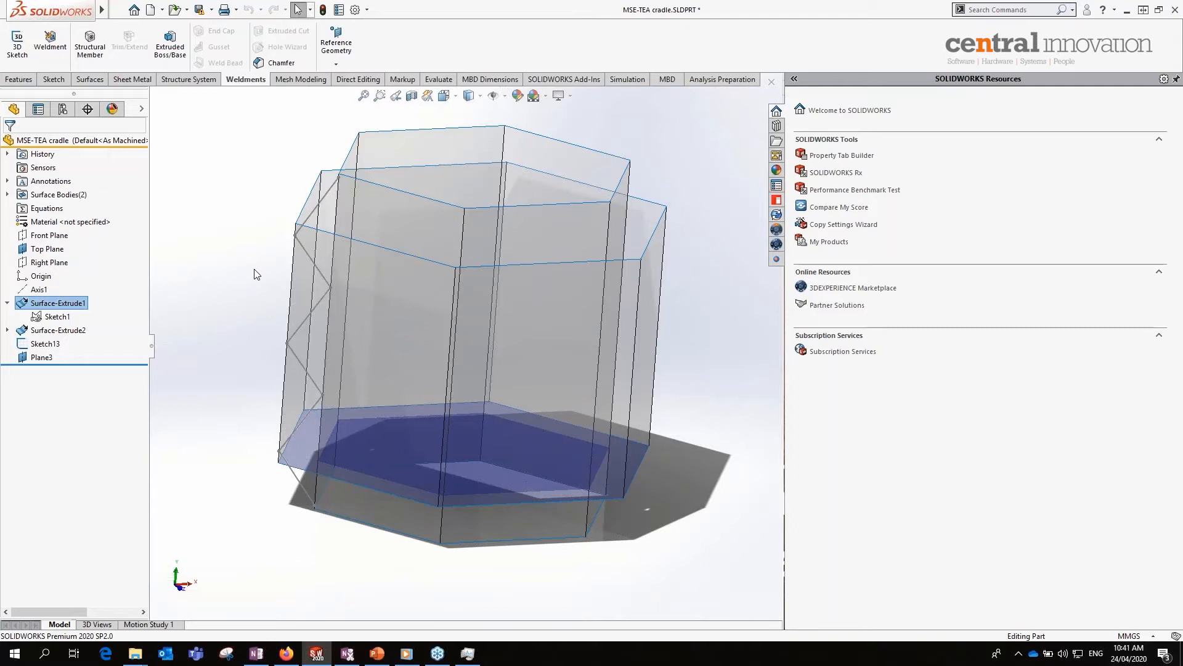
- Inspect the extrusion settings of Surface-Extrude2, cancel the edit, and highlight the zigzag lines of Sketch13 between the surfaces
left_click(57, 330)
left_click(8, 330)
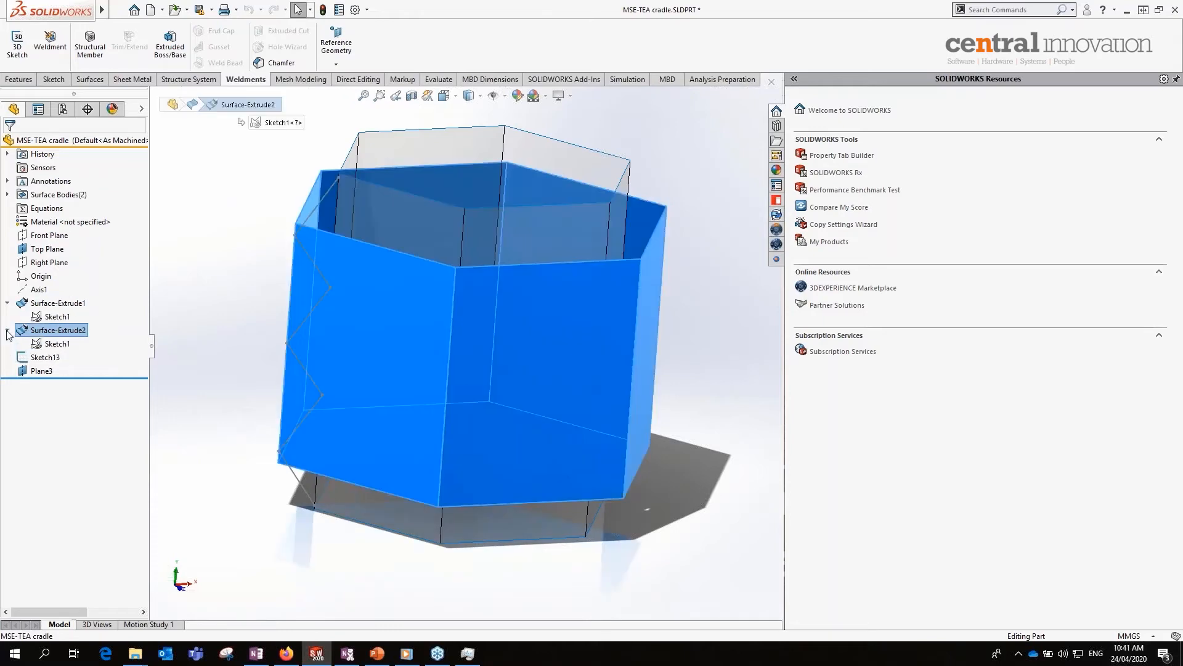
right_click(48, 331)
left_click(61, 295)
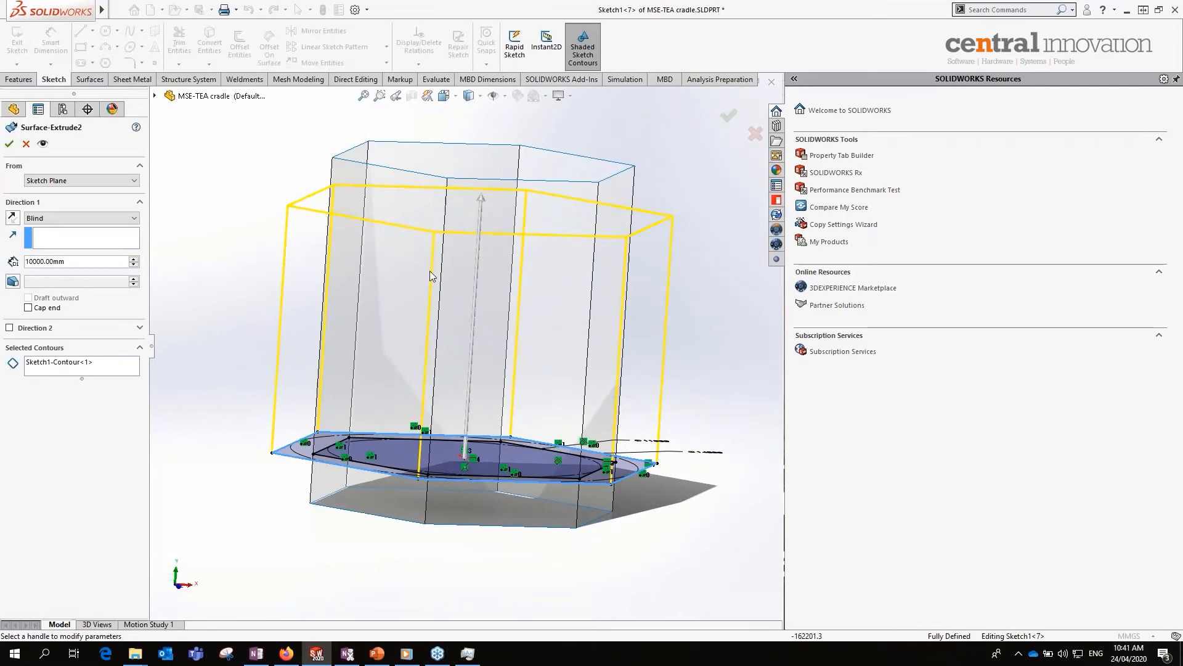
left_click(756, 135)
left_click(38, 359)
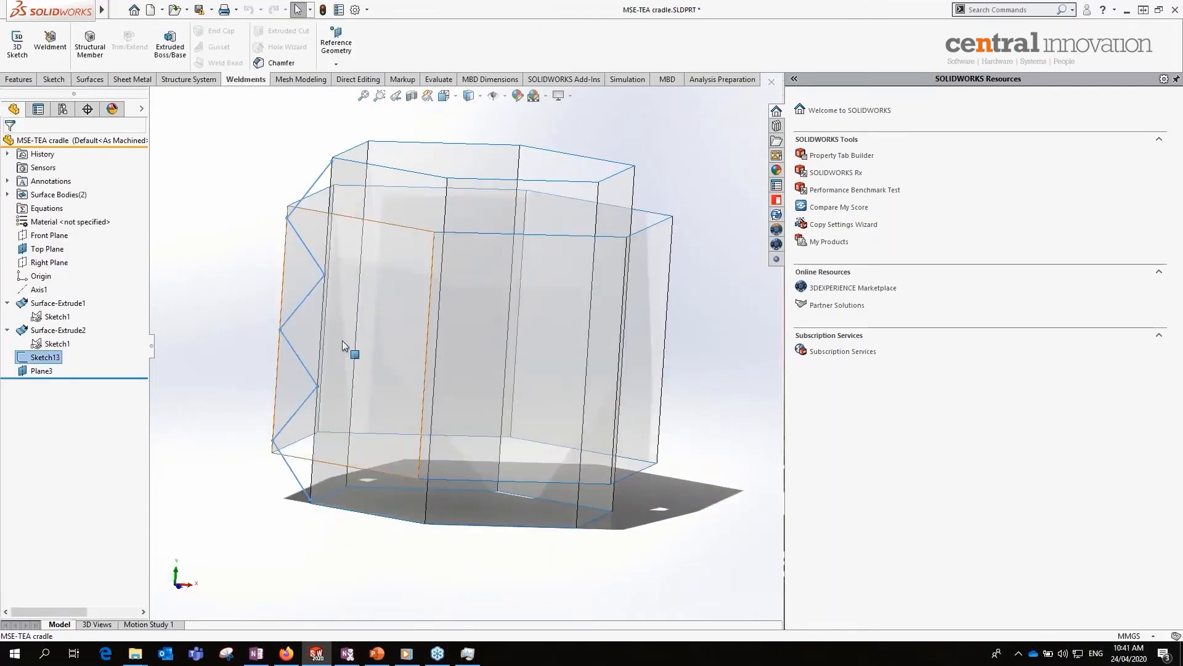
mouse_move(309, 321)
middle_mouse_down()
mouse_move(289, 352)
mouse_move(315, 377)
mouse_move(362, 393)
mouse_move(311, 363)
middle_mouse_up()
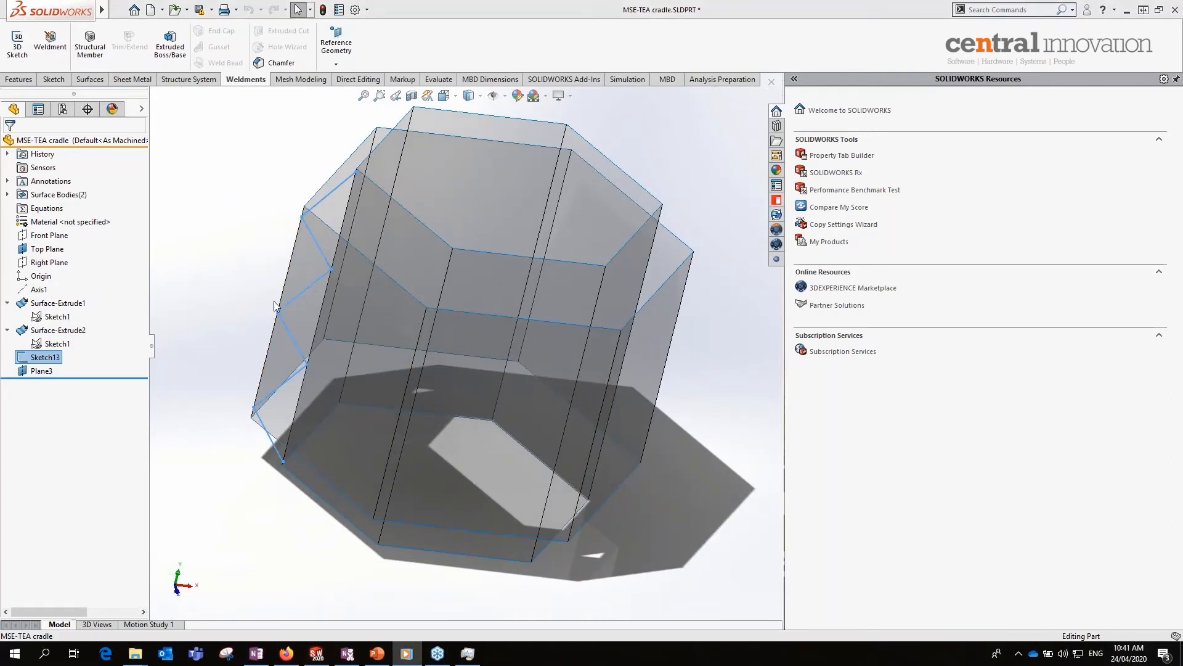
- Clear the sketch selection and start a new structure system in the cradle part
left_click(252, 284)
middle_click_drag(253, 284, 223, 217)
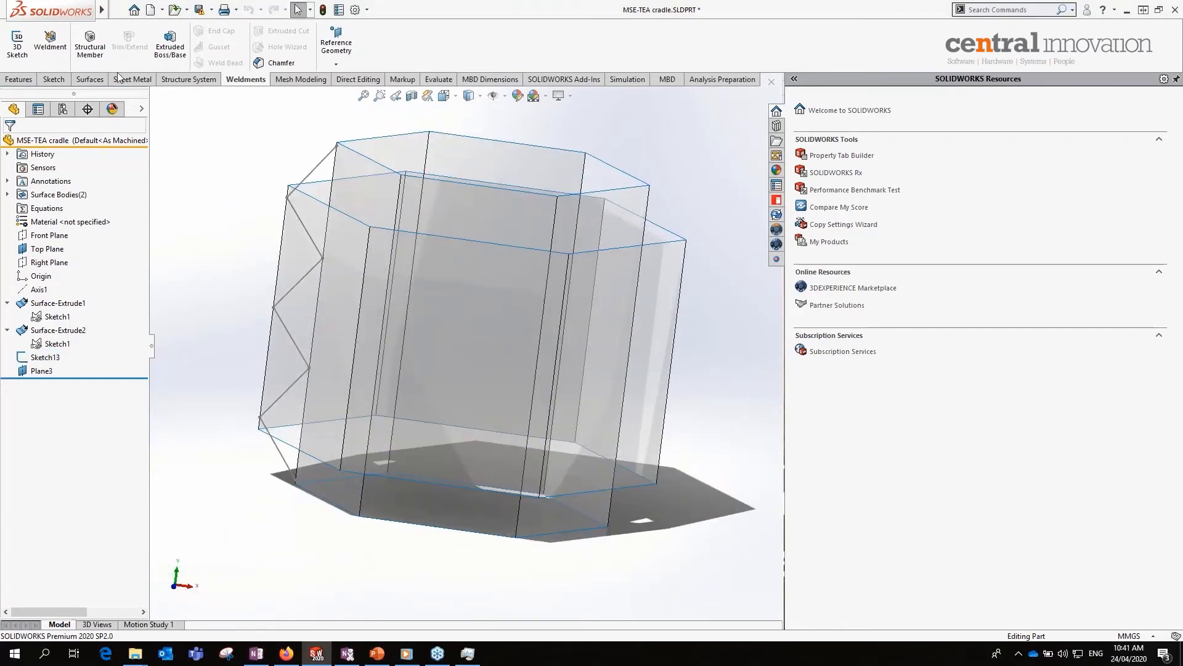
left_click(189, 79)
mouse_move(195, 262)
middle_mouse_down()
mouse_move(233, 241)
mouse_move(193, 275)
mouse_move(201, 284)
middle_mouse_up()
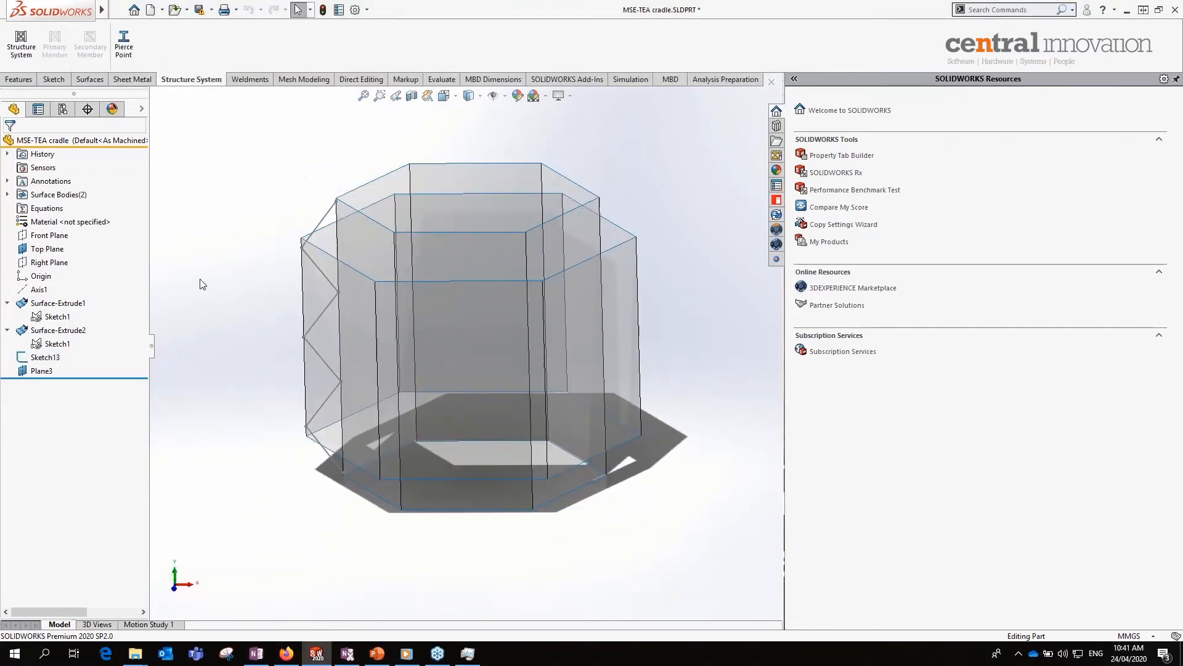
left_click(21, 43)
- Hide Sketch13, the zigzag lines between the two surfaces
right_click(325, 216)
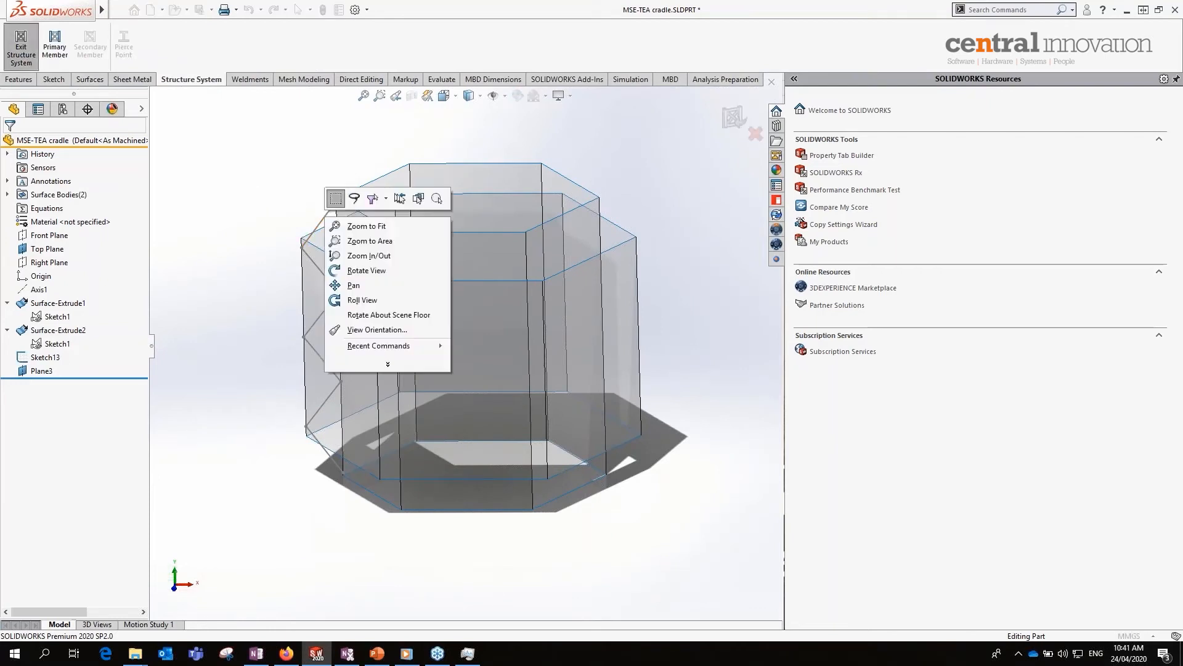
key("Escape")
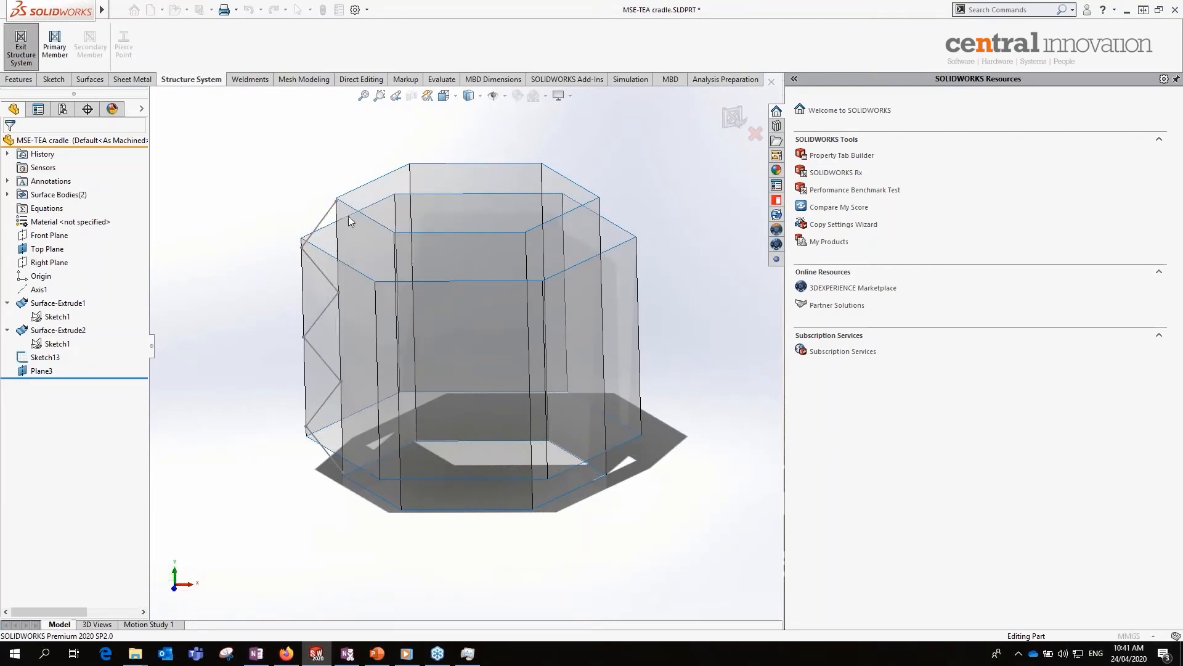
right_click(329, 214)
key("Escape")
right_click(41, 357)
left_click(56, 335)
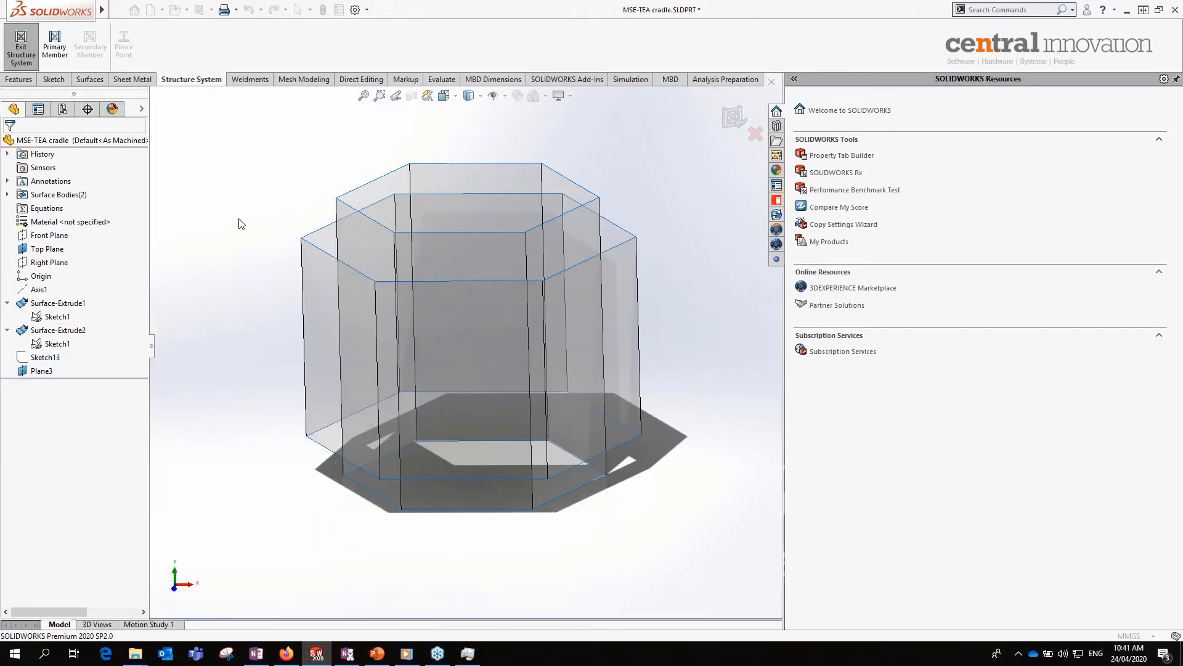
- Start a primary member and bring up its weldment profile settings
key("f")
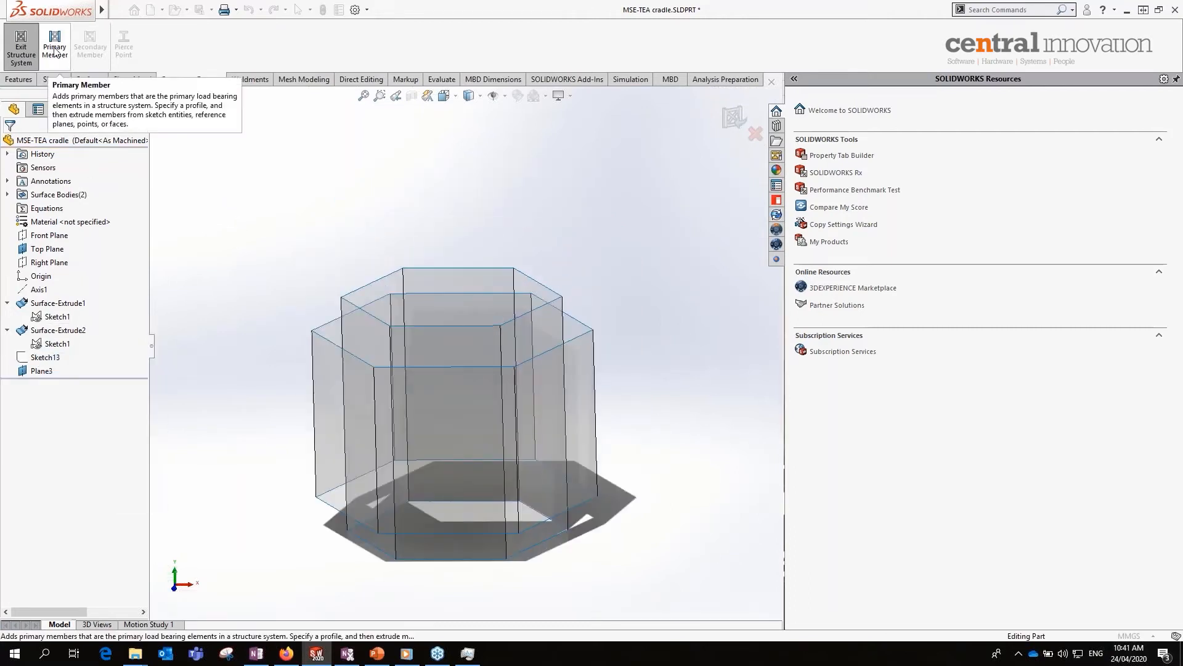
left_click(54, 52)
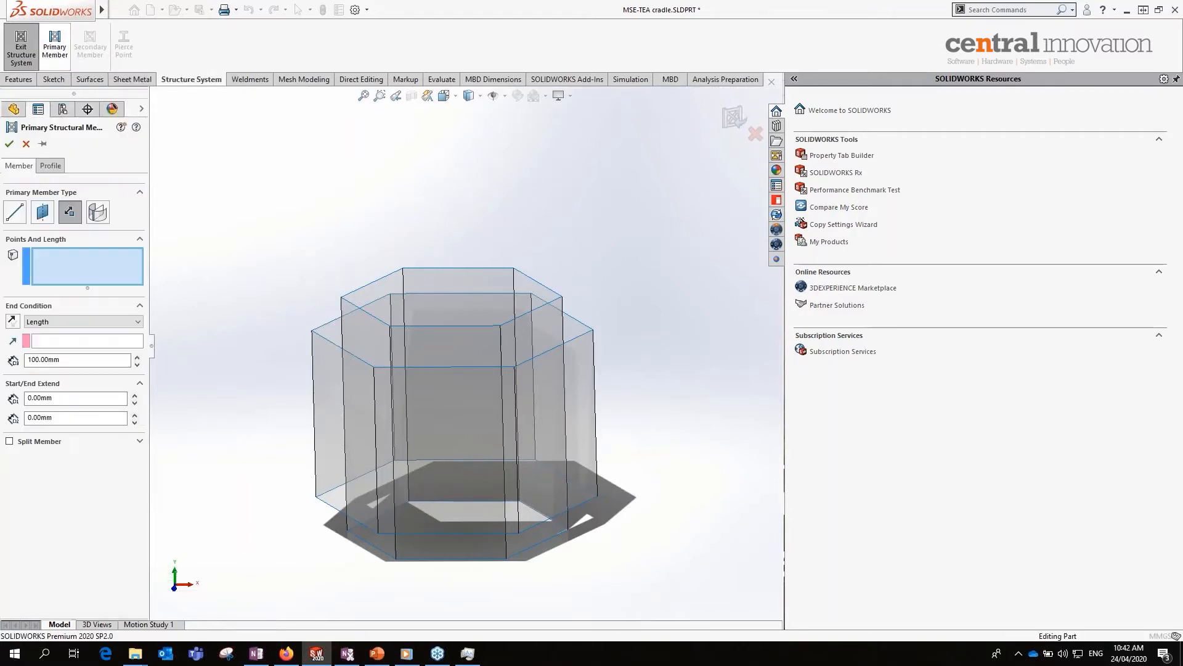
left_click(47, 166)
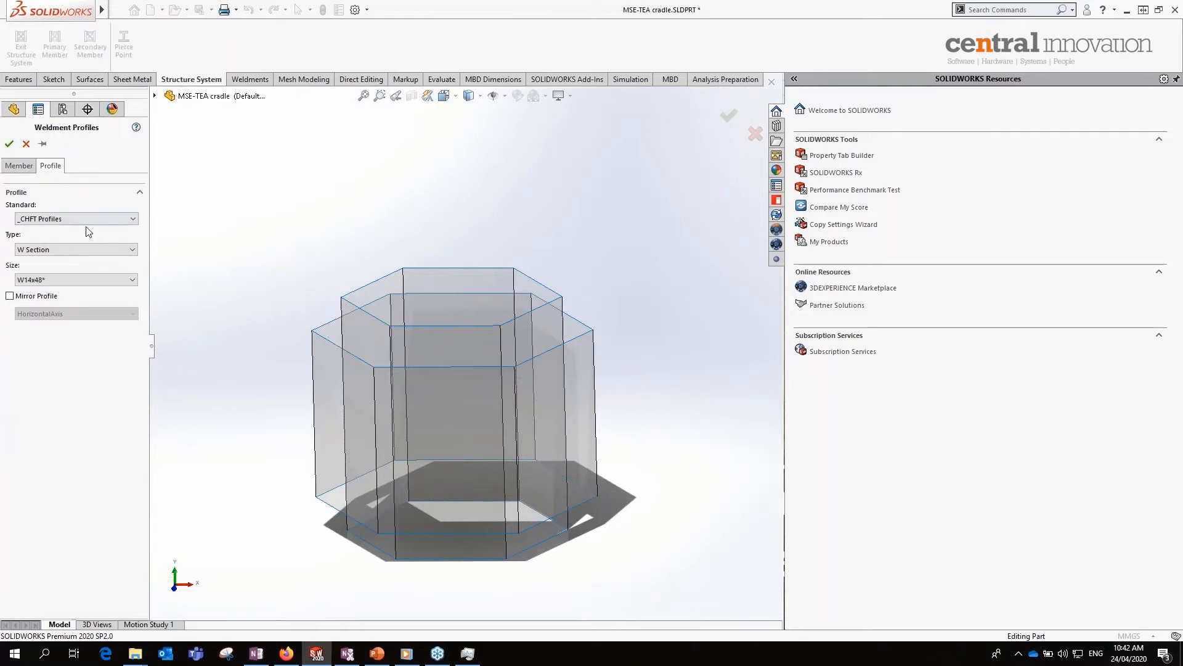
- Try the Tube Rectangular type of the _CHFT Profiles standard and browse its sizes
left_click(79, 252)
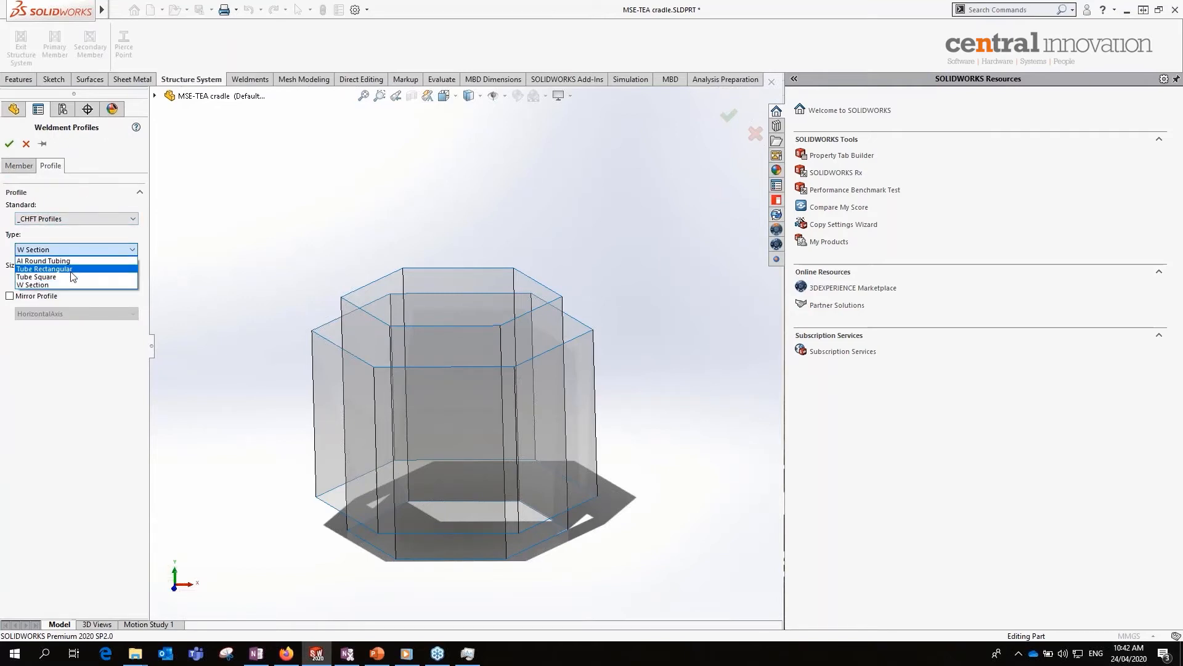
left_click(72, 270)
left_click(84, 279)
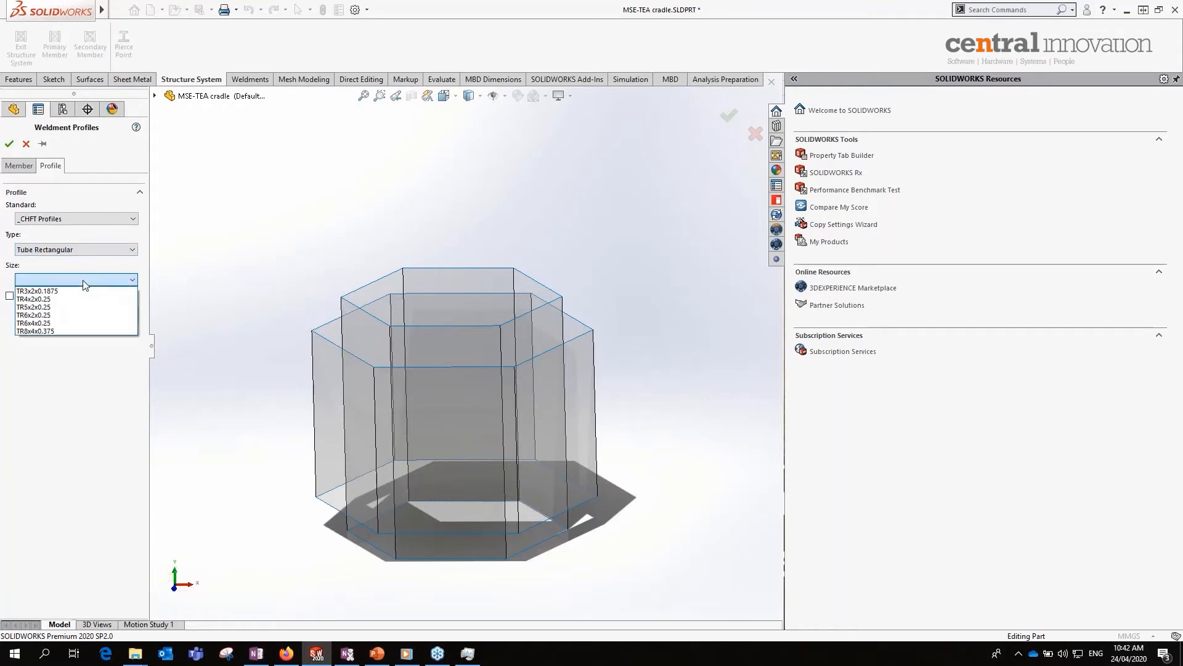
left_click(85, 282)
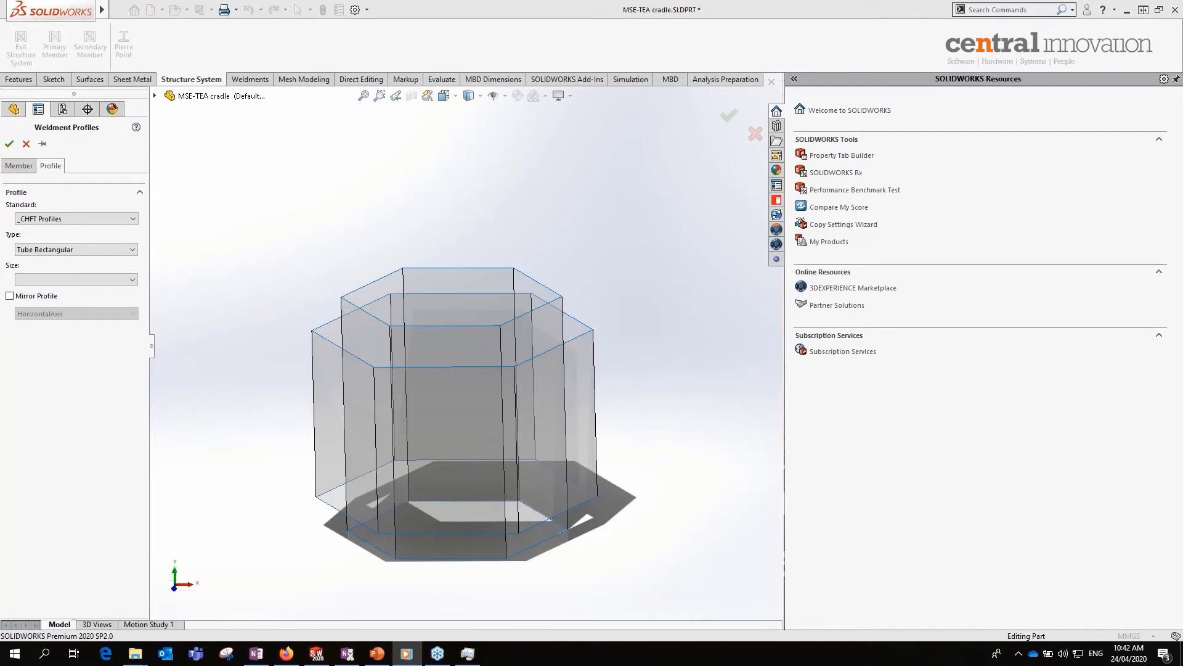
left_click(87, 280)
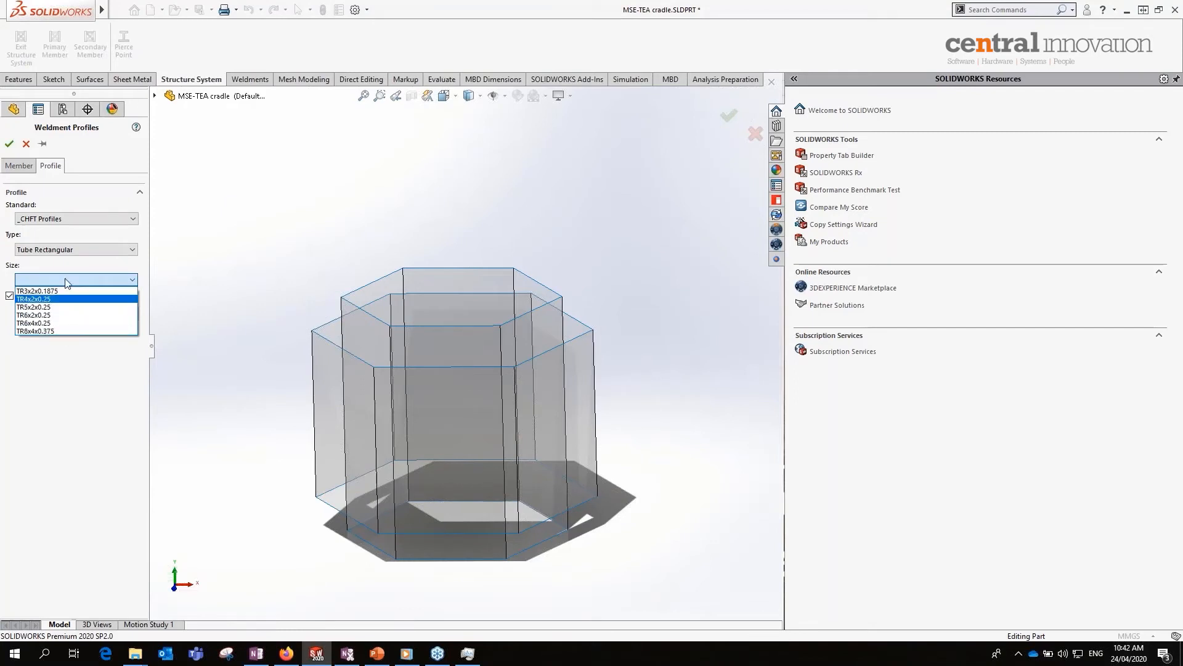
left_click(65, 252)
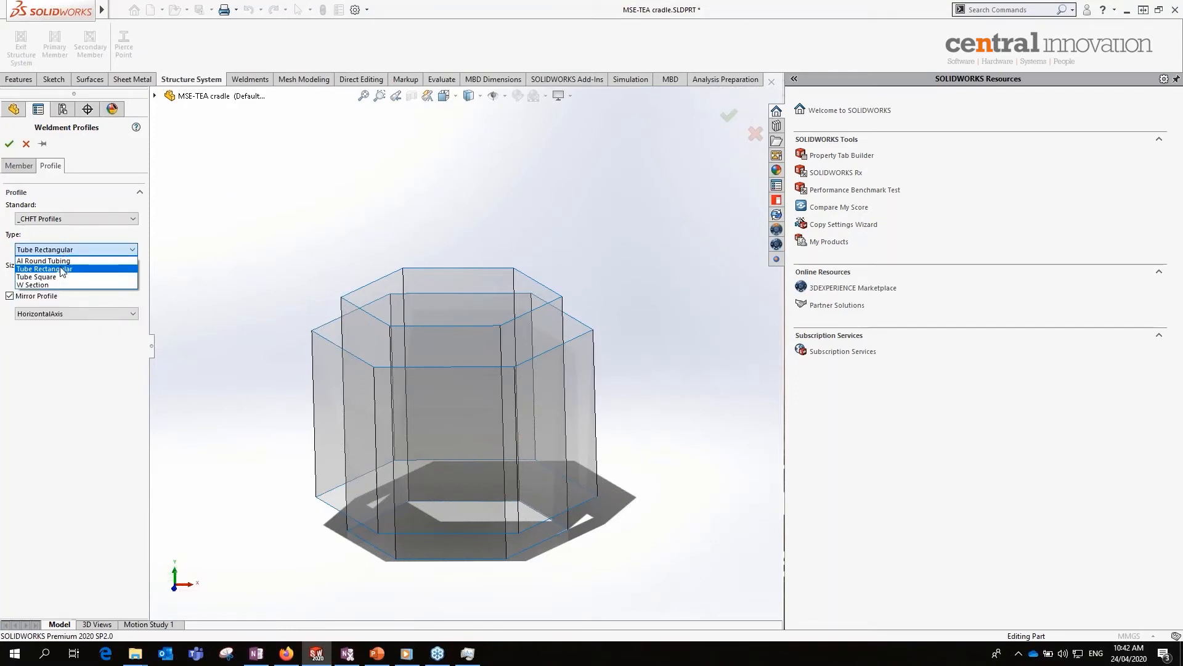
left_click(61, 268)
left_click(60, 220)
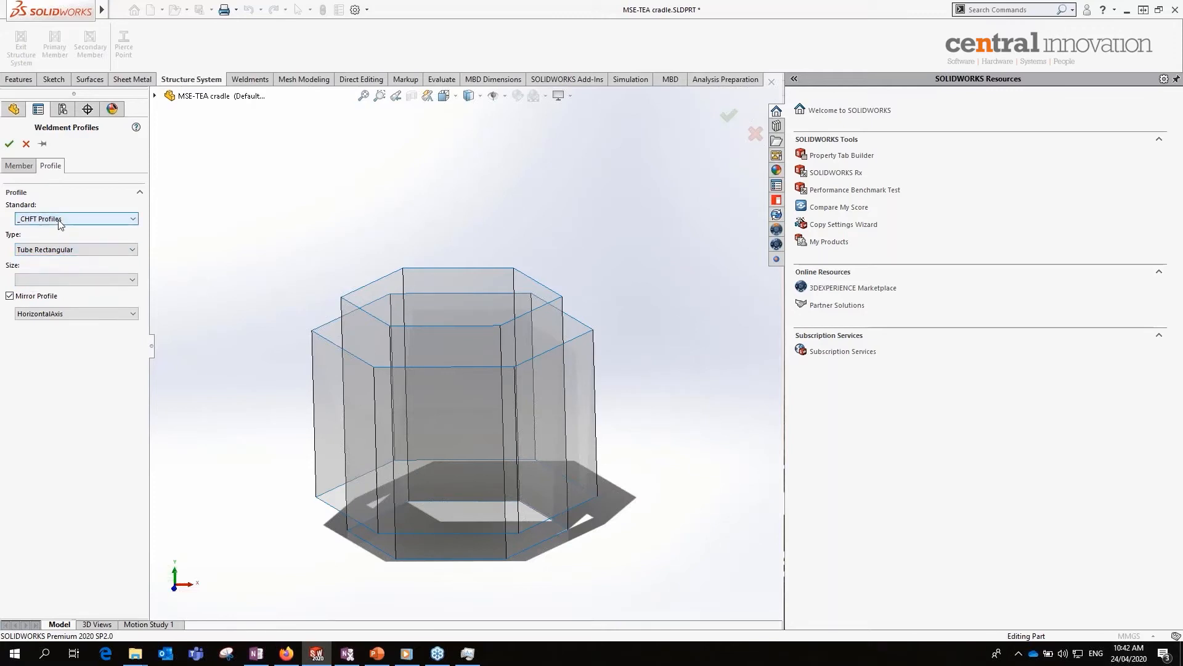
left_click(58, 221)
- Set the member profile to Tube Square with size TS 10 x 10 x 0.5
left_click(57, 250)
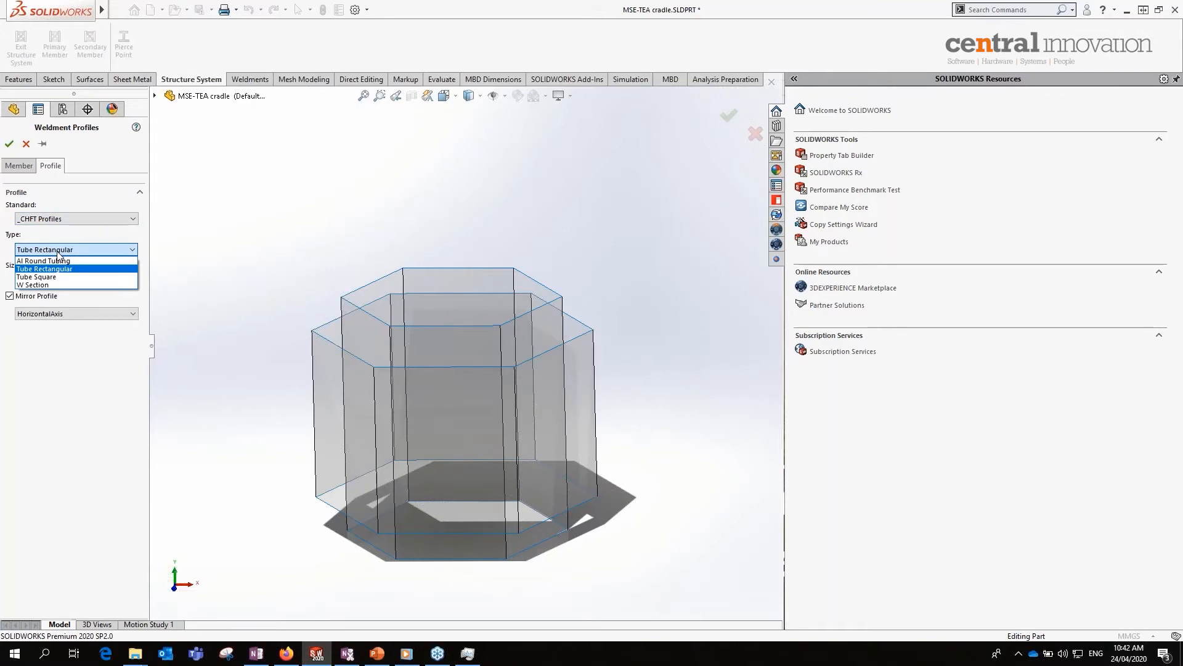
left_click(55, 277)
left_click(73, 281)
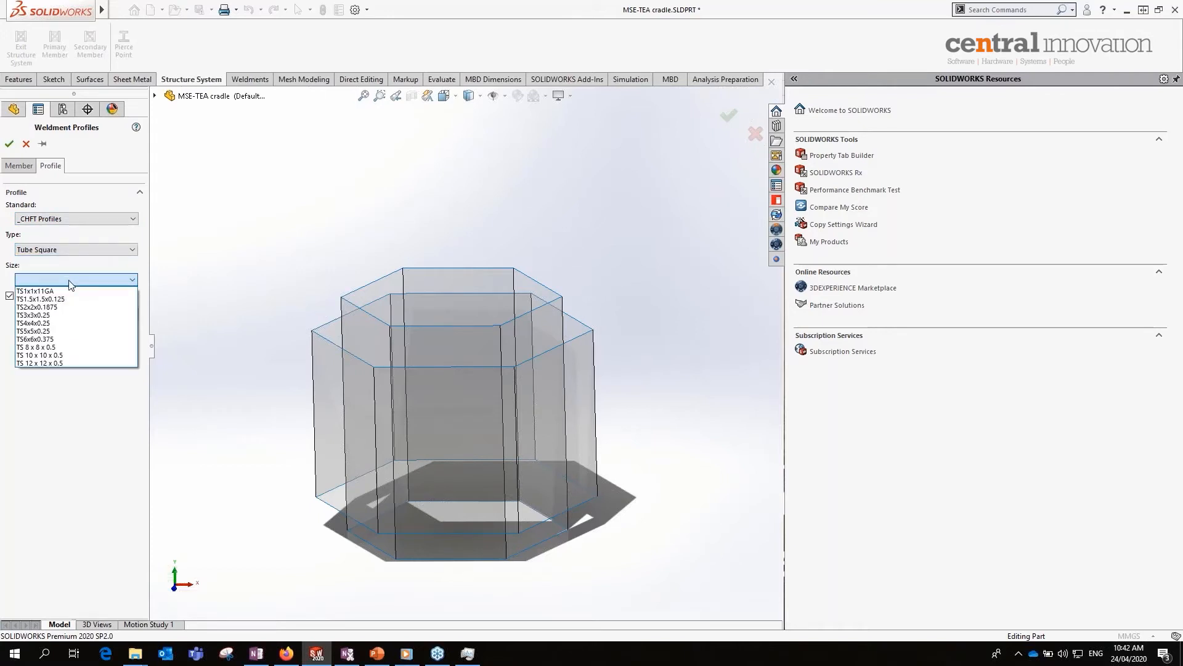
left_click(80, 356)
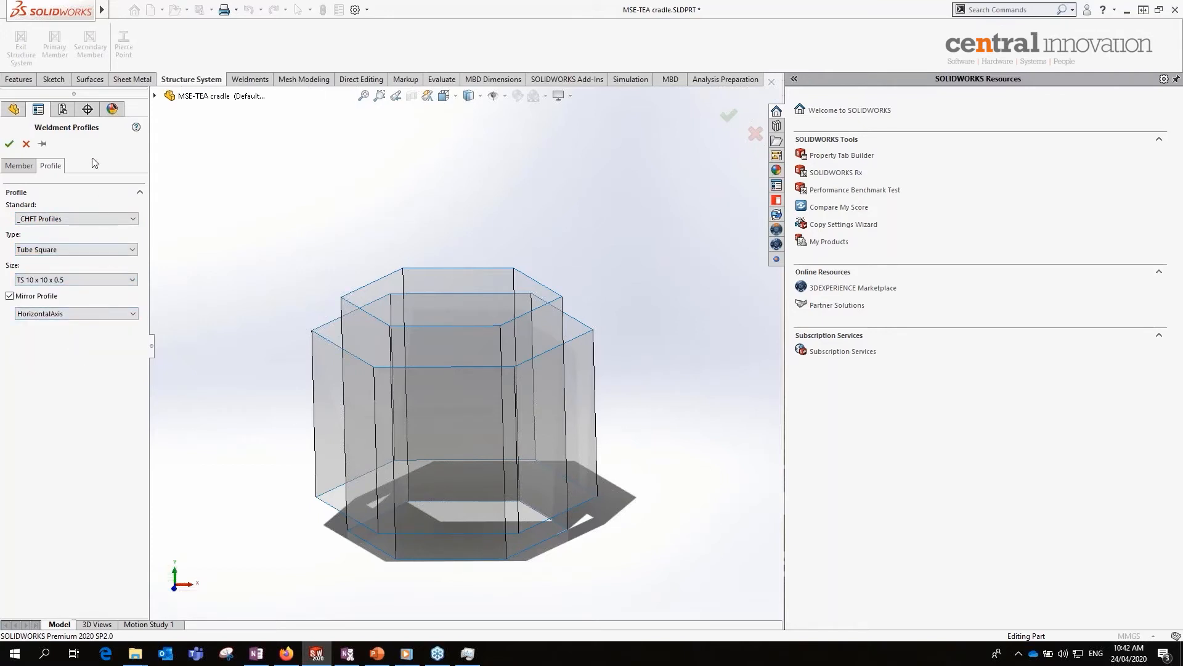
- Set the primary member type to path segments and select all edges of both hexagonal surfaces as paths
left_click(18, 165)
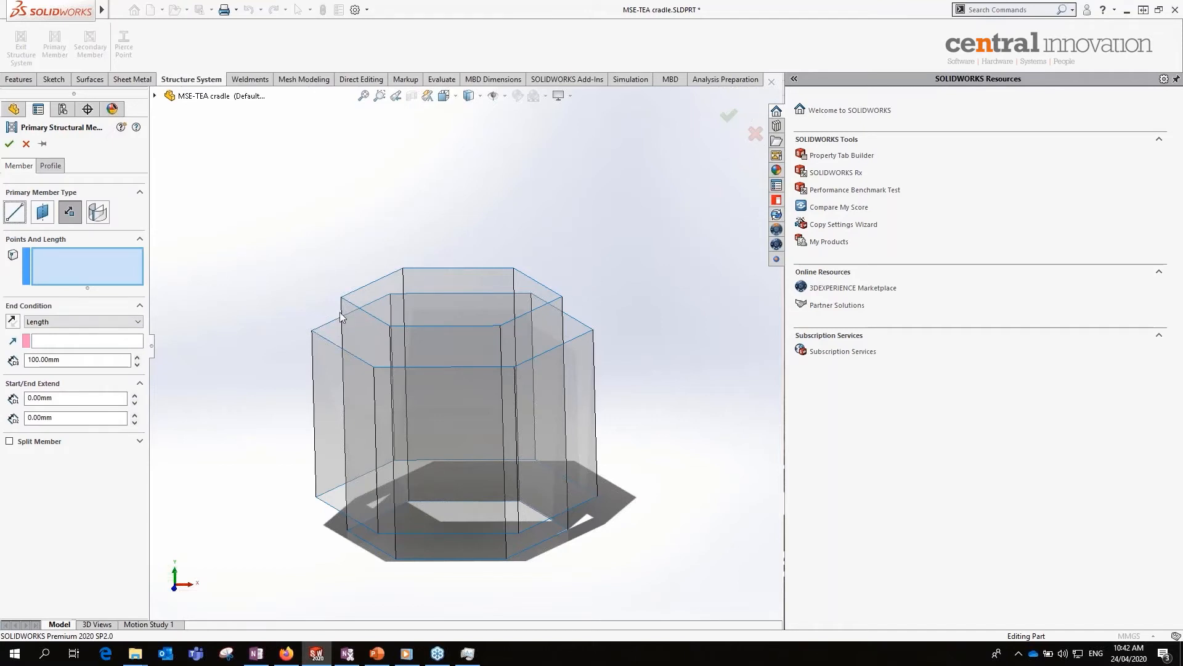
middle_click_drag(276, 424, 323, 392)
scroll(323, 392, "down", 4)
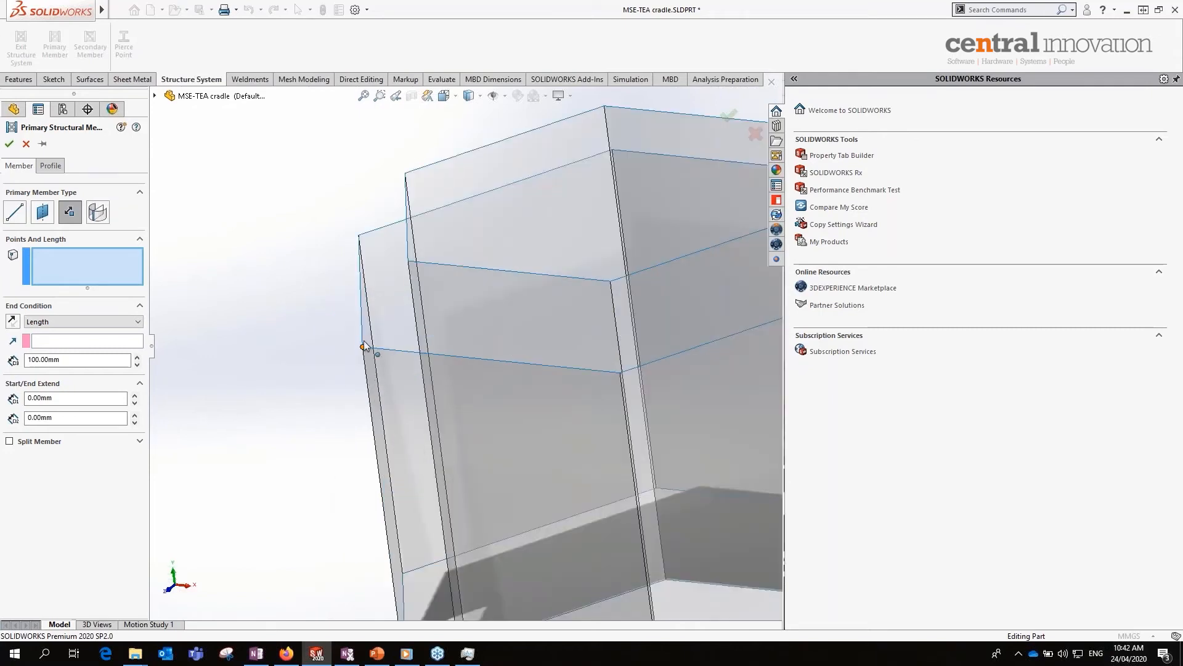
scroll(384, 387, "up", 6)
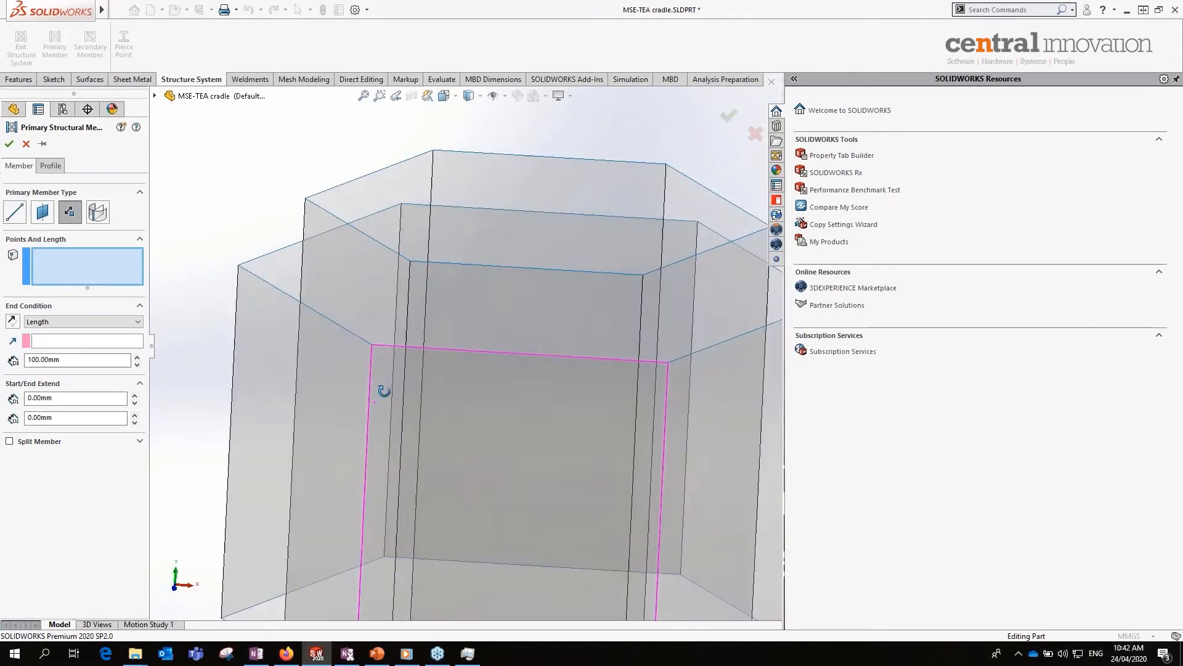
middle_click_drag(668, 399, 663, 393)
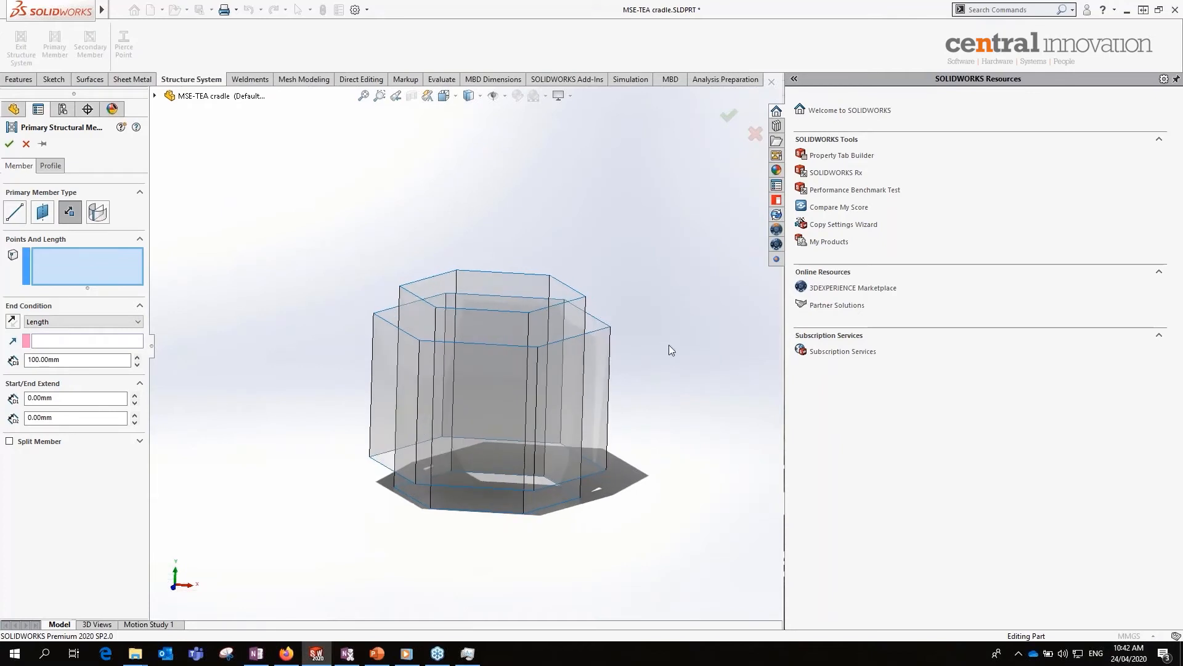
left_click_drag(657, 226, 583, 248)
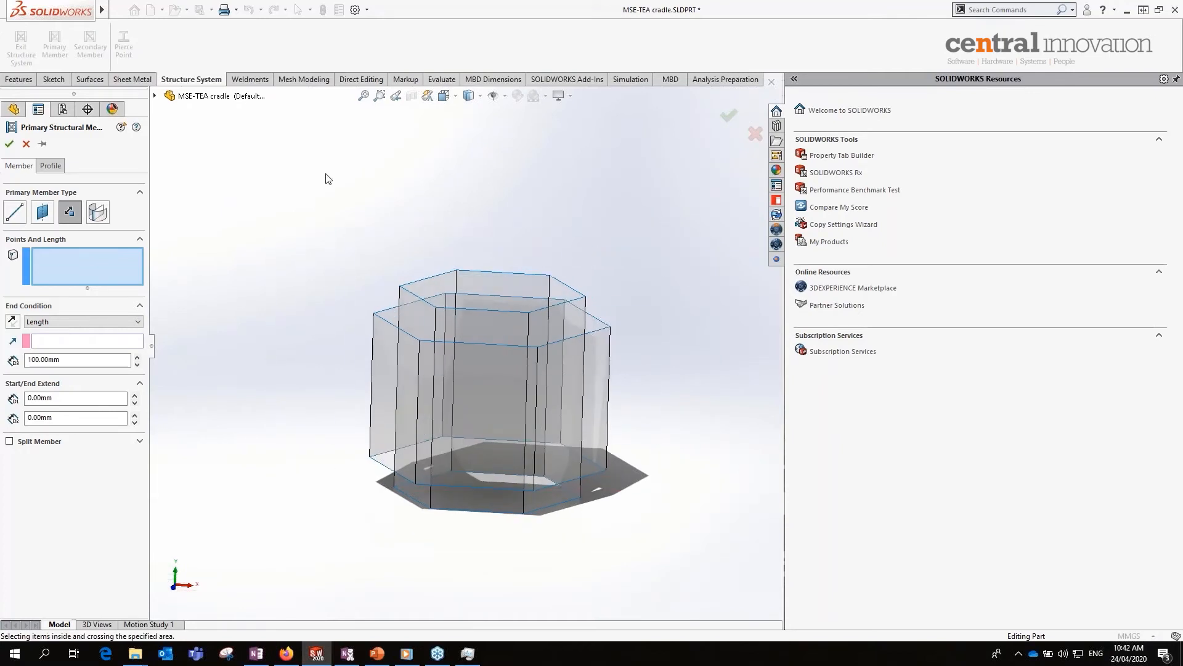
left_click(16, 212)
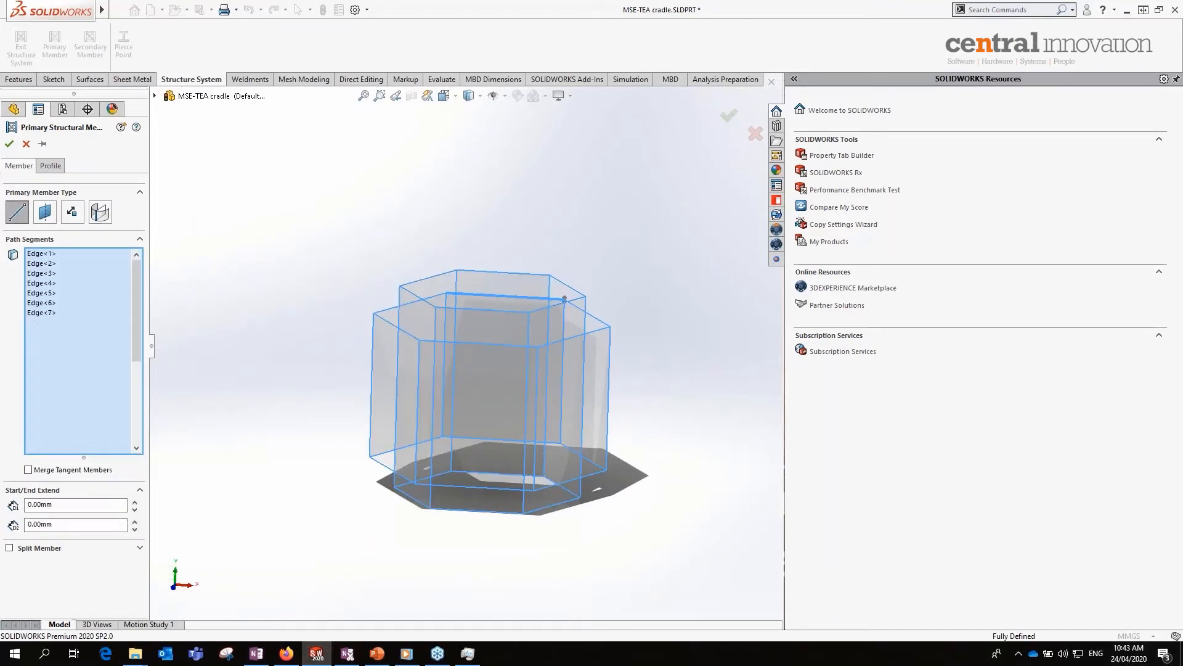
- Check the previewed tubes where they meet at an upper corner, and create the primary members
scroll(627, 367, "down", 2)
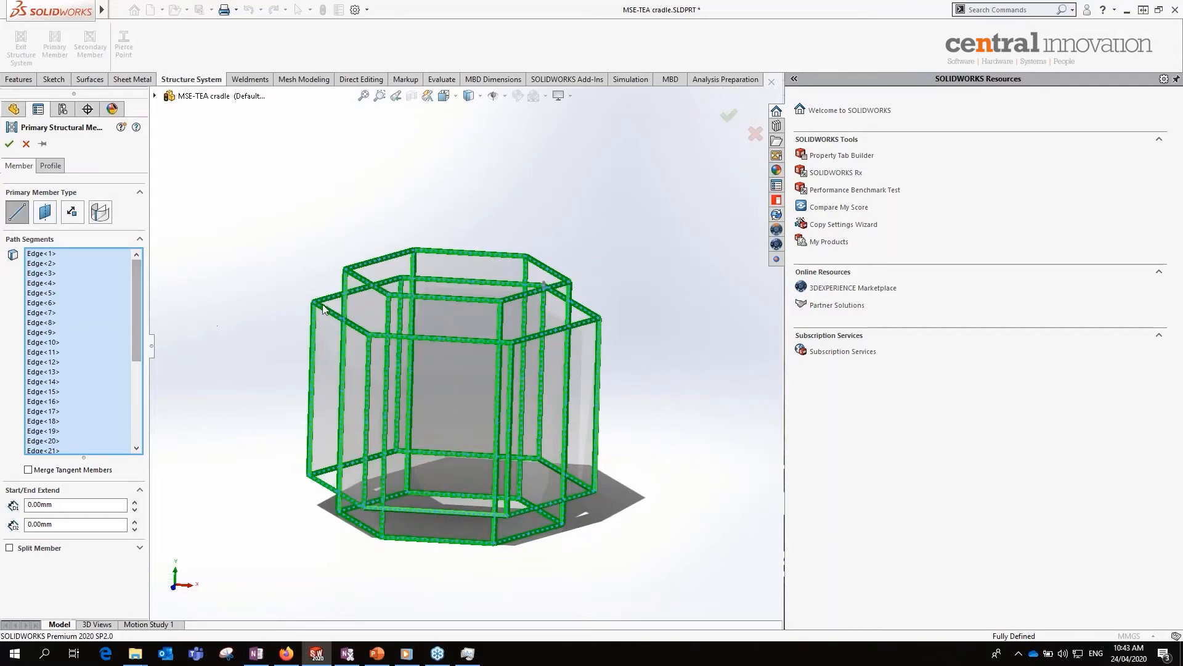
scroll(464, 331, "down", 3)
scroll(342, 316, "down", 6)
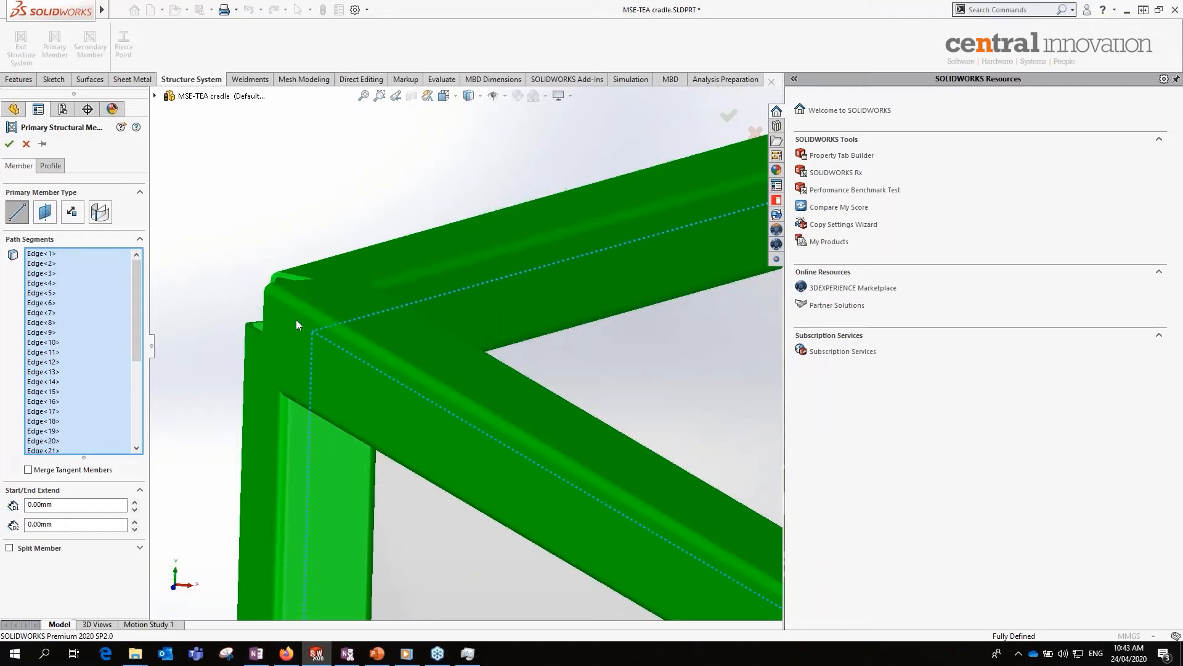
scroll(608, 357, "up", 9)
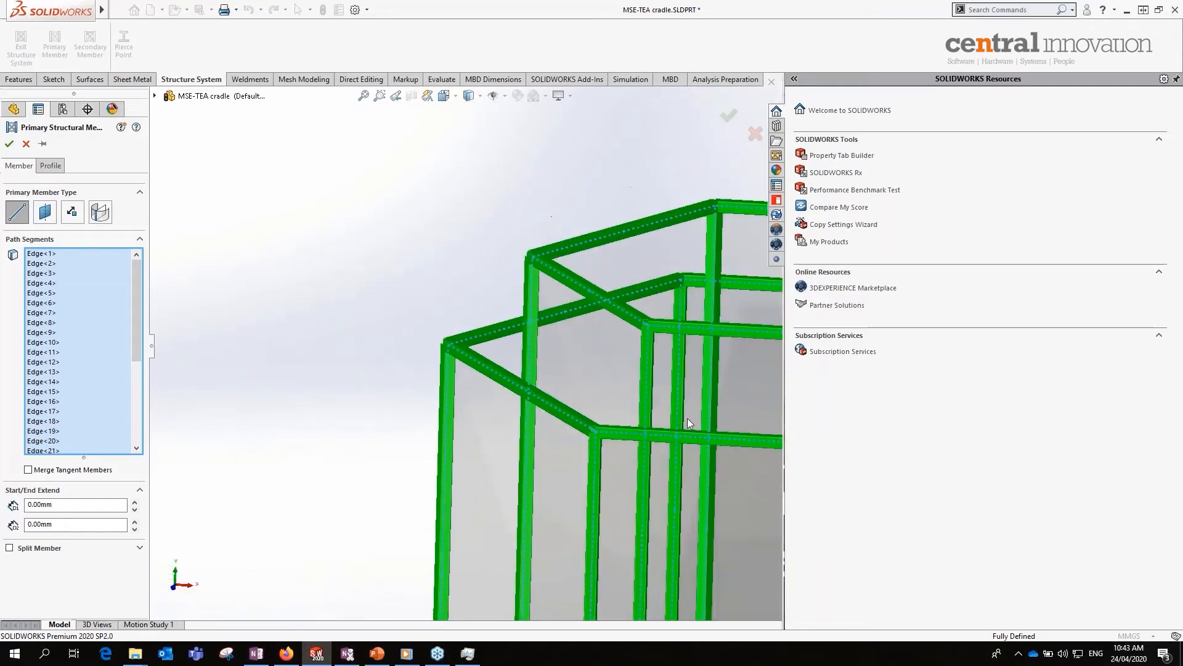
scroll(712, 432, "down", 3)
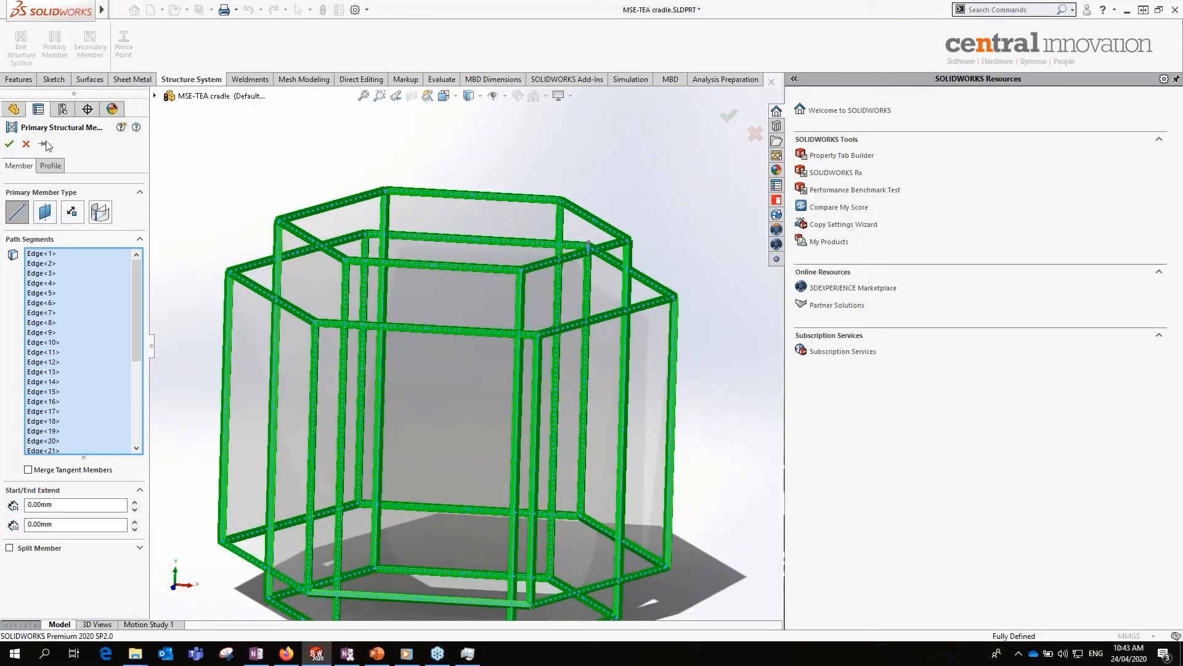
left_click(8, 146)
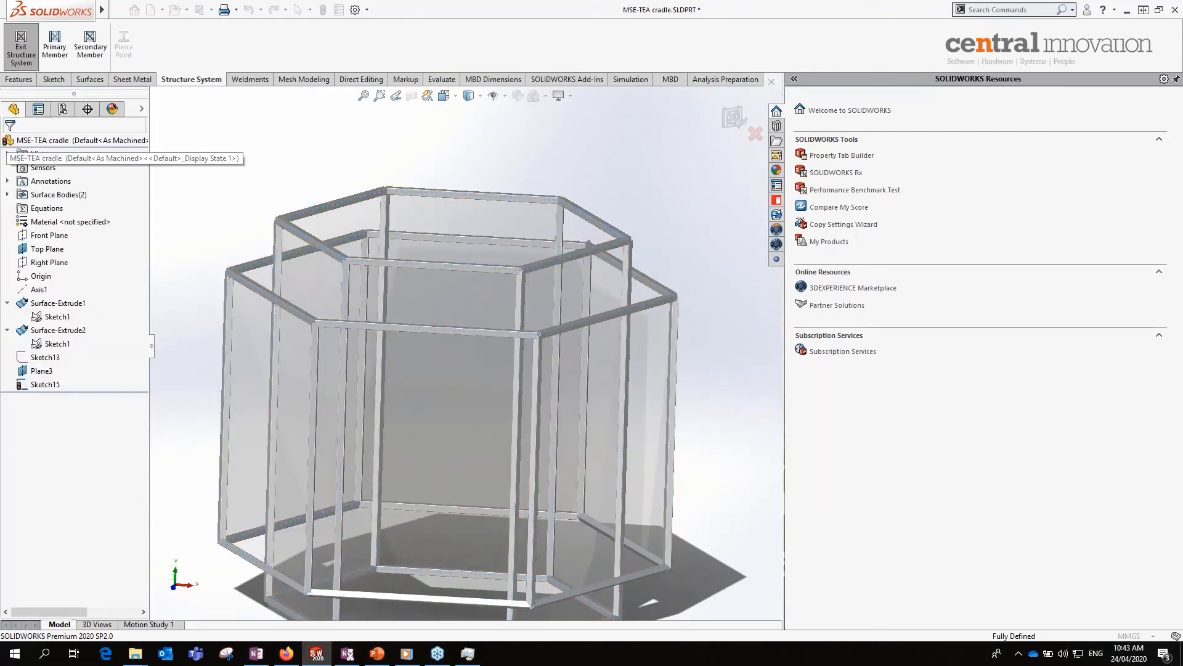
- Change the profile of all twelve vertical members to Al Round Tubing, size Al RND TUBE 10 OD x 0.375 Wall
middle_click_drag(473, 447, 427, 427)
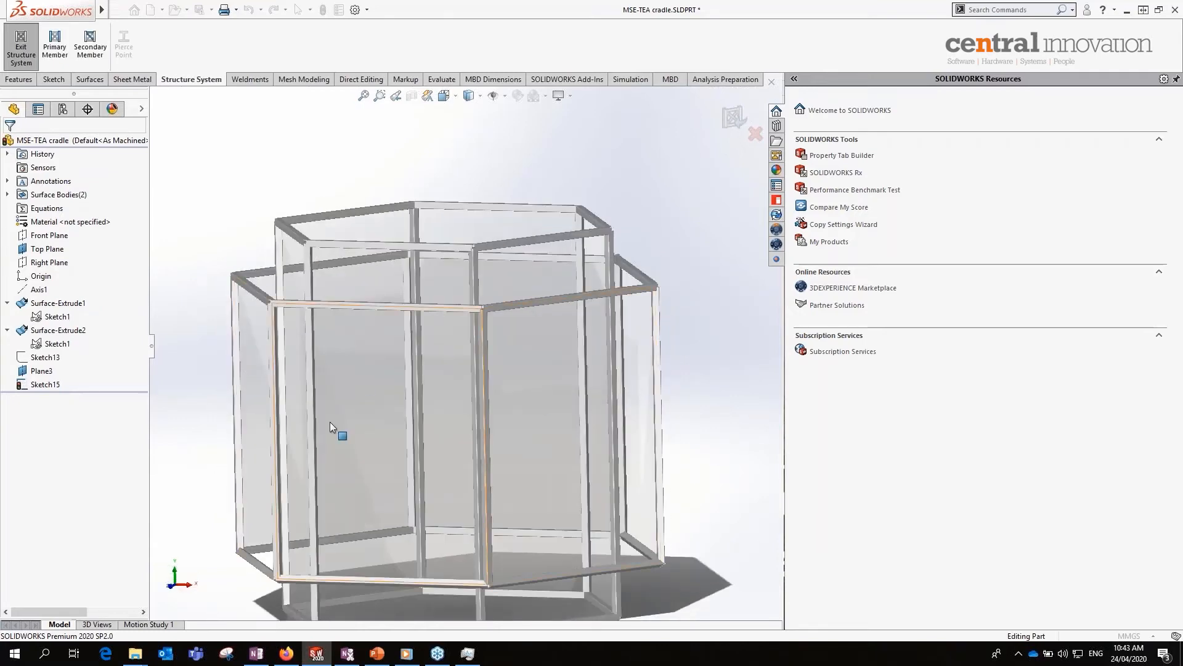
mouse_move(457, 447)
middle_mouse_down()
mouse_move(541, 435)
mouse_move(468, 446)
middle_mouse_up()
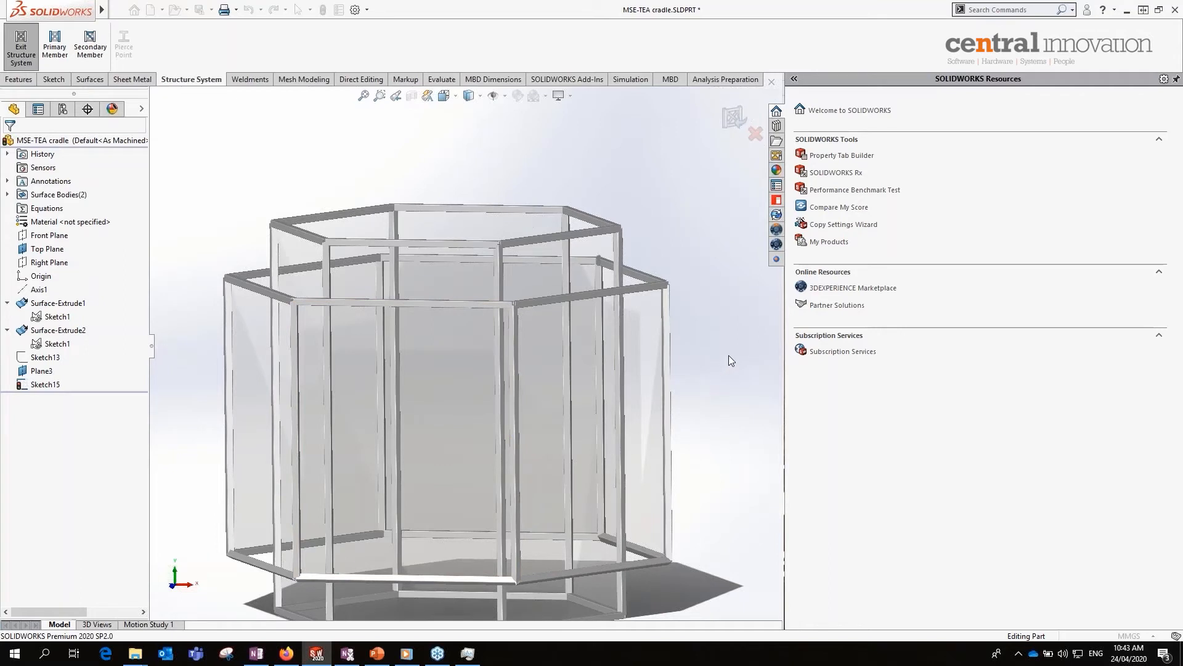
left_click_drag(731, 344, 192, 444)
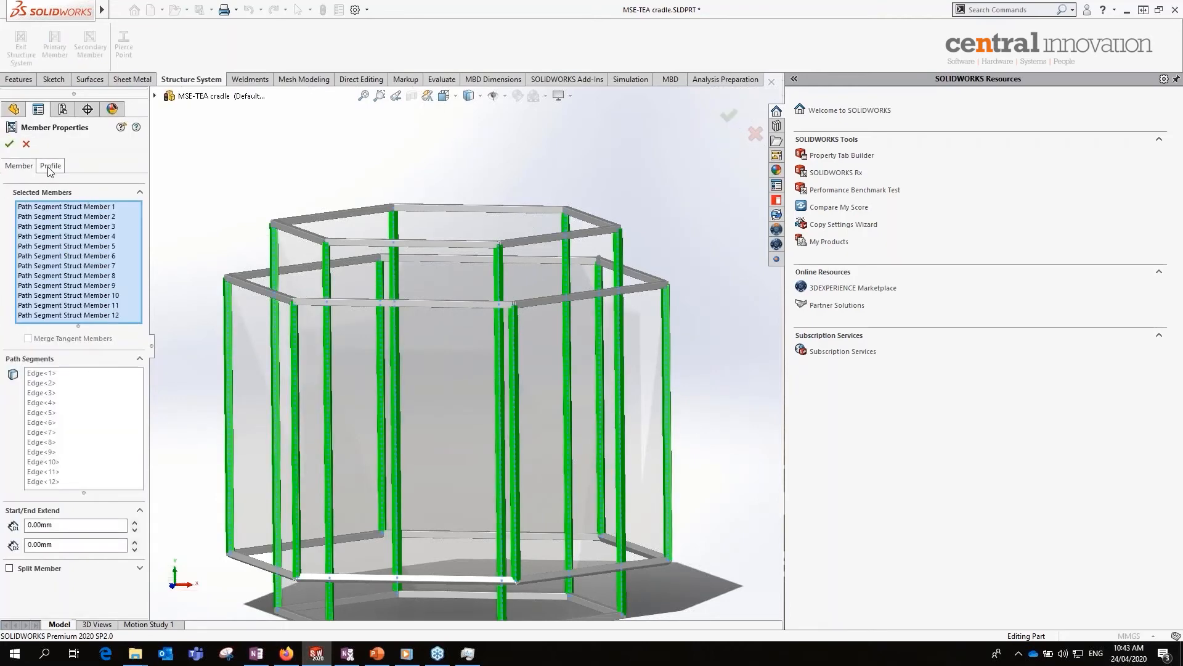
left_click(50, 167)
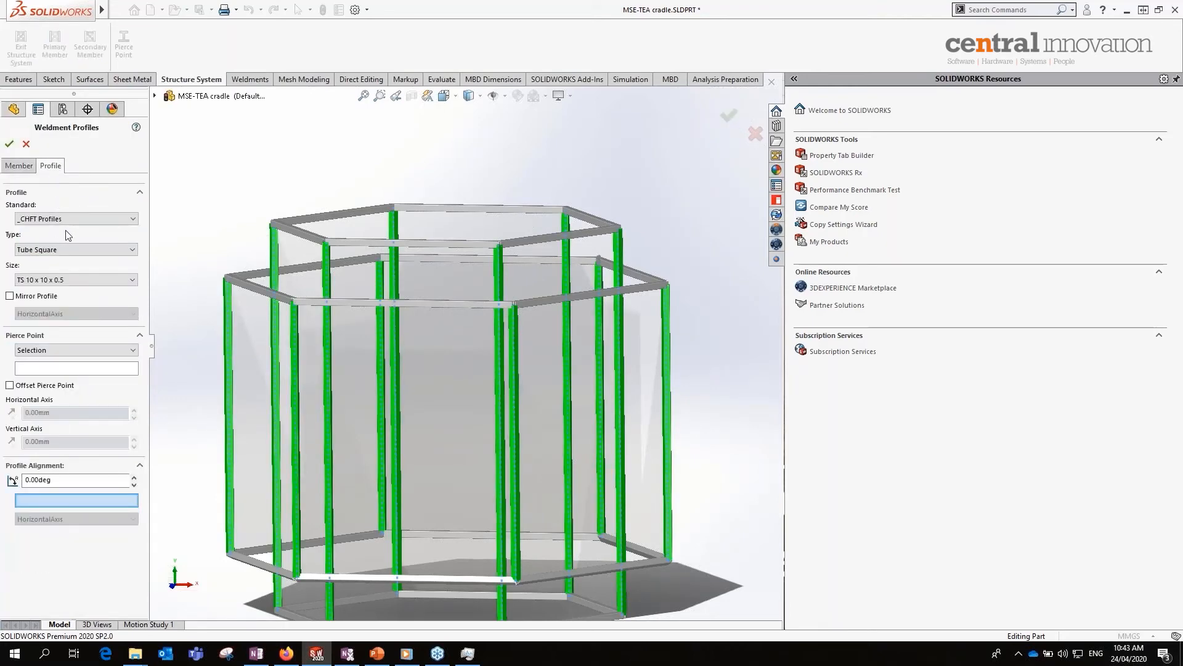
left_click(72, 251)
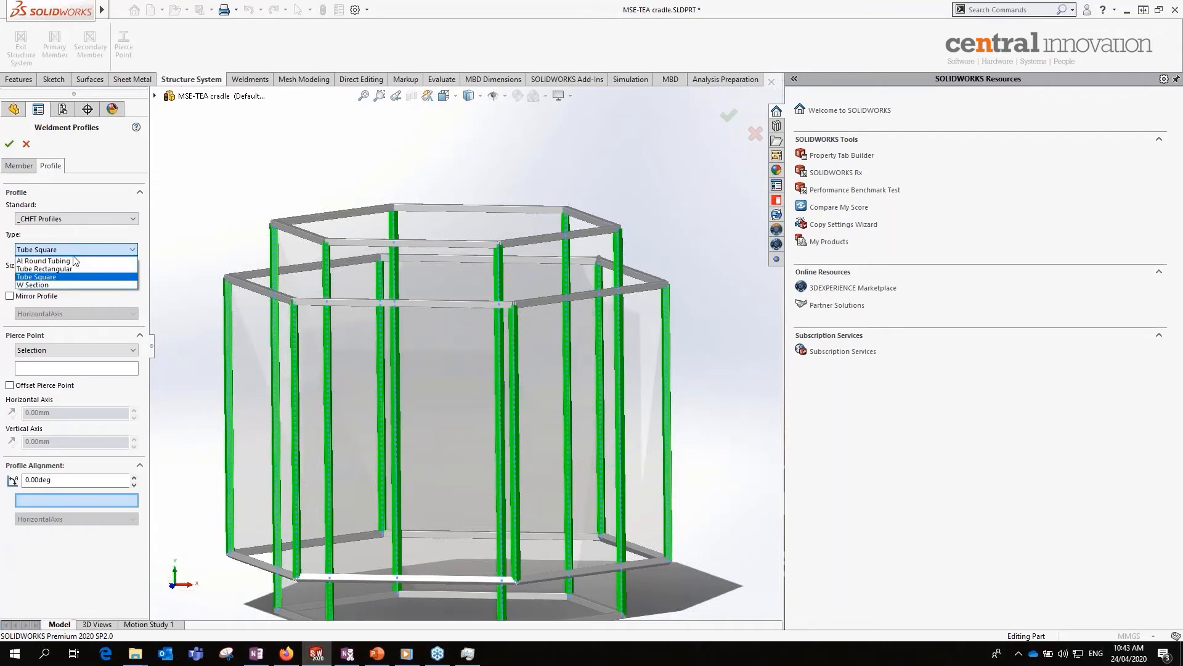
left_click(76, 261)
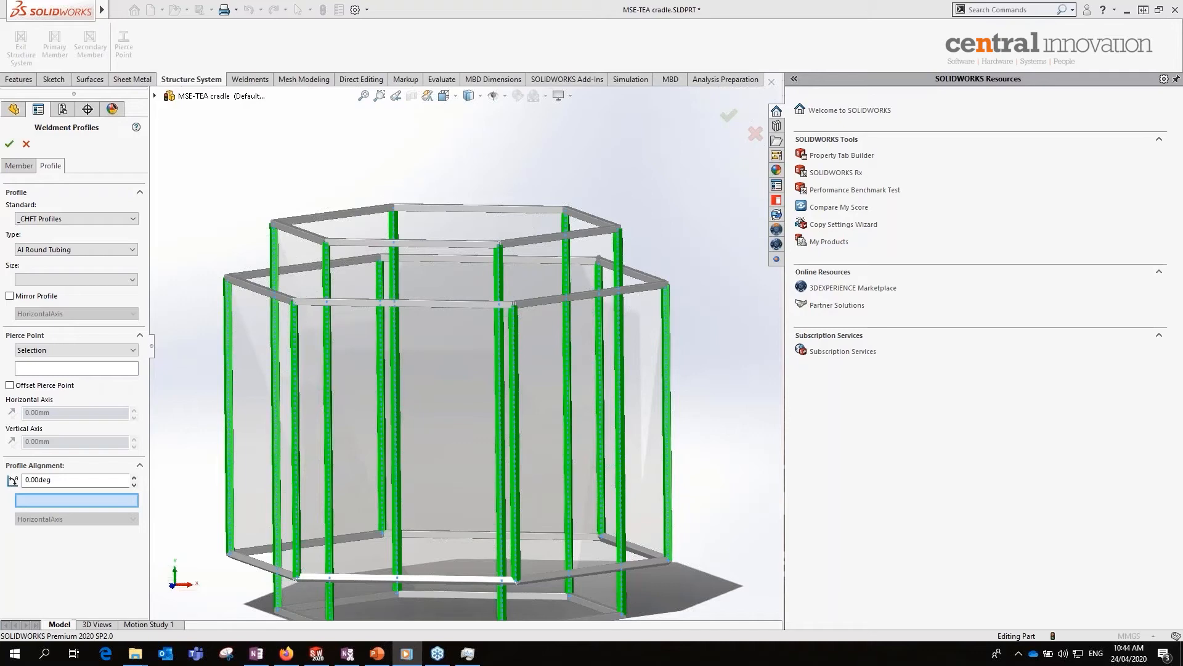
left_click(72, 277)
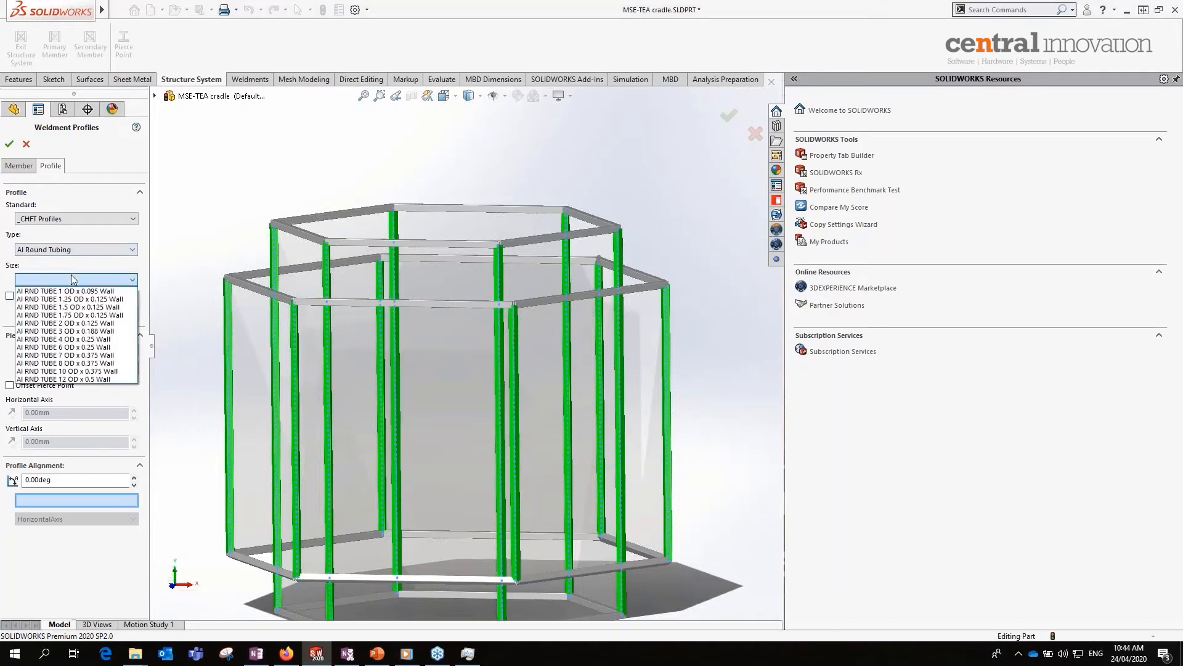
left_click(108, 371)
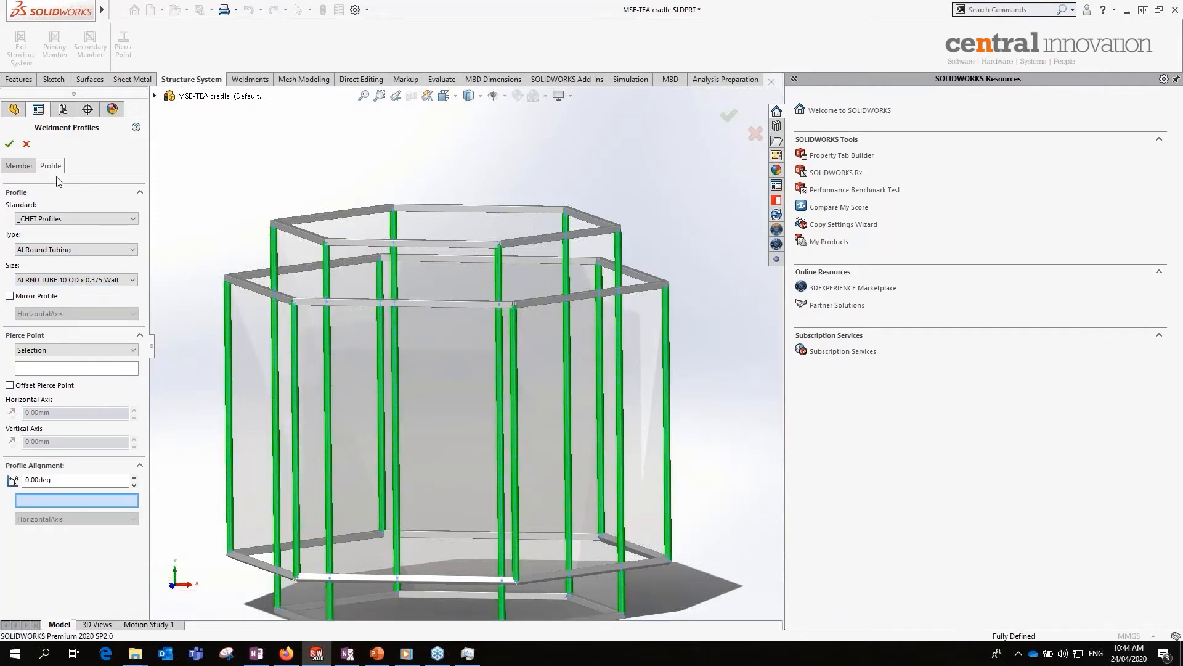
left_click(10, 144)
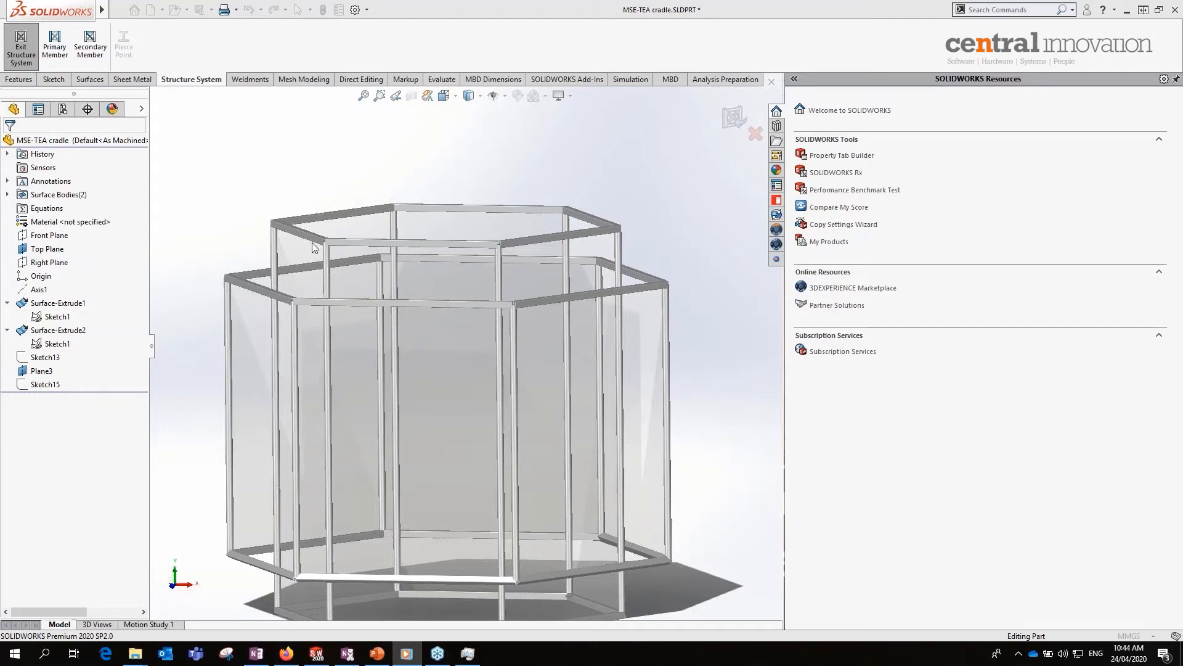
- Show Sketch13, which holds the zigzag bracing lines between the two frames
right_click(54, 363)
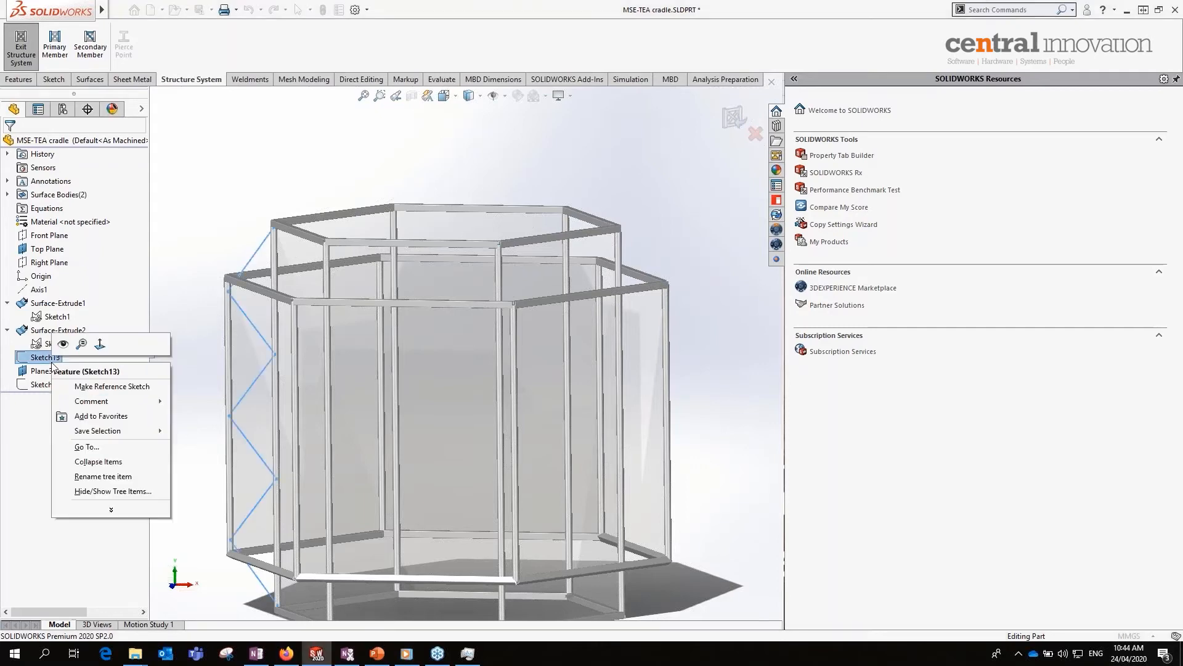
left_click(91, 387)
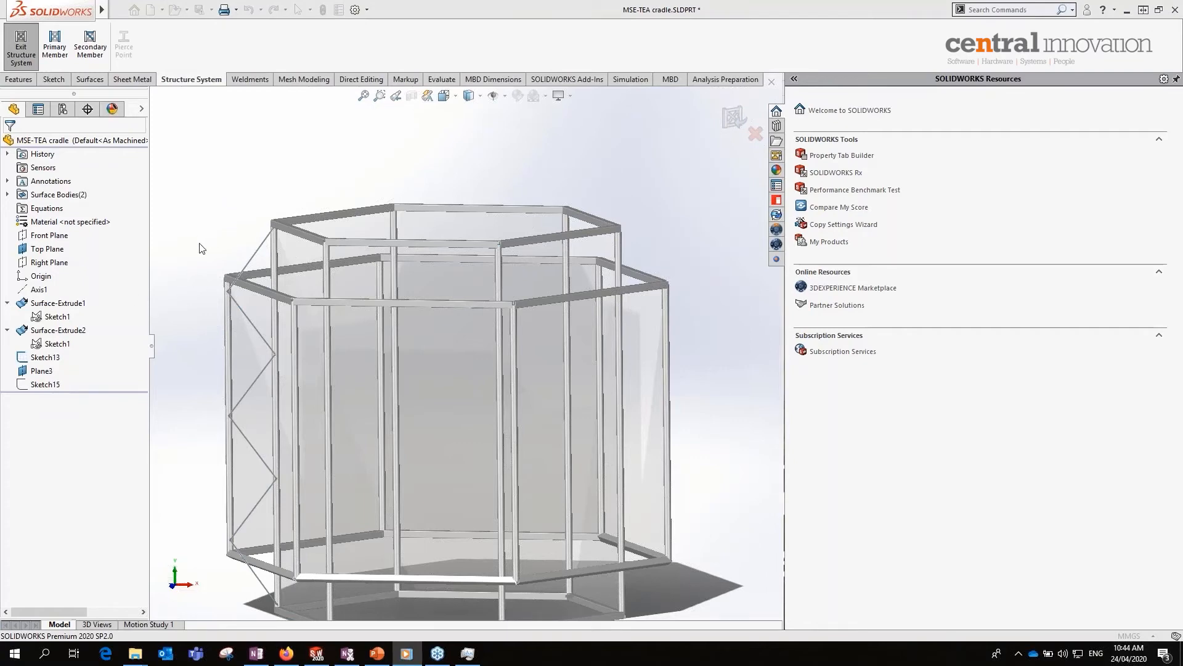
middle_click_drag(187, 243, 187, 260)
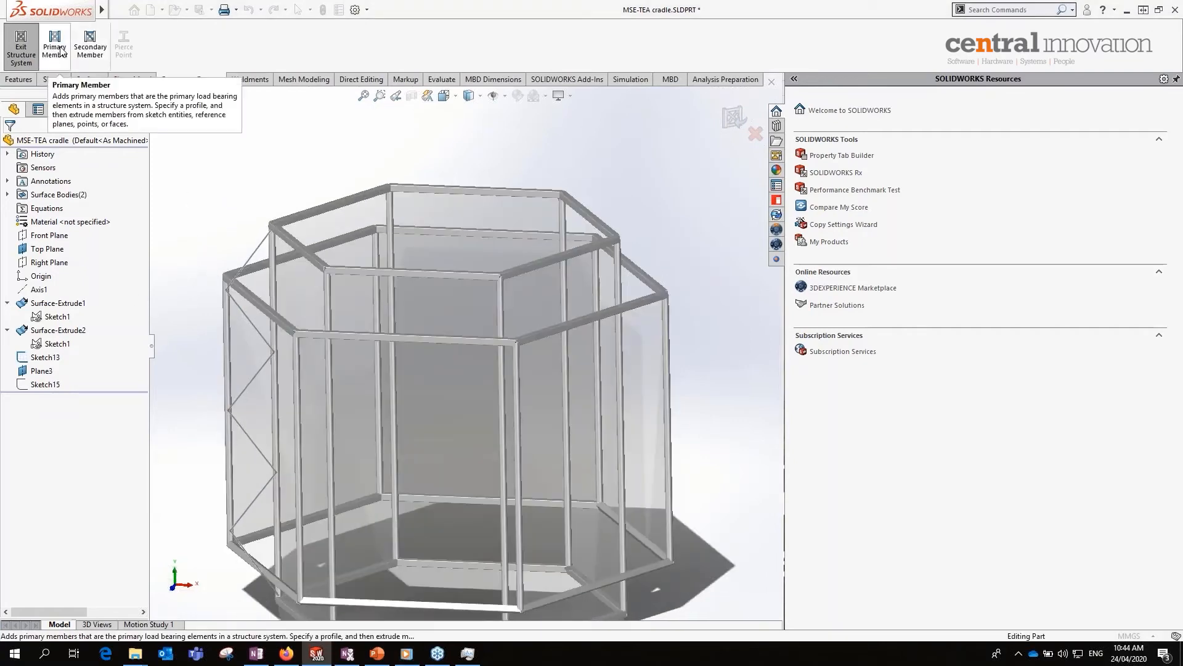
- Start a new primary member and restrict the selection filter to sketch segments
left_click(60, 50)
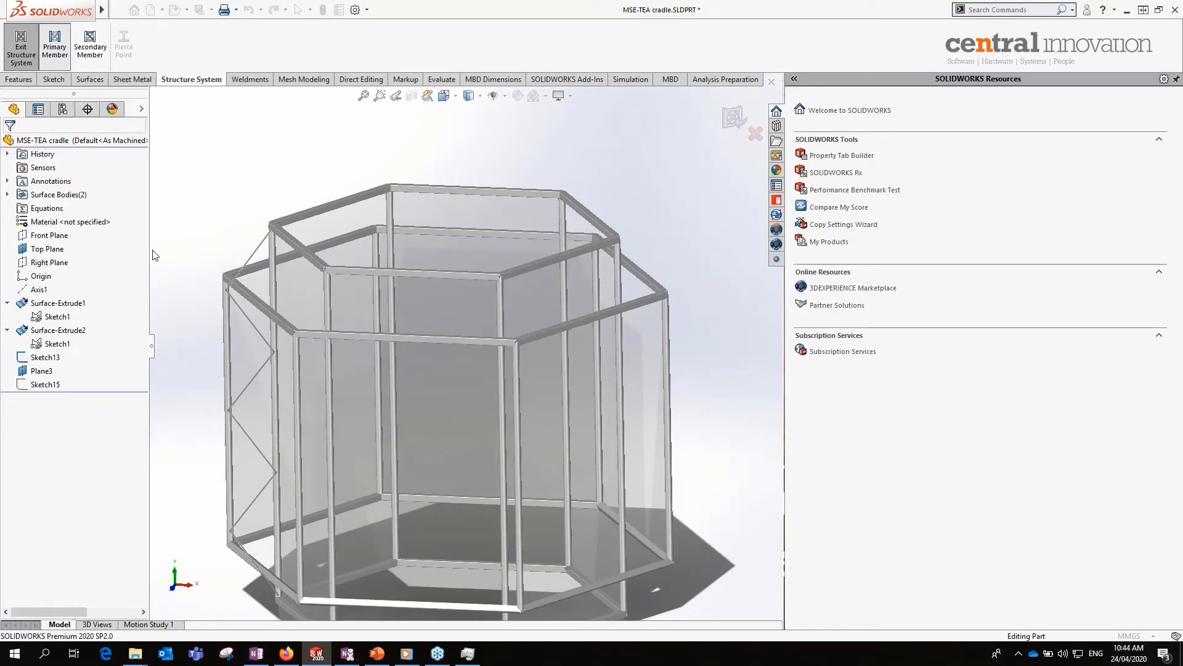
middle_click_drag(249, 254, 282, 270, "ctrl")
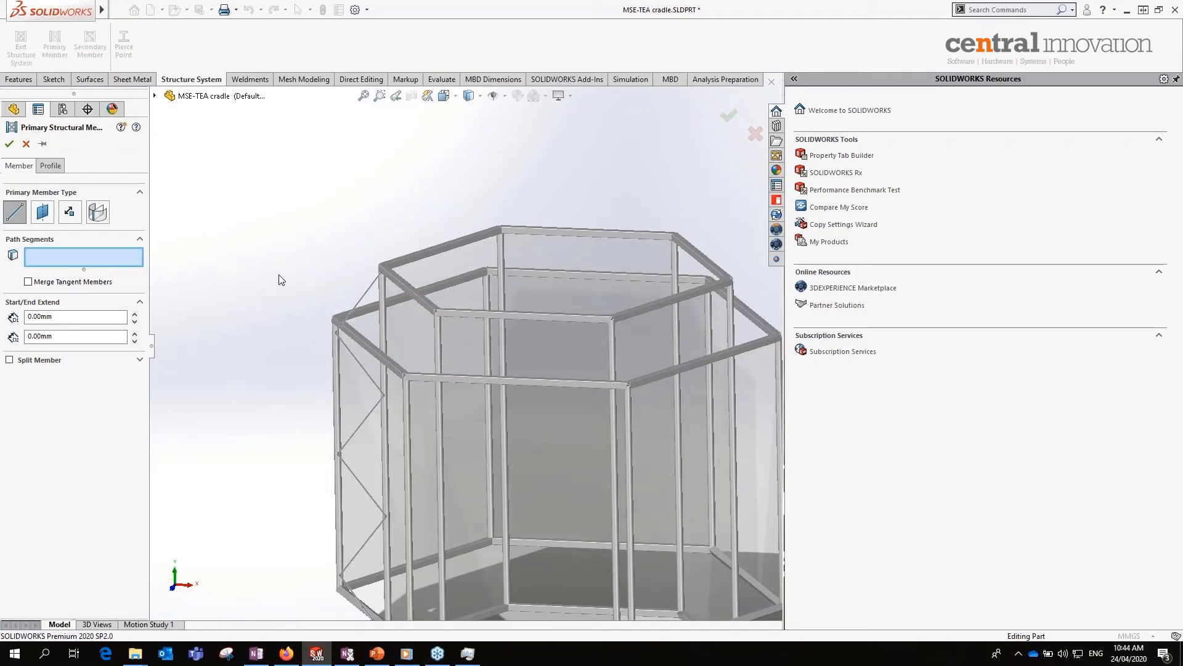
key("F5")
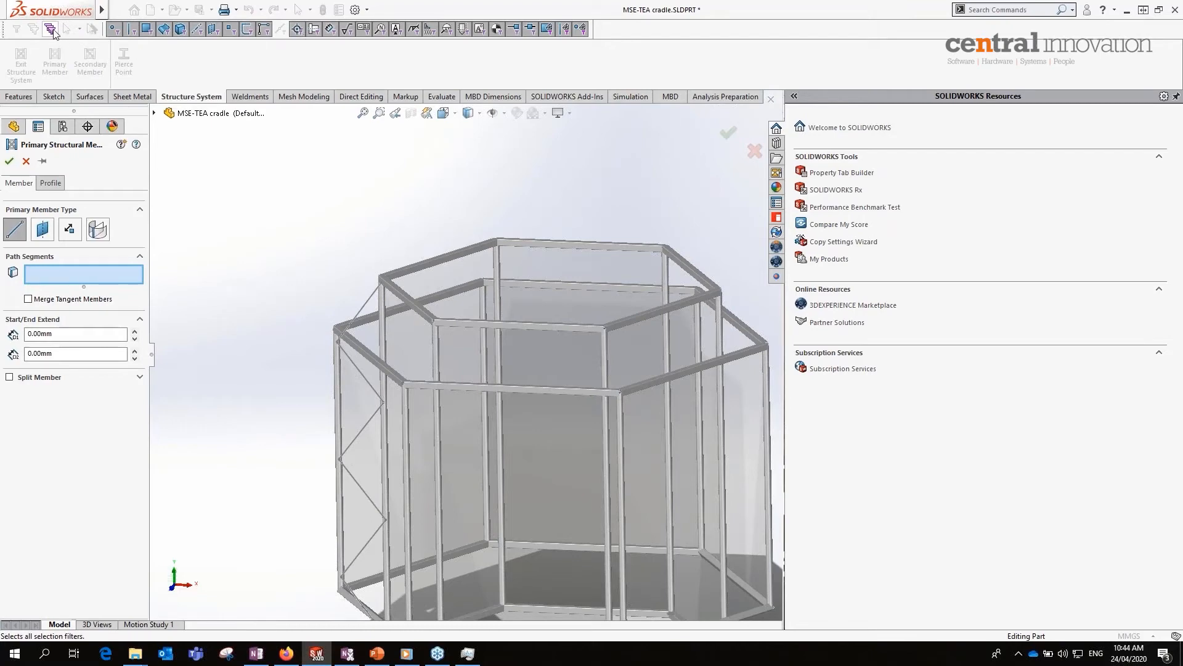
left_click(52, 30)
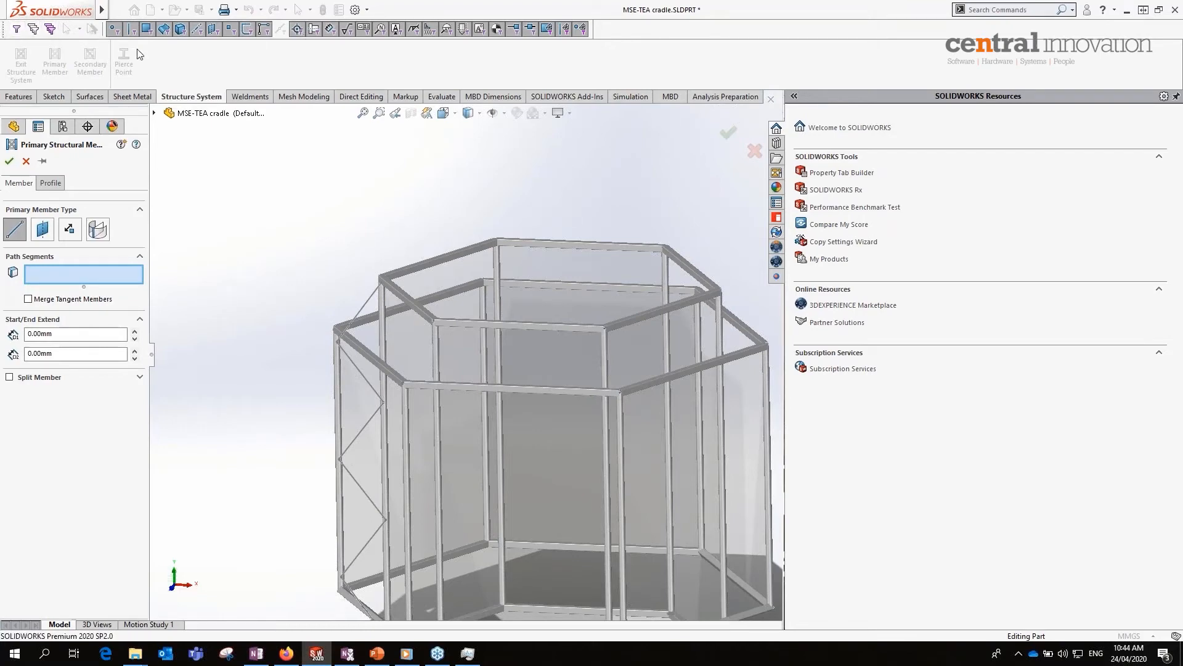
left_click(35, 29)
left_click(49, 29)
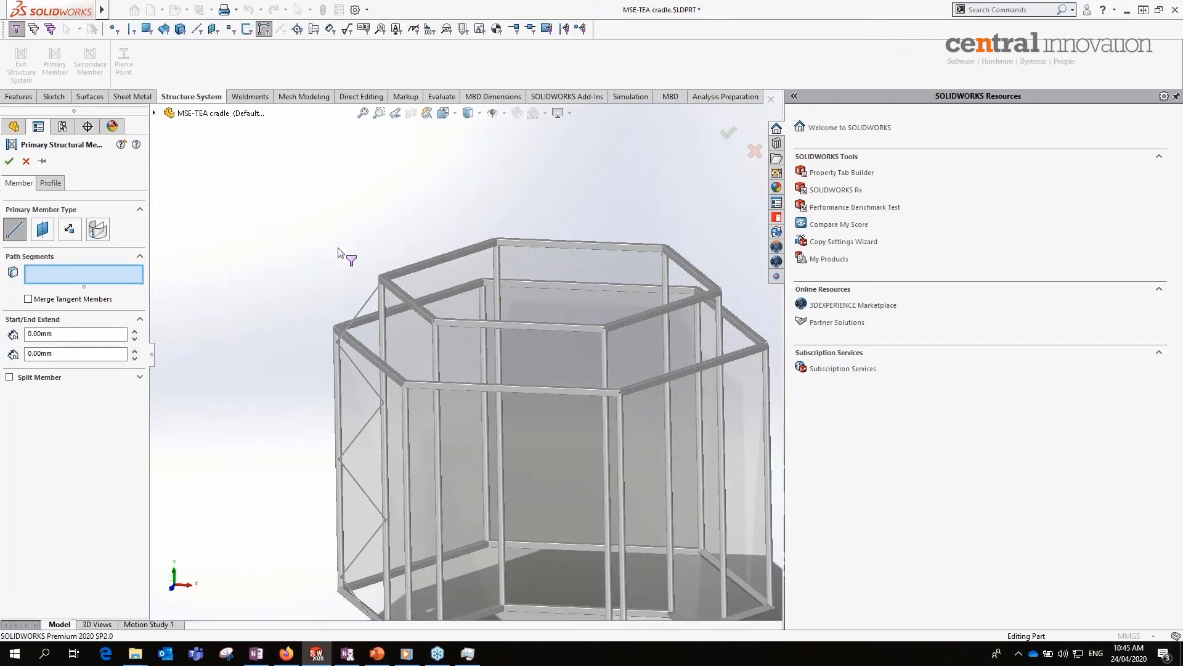
- Select all six zigzag lines of Sketch13 as path segments for the new members
scroll(441, 369, "up", 3)
scroll(512, 536, "down", 2)
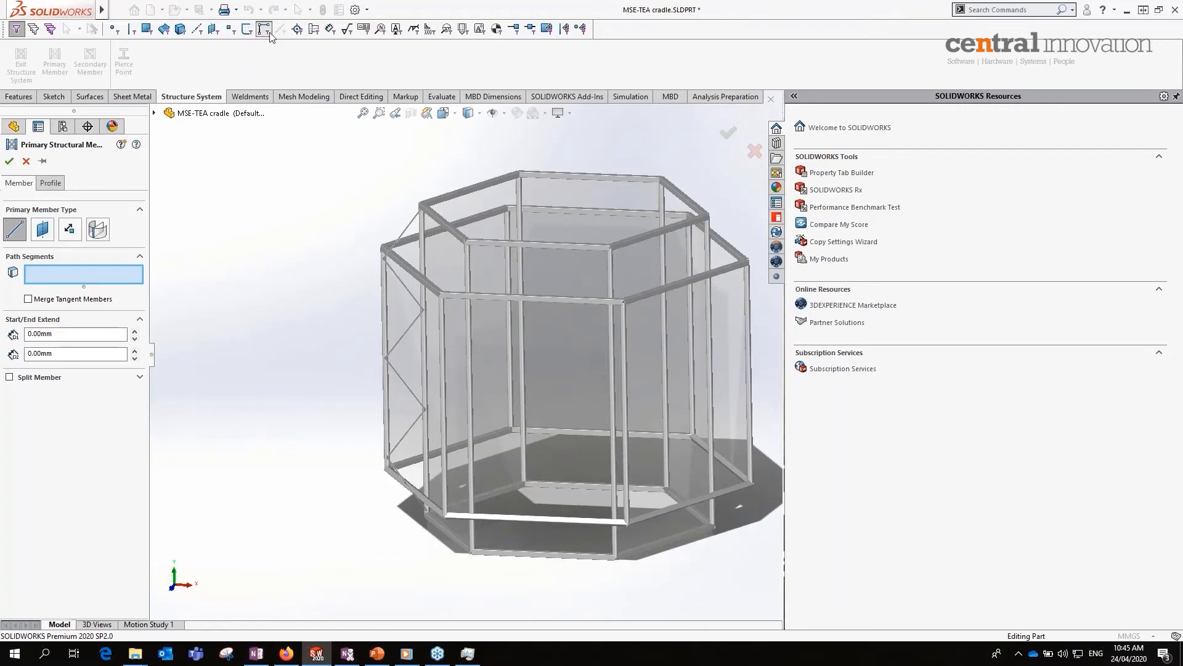
mouse_move(340, 168)
left_mouse_down()
mouse_move(432, 309)
mouse_move(453, 538)
left_mouse_up()
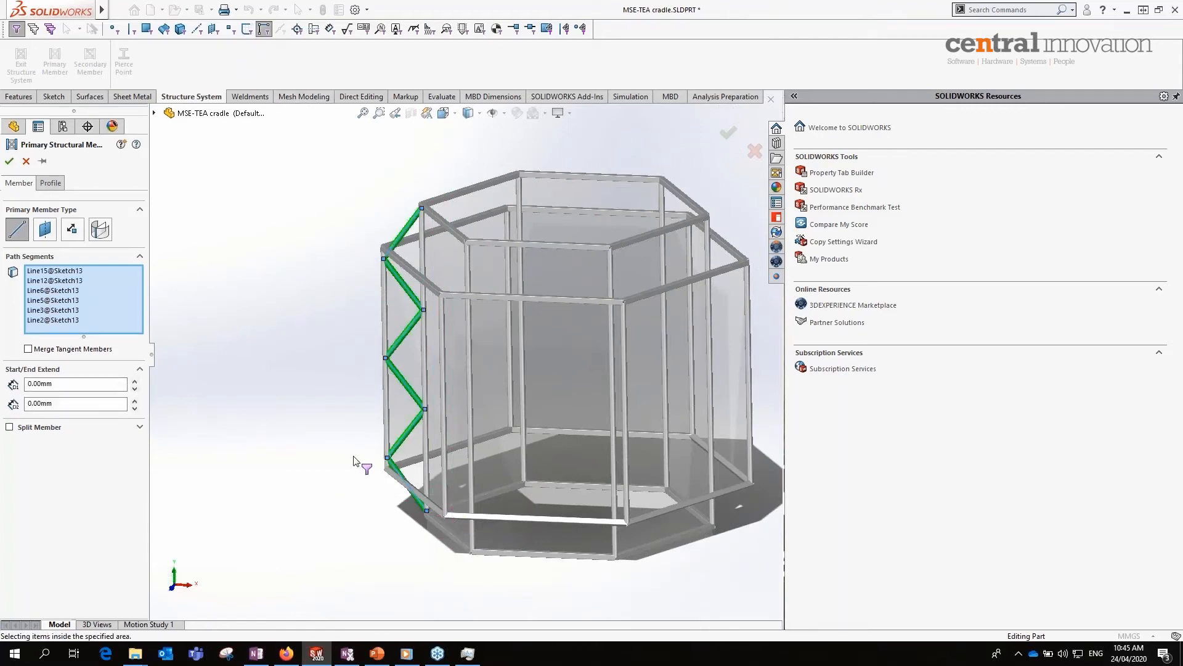
- Set the bracing profile size to Al RND TUBE 7 OD x 0.375 Wall and create the members
scroll(401, 243, "down", 5)
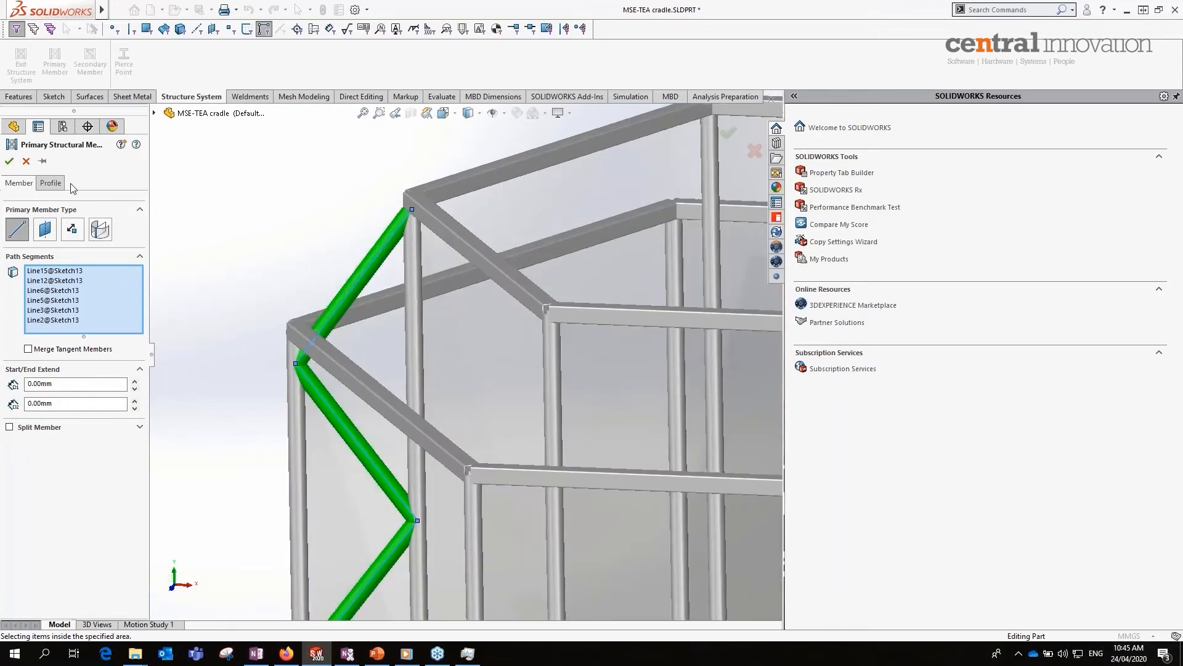
left_click(51, 182)
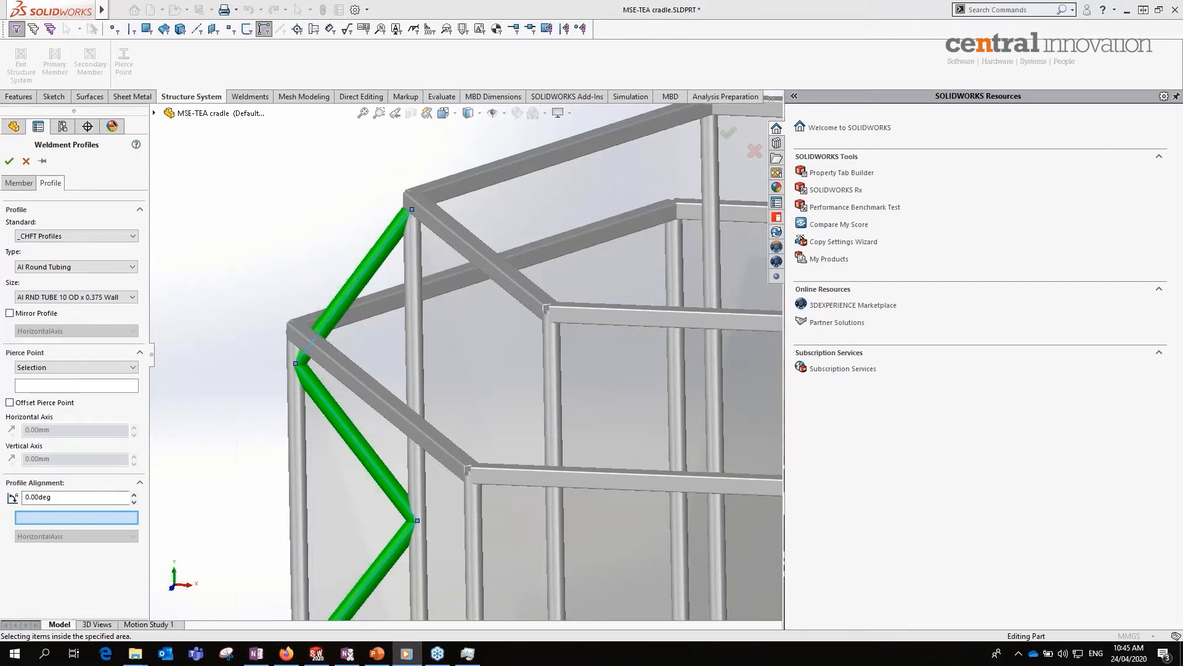
left_click(98, 298)
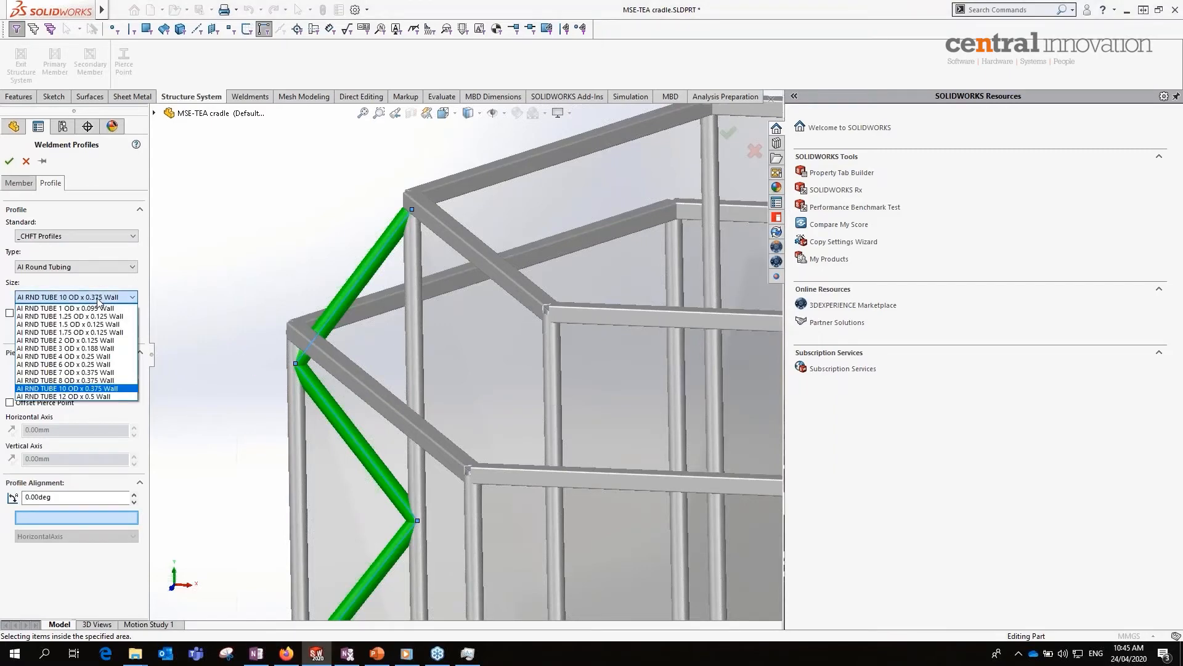
left_click(92, 373)
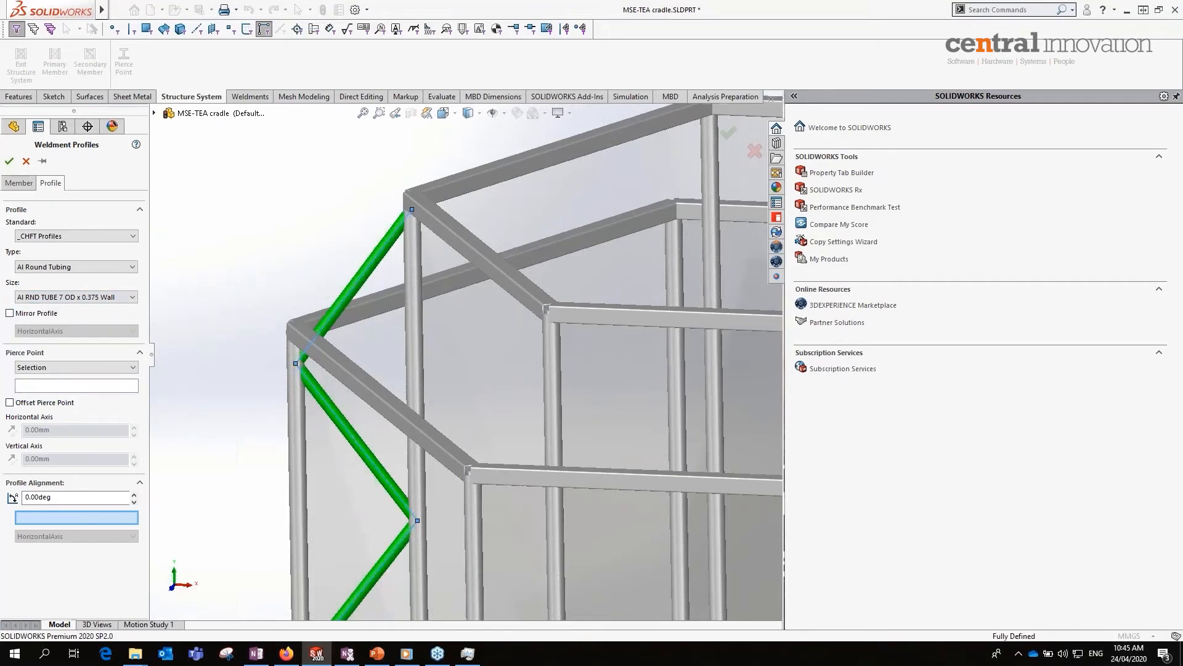
left_click(9, 162)
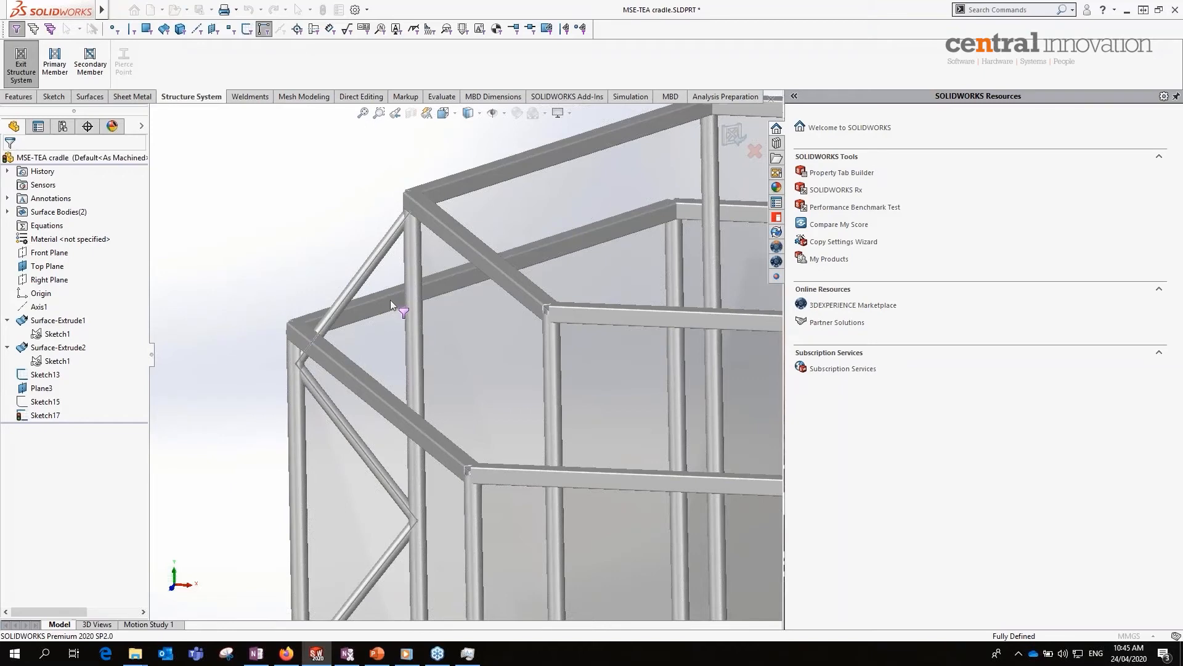
- Lift the sketch-segment restriction from the selection filter so every entity type is selectable again
scroll(432, 327, "up", 5)
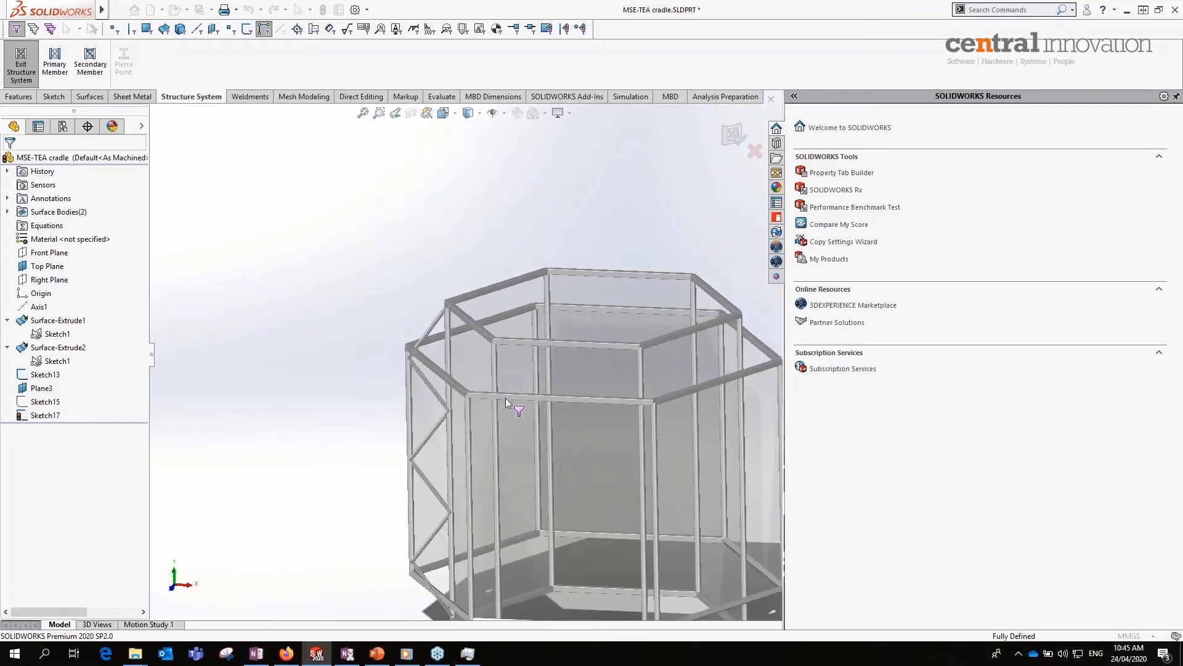
scroll(502, 402, "up", 3)
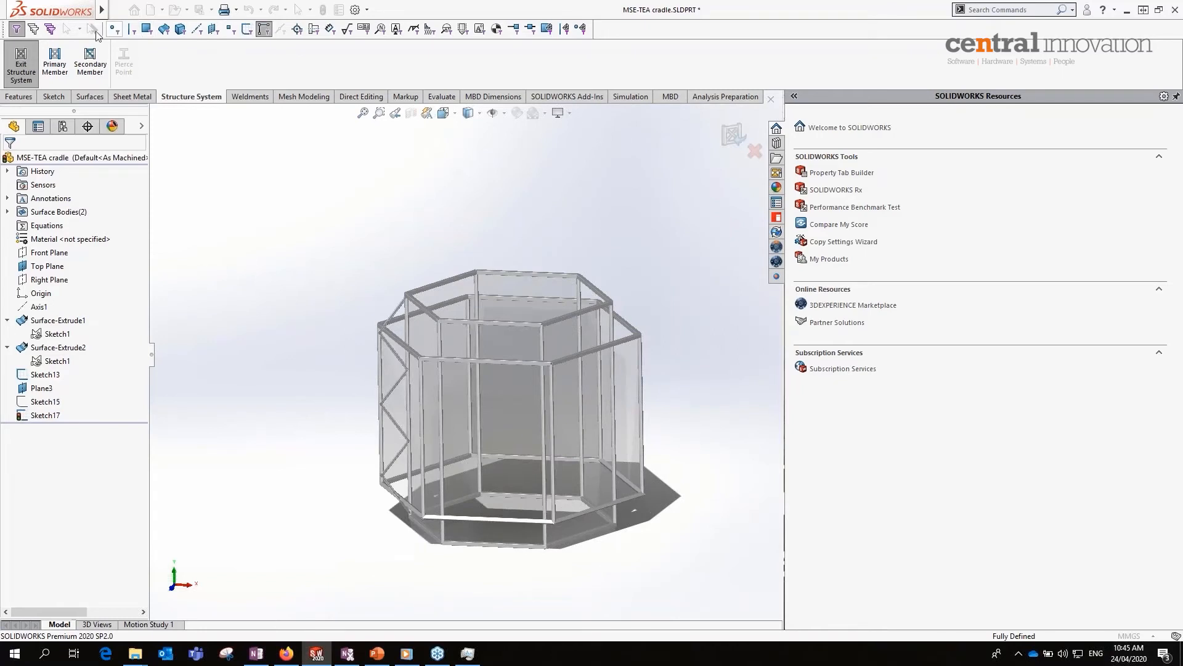
left_click(92, 29)
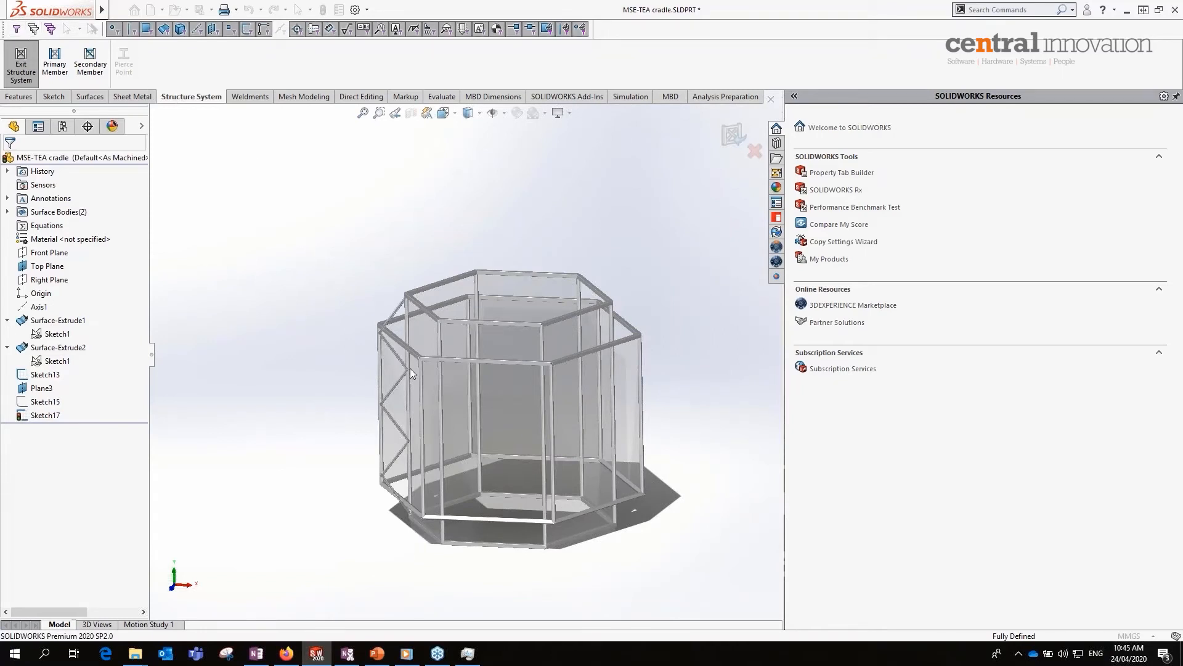
- Highlight Top Plane and Plane3 together in the model
mouse_move(432, 408)
middle_mouse_down()
mouse_move(479, 346)
mouse_move(468, 422)
mouse_move(442, 421)
middle_mouse_up()
middle_click_drag(442, 379, 440, 417)
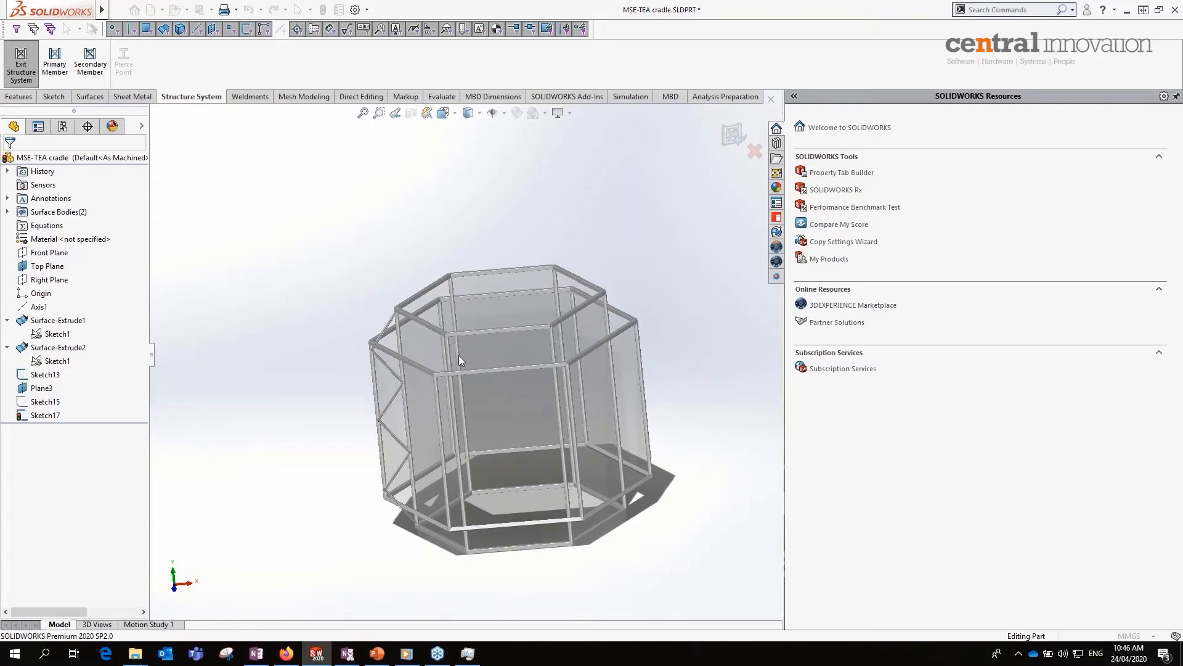
scroll(459, 355, "down", 3)
left_click(47, 266)
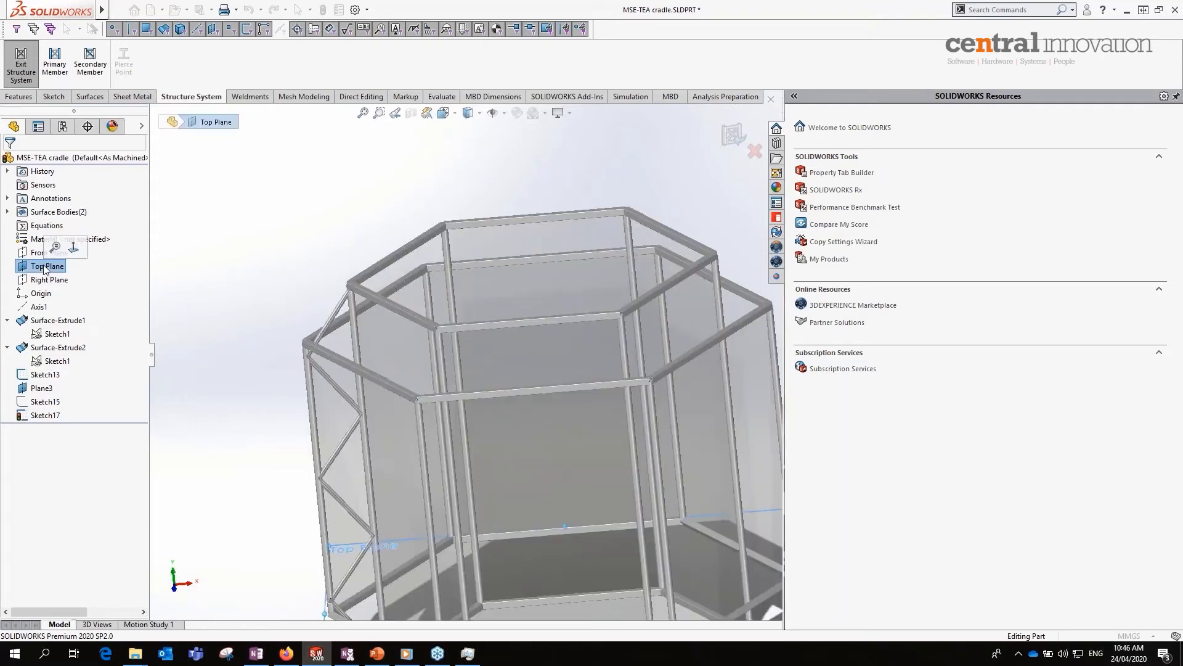
scroll(343, 446, "up", 3)
left_click(42, 388, "ctrl")
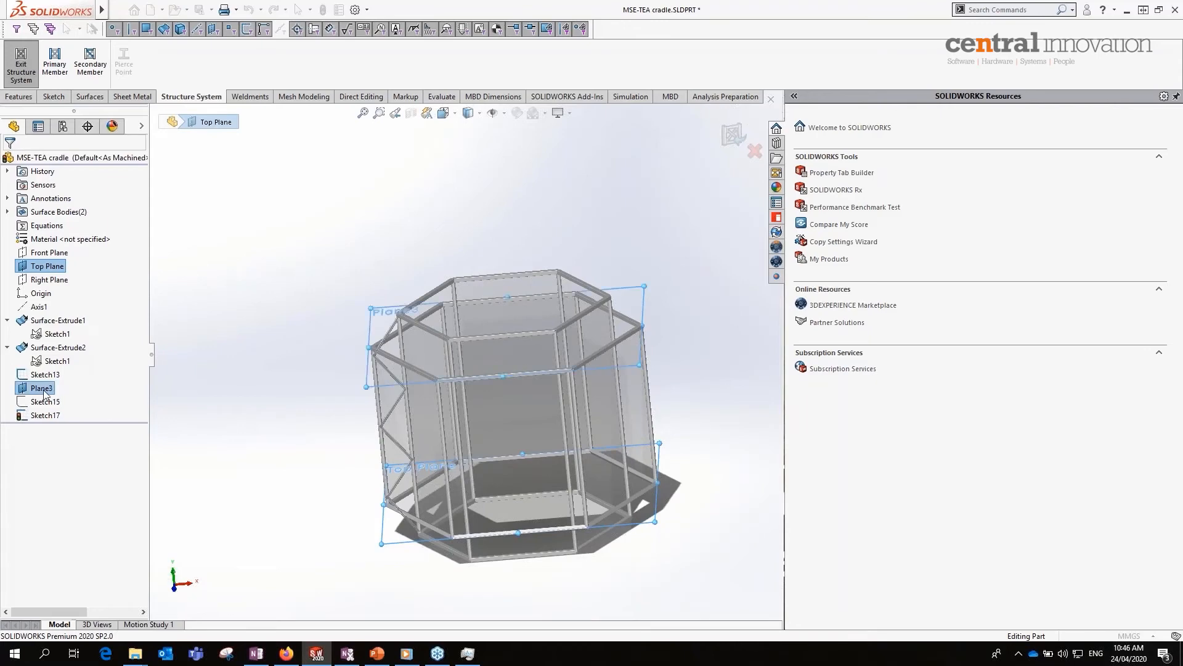
- Examine where Top Plane and Plane3 lie relative to the inner and outer frames and the zigzag bracing
middle_click_drag(459, 358, 481, 389)
scroll(379, 383, "down", 3)
middle_click_drag(380, 386, 439, 293)
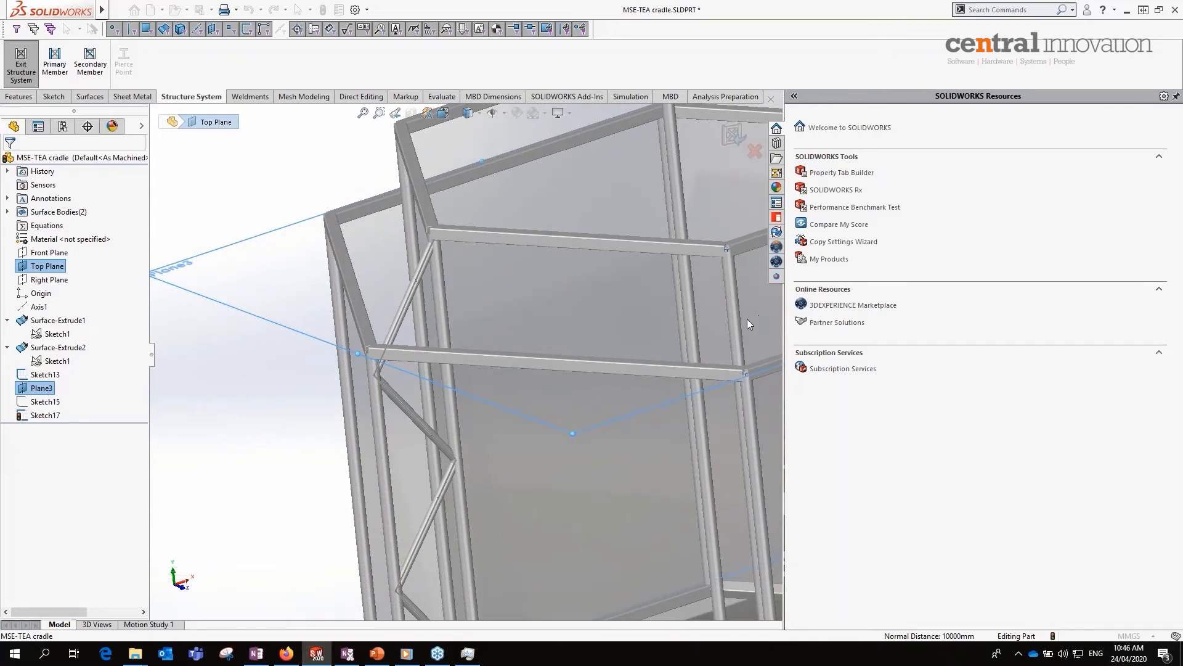
middle_click_drag(748, 321, 651, 342)
middle_click_drag(504, 387, 161, 335)
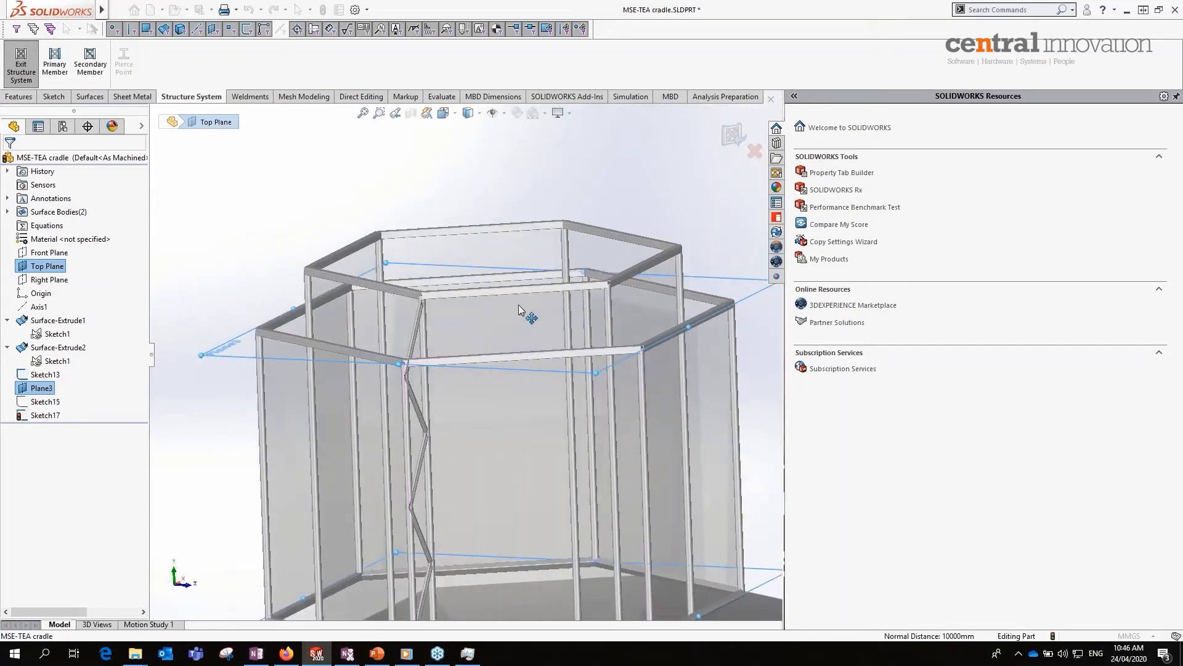
middle_click_drag(519, 305, 414, 163)
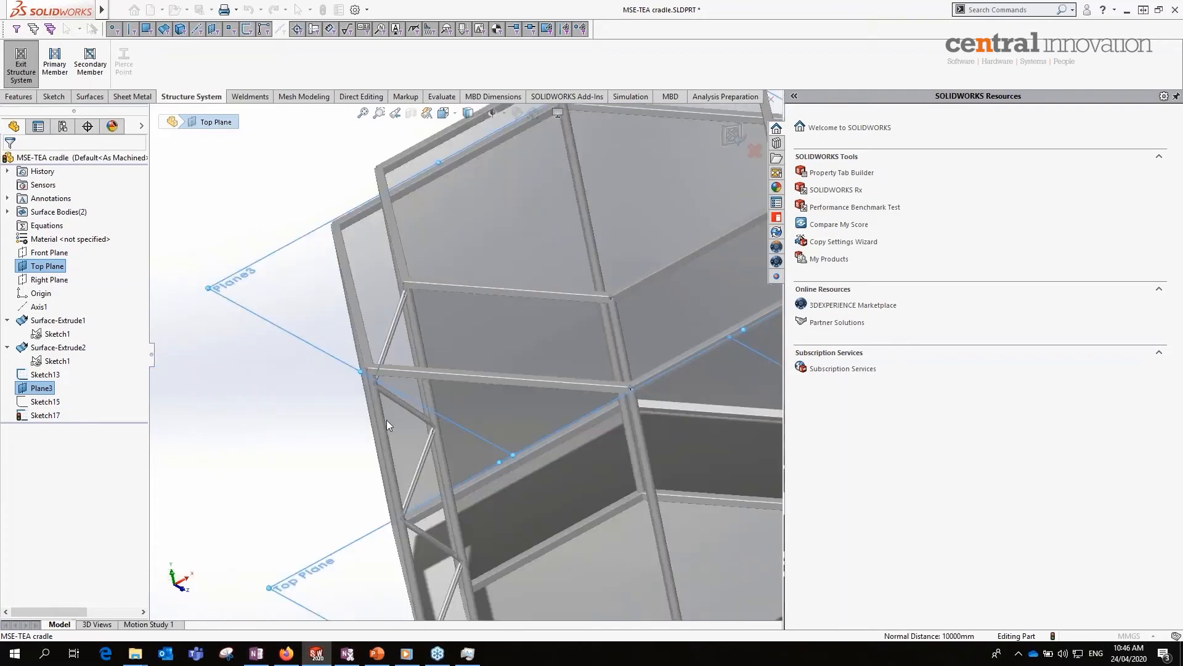
middle_click_drag(593, 413, 454, 408)
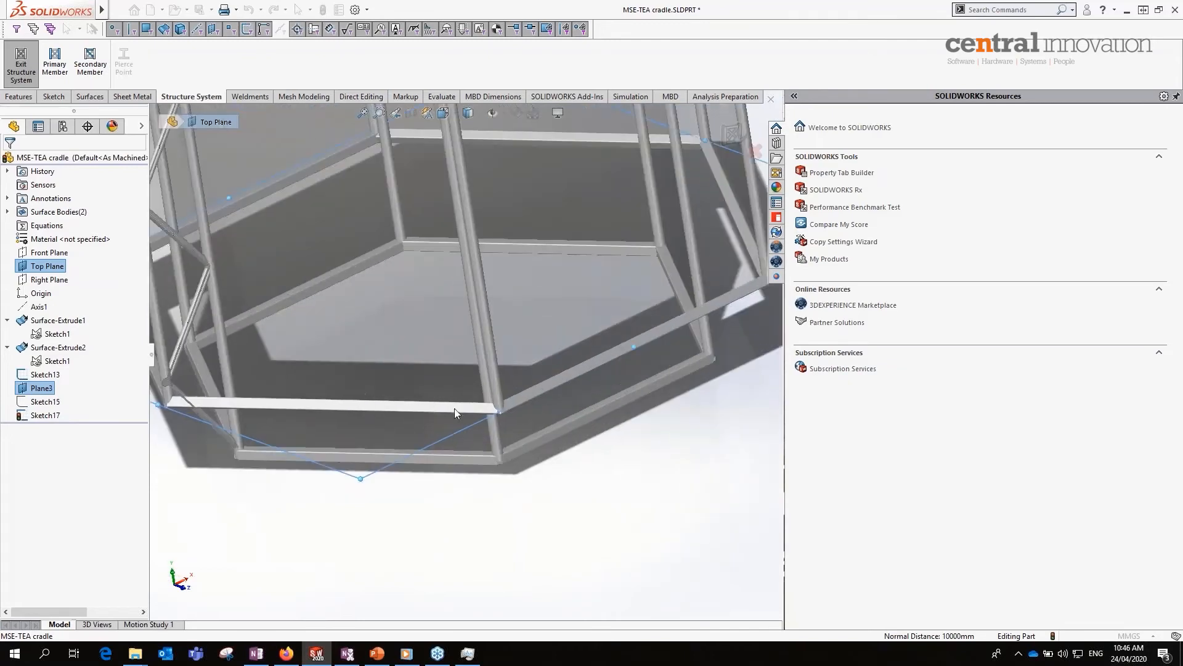
scroll(468, 342, "up", 6)
scroll(467, 240, "down", 2)
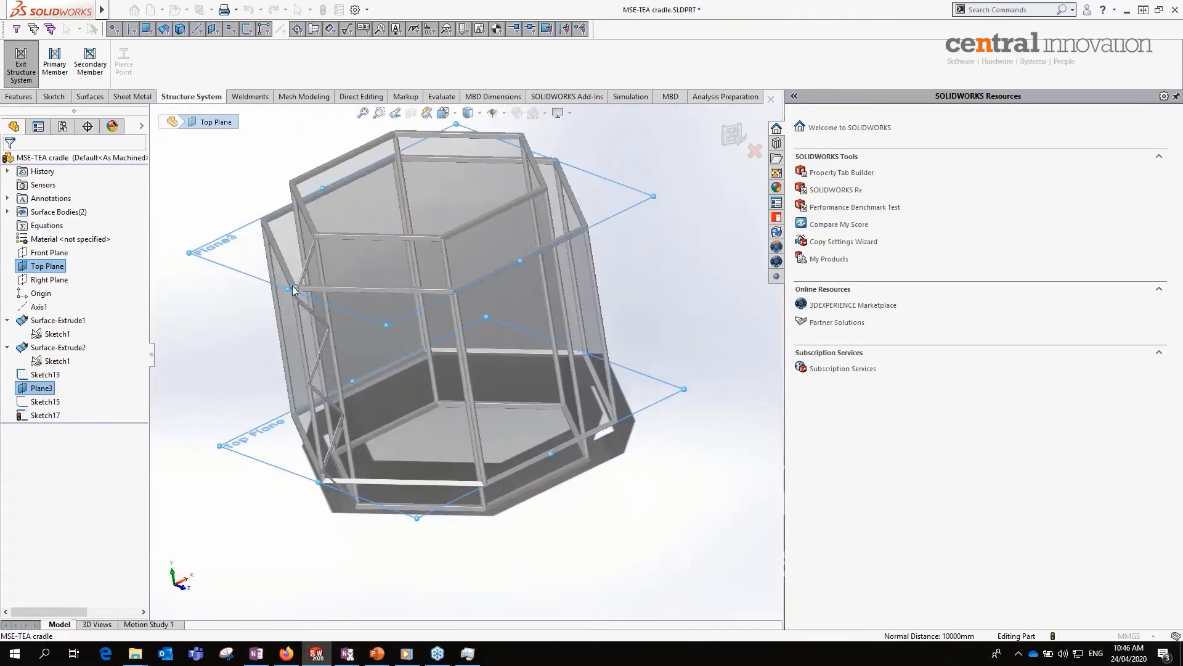
- Start a secondary member of the support plane type, using Top Plane and Plane3 as the planes
left_click(90, 62)
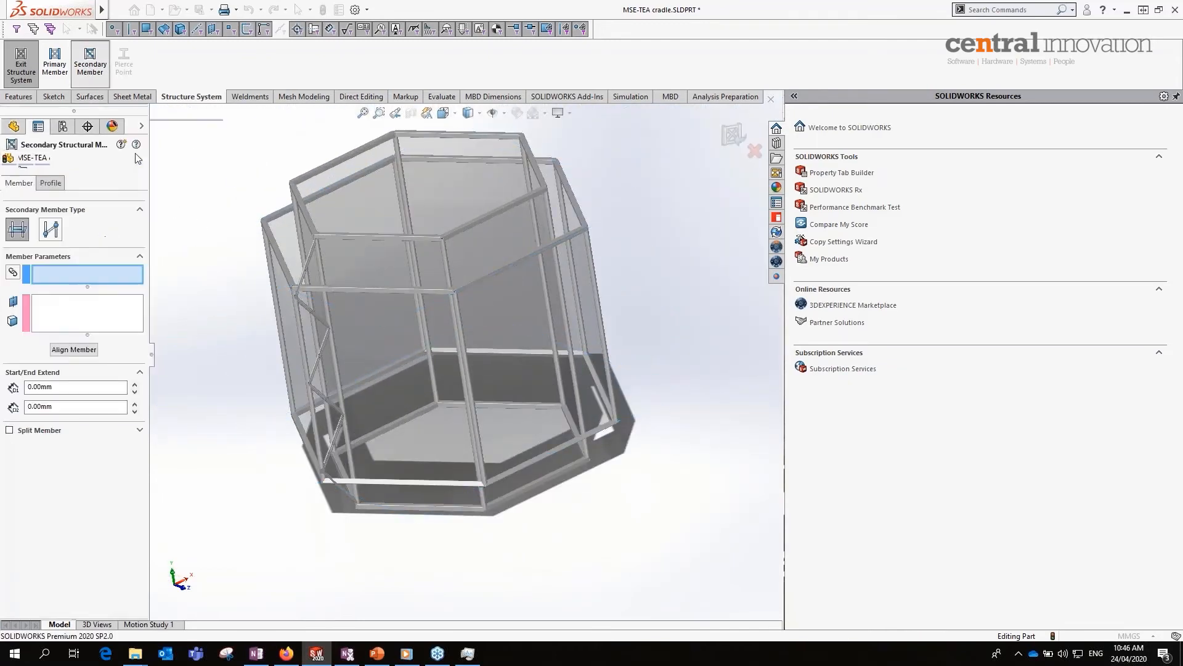
left_click(28, 235)
left_click(198, 222)
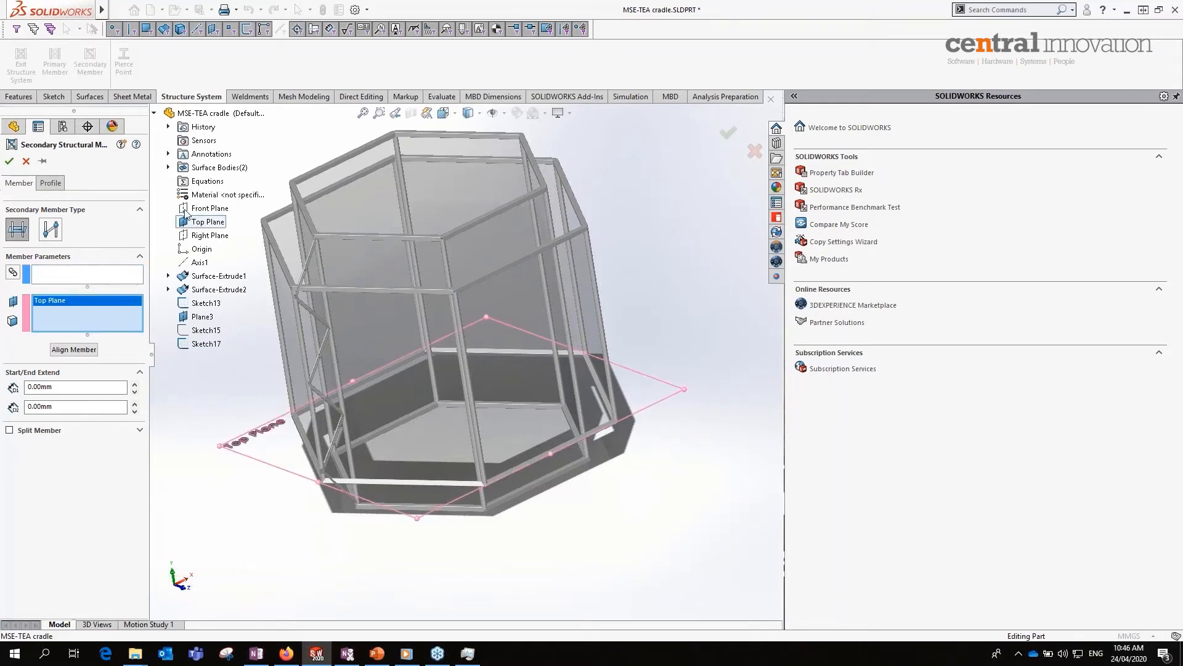
left_click(202, 316)
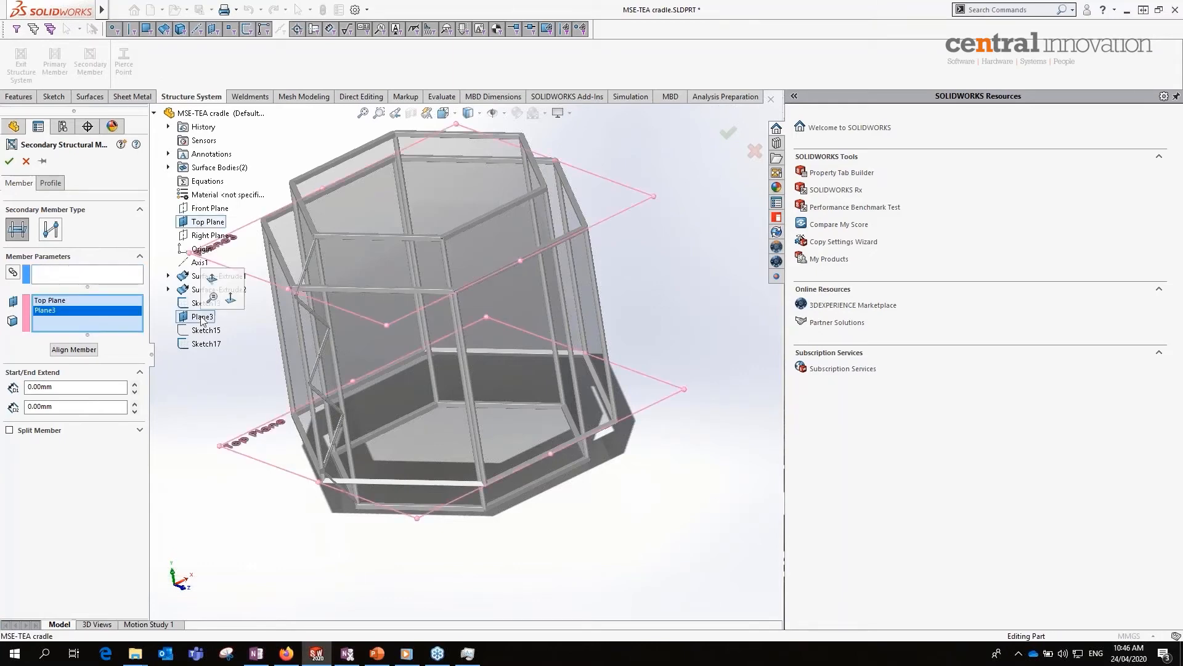
left_click(59, 279)
mouse_move(382, 290)
middle_mouse_down()
mouse_move(402, 298)
mouse_move(380, 273)
middle_mouse_up()
scroll(380, 272, "down", 6)
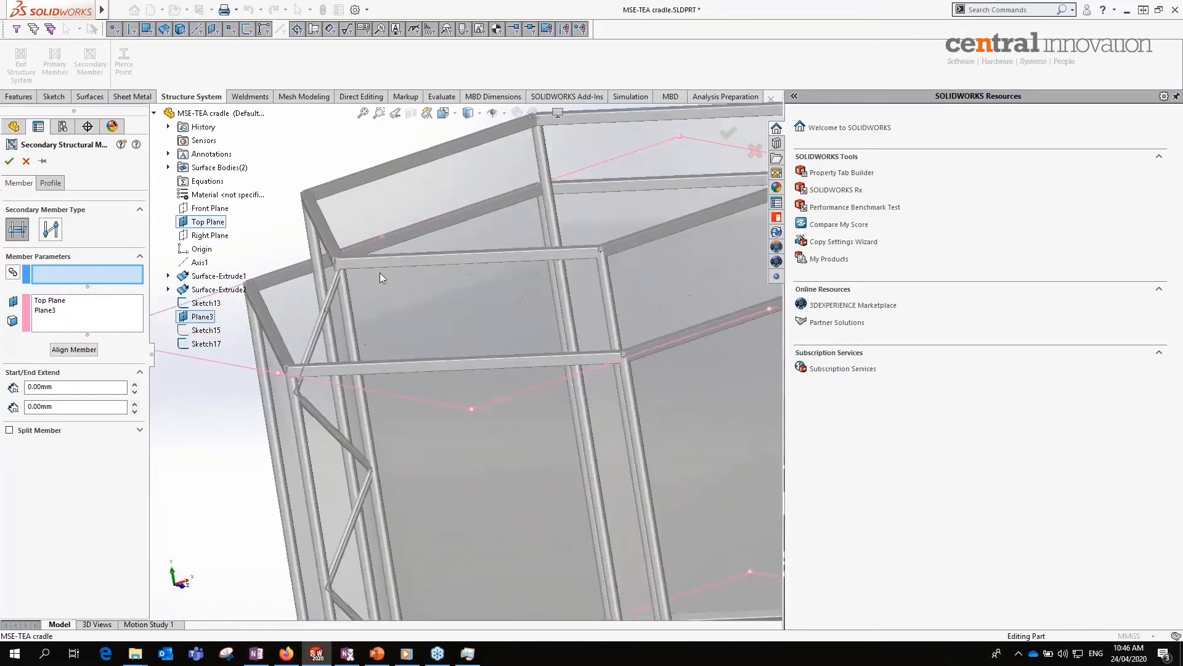
left_click(341, 307)
left_click(305, 240)
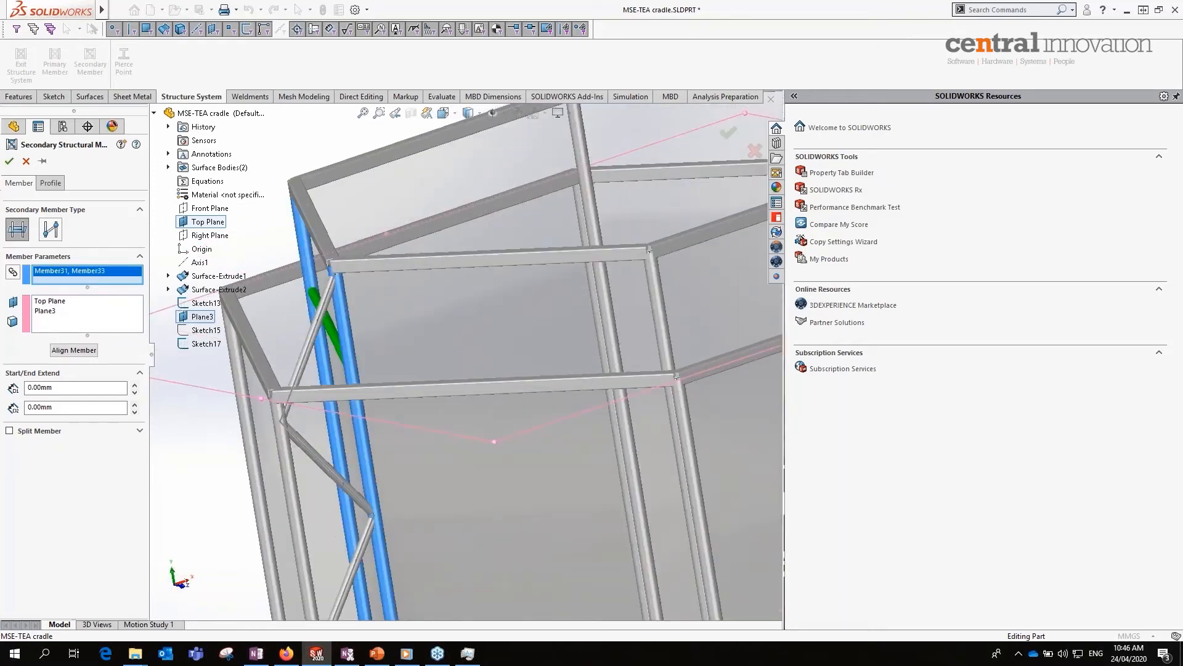
left_click(579, 143)
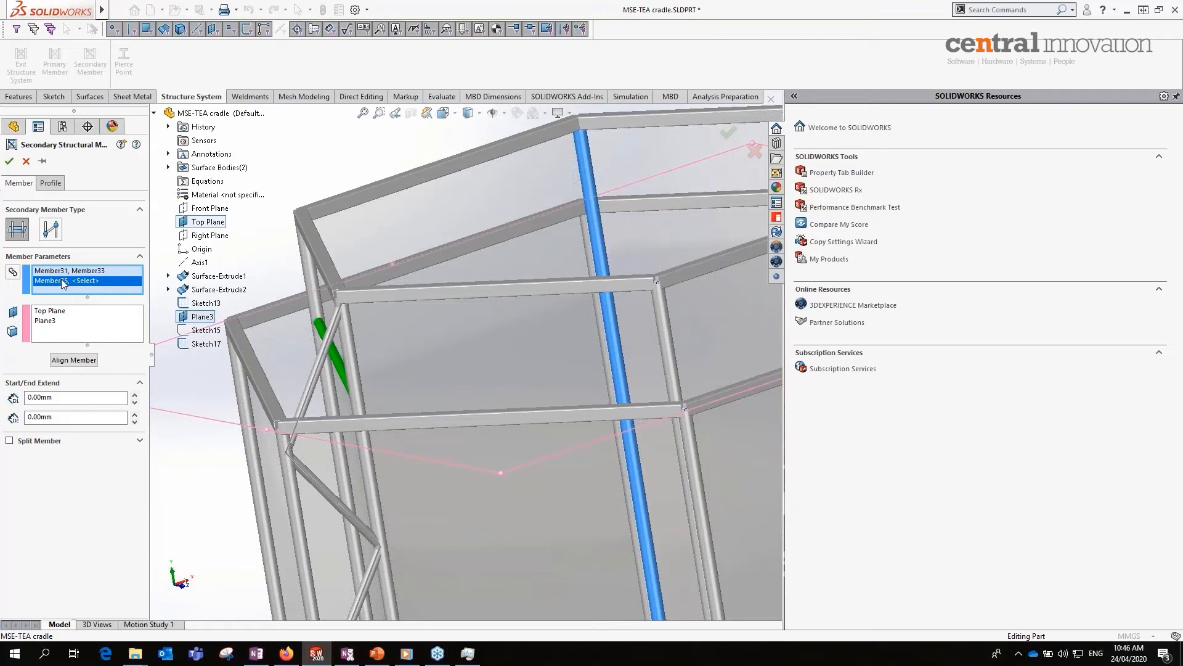
right_click(61, 278)
left_click(89, 289)
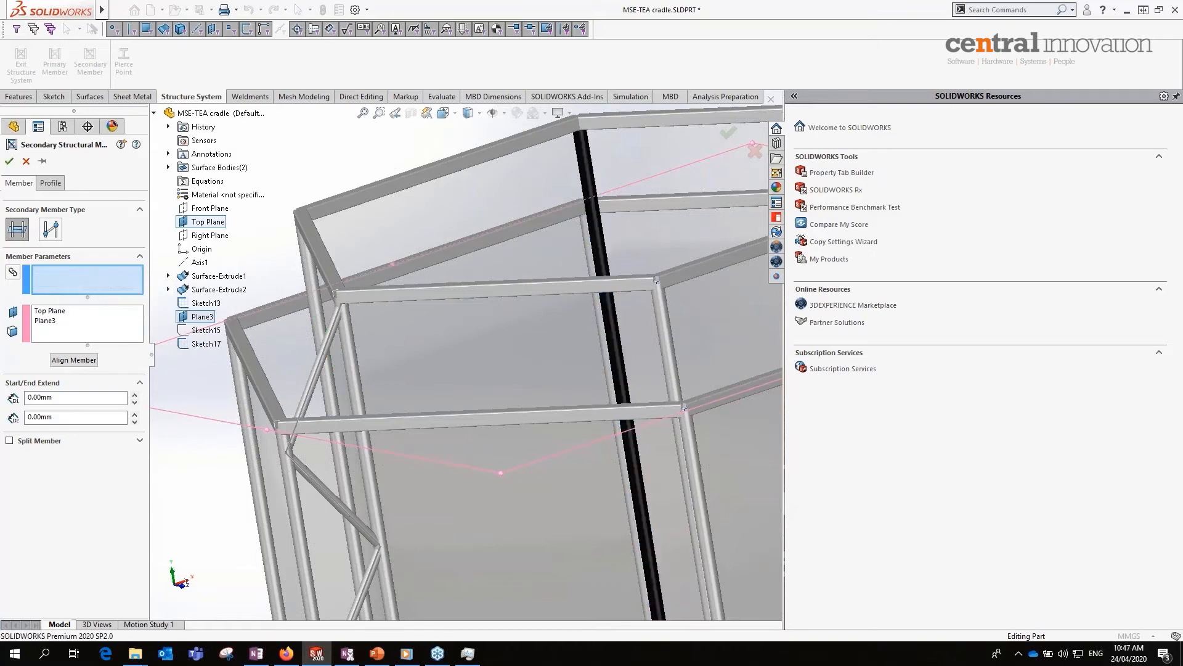
- Turn on chained member selection and pair the six inner vertical tubes in order around the hexagon, closing back on the first
left_click(13, 275)
left_click(351, 340)
left_click(311, 278)
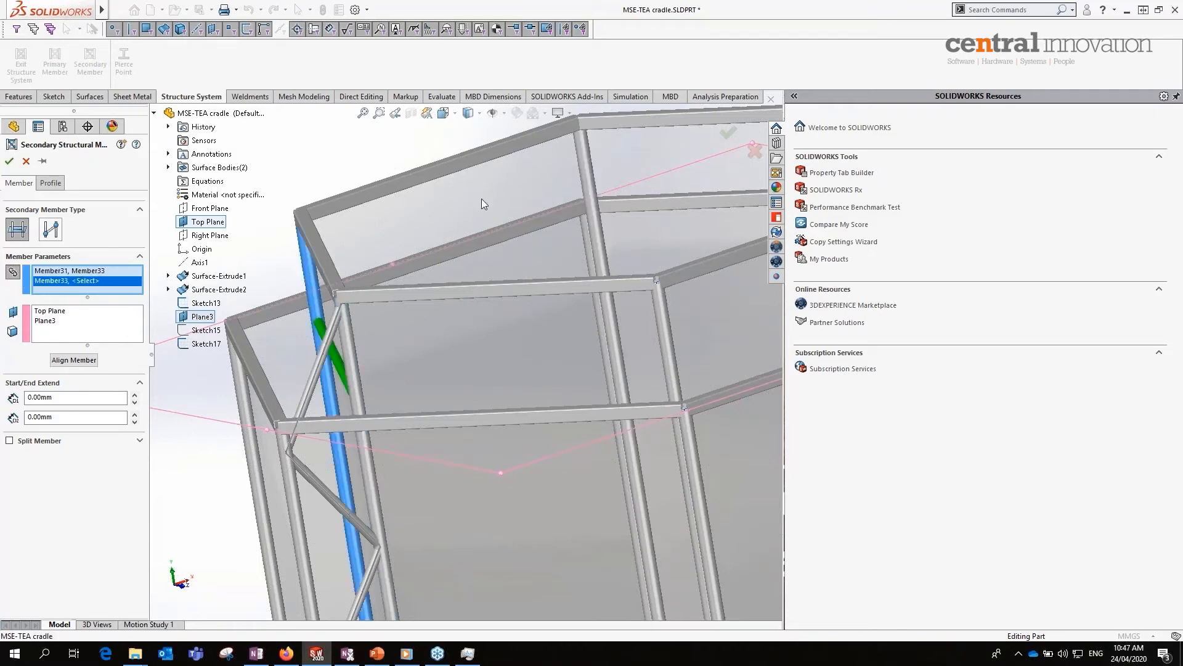
left_click(586, 165)
scroll(558, 298, "up", 4)
middle_click_drag(557, 297, 615, 285)
scroll(615, 284, "down", 5)
left_click(601, 257)
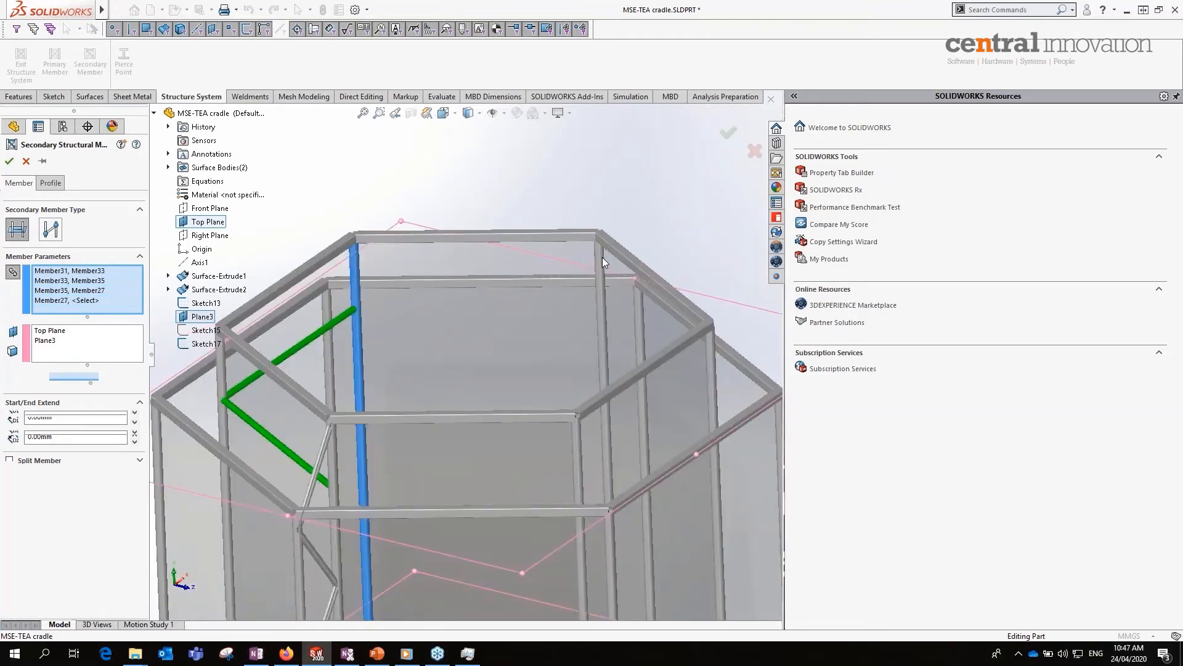
left_click(601, 257)
left_click(713, 355)
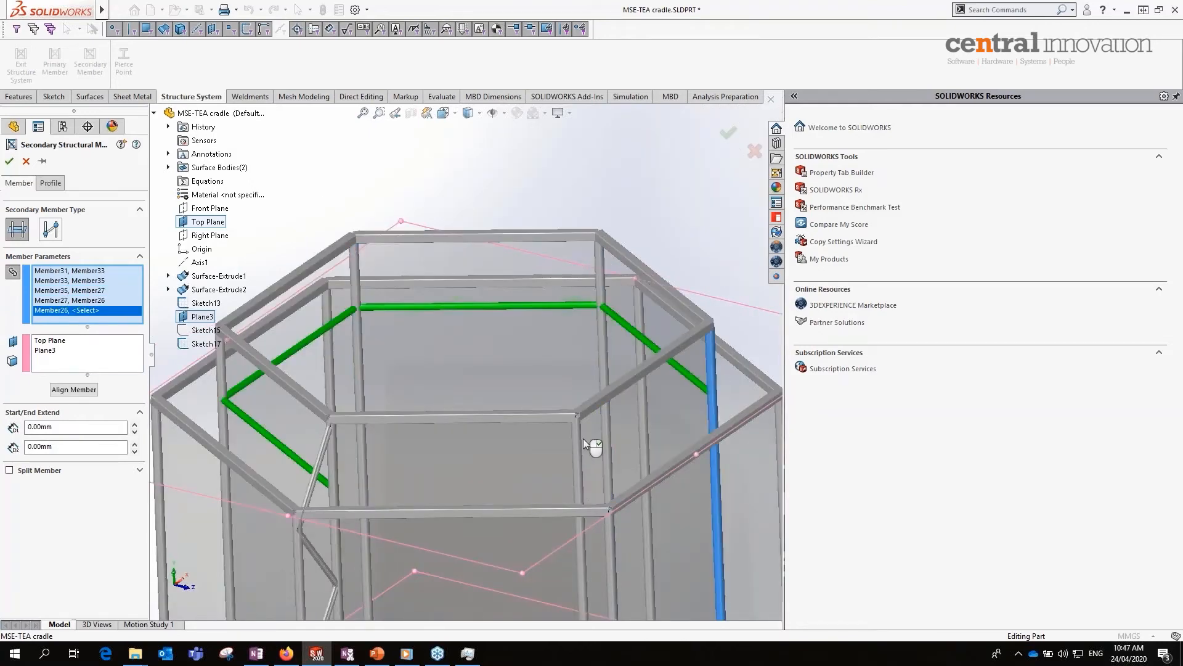
left_click(580, 440)
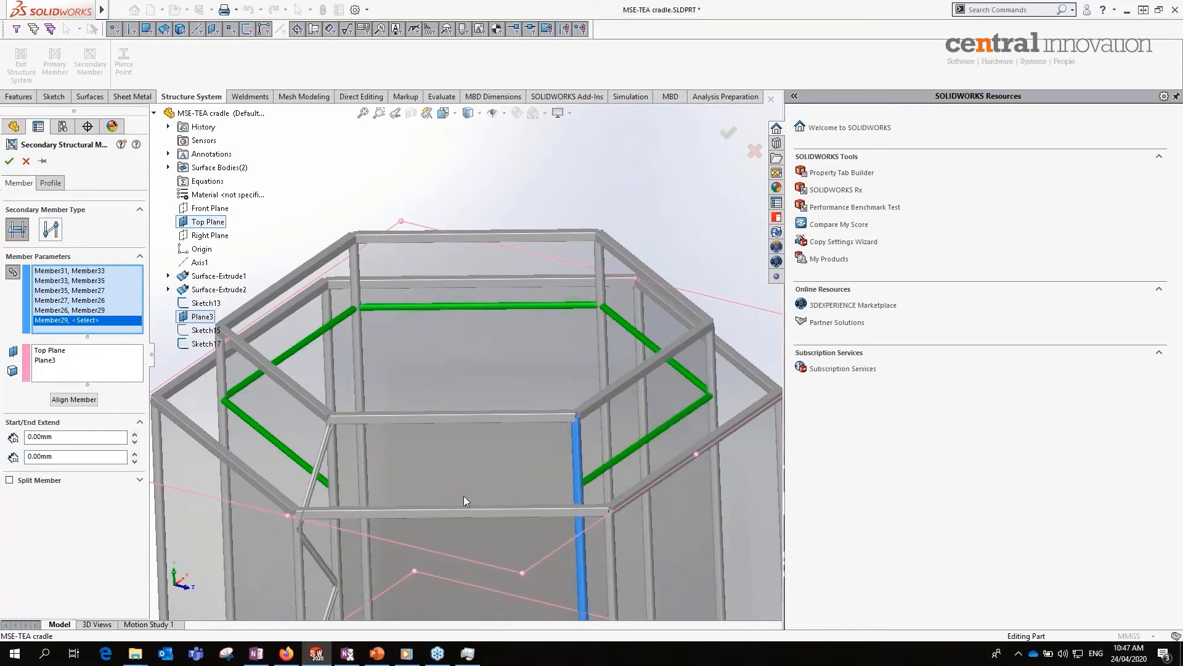
left_click(335, 449)
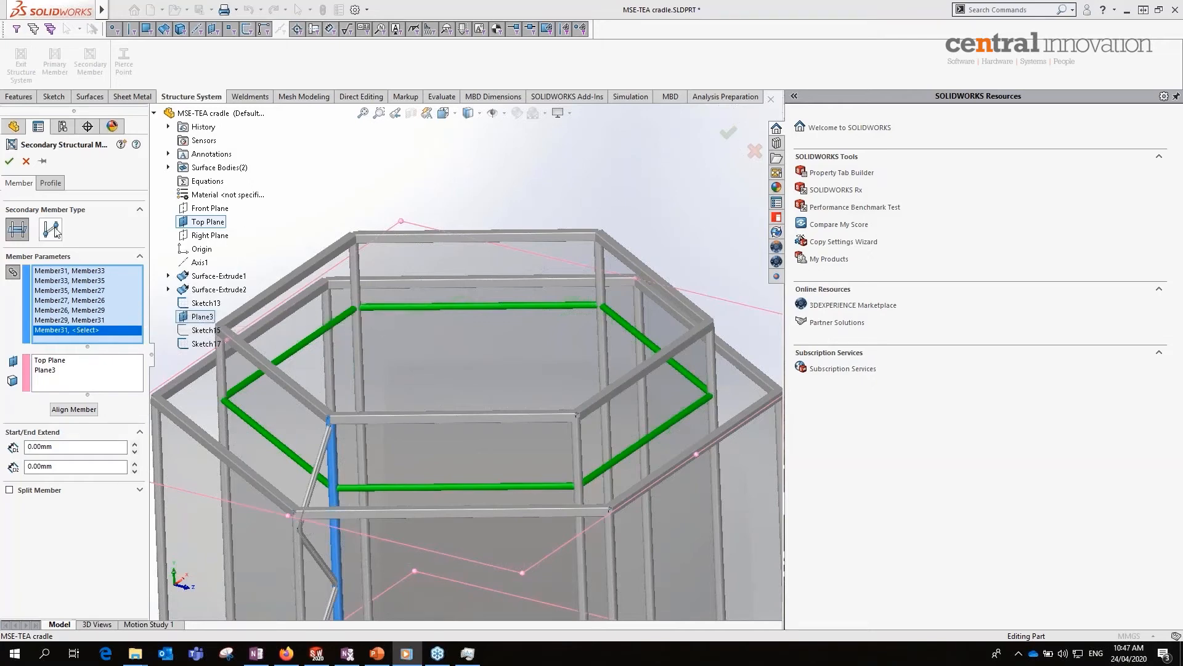
- Set the secondary members' profile to Tube Square, size TS 10 x 10 x 0.5, and create them
left_click(50, 183)
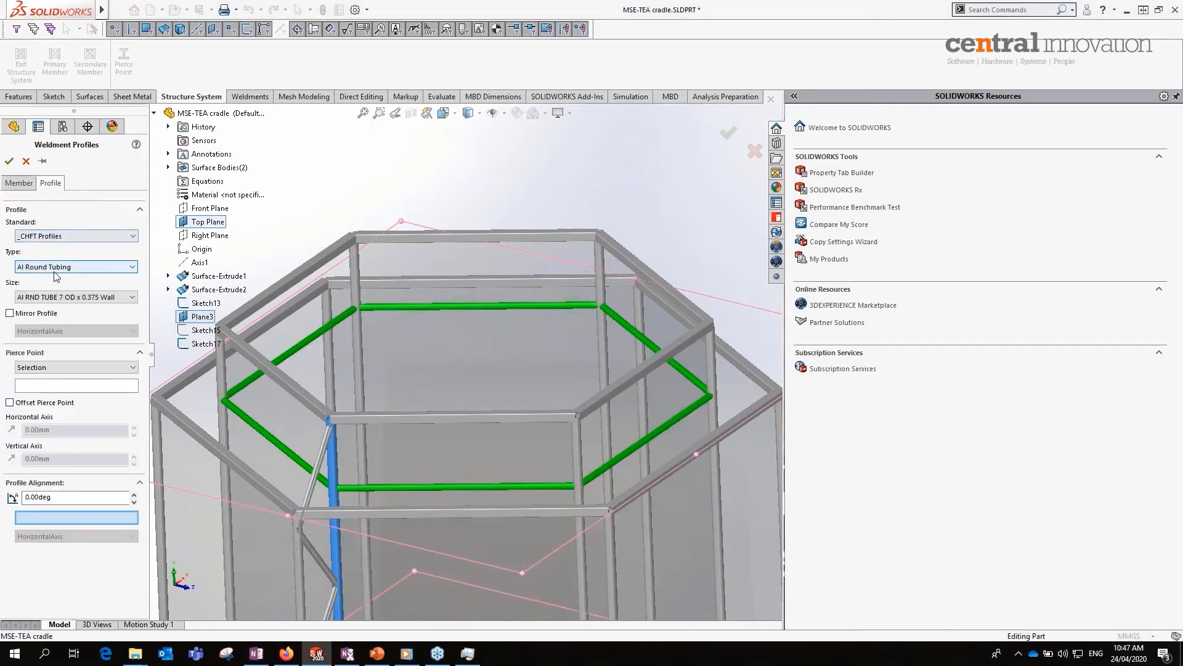
left_click(56, 276)
left_click(56, 296)
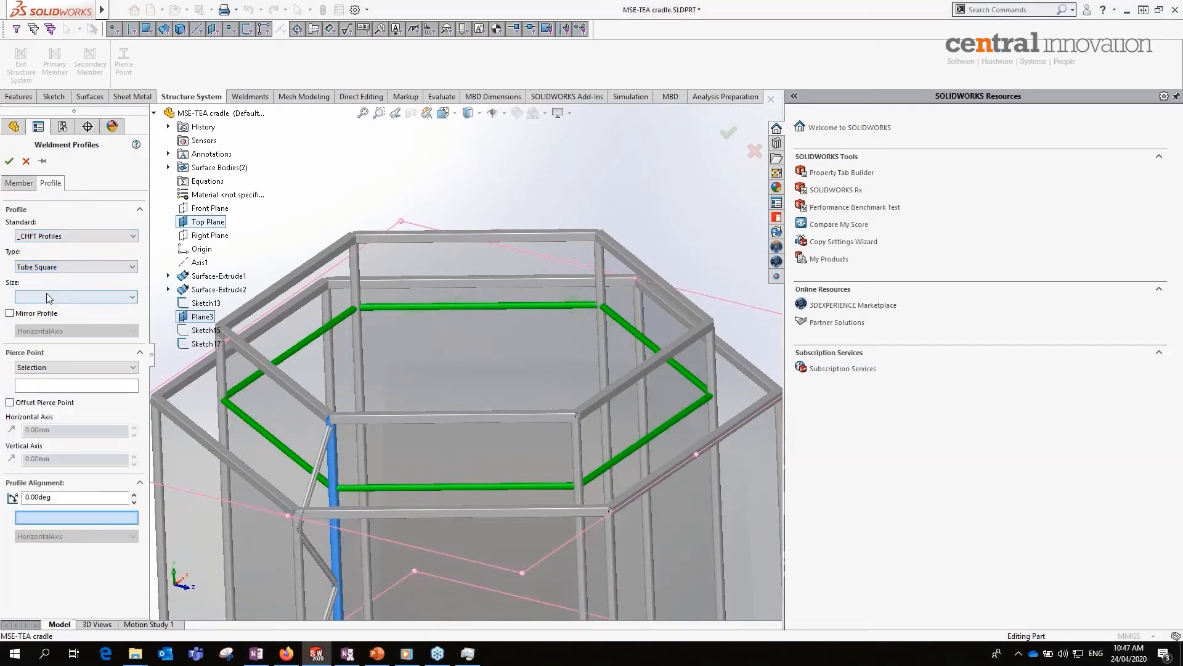
left_click(49, 297)
left_click(66, 379)
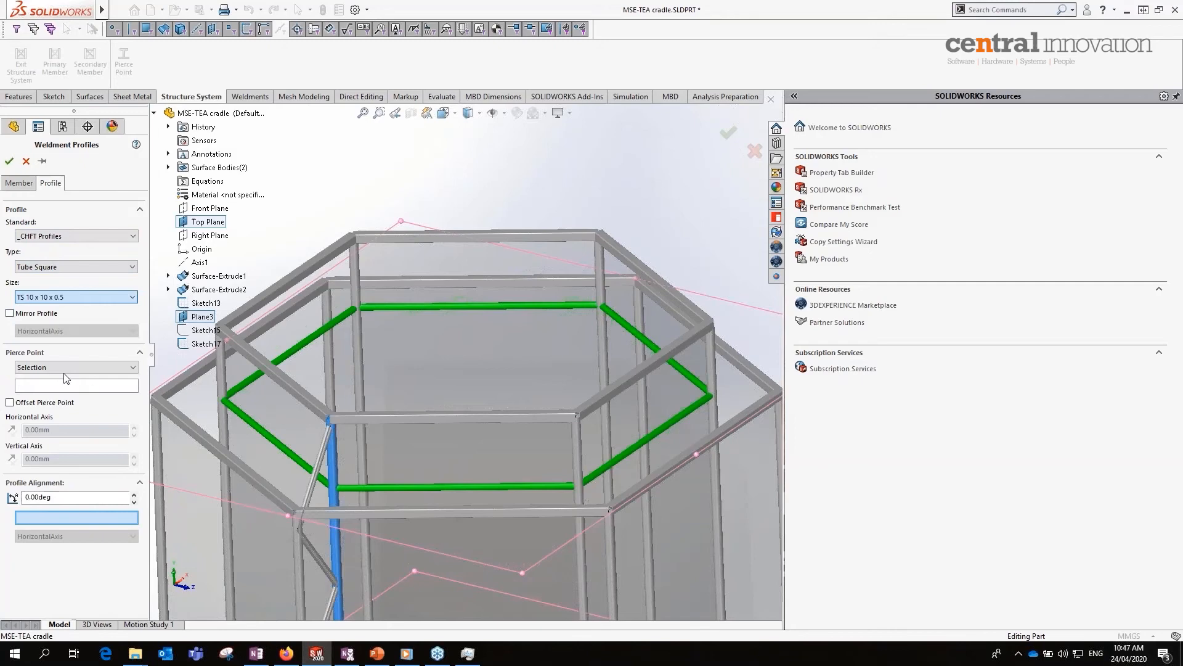
left_click(9, 161)
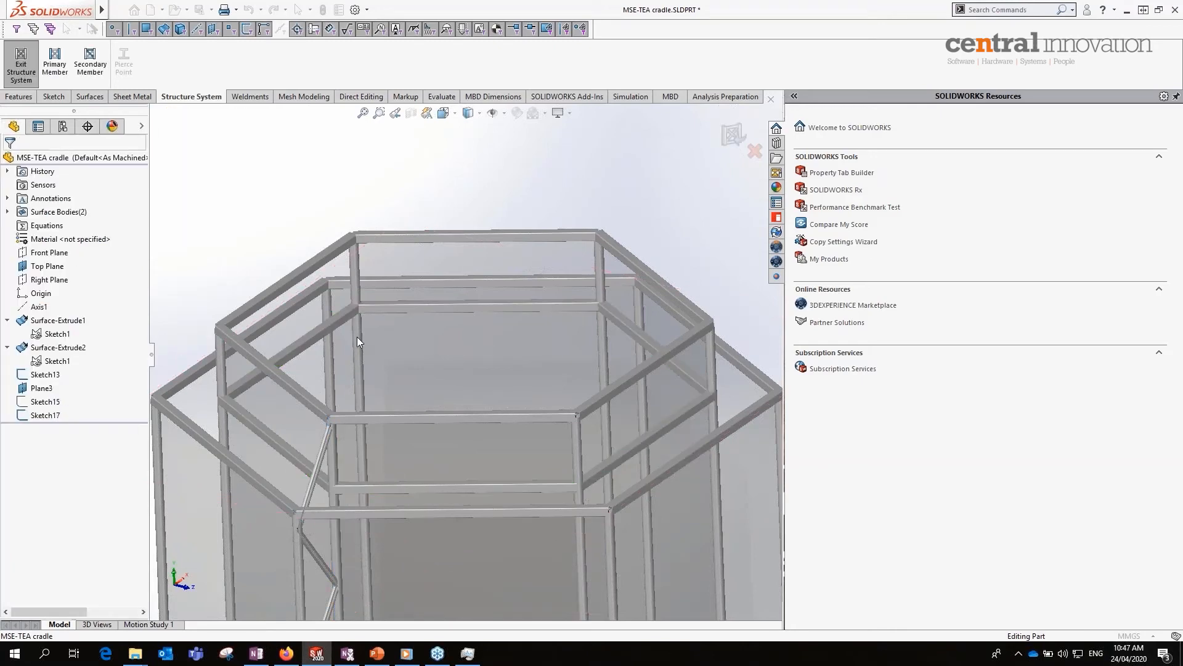
- Check the new horizontal members between the inner verticals, and finish the structure system including its corner management
scroll(447, 401, "up", 5)
scroll(394, 325, "down", 8)
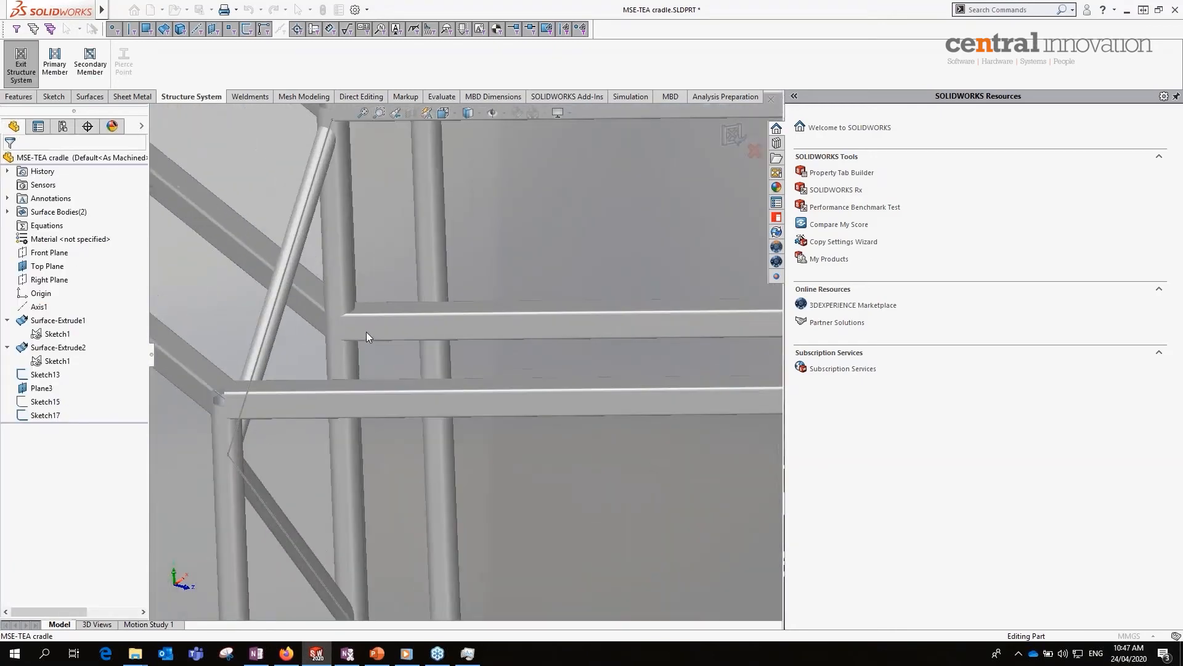
scroll(366, 336, "up", 6)
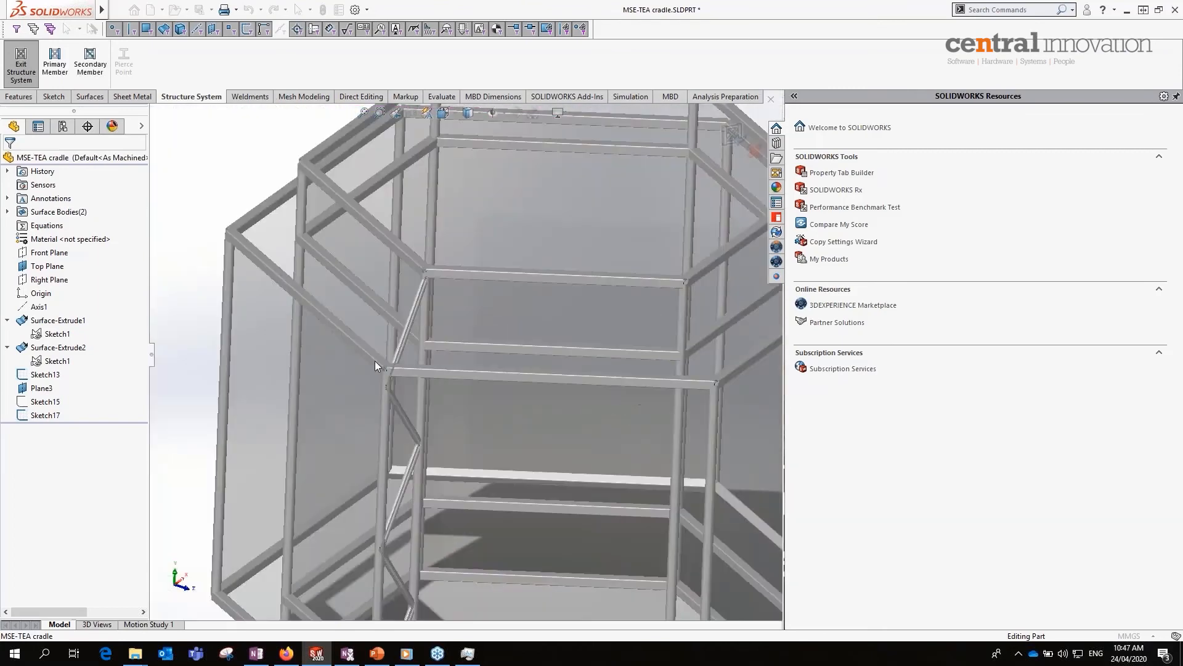
scroll(375, 361, "up", 5)
middle_click_drag(444, 361, 537, 397)
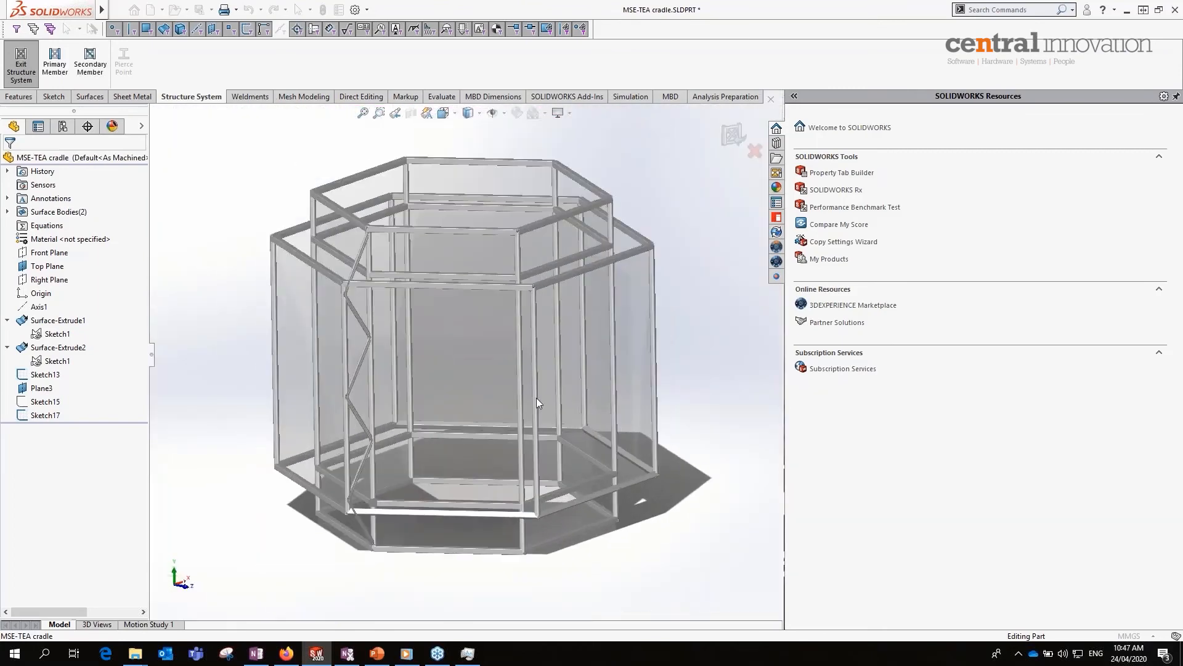
left_click(732, 136)
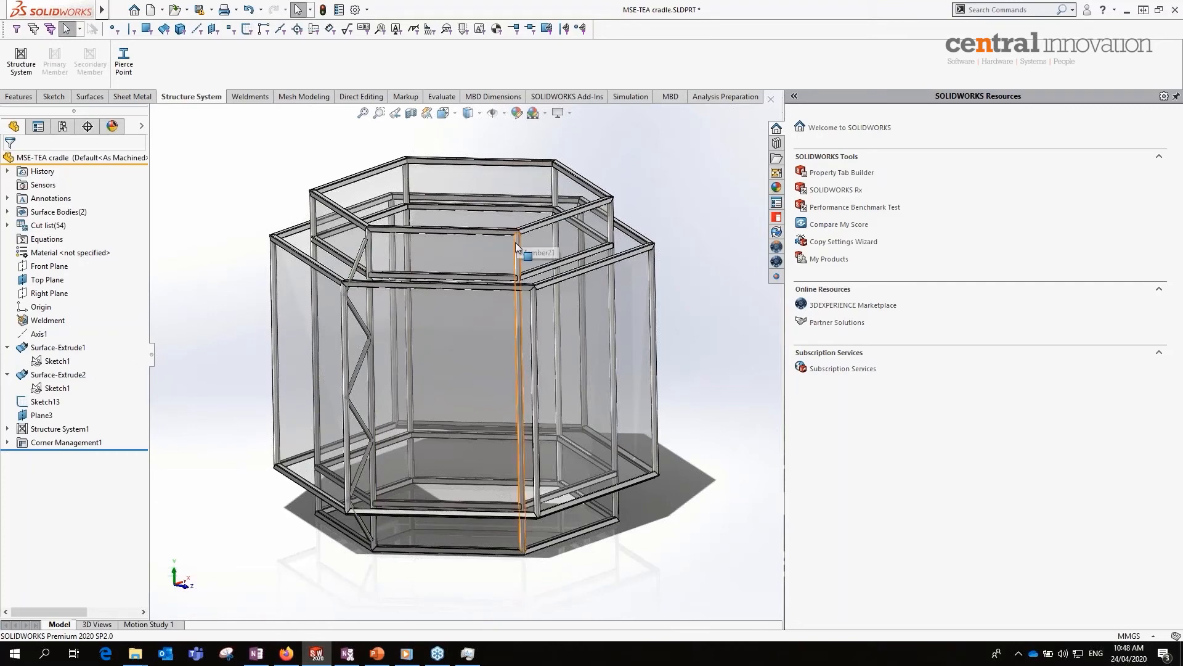
- Examine the trimmed corner joints of the upper inner and outer hexagonal frames
scroll(505, 262, "down", 6)
scroll(461, 325, "up", 5)
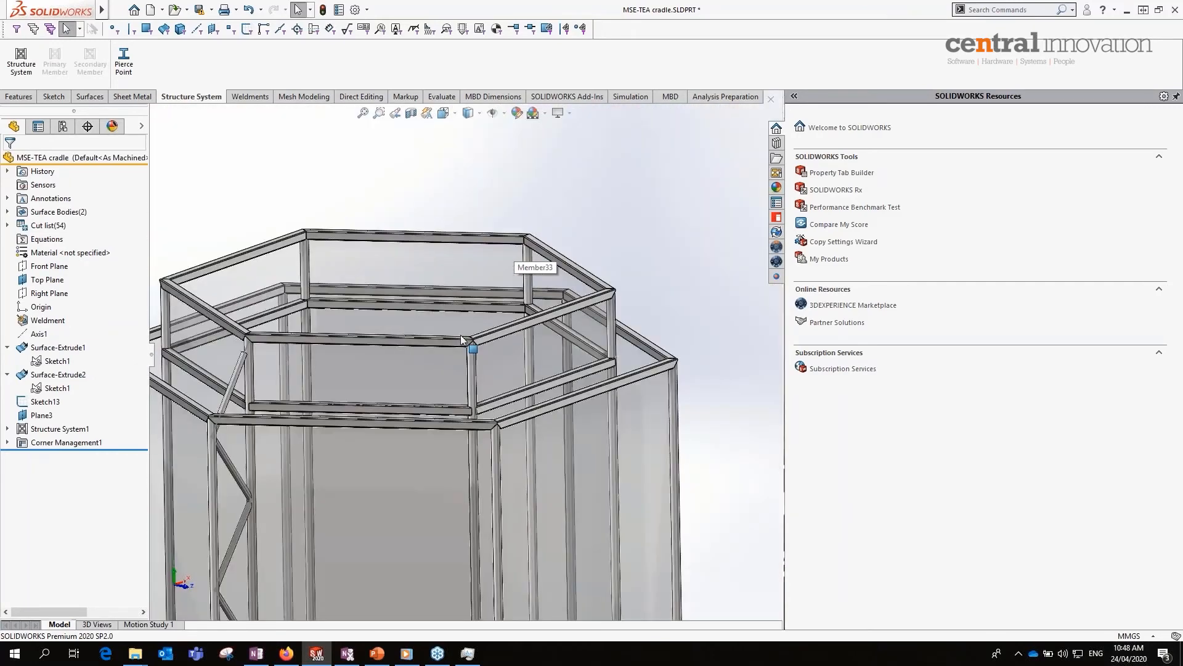
scroll(503, 438, "down", 2)
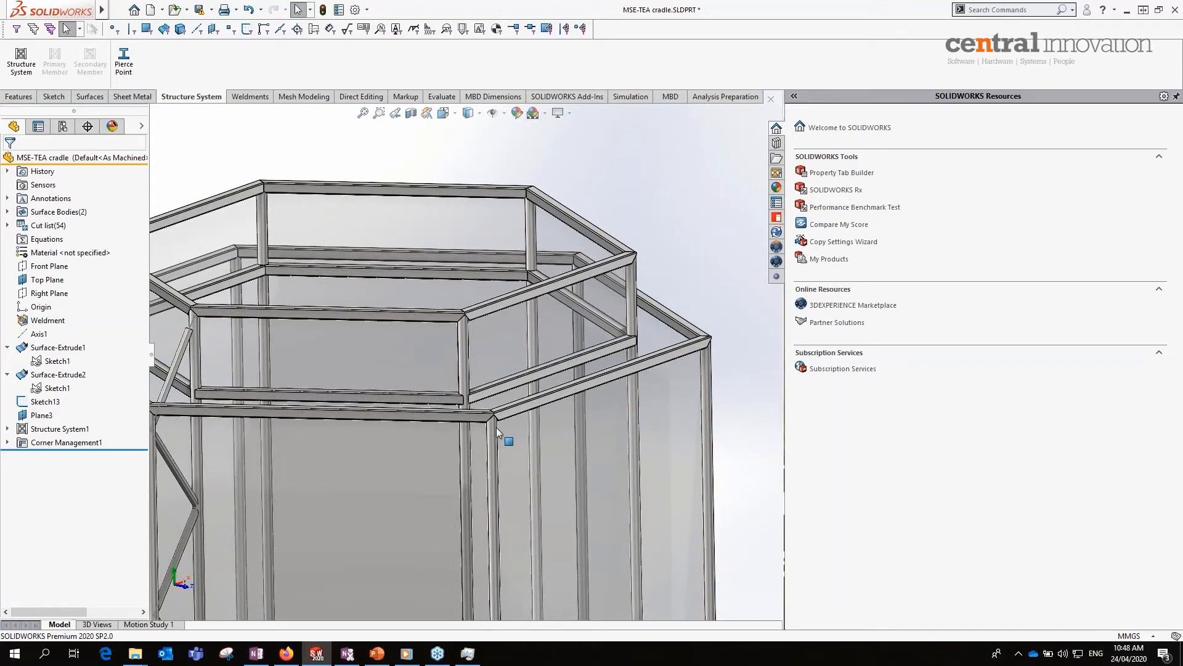
scroll(496, 428, "down", 4)
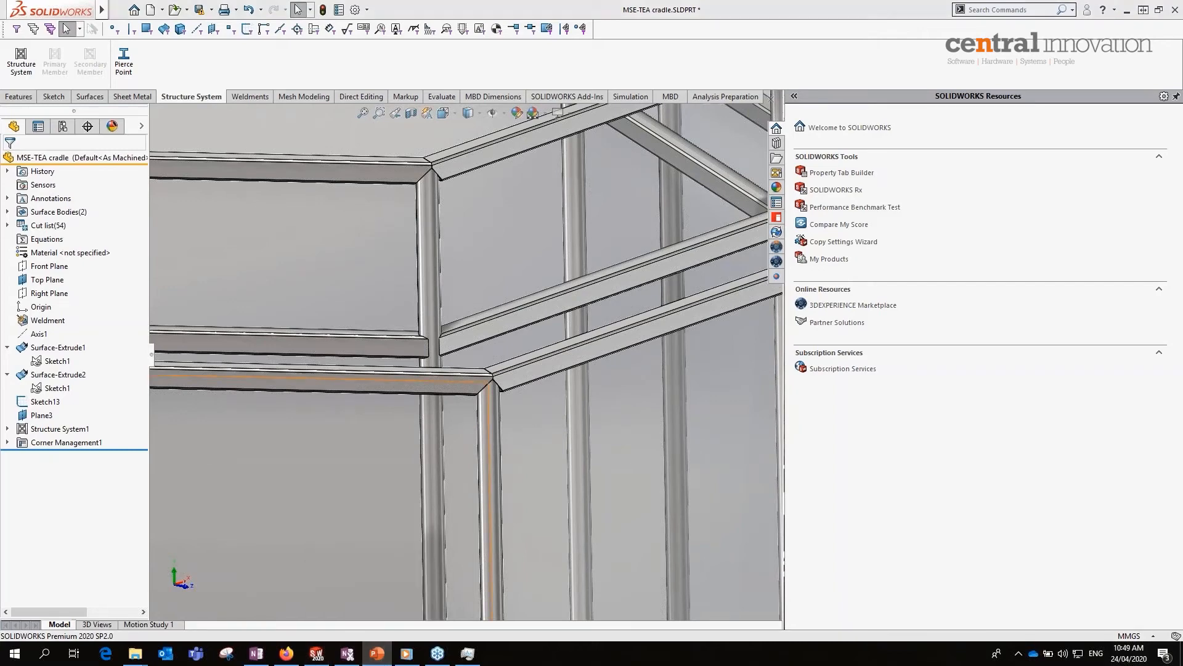
- Check the agenda slide in PowerPoint and return to the cradle model in SOLIDWORKS
left_click(377, 653)
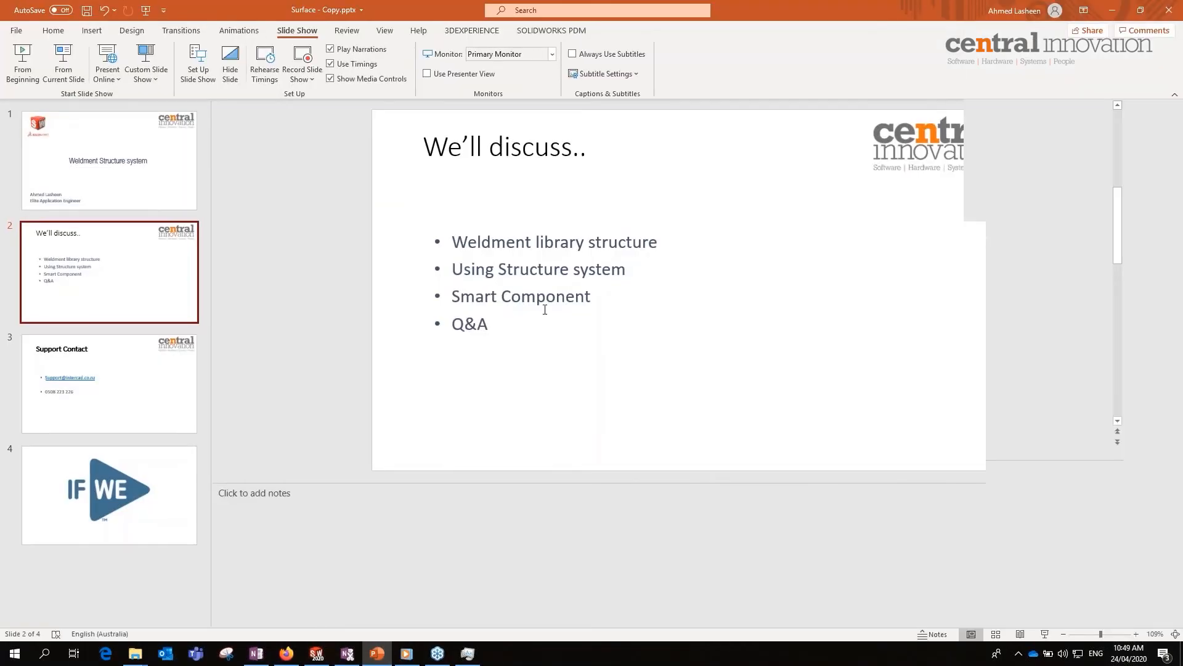
left_click(1116, 12)
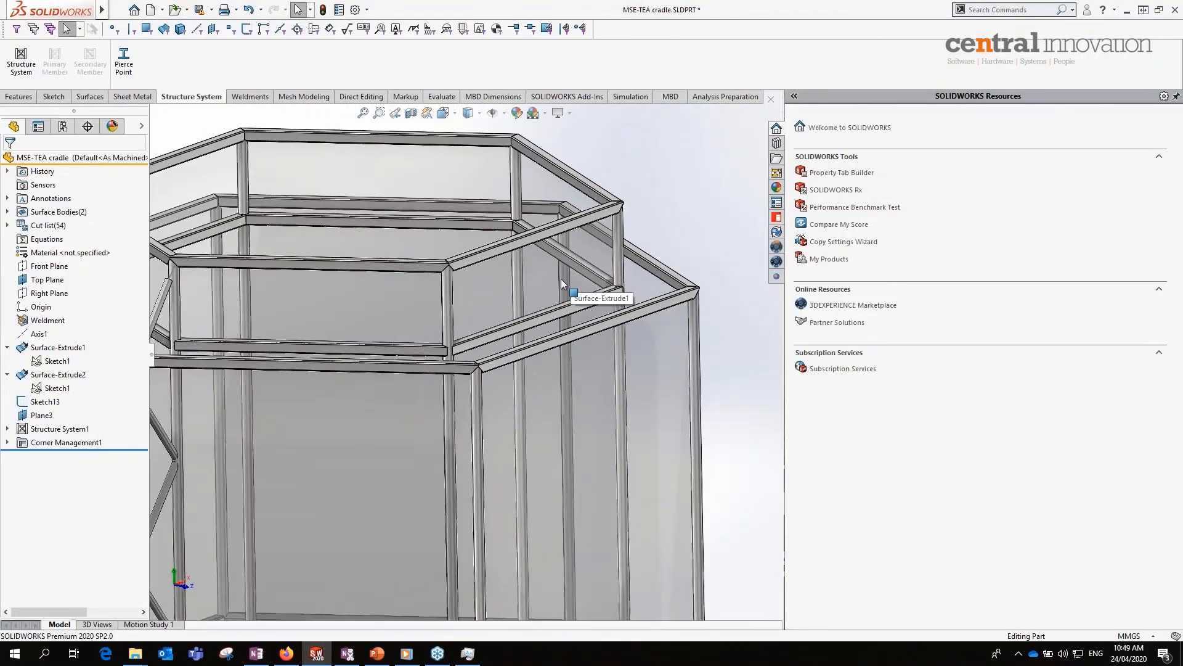
scroll(562, 284, "up", 3)
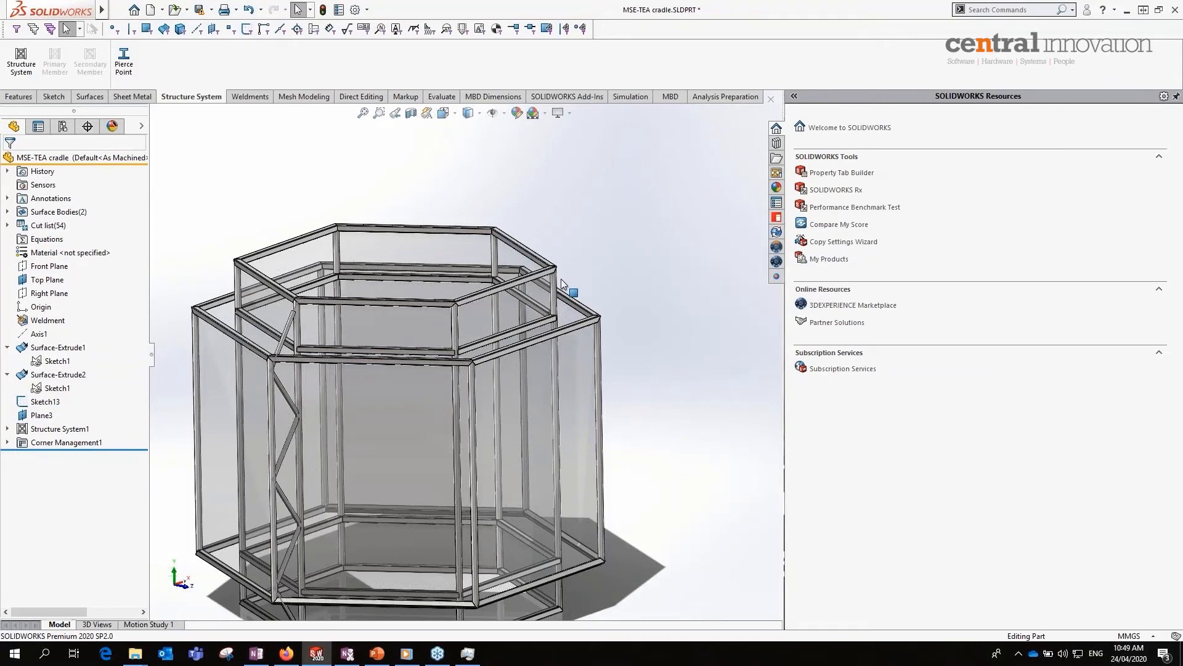
left_click(771, 100)
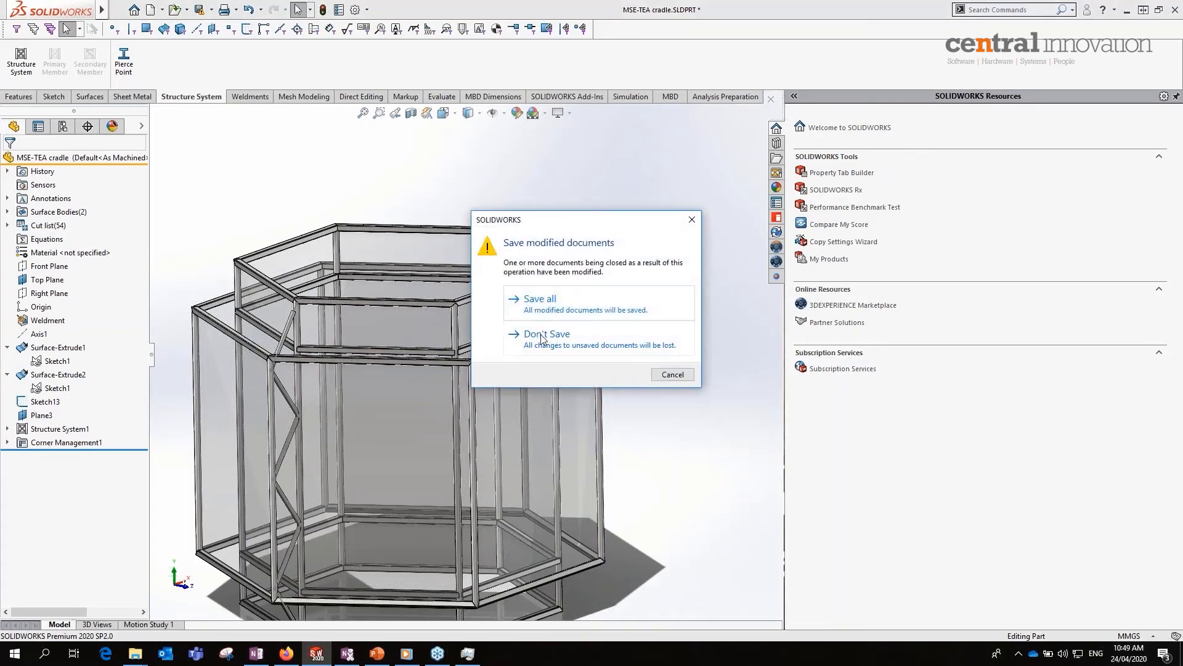
left_click(673, 375)
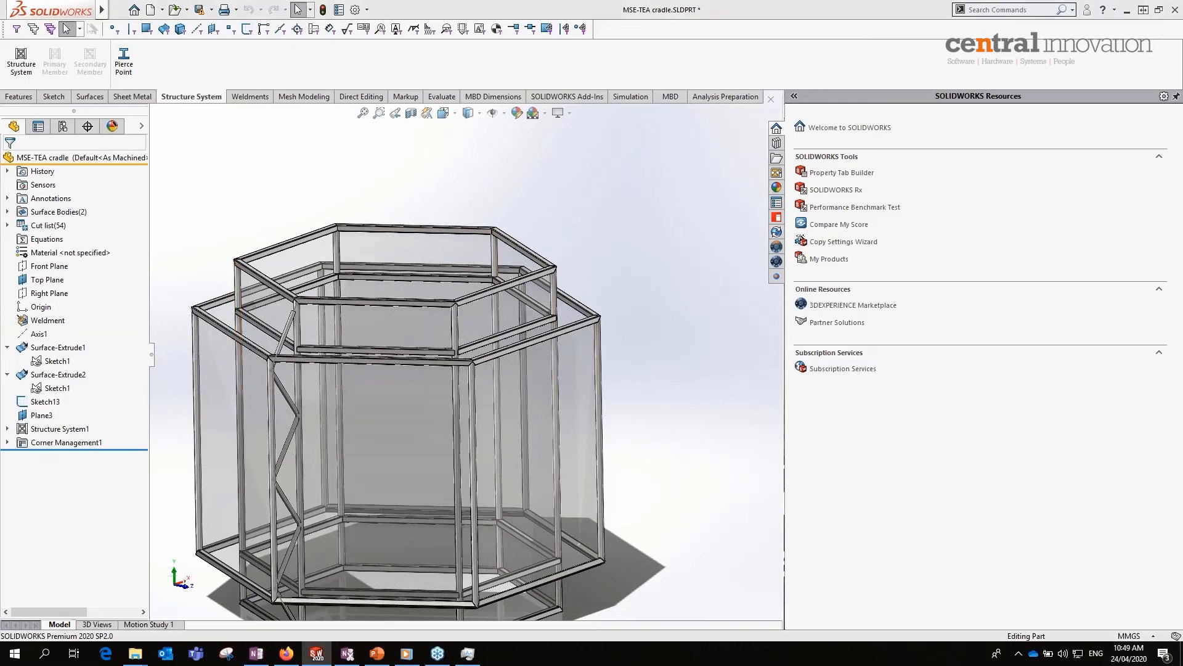
key("super+d")
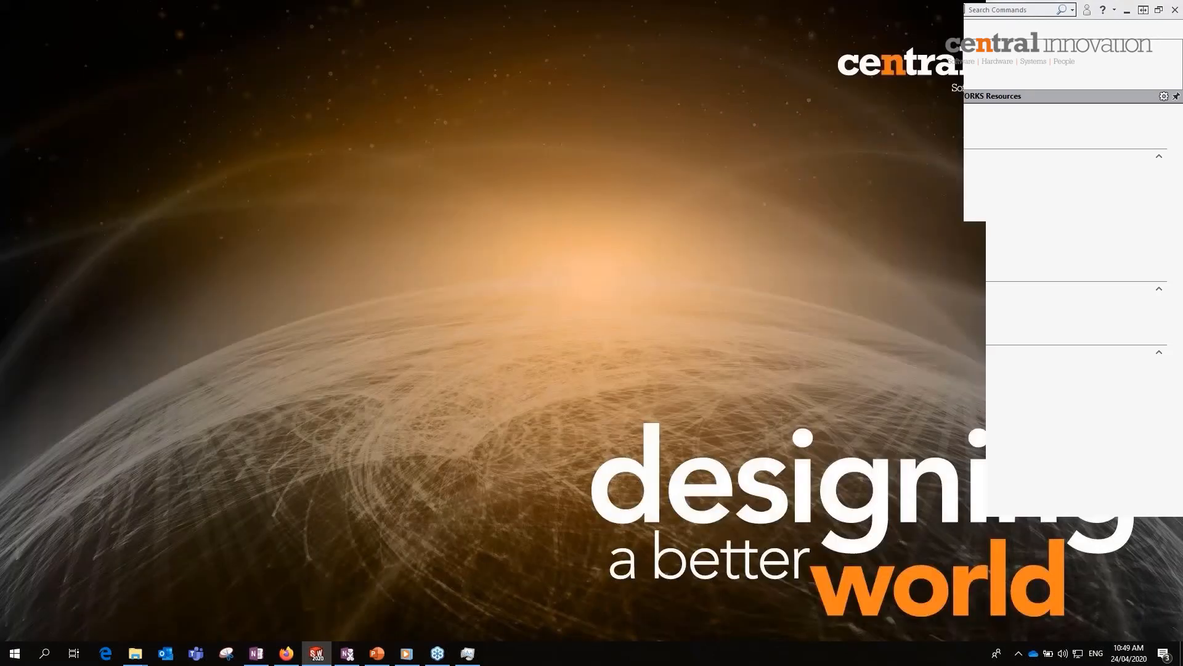
key("super+d")
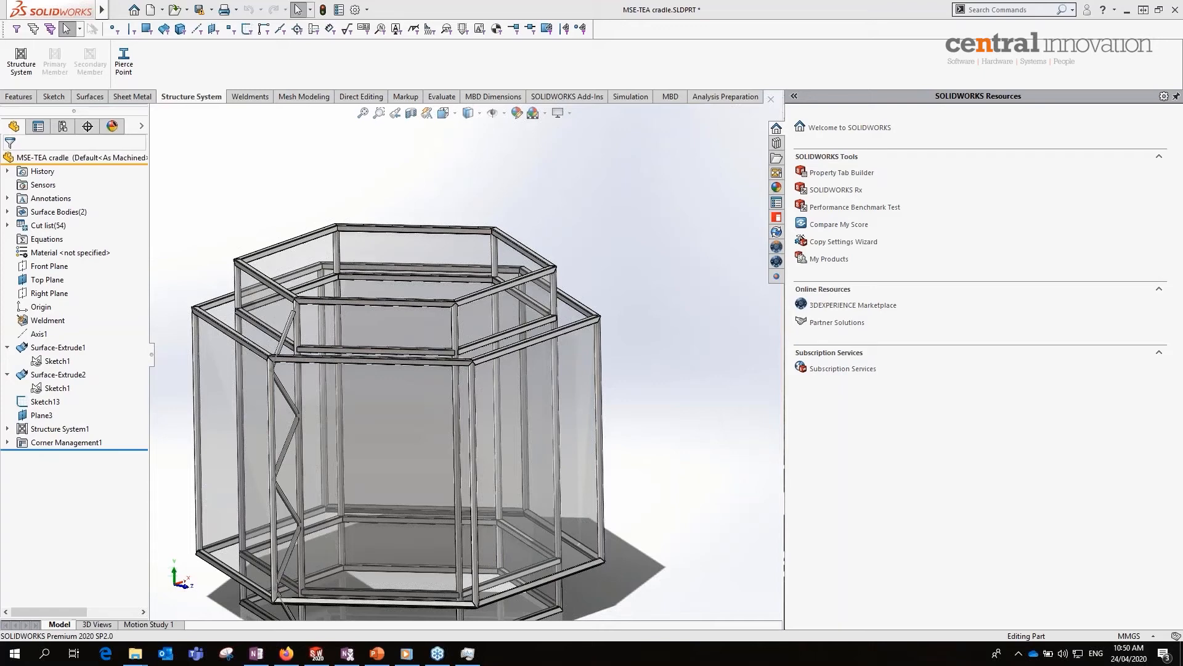
left_click_drag(0, 339, 622, 75)
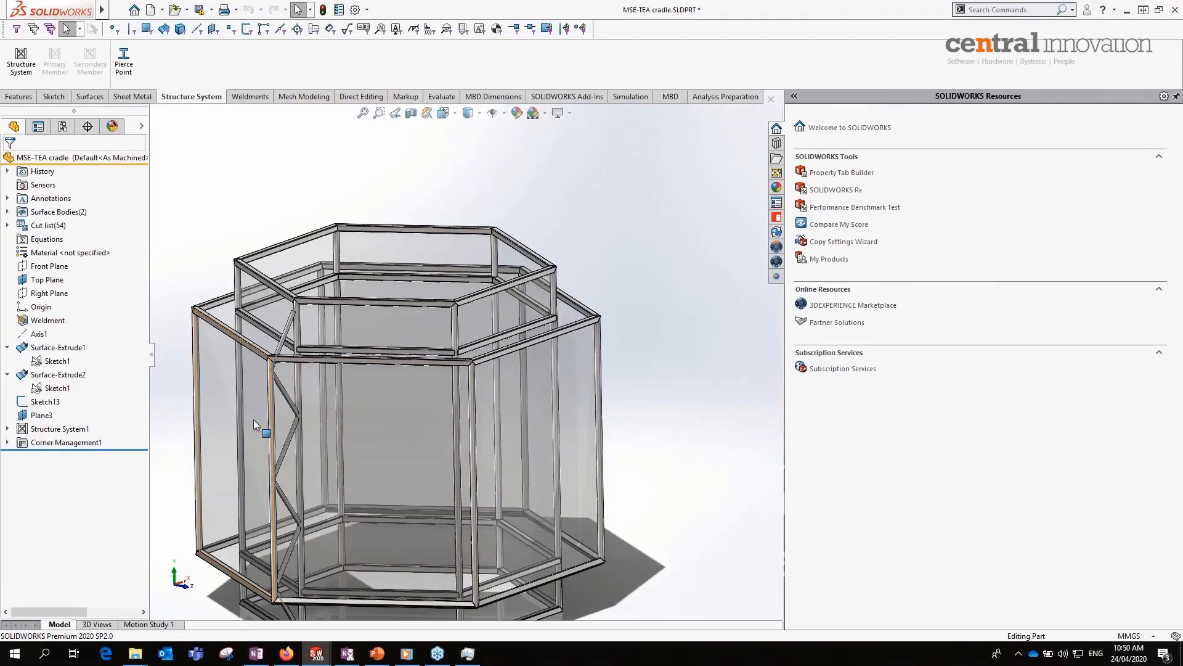
- Examine how the zigzag bracing tubes are trimmed where they meet the inner vertical tube
scroll(319, 411, "down", 5)
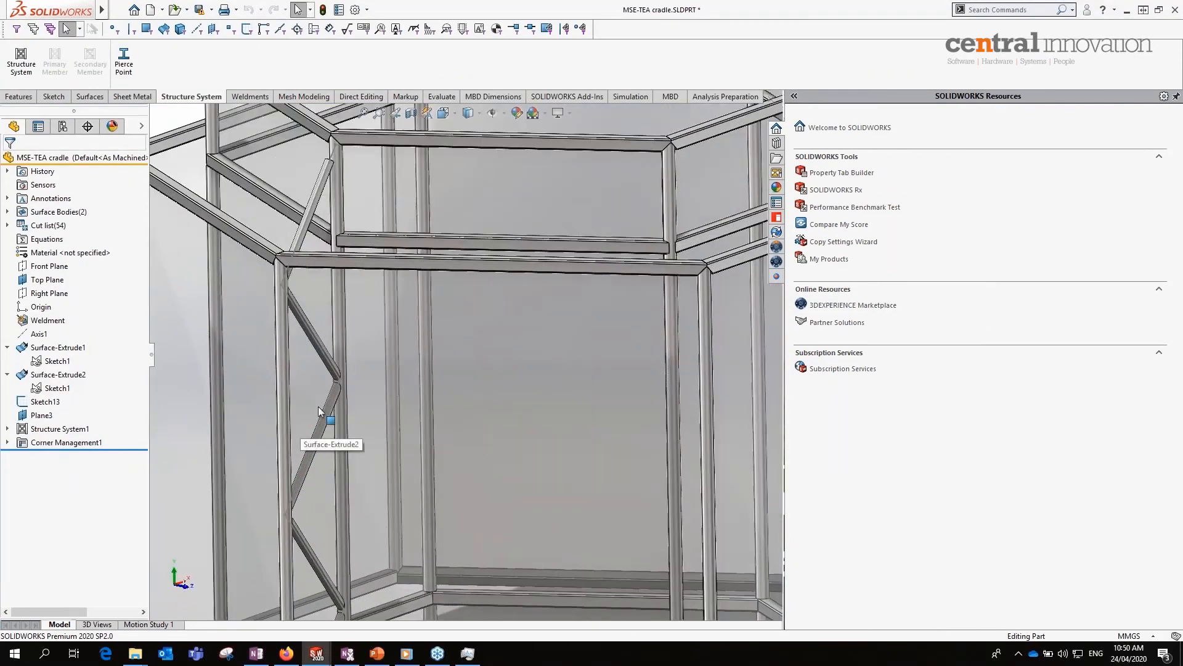
scroll(319, 411, "down", 6)
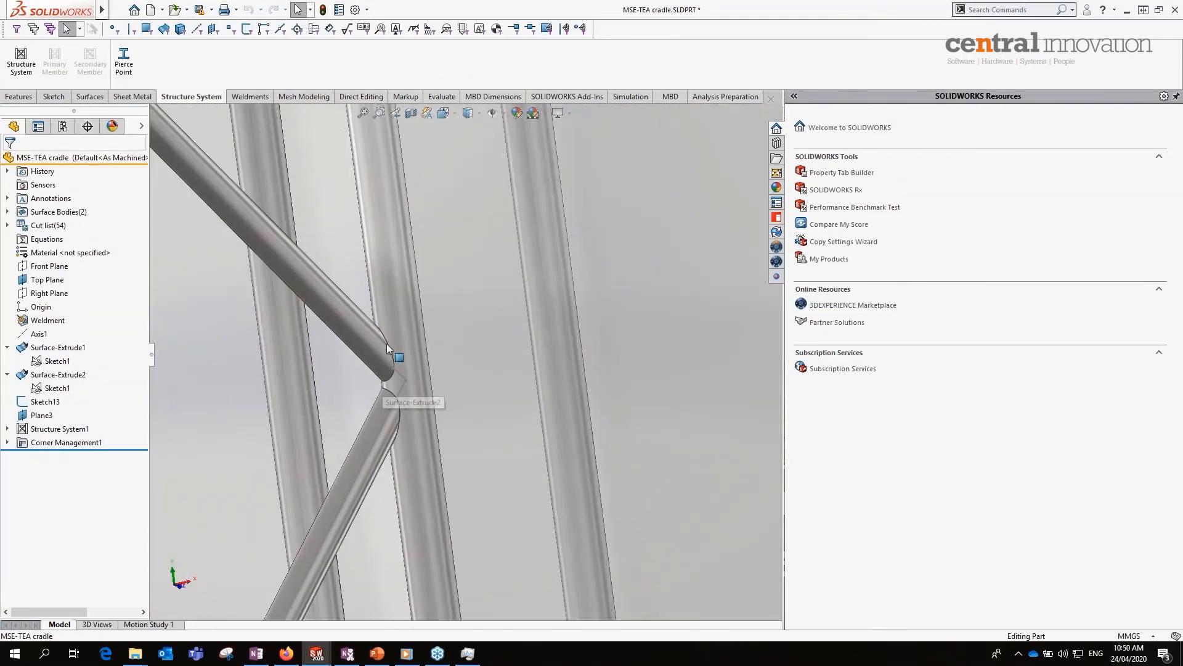
scroll(387, 348, "up", 4)
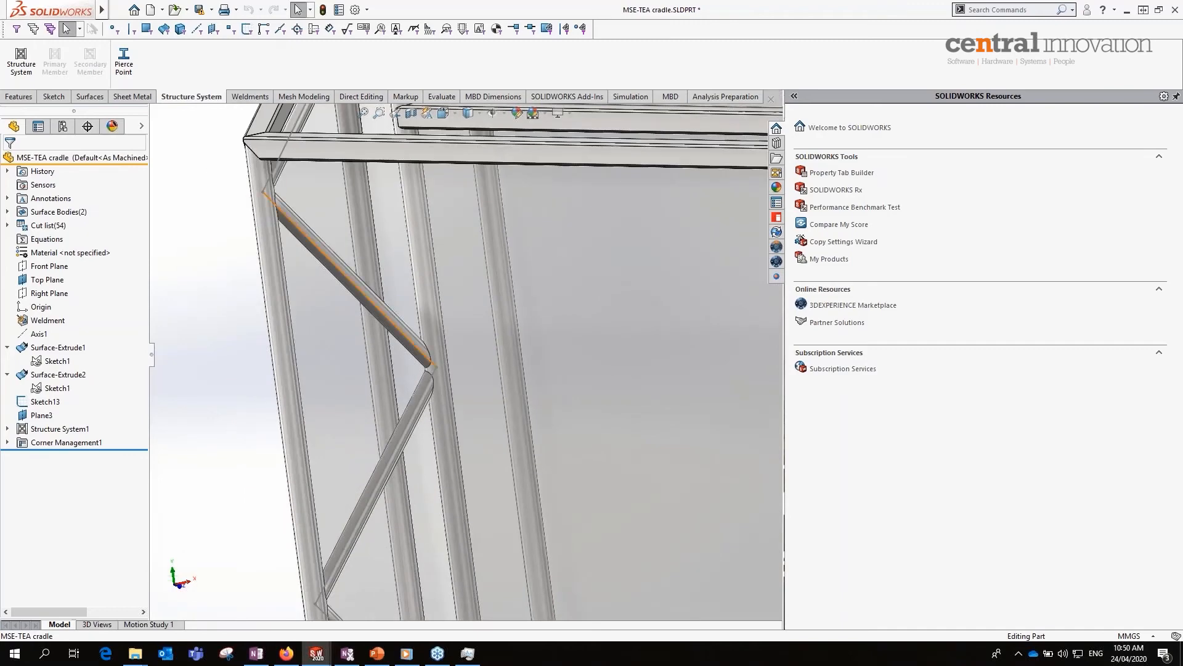
scroll(443, 366, "down", 4)
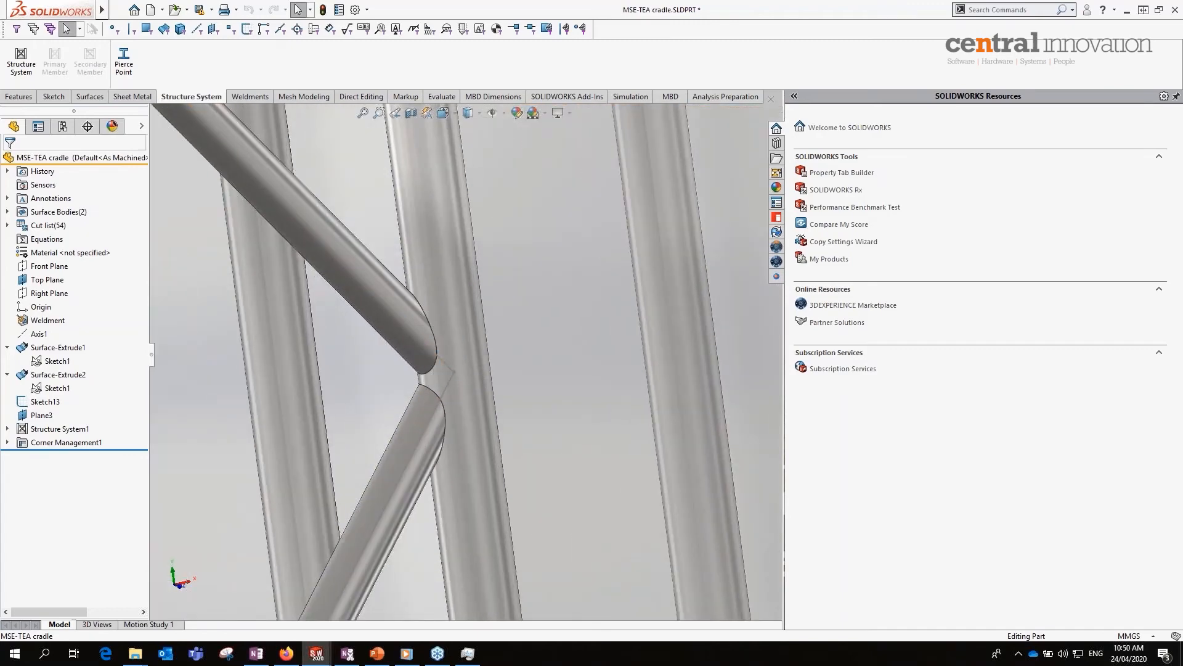
- Hide the upper zigzag bracing tube at its joint with the inner vertical tube and inspect the remaining tube's trimmed end
left_click(469, 346)
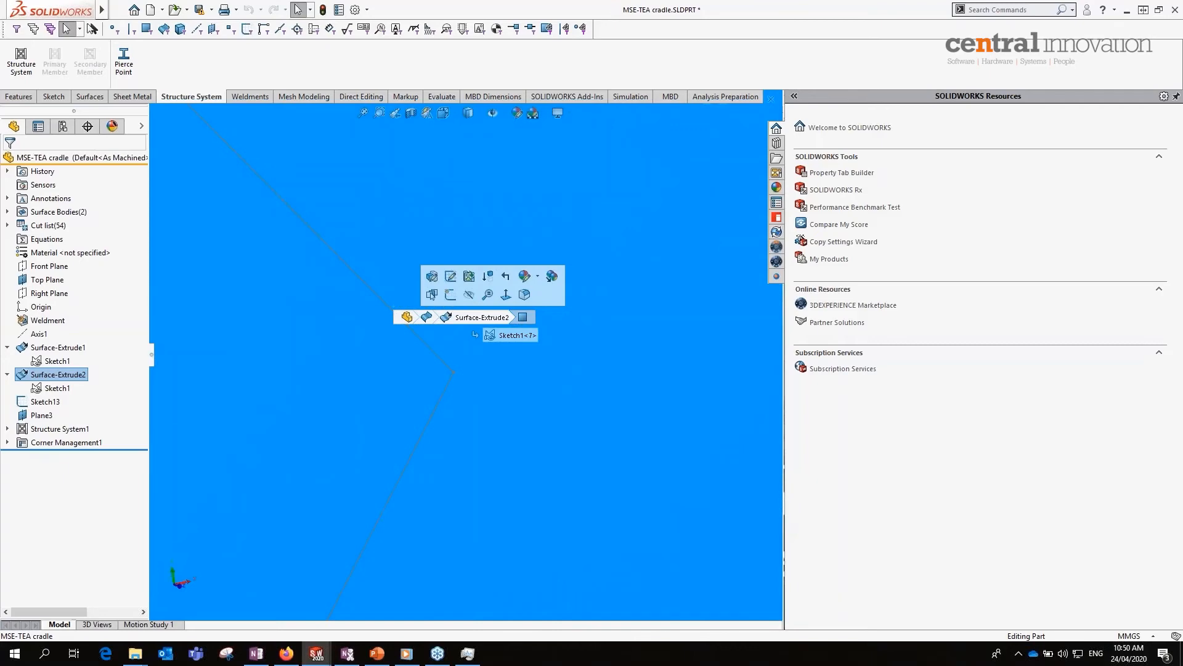
scroll(394, 308, "up", 6)
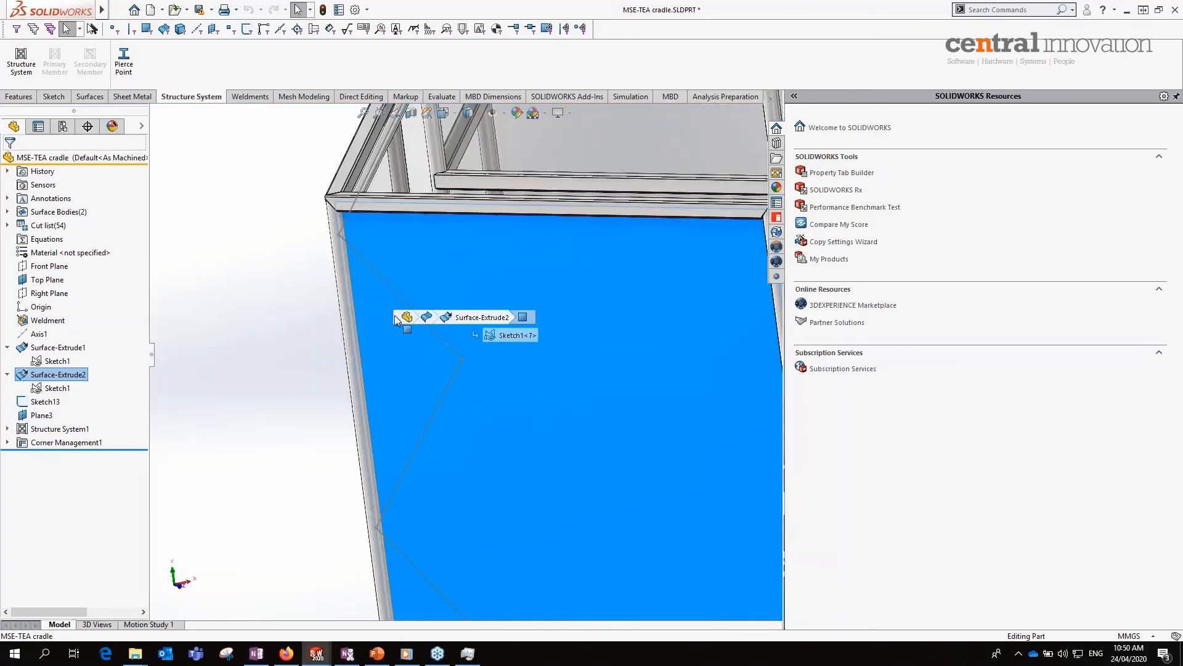
left_click(313, 382)
scroll(448, 363, "down", 2)
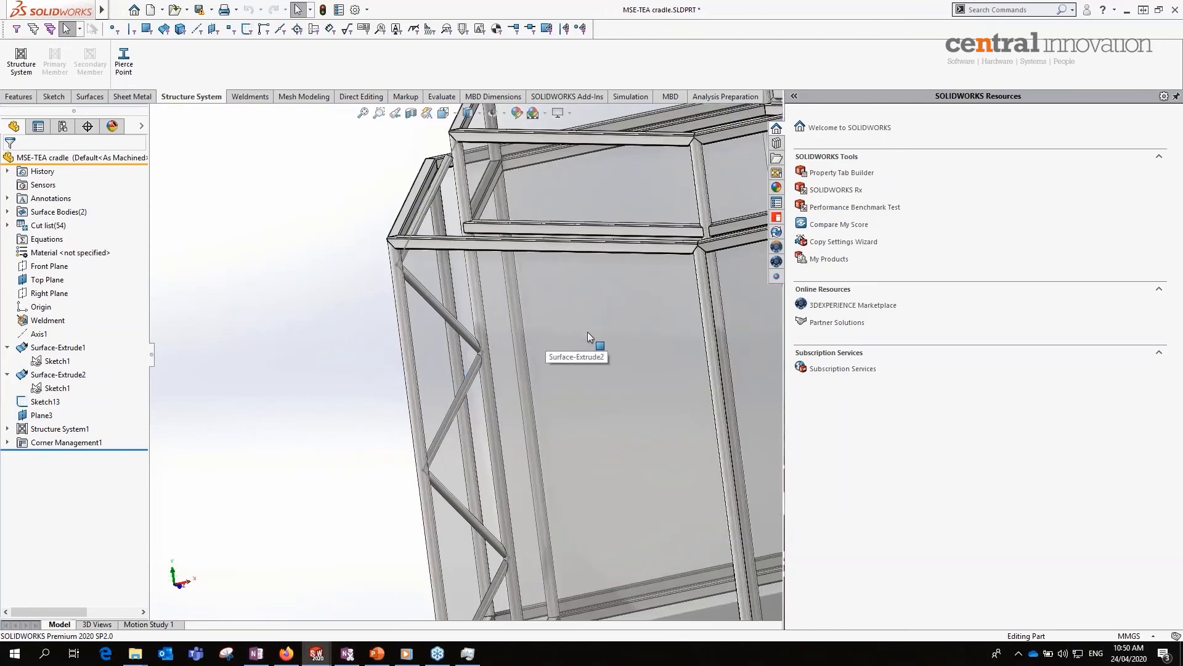
key("Tab")
key("Tab")
scroll(453, 336, "down", 8)
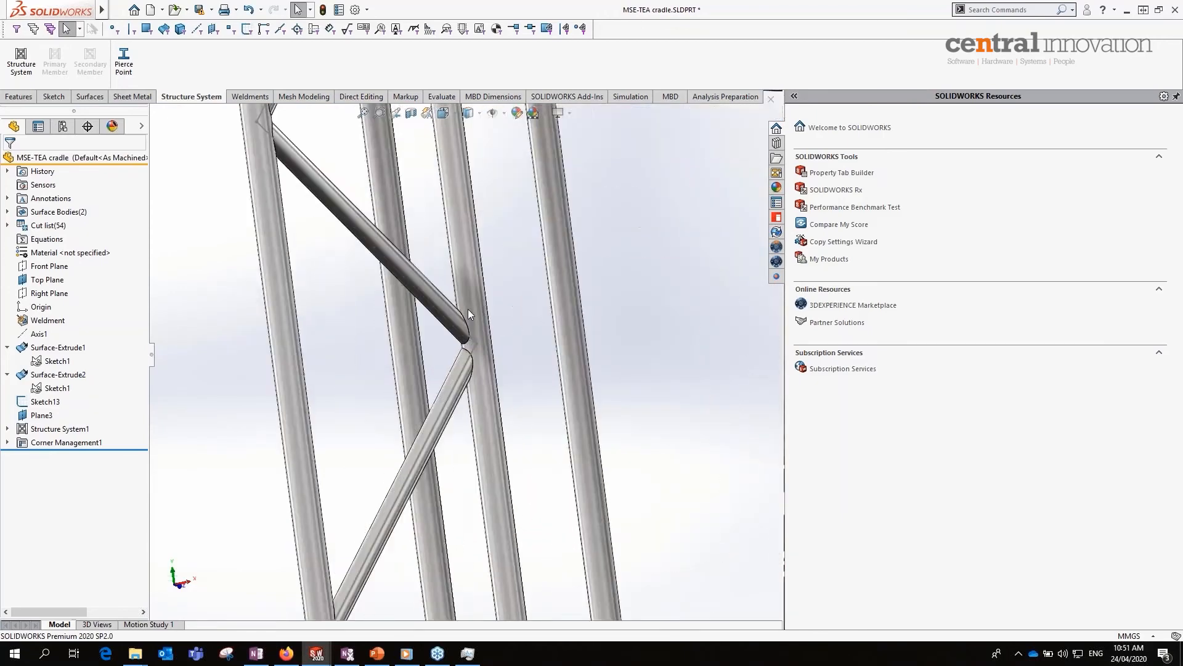
key("Tab")
scroll(452, 333, "down", 2)
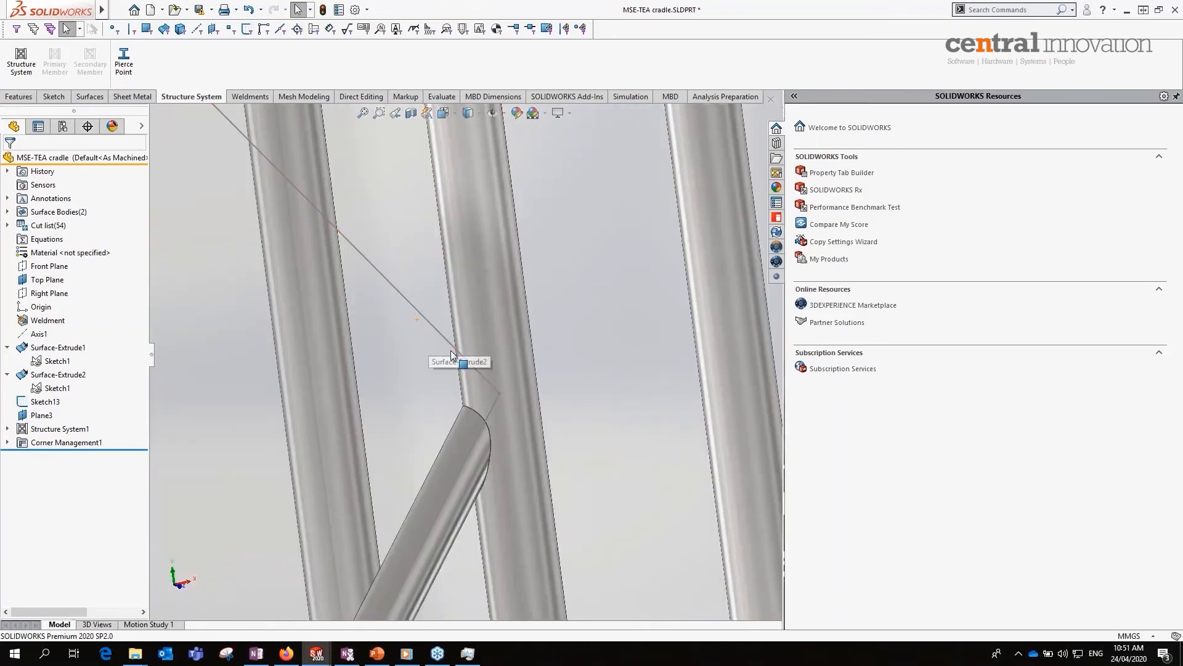
scroll(442, 335, "up", 6)
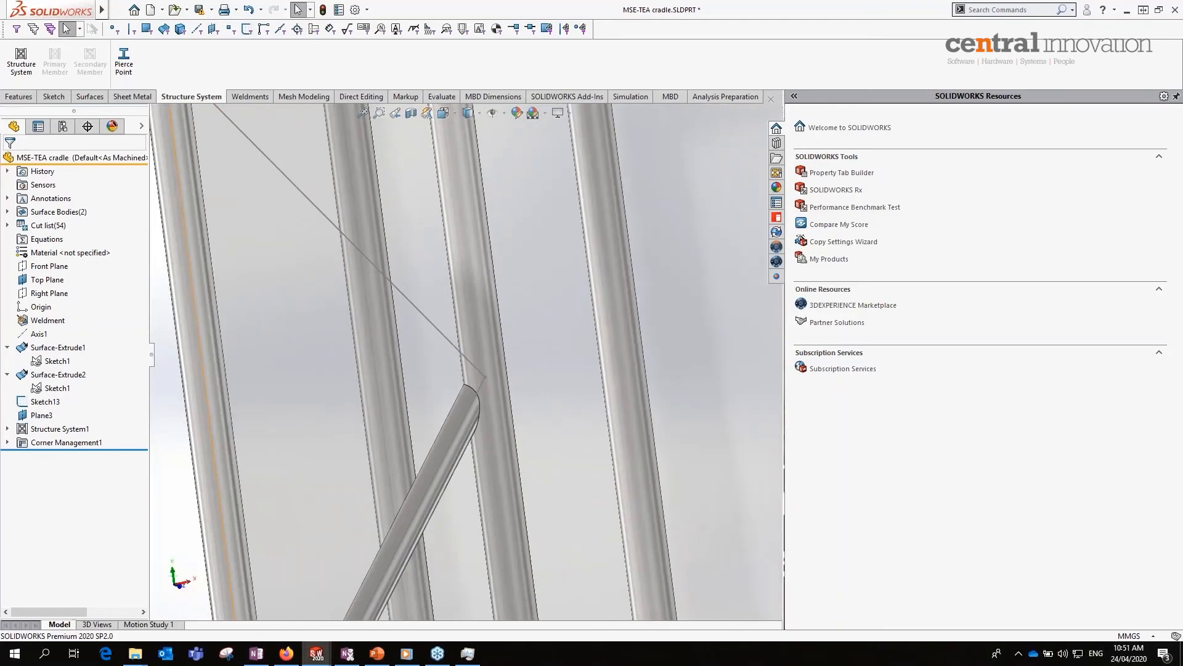
scroll(469, 374, "down", 5)
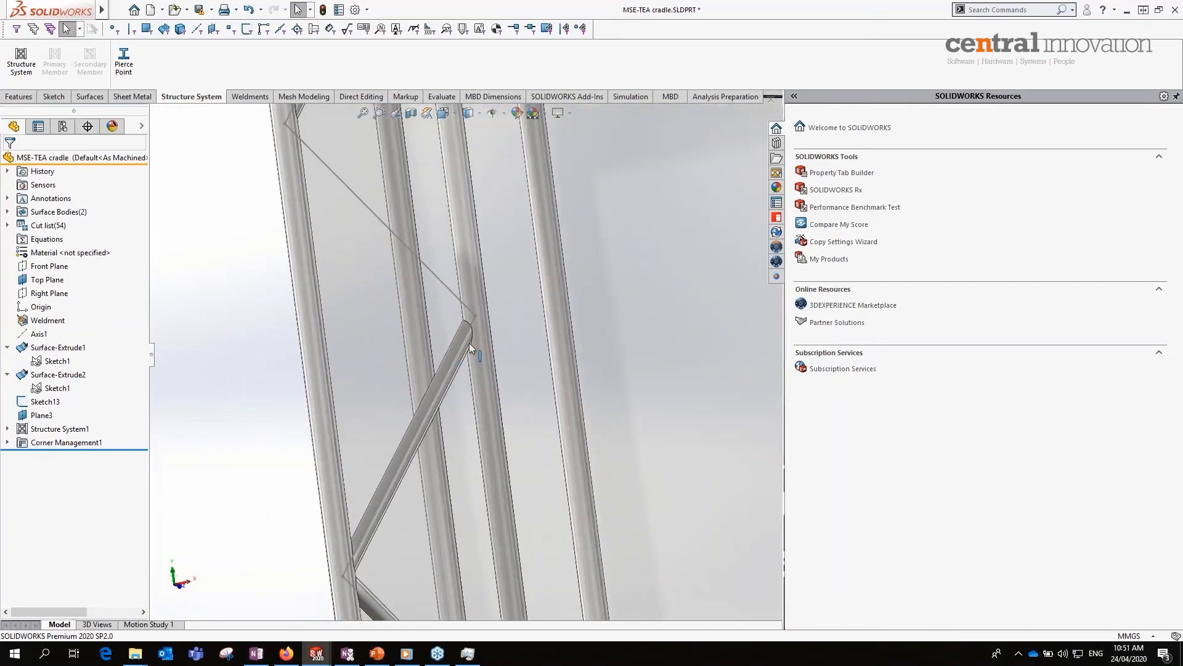
- Check the Circular Pattern options for bodies and for features and faces, and leave the command without patterning anything
left_click(18, 97)
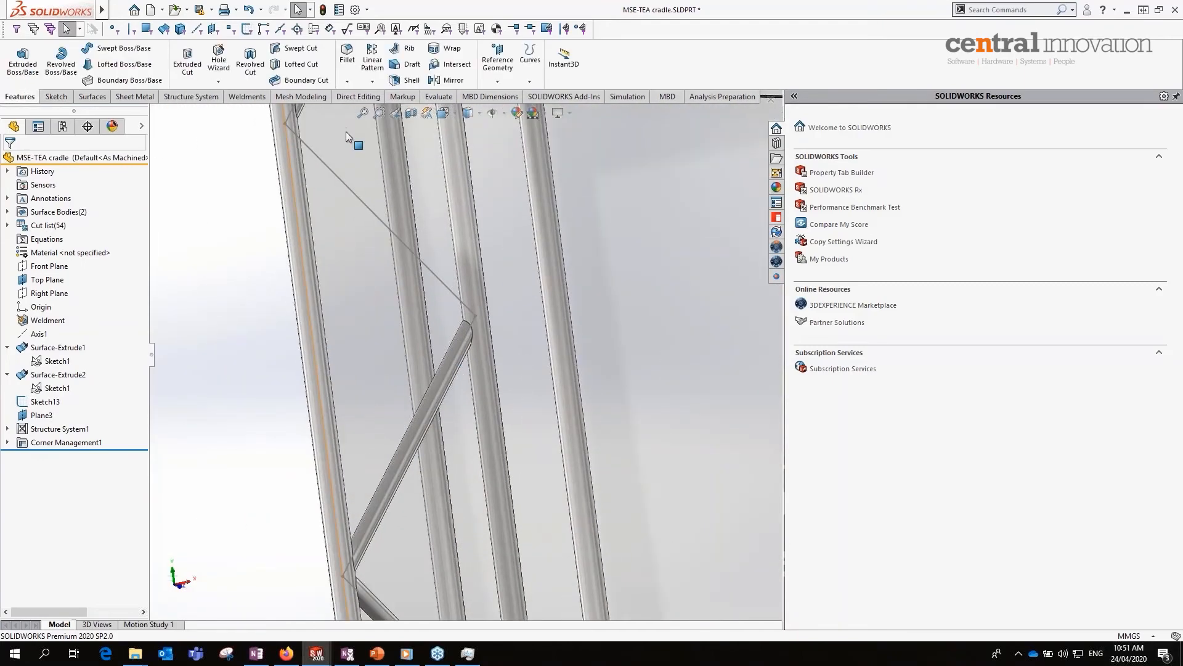
left_click(373, 81)
left_click(404, 110)
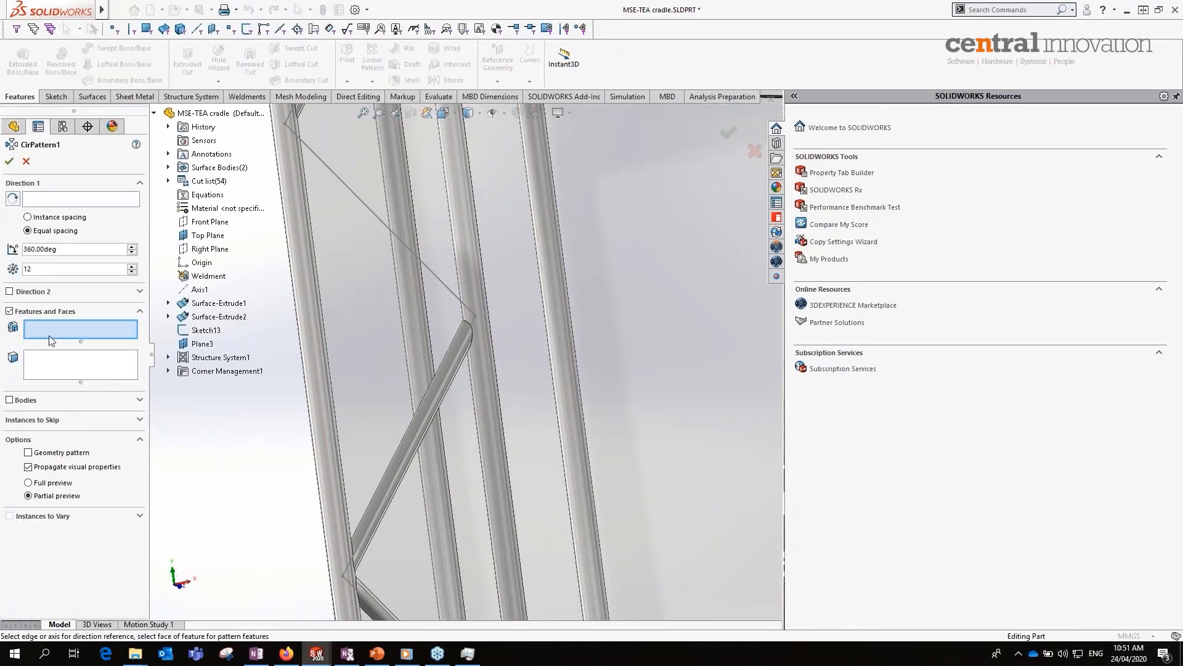
left_click(13, 399)
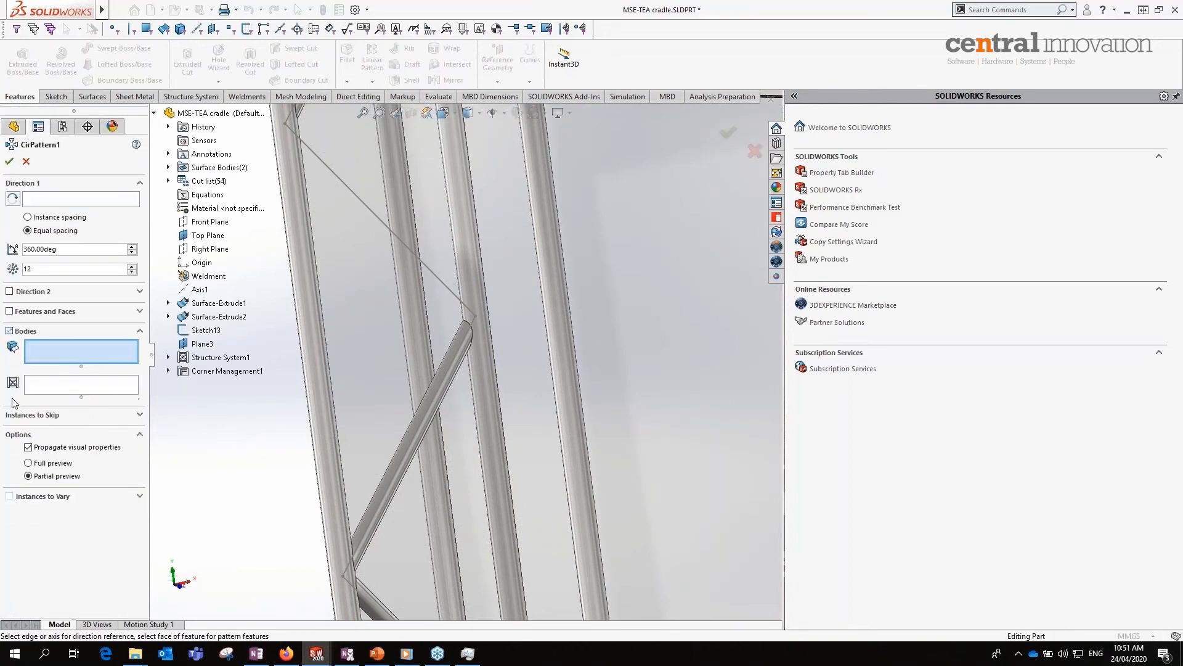
left_click(10, 312)
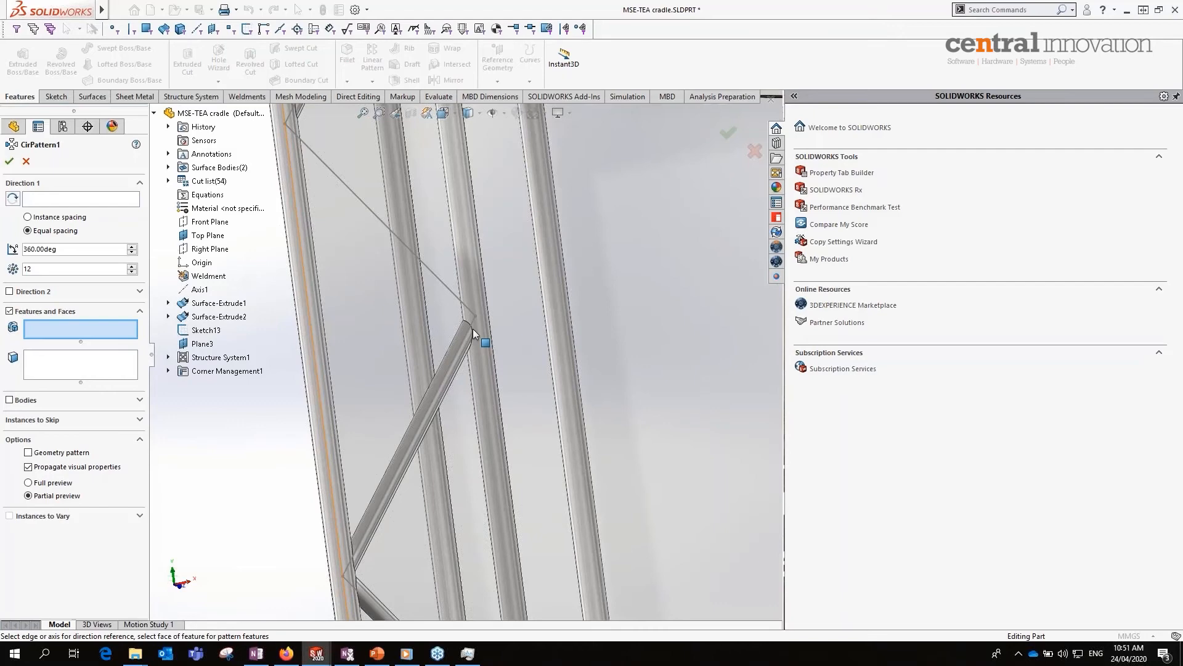
left_click(754, 151)
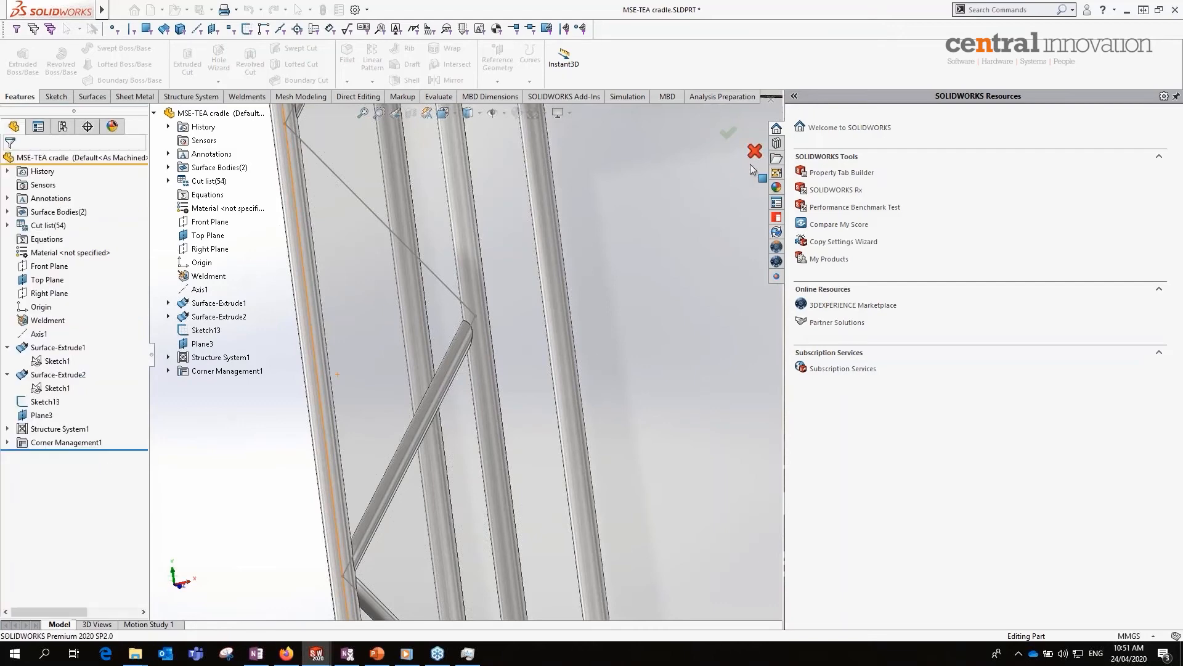
- Switch to the Box Assembly document, show the whole open box and widen the feature tree to reveal full component names
scroll(571, 346, "up", 5)
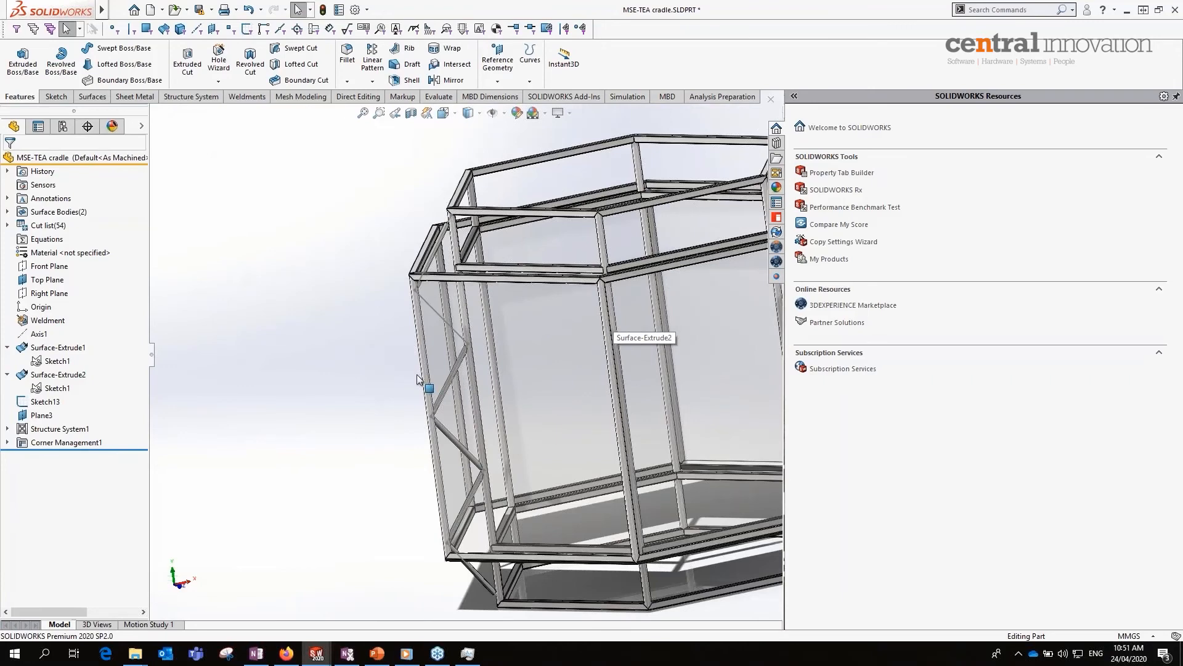
key("ctrl+Tab")
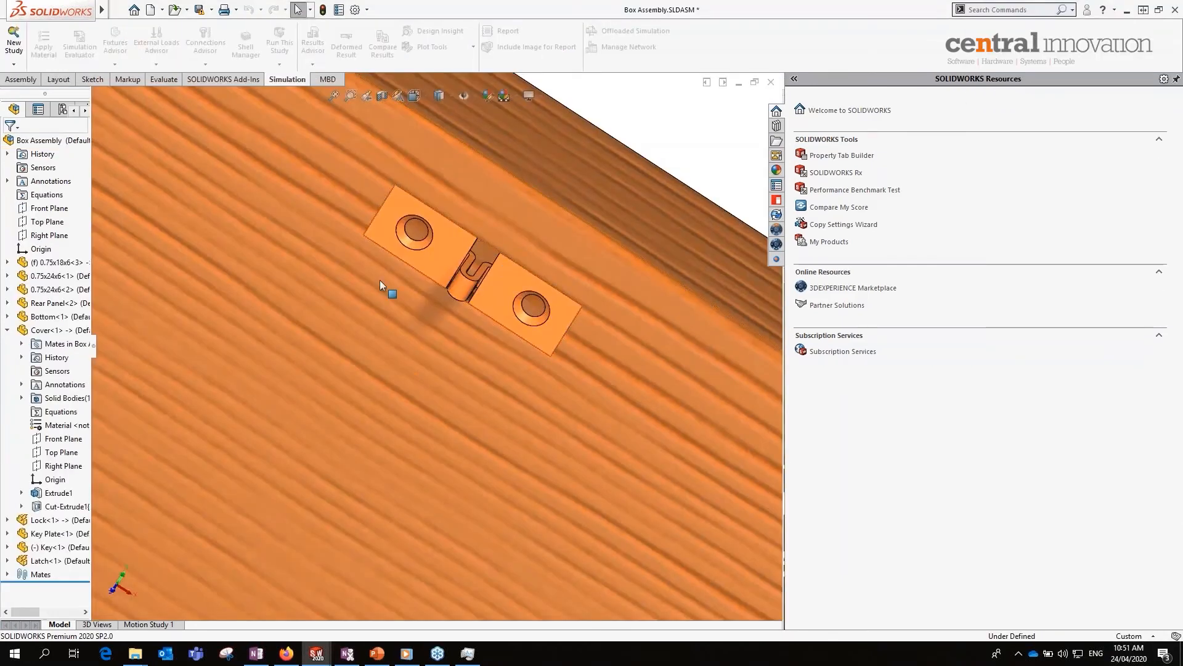
scroll(458, 344, "up", 8)
middle_click_drag(411, 463, 336, 438)
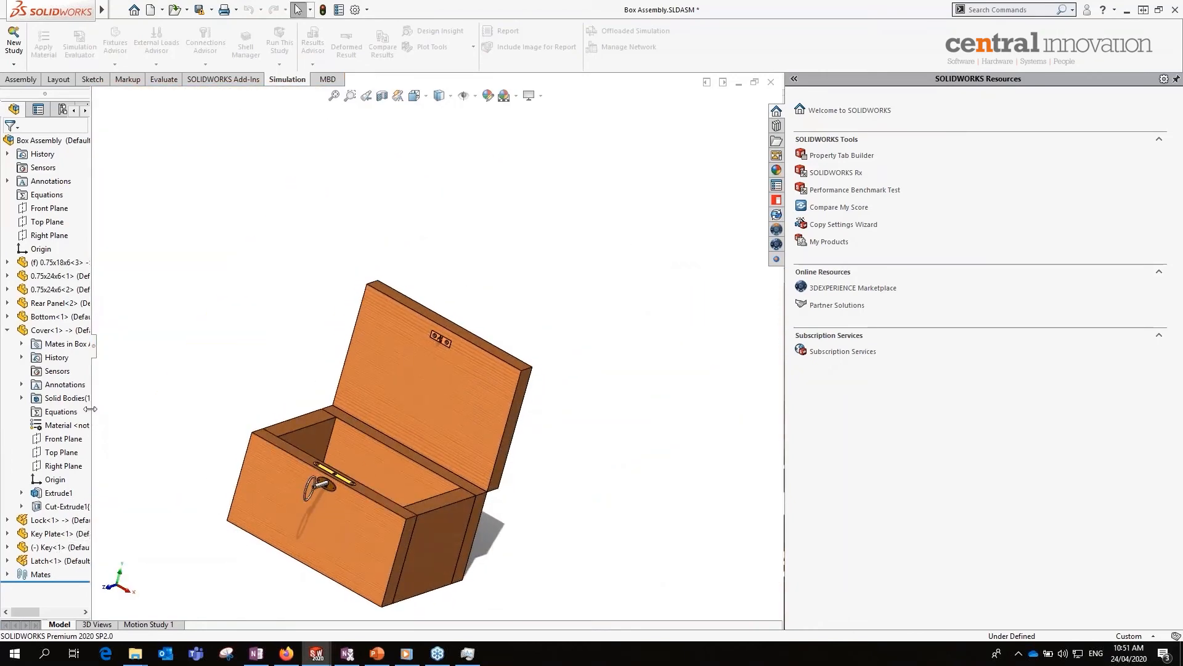
left_click_drag(93, 408, 183, 400)
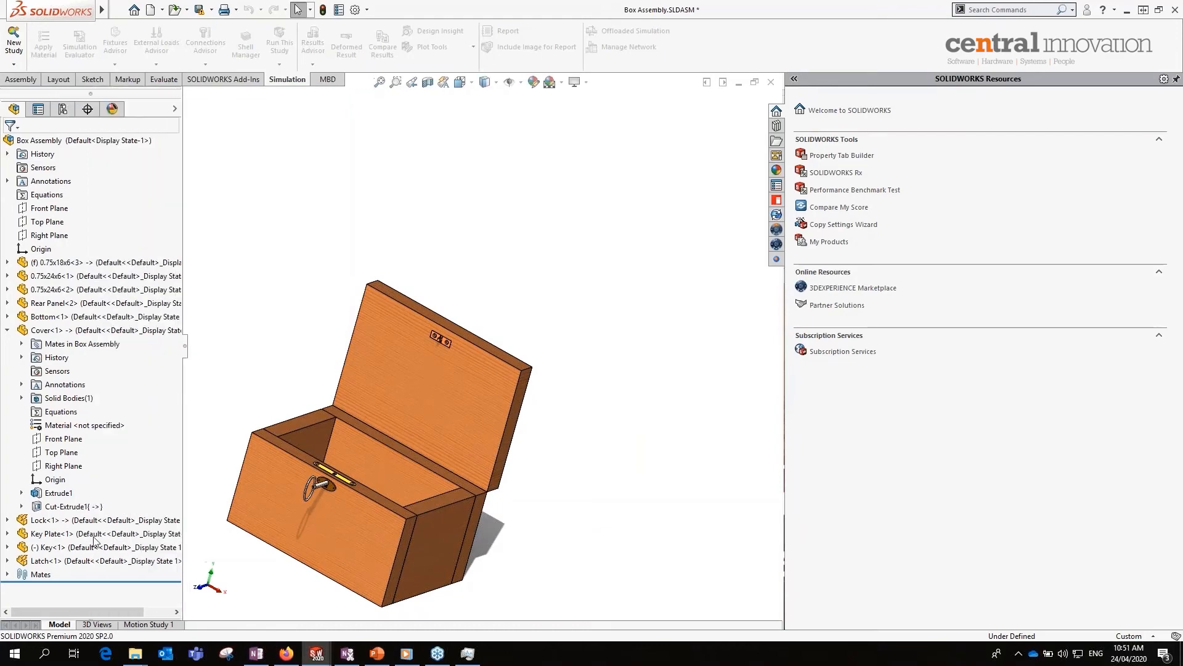
- Expand the Latch component in the assembly and open it as a separate part
left_click(62, 560)
left_click(10, 560)
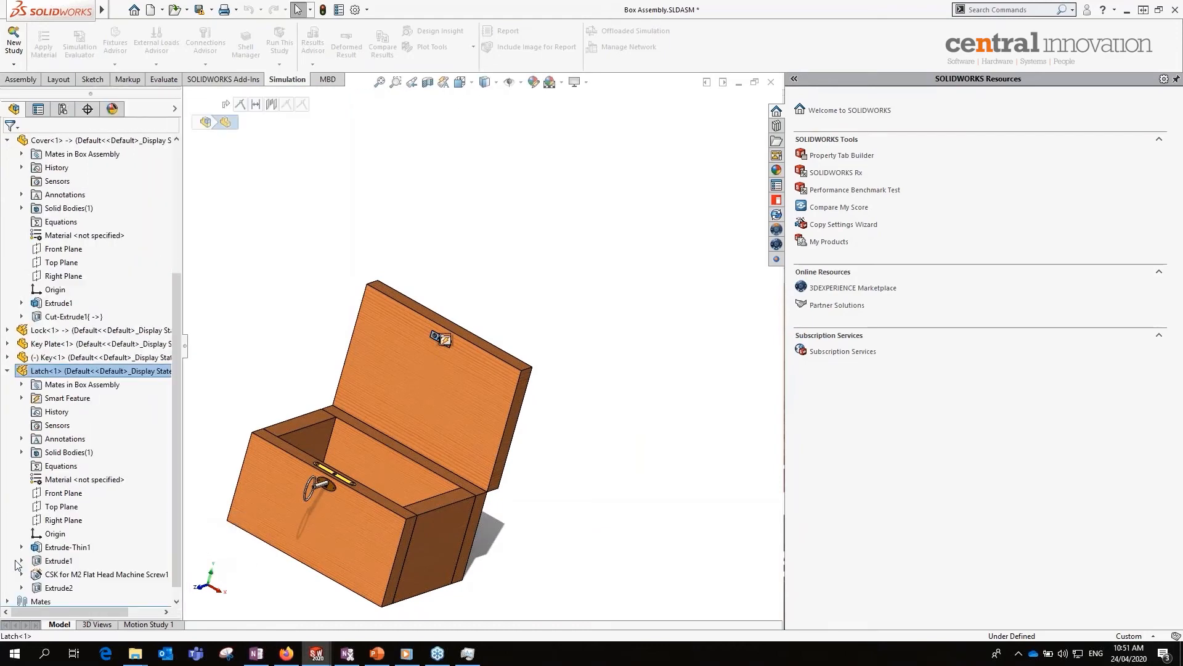
right_click(58, 377)
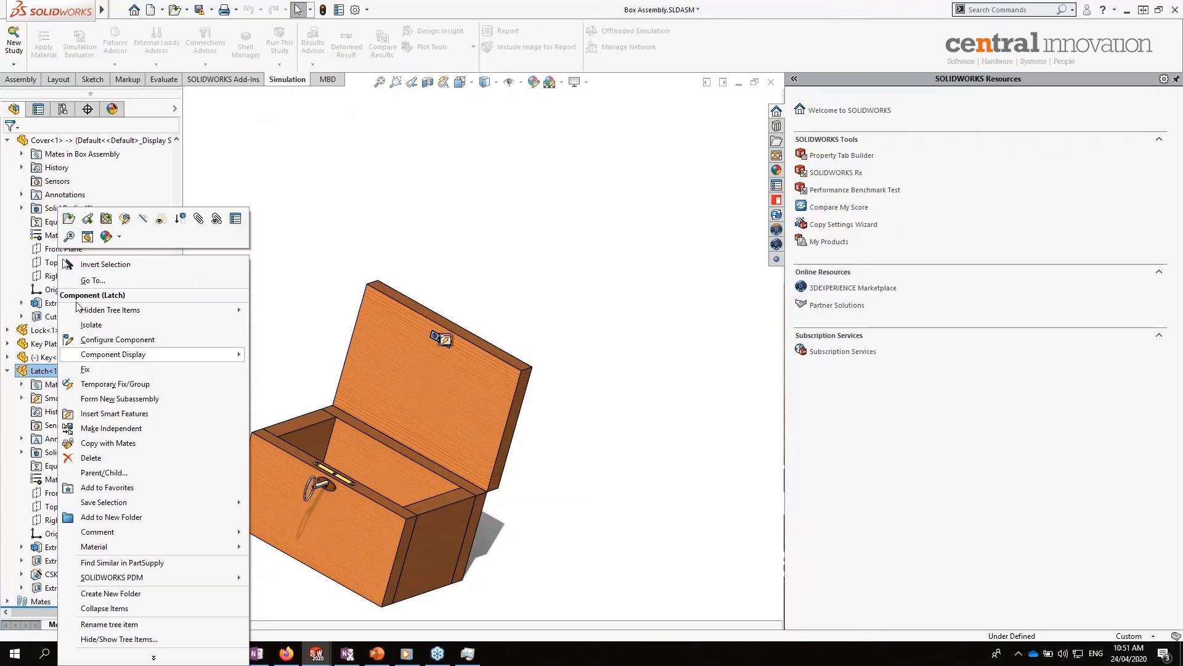
left_click(74, 223)
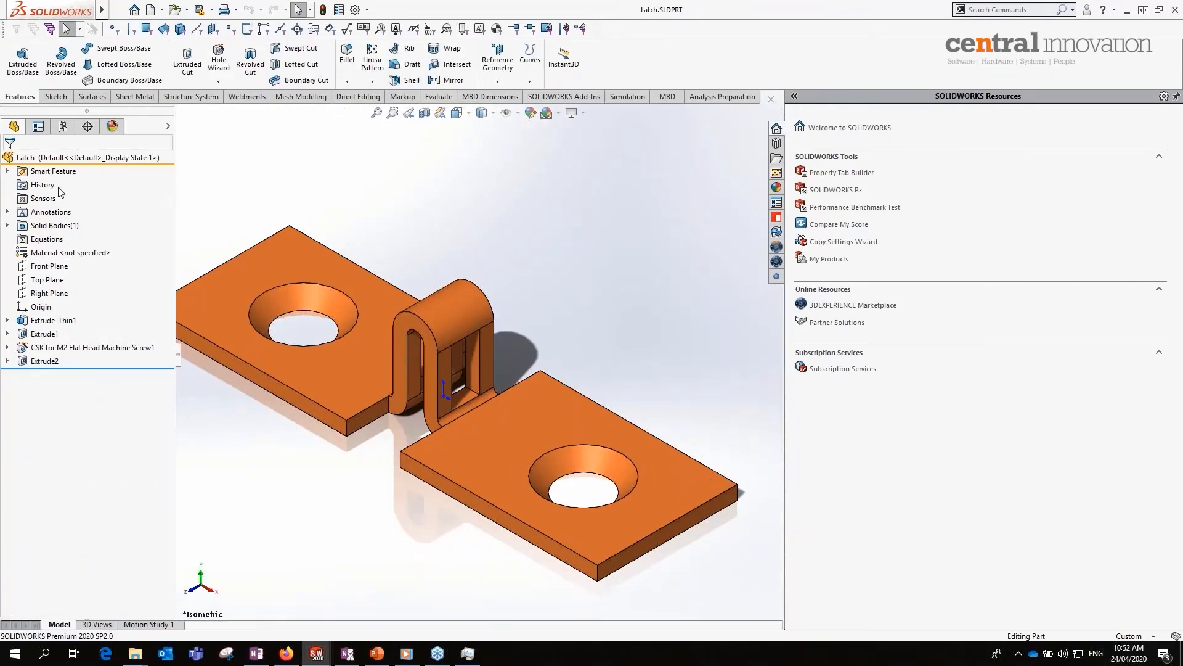
- Delete the Smart Feature definition from the Latch part, and save the part
right_click(52, 174)
left_click(108, 210)
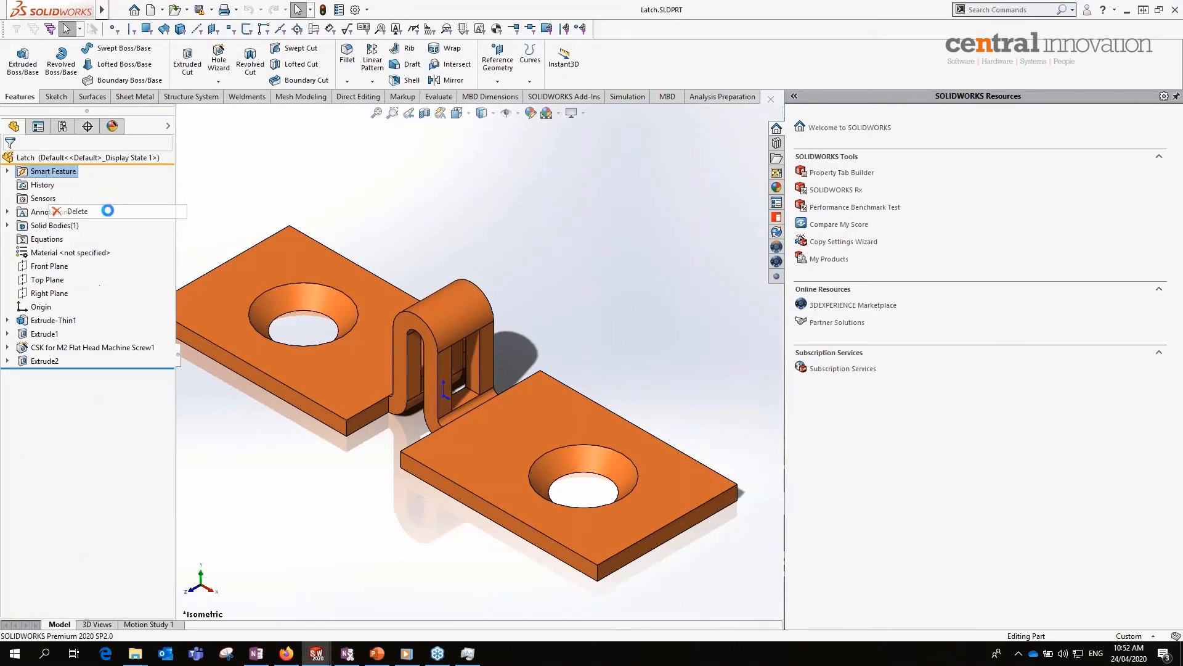
left_click(672, 269)
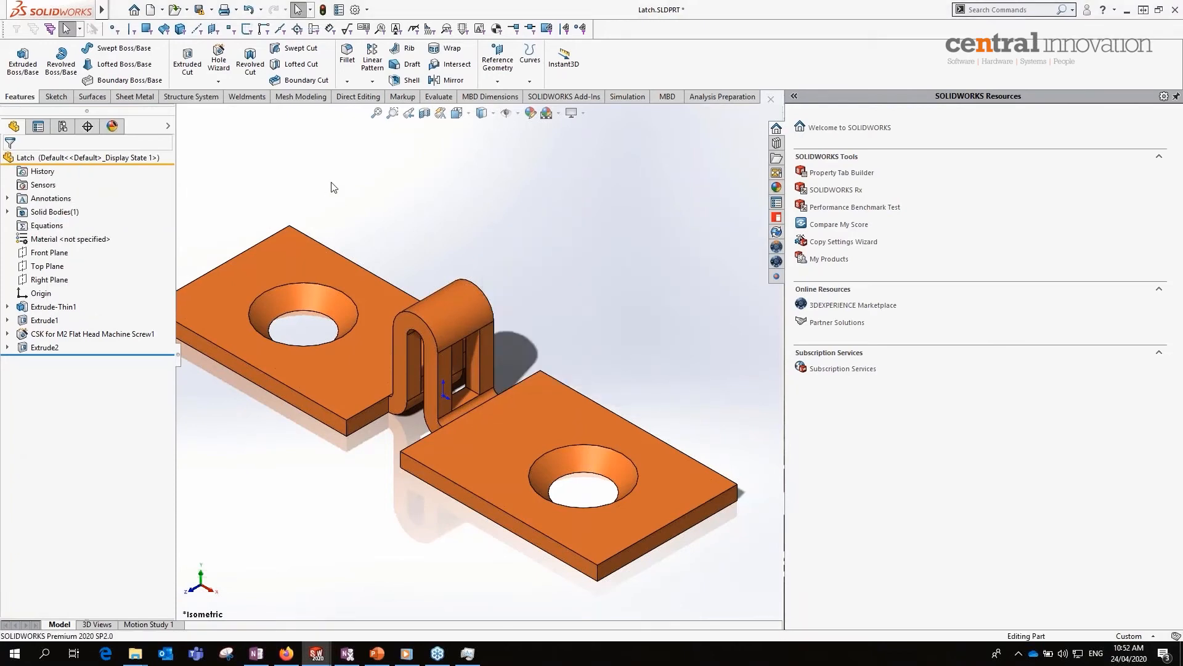
key("ctrl+s")
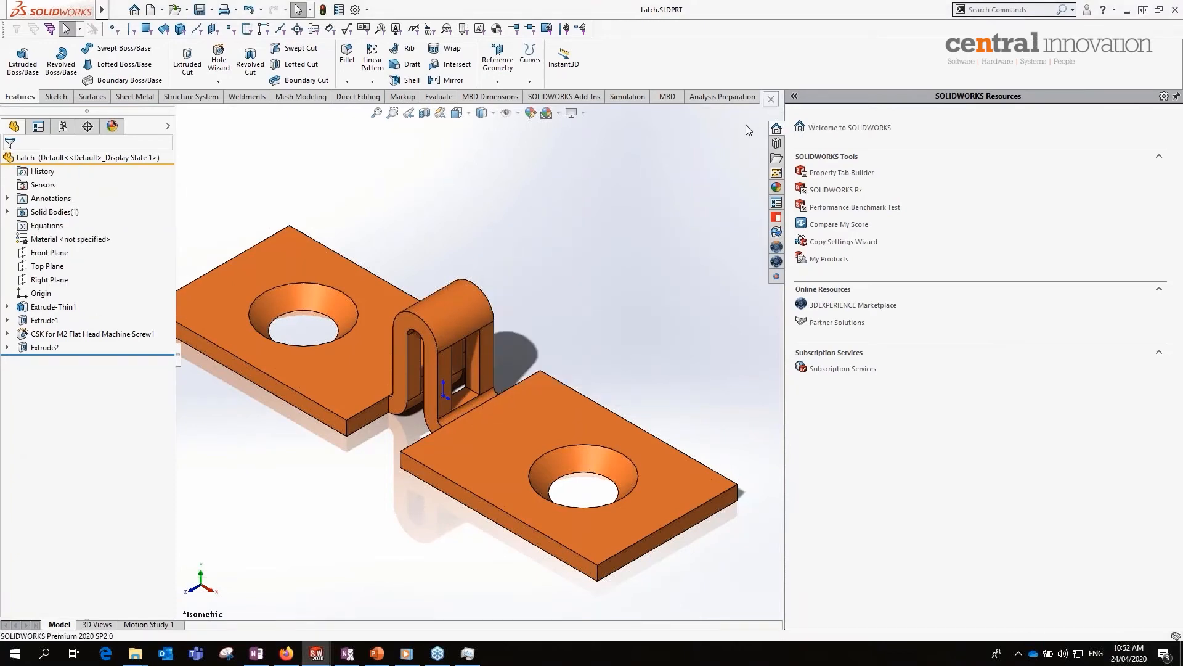
- Delete the Cut-Extrude1 feature that forms the latch recess in the Cover component, keeping its absorbed sketch
scroll(433, 349, "down", 8)
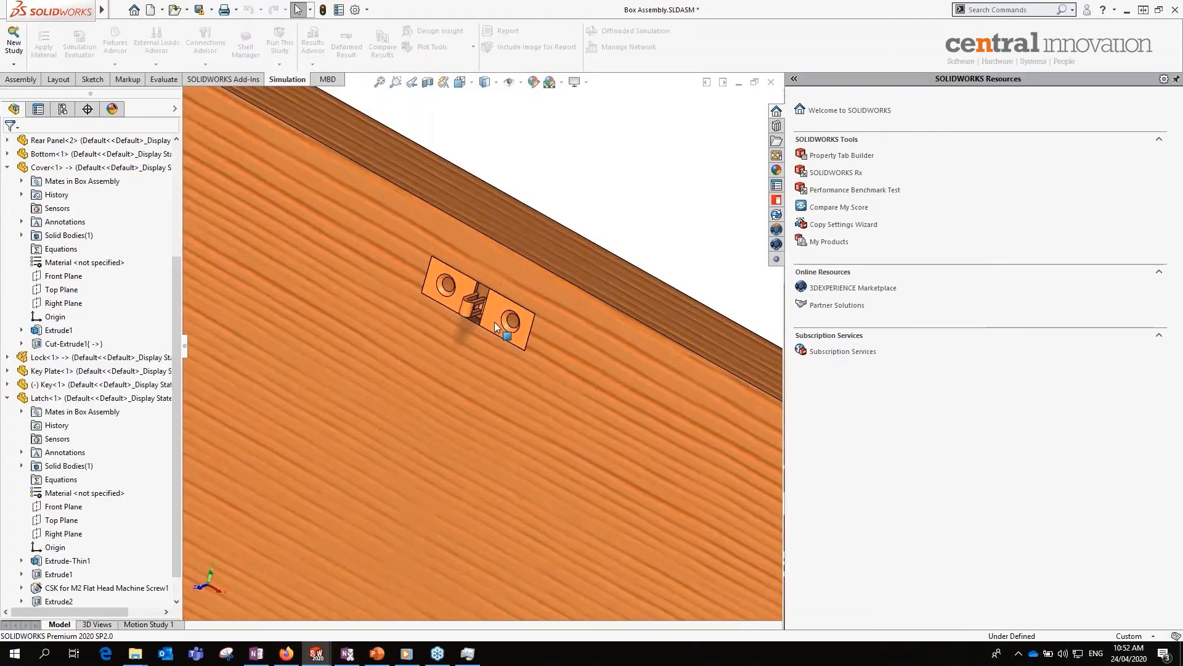
scroll(495, 322, "down", 3)
left_click(420, 270)
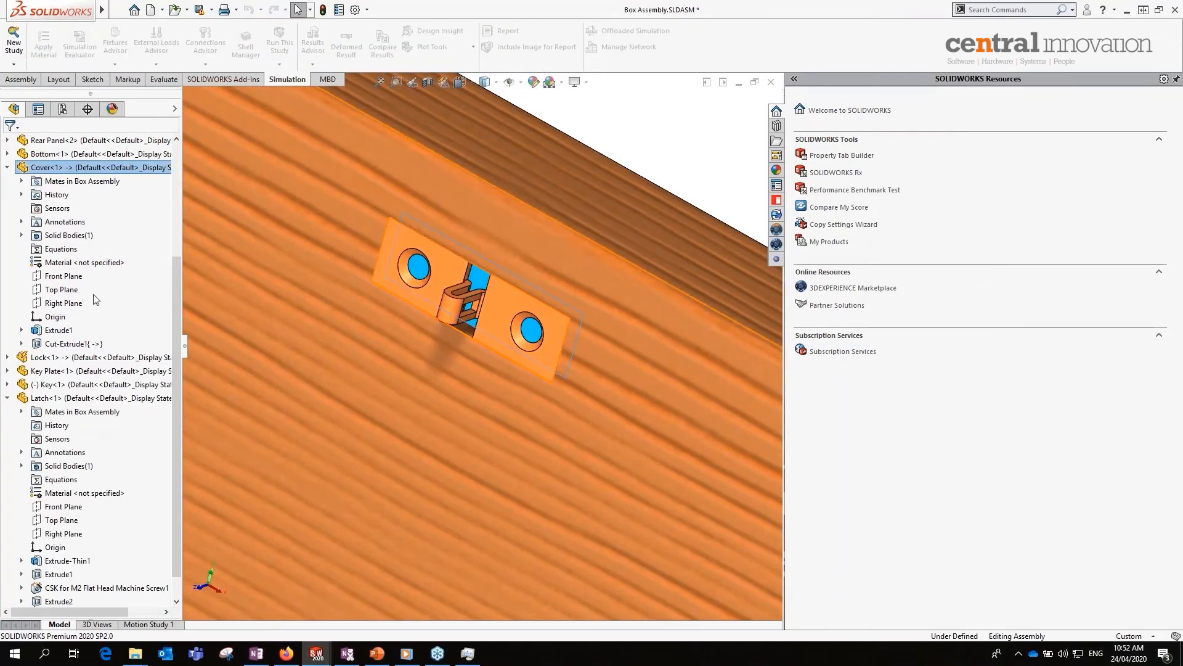
right_click(73, 343)
left_click(98, 420)
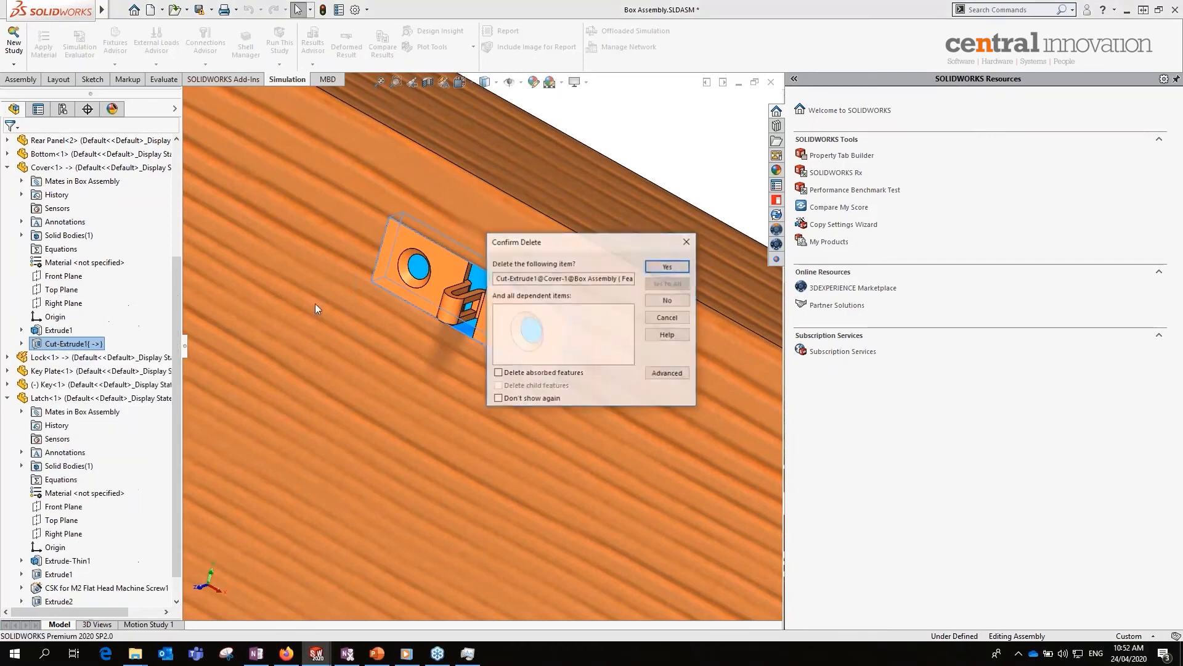
left_click(663, 270)
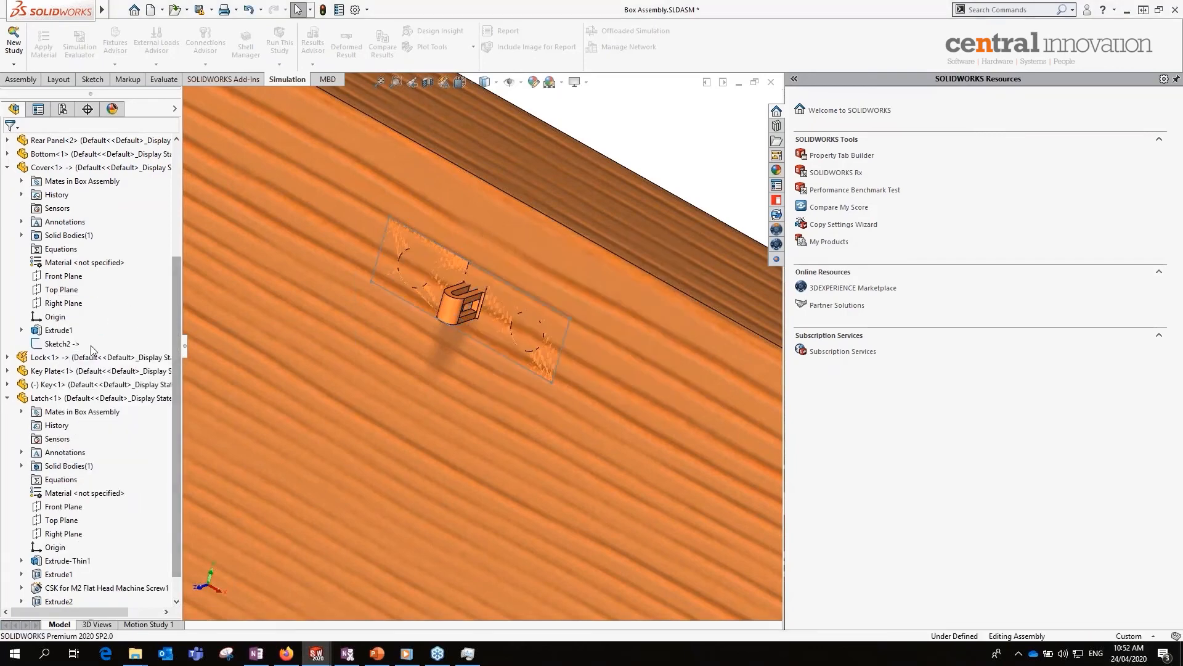
- Delete the leftover Sketch2 from the Cover component and collapse the feature tree
right_click(61, 345)
left_click(93, 414)
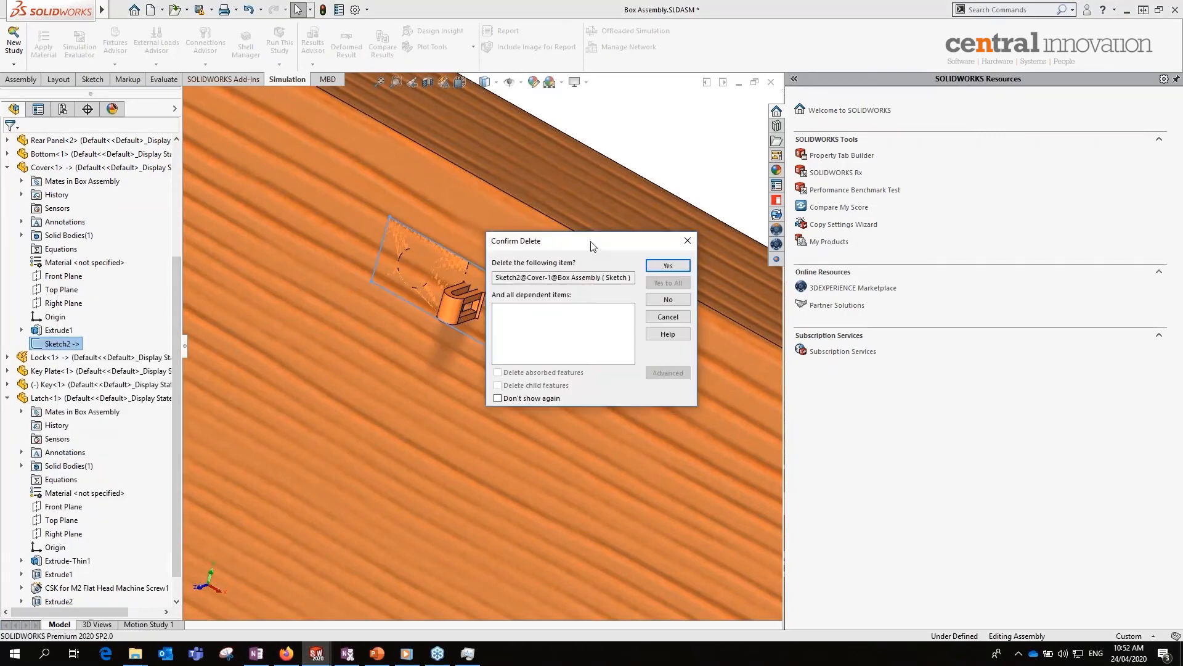
left_click(668, 266)
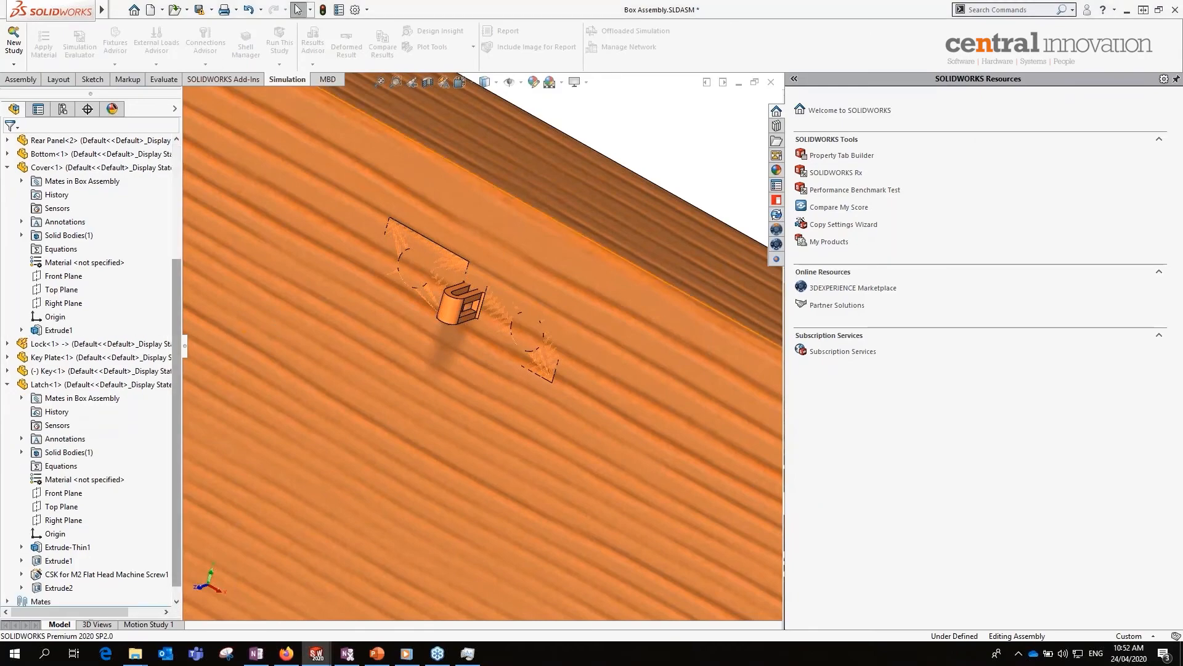
key("shift+c")
- Temporarily hide the lock plate on the front panel to inspect the pocket beneath it, and show and select the plate again
scroll(457, 446, "up", 10)
scroll(418, 409, "down", 5)
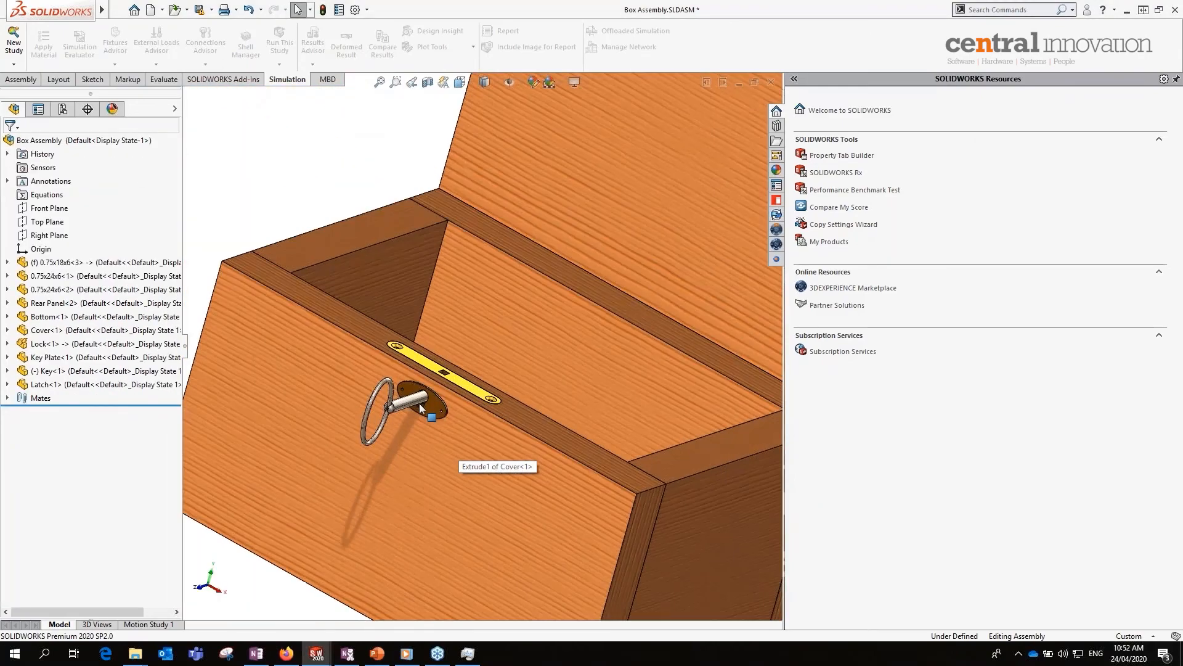
scroll(421, 408, "down", 1)
middle_click_drag(464, 394, 464, 487)
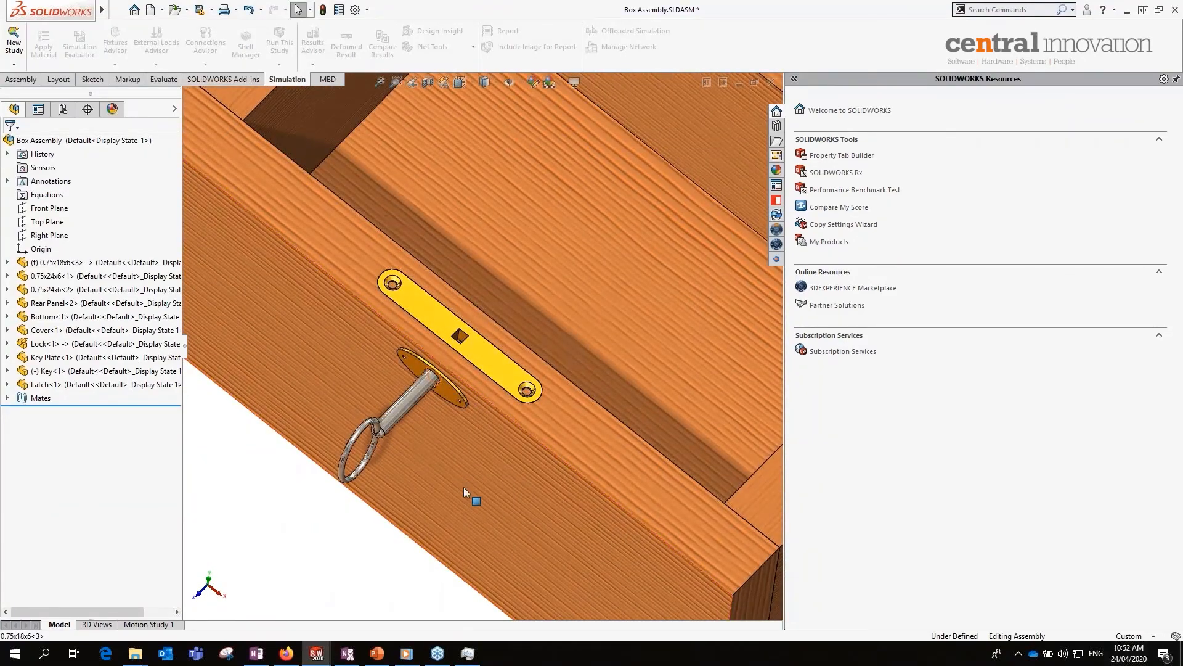
left_click(461, 336)
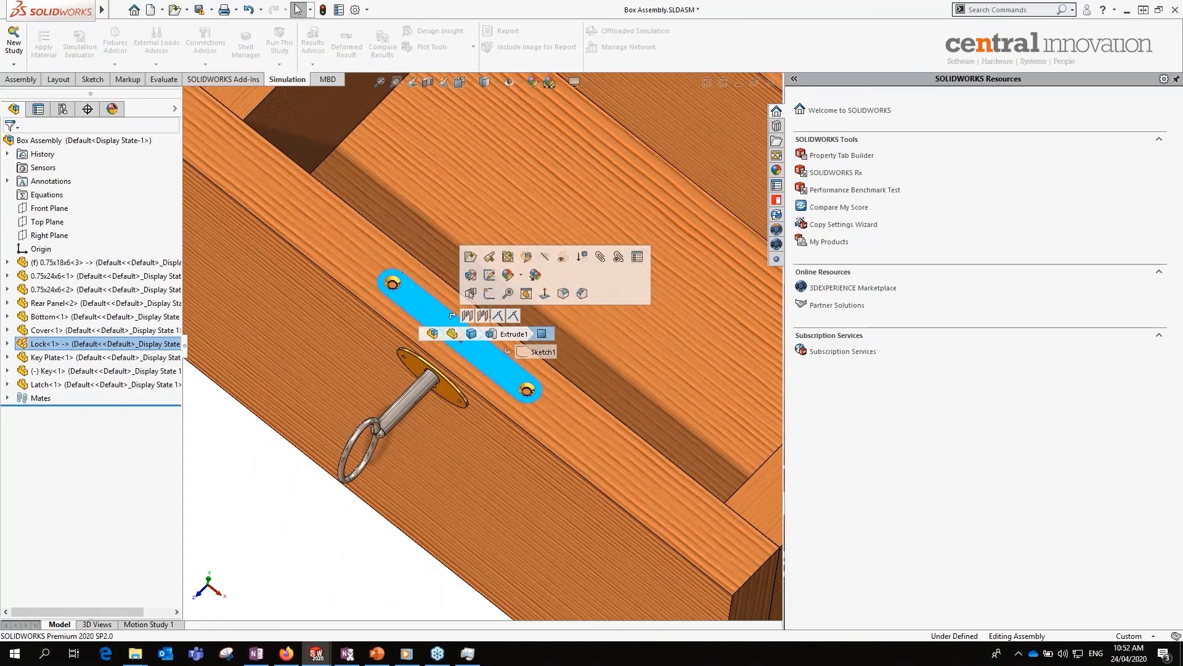
scroll(426, 304, "down", 5)
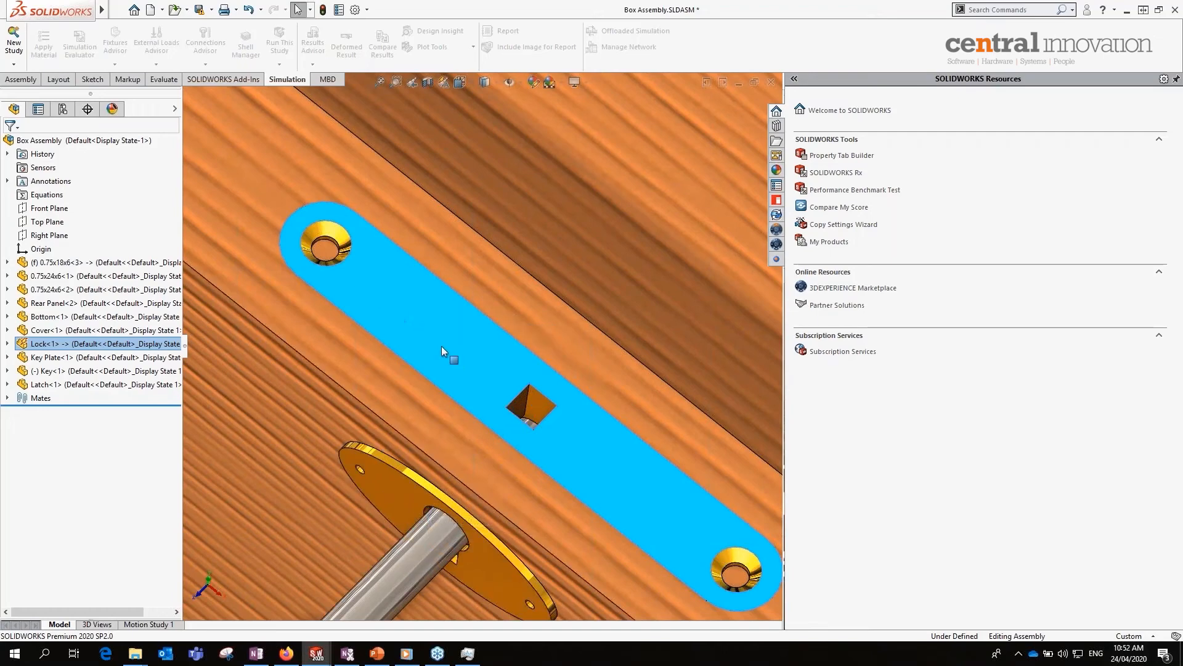
key("Tab")
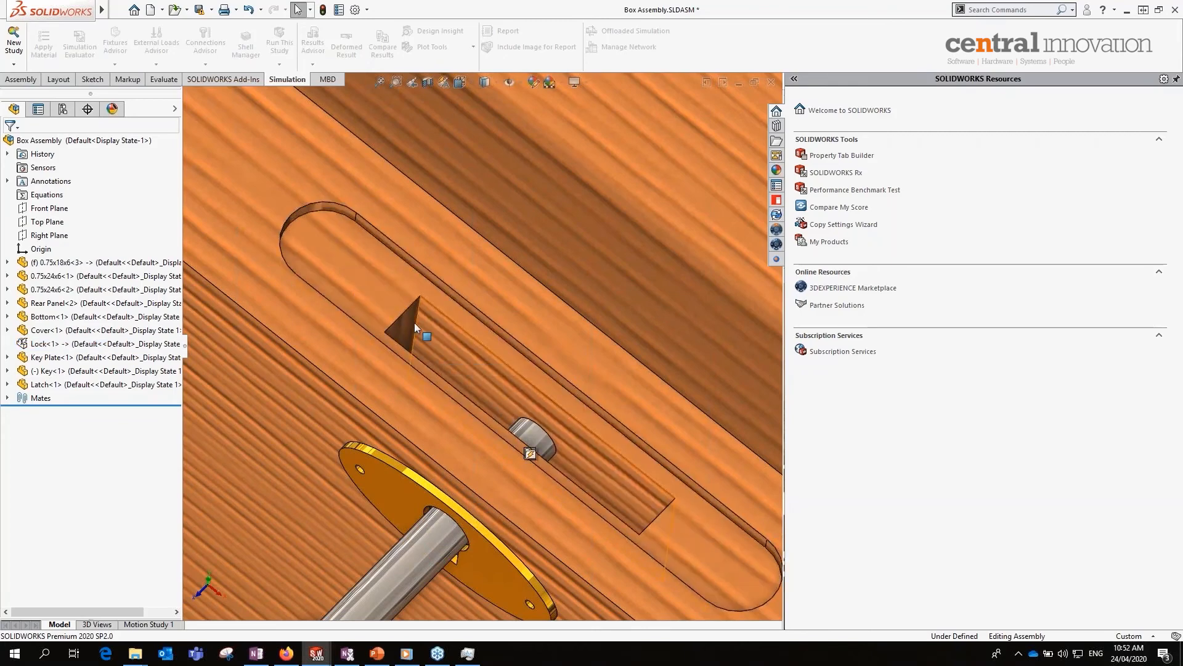
key("shift+Tab")
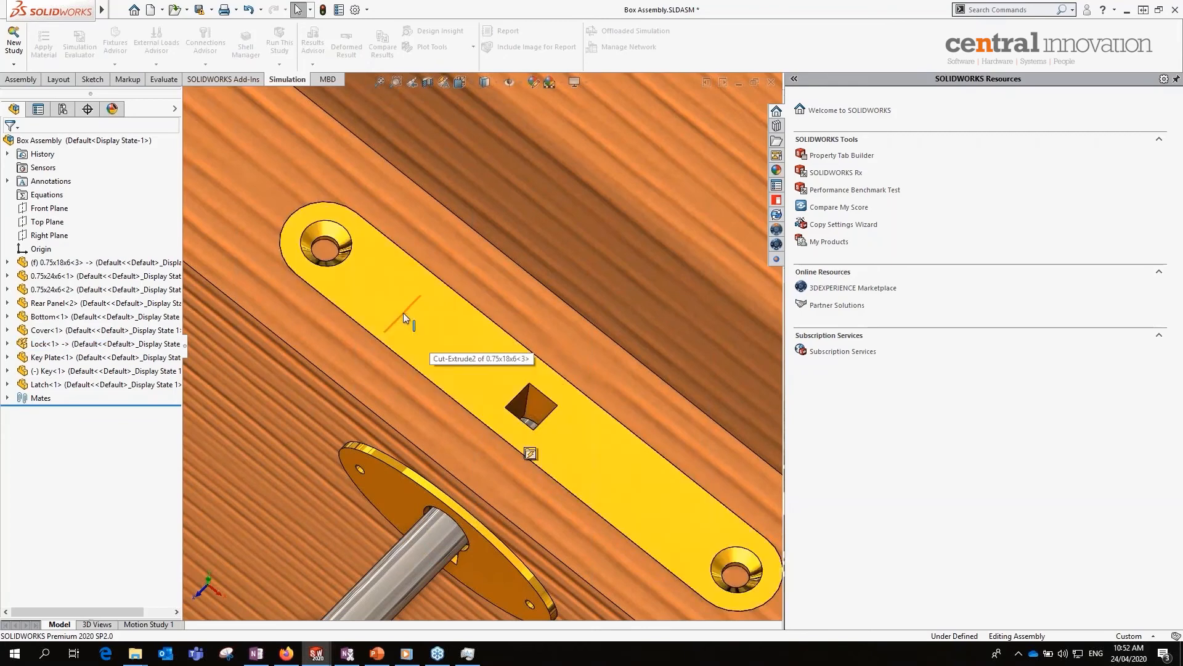
left_click(366, 280)
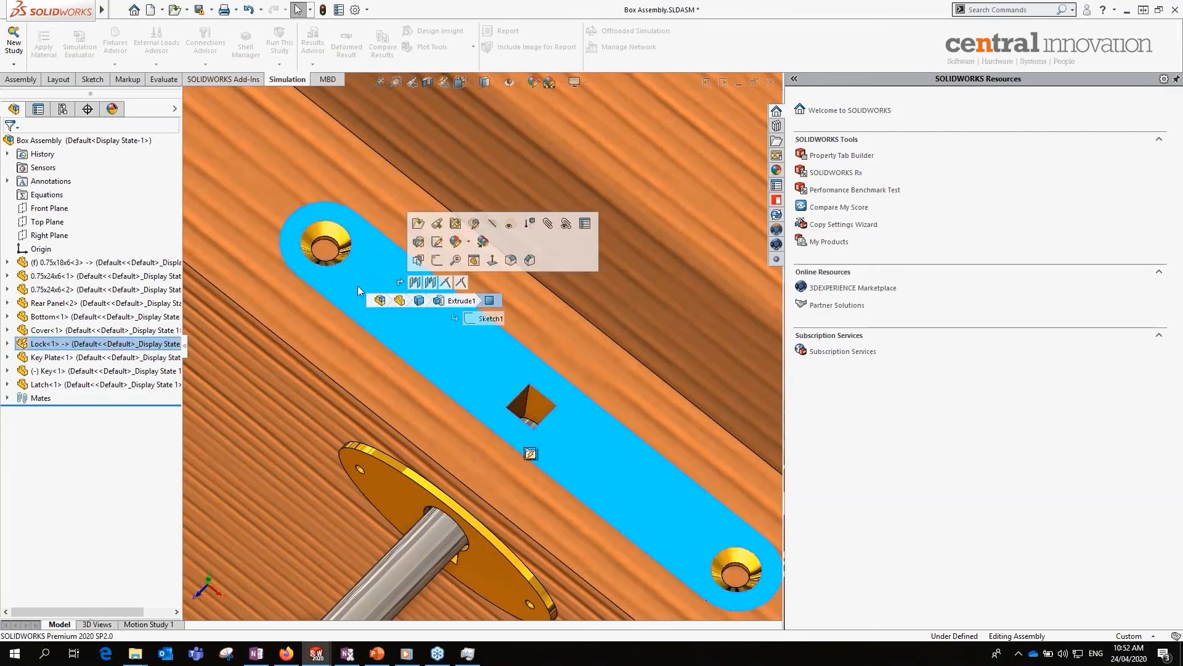
- Copy the Lock component from the Box Assembly and switch to the Test assembly's window
left_click(23, 348)
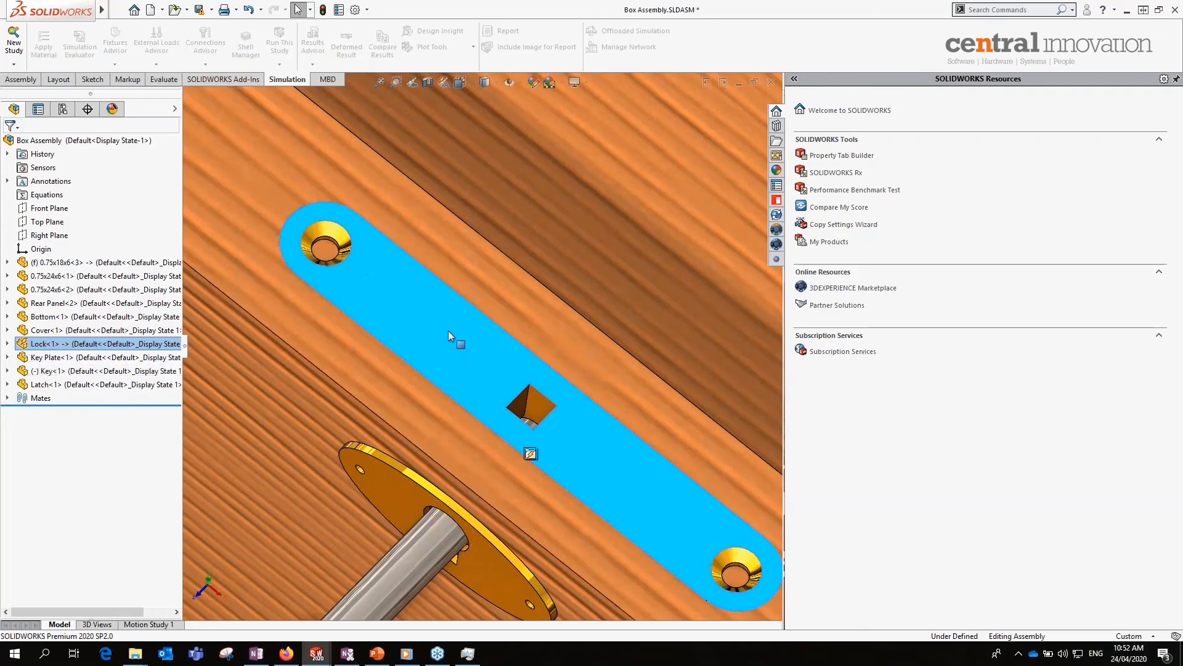
scroll(434, 322, "up", 3)
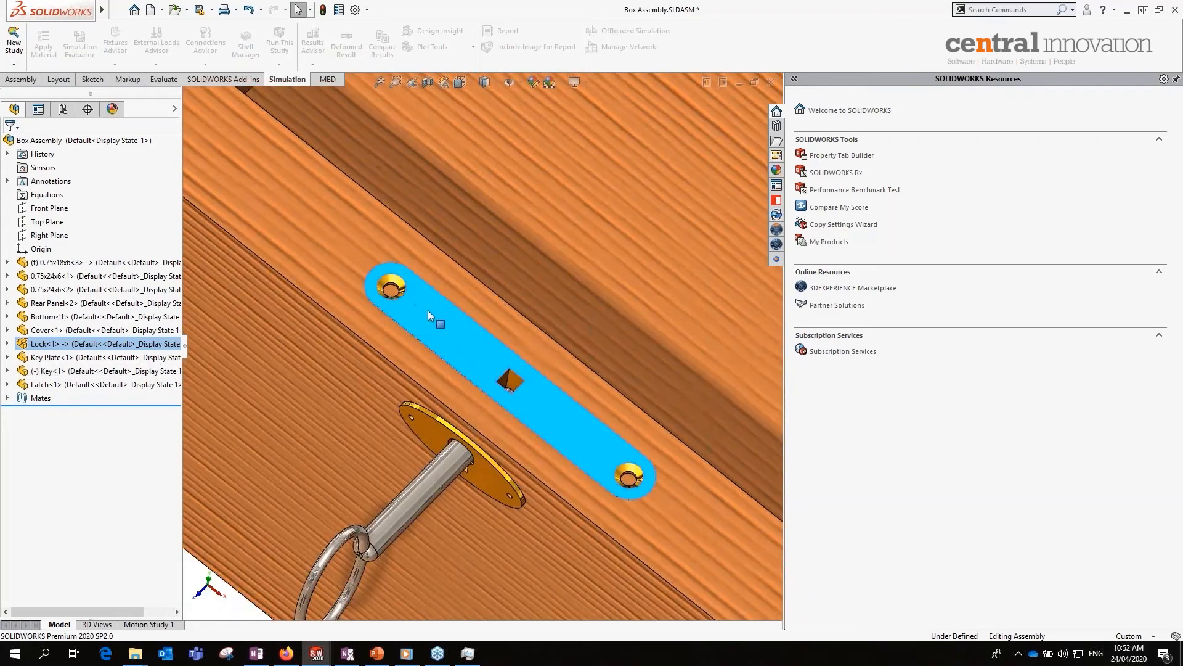
left_click(62, 347)
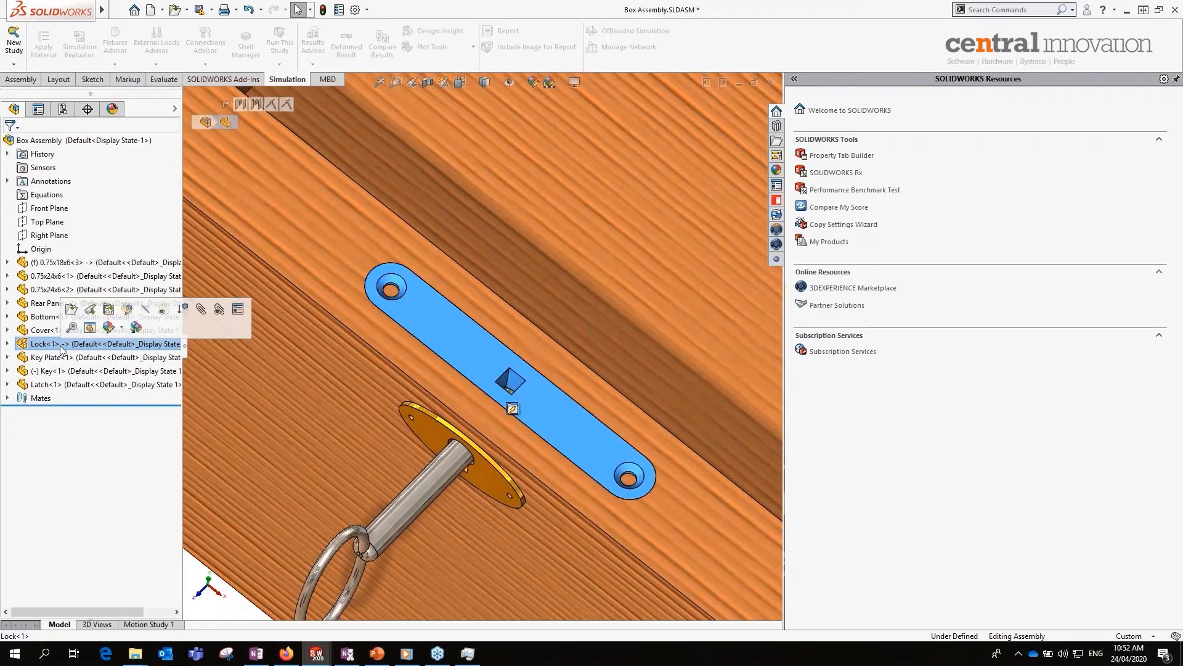
scroll(479, 343, "up", 3)
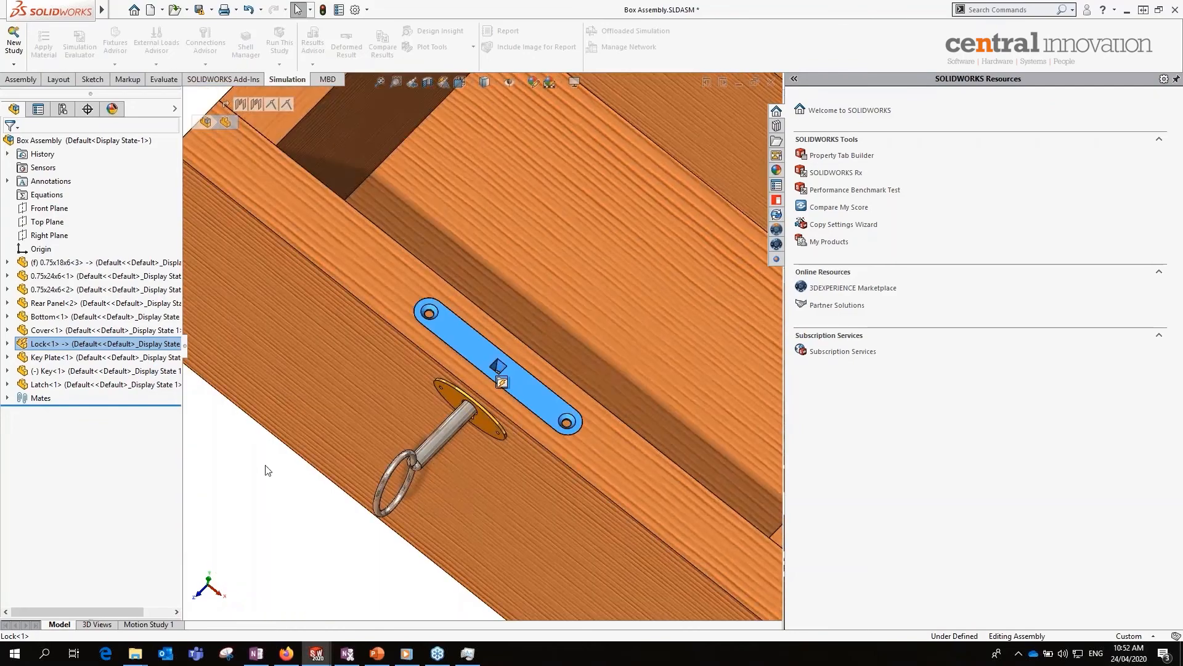
key("ctrl+Tab")
key("ctrl+Escape")
left_click(421, 423)
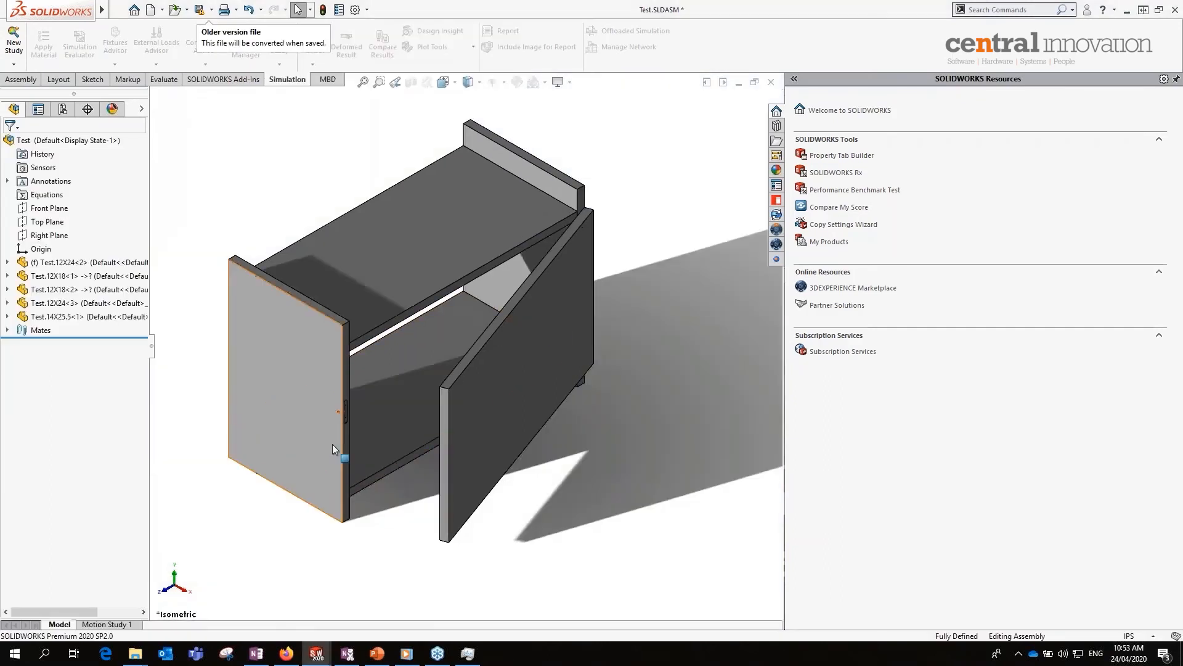
- Delete the Smart-Feature1 lock feature and its dependent cuts and sketches from the Test.12X18<1> side panel
left_click(86, 316)
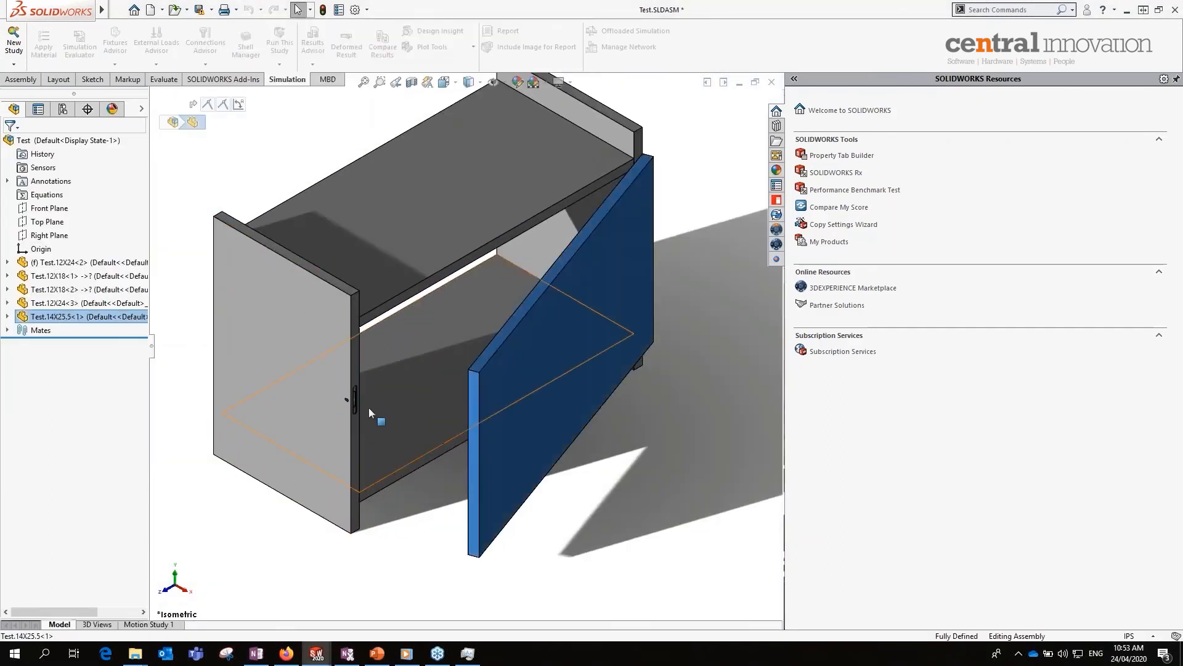
scroll(368, 408, "down", 5)
scroll(371, 354, "down", 3)
left_click(398, 369)
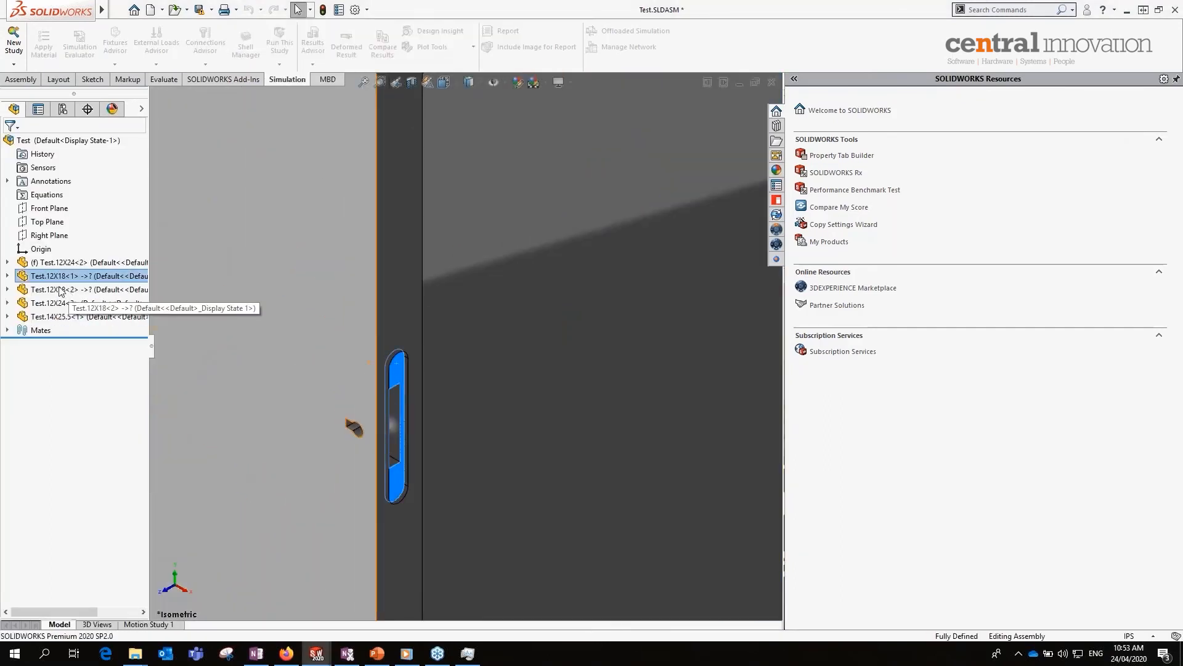
left_click(8, 275)
right_click(66, 452)
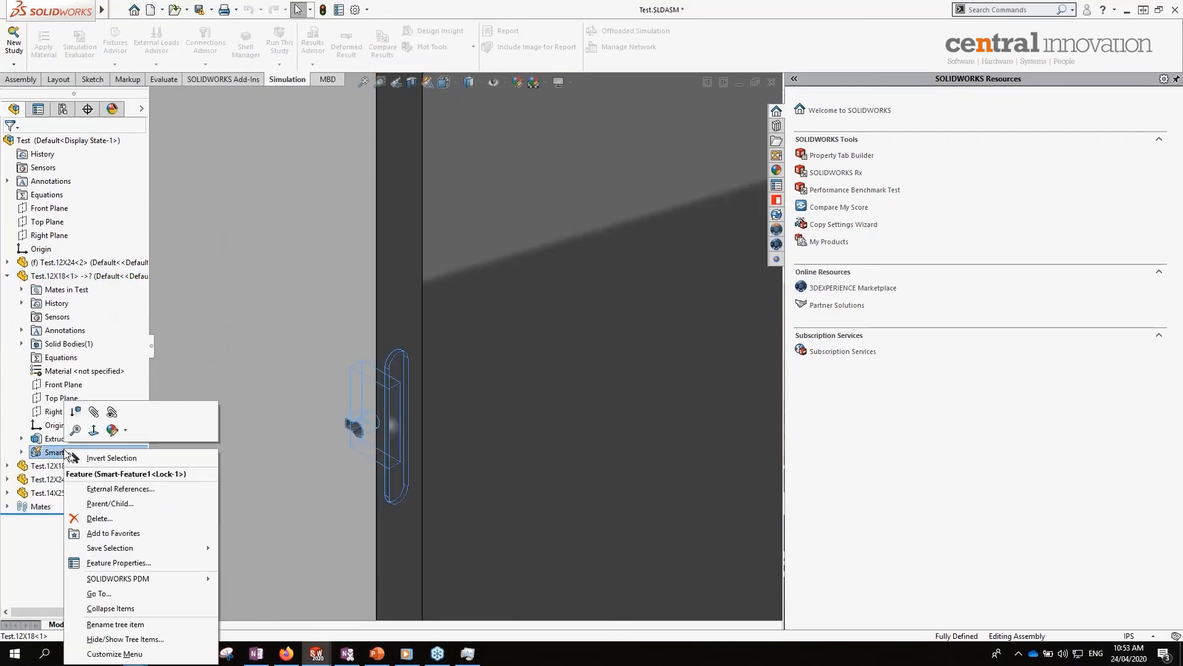
left_click(99, 518)
left_click(671, 267)
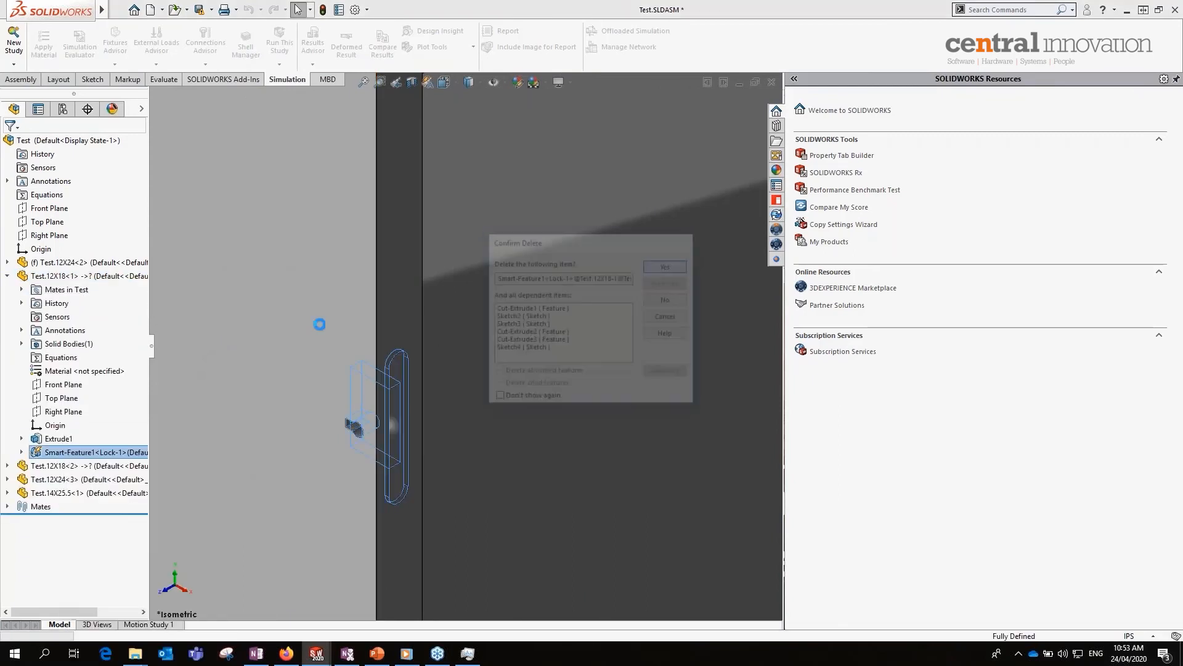
- Paste the copied Lock component into the Test assembly and move it to open space above the side panel
scroll(388, 314, "up", 5)
scroll(475, 268, "down", 4)
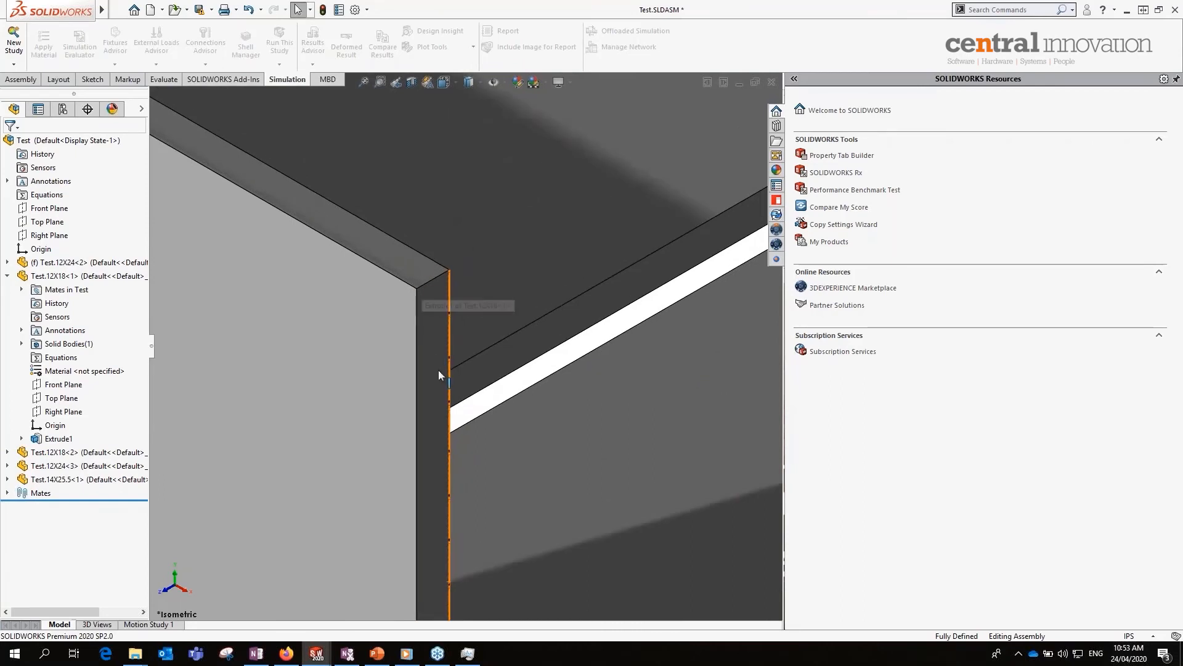
scroll(433, 412, "up", 3)
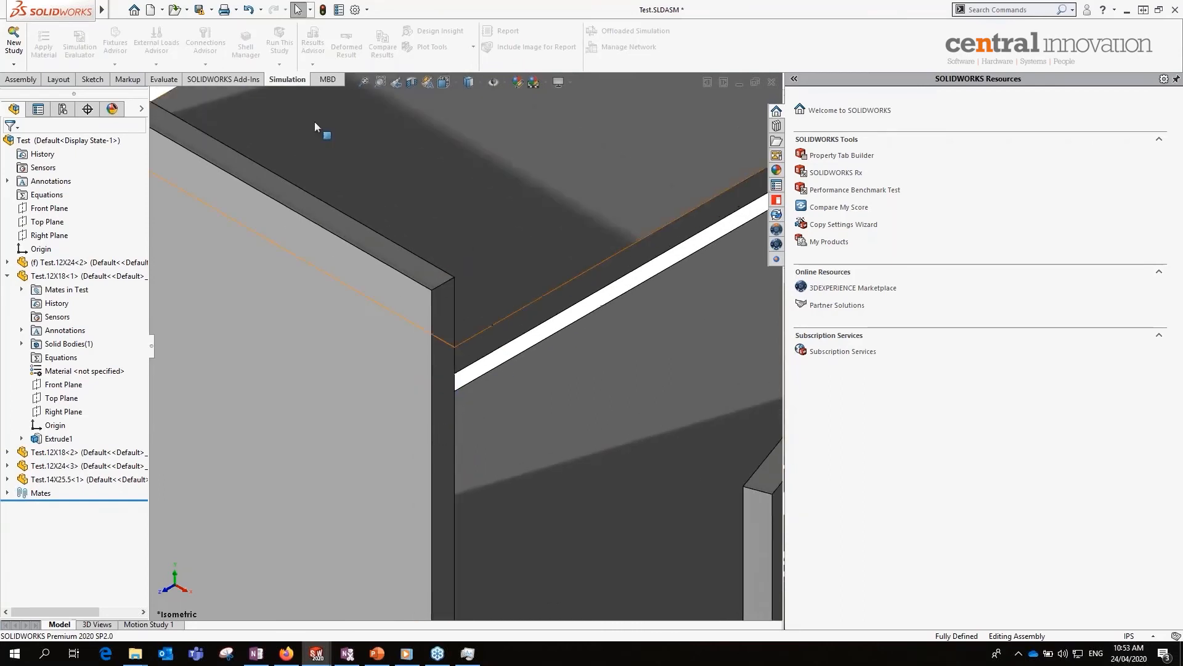
key("ctrl+v")
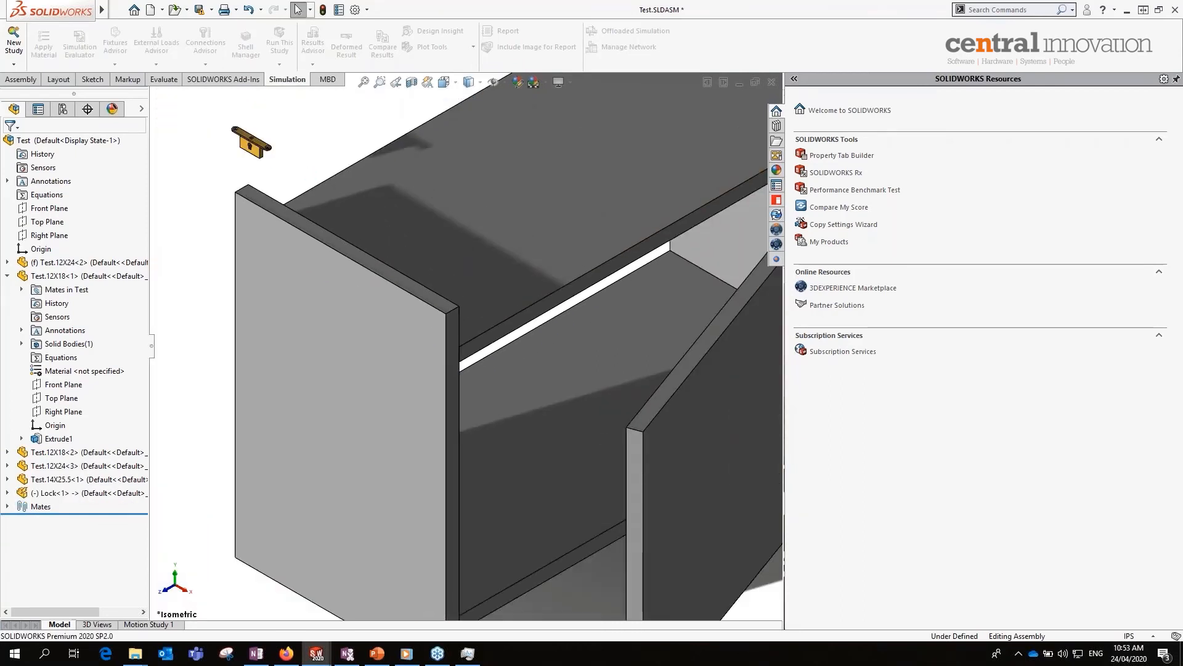
scroll(207, 108, "down", 3)
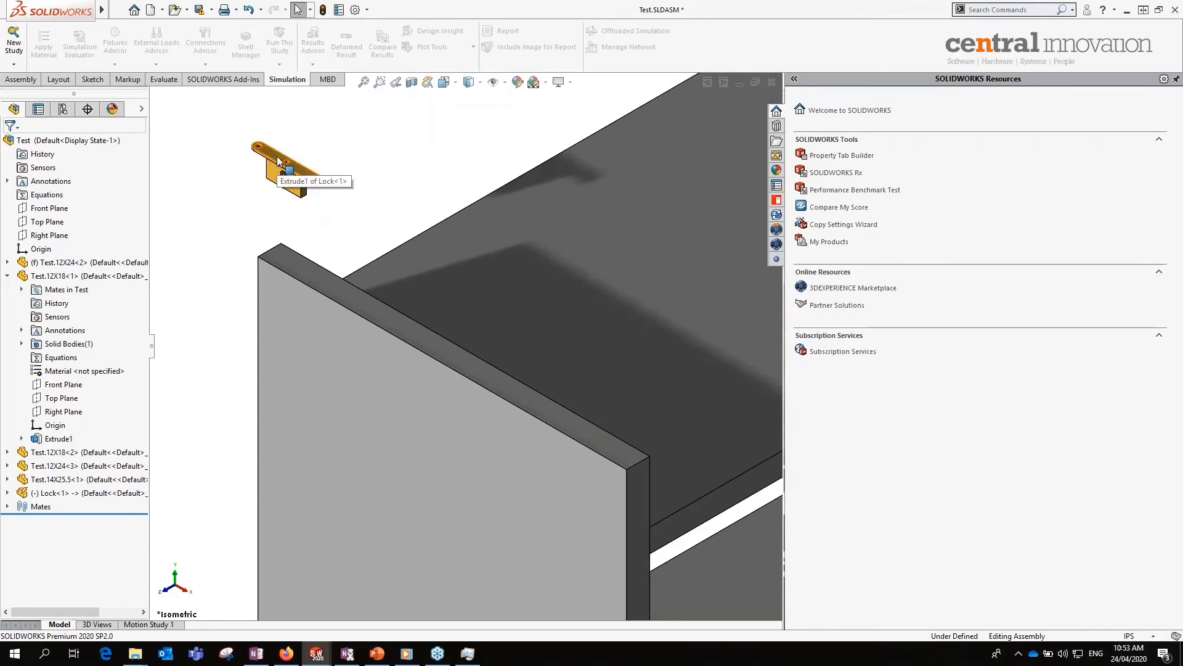
left_click_drag(276, 156, 370, 162)
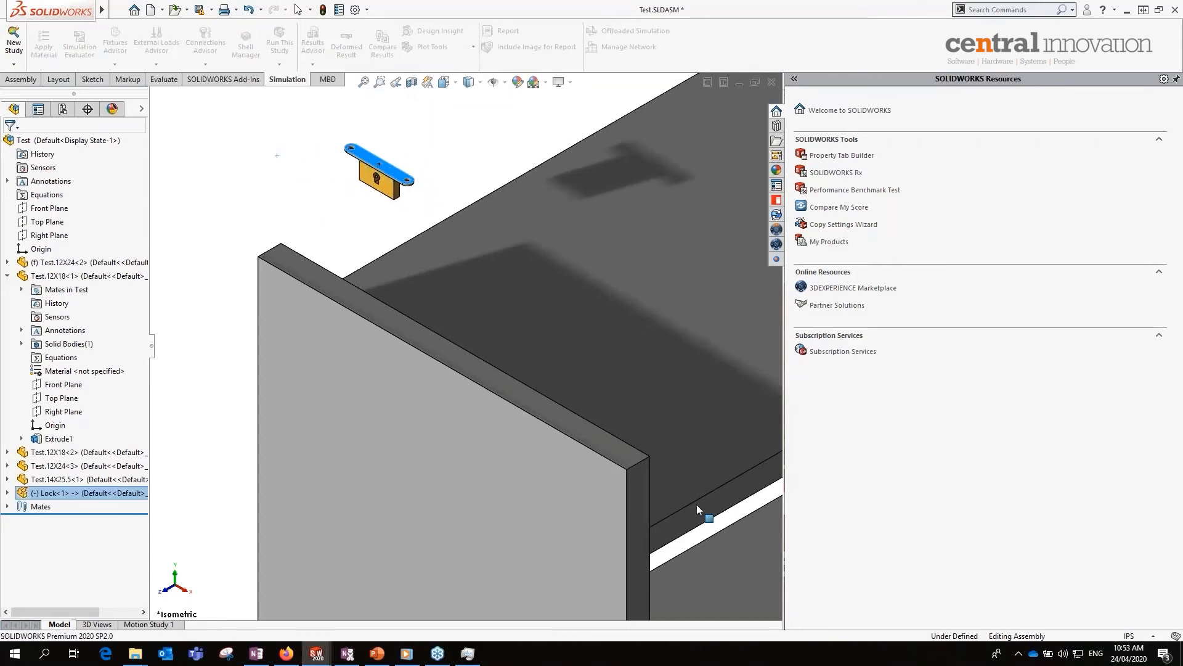
- Mate the Lock's plate face coincident with the side panel's narrow front face, flipping the mate alignment
left_click(646, 487)
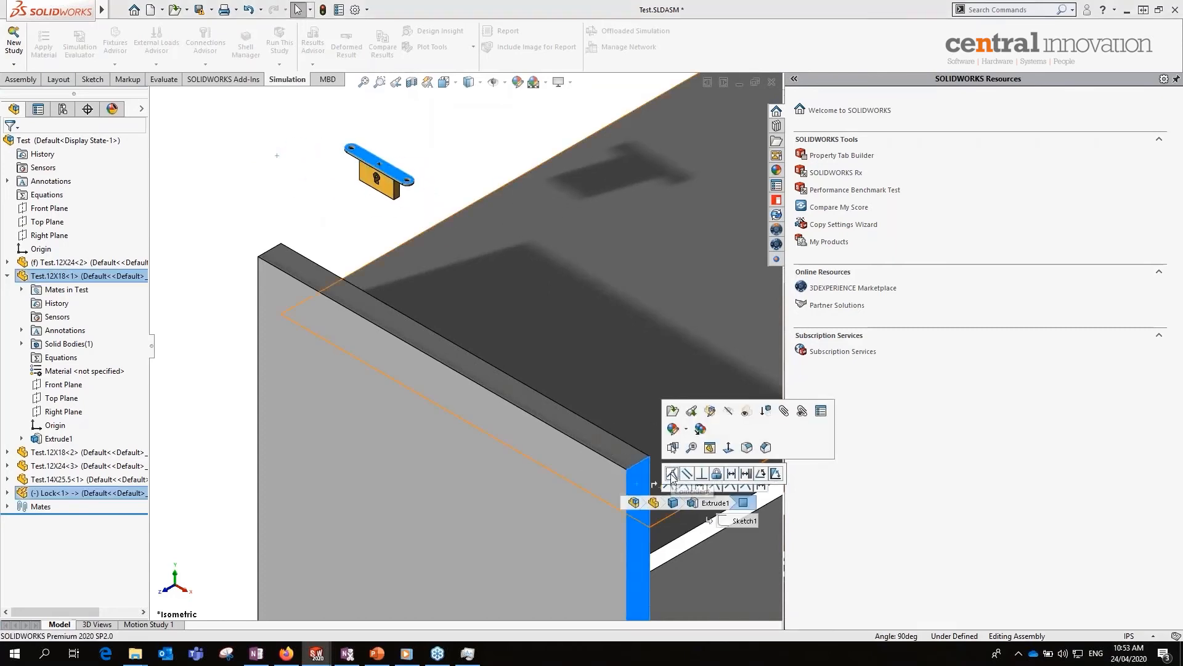
left_click(672, 473)
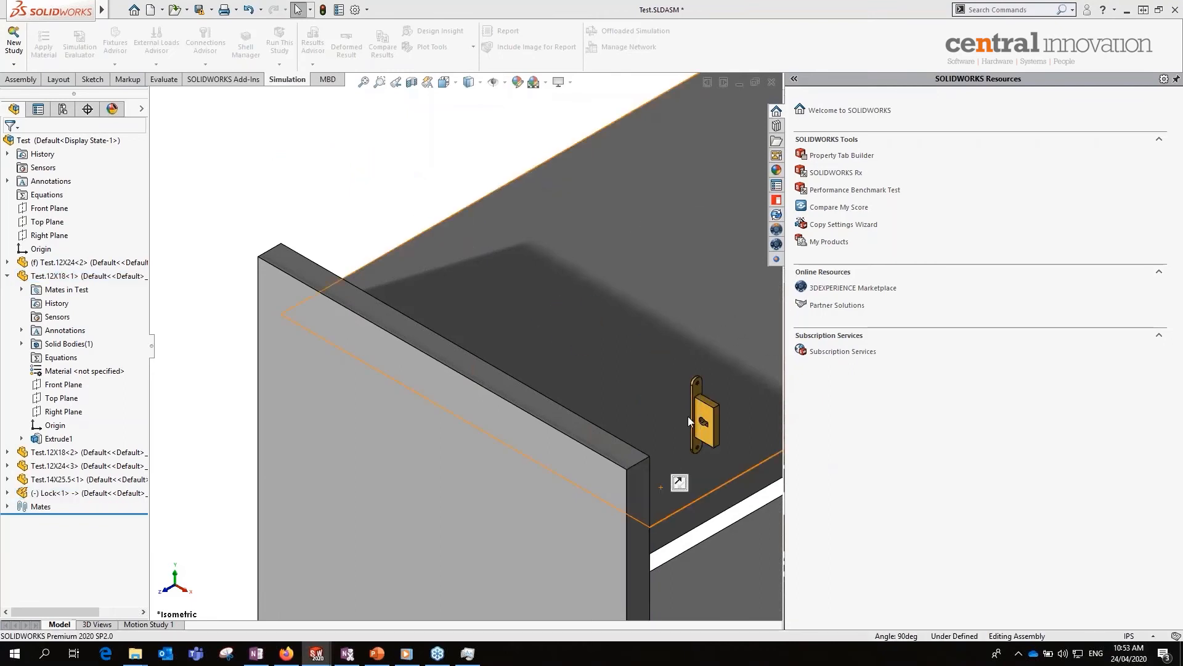
left_click(679, 484)
- Center the Lock across the side panel's thickness with a Width mate, and slide it down along the panel's edge
middle_click_drag(679, 455, 337, 253)
scroll(663, 394, "down", 5)
left_click(619, 402)
left_click(338, 253, "ctrl")
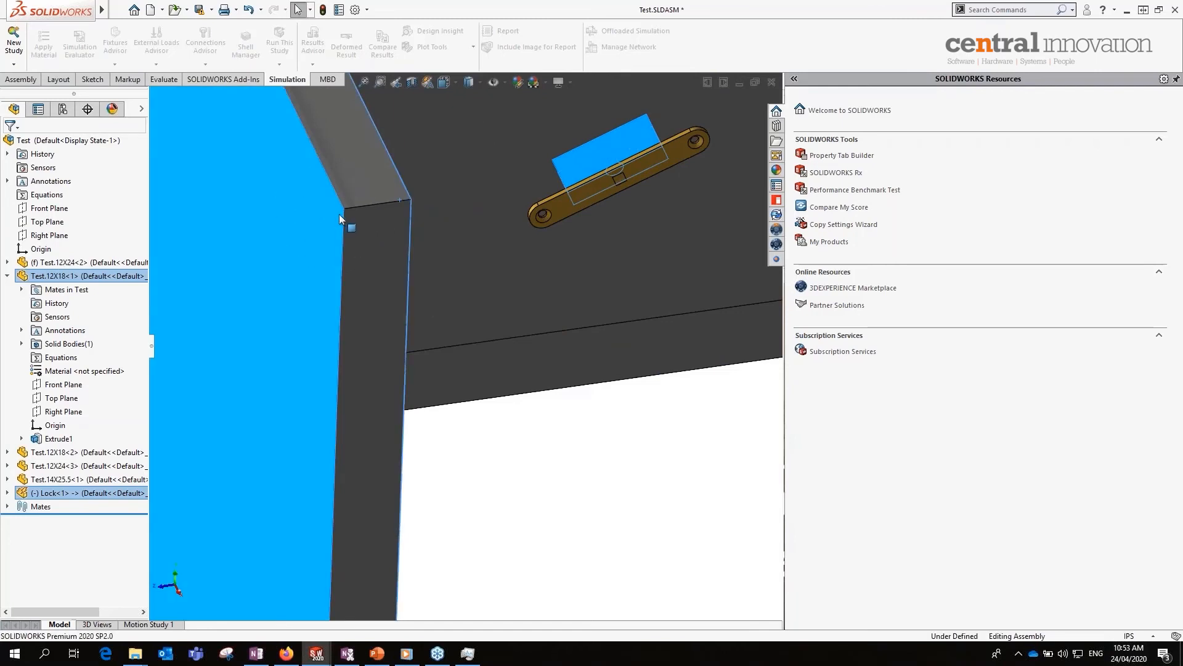
left_click(28, 80)
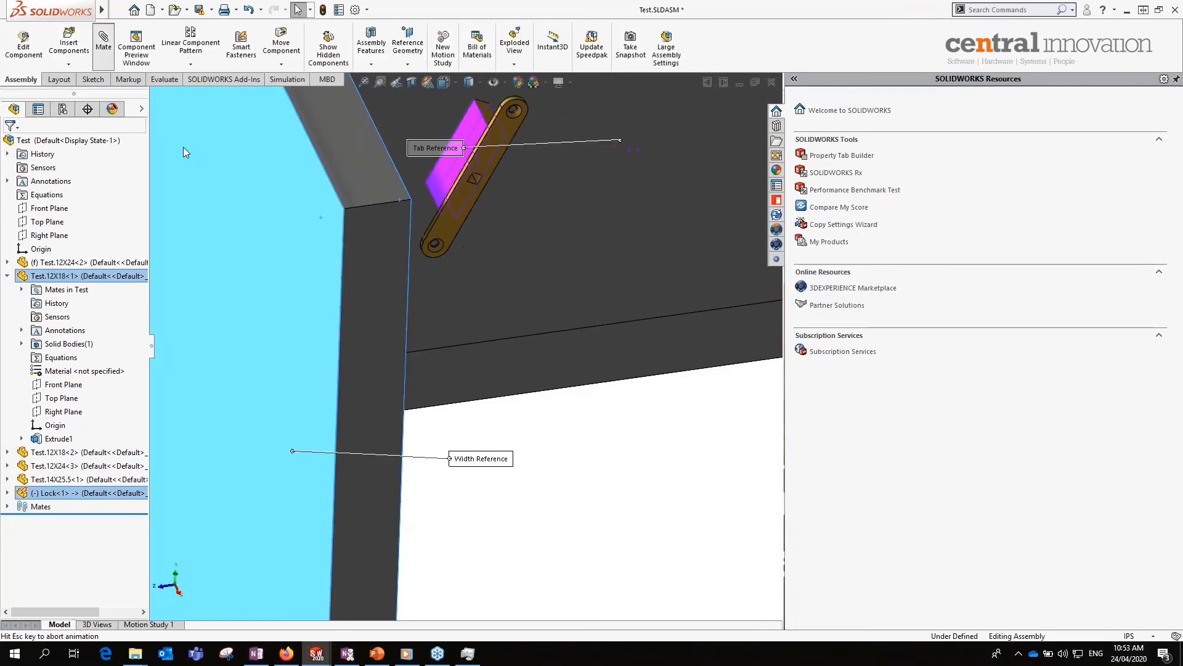
left_click(9, 143)
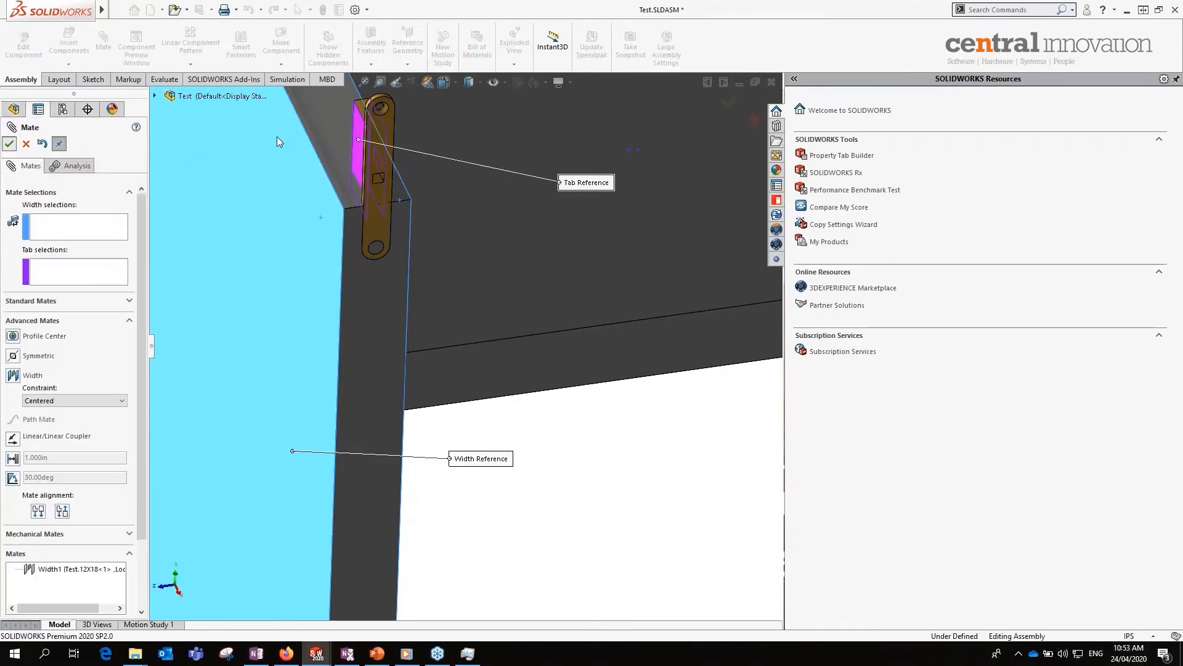
left_click(11, 145)
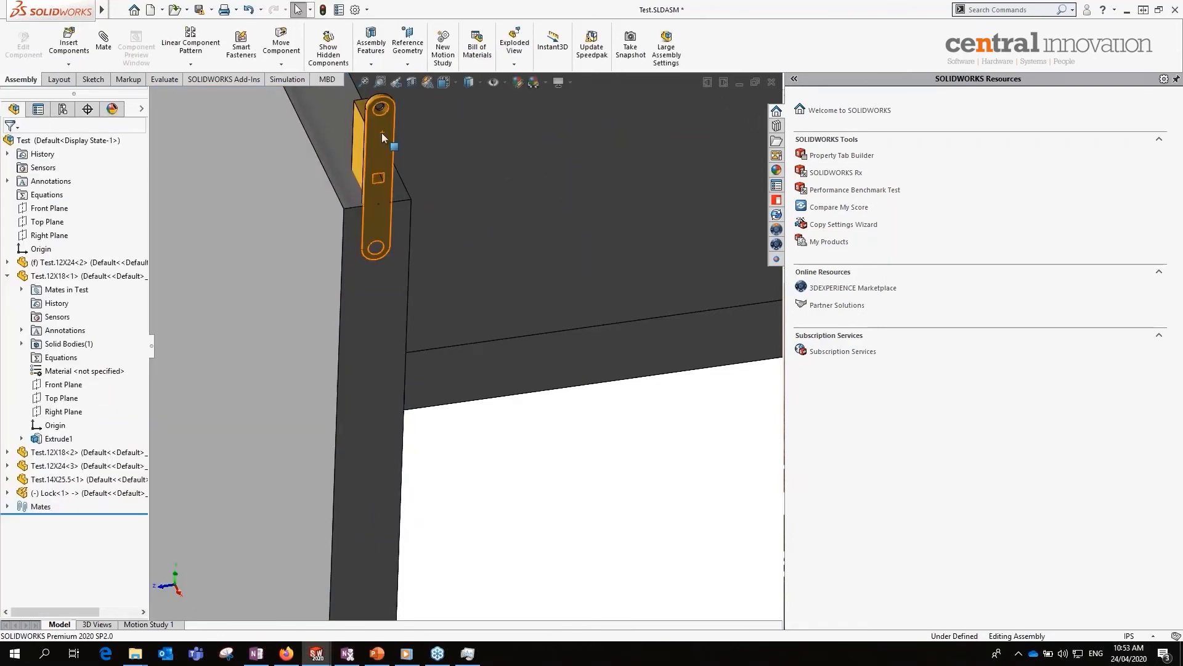
left_click_drag(388, 220, 383, 476)
left_click(477, 475)
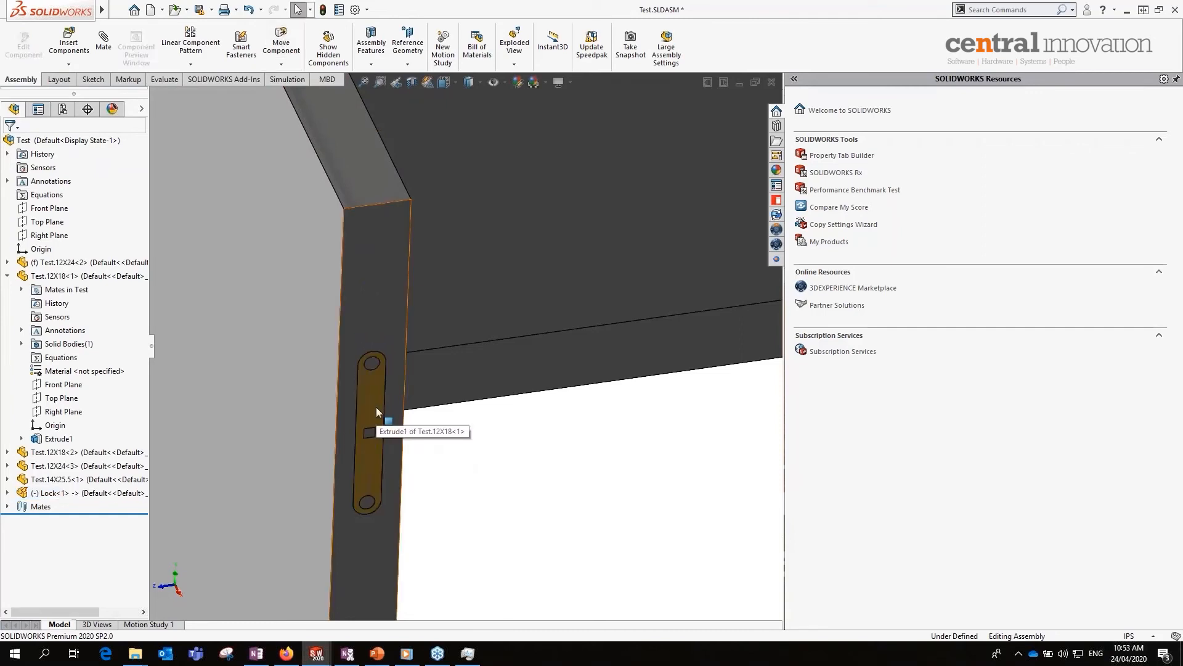
- Start inserting the Lock's smart features and assign the side panel's narrow front face as the first reference
right_click(45, 495)
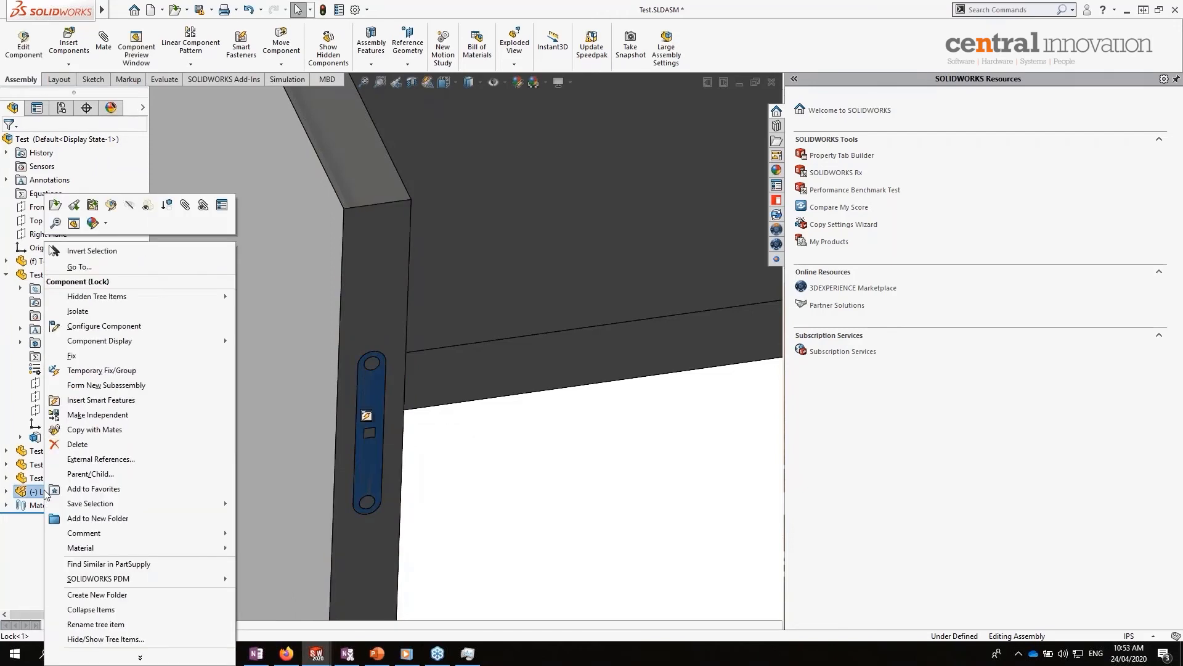
left_click(93, 400)
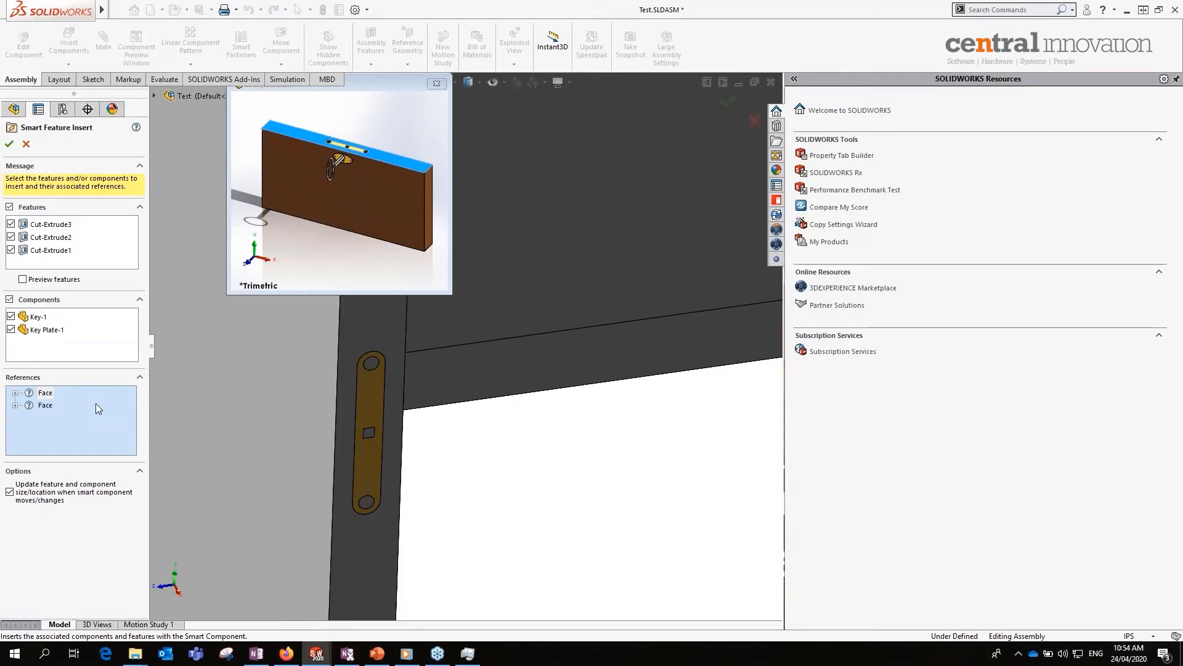
left_click_drag(378, 90, 651, 120)
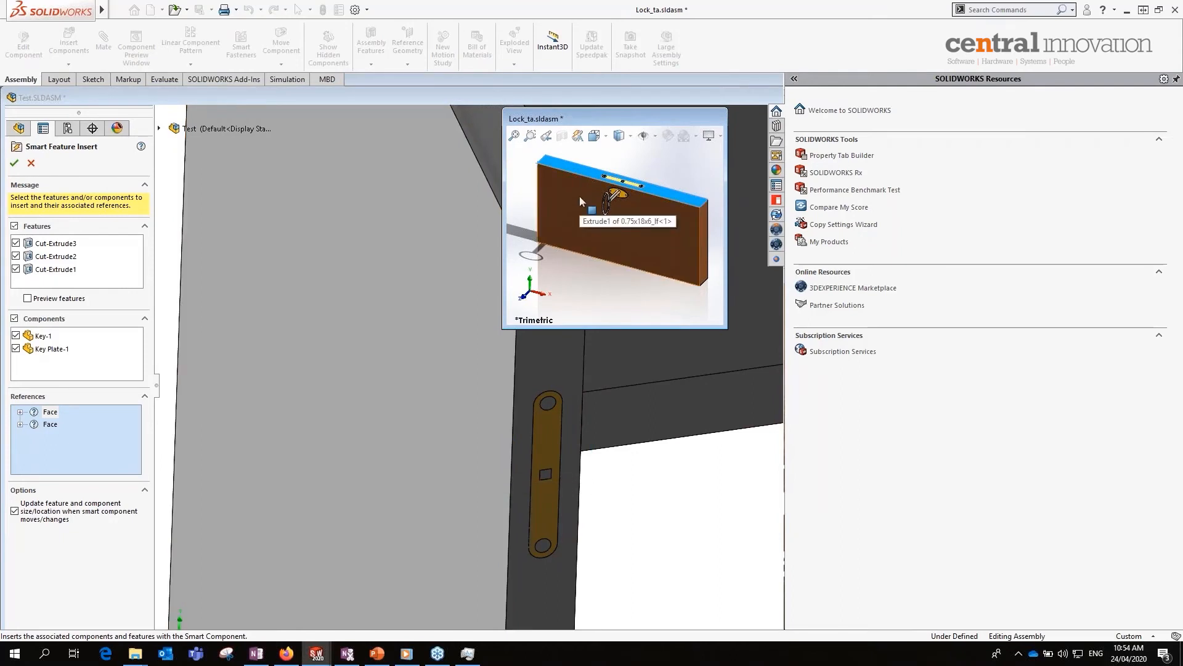
scroll(580, 195, "down", 5)
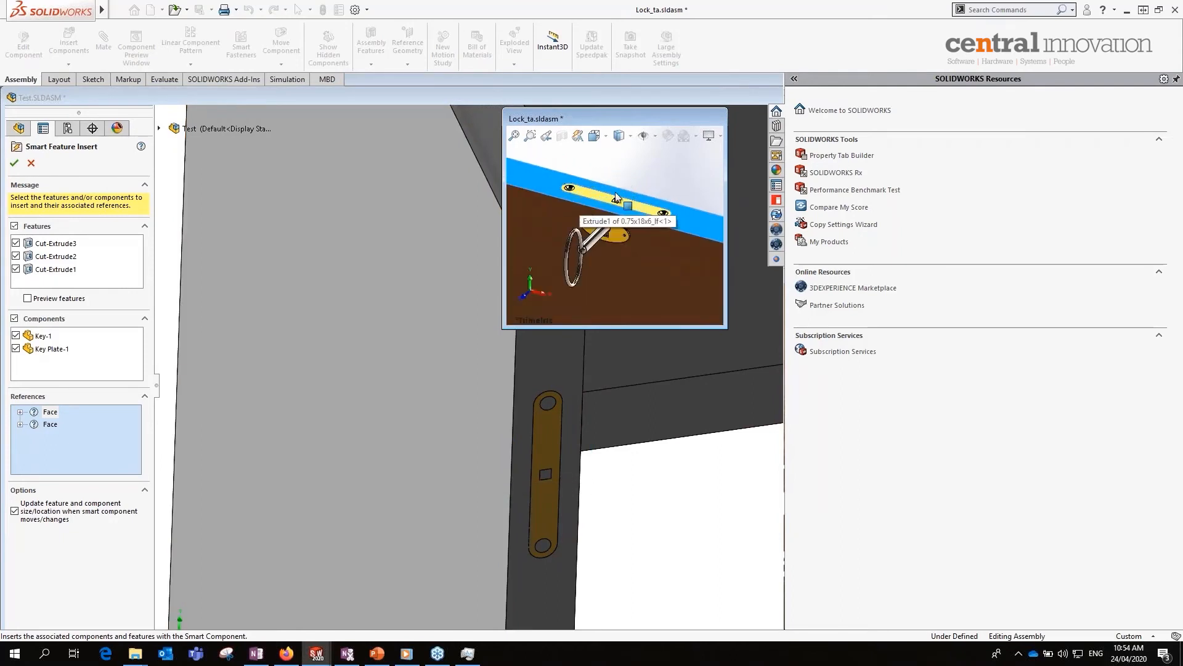
scroll(582, 198, "up", 3)
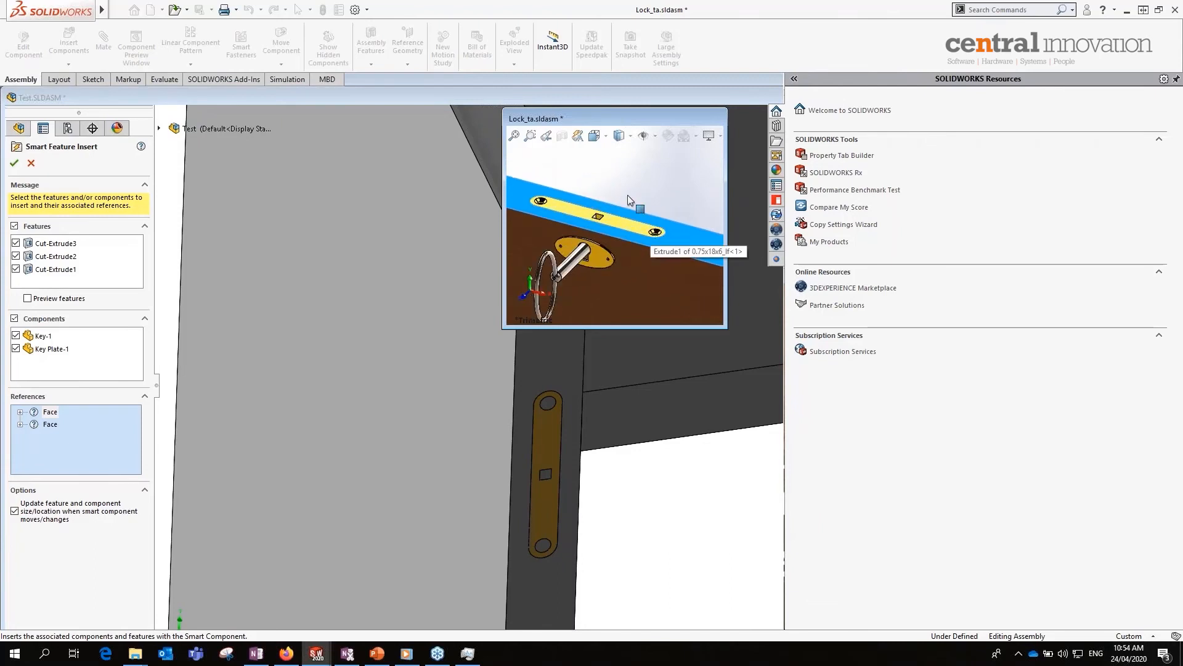
scroll(555, 216, "up", 3)
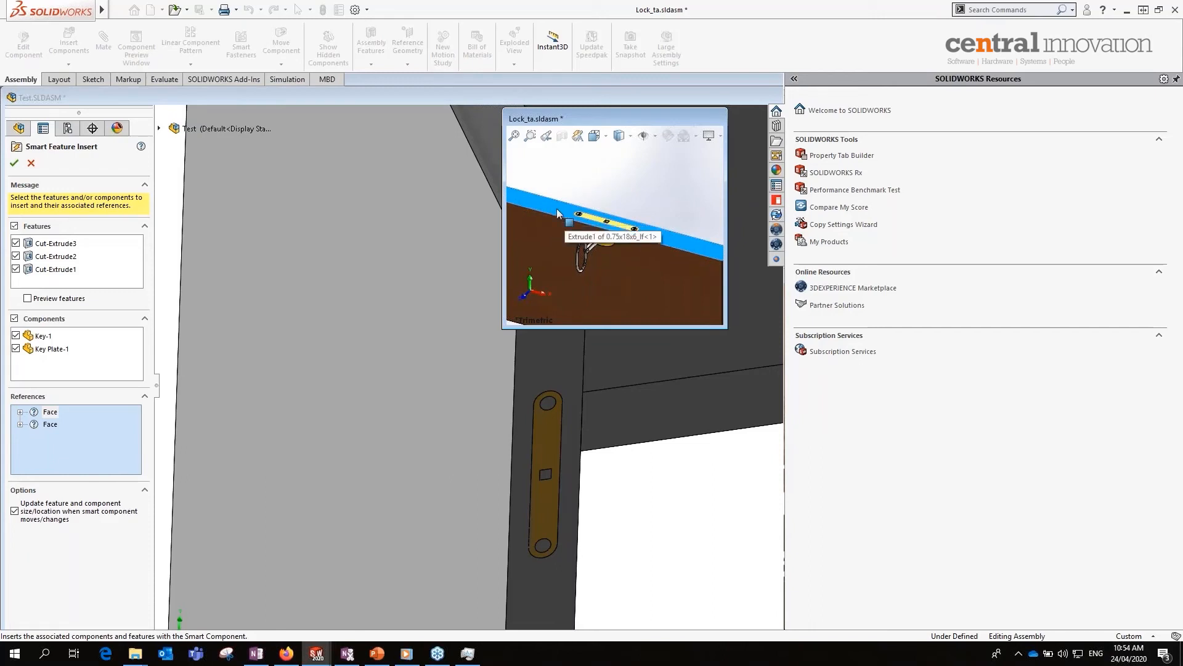
left_click(537, 360)
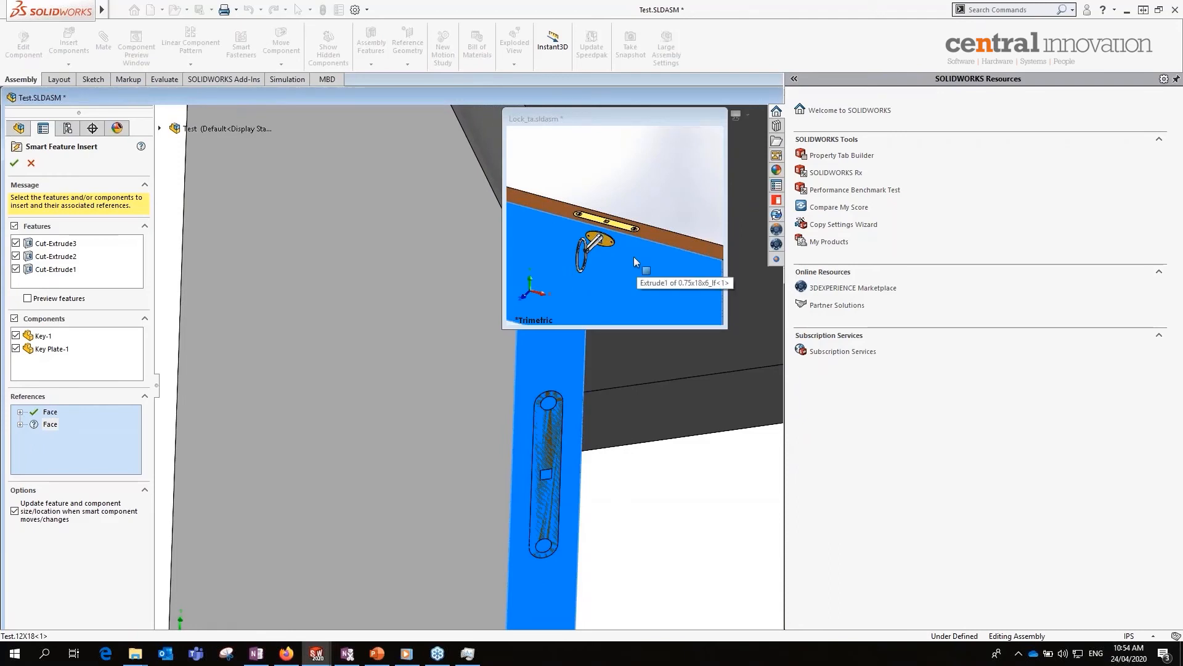
- Assign the side panel's large outer face as the second reference and insert the cuts, Key and Key Plate
scroll(606, 249, "down", 5)
scroll(602, 220, "down", 4)
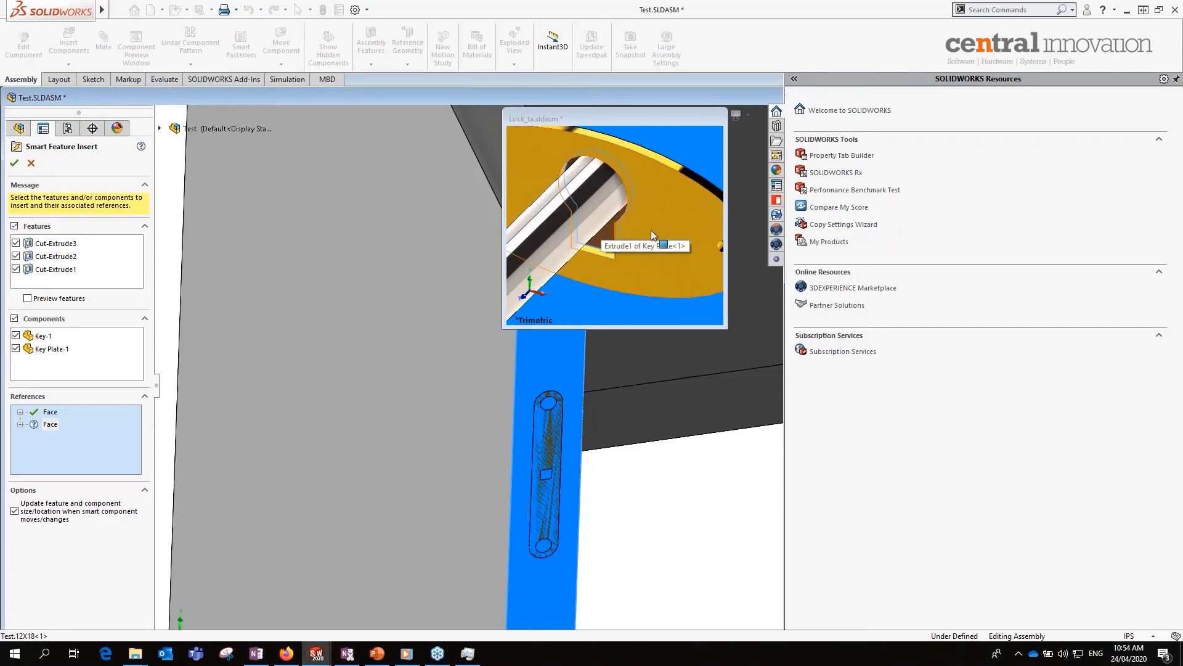
scroll(649, 261, "up", 8)
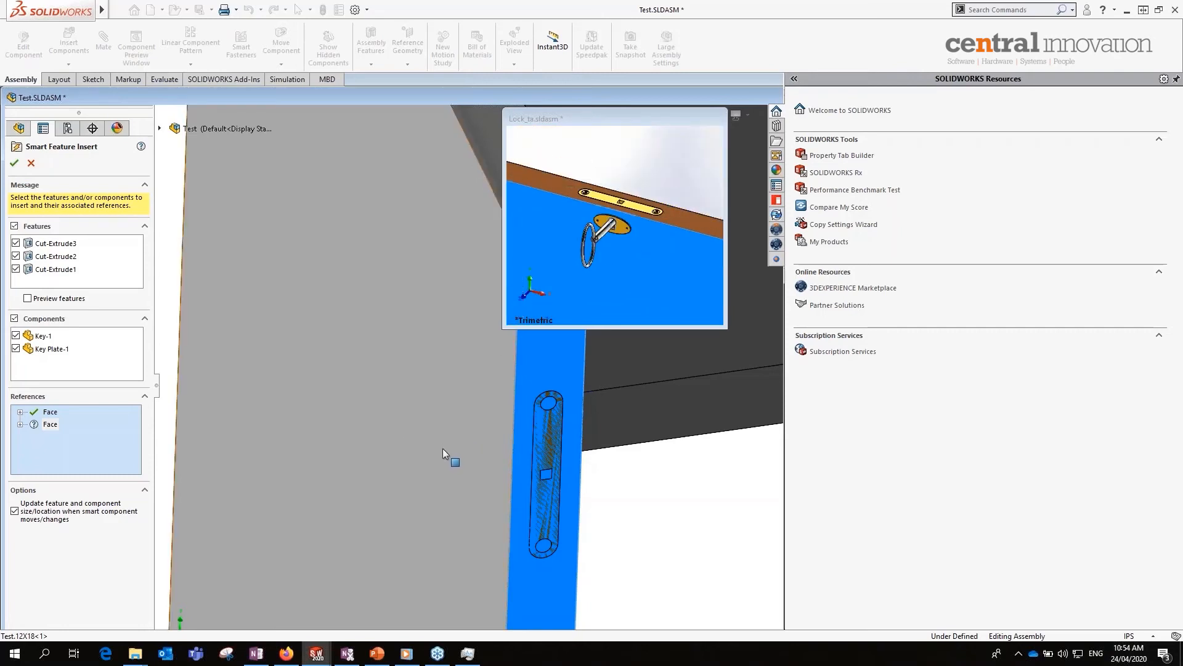
left_click(481, 444)
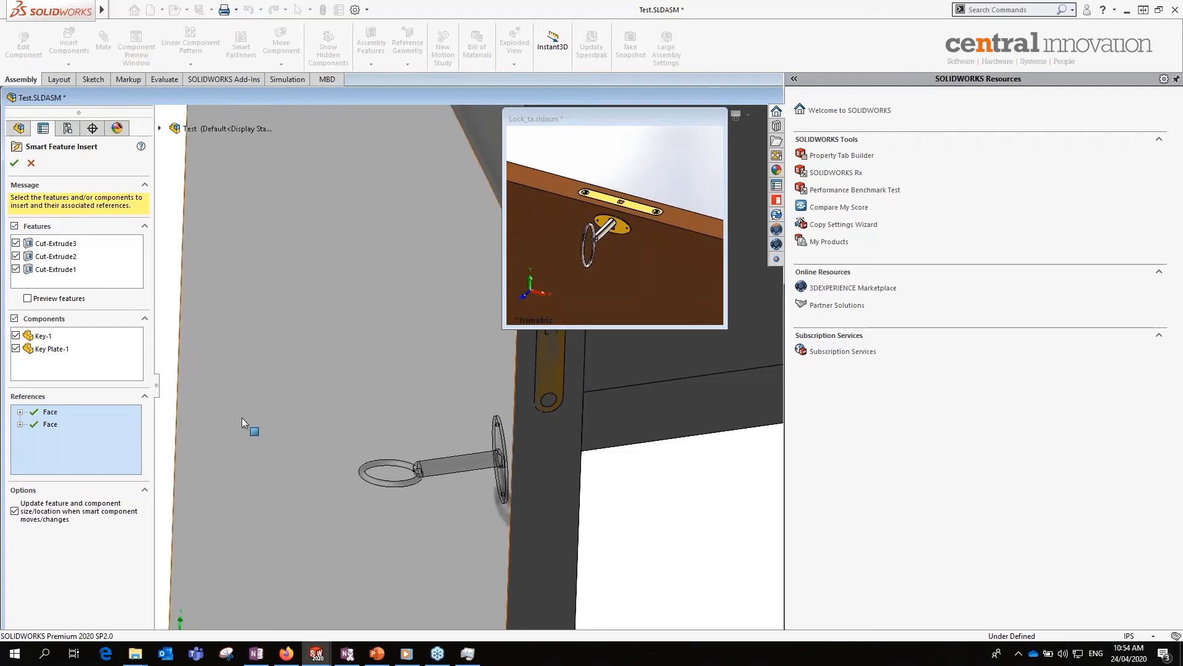
left_click(15, 163)
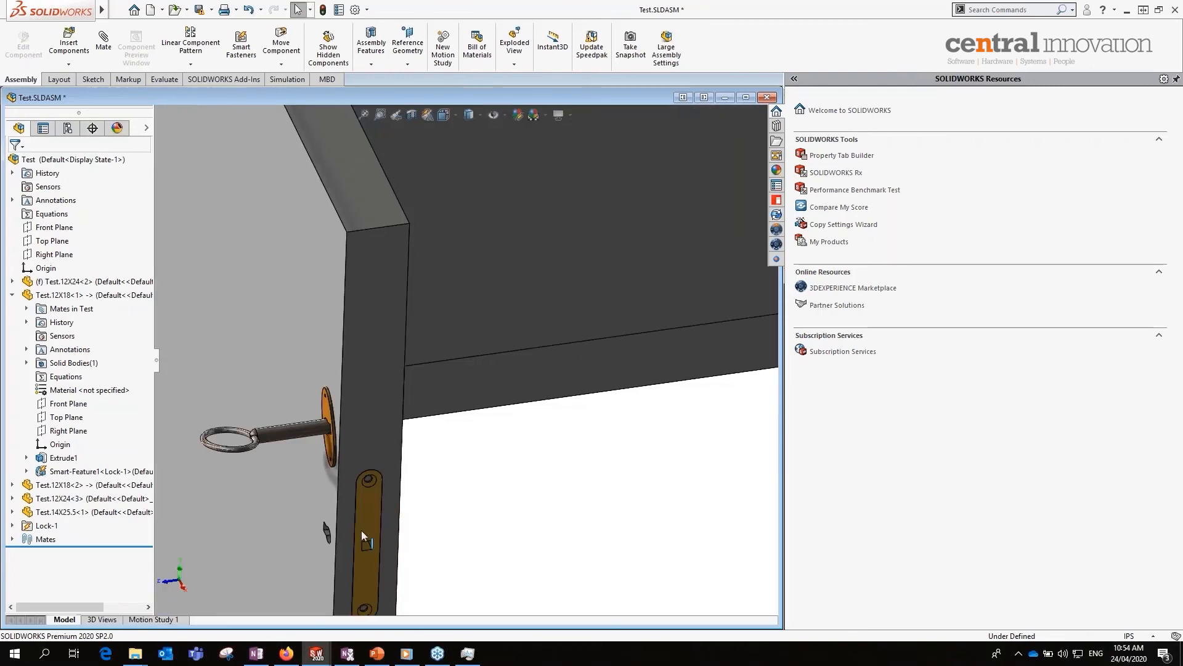
- Slide the Lock up the panel's edge, rebuild the assembly, and inspect the cuts around the lock and key plate
left_click_drag(366, 498, 373, 441)
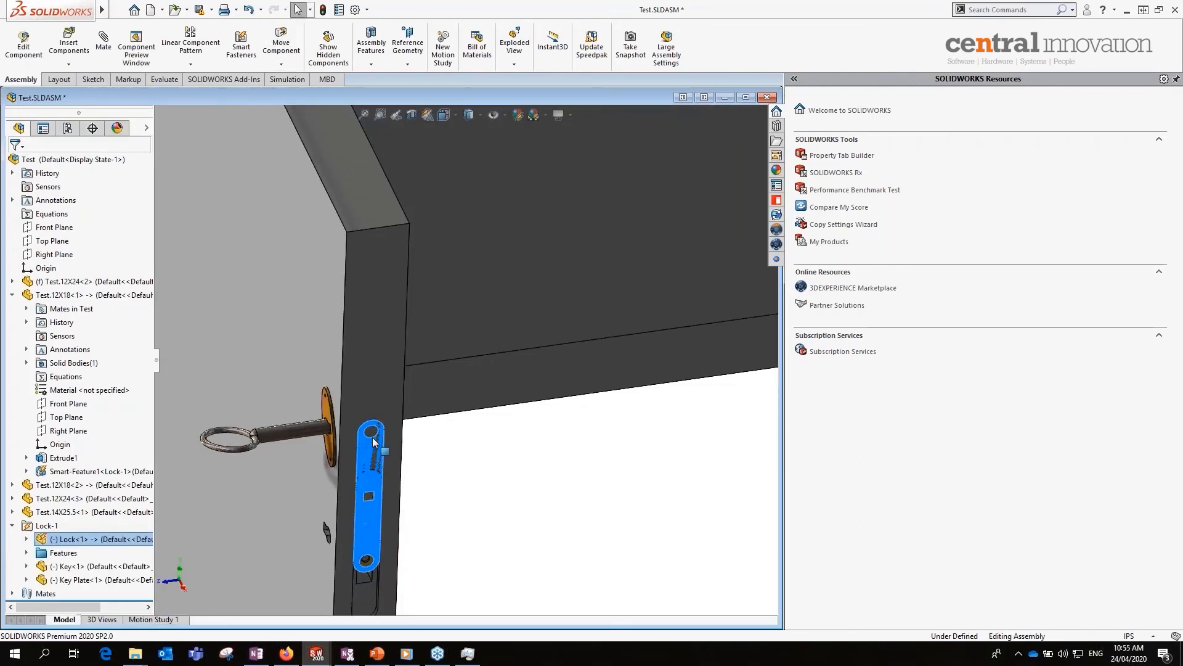
key("ctrl+b")
left_click(358, 486)
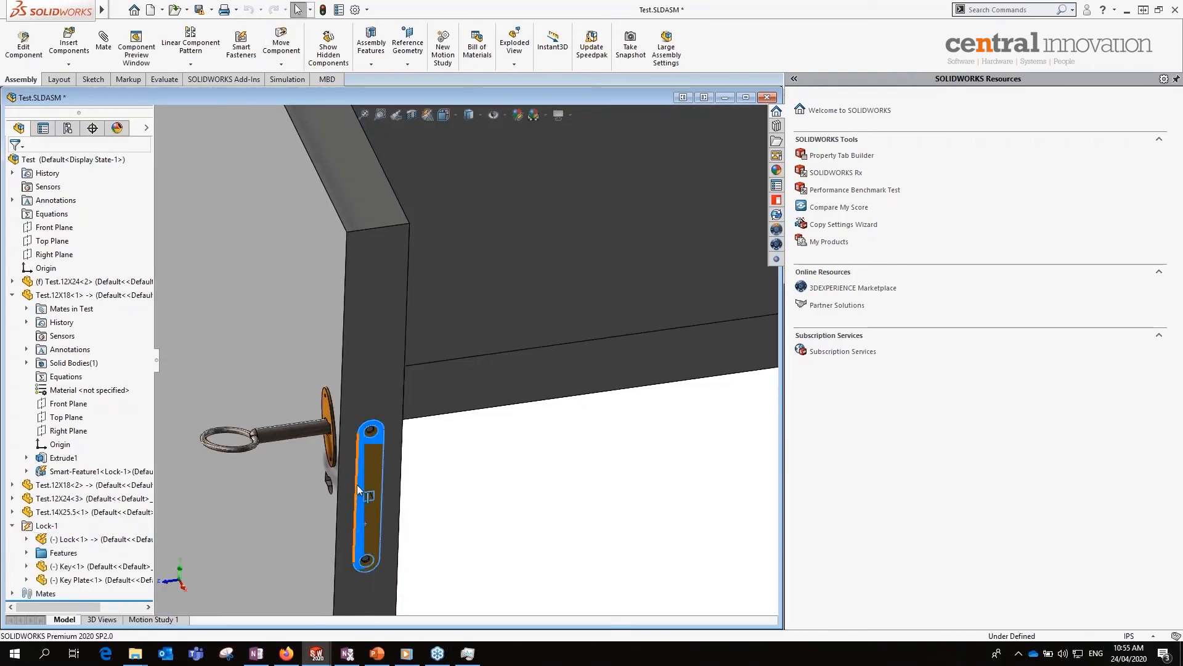
middle_click_drag(358, 486, 396, 453)
scroll(302, 433, "down", 5)
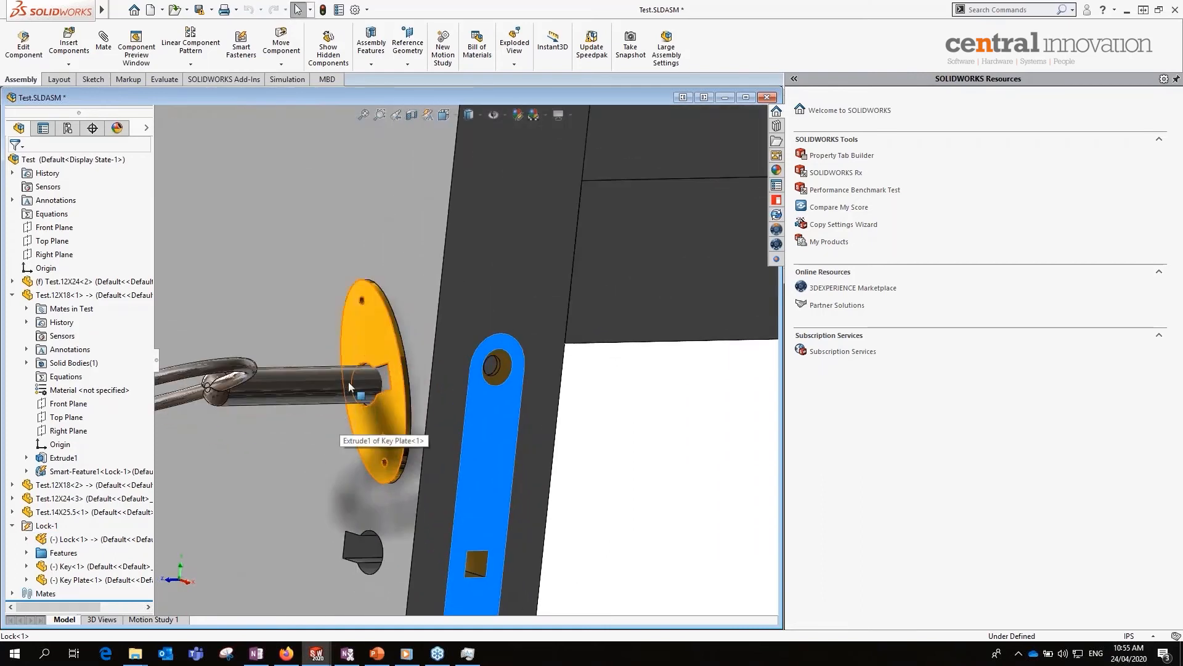
- Move the Key and Key Plate down the side panel to its keyhole cut and inspect them beside the Lock
left_click_drag(349, 387, 345, 600)
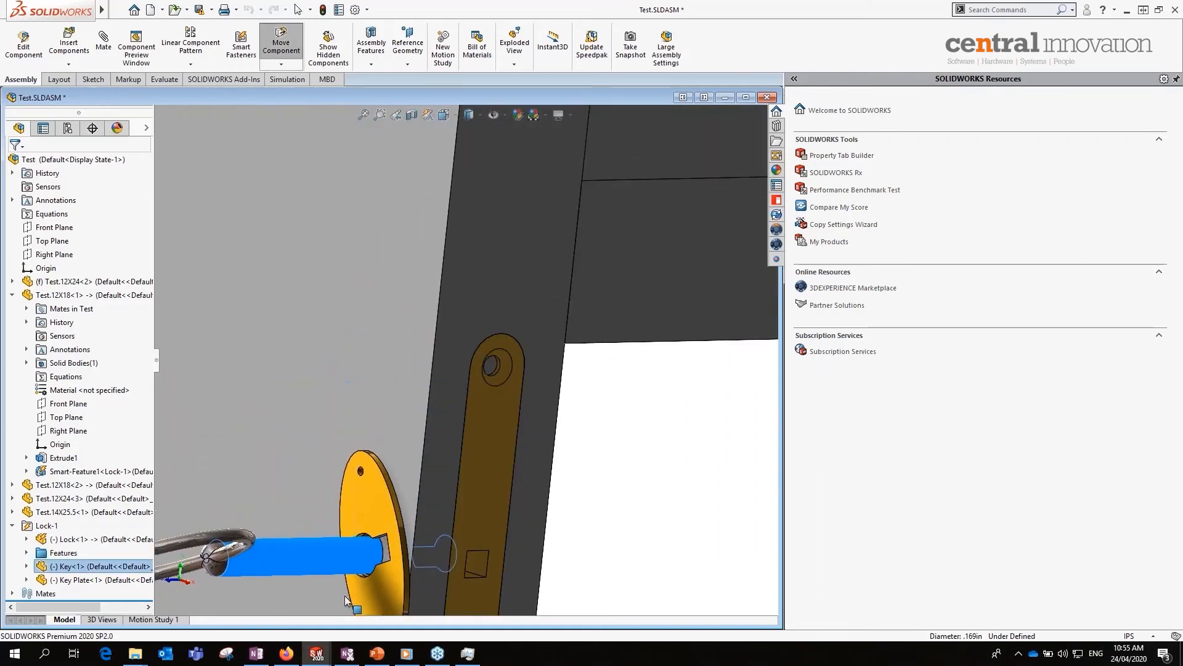
key("Escape")
scroll(437, 437, "up", 5)
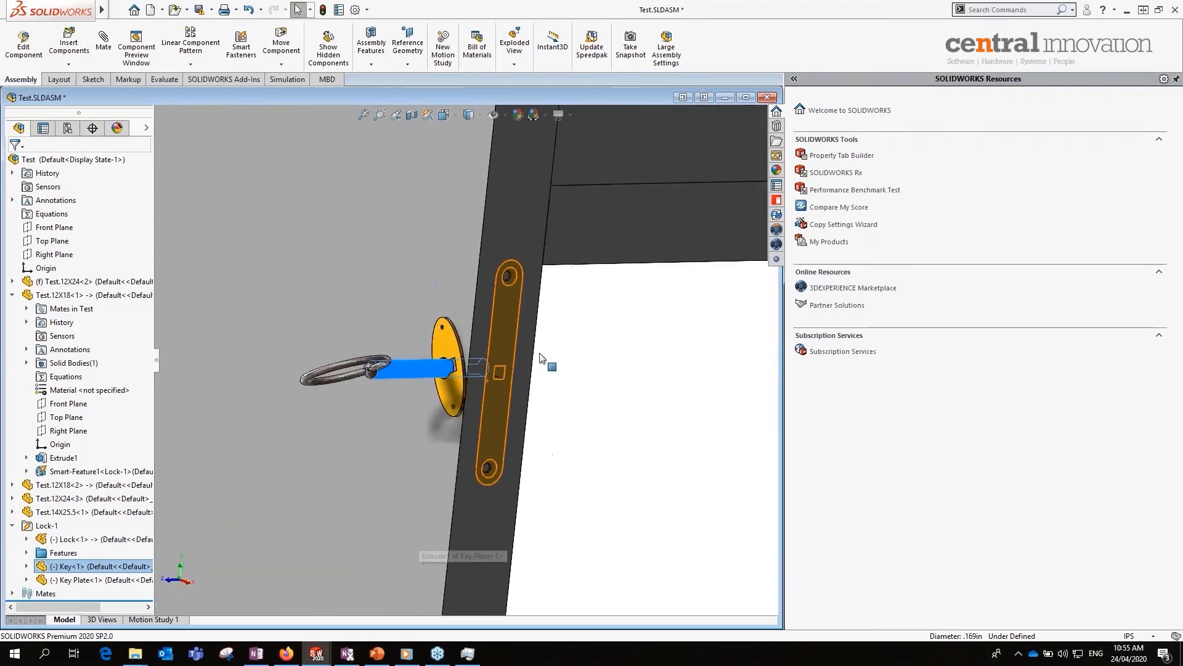
scroll(434, 388, "down", 3)
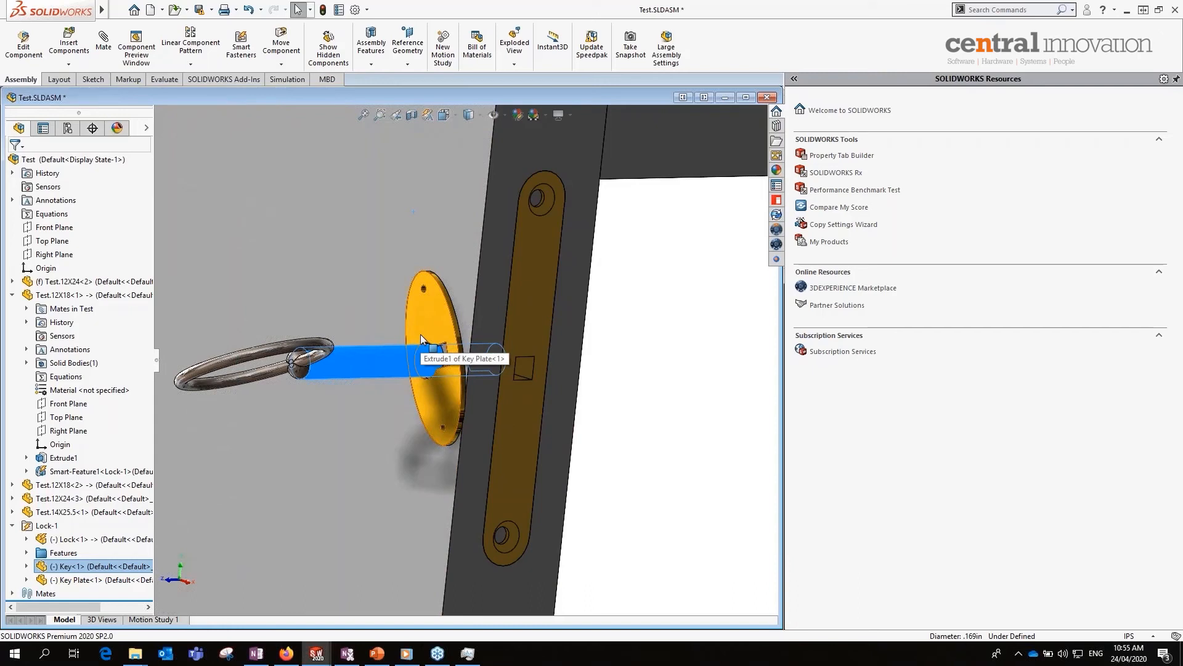
scroll(550, 235, "up", 8)
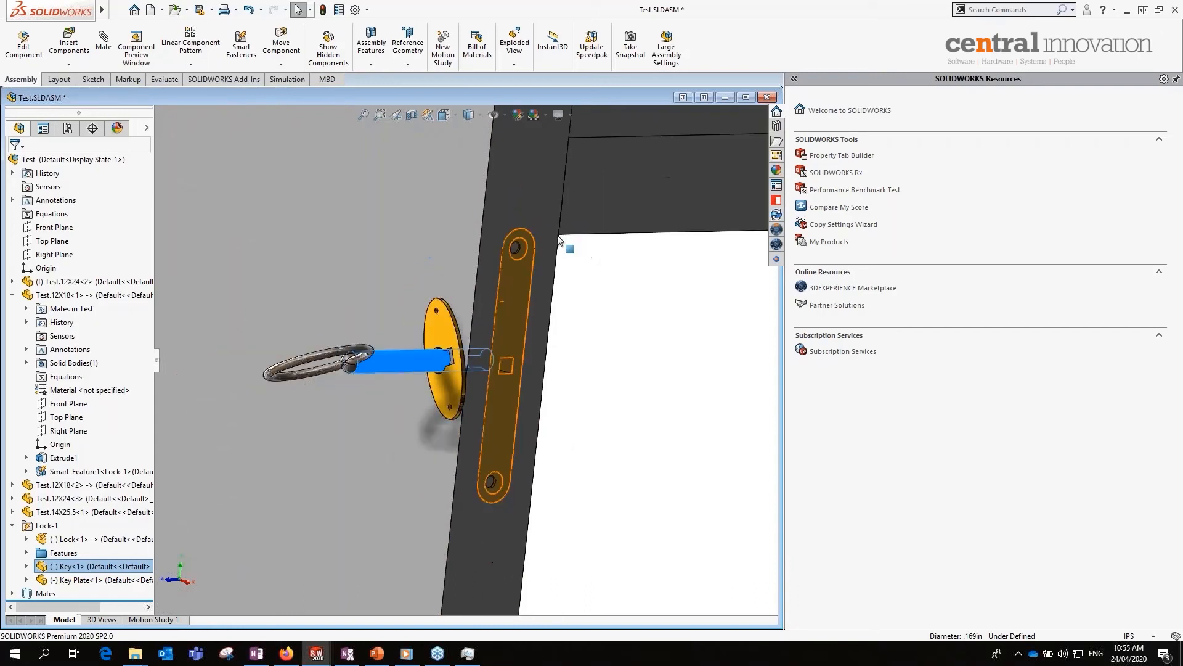
scroll(553, 206, "down", 4)
- Slide the Lock up along the side panel's narrow edge and inspect its cuts
left_click_drag(421, 461, 438, 231)
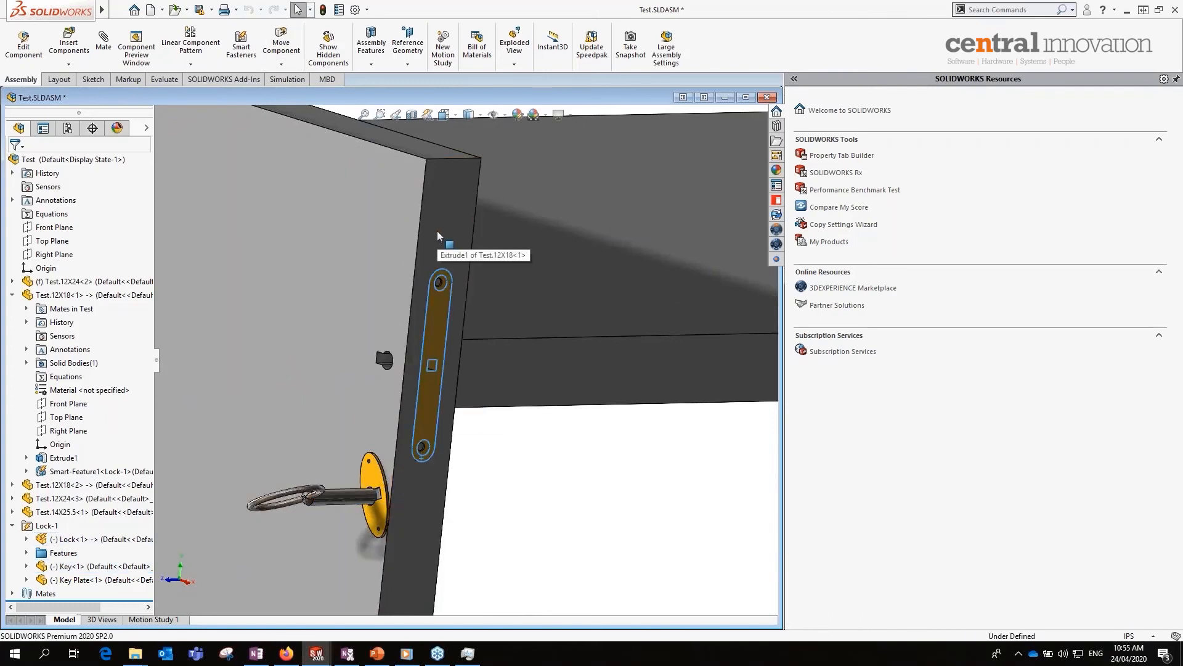
scroll(401, 378, "down", 4)
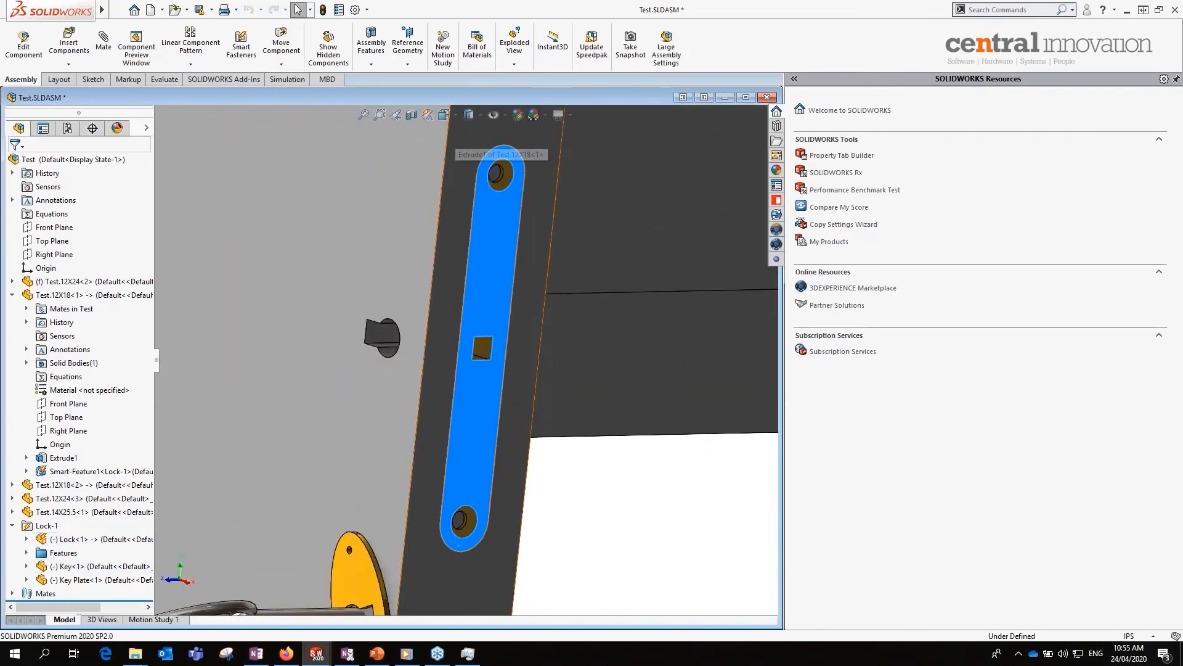
scroll(453, 362, "up", 4)
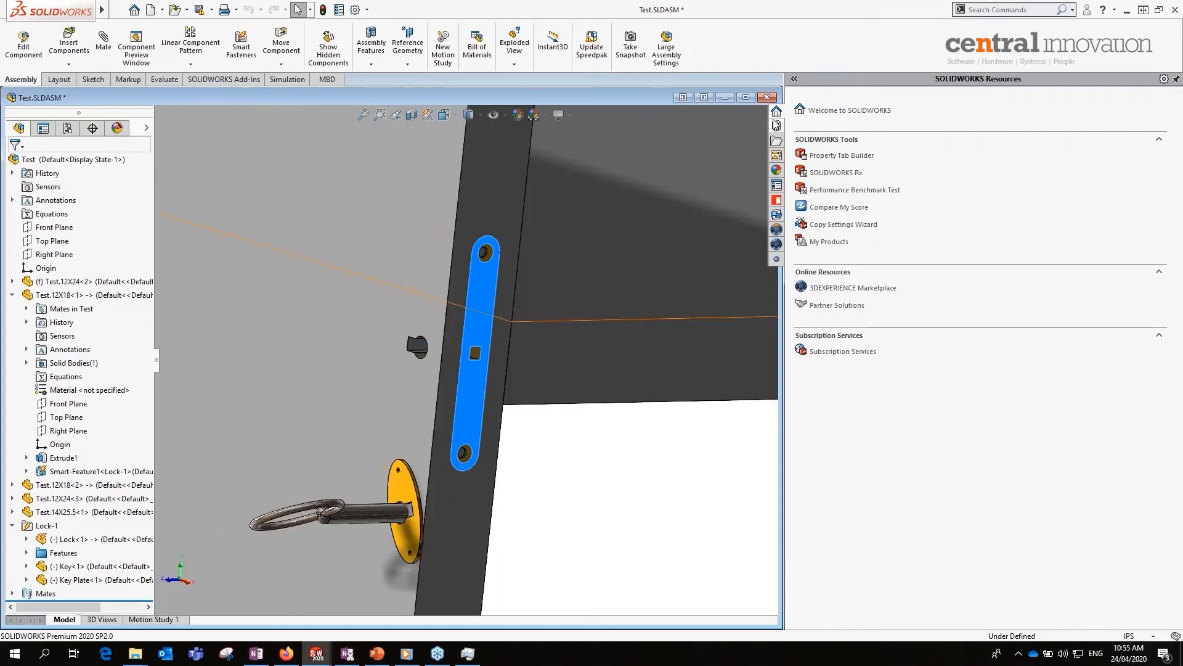
- Close the Test assembly without saving the modified documents
left_click(767, 97)
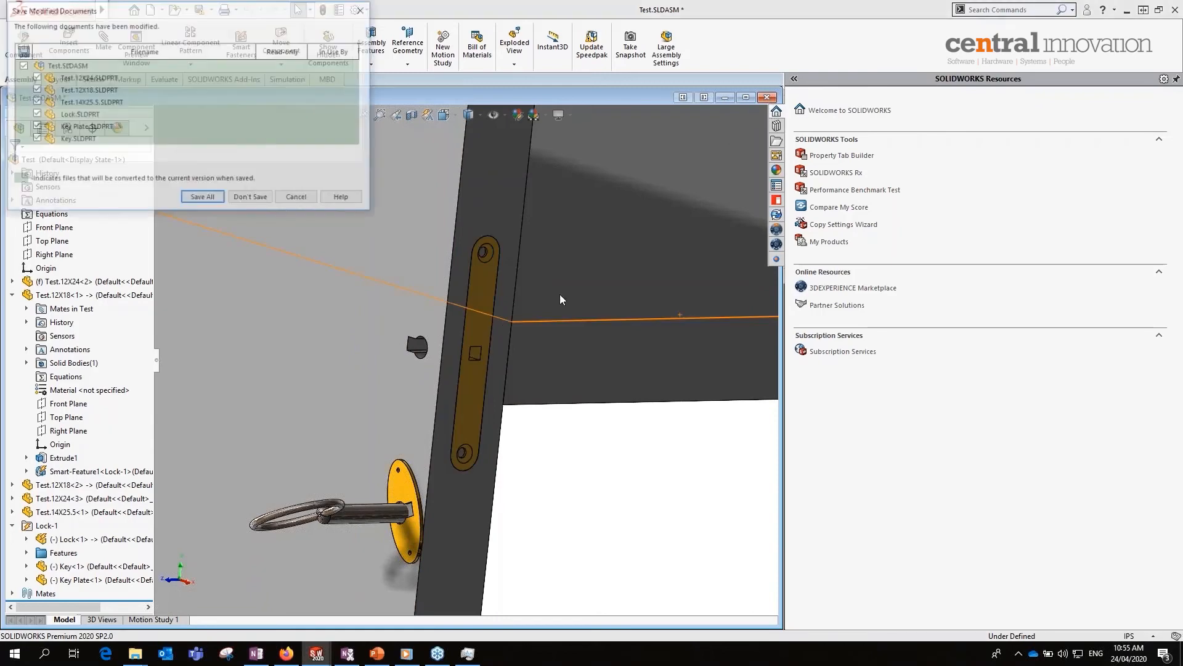
left_click(252, 198)
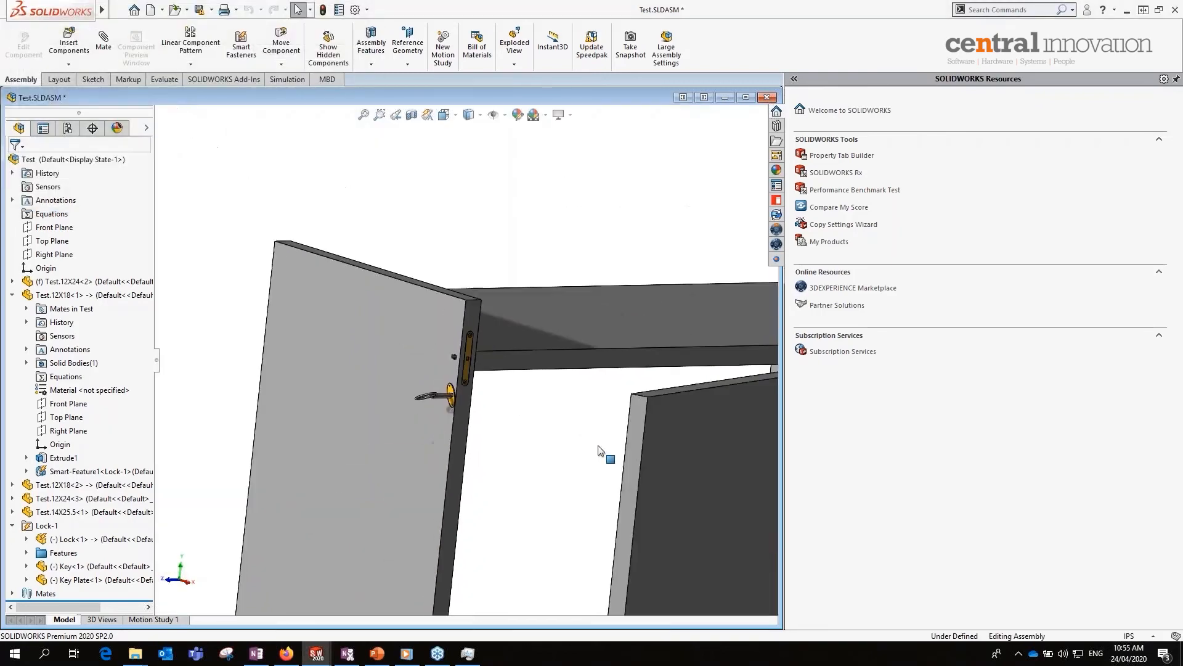
middle_click_drag(584, 459, 678, 471)
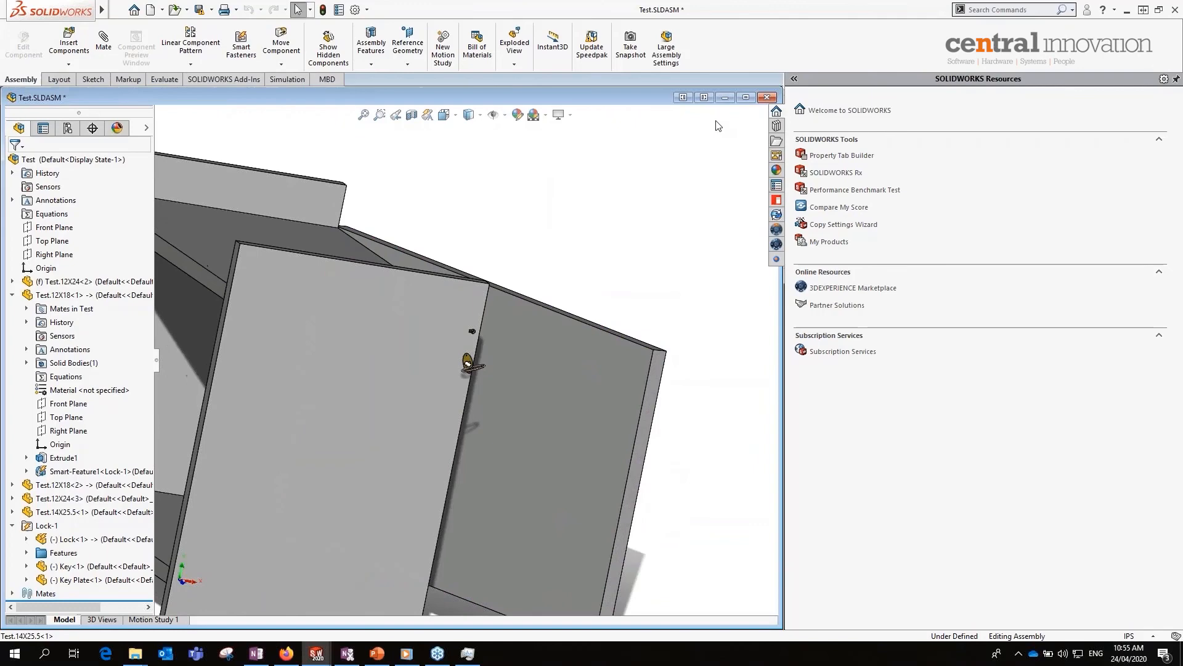
left_click(766, 97)
left_click(249, 198)
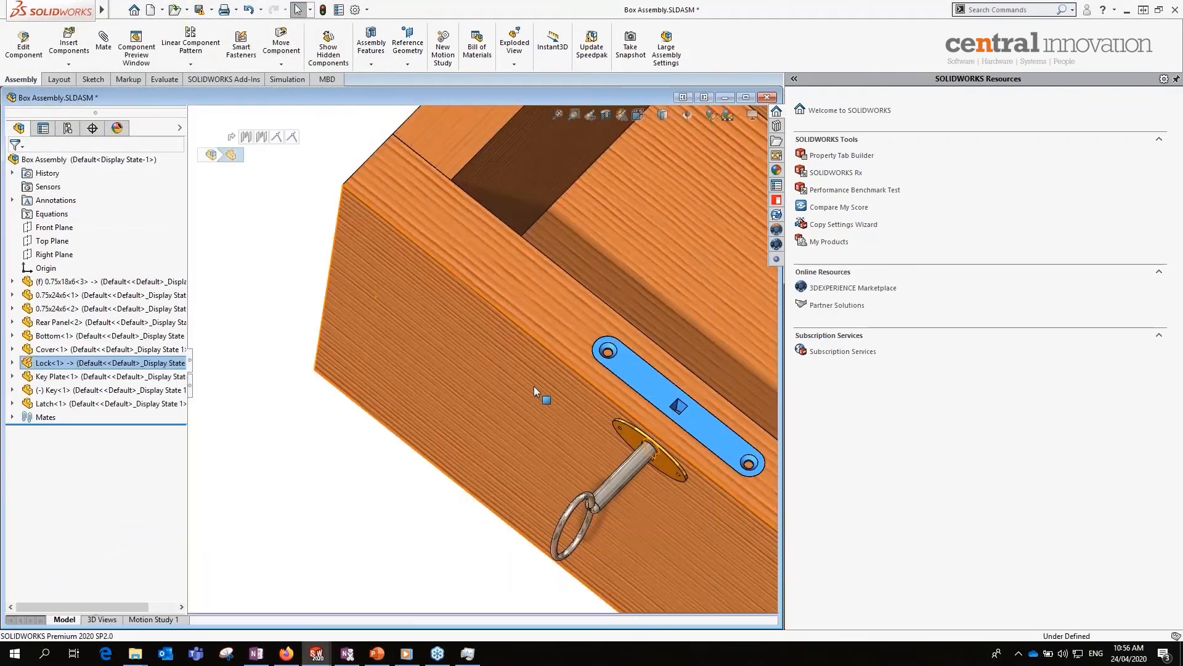
- Examine the Latch on the inner face of the Box Assembly's Cover and select it
scroll(556, 340, "up", 6)
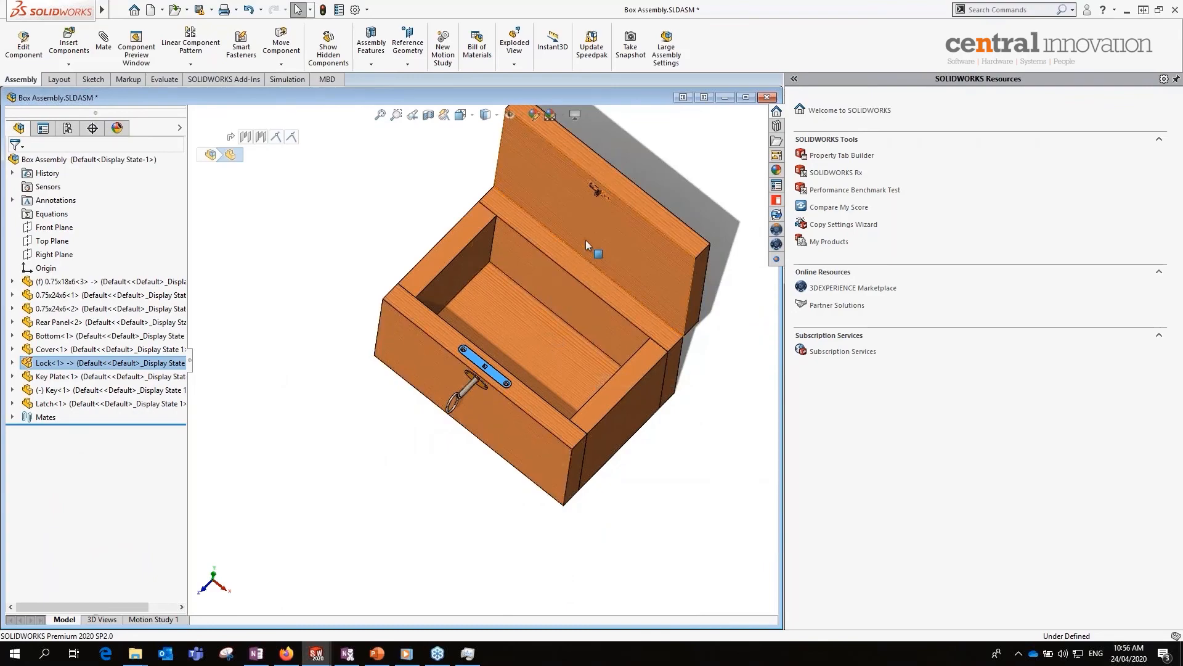
scroll(584, 241, "down", 5)
scroll(581, 249, "down", 3)
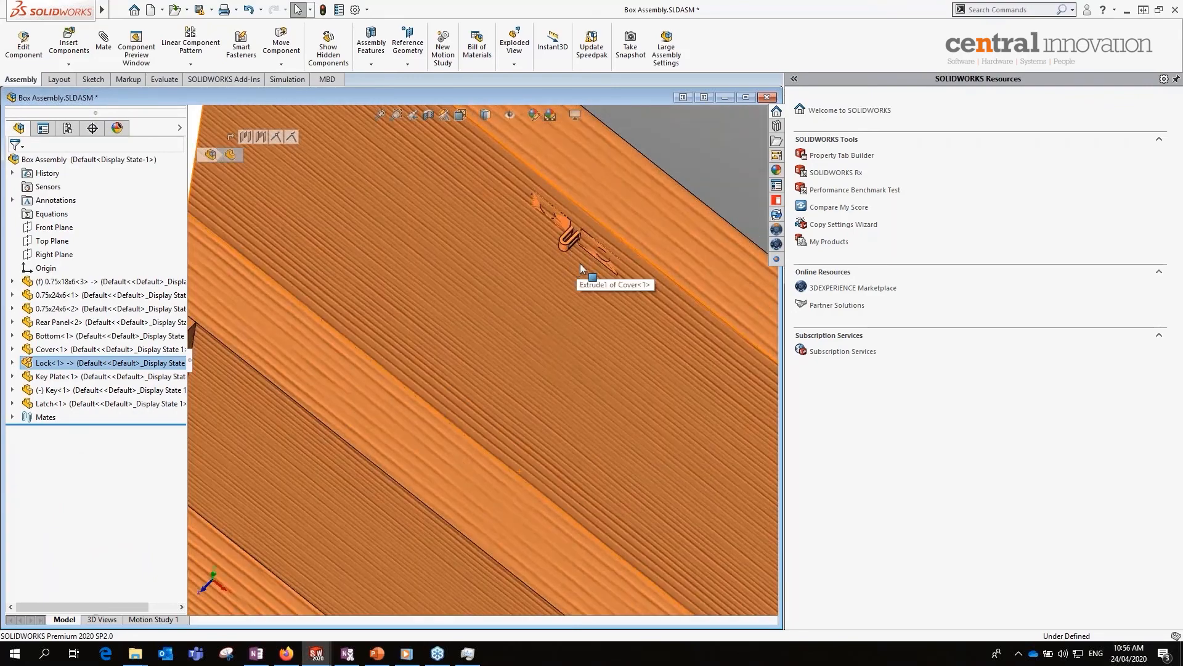
middle_click_drag(564, 257, 593, 175)
scroll(595, 175, "down", 3)
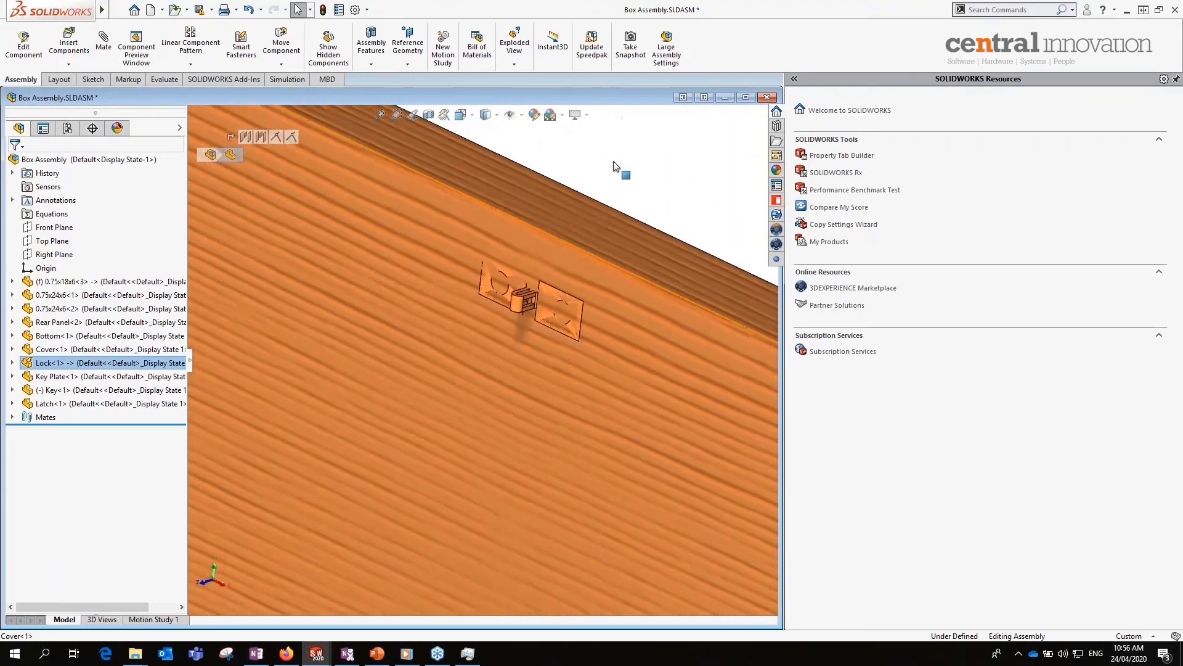
left_click(456, 389)
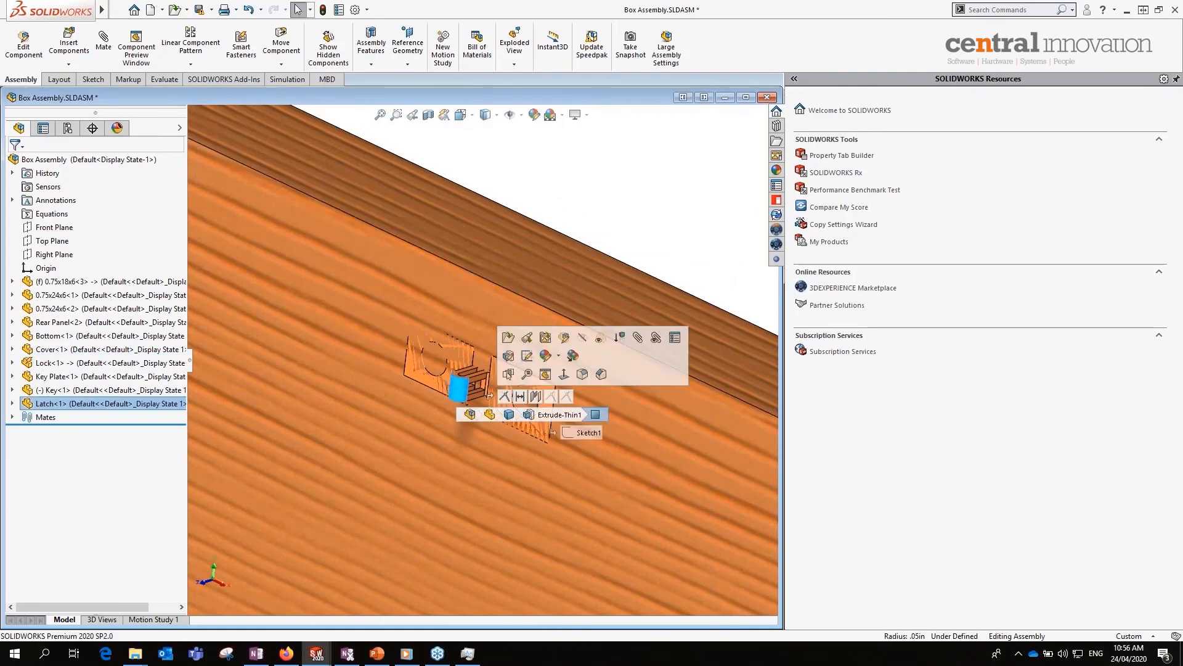
left_click(61, 407)
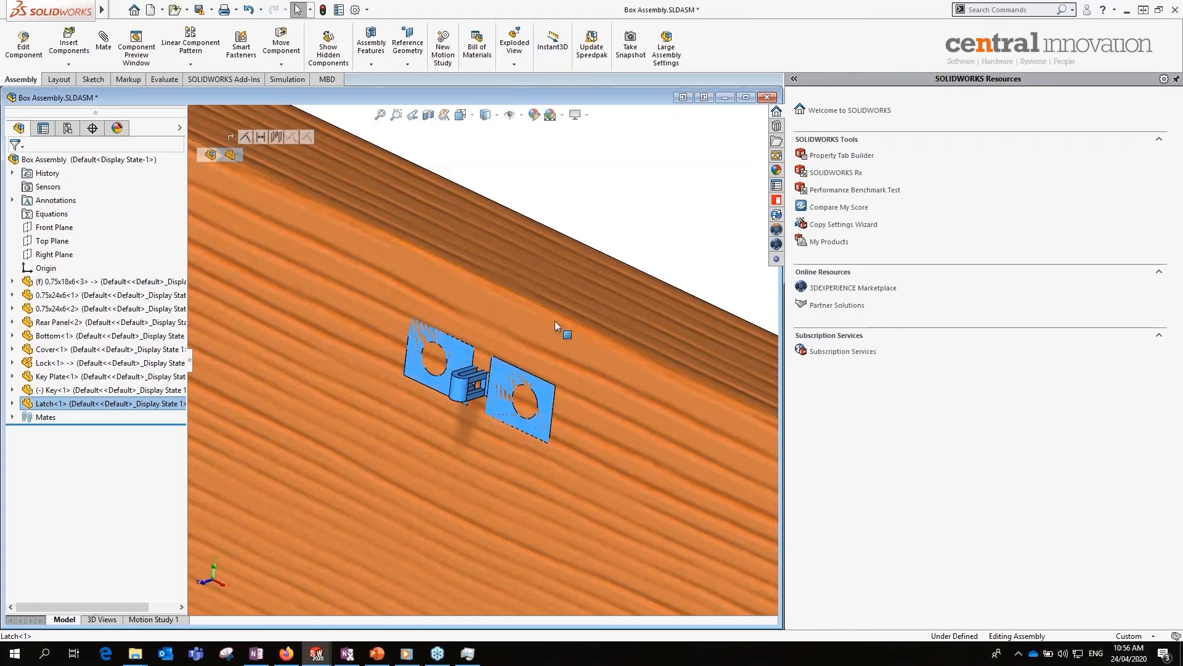
- Edit the Cover part in the context of the assembly and start a sketch on its inner face
left_click(478, 308)
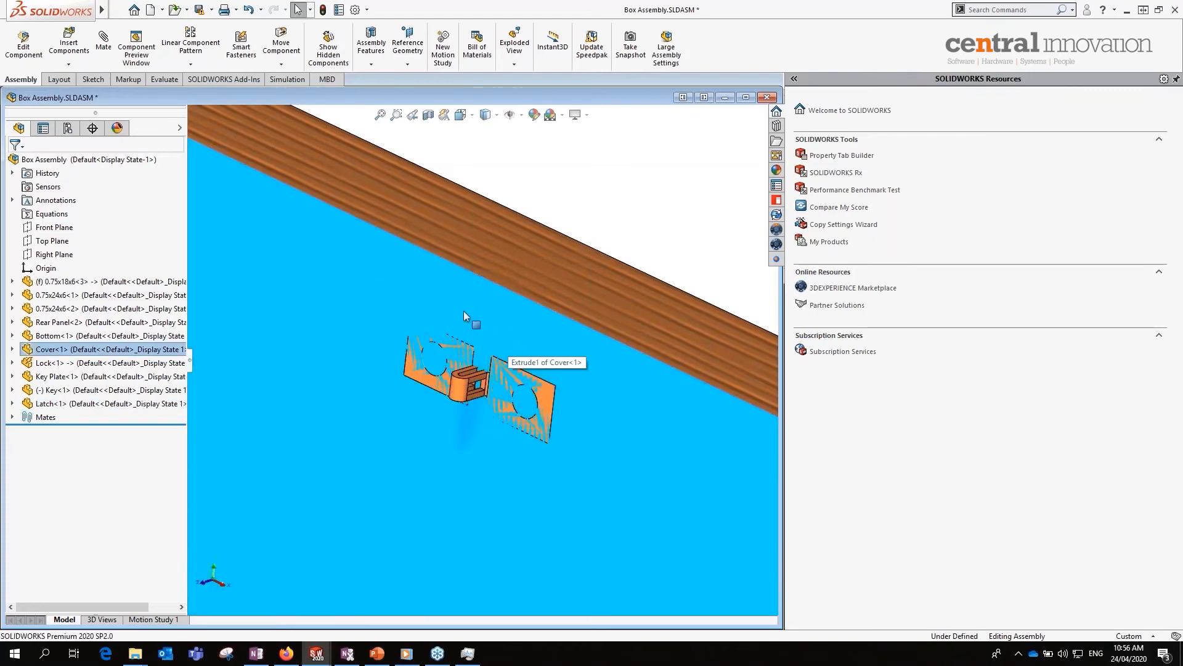
right_click(468, 309)
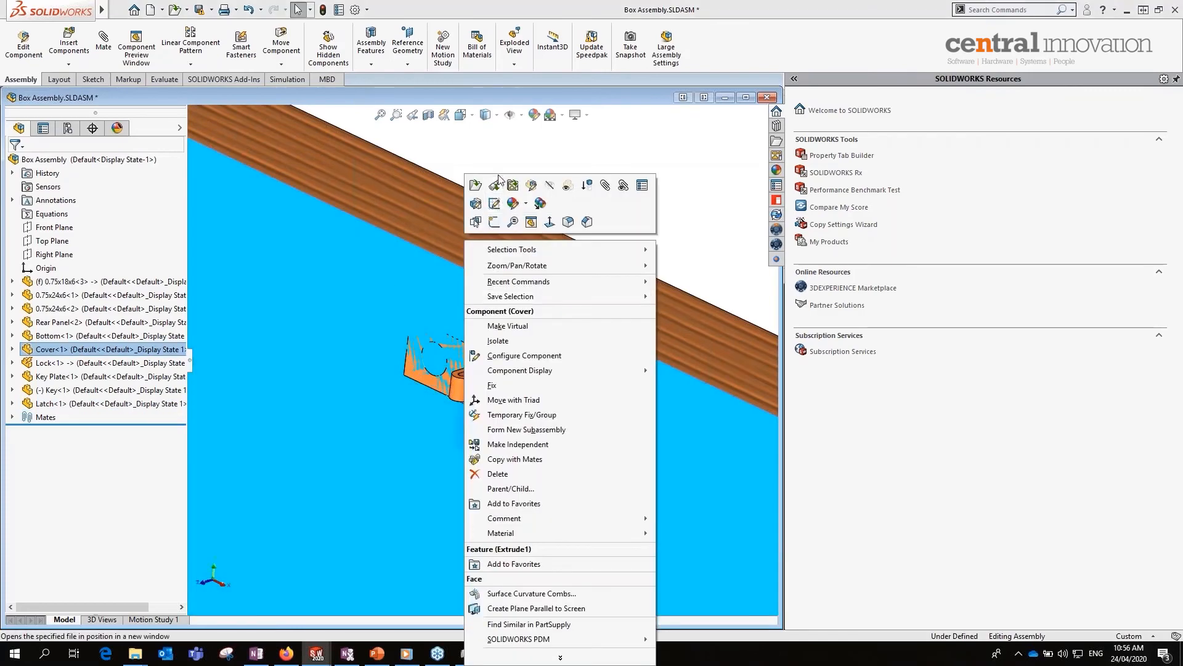
left_click(533, 187)
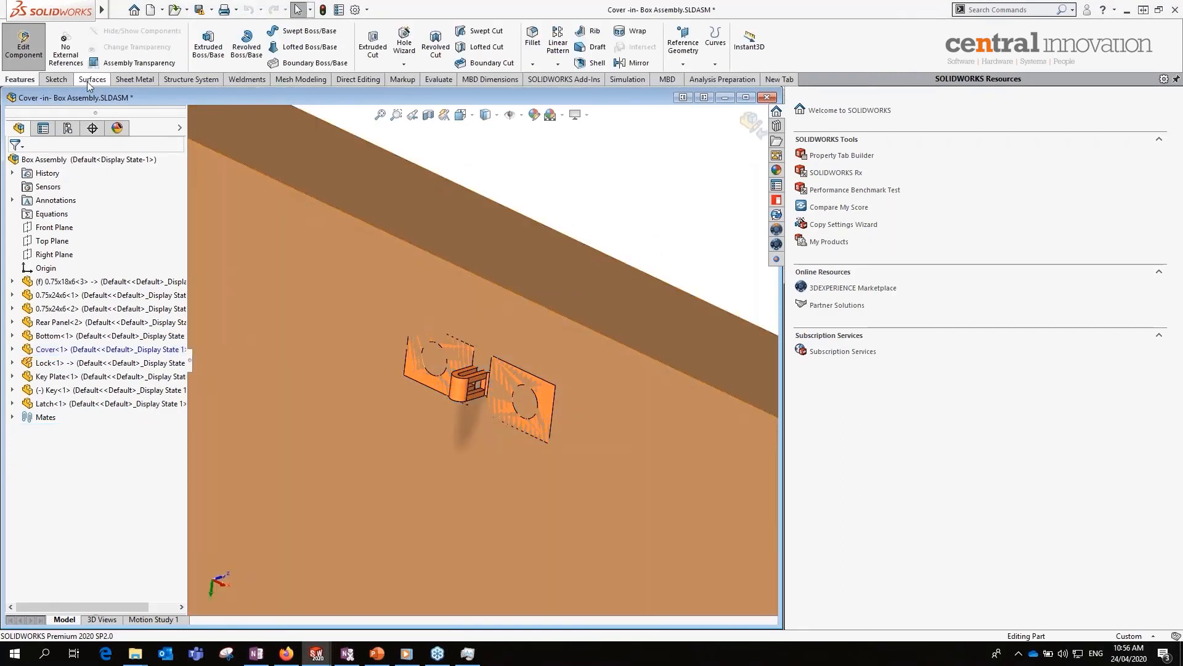
left_click(55, 78)
left_click(202, 37)
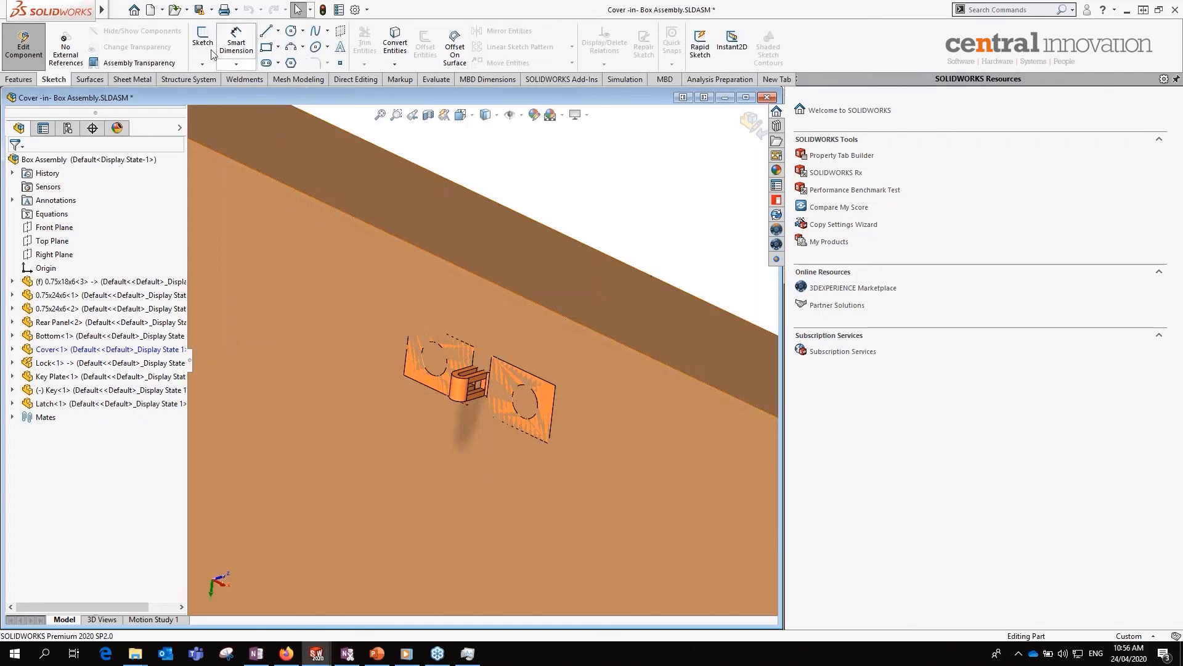
left_click(397, 306)
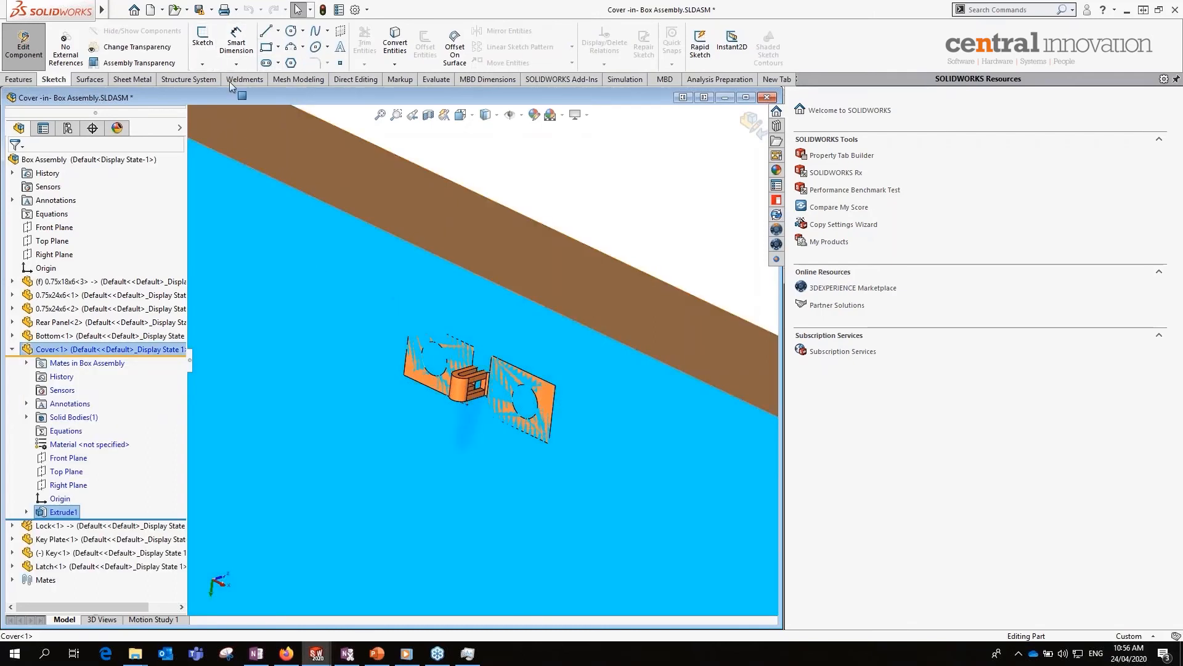
left_click(203, 43)
- Sketch a corner rectangle around the Latch's mounting plates, from one outer corner to the diagonally opposite one
left_click(266, 48)
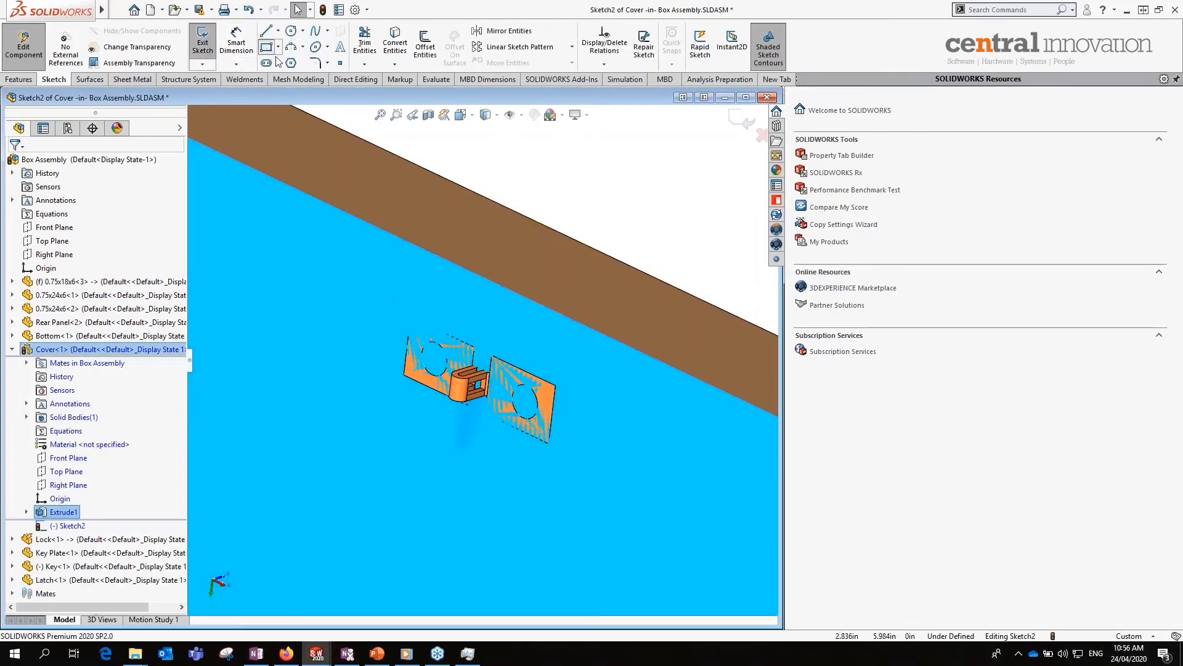
left_click(409, 318)
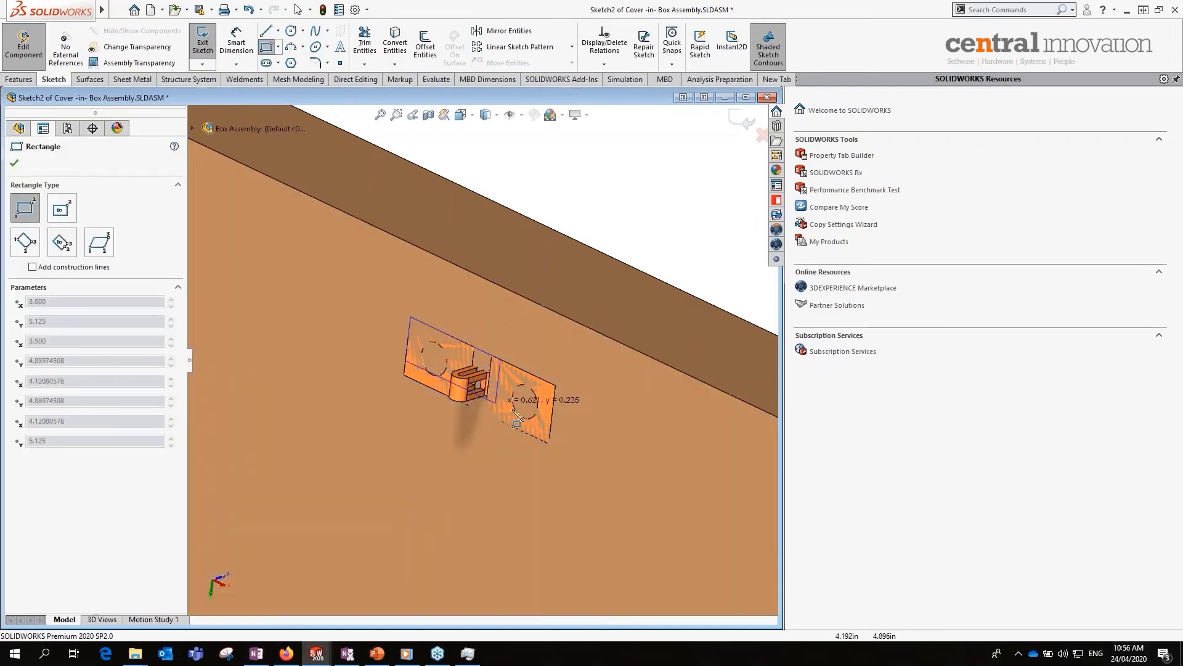
left_click(549, 444)
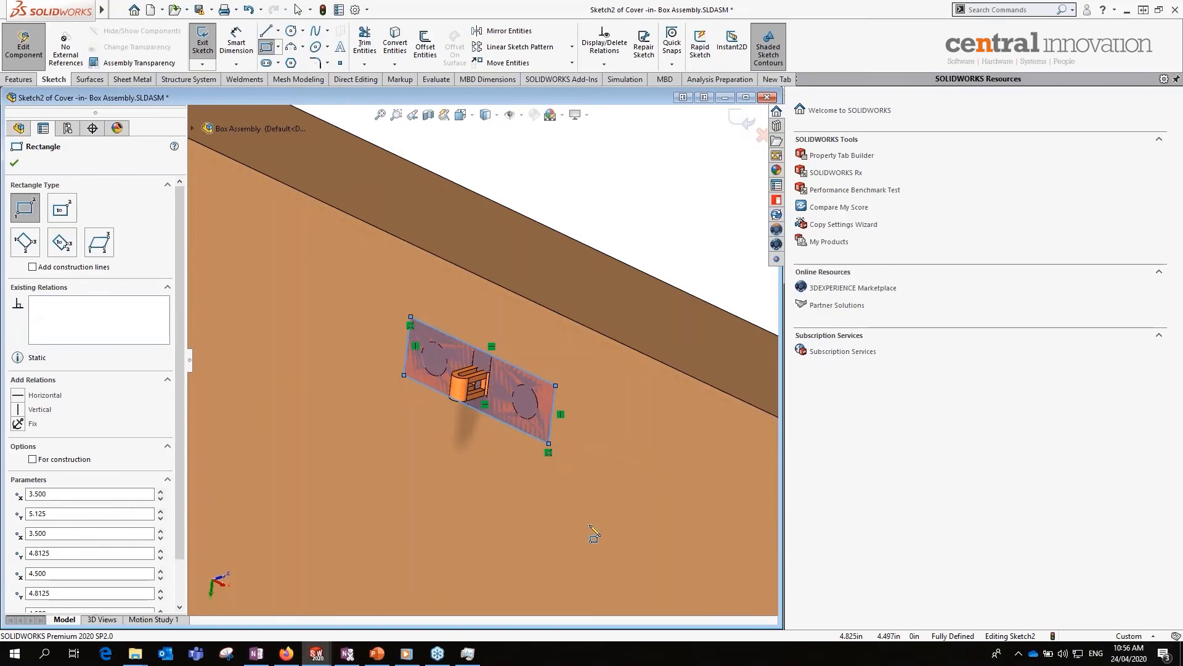
key("Escape")
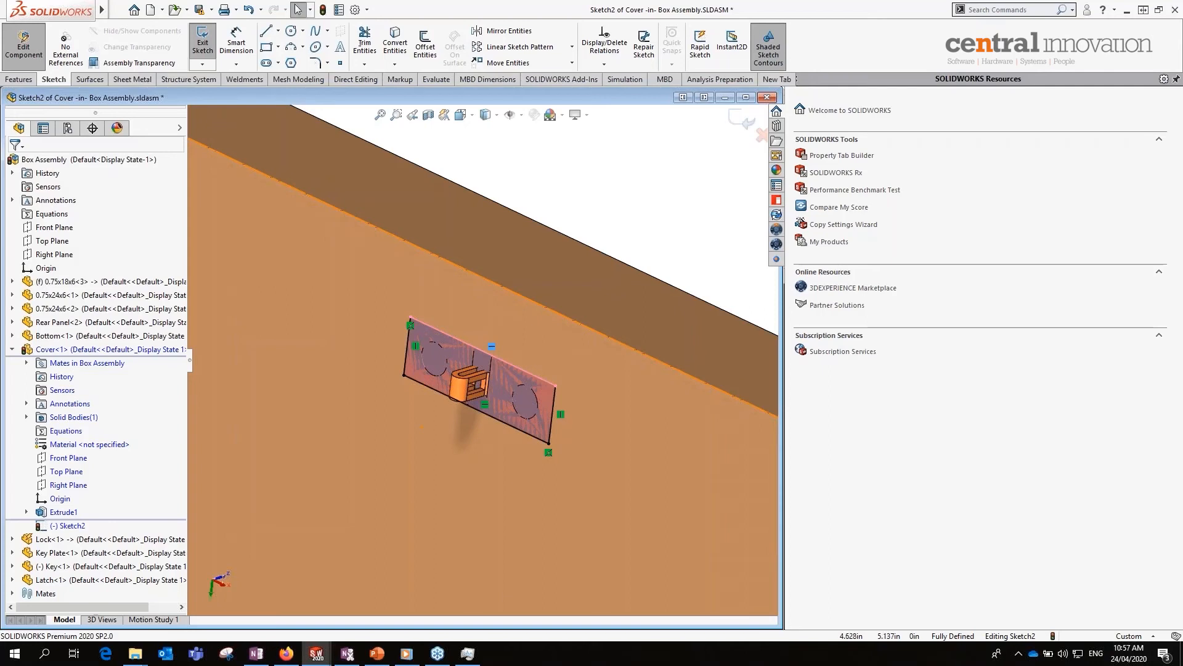
- Delete the horizontal and vertical relations from the sides of the latch rectangle
scroll(493, 339, "down", 4)
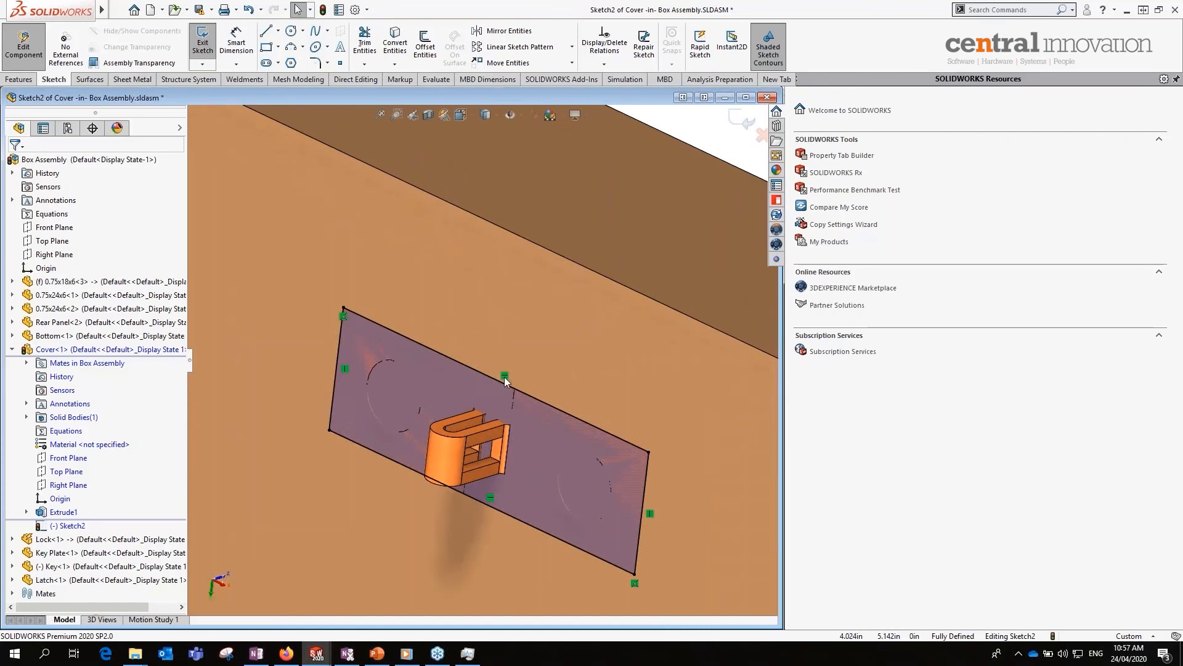
left_click(504, 377)
key("Delete")
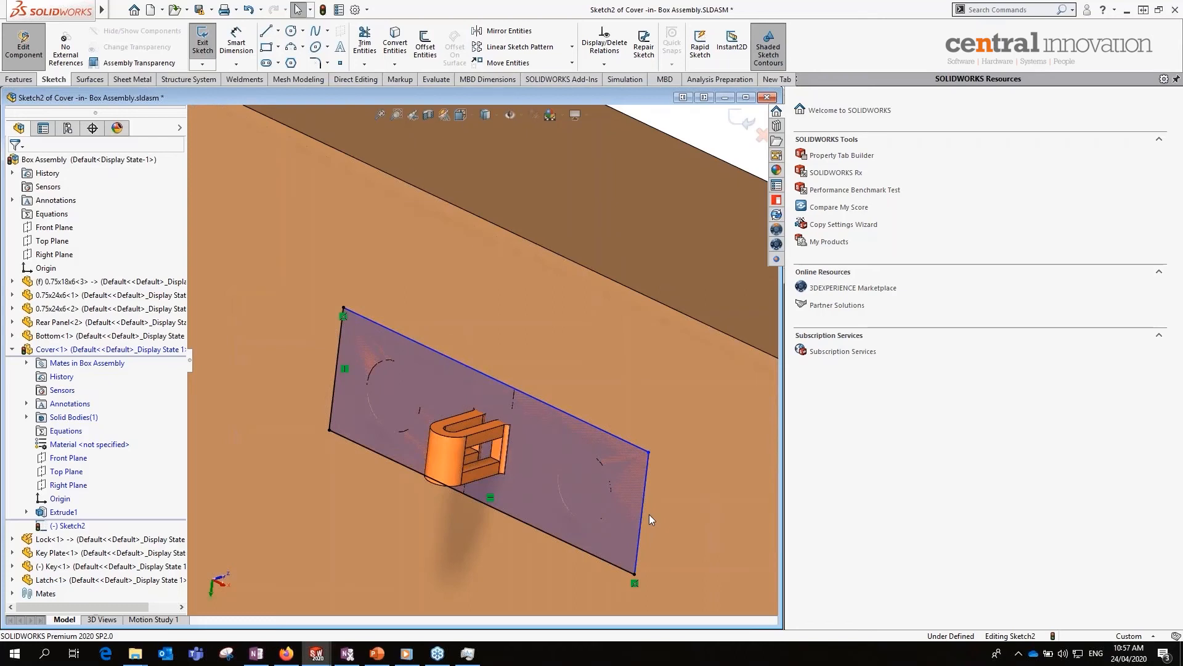
left_click(490, 498)
left_click(344, 369, "ctrl")
key("Delete")
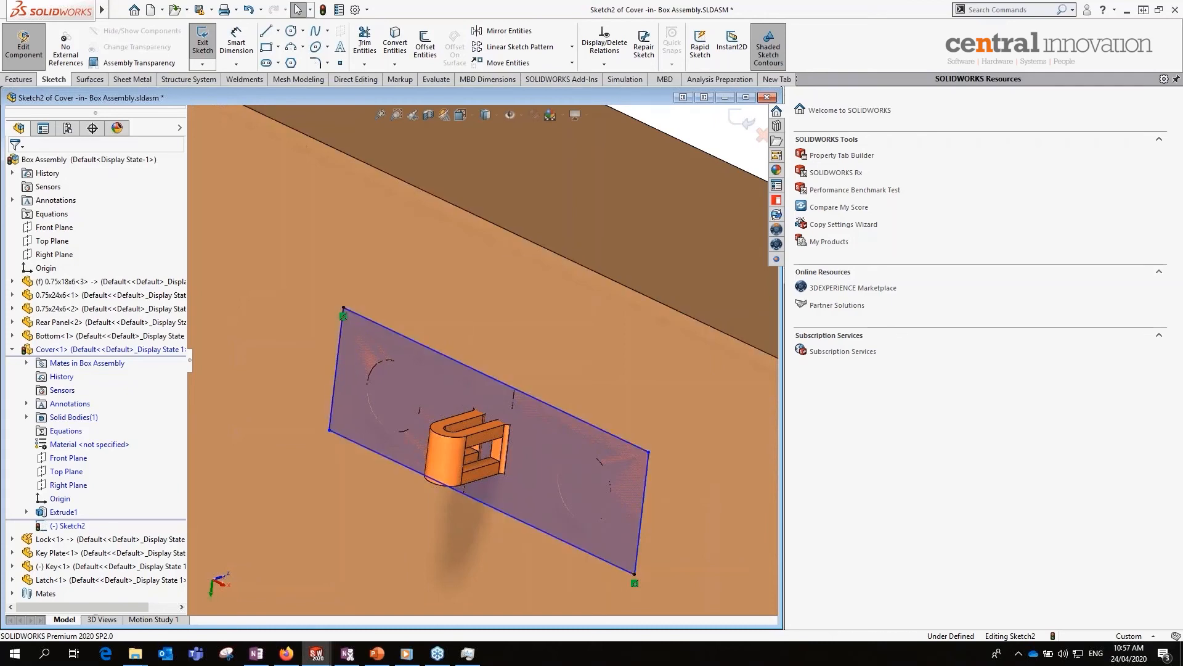
- Add parallel relations between the rectangle's two long sides and between its two short sides
left_click(417, 342)
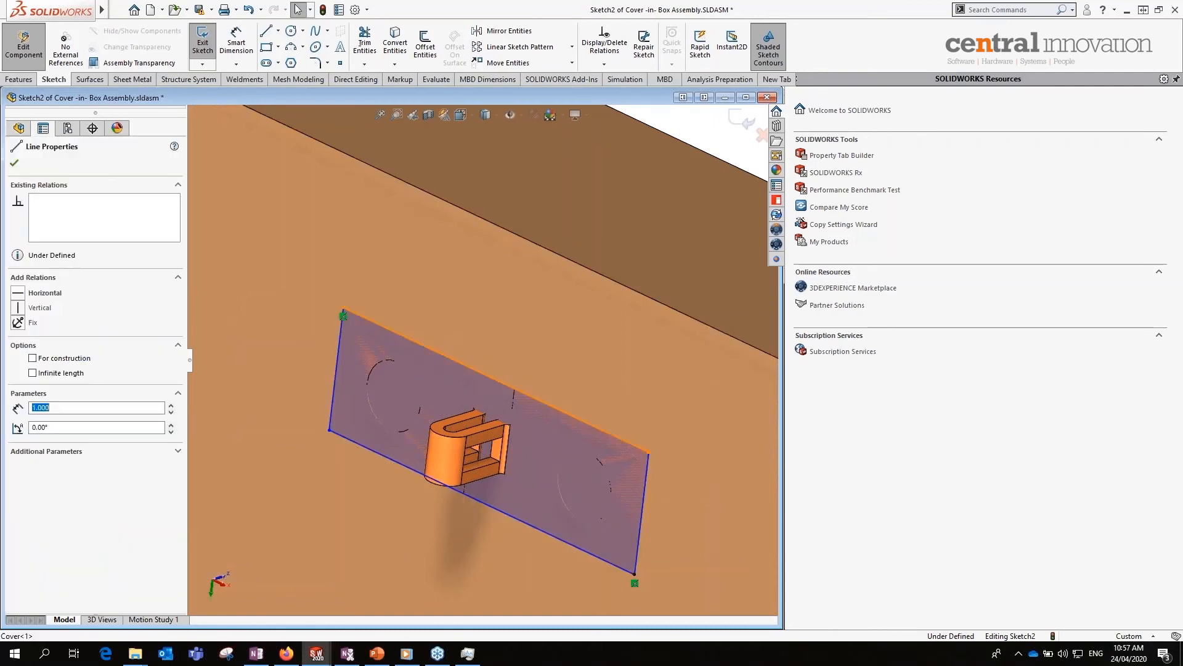
left_click(368, 448, "ctrl")
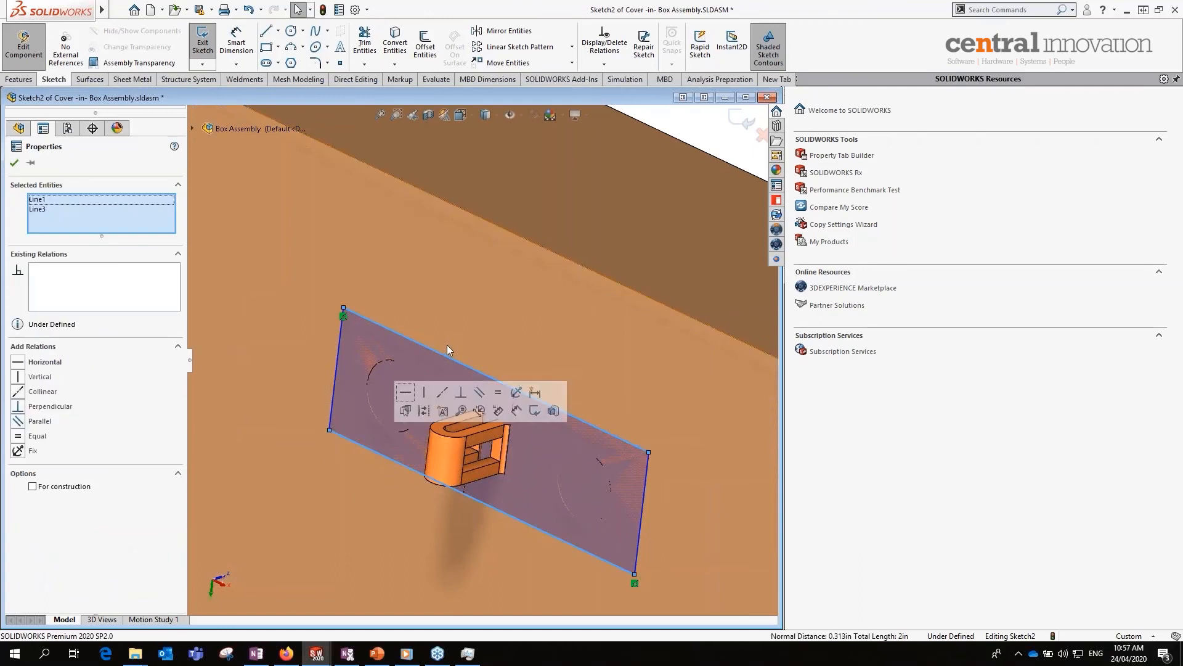
left_click(474, 393)
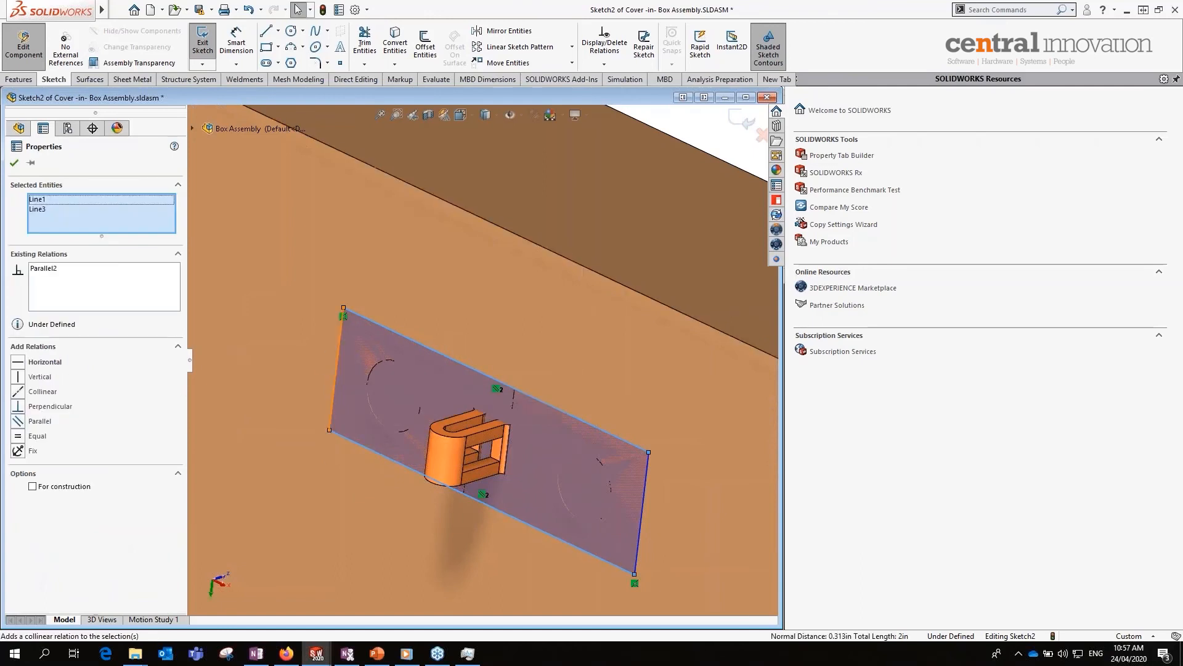
left_click(335, 386)
left_click(646, 478, "ctrl")
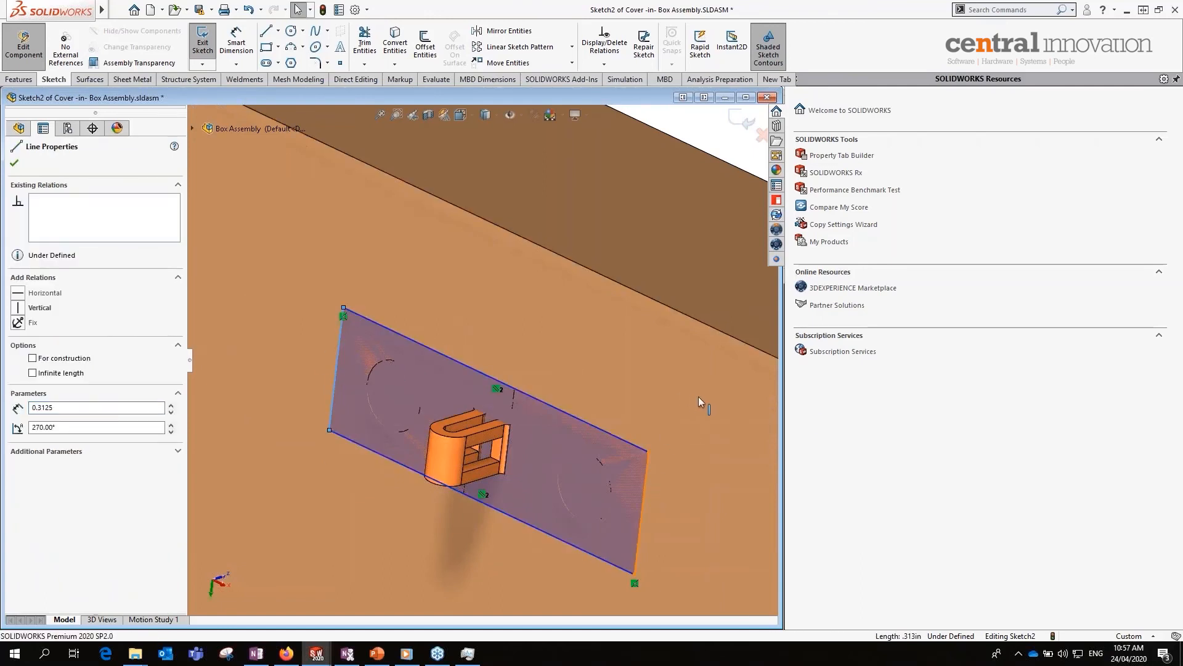
left_click(756, 423)
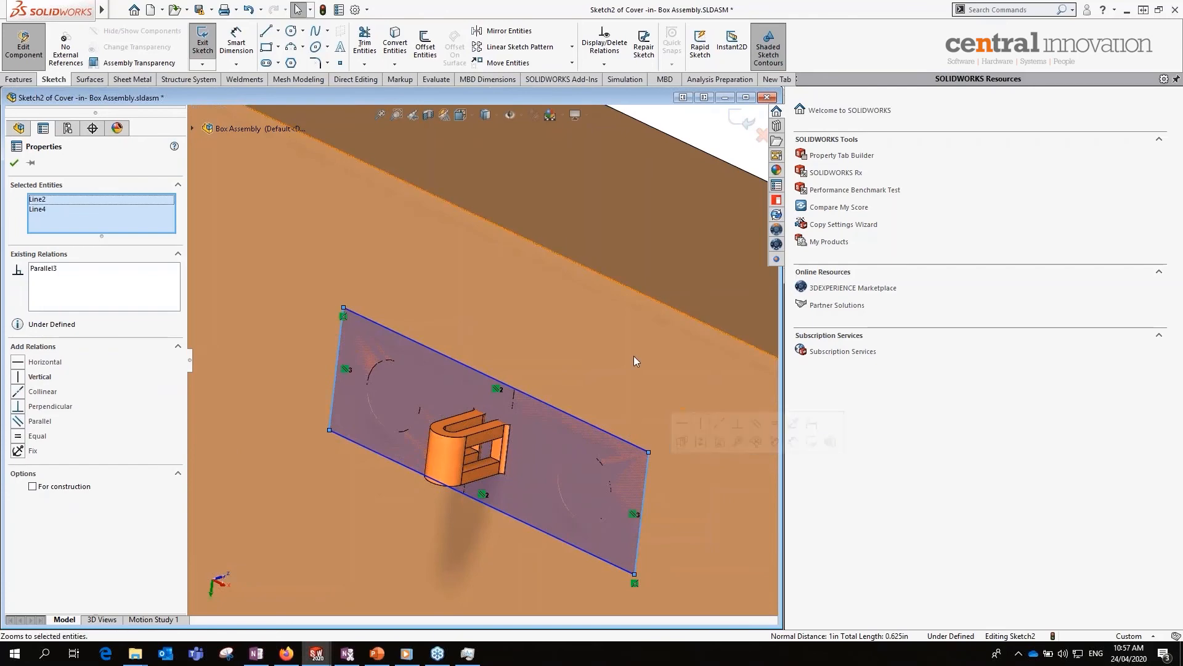
key("z")
scroll(668, 239, "up", 1)
left_click(665, 228)
- Pull a rectangle corner away from the Latch and make the adjoining long side collinear with the Latch's long edge
scroll(607, 431, "down", 2)
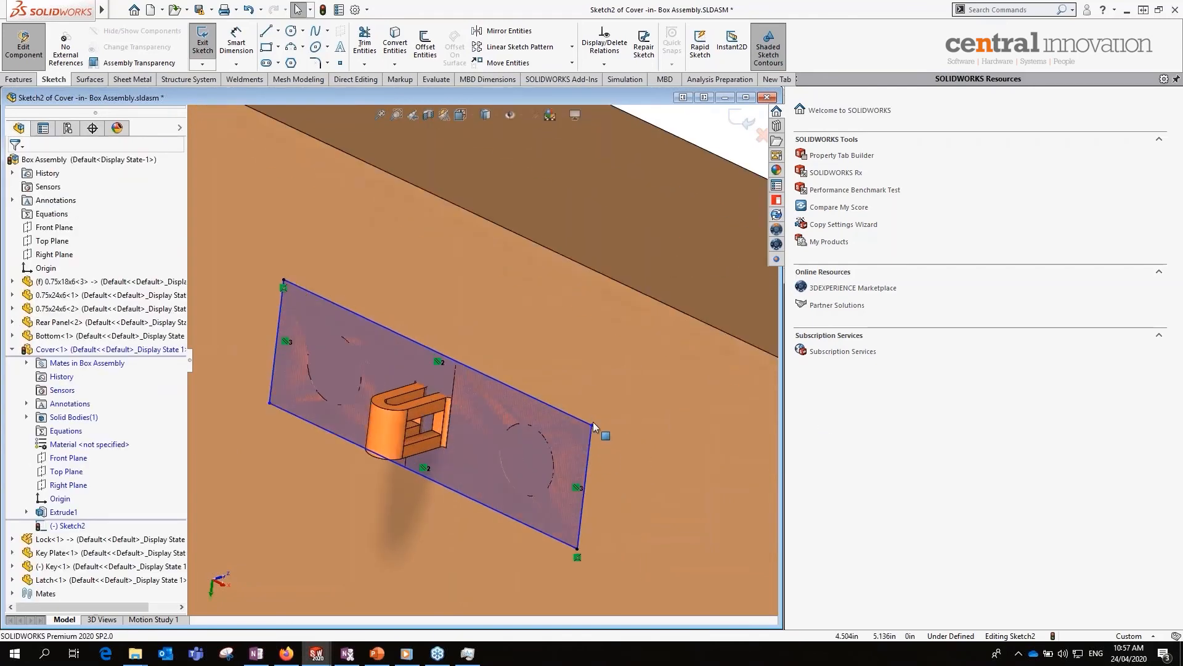
left_click(592, 425)
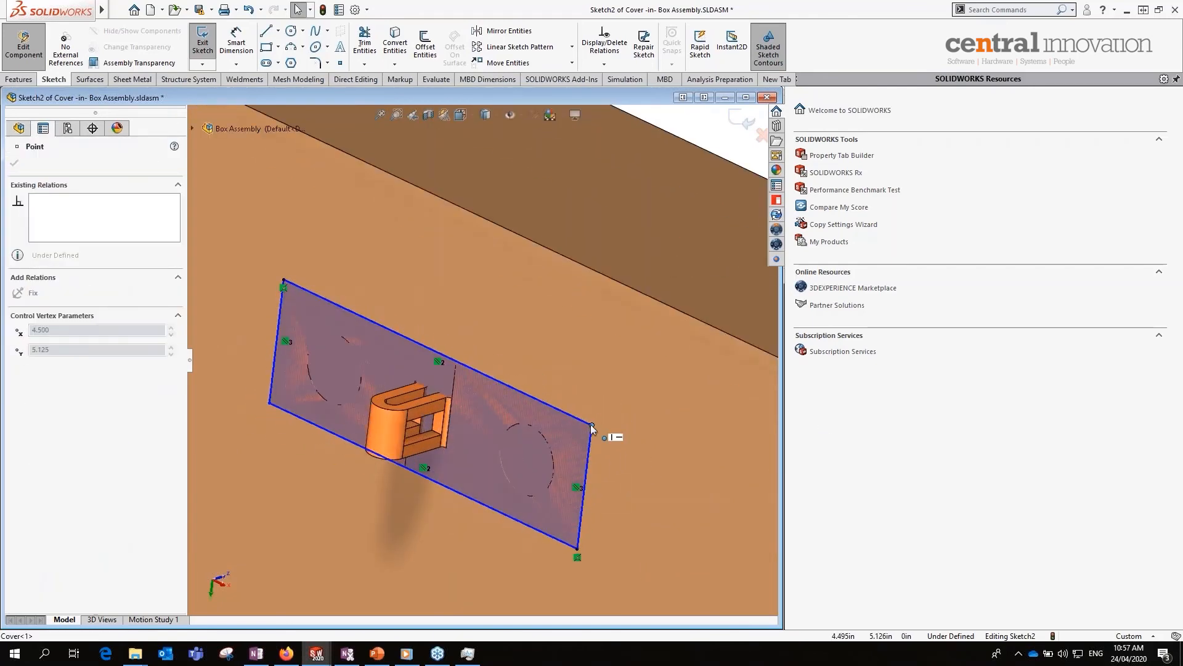
left_click_drag(591, 447, 591, 423)
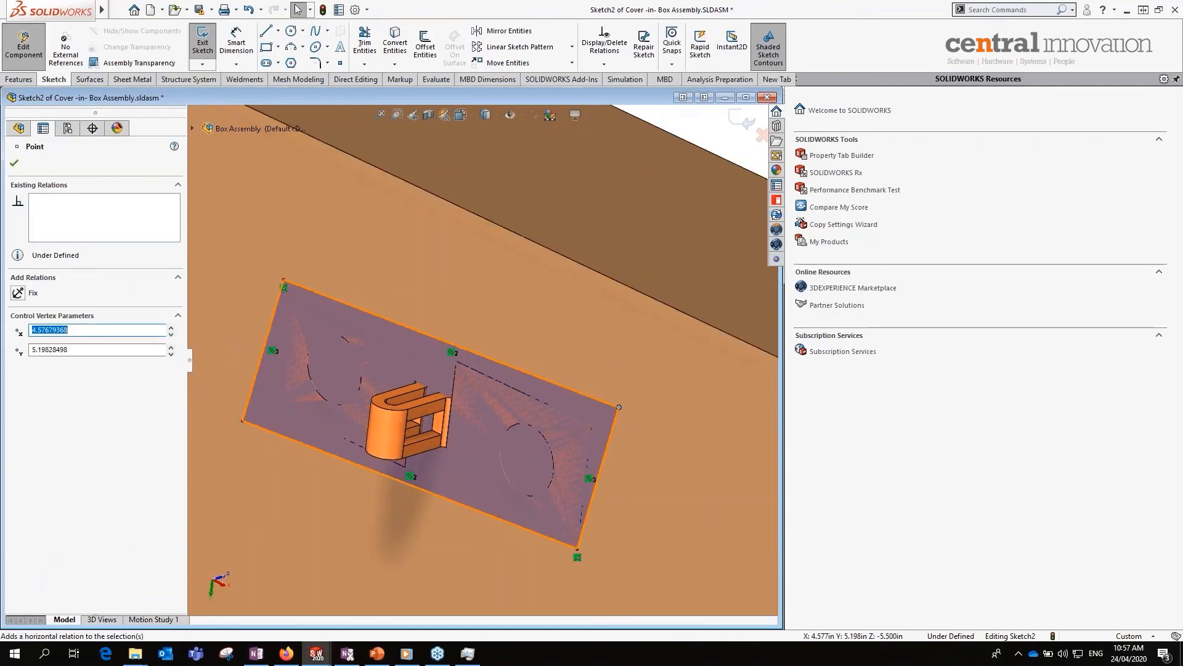
left_click(580, 419)
left_click(535, 375, "ctrl")
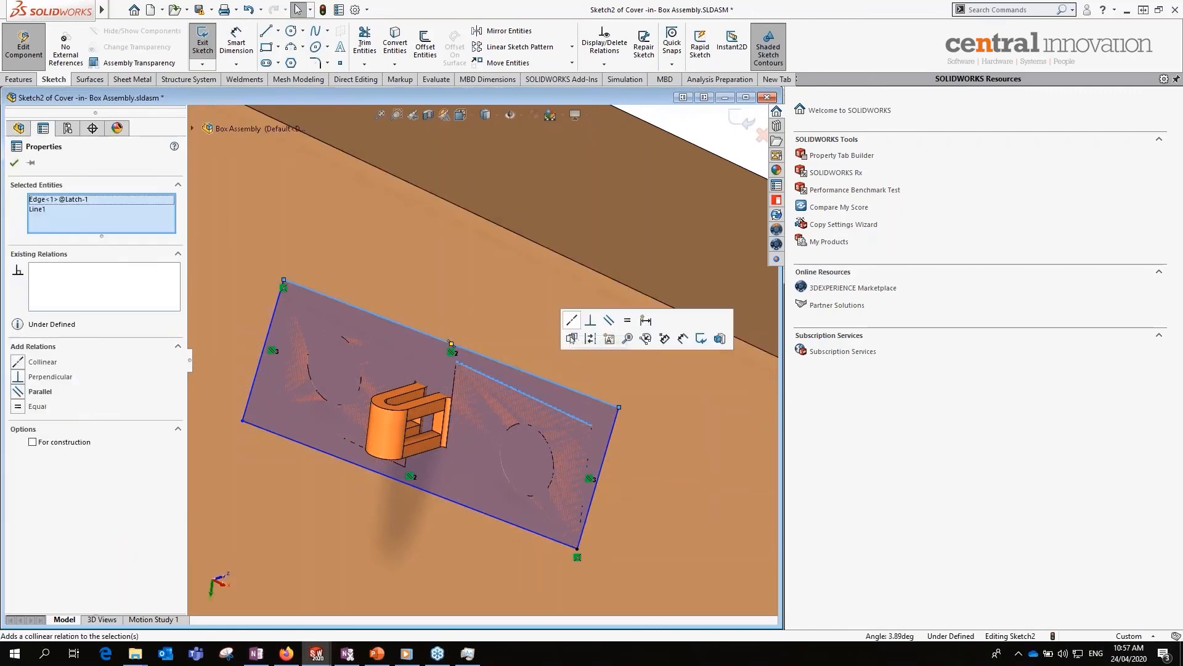
left_click(571, 323)
scroll(659, 222, "up", 3)
left_click(668, 211)
scroll(561, 419, "down", 3)
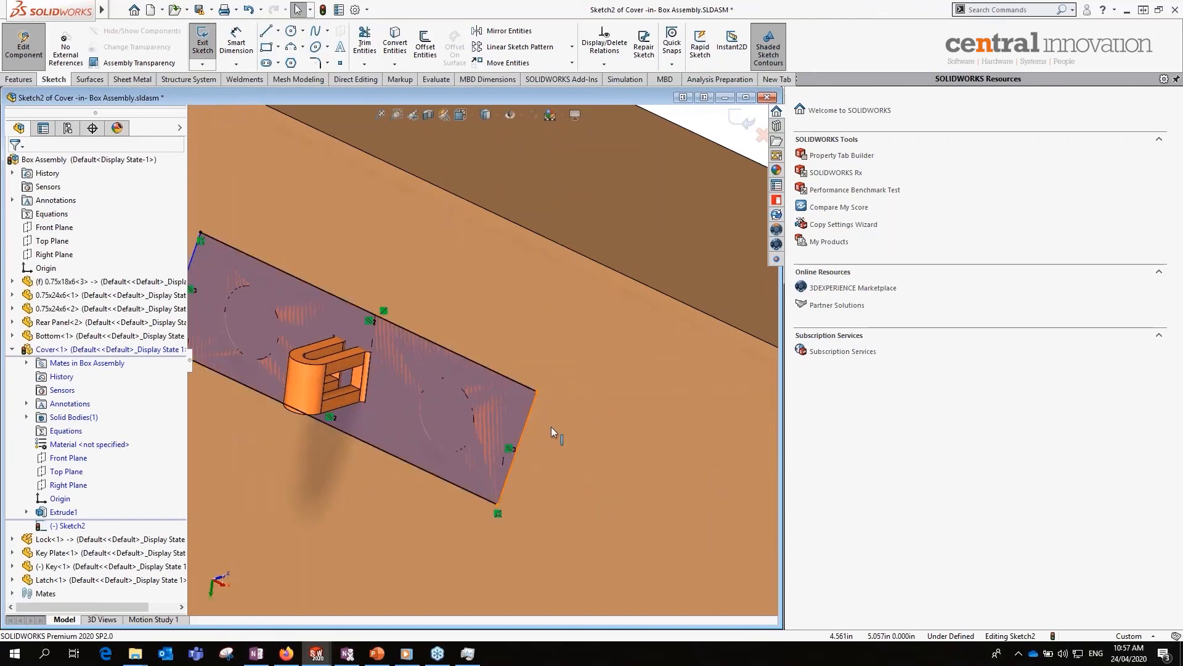
- Pull the rectangle's short side off the Latch and make it collinear with the mounting plate's short end edge
left_click_drag(551, 427, 574, 445)
scroll(517, 413, "down", 1)
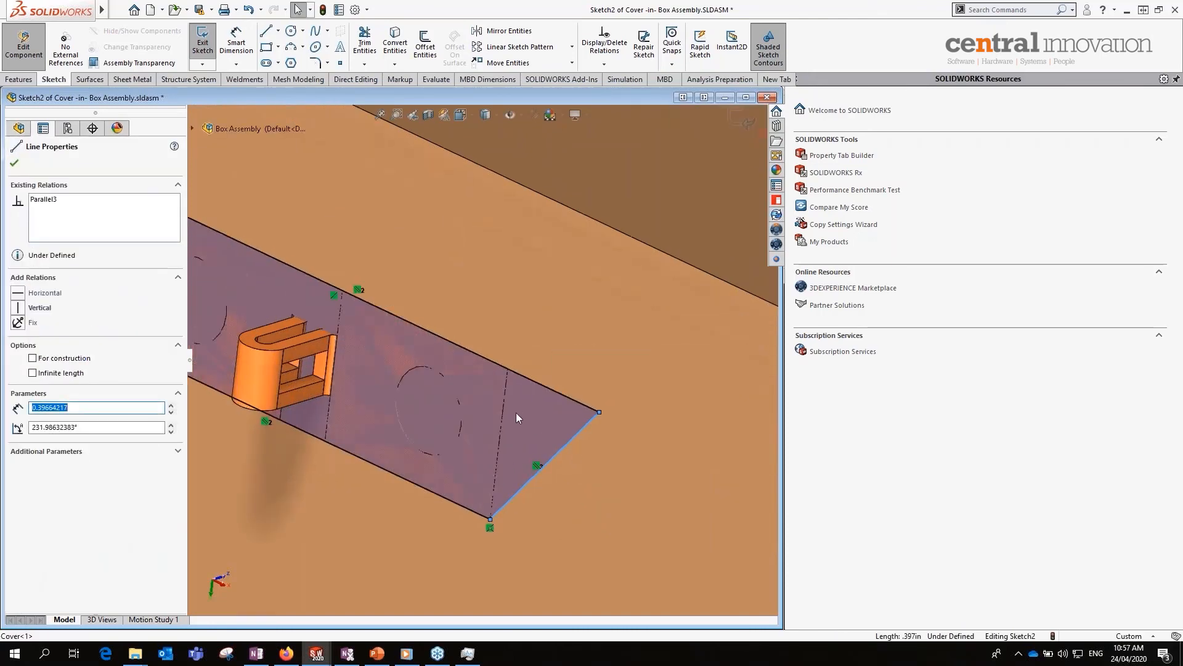
left_click(503, 408)
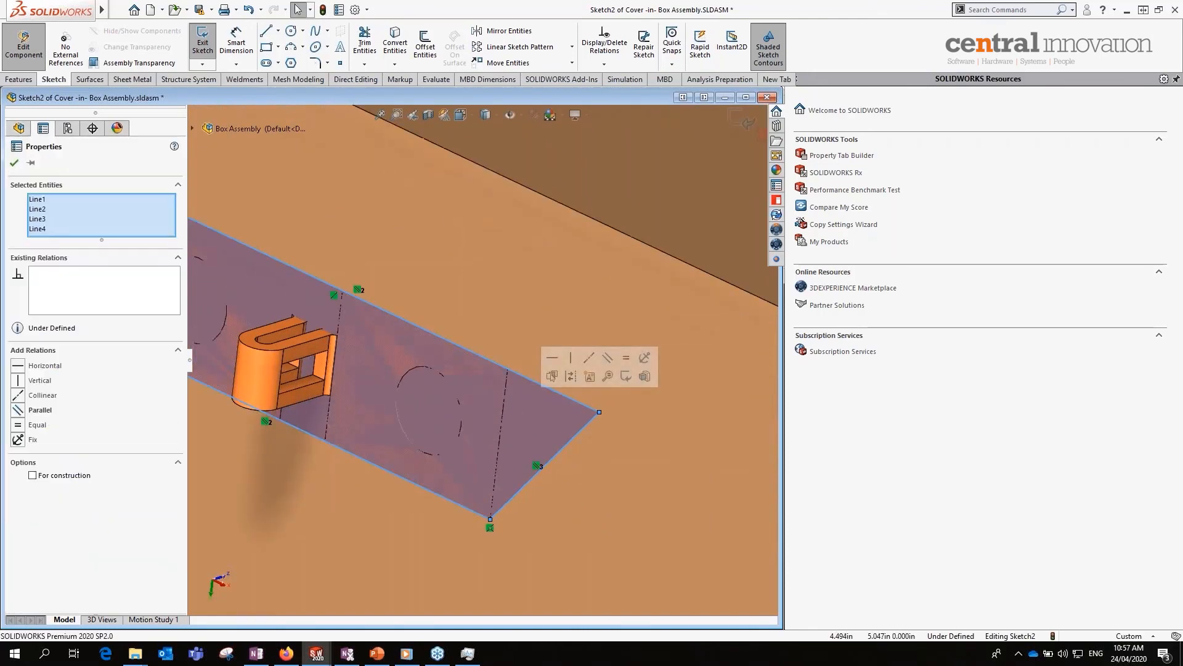
left_click(503, 406)
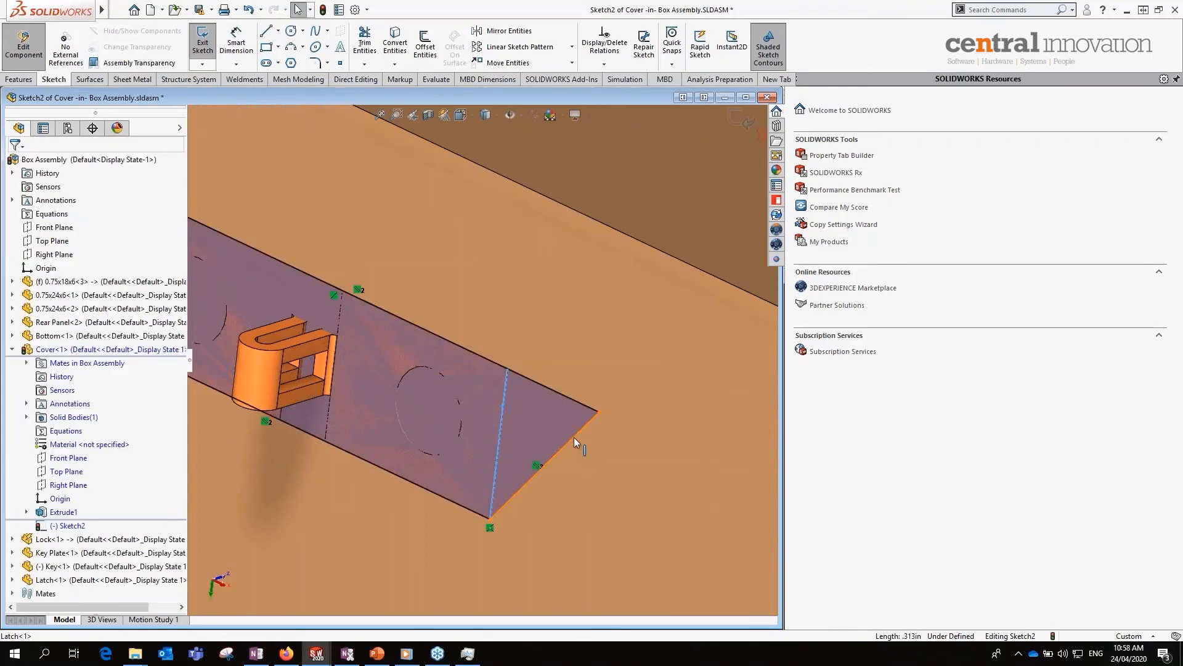
left_click(575, 437, "ctrl")
left_click(613, 383)
scroll(613, 384, "up", 3)
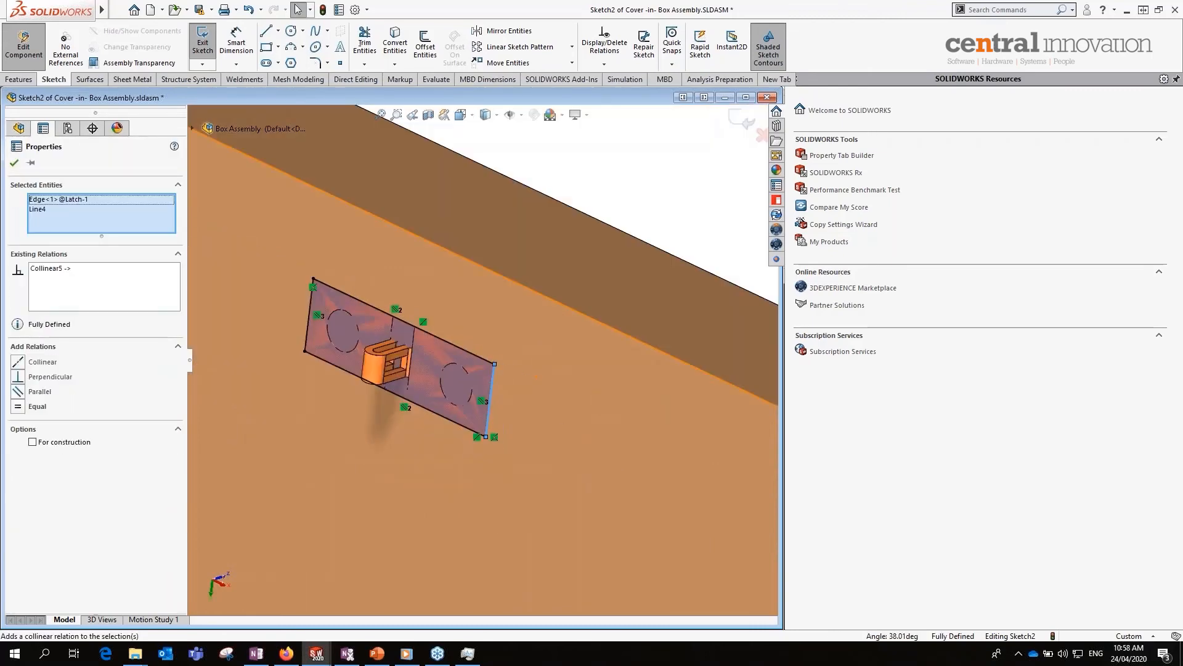
scroll(486, 355, "up", 2)
key("Escape")
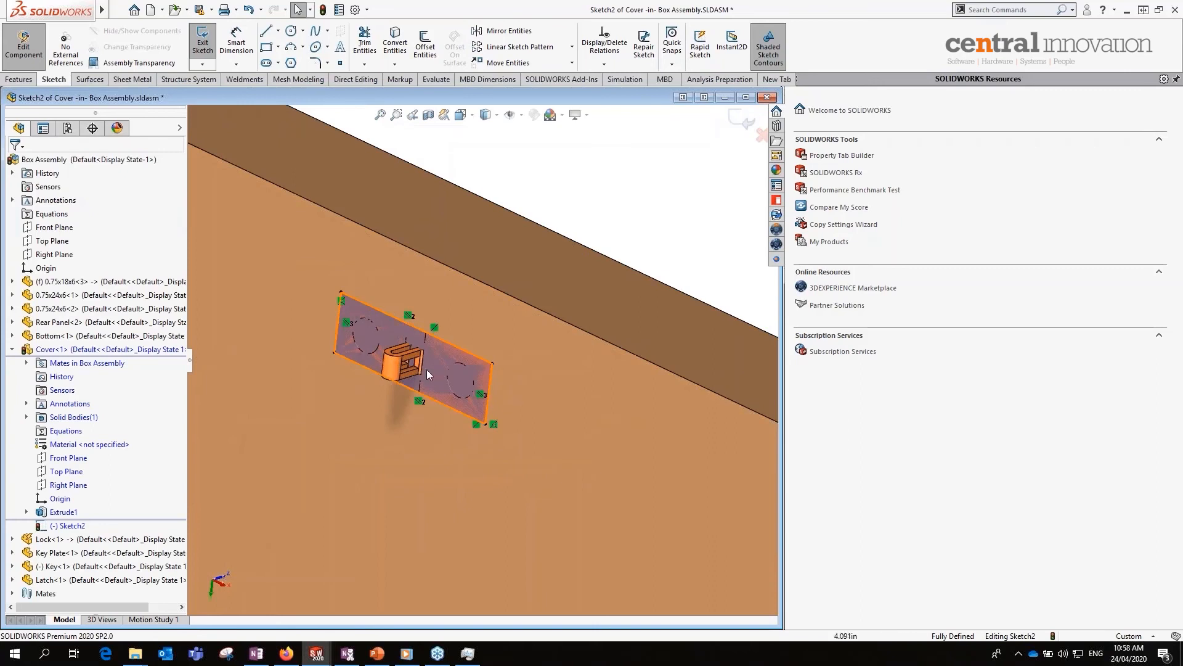
scroll(427, 370, "down", 3)
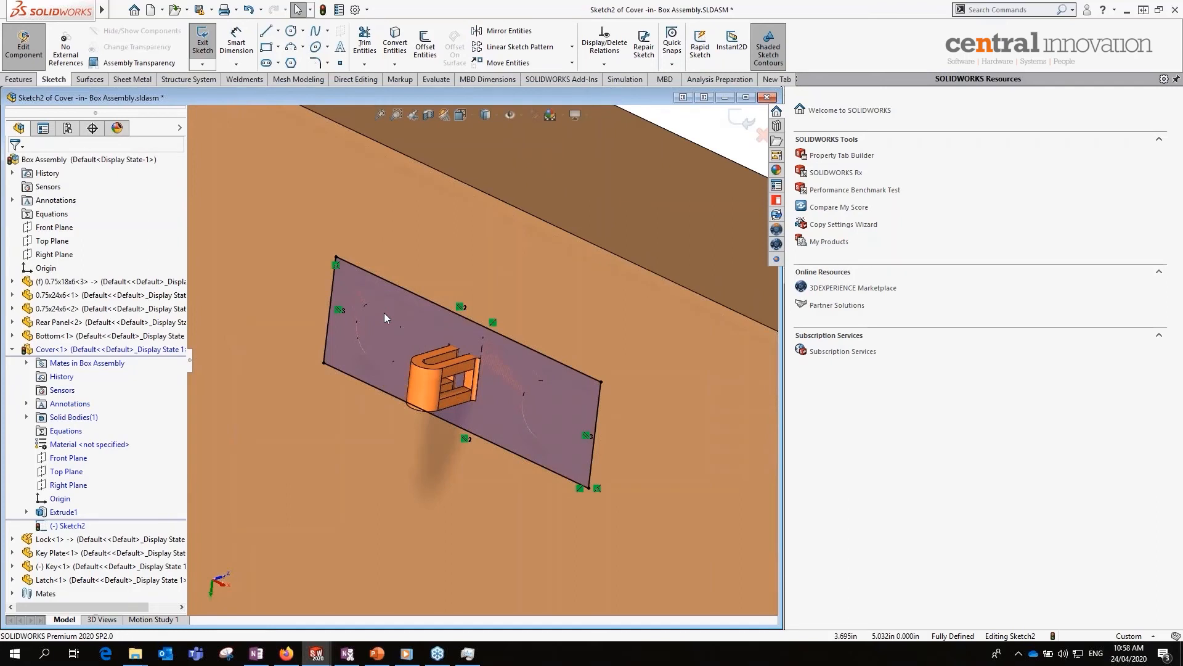
left_click(19, 79)
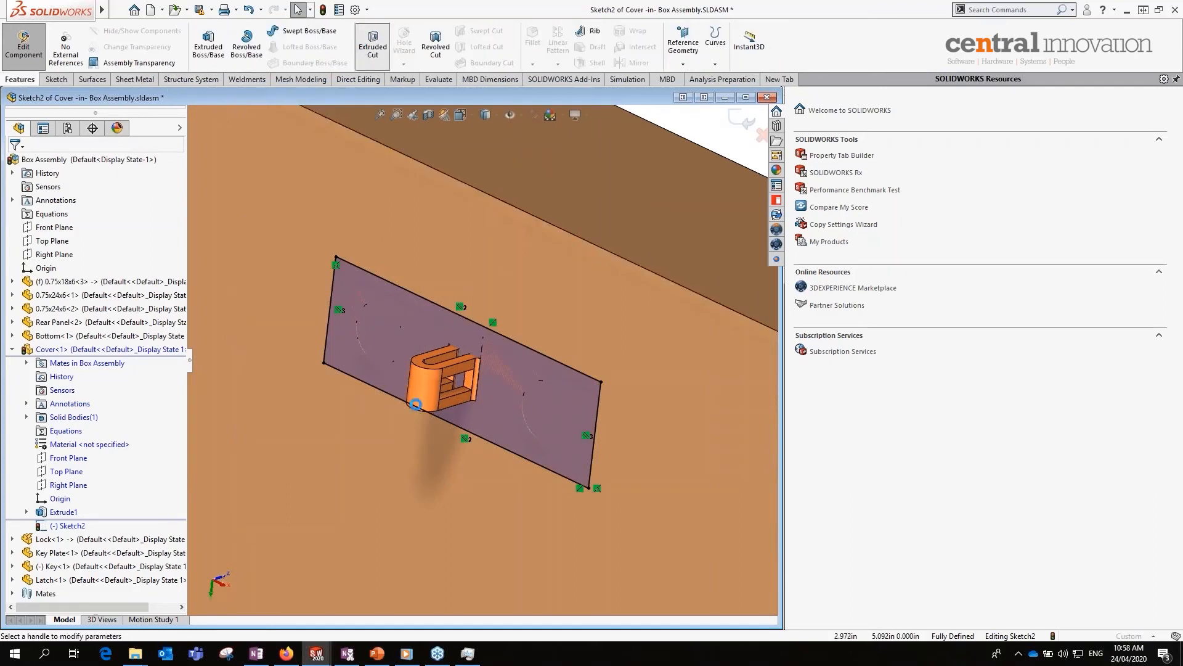
mouse_move(397, 311)
middle_mouse_down()
mouse_move(442, 327)
mouse_move(416, 323)
middle_mouse_up()
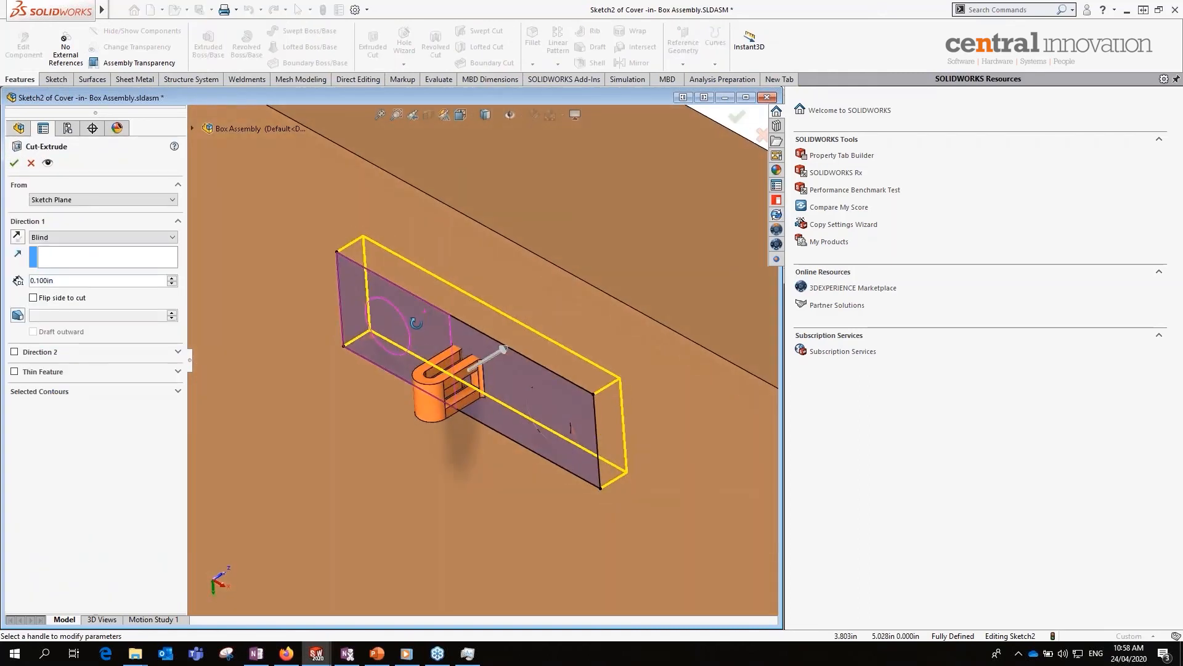
left_click(102, 238)
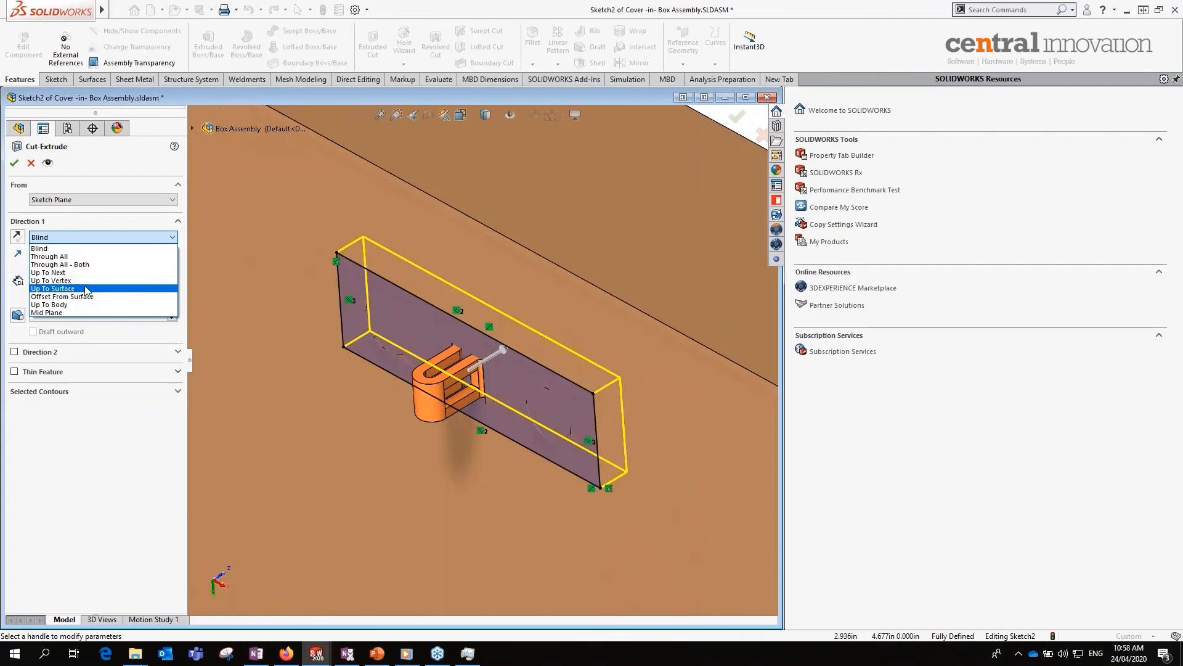
left_click(51, 281)
scroll(387, 258, "down", 5)
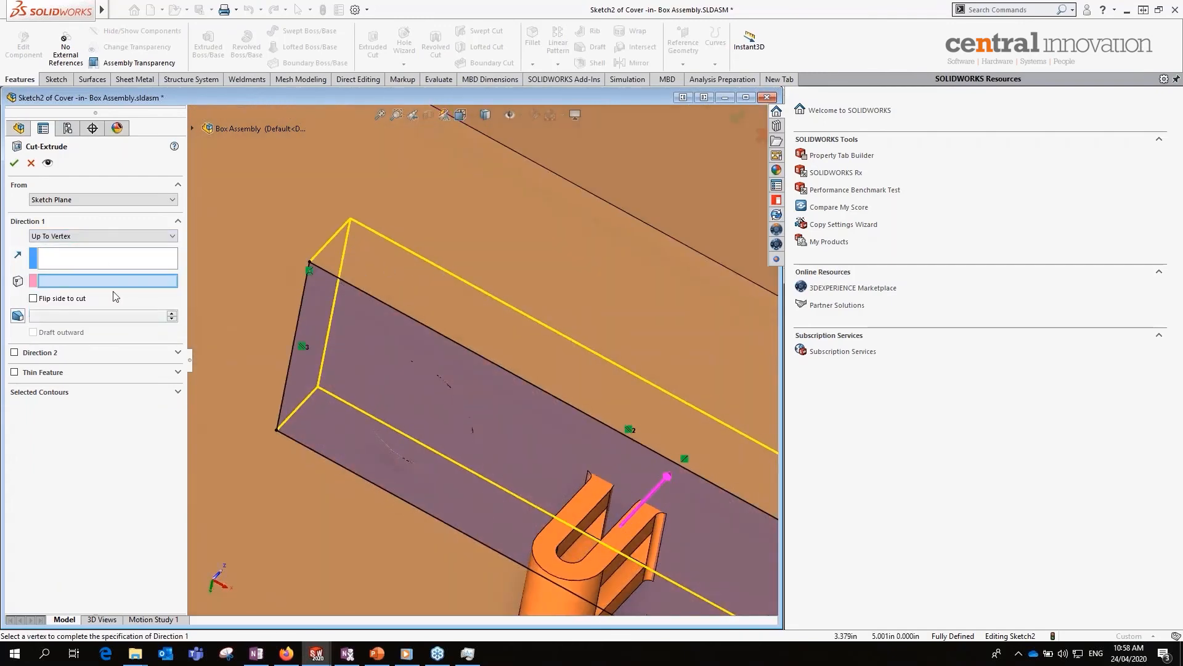
left_click(31, 163)
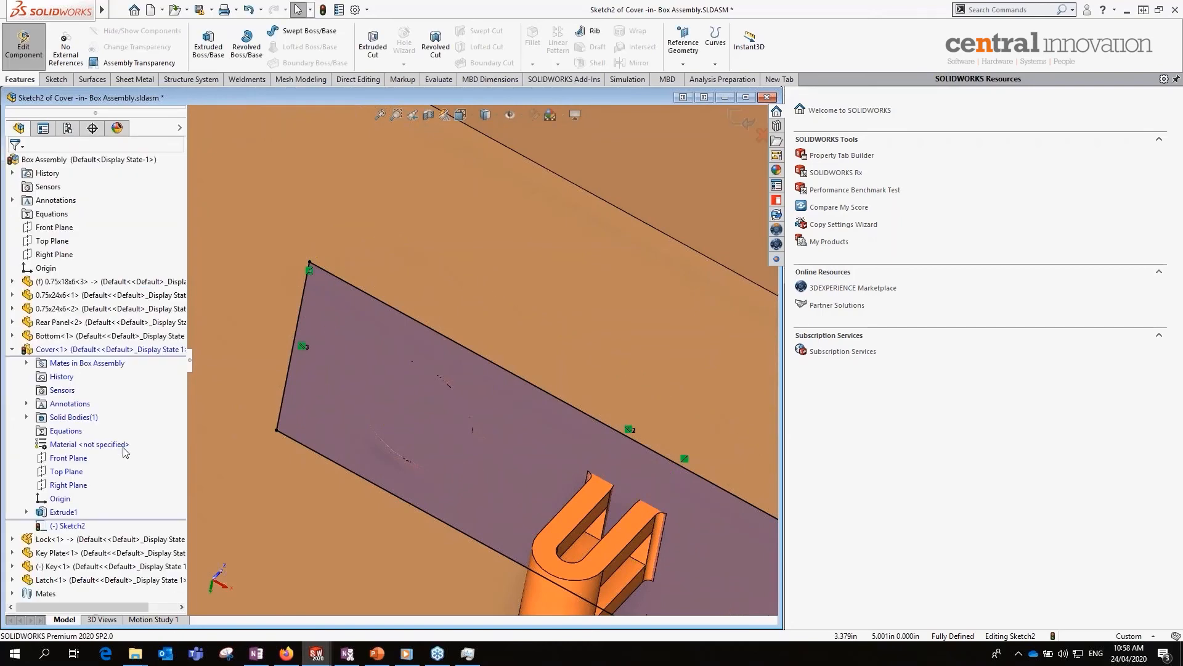
- Cut-extrude the latch outline into the Cover as a blind recess 0.100 in deep
scroll(379, 248, "up", 3)
left_click(372, 45)
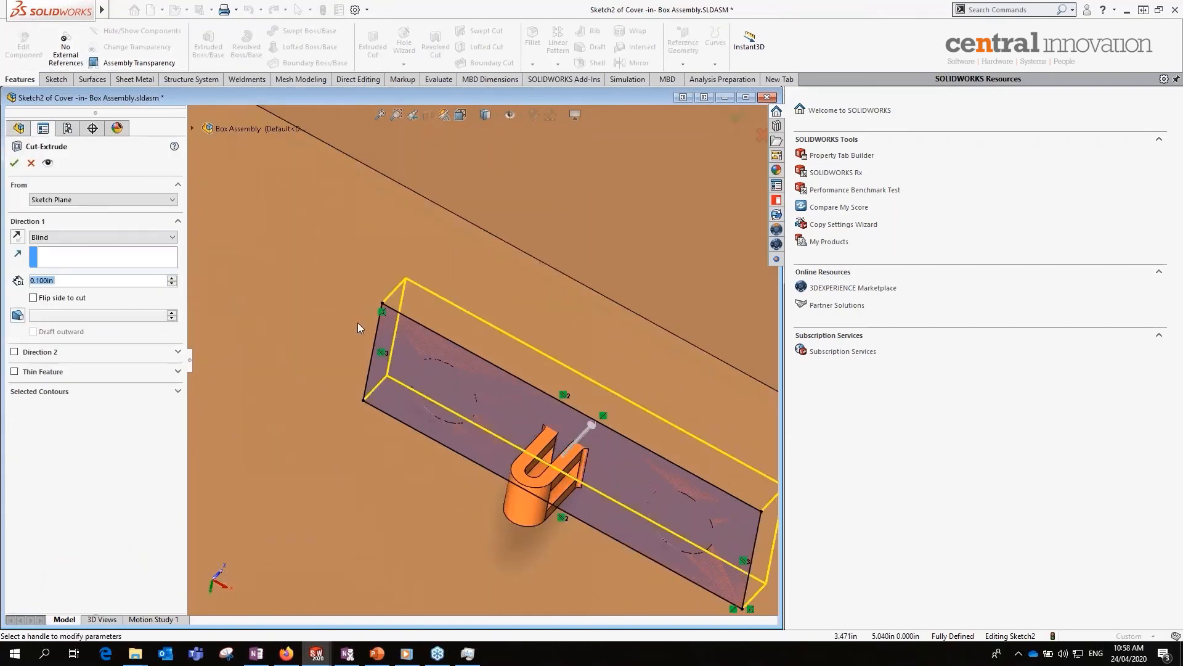
left_click(14, 163)
middle_click_drag(407, 399, 460, 430)
scroll(493, 388, "up", 4)
scroll(503, 375, "down", 4)
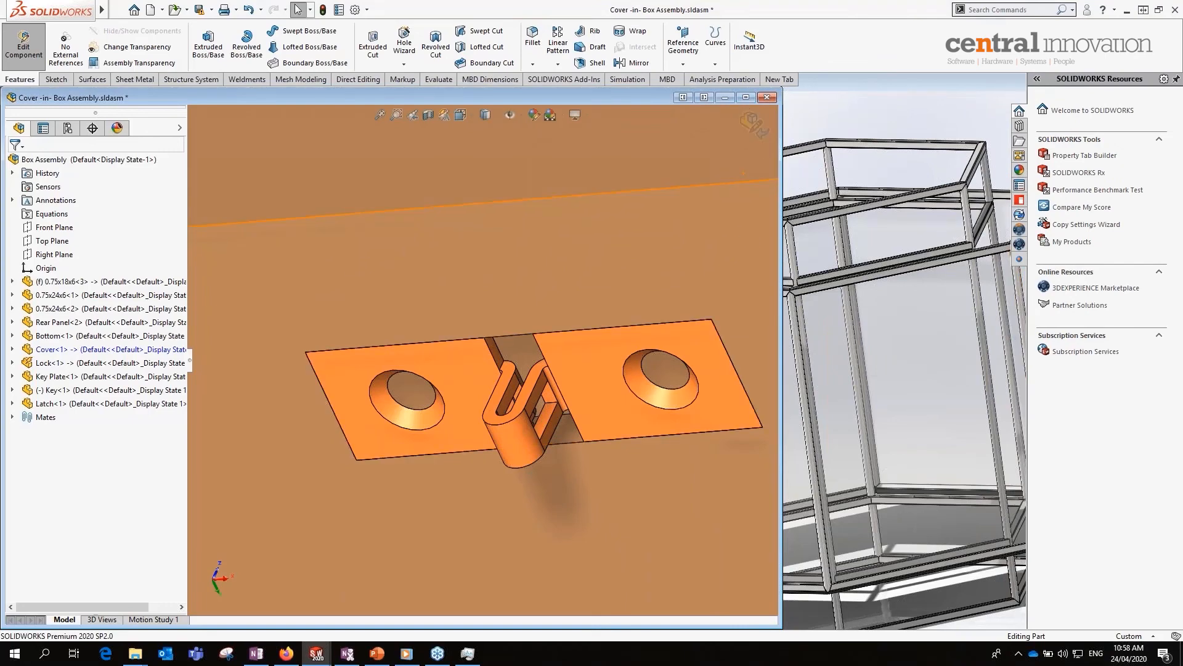
- Maximize the assembly window and open the countersunk machine screws under ANSI Metric bolts and screws in the Toolbox library
left_click(746, 97)
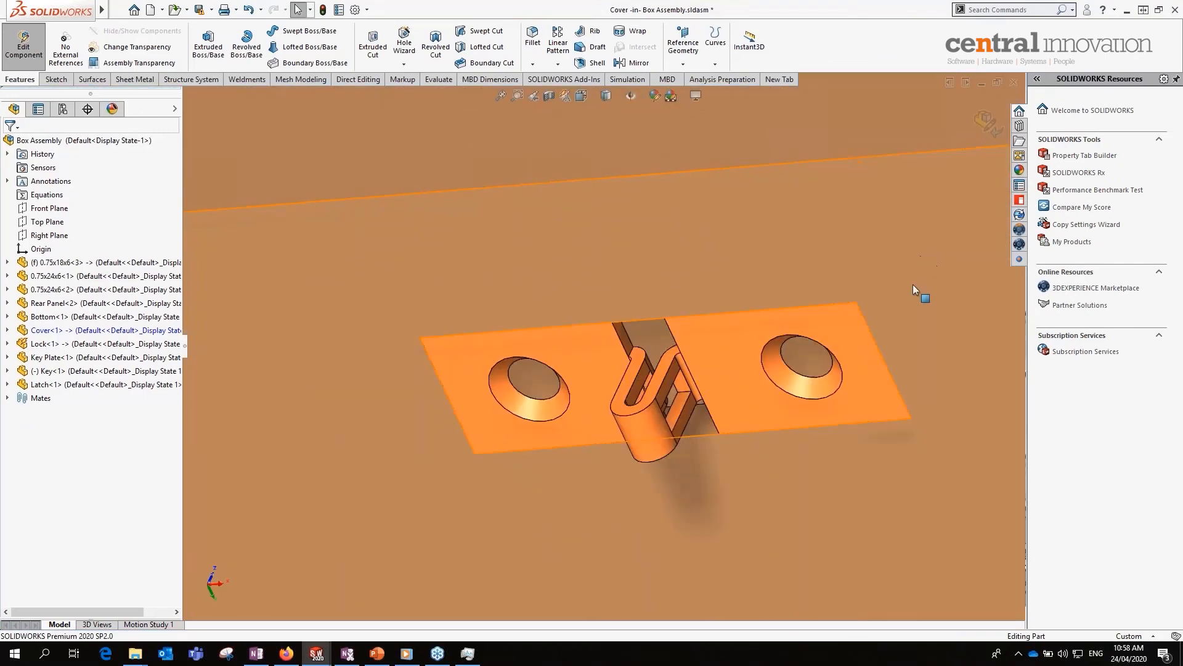
left_click(1019, 127)
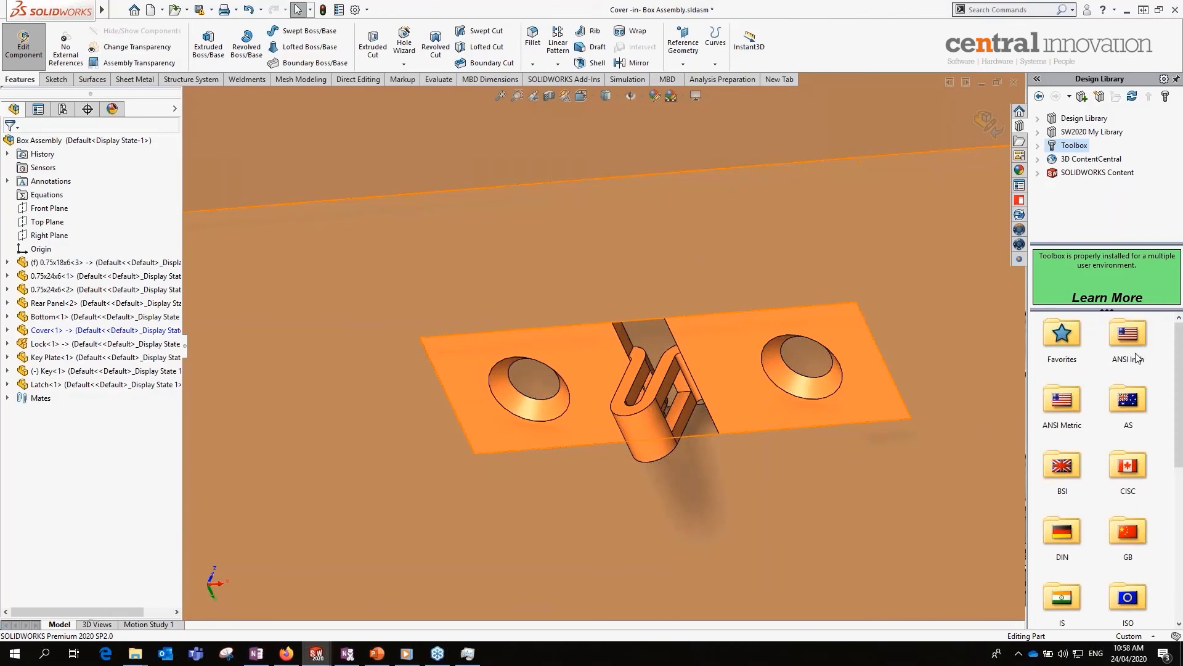
double_click(1072, 402)
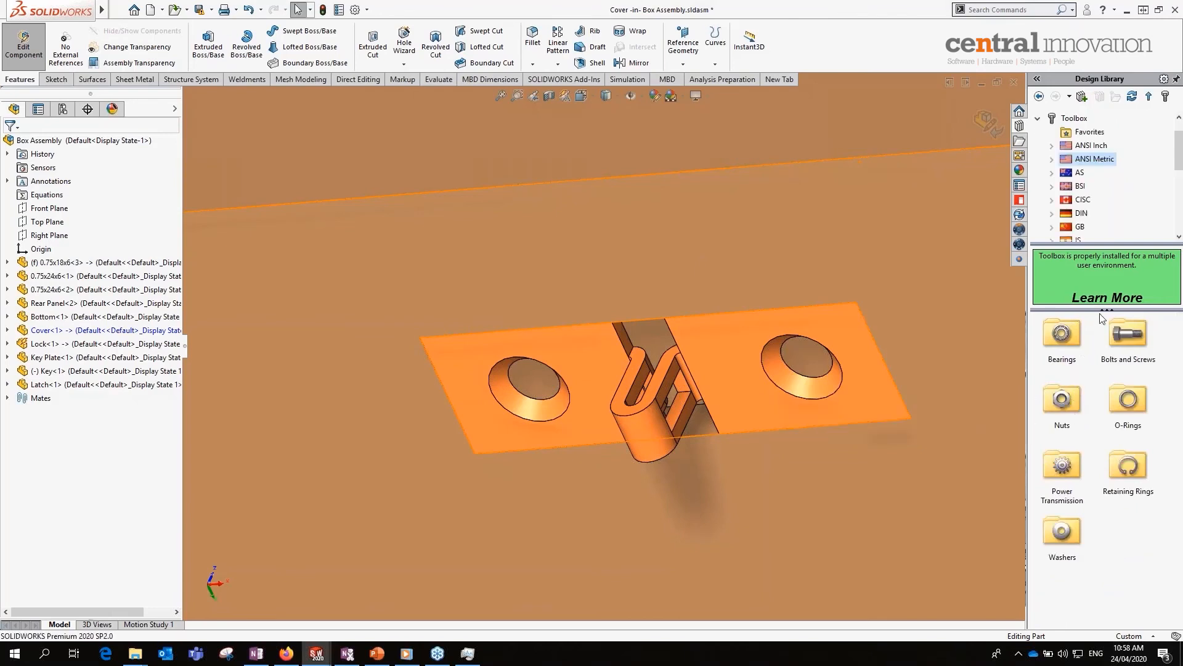
double_click(1134, 342)
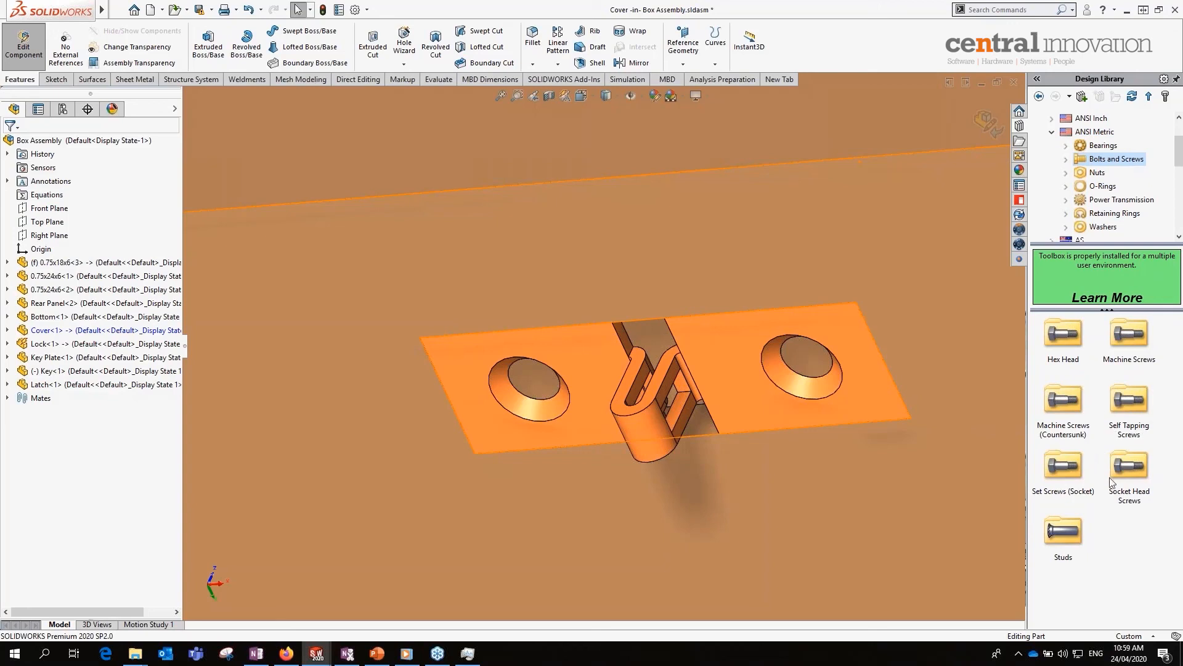
left_click(1064, 403)
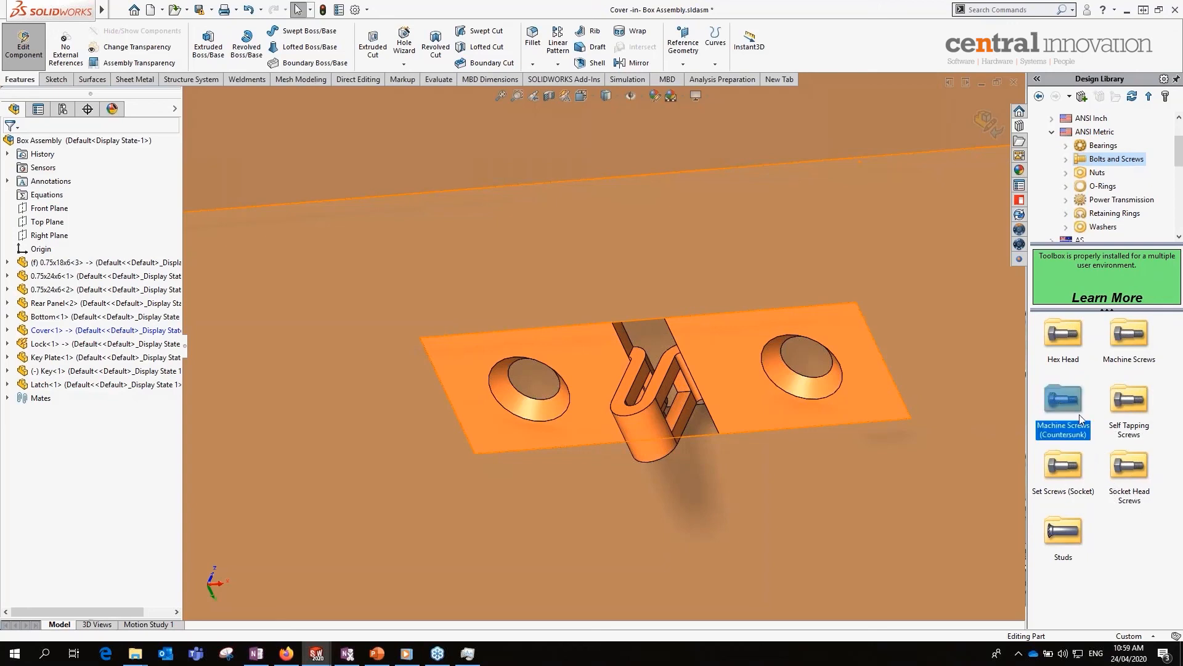
double_click(1075, 411)
- Try to place a Flat Head Screw in the Latch's hole and return from part editing to the top-level assembly
left_click_drag(1046, 337, 800, 389)
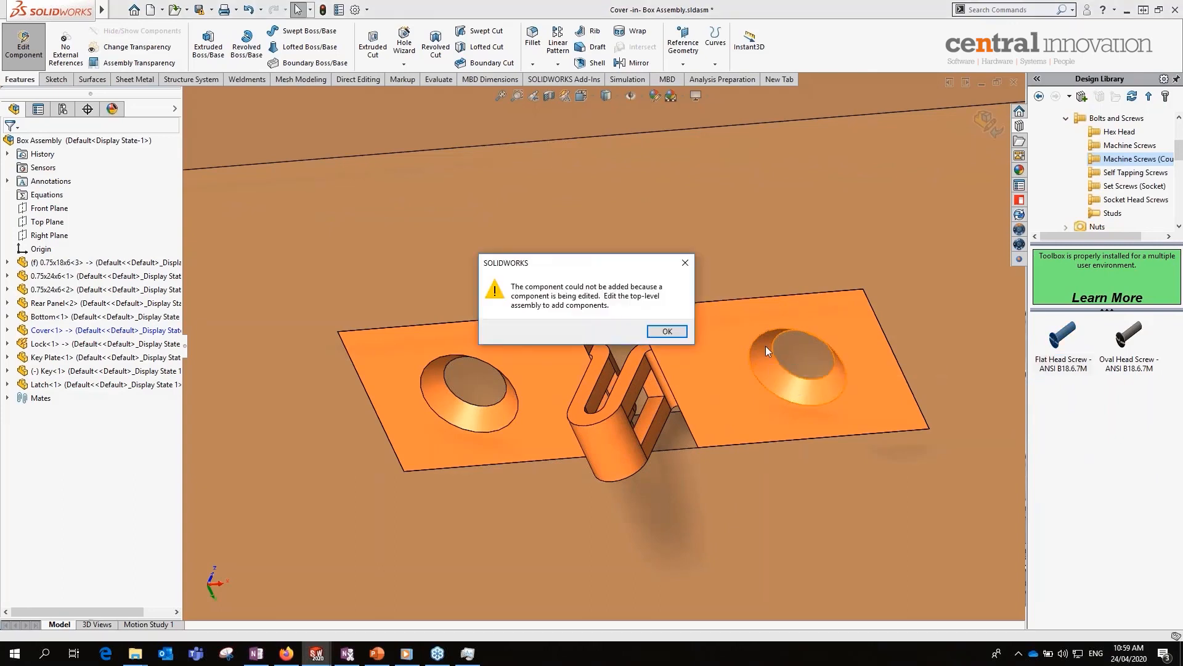
left_click(674, 337)
scroll(585, 343, "down", 3)
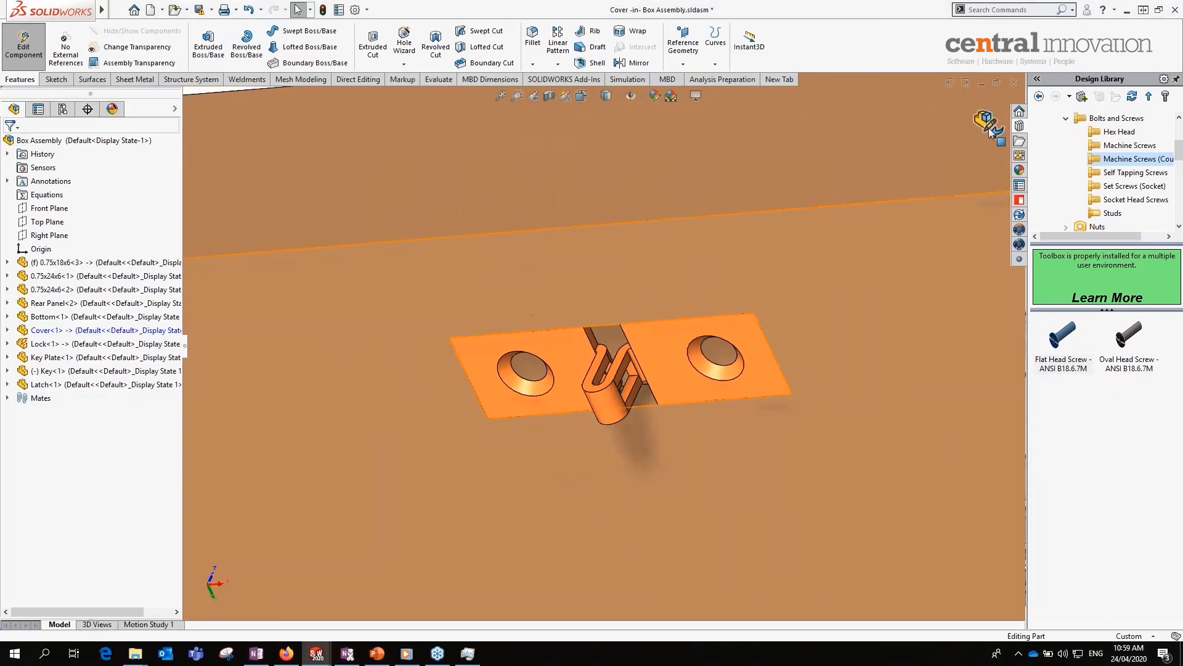
scroll(624, 351, "down", 3)
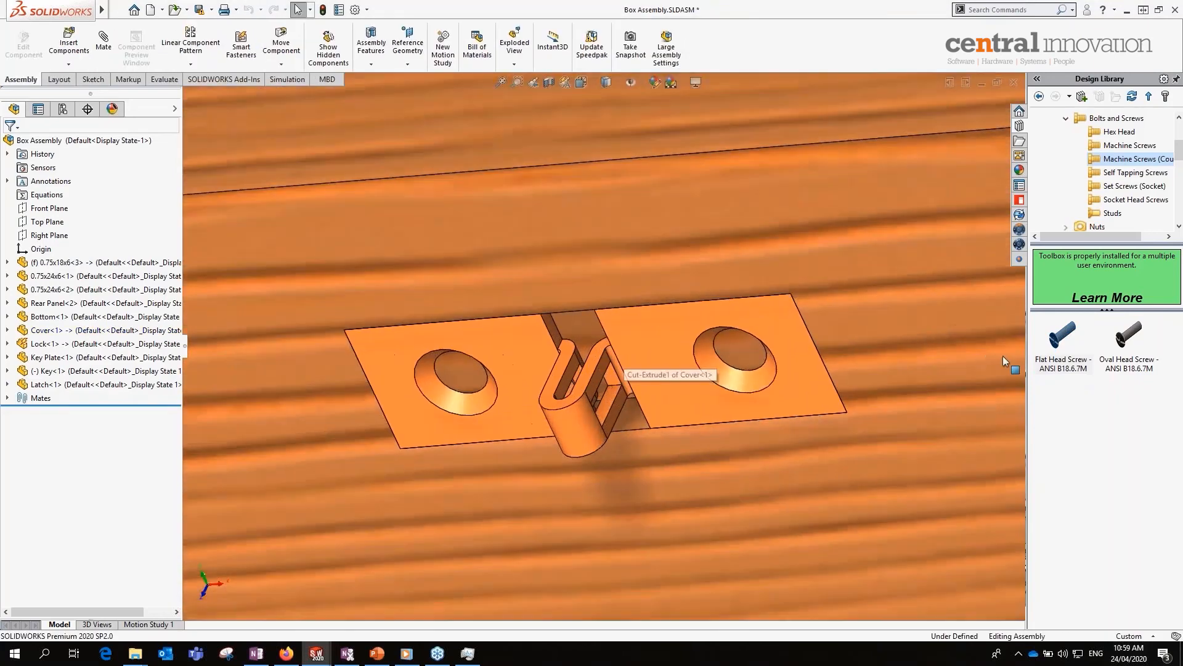
- Insert ANSI B18.6.7M Flat Head Screws, size M2 and length 3, into both countersunk holes of the Latch
left_click_drag(1062, 336, 719, 358)
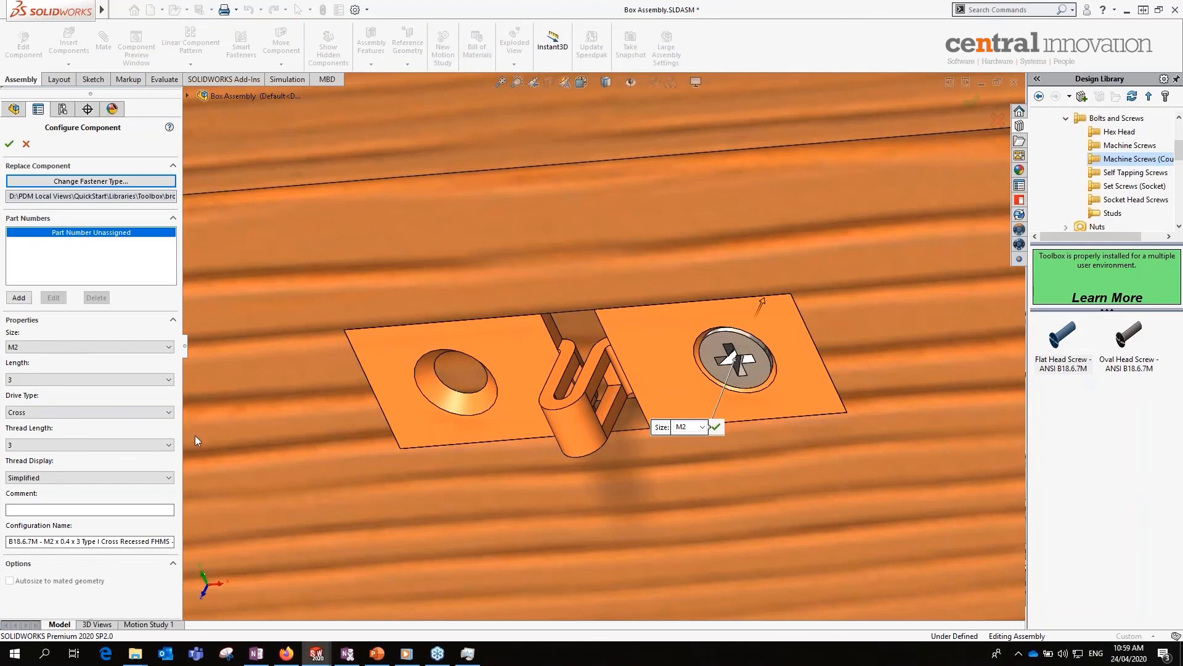
left_click(9, 146)
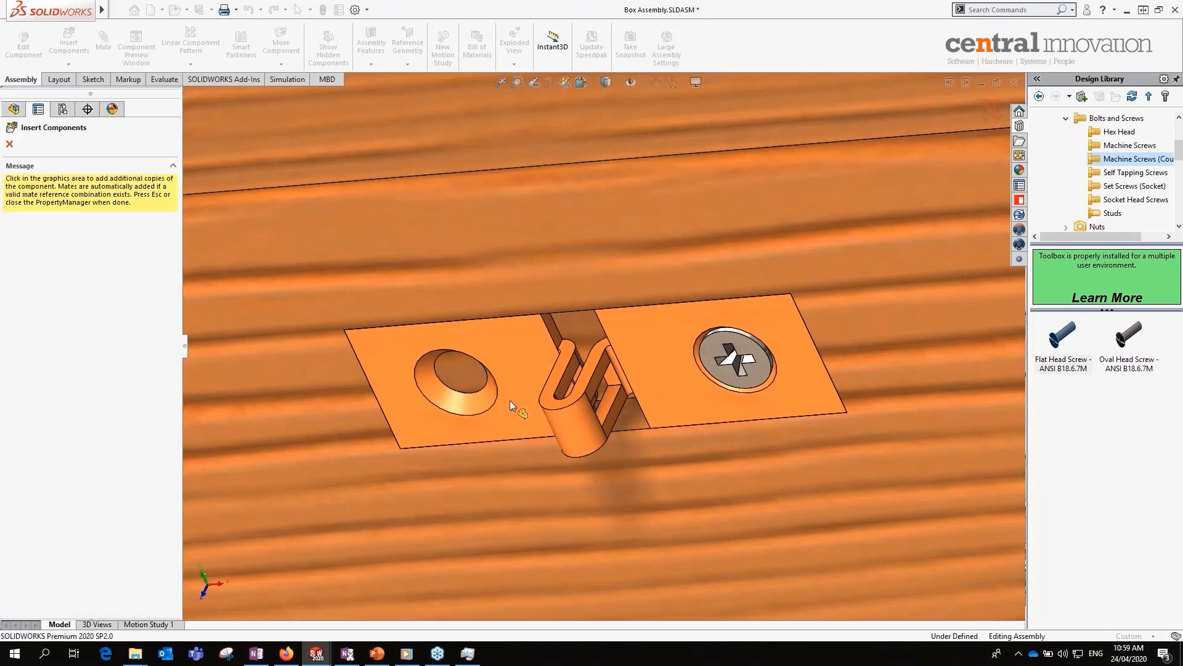
left_click(469, 410)
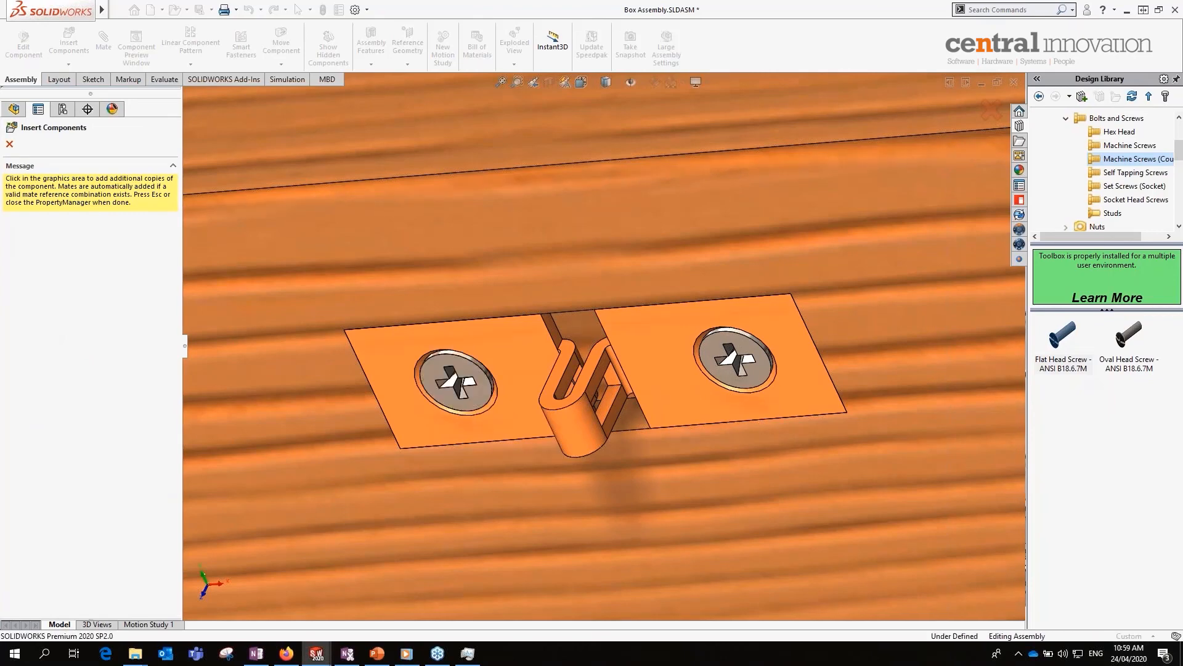
key("Escape")
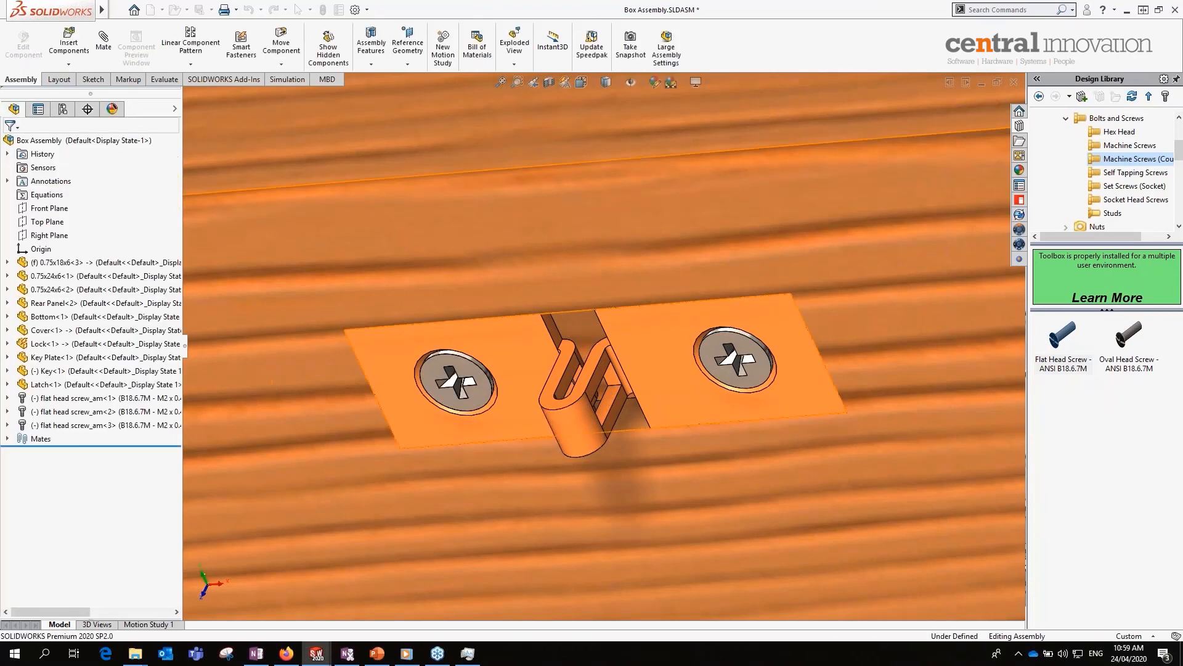
- Delete the duplicate flat head screw, instance 2, from the assembly
left_click(63, 413)
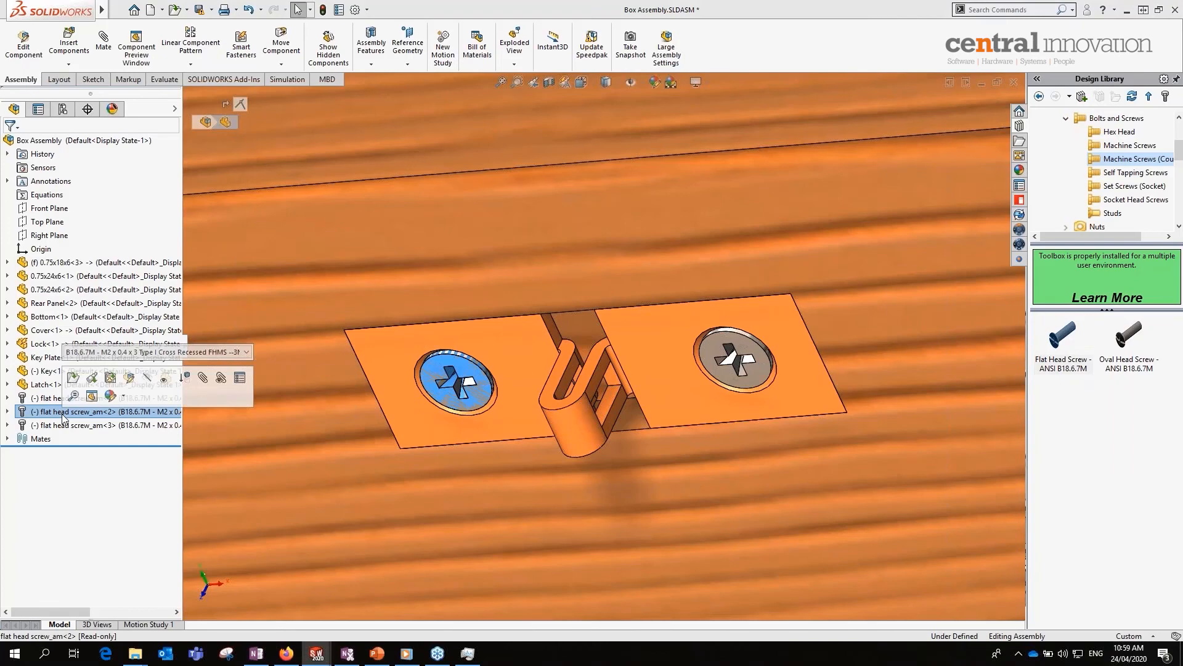
key("Delete")
left_click(669, 266)
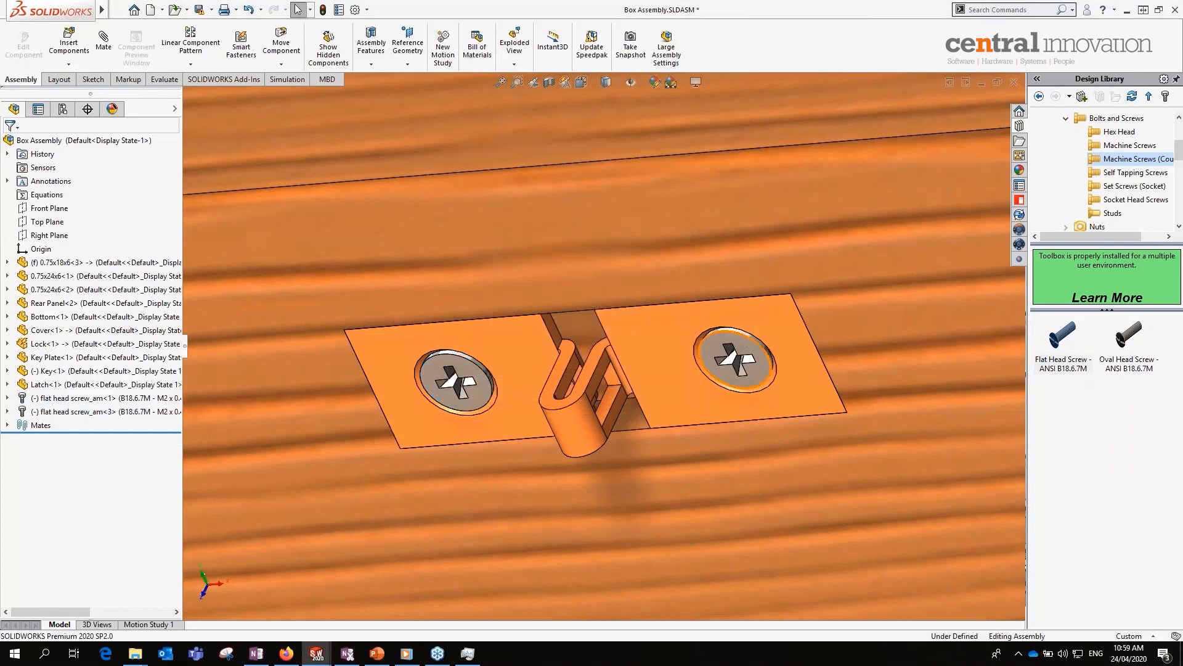
scroll(638, 406, "up", 2)
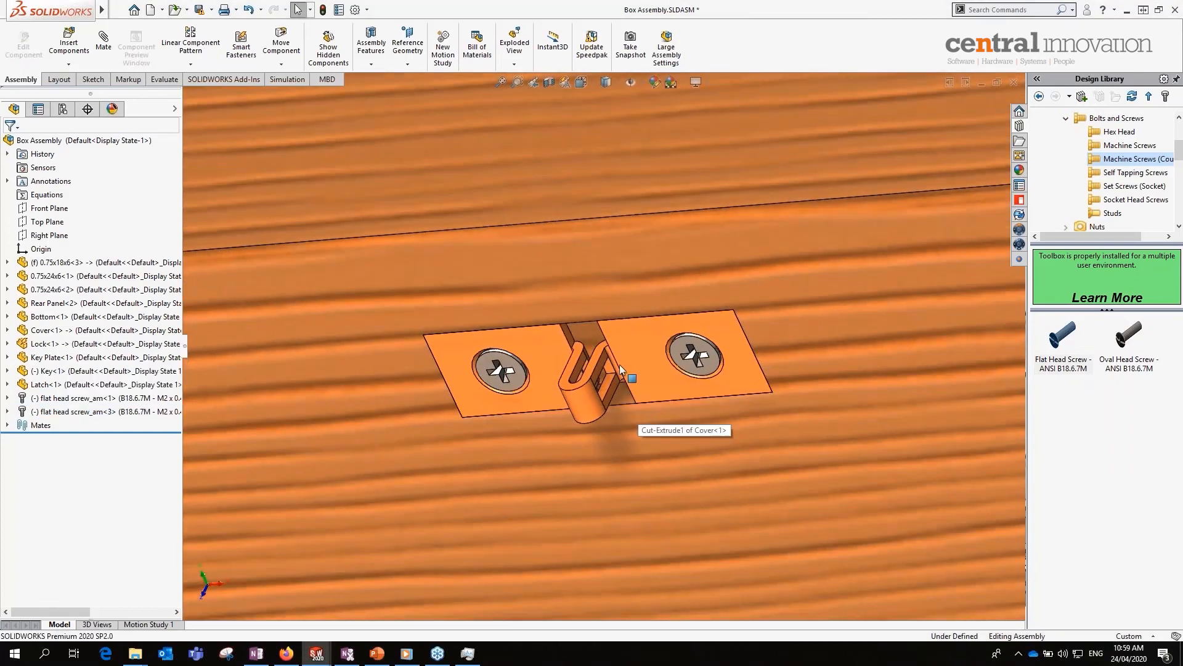
scroll(619, 364, "up", 3)
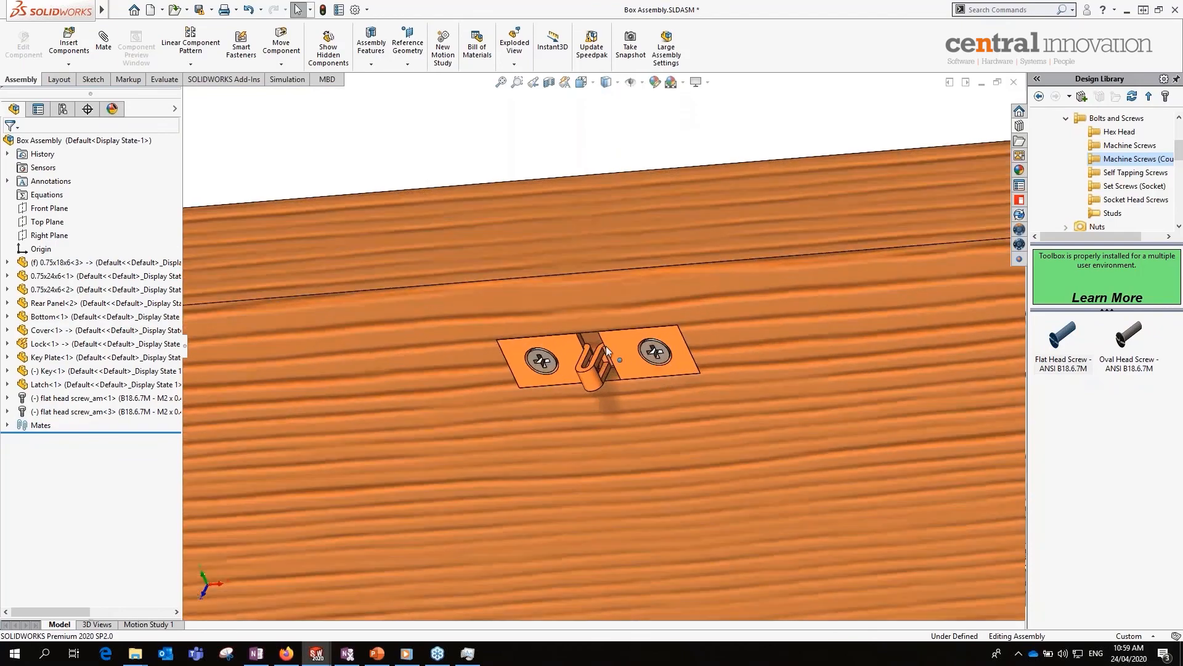
scroll(605, 346, "up", 3)
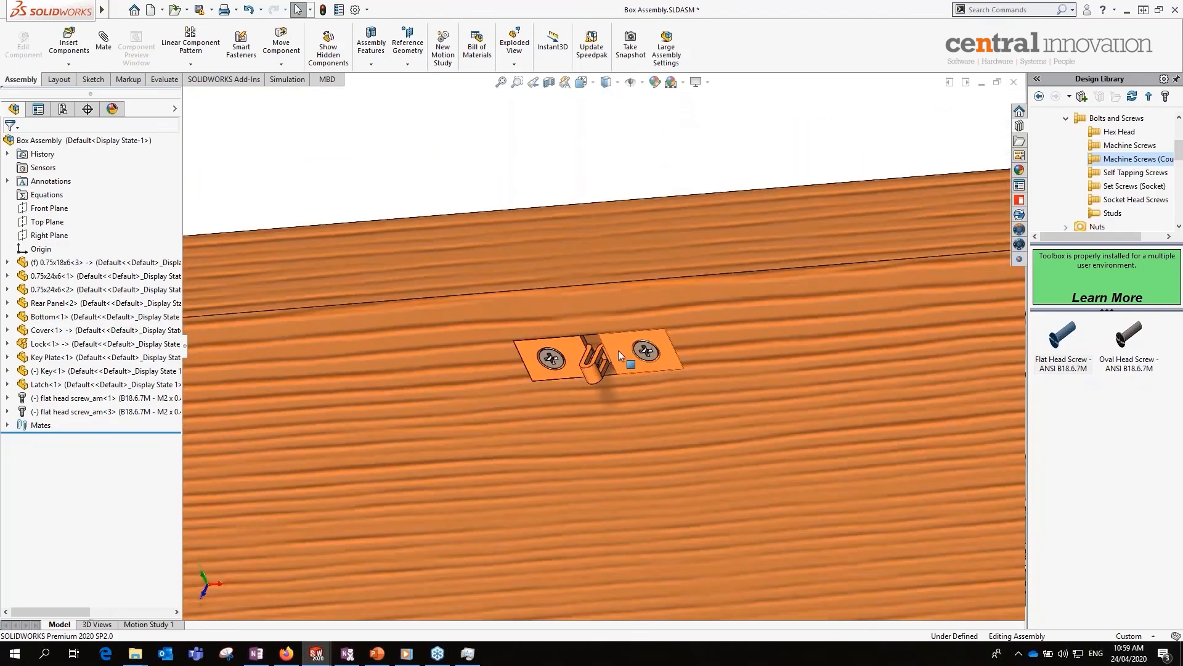
- Search the commands for "smart" and locate where the Make Smart Component command sits
left_click(992, 10)
type("sma")
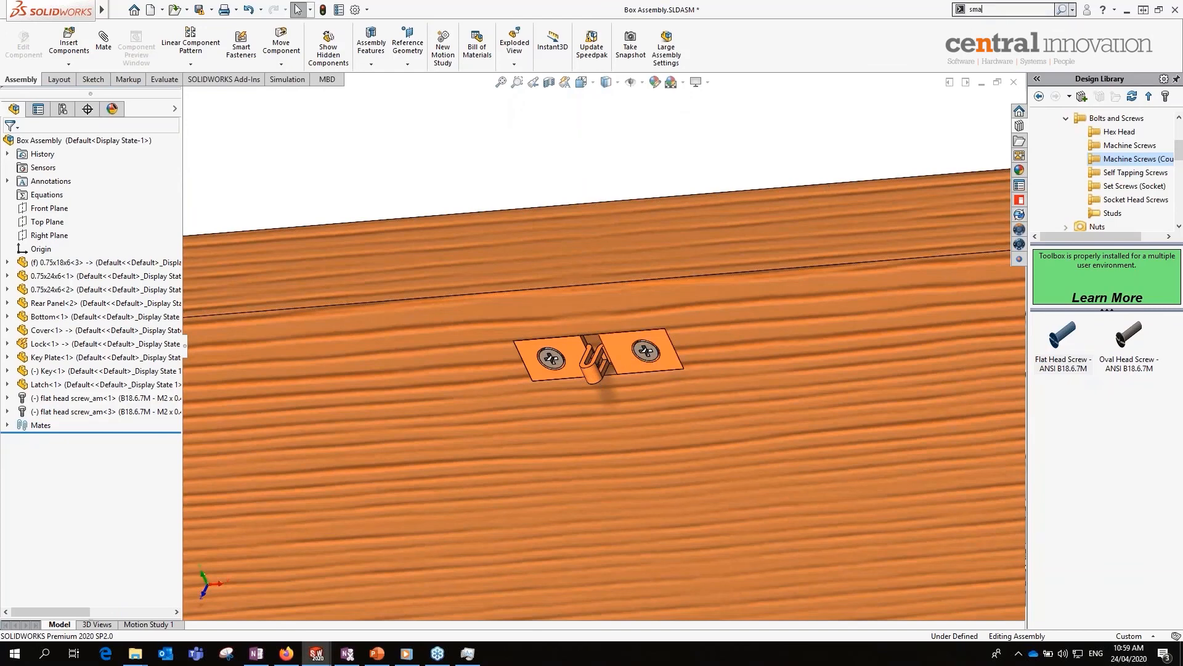
type("rt")
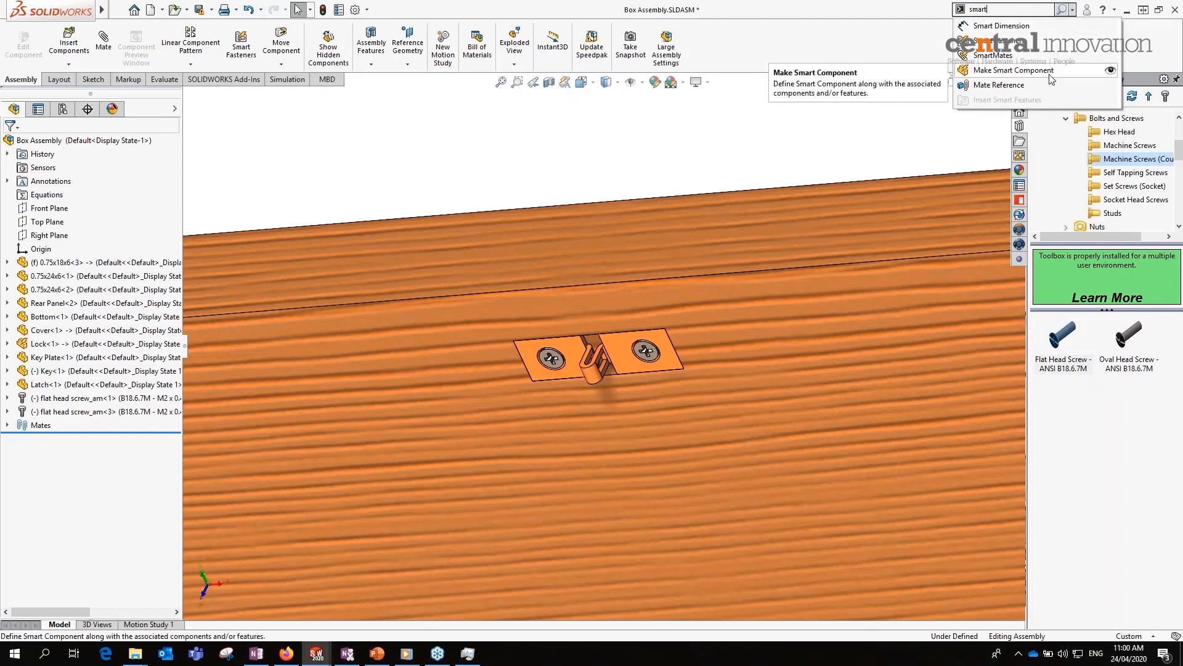
left_click(1111, 72)
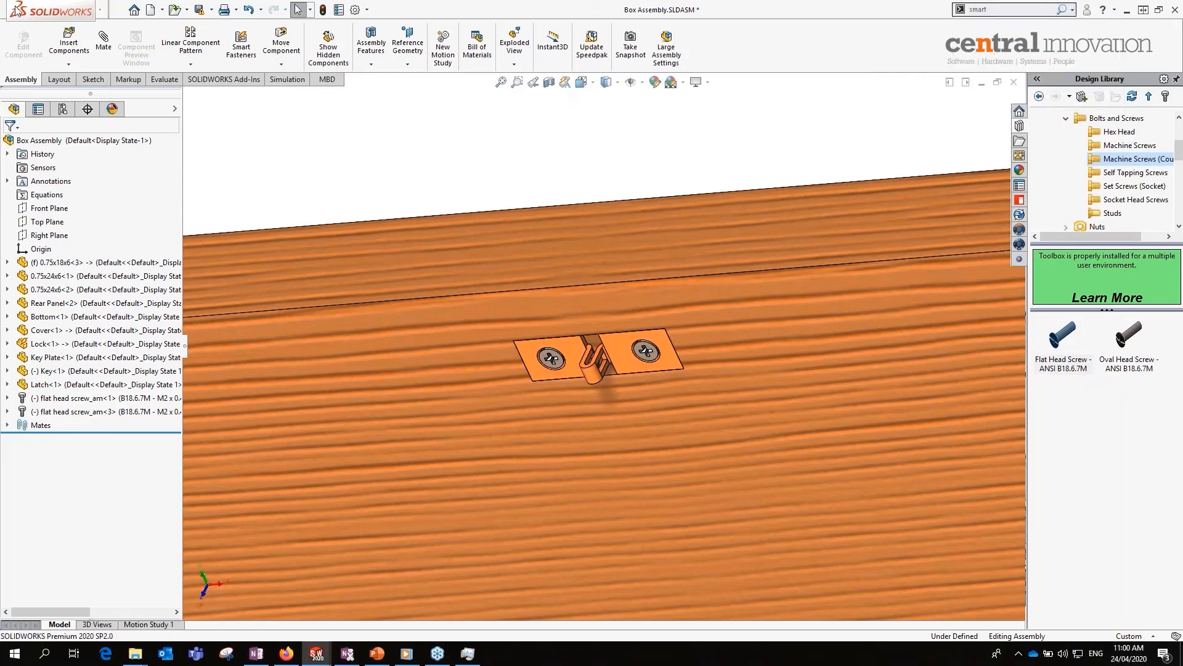
mouse_move(17, 9)
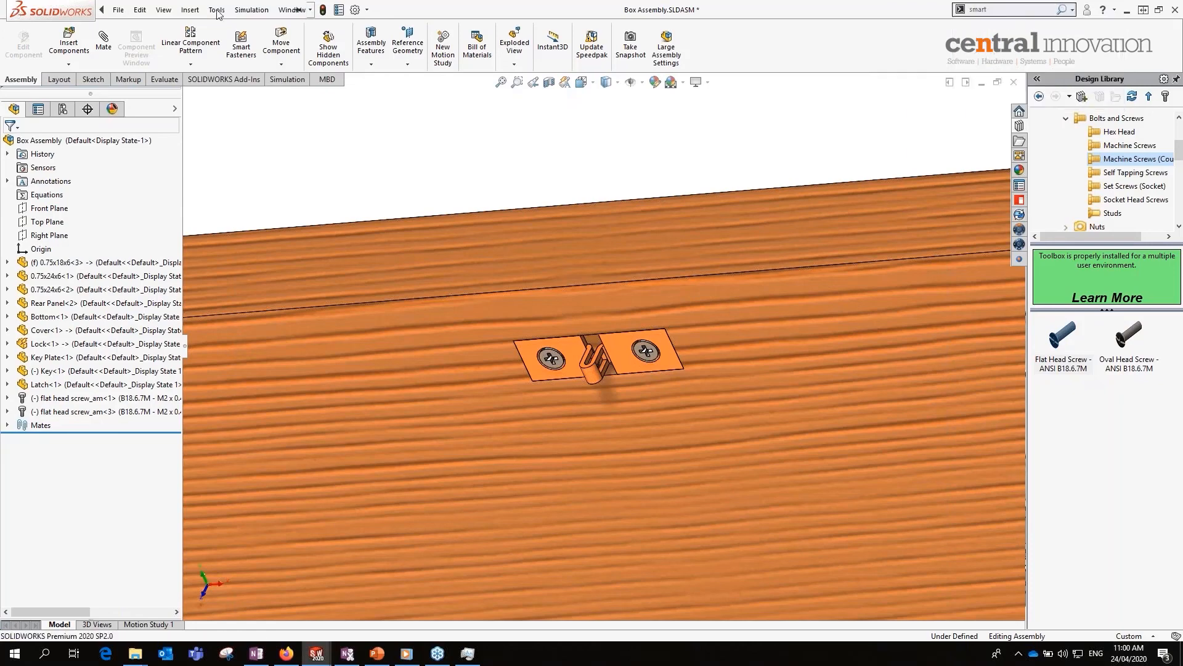
left_click(217, 9)
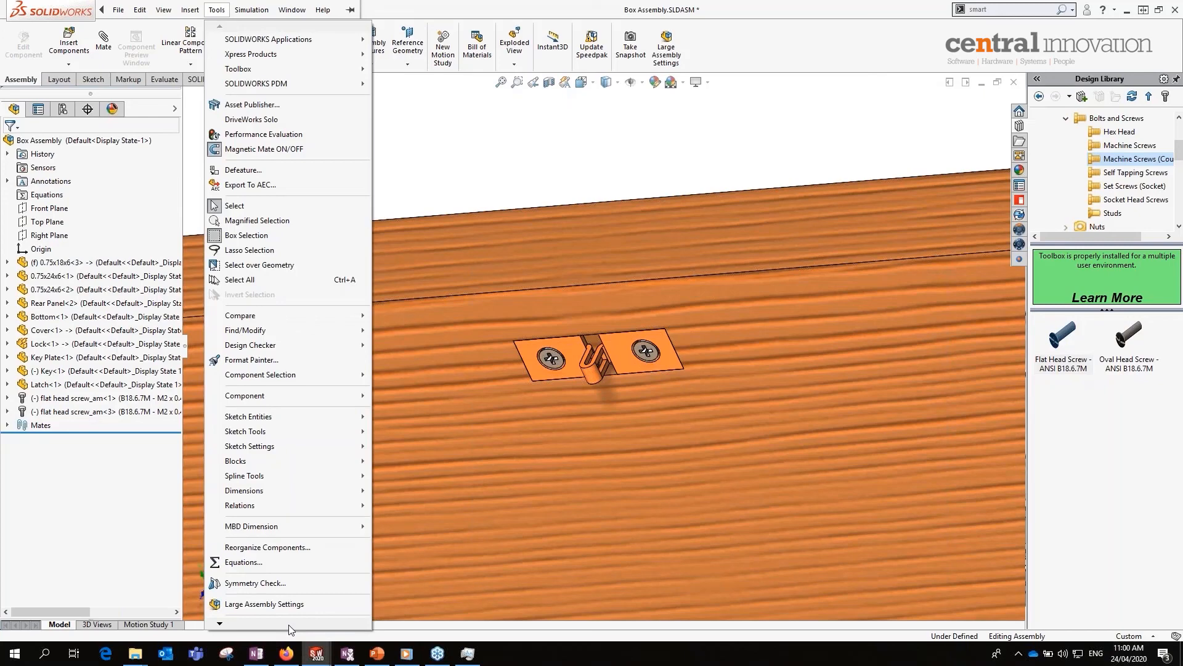
- Start Make Smart Component with the Latch as the smart component and both flat head screws as its associated components
left_click(1017, 9)
type("sm")
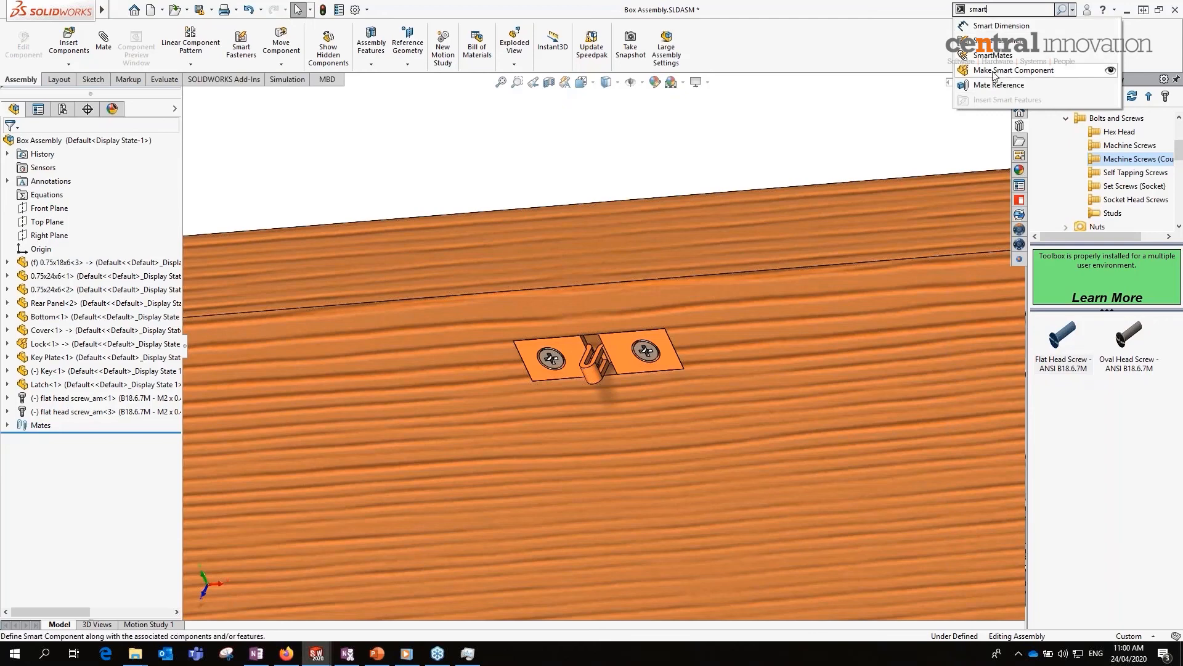
left_click(1003, 72)
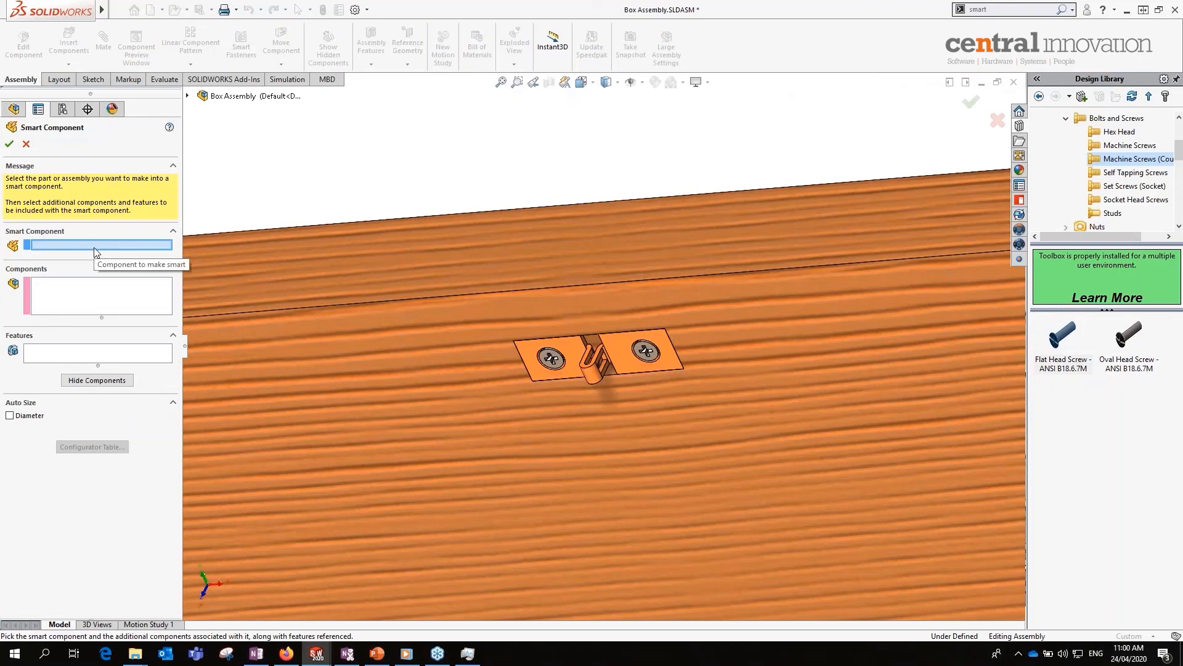
scroll(589, 339, "down", 3)
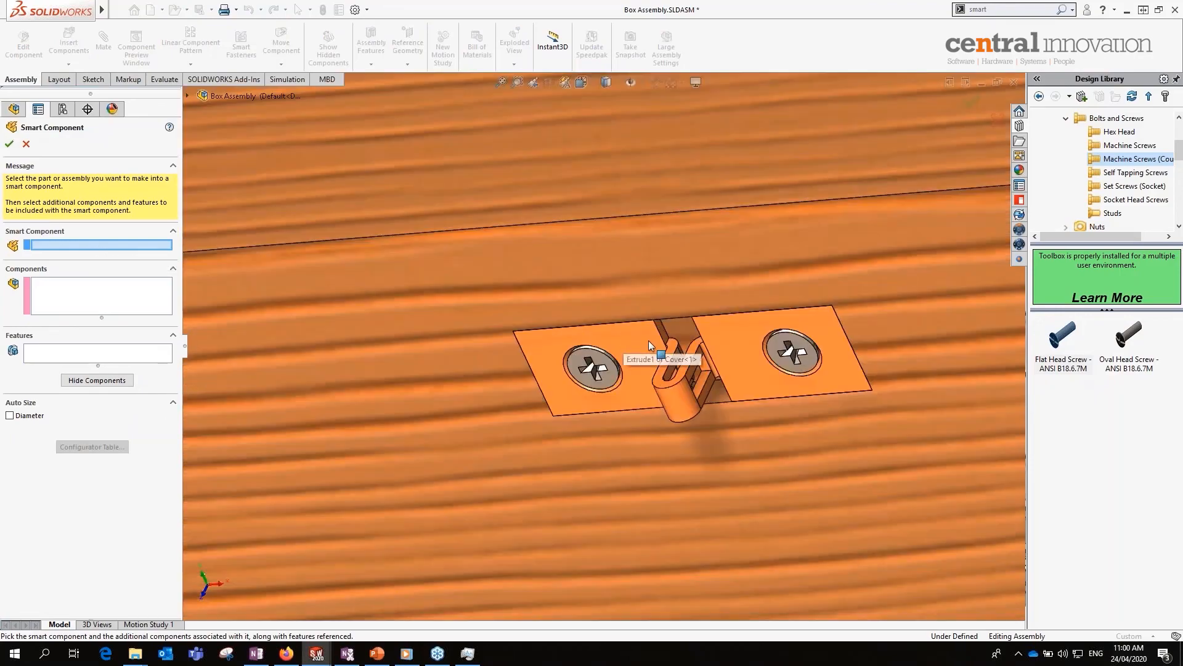
left_click(649, 344)
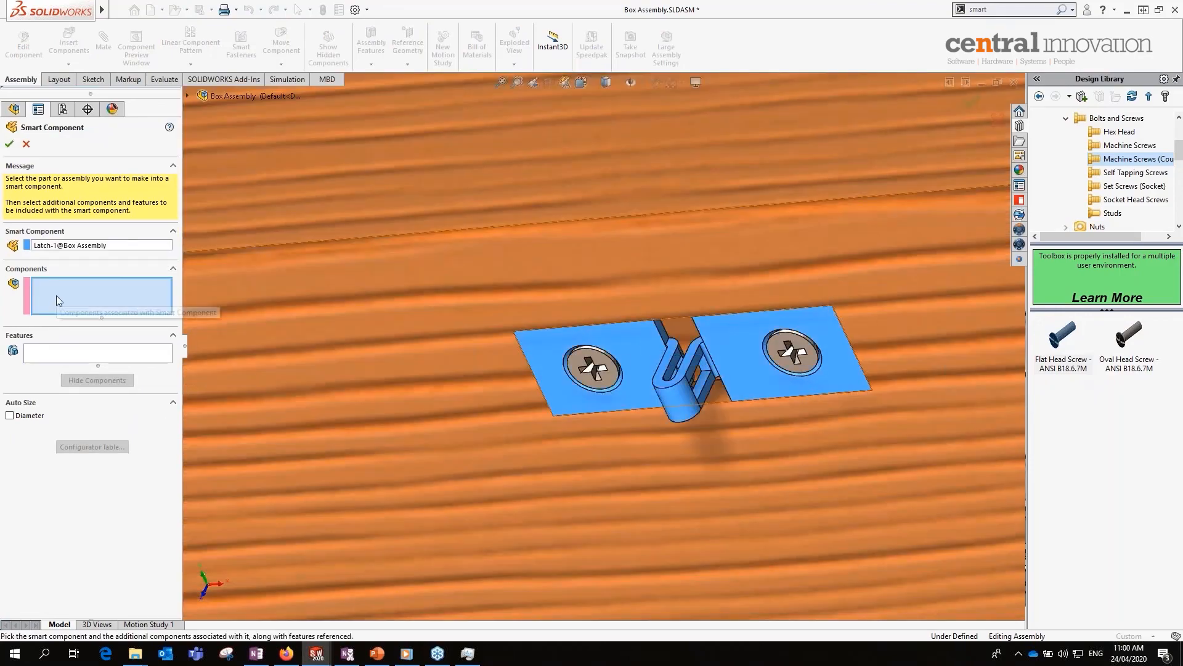
left_click(592, 369)
left_click(791, 353)
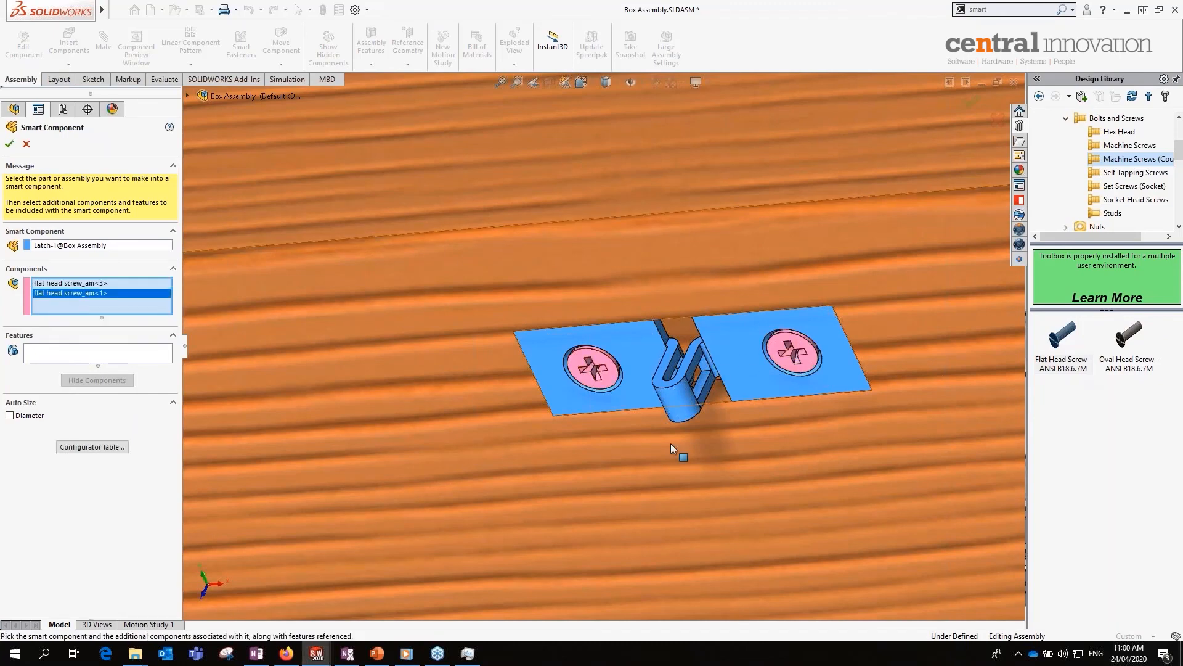
- Include the Cover's Cut-Extrude1 recess as the smart component's feature and finish the definition
left_click(62, 355)
scroll(617, 338, "down", 4)
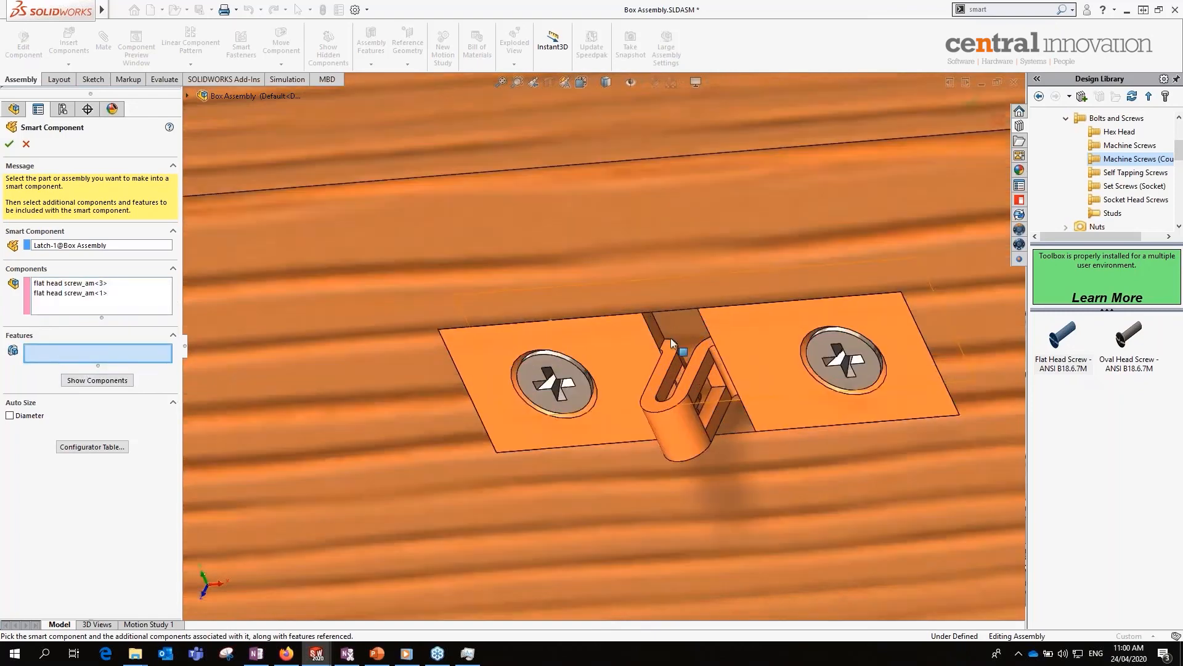
left_click(677, 327)
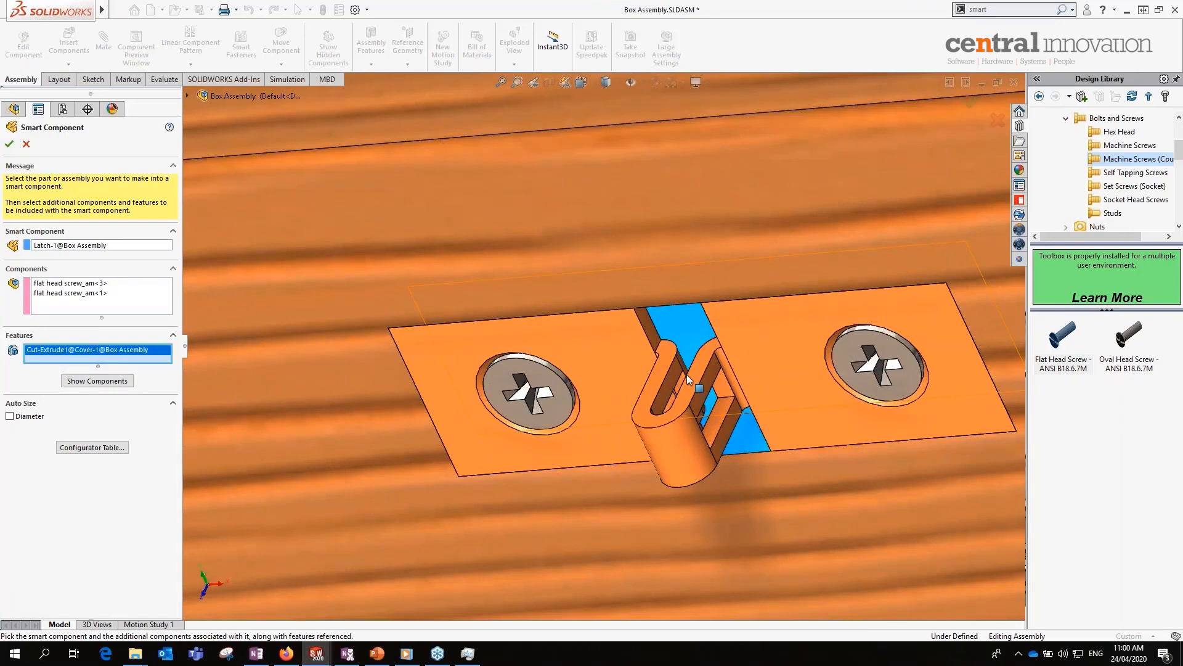
left_click(10, 146)
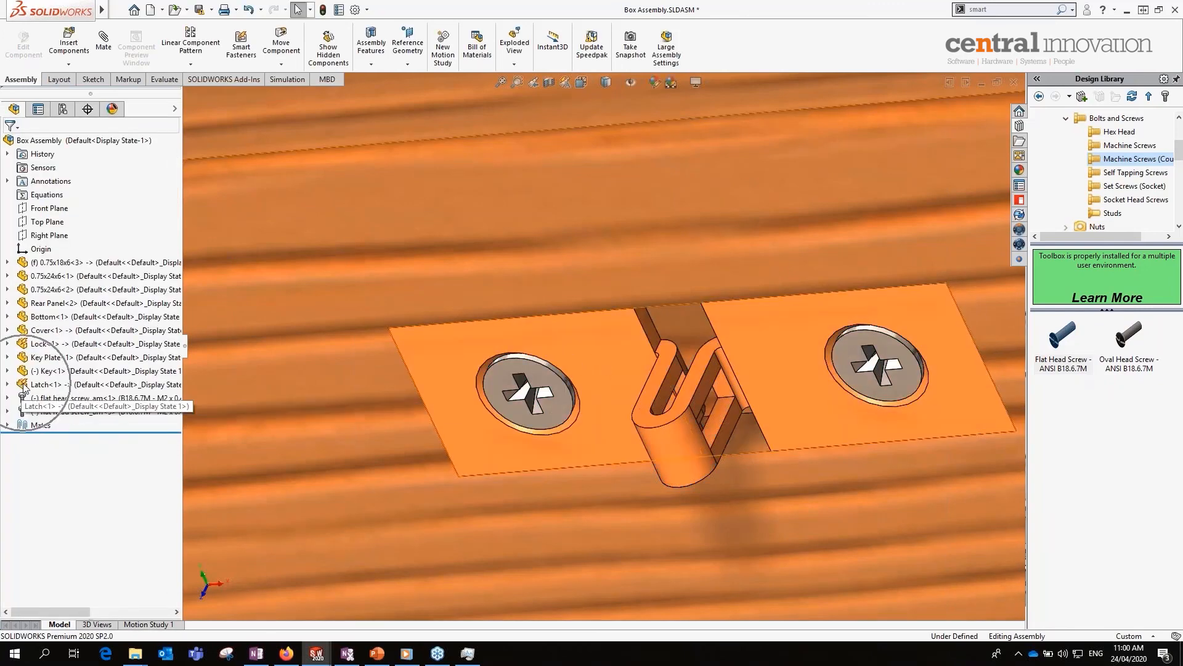
- Save the Box Assembly together with all of its modified component files
key("ctrl")
key("ctrl")
key("ctrl")
scroll(569, 191, "up", 2)
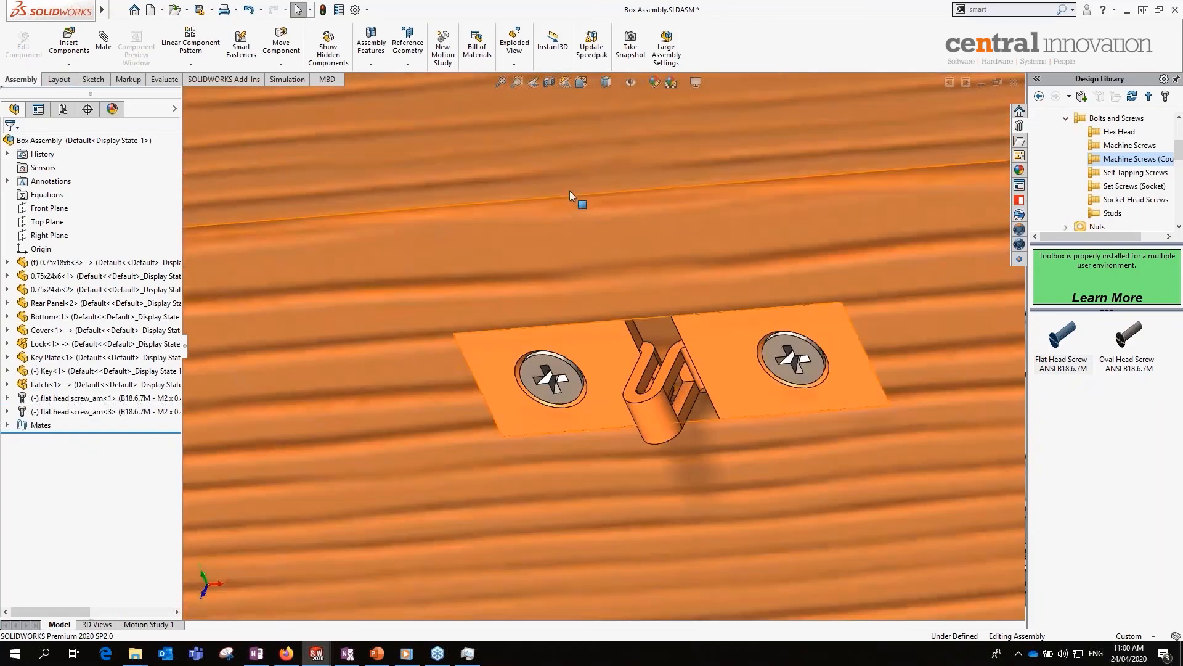
scroll(569, 190, "up", 2)
key("ctrl+s")
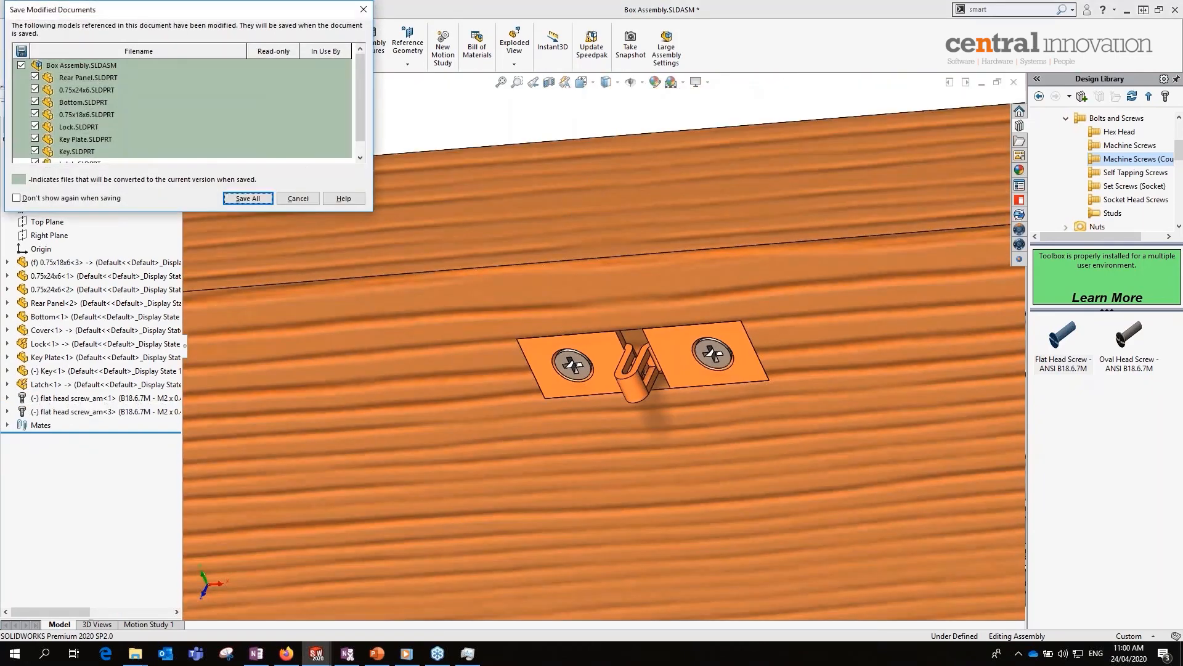
left_click(247, 196)
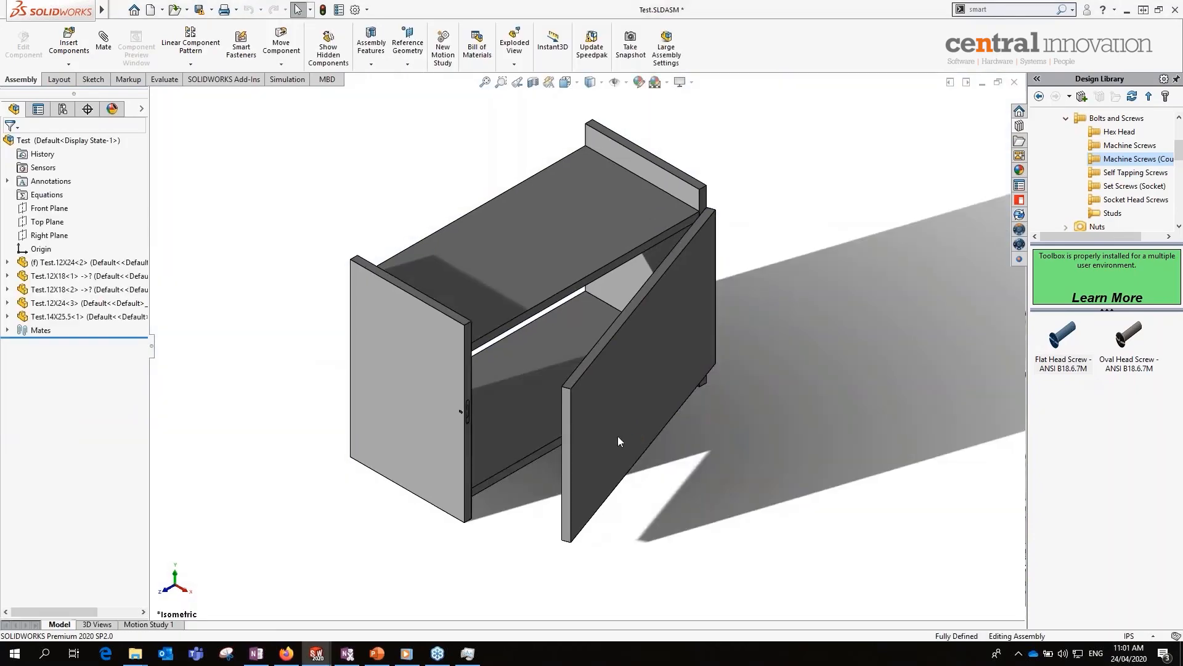
- Copy the Latch from the Box Assembly and paste it into the Test assembly beside the door panel
middle_click_drag(661, 413, 740, 376)
scroll(758, 352, "down", 7)
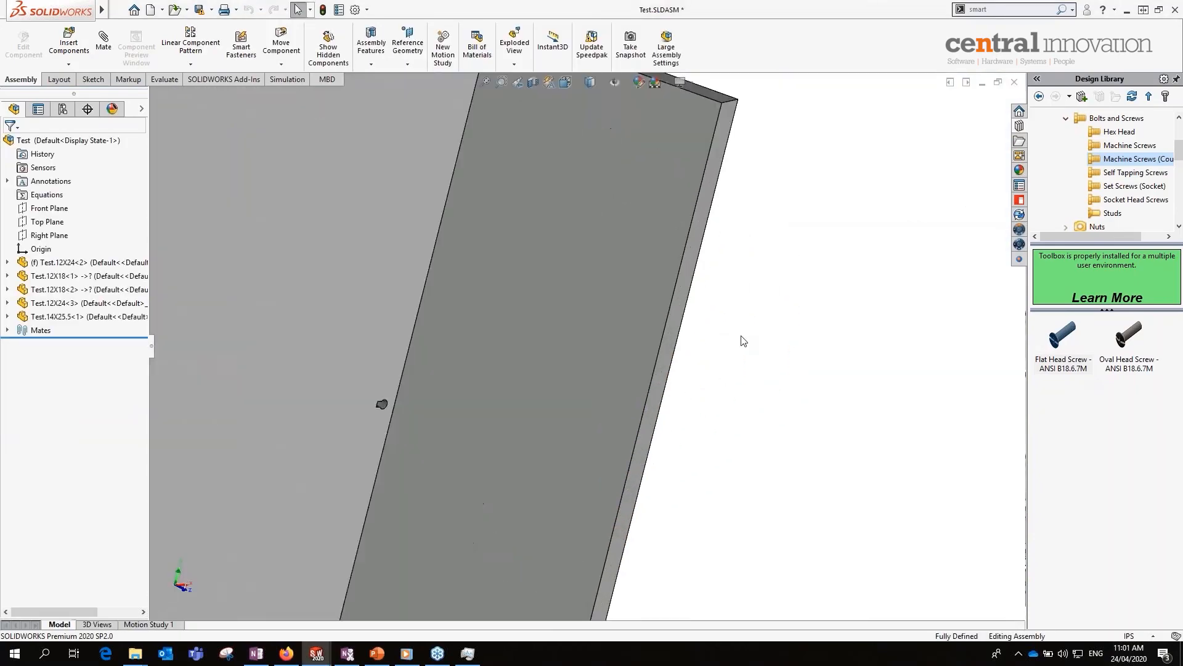
key("ctrl+Tab")
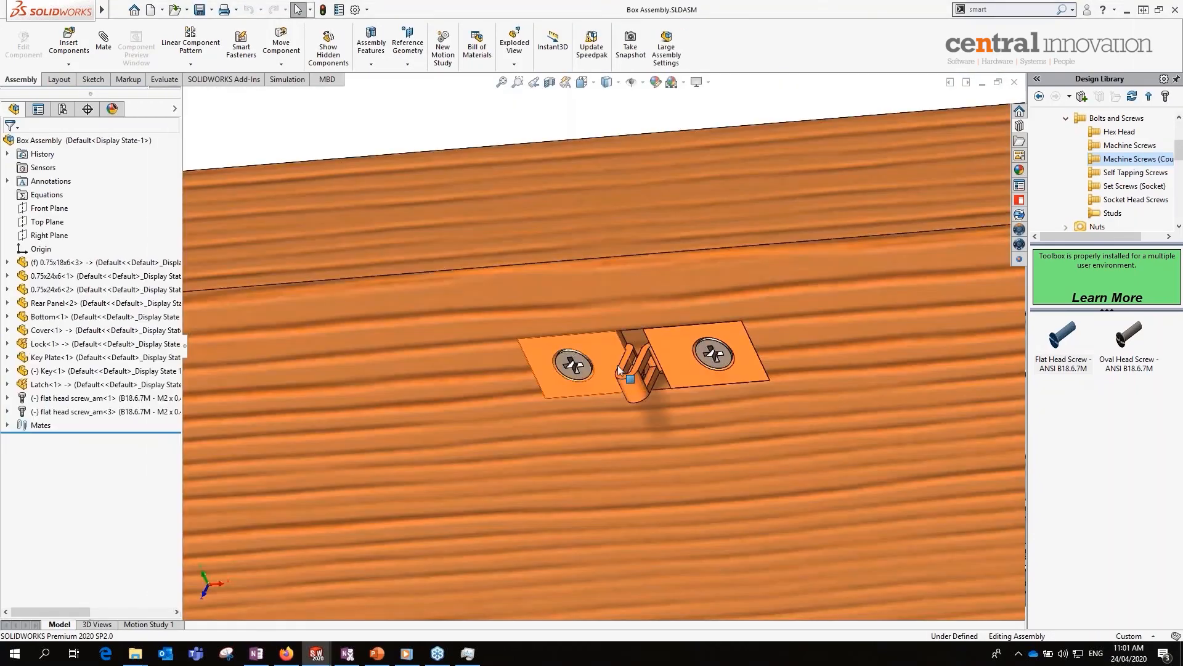
left_click(618, 365)
left_click(71, 385)
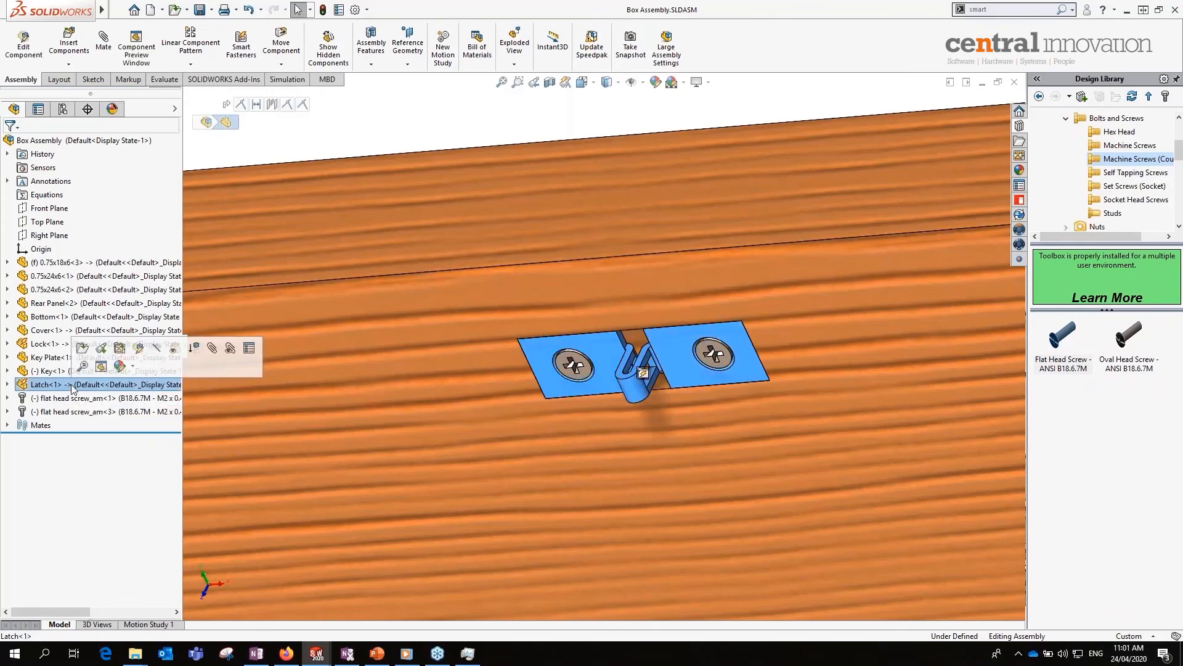
left_click(418, 112)
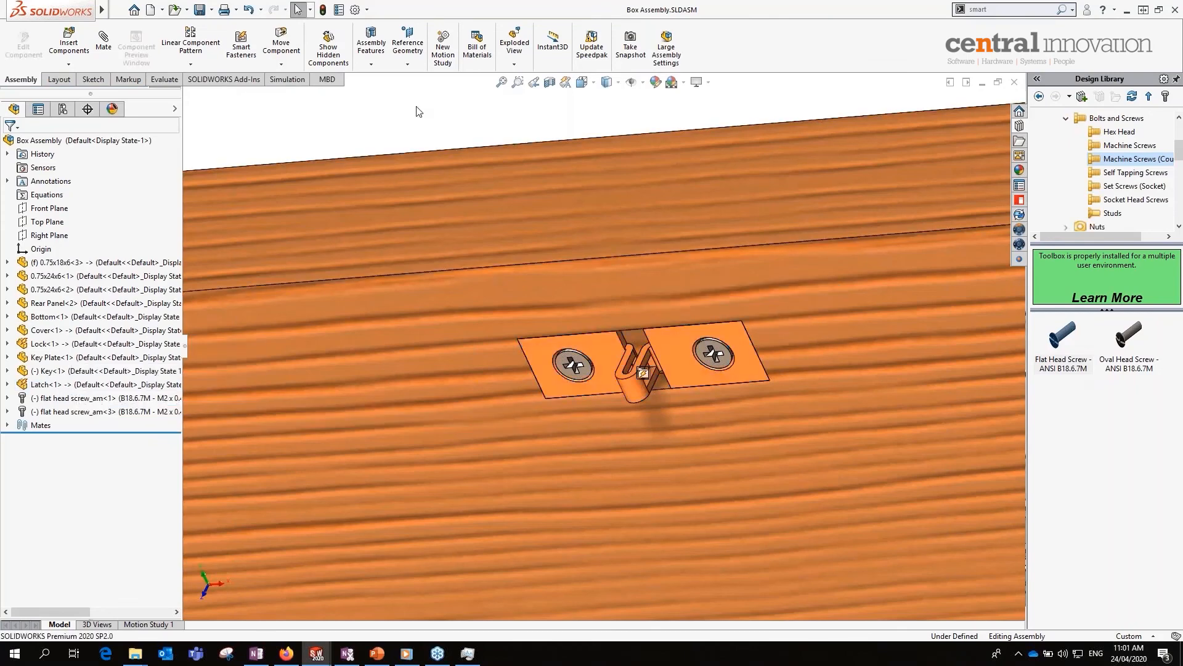
key("ctrl+Tab")
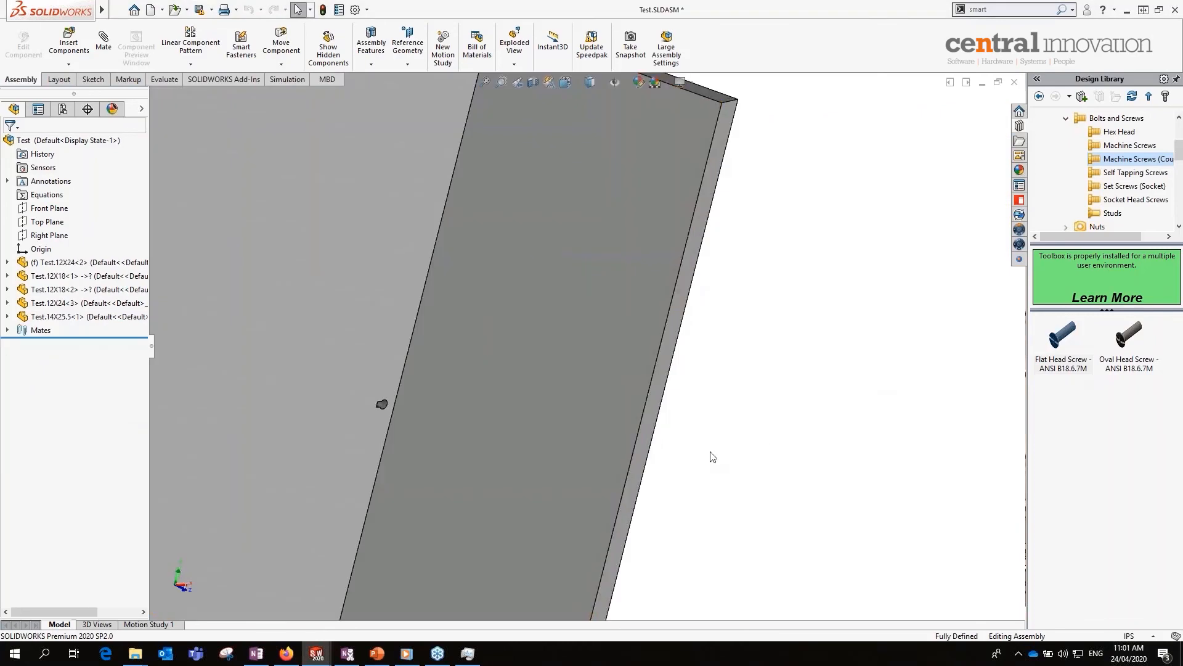
key("ctrl+v")
scroll(704, 443, "down", 6)
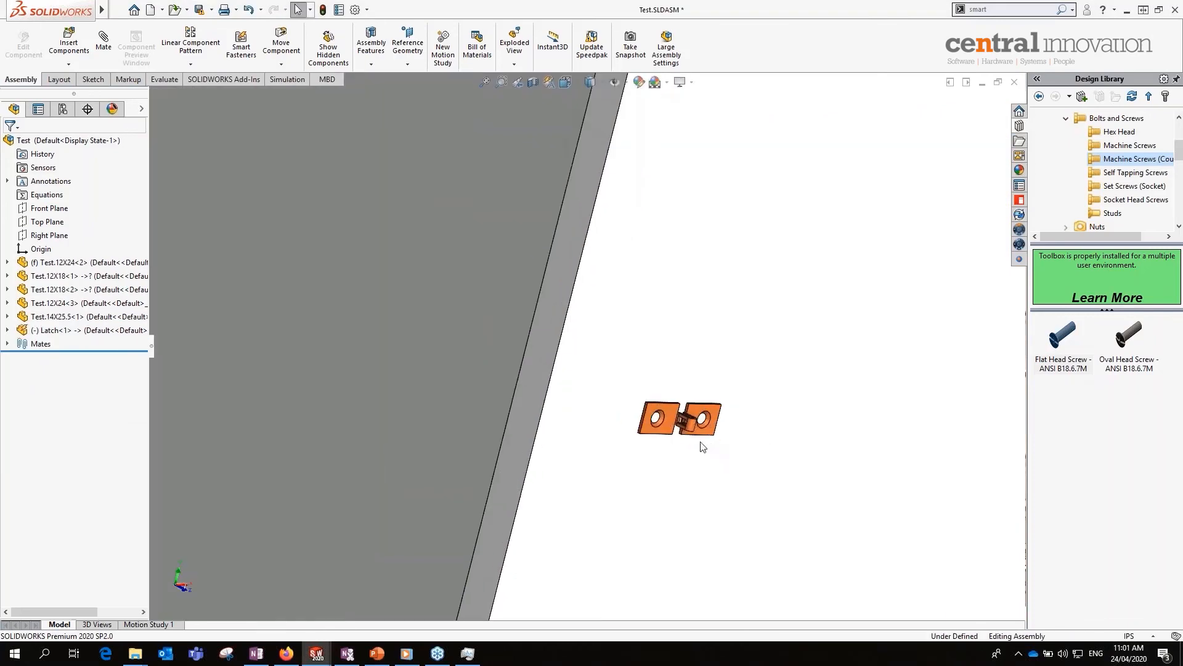
- Add a coincident mate between the Latch's flat plate face and the large face of the Test.14X25.5 door panel
middle_click_drag(651, 403, 603, 454)
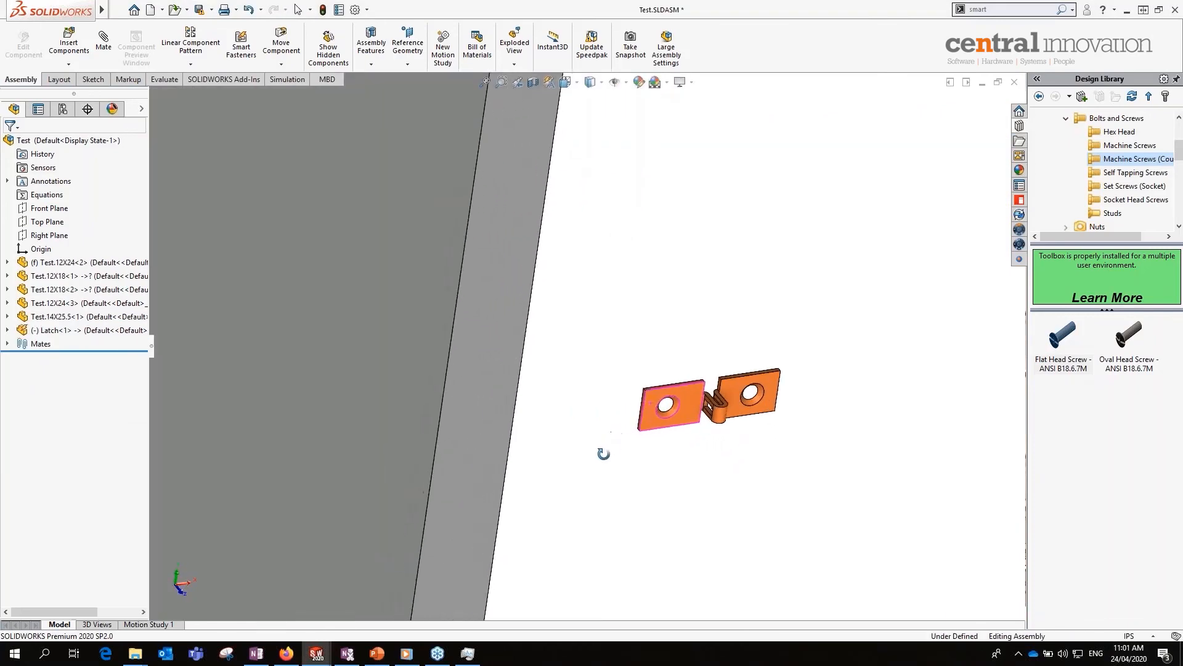
left_click(687, 400)
left_click(419, 296, "ctrl")
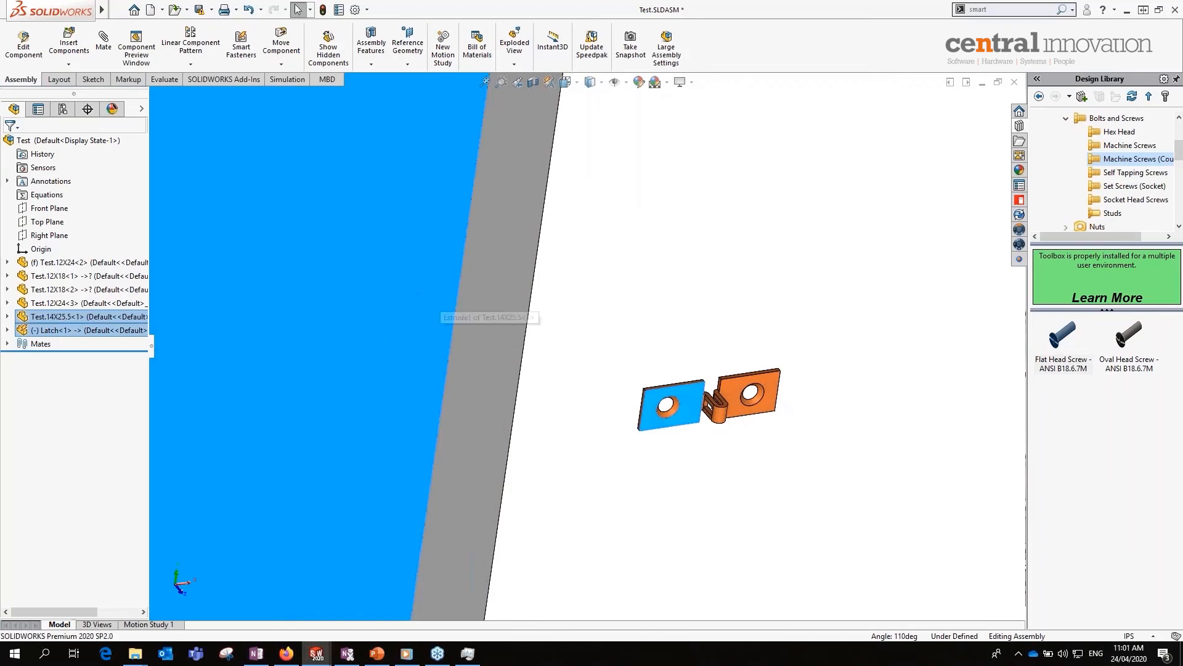
left_click(644, 305)
left_click(684, 401)
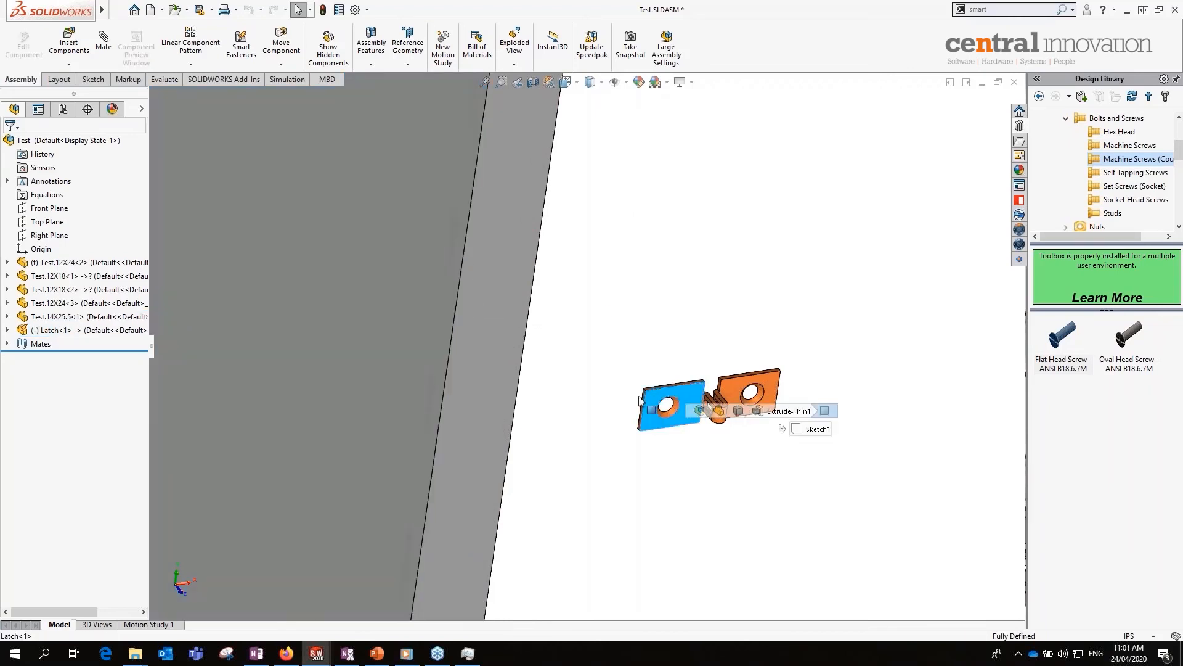
left_click(434, 308, "ctrl")
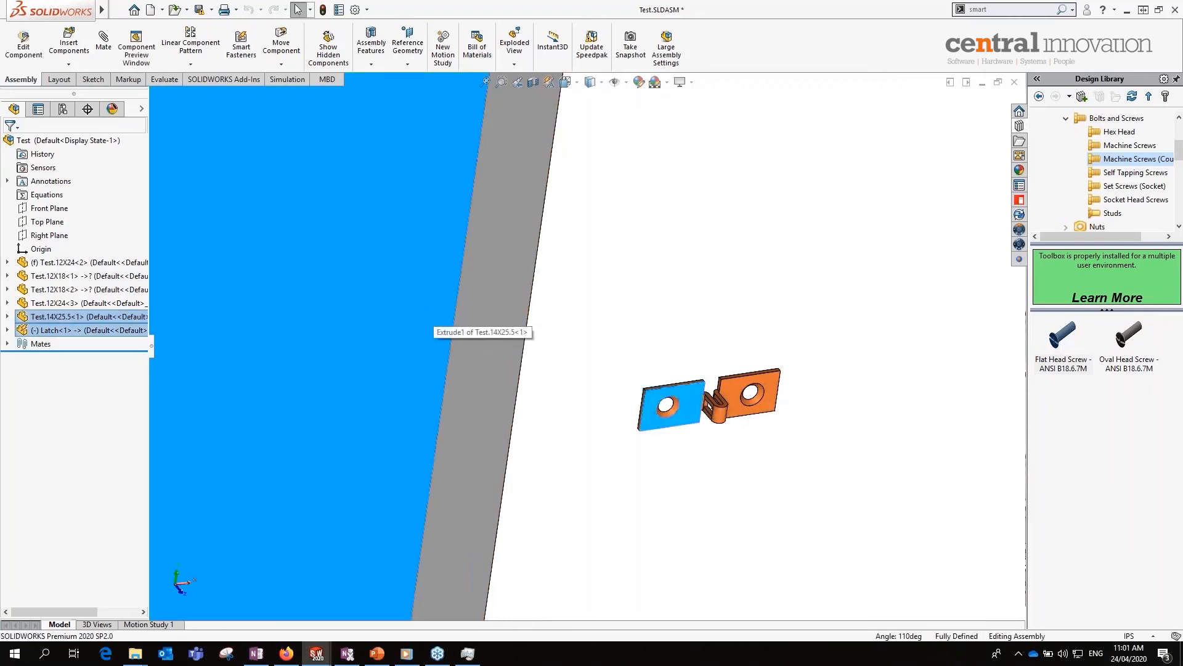
left_click(106, 49)
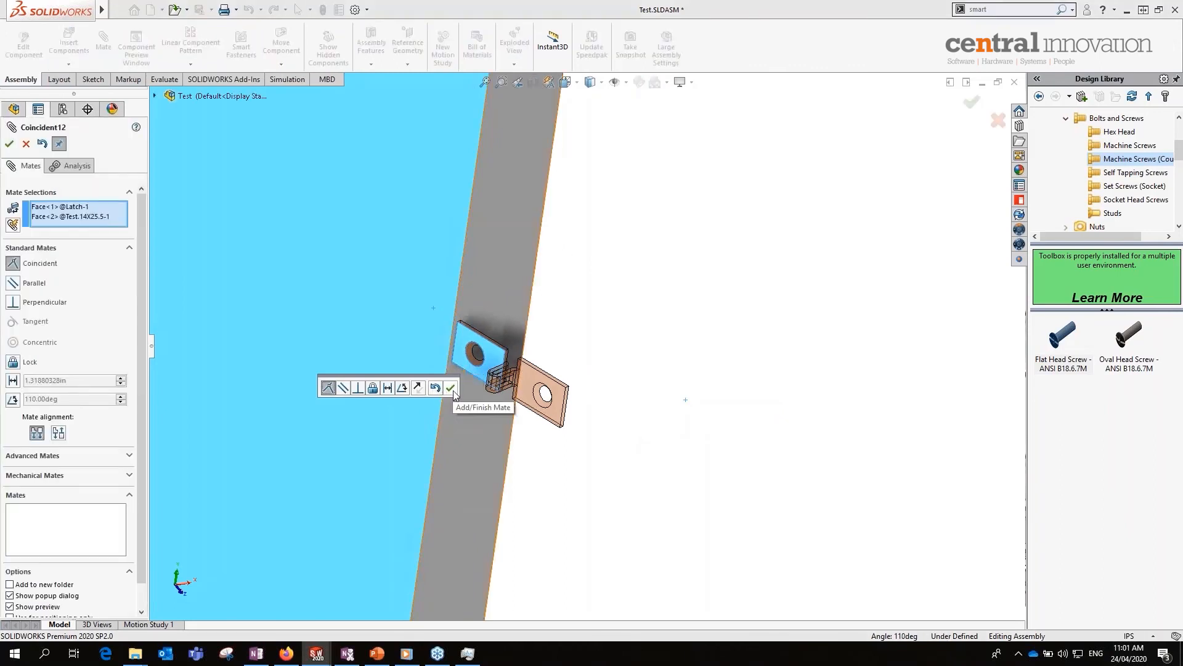
left_click(450, 389)
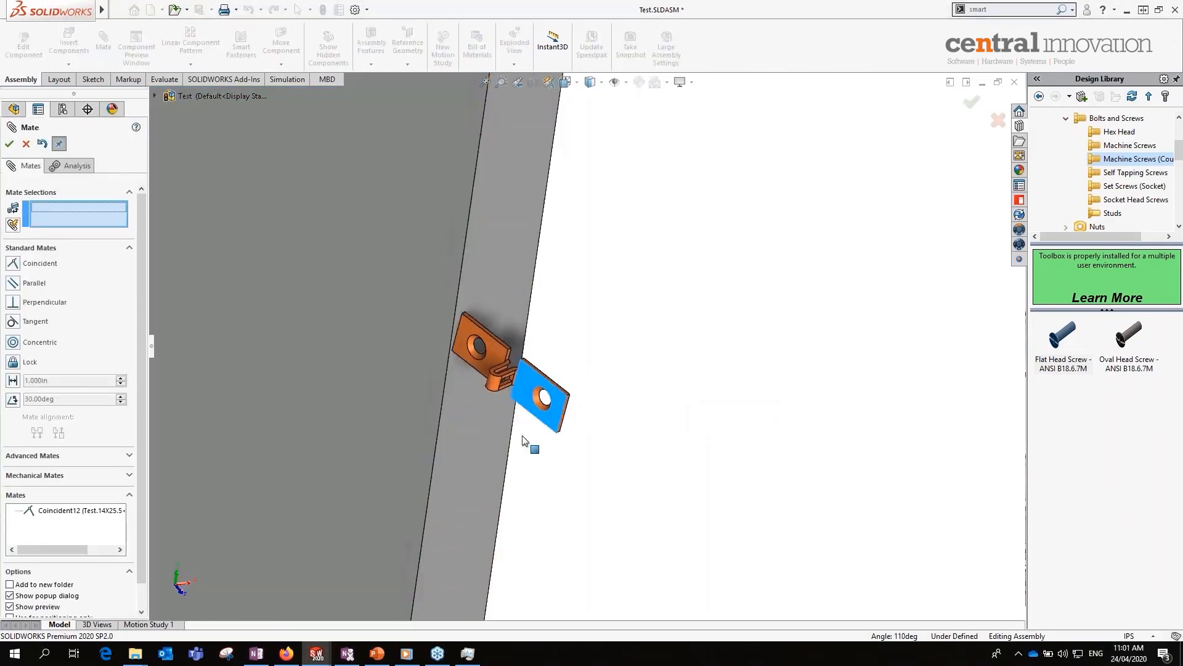
- Turn the Latch along the panel's edge and add a flipped 1.000 in distance mate between its side face and the panel's narrow side face
right_click_drag(410, 478, 401, 308)
scroll(538, 346, "down", 7)
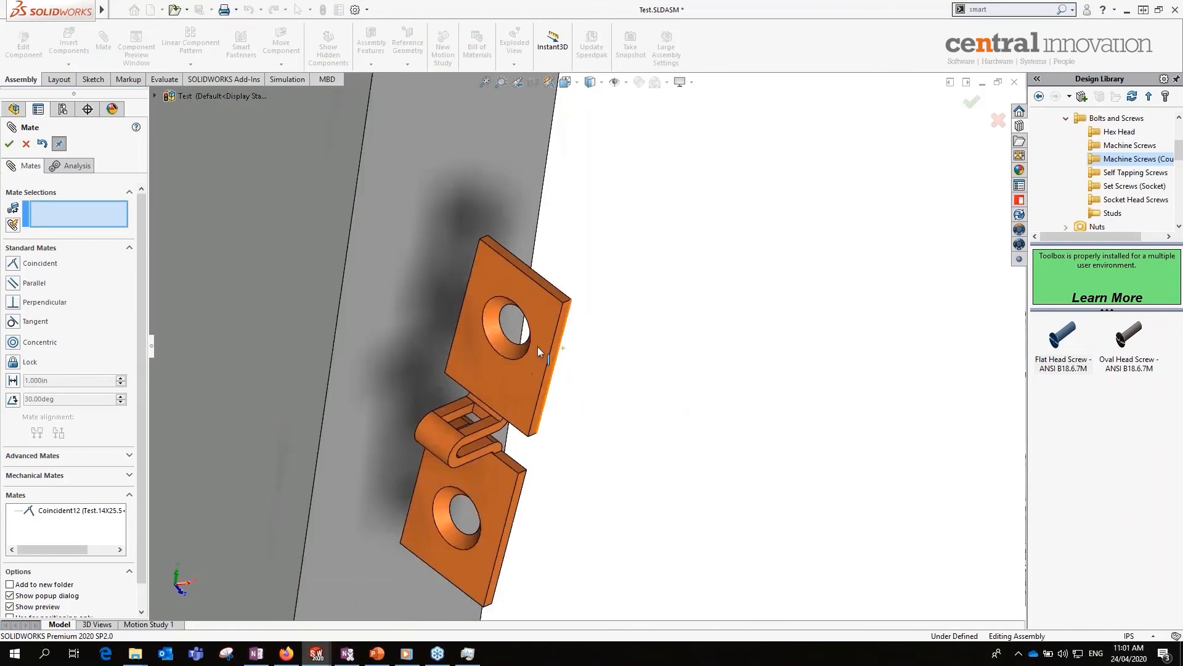
left_click(560, 322)
left_click(327, 264)
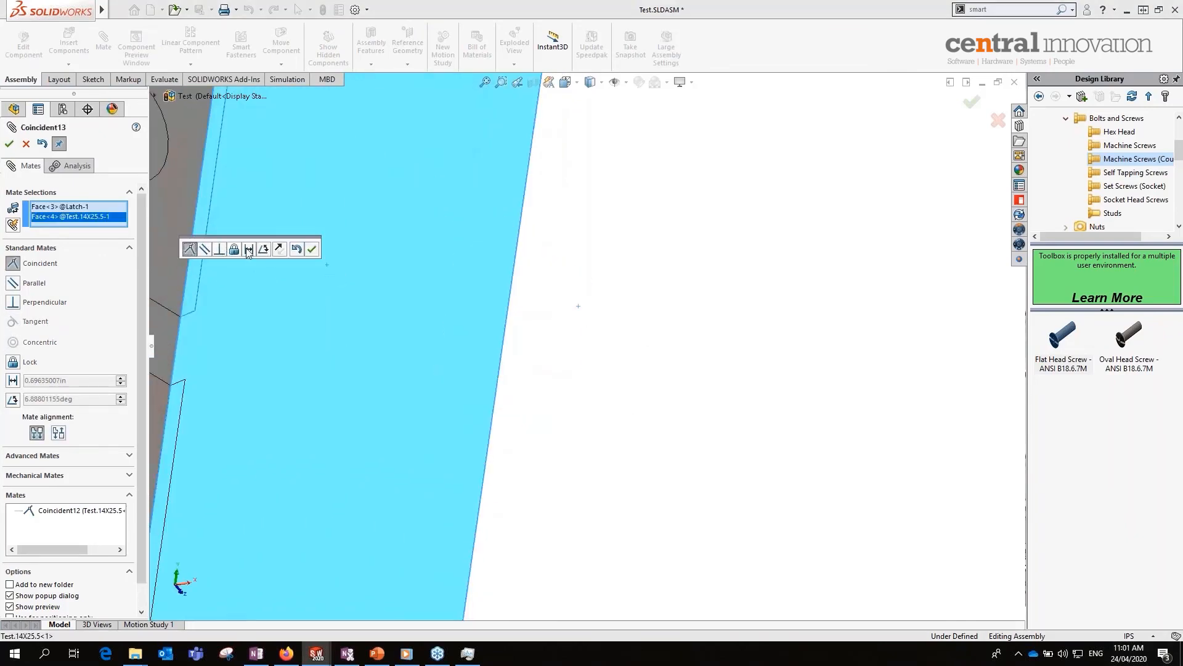
left_click(249, 249)
left_click(189, 265)
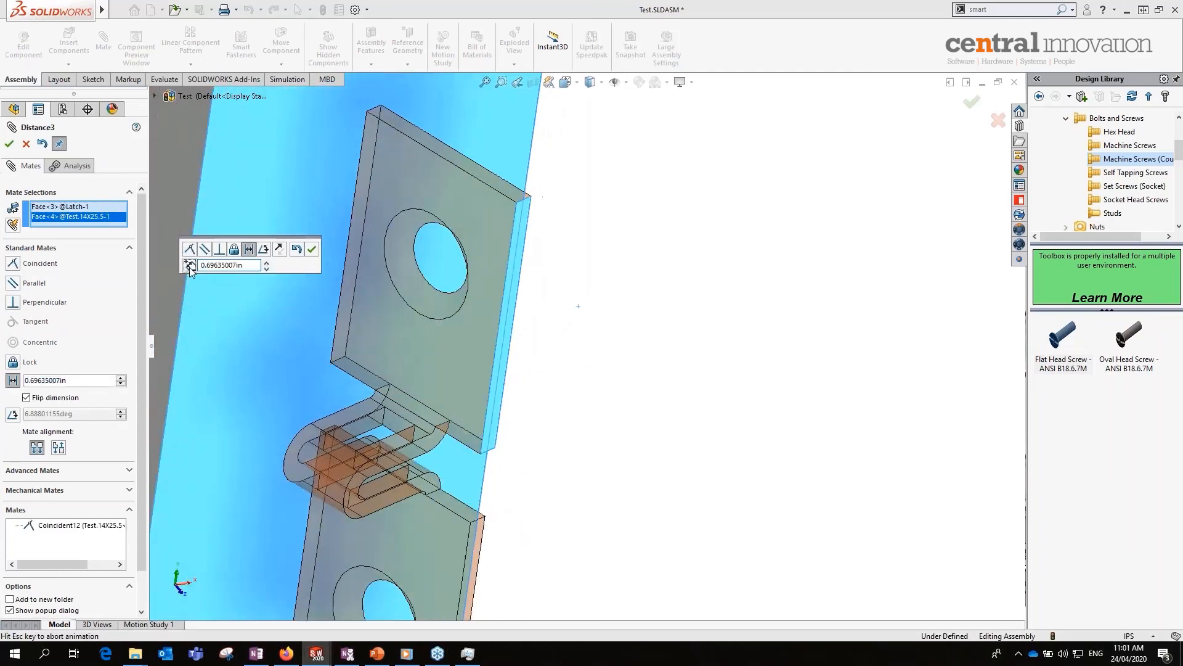
double_click(239, 265)
type("1.000in")
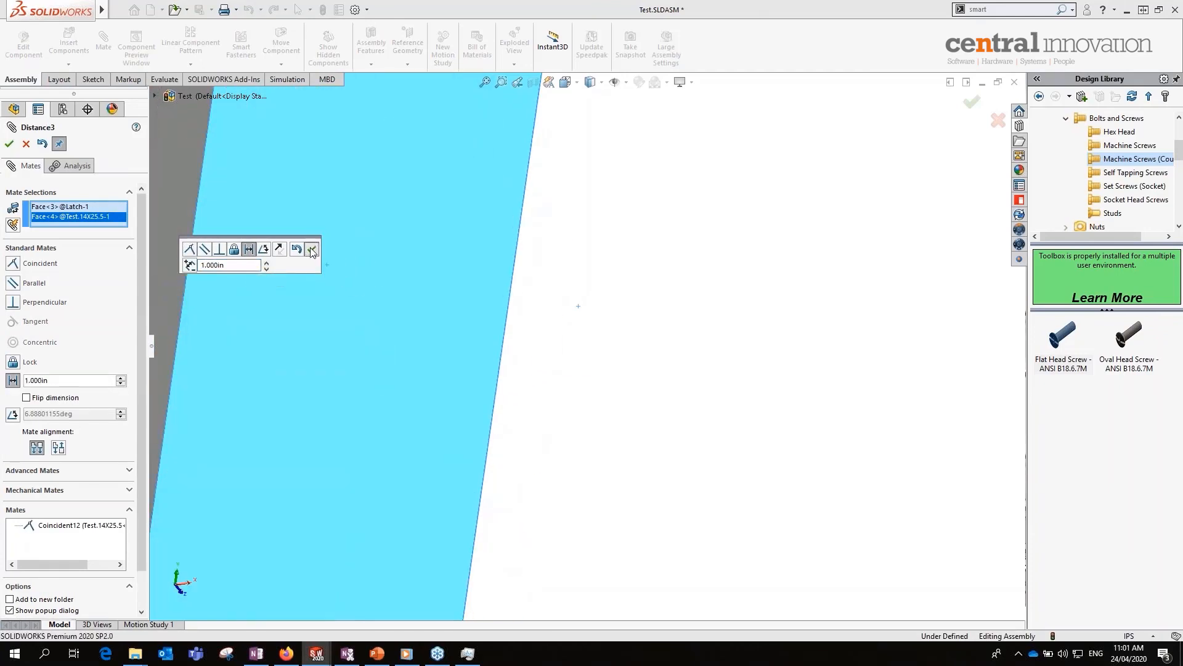
left_click(312, 249)
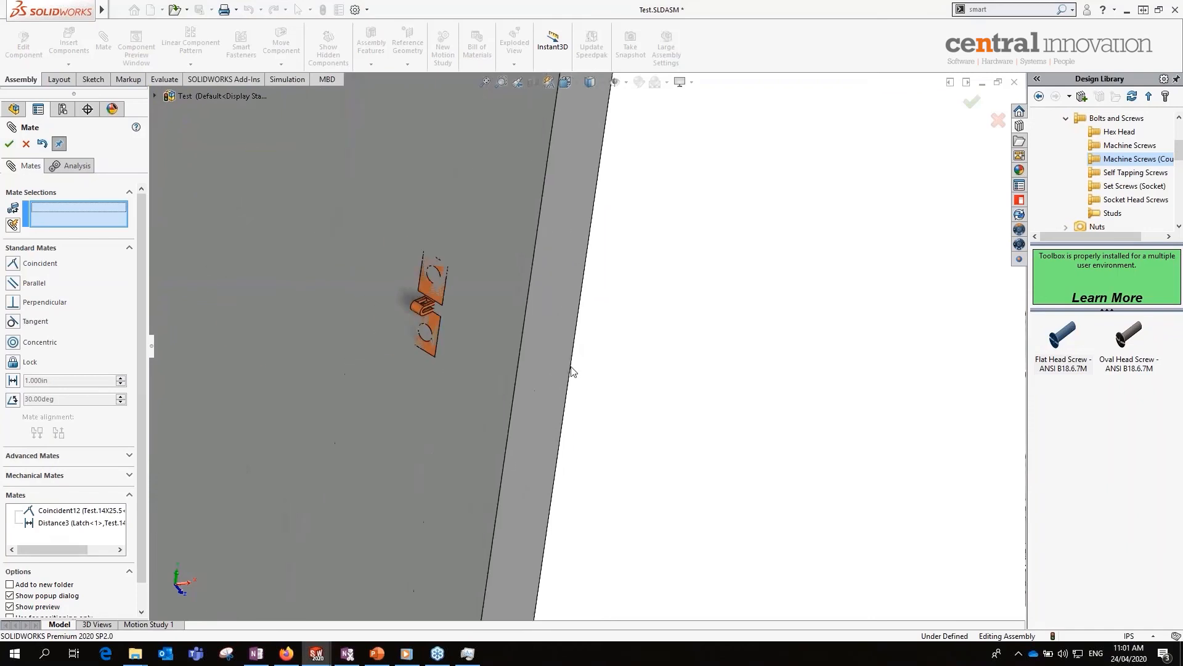
left_click(8, 144)
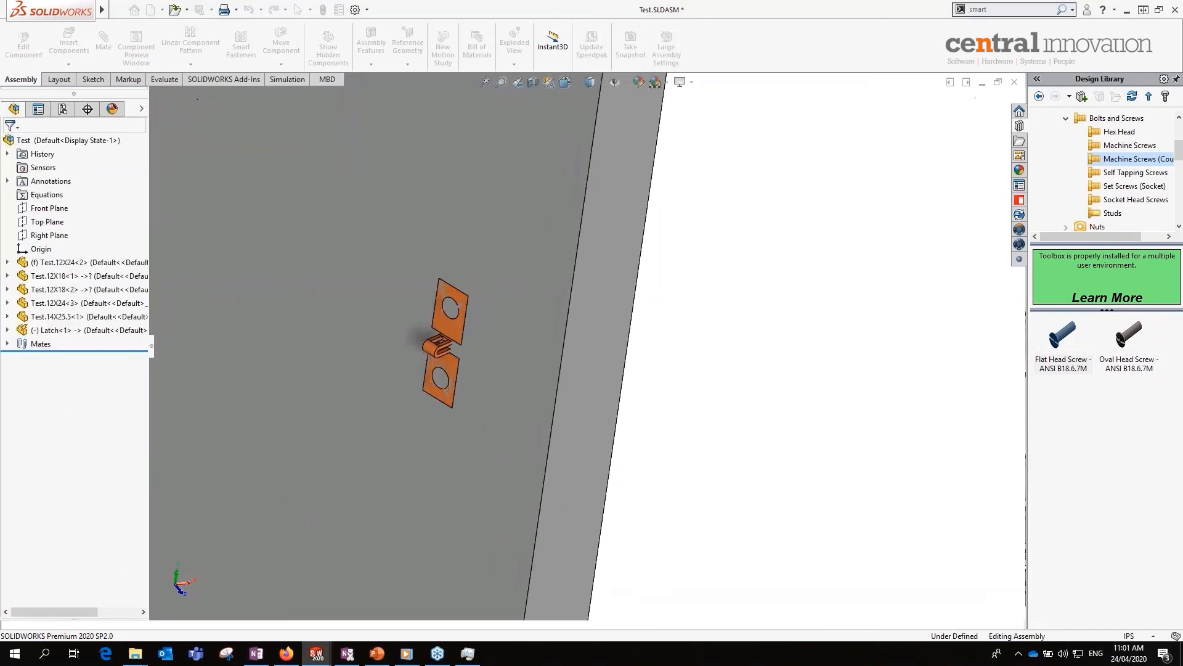
scroll(455, 338, "down", 3)
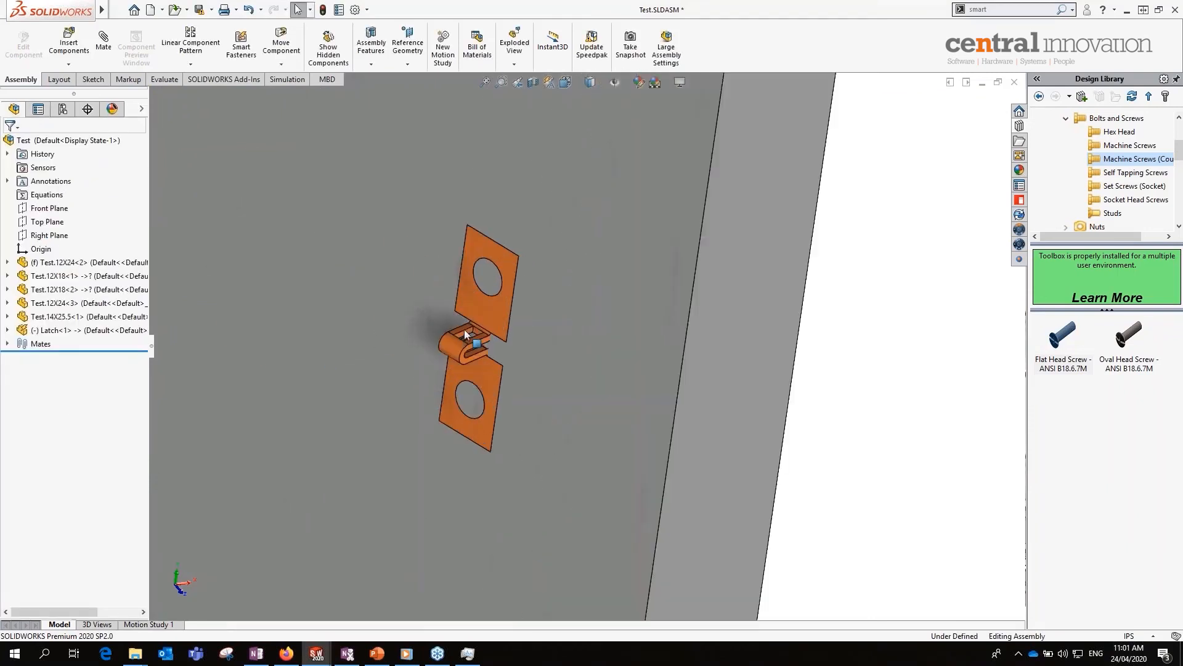
- Insert the Latch's smart features, with Cut-Extrude1 and both flat head screws, using the door panel's large face as the reference
scroll(465, 330, "down", 2)
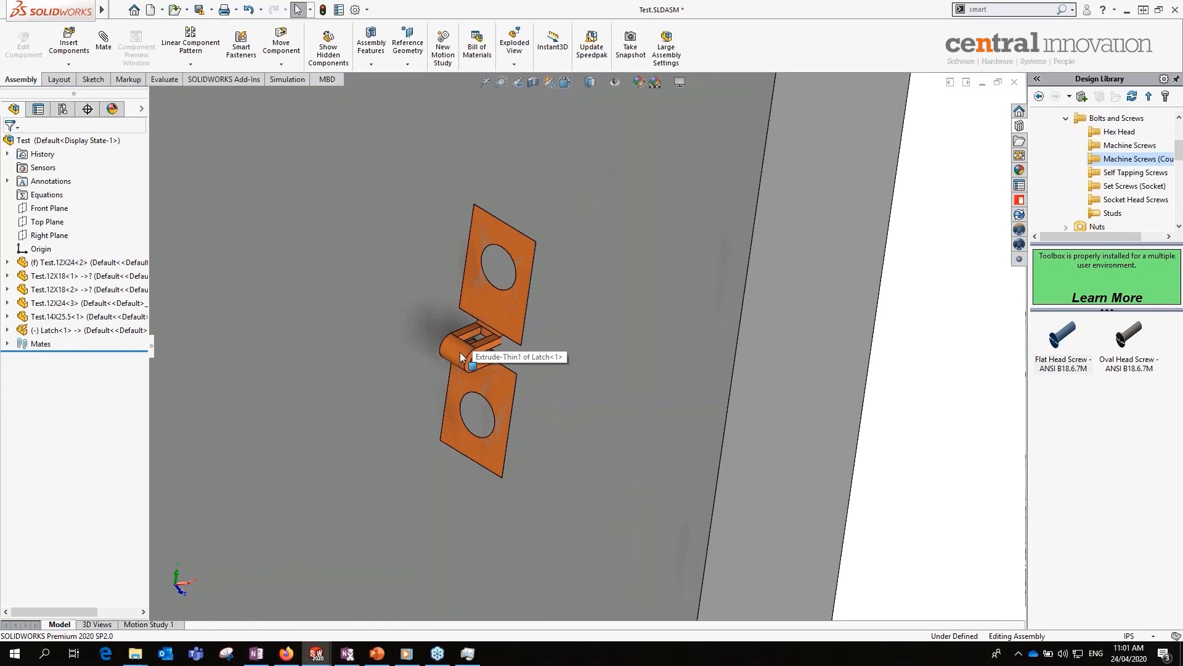
right_click(457, 353)
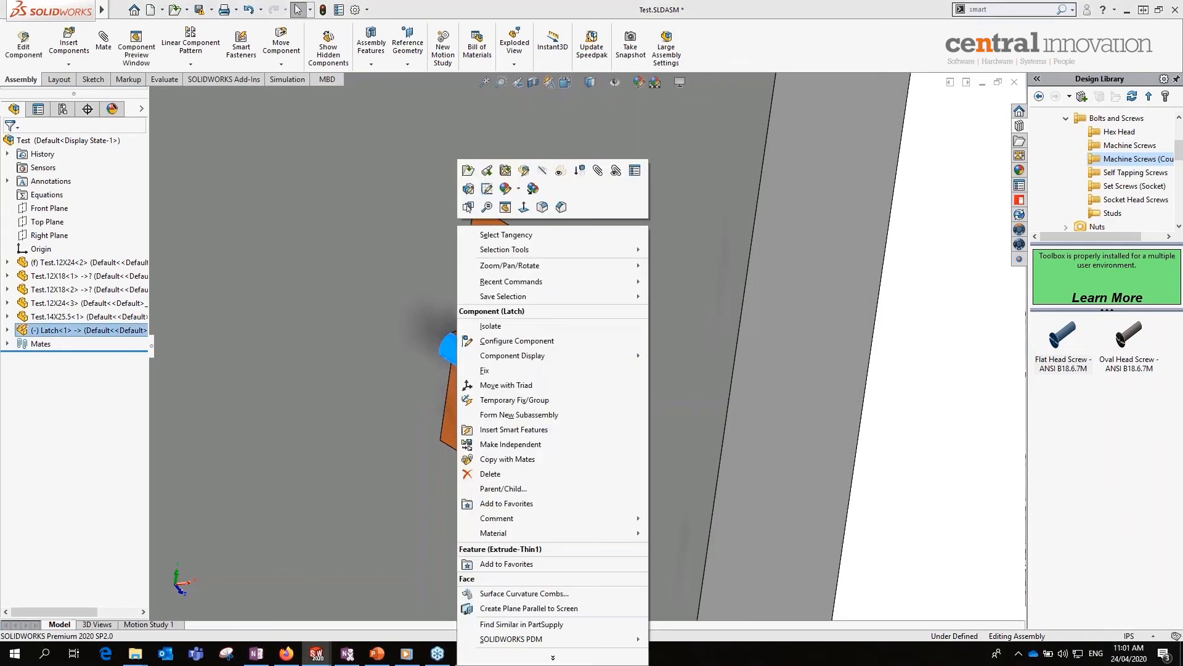
left_click(524, 430)
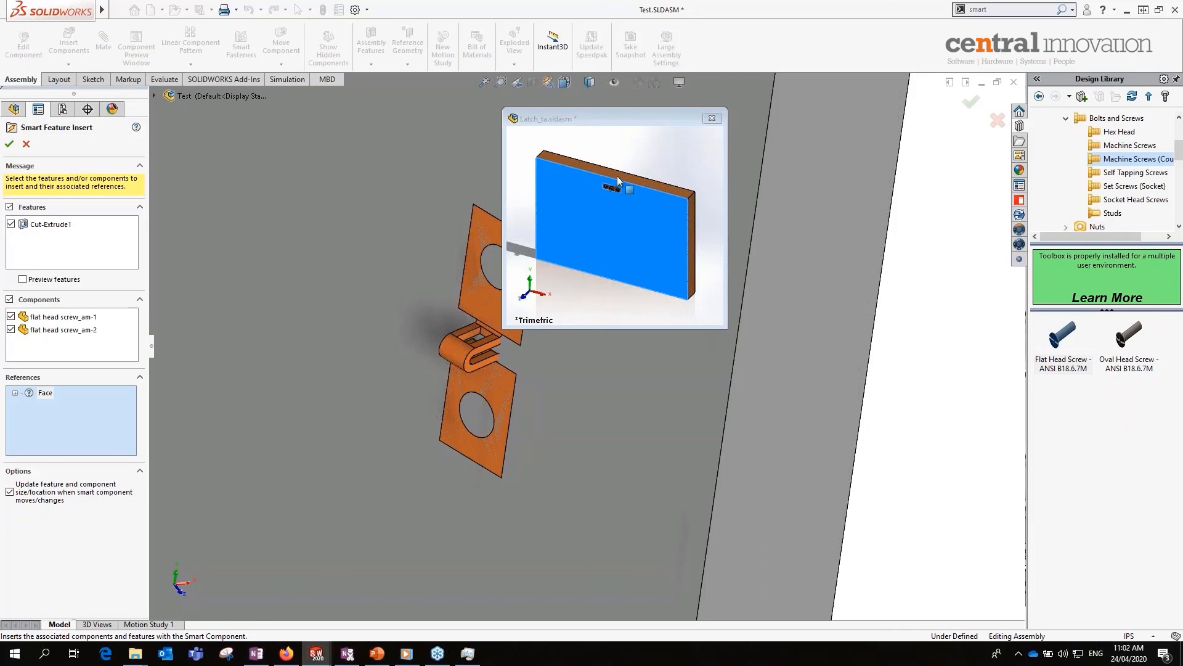
left_click(35, 399)
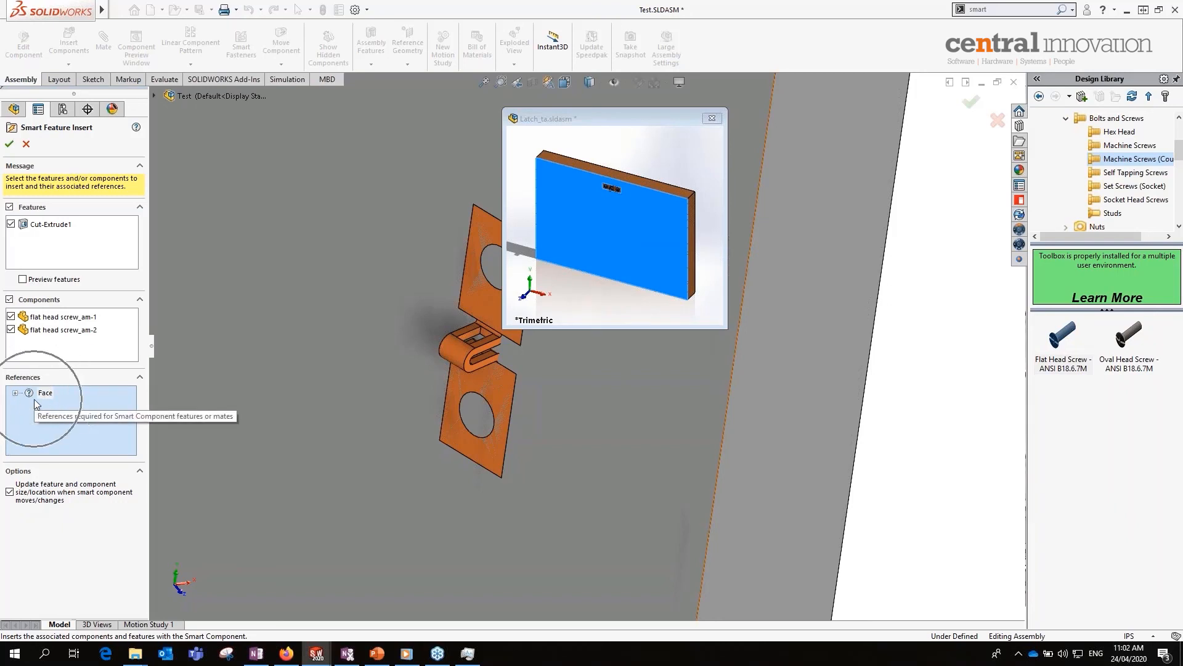
left_click(572, 402)
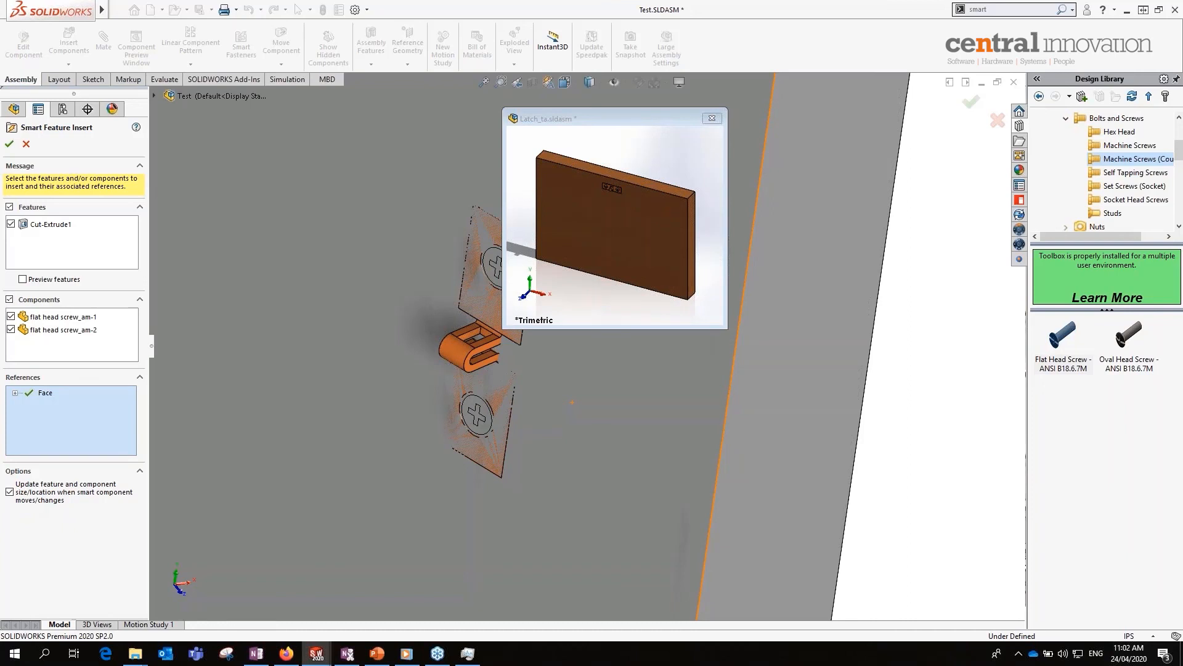
left_click(9, 145)
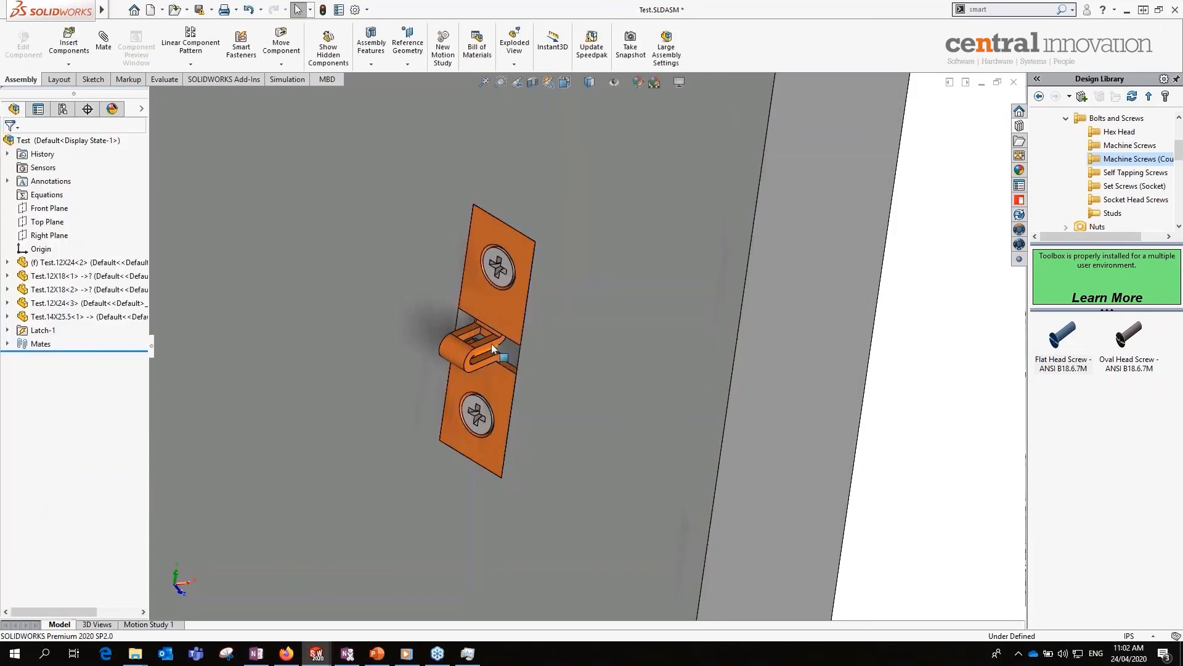
- Slide the Latch with its screws and recess upward along the door panel's edge
scroll(508, 354, "up", 3)
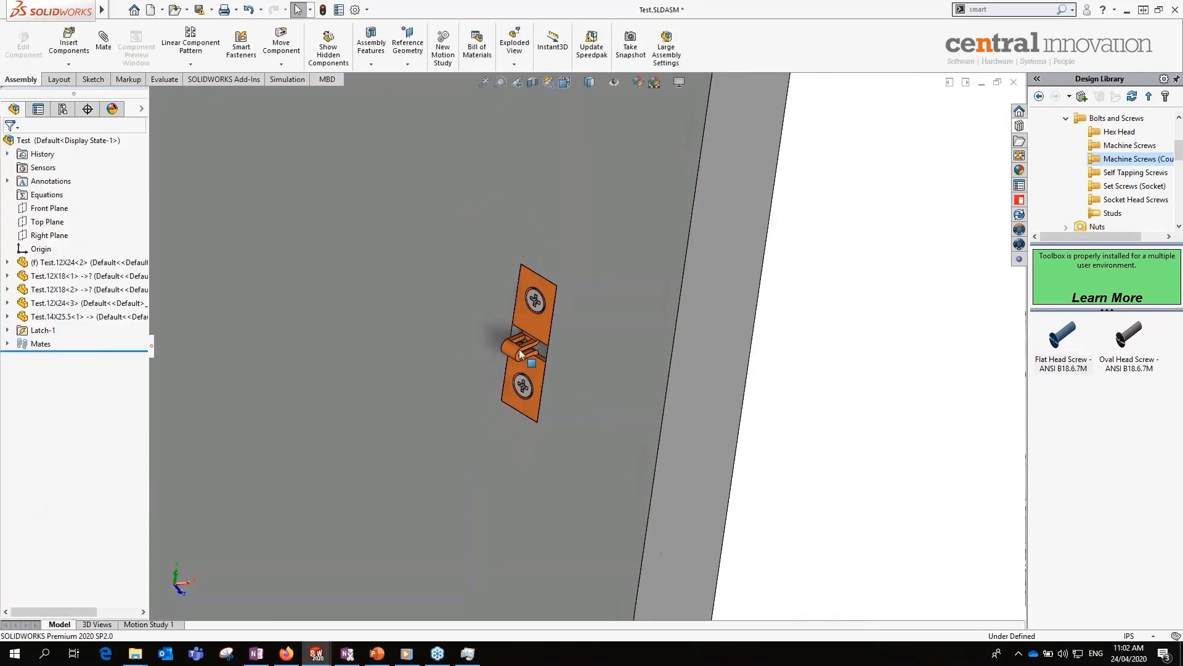
left_click_drag(508, 354, 626, 158)
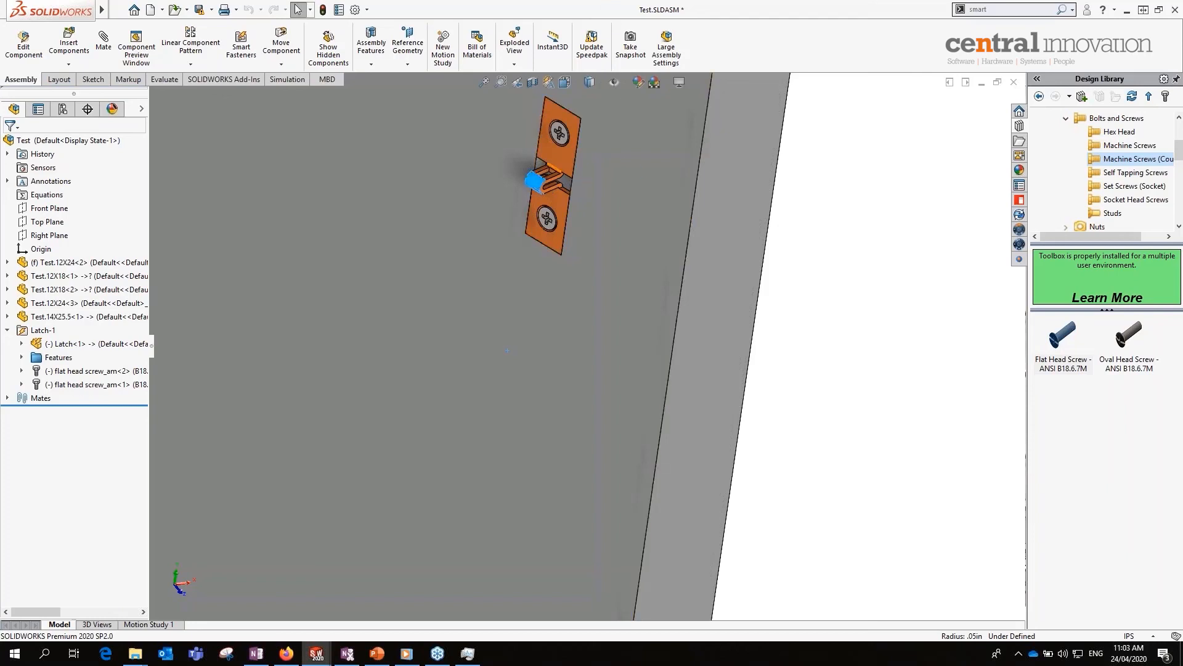
- Open the Latch part and examine the features, components and references stored in its Smart Feature folder
right_click(561, 162)
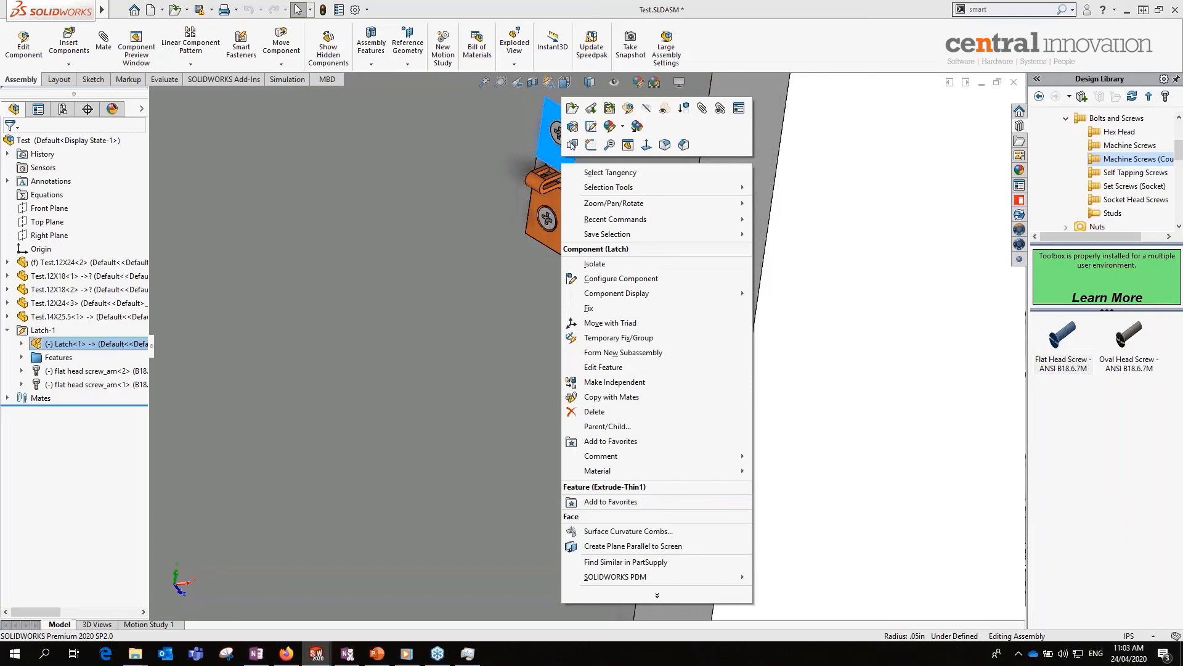
left_click(576, 111)
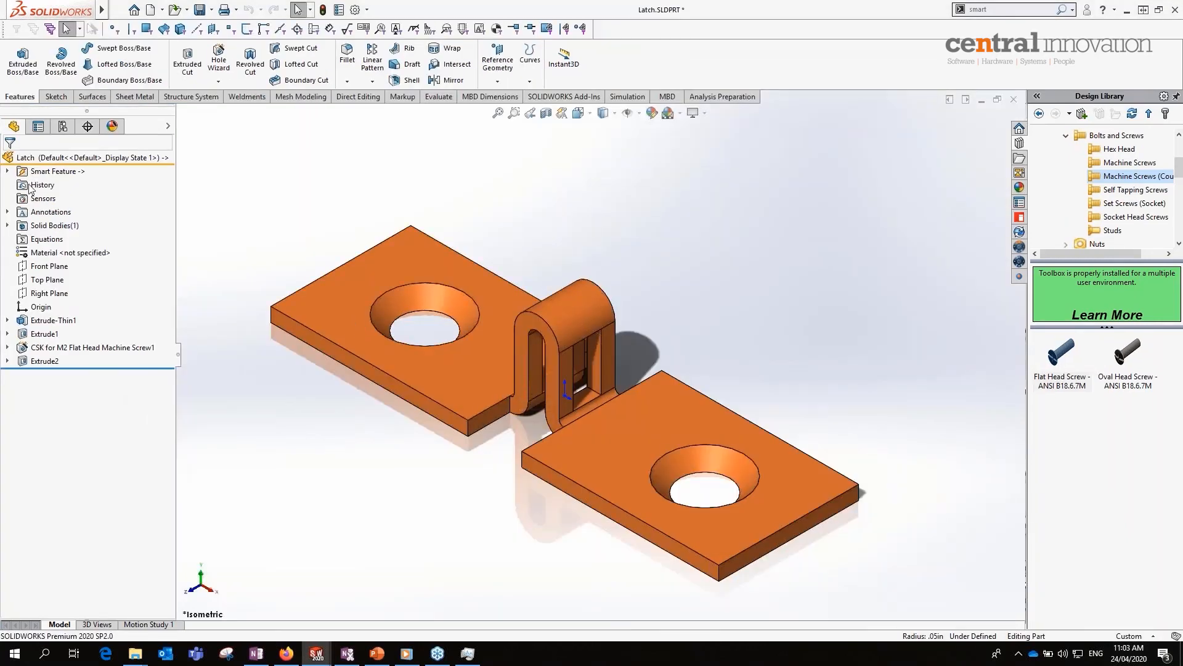
left_click(7, 171)
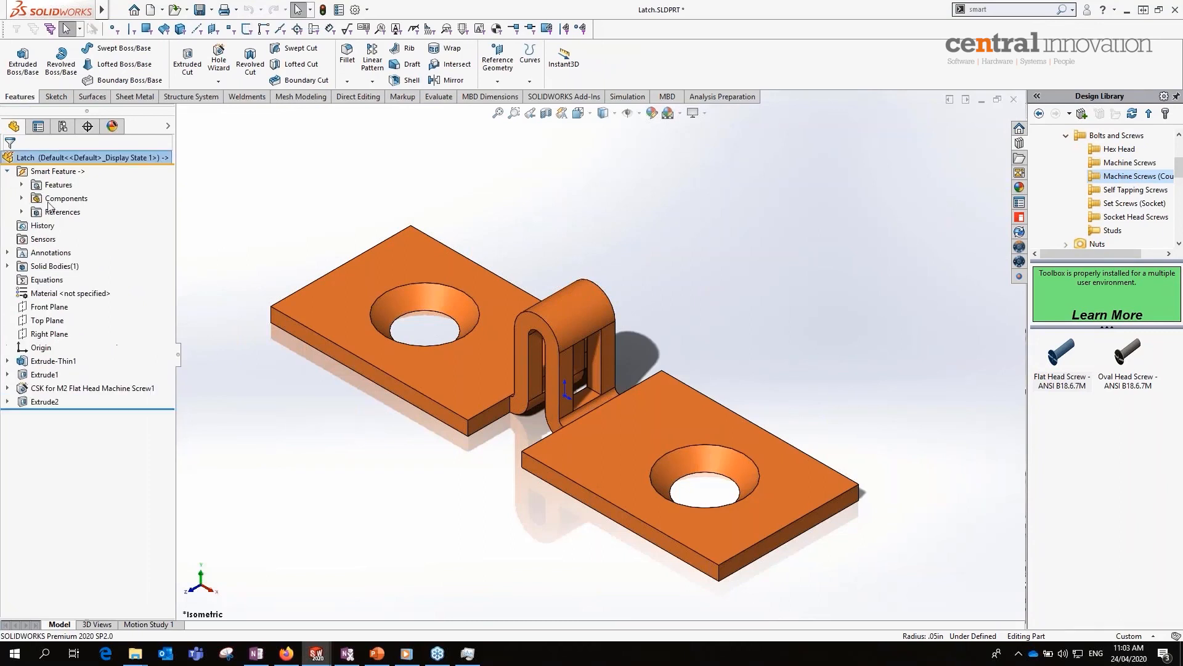
left_click(22, 184)
left_click(21, 212)
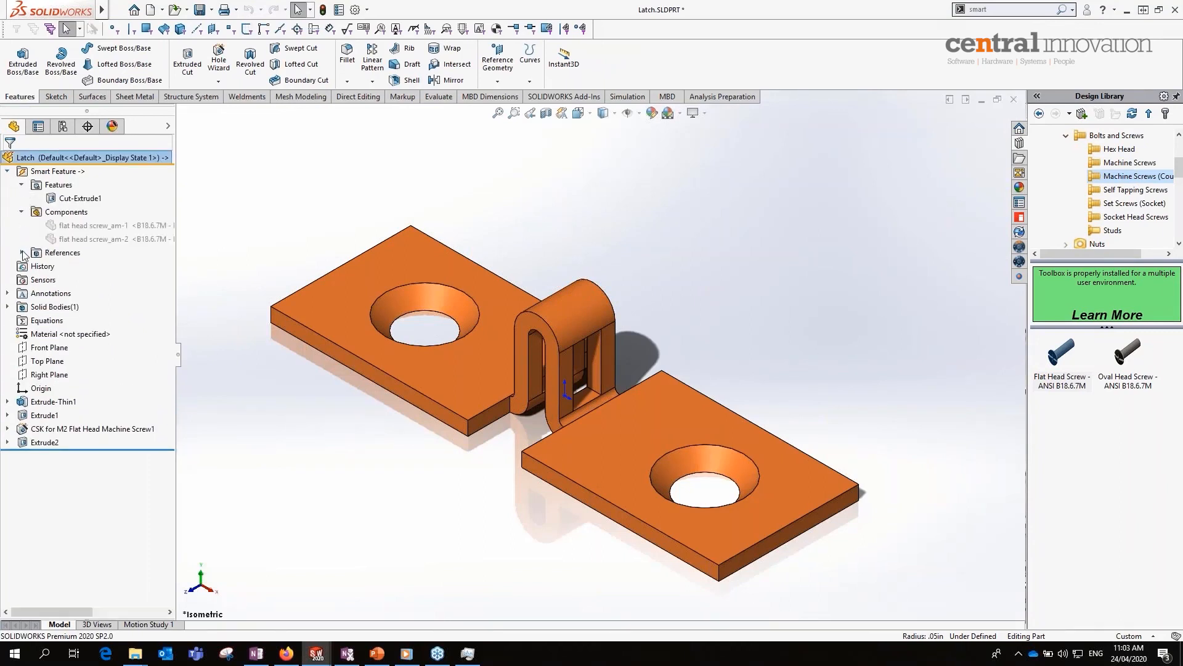
left_click(22, 253)
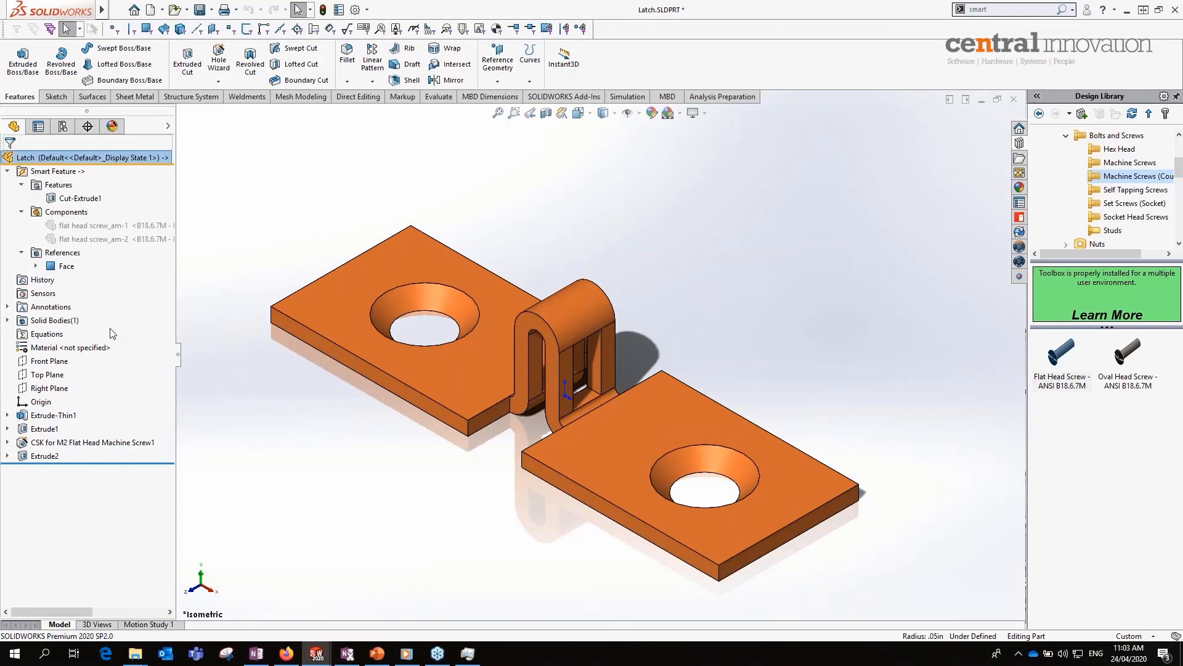
left_click(56, 172)
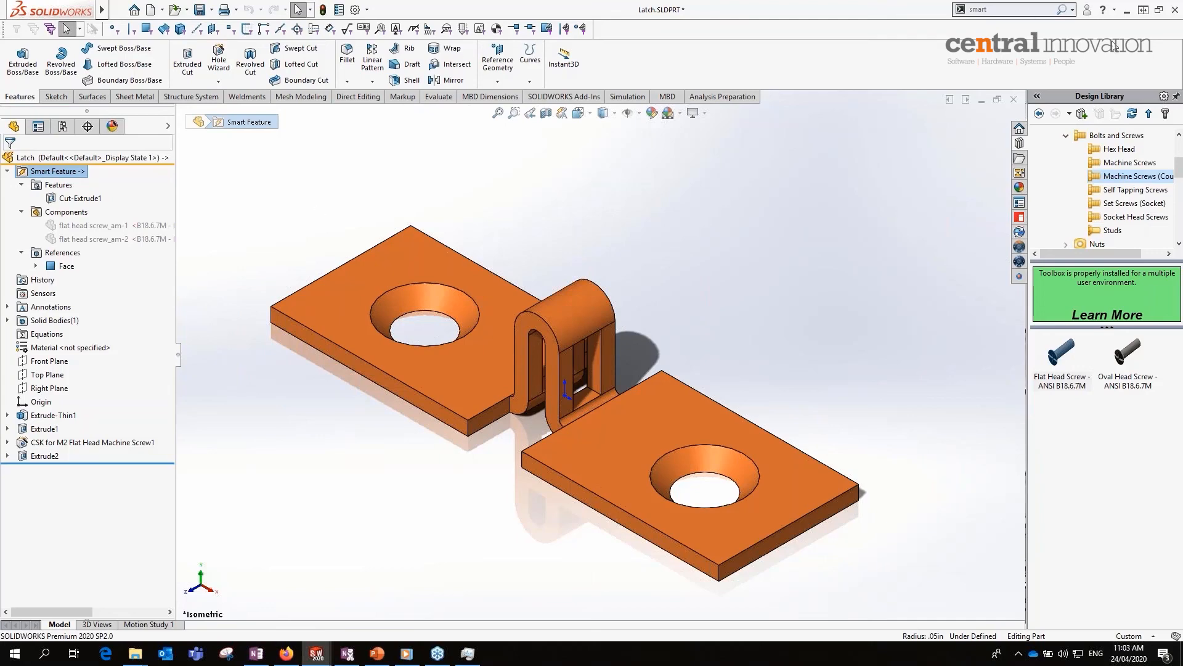
left_click(407, 652)
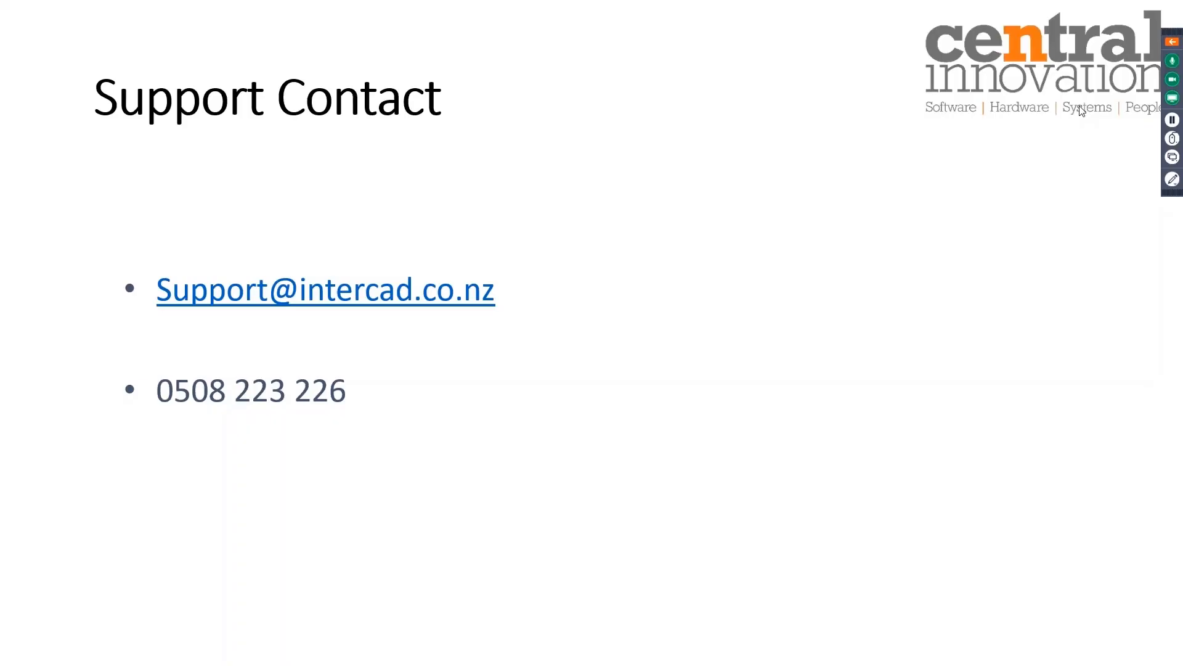